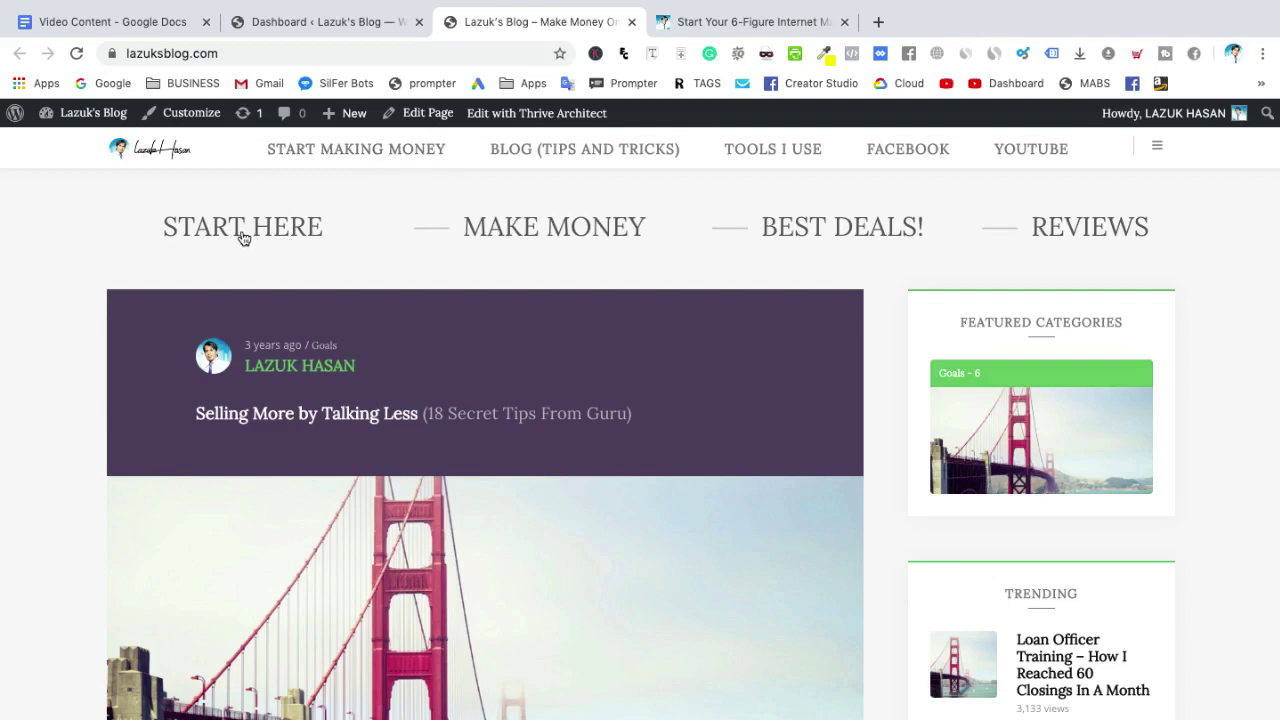
- Compare the header menus and page layouts of the reference website and Lazuk's Blog
left_click(743, 23)
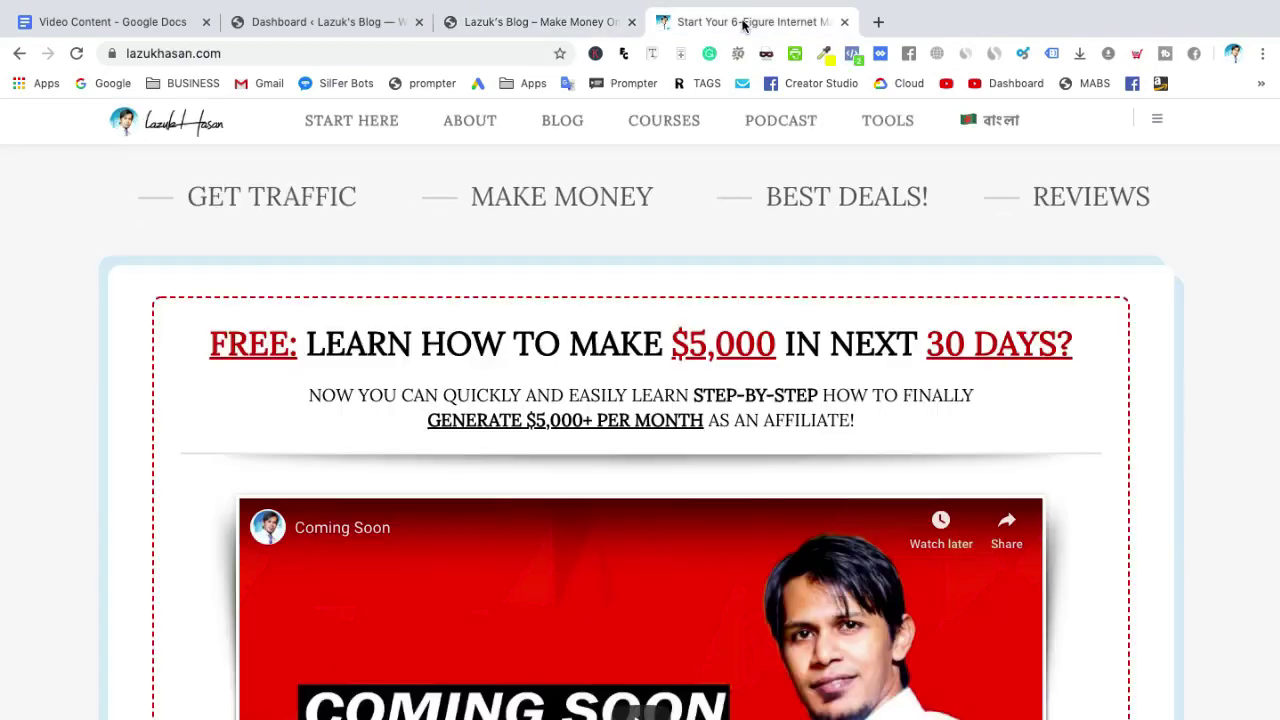
scroll(404, 276, "down", 2)
scroll(443, 325, "up", 2)
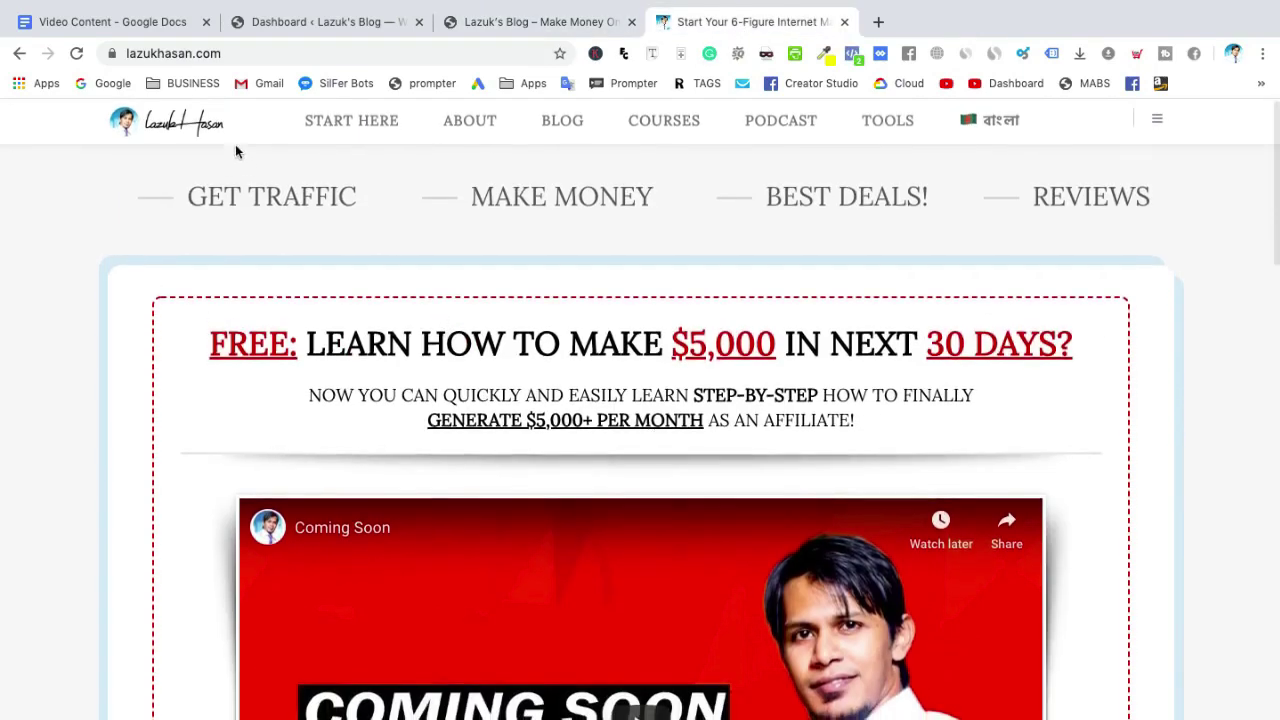
scroll(309, 256, "up", 1)
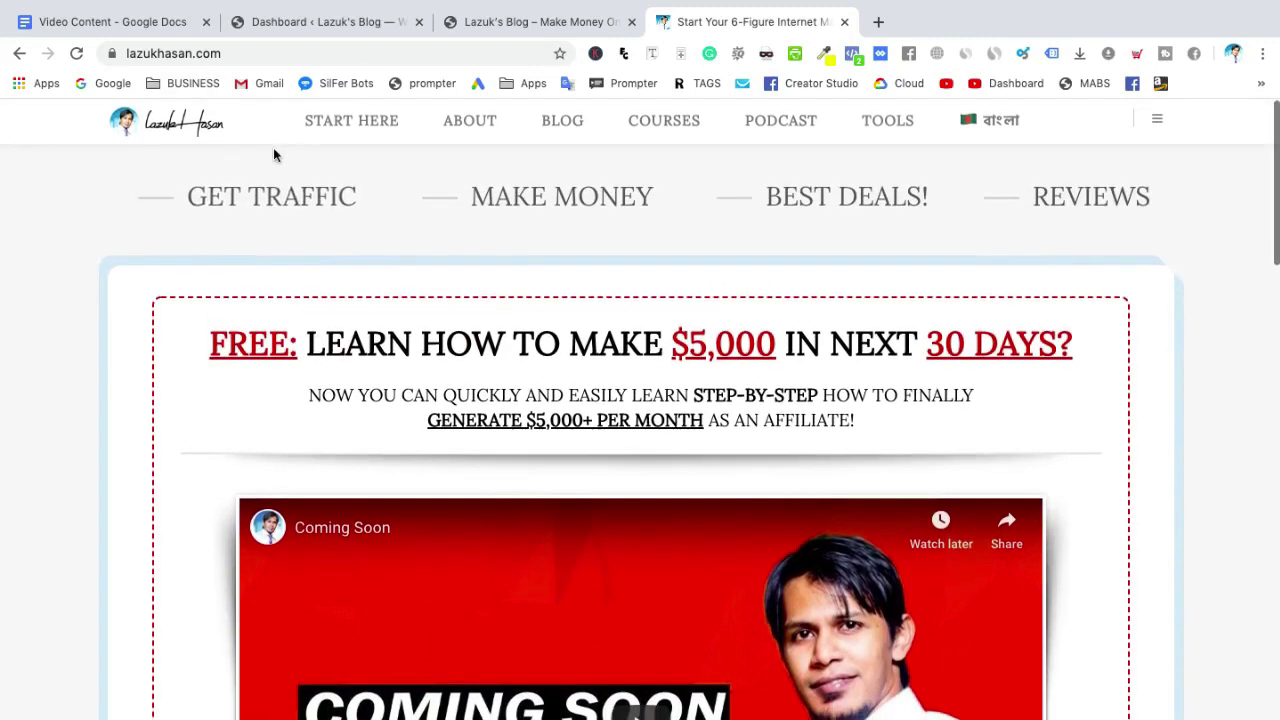
scroll(349, 277, "down", 2)
scroll(349, 283, "up", 2)
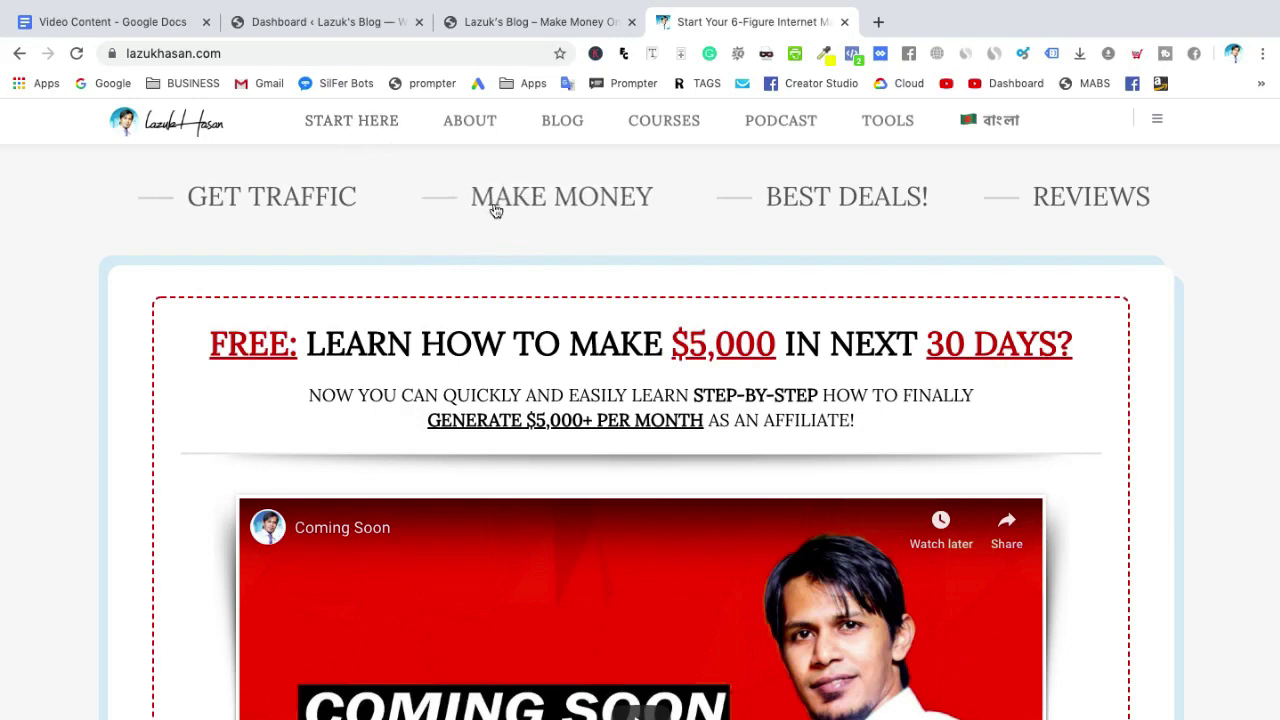
left_click(491, 33)
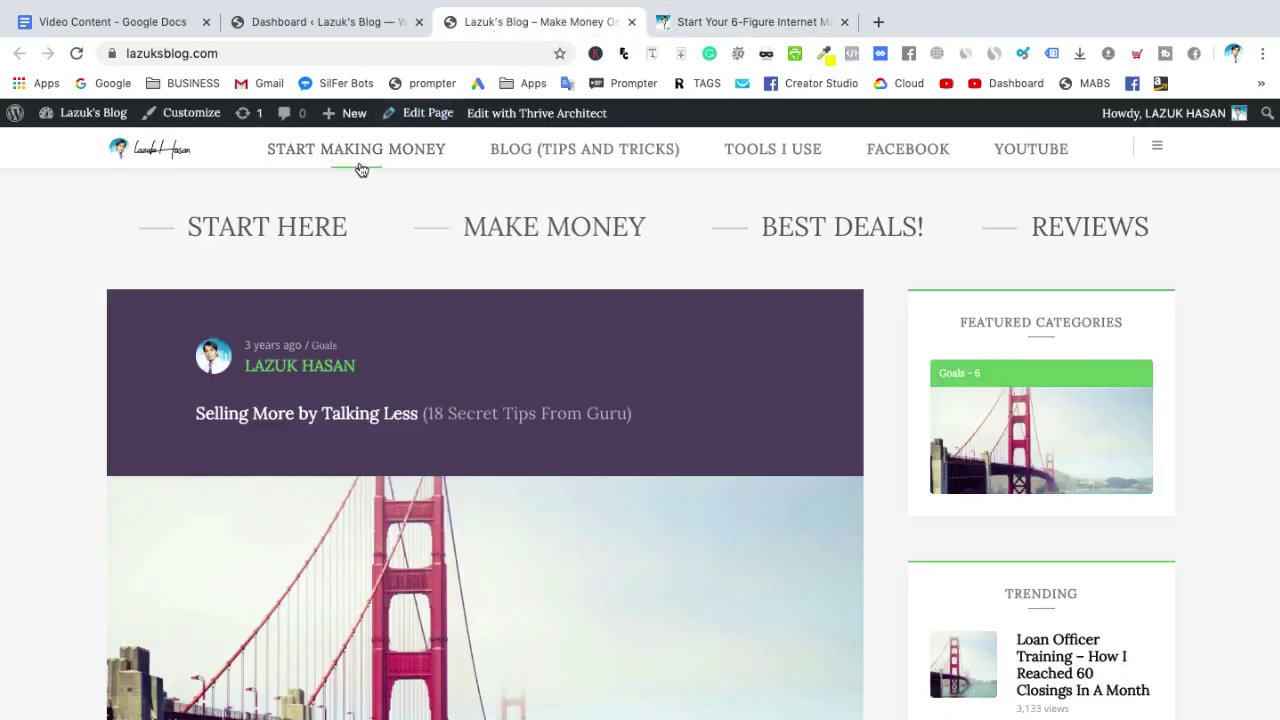
left_click(717, 31)
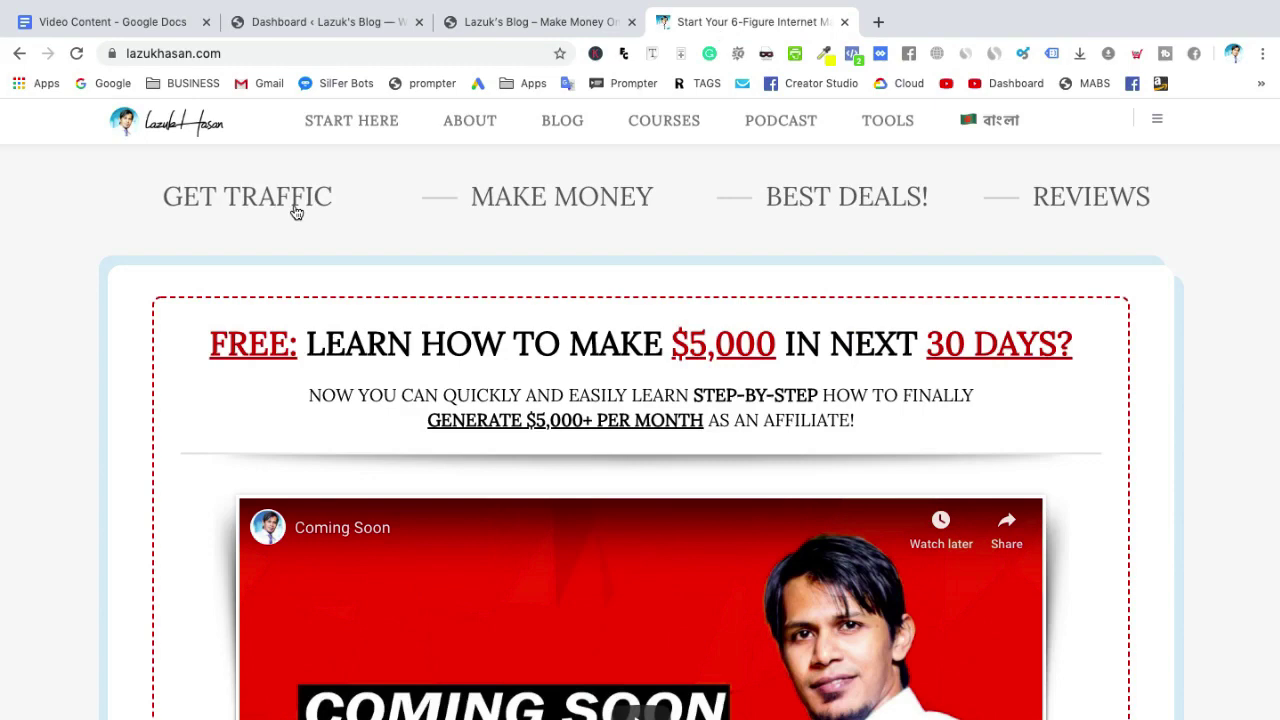
scroll(430, 313, "down", 1)
scroll(430, 313, "up", 1)
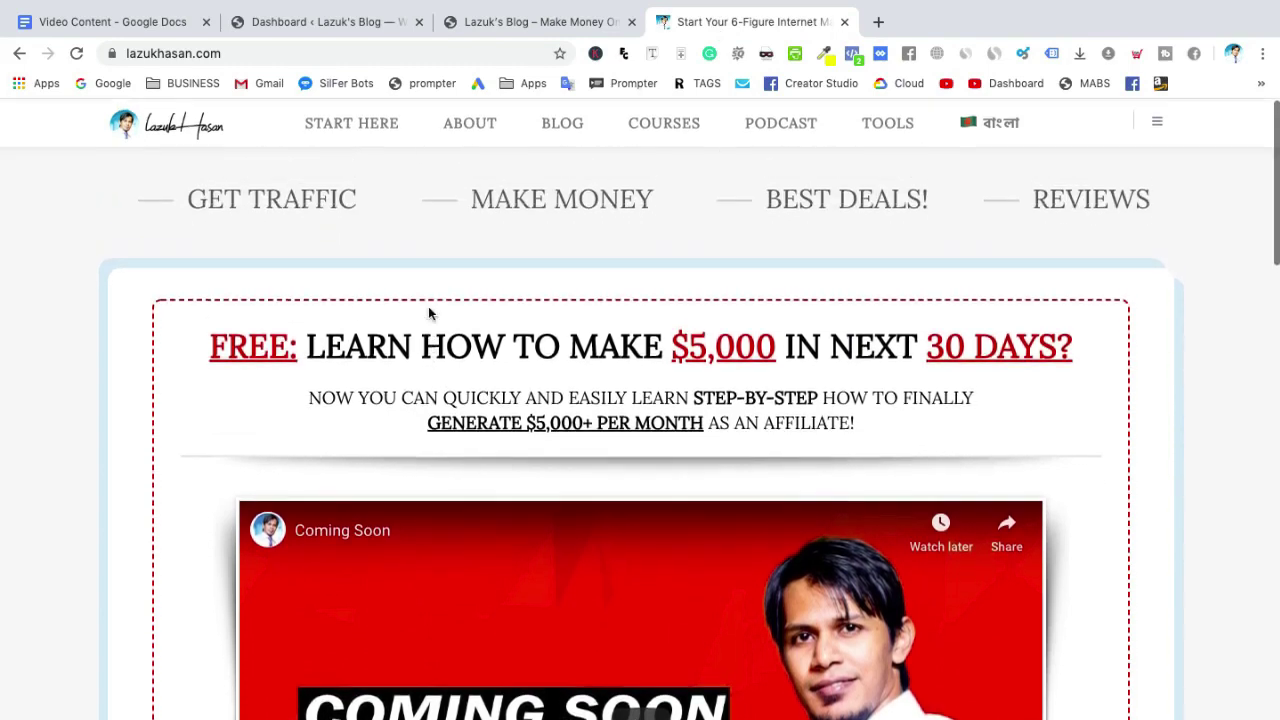
left_click(503, 30)
scroll(494, 323, "down", 3)
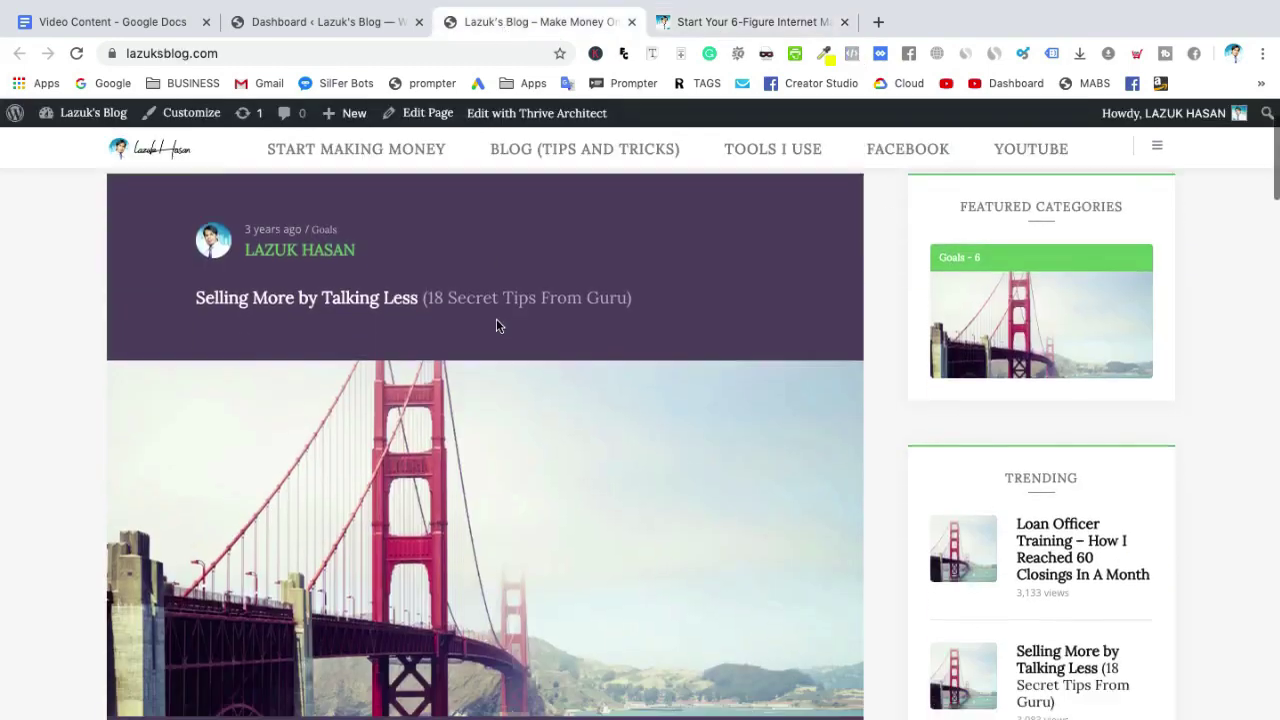
scroll(496, 323, "up", 4)
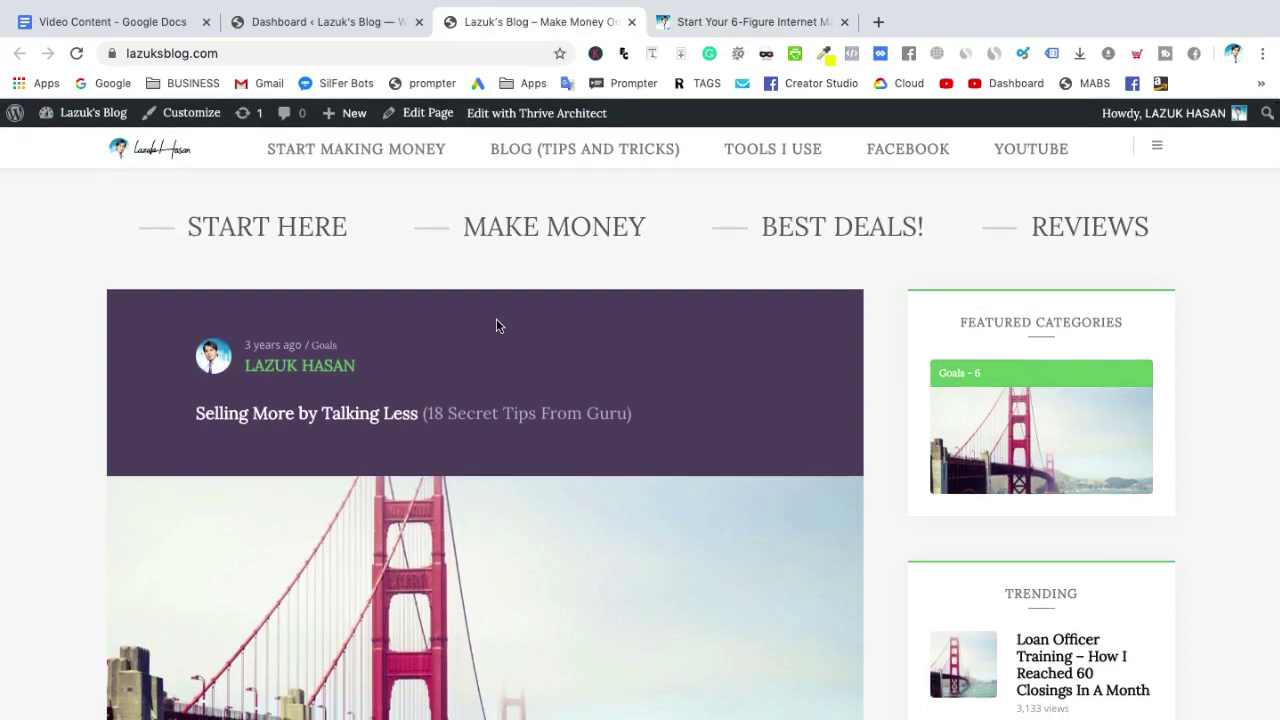
scroll(496, 325, "down", 5)
scroll(496, 325, "up", 5)
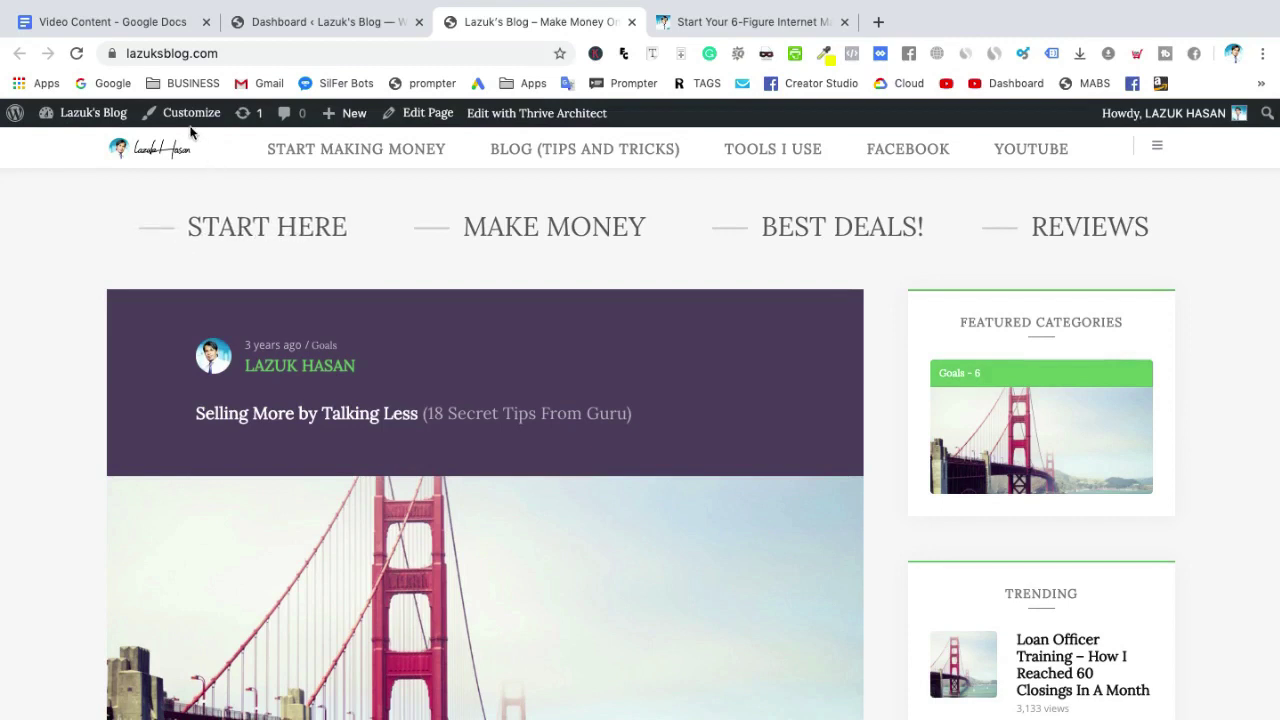
- Open the blog's menu editor in a separate browser tab and load the Primary menu for editing
mouse_move(90, 113)
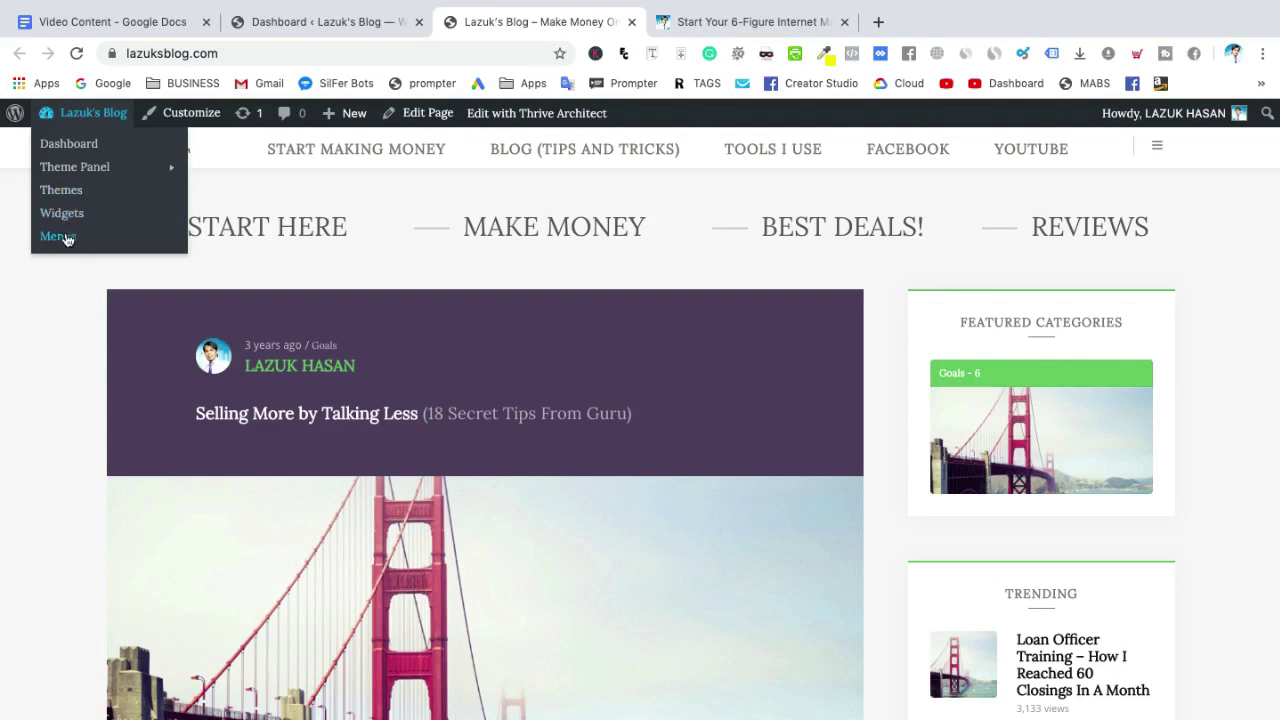
left_click(58, 236, "super")
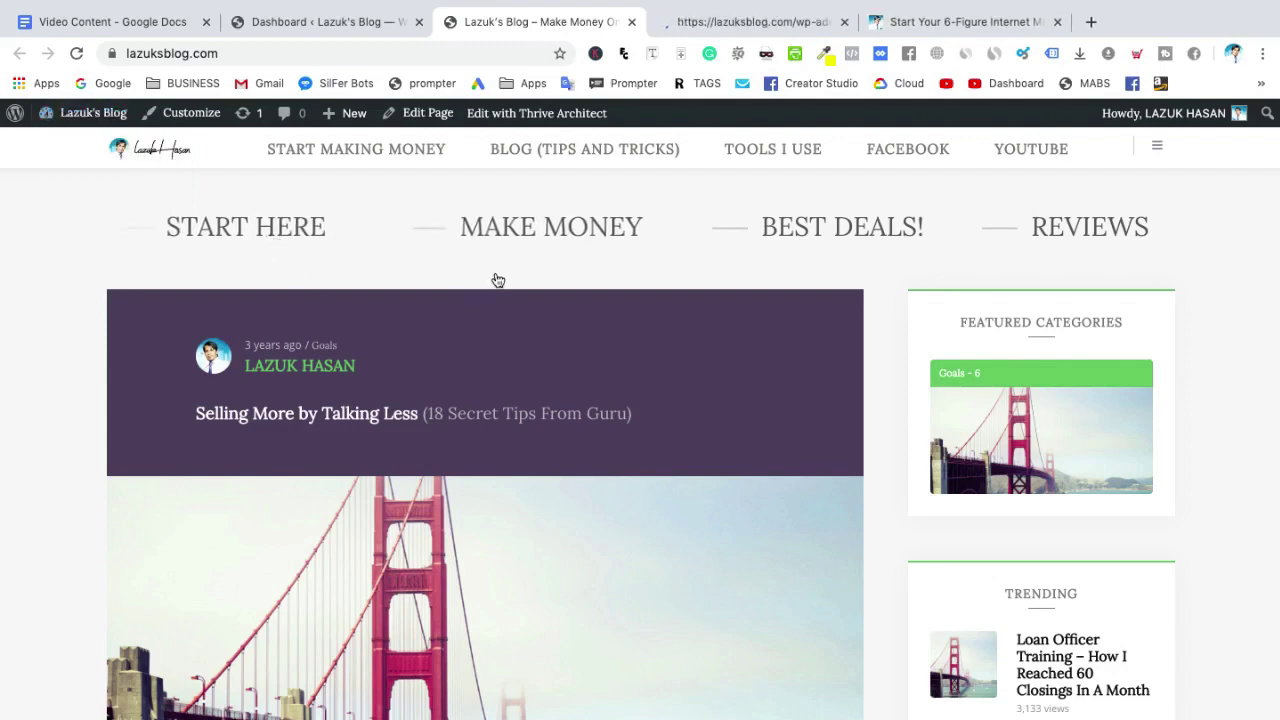
left_click(766, 32)
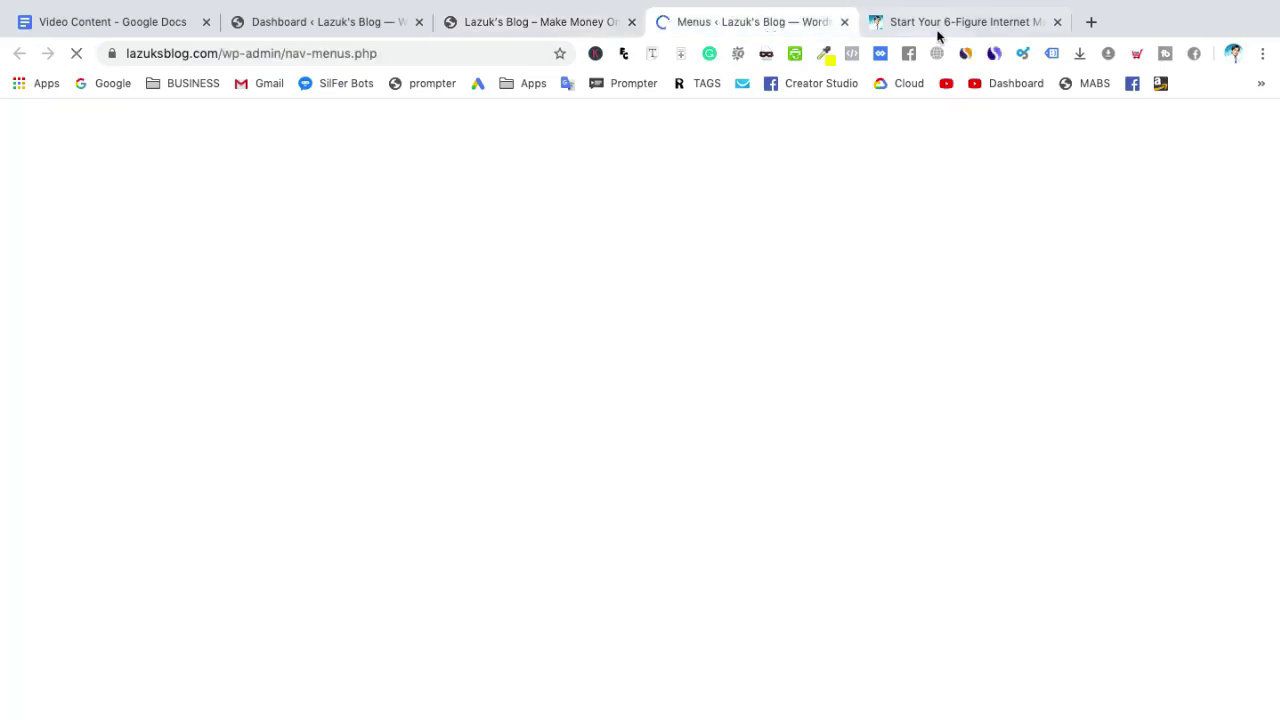
left_click(941, 34)
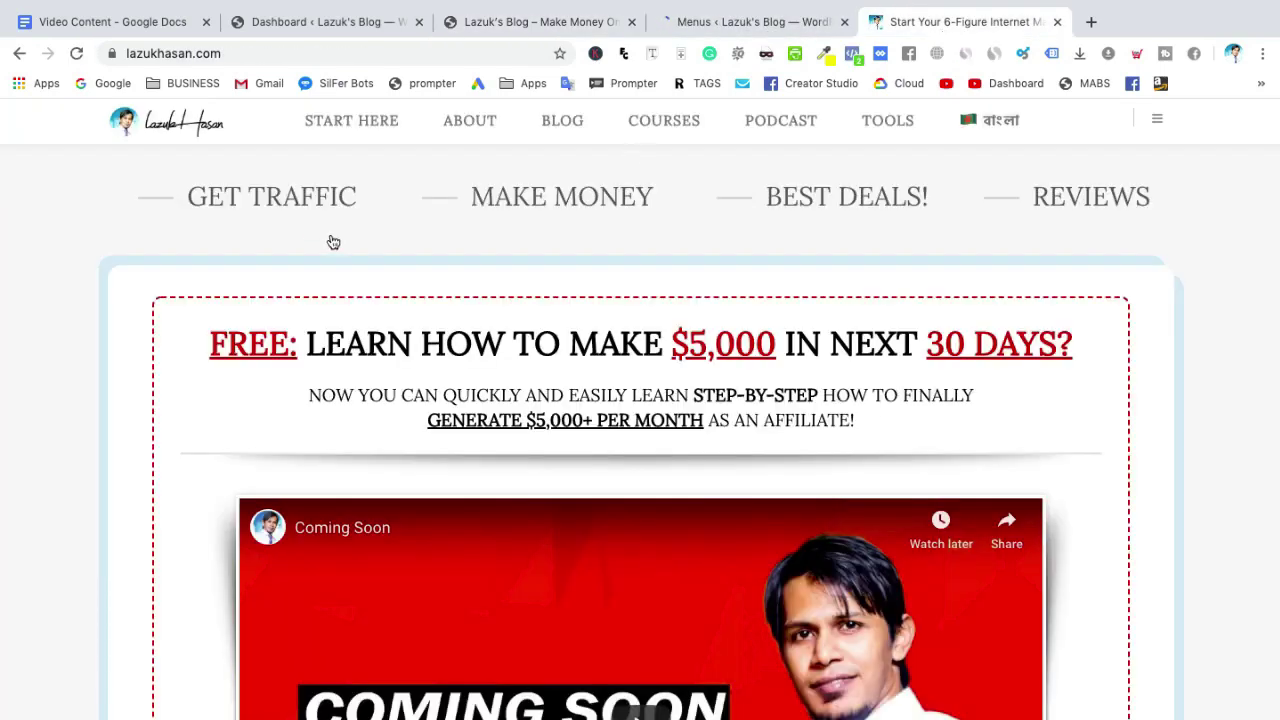
left_click(734, 26)
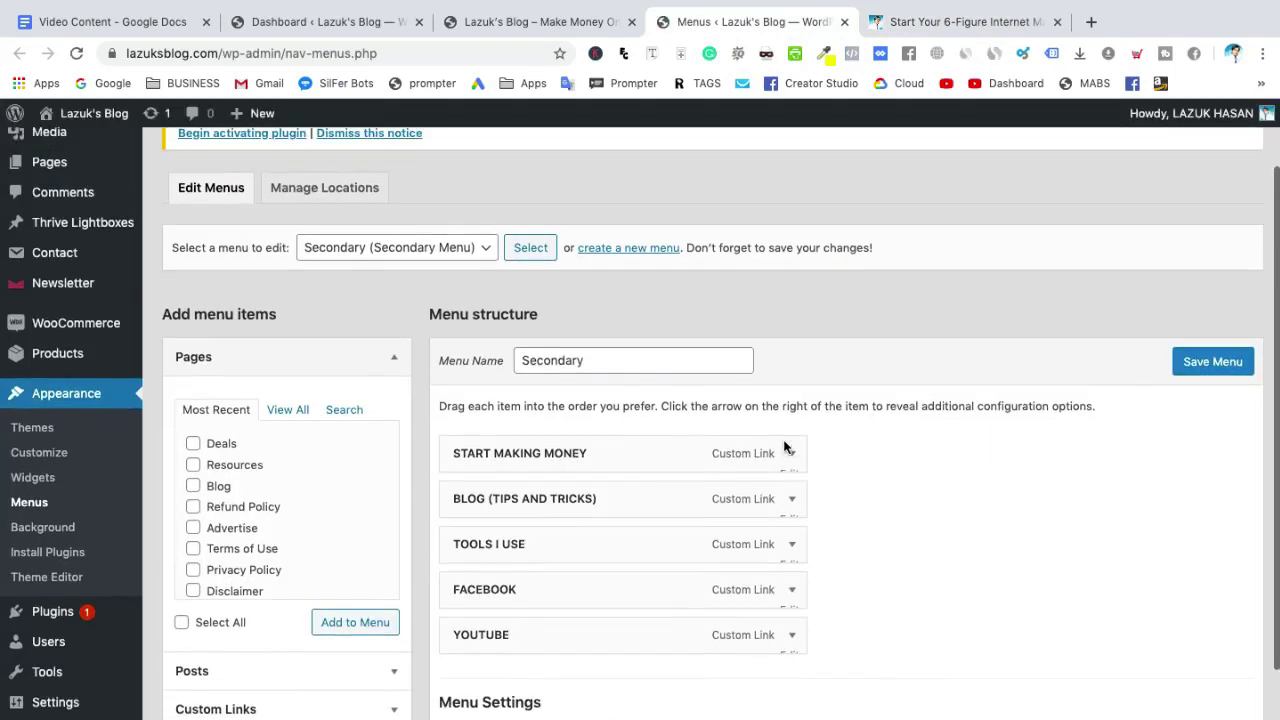
left_click(408, 255)
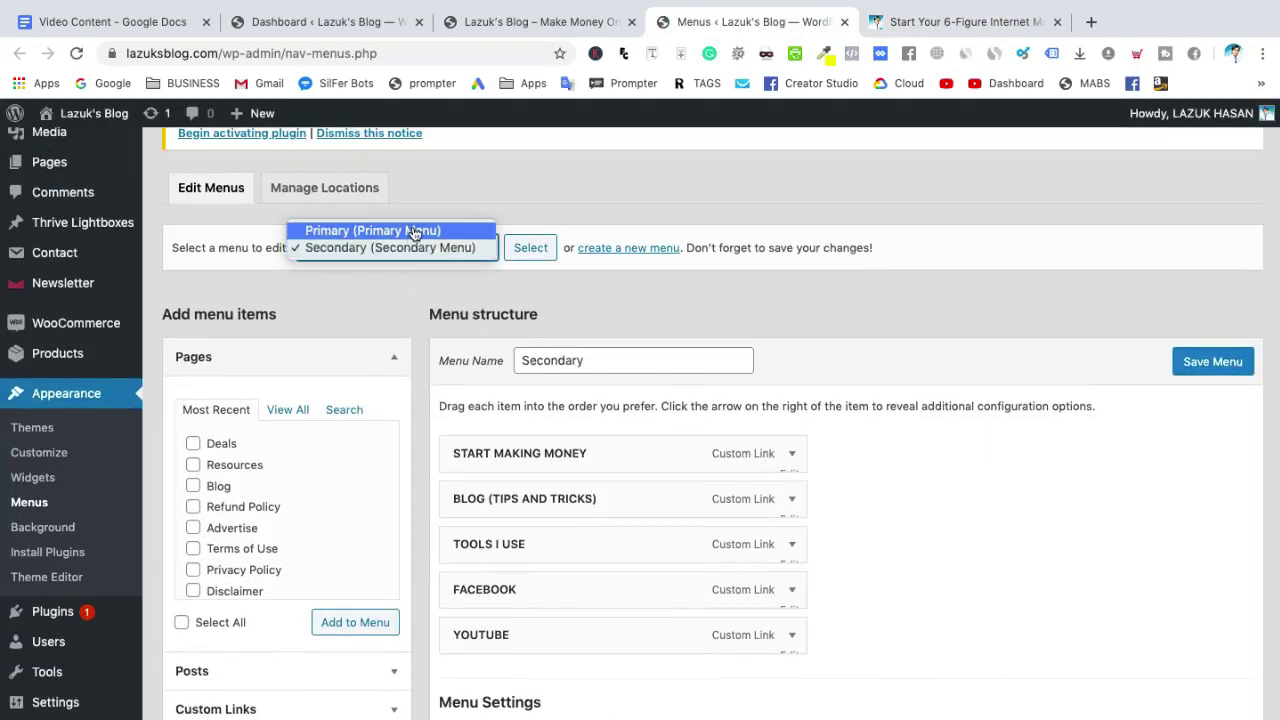
left_click(414, 231)
left_click(529, 249)
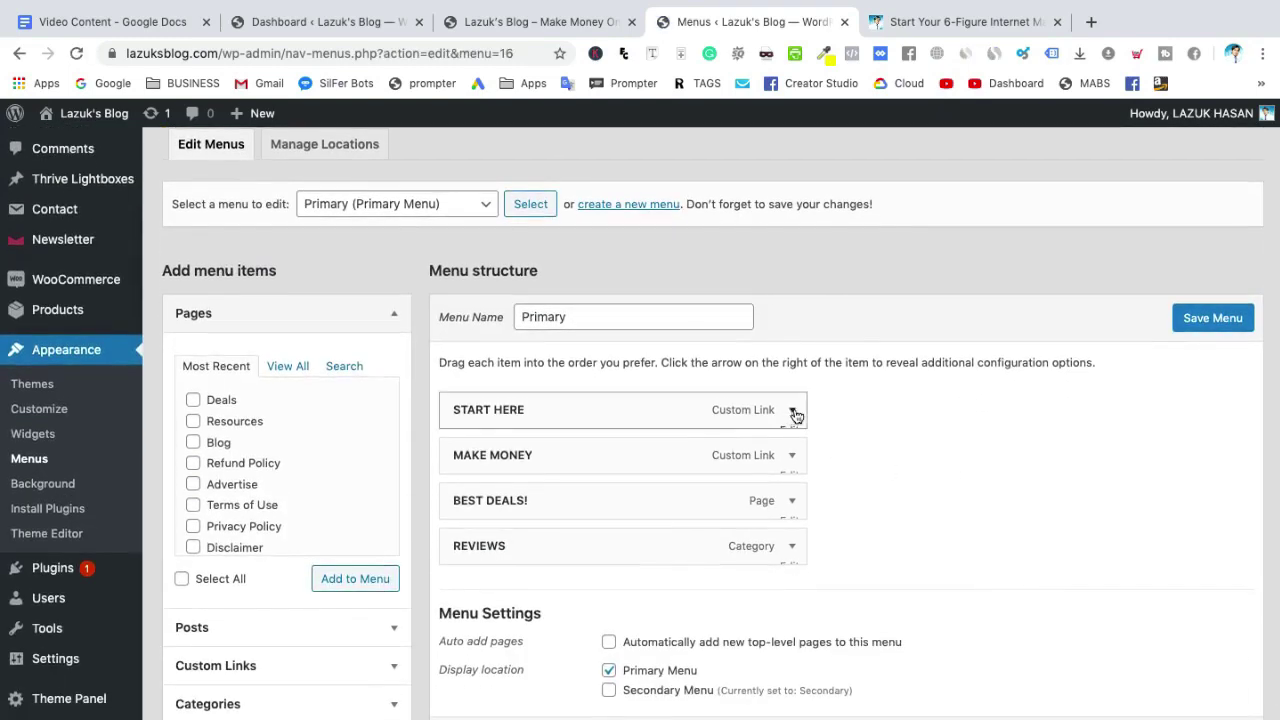
- Try to change the START HERE item's navigation label to GET TRAFFIC and empty its URL
left_click(793, 411)
left_click(643, 470)
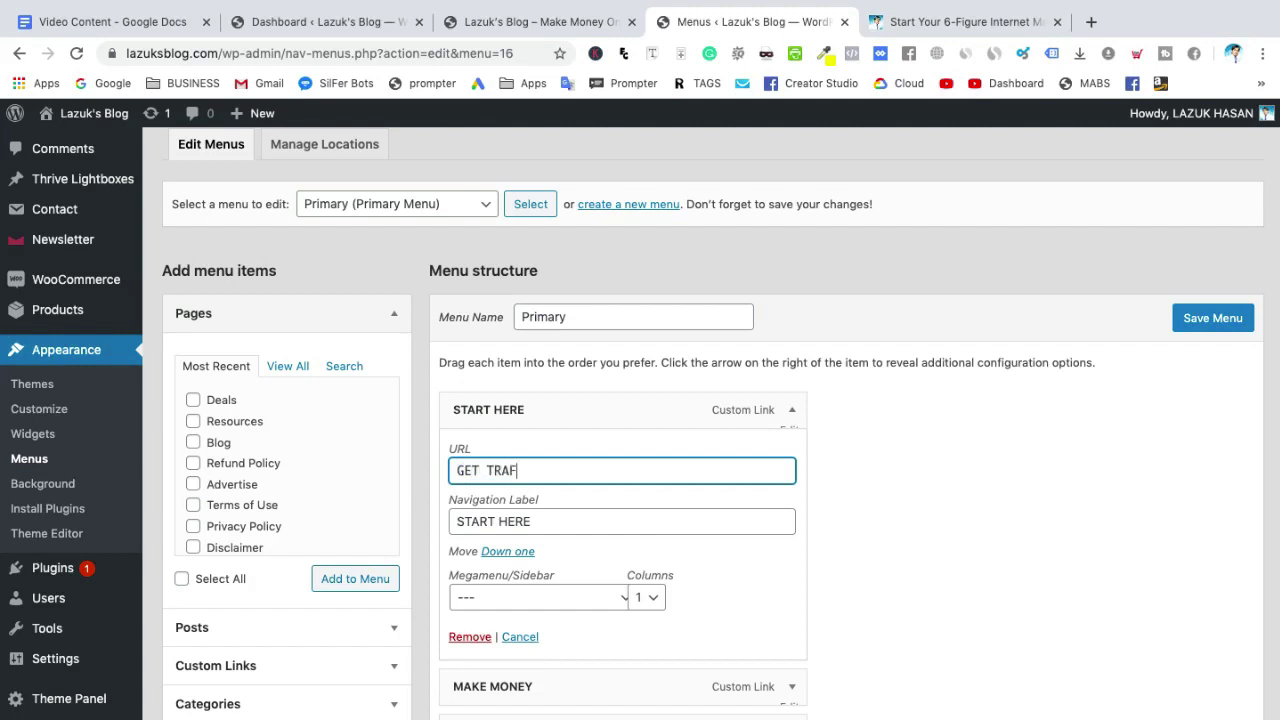
scroll(1010, 405, "down", 2)
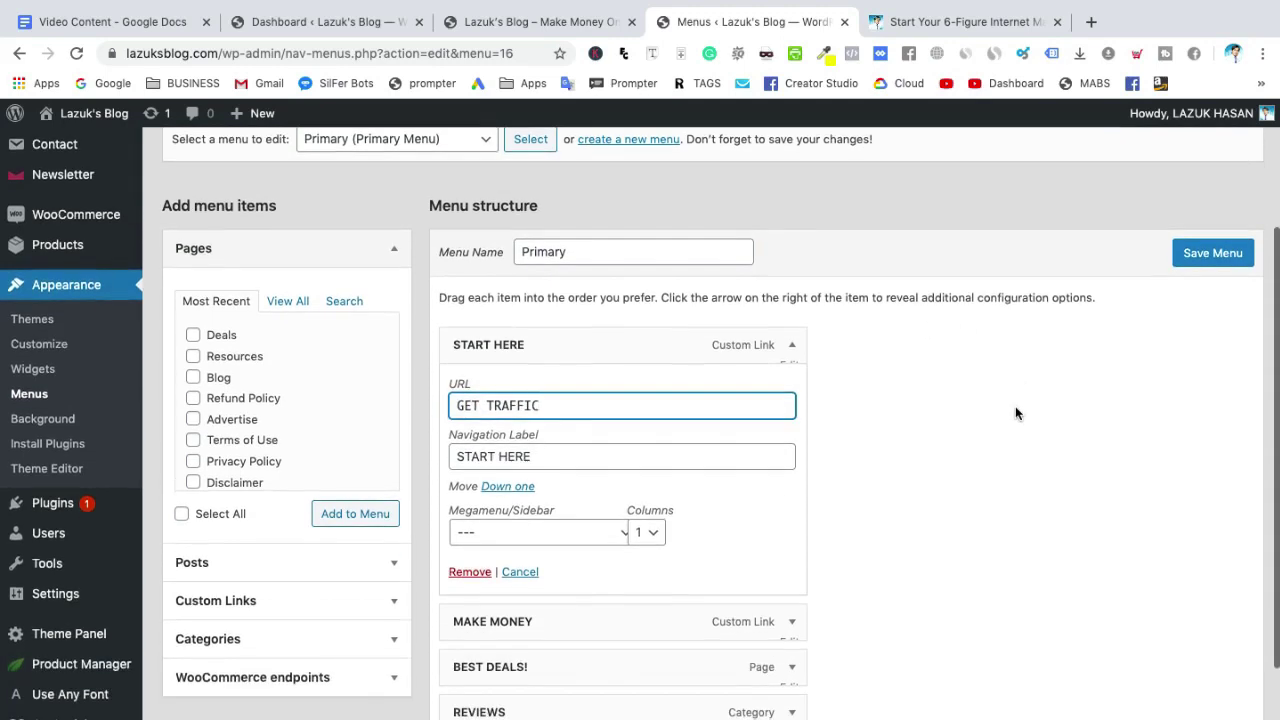
left_click(649, 461)
key("super+a")
type("G")
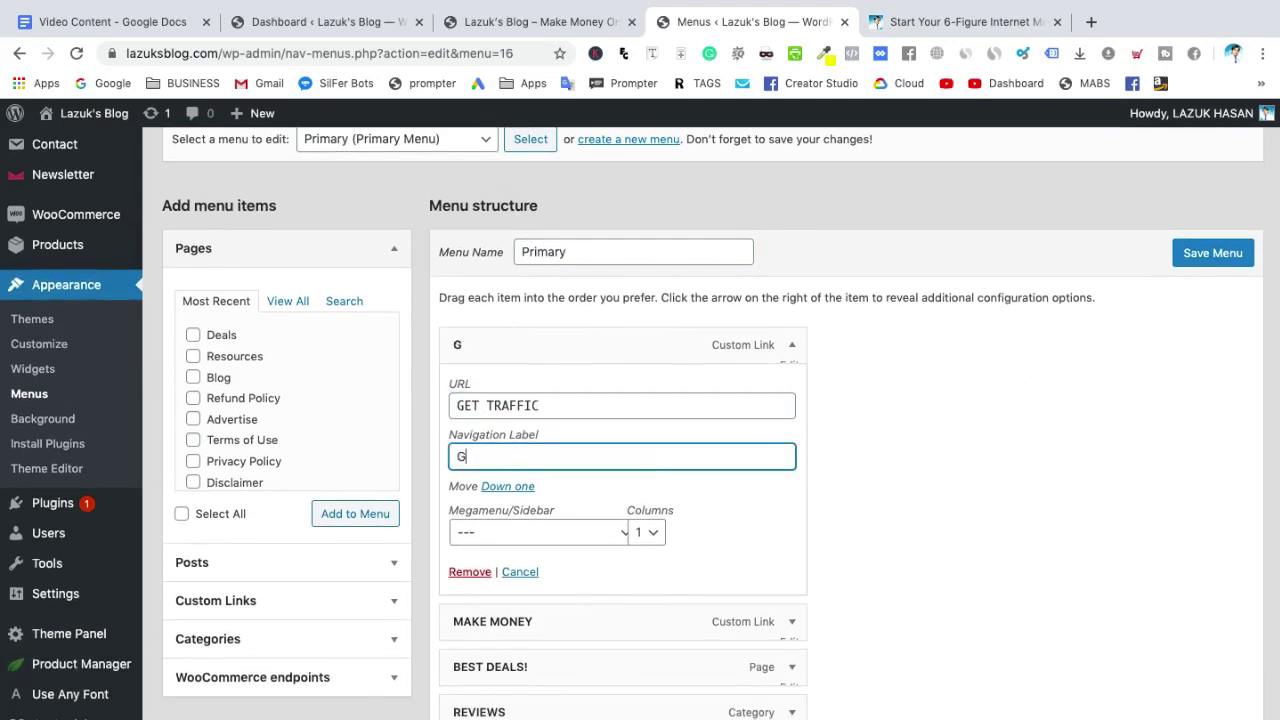
left_click(631, 401)
key("super+a")
key("BackSpace")
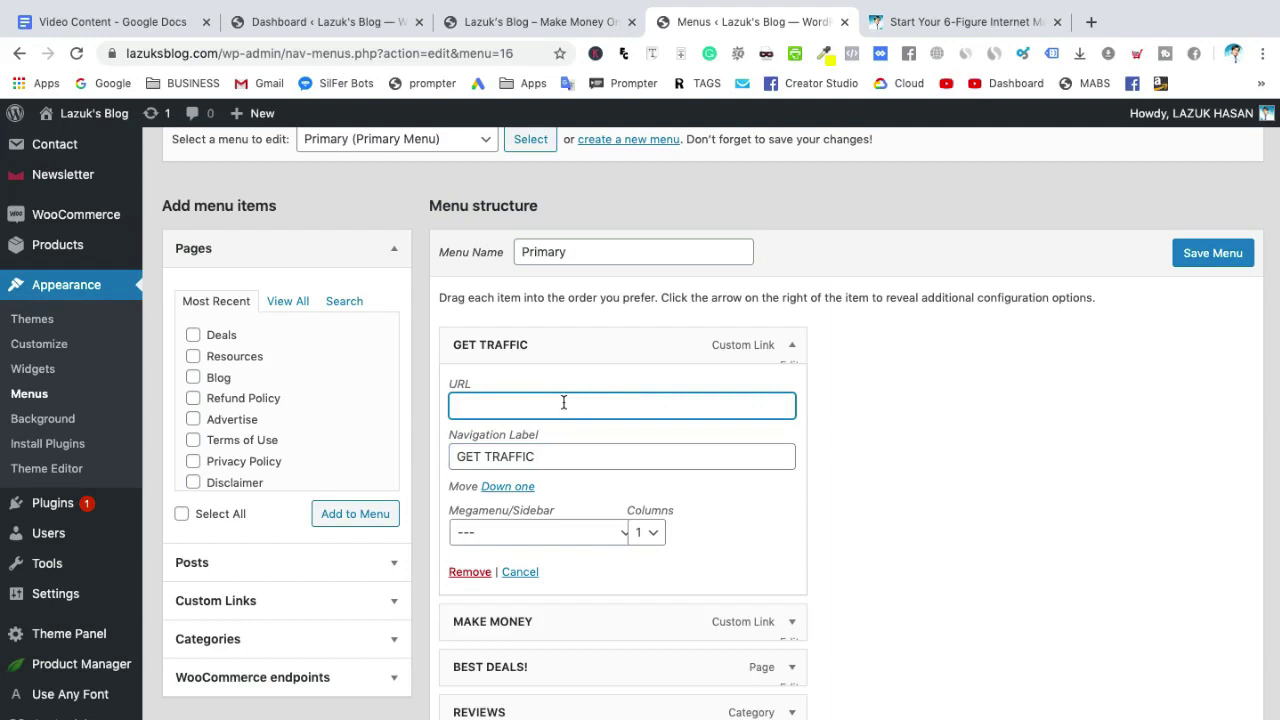
- Copy the GET TRAFFIC navigation label and view the reference website's Get Traffic page
left_click(579, 453)
key("super+a")
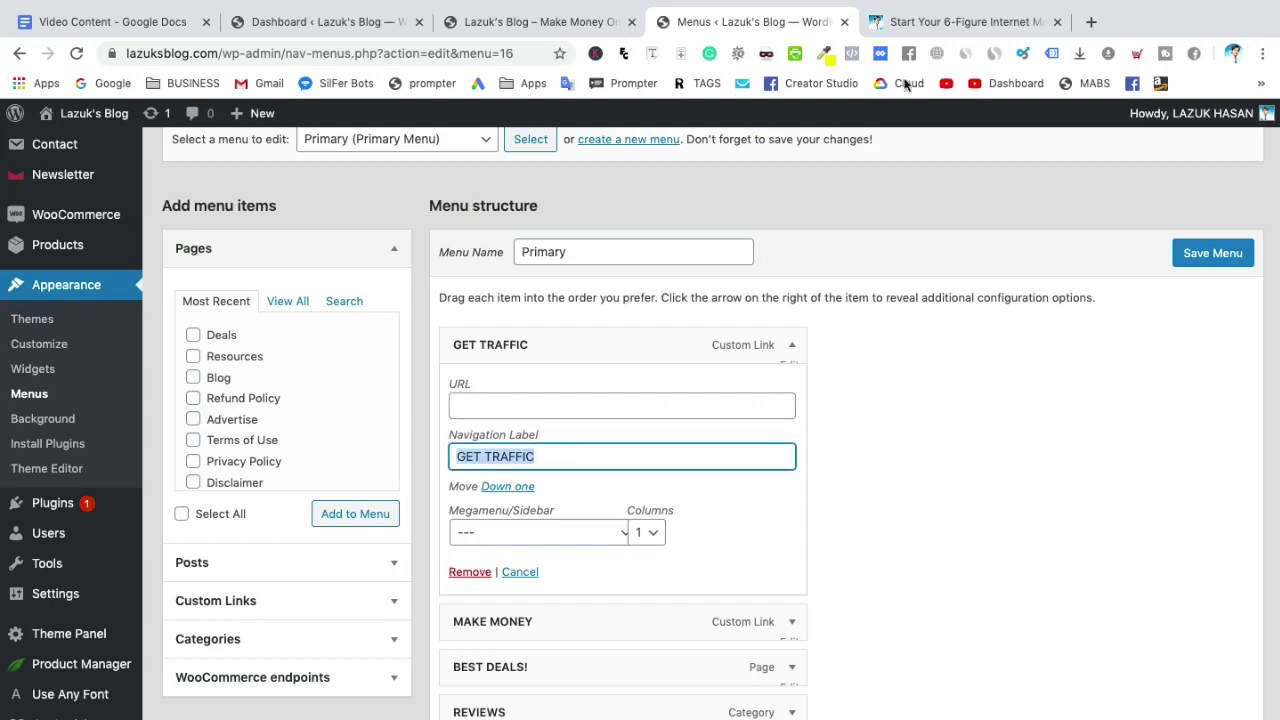
left_click(968, 25)
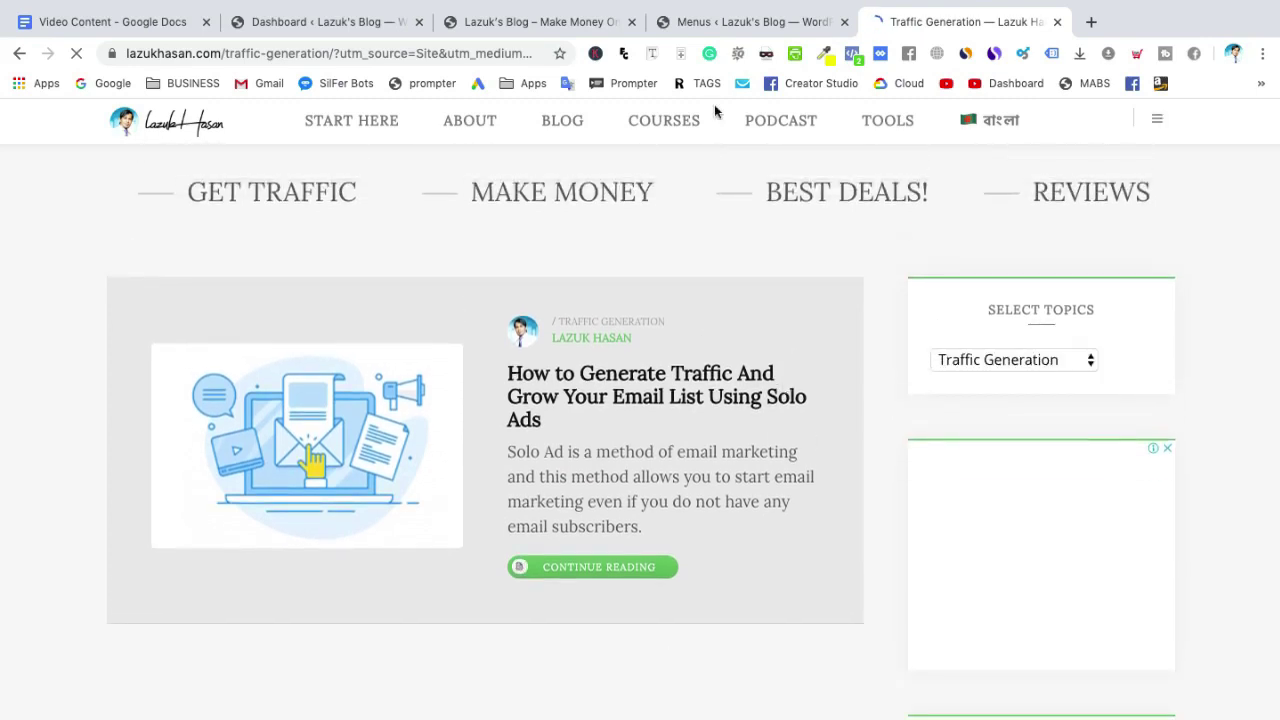
- Go to the blog's post categories in the dashboard and open the Career category for editing
left_click(324, 25)
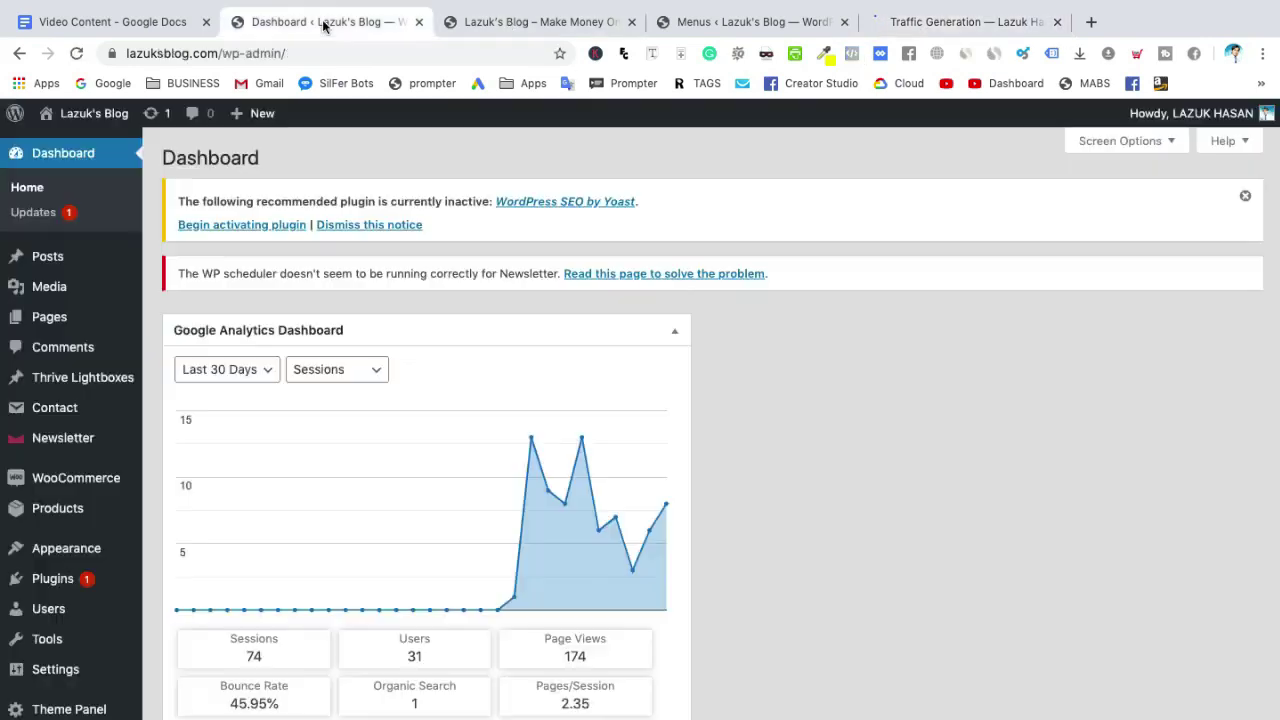
mouse_move(70, 320)
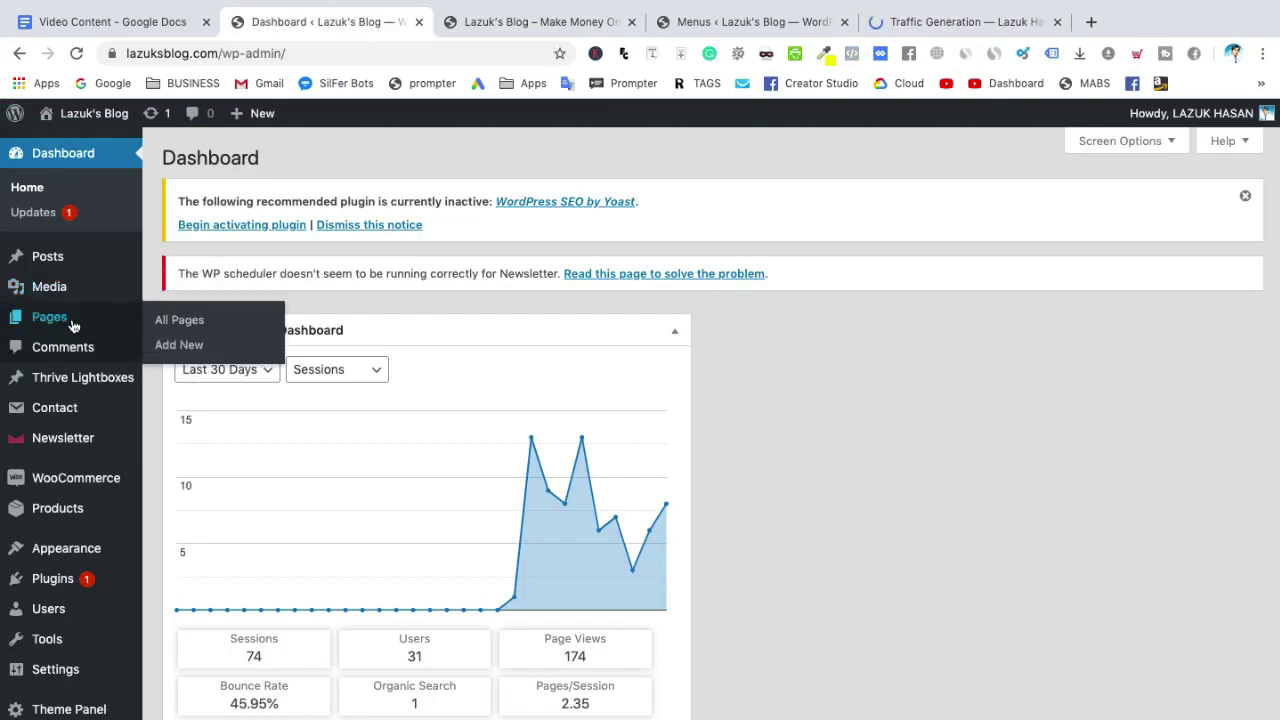
mouse_move(80, 263)
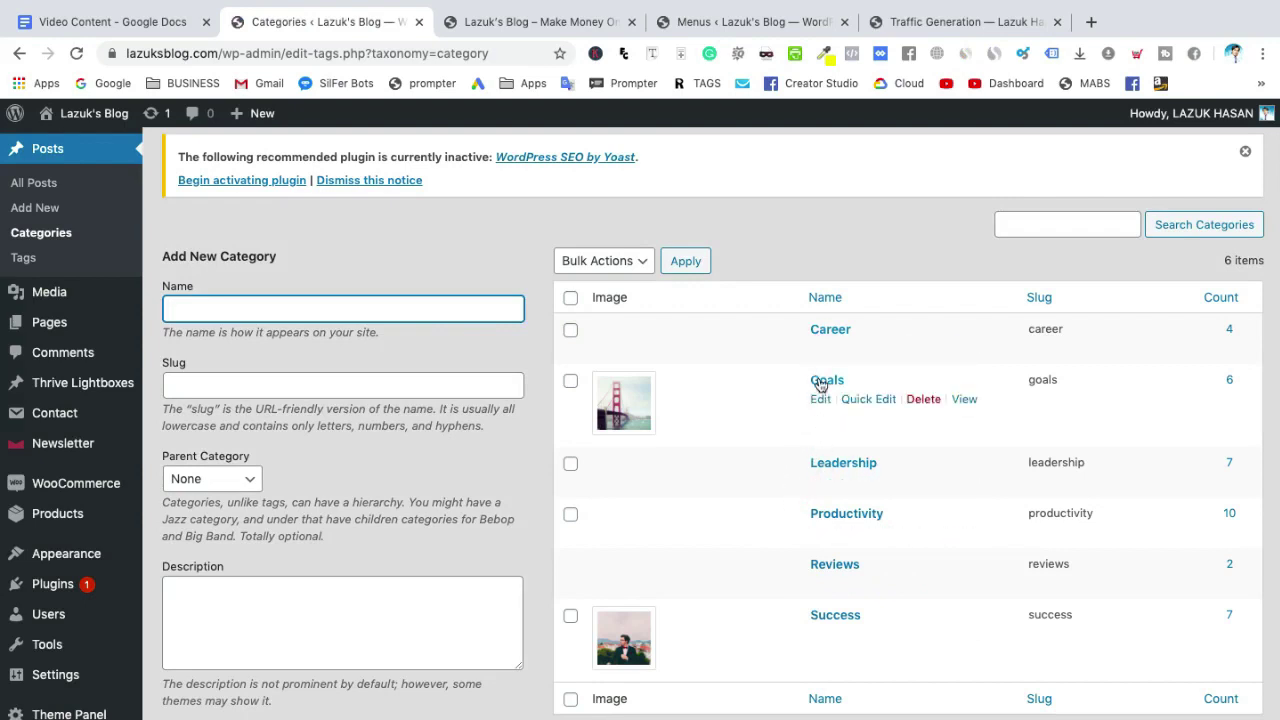
left_click(818, 350)
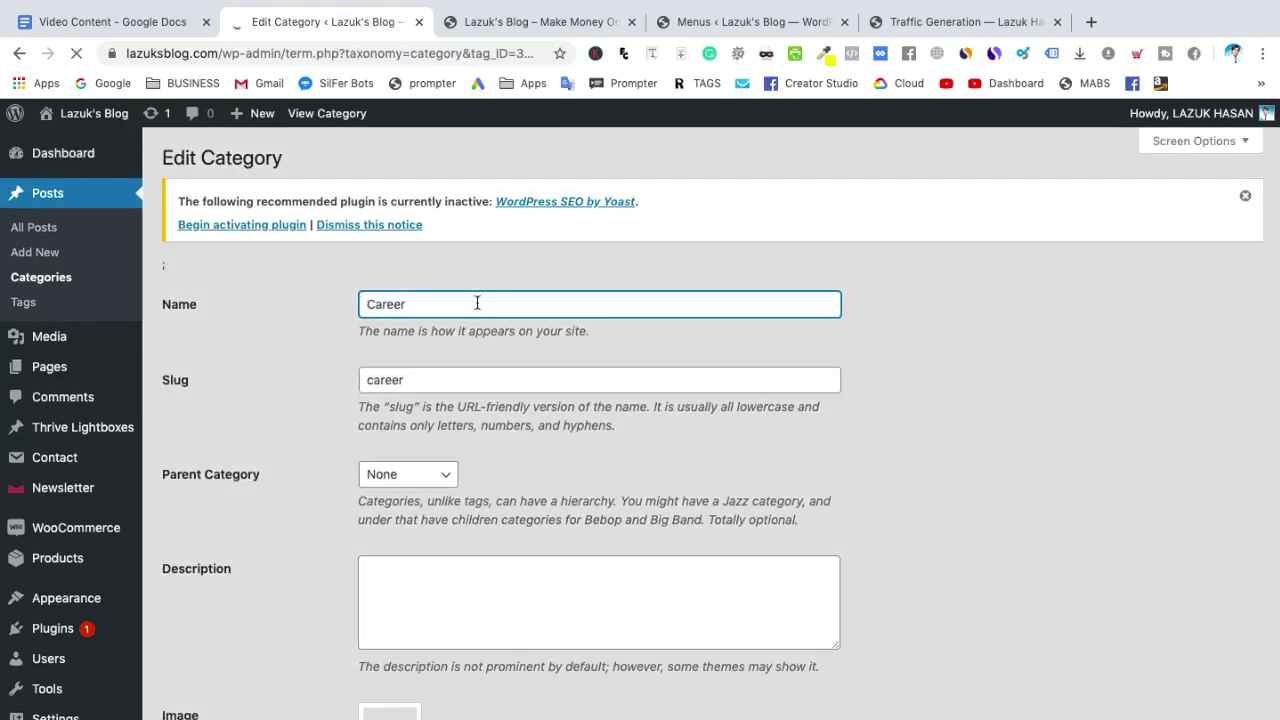
- Set both the name and the slug of the Career category to GET TRAFFIC and update it
triple_click(477, 303)
type("GET TRAFFIC")
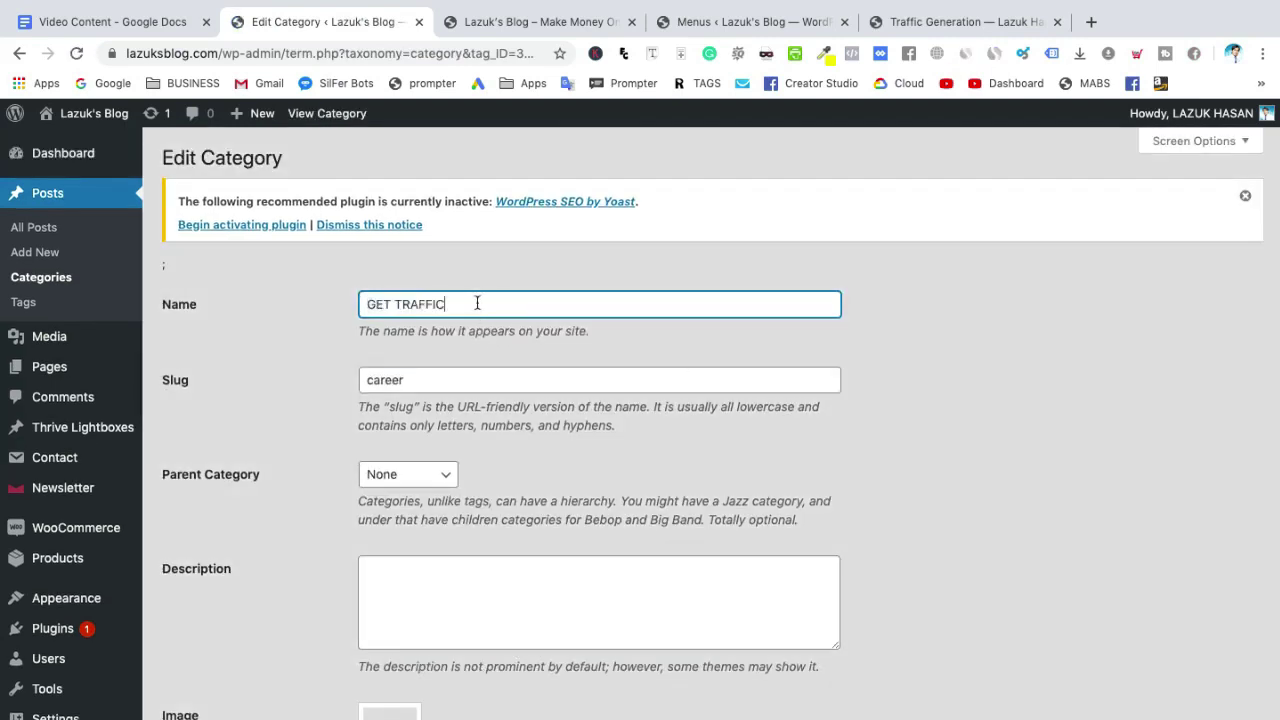
triple_click(478, 382)
type("GET TRAFFIC")
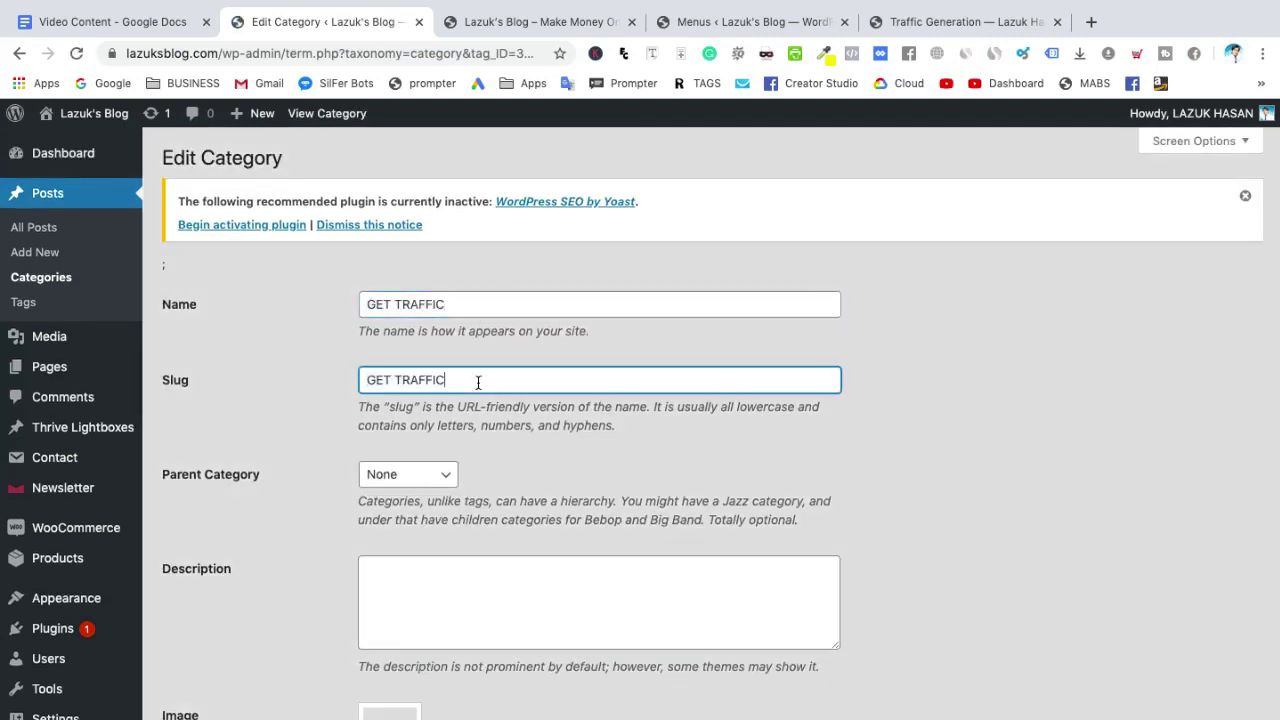
scroll(477, 381, "down", 2)
scroll(477, 381, "down", 2)
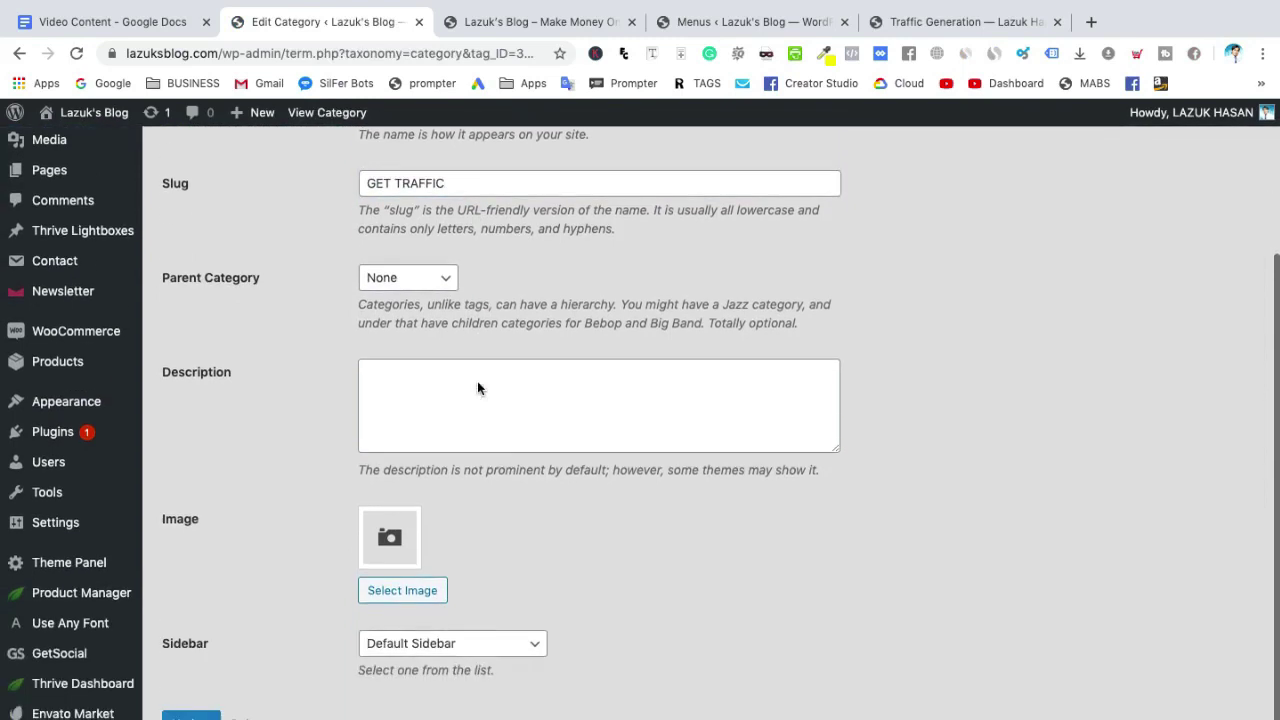
left_click(191, 715)
scroll(809, 489, "up", 4)
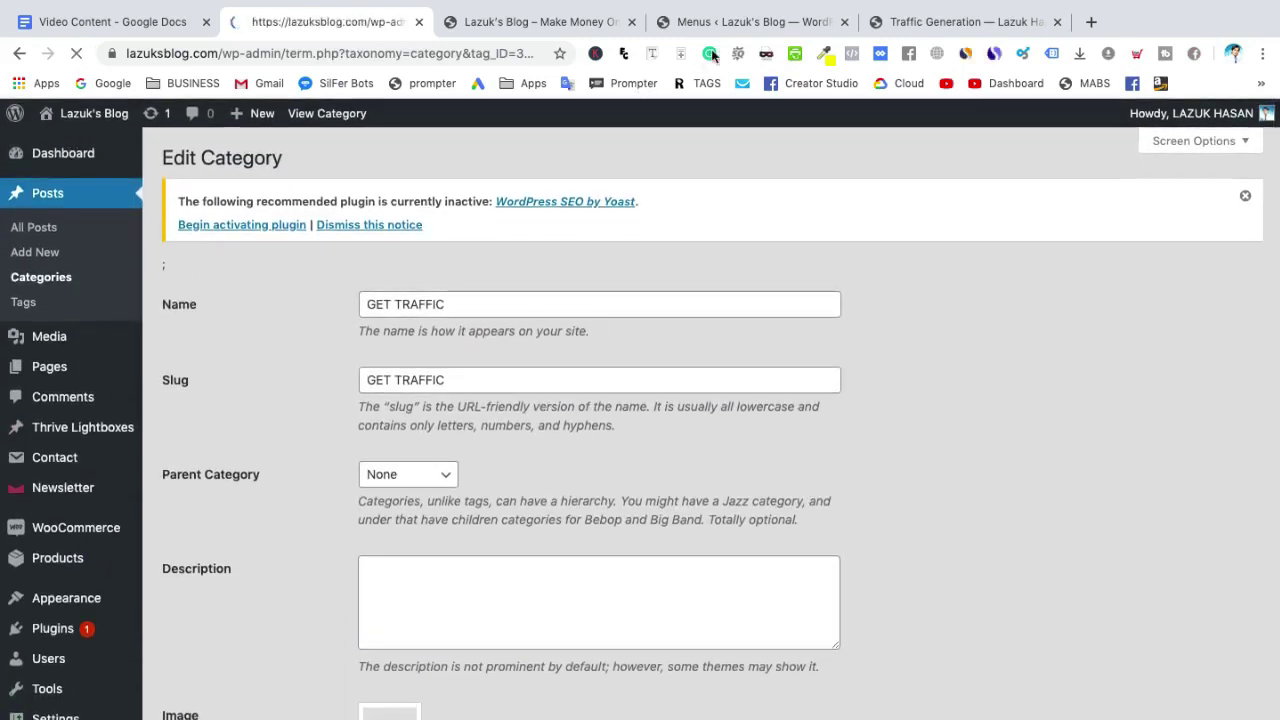
- Reload the Primary menu's editor, discarding unsaved changes, and expand the START HERE item's settings
left_click(746, 25)
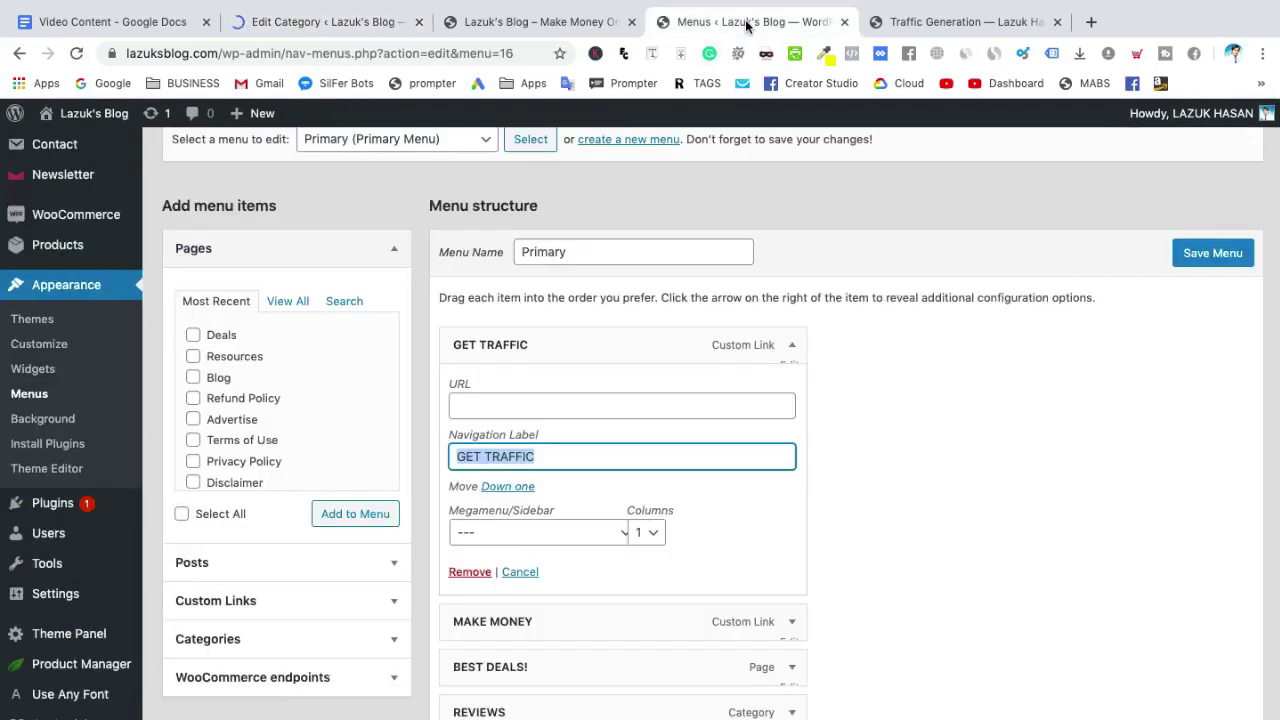
key("super+r")
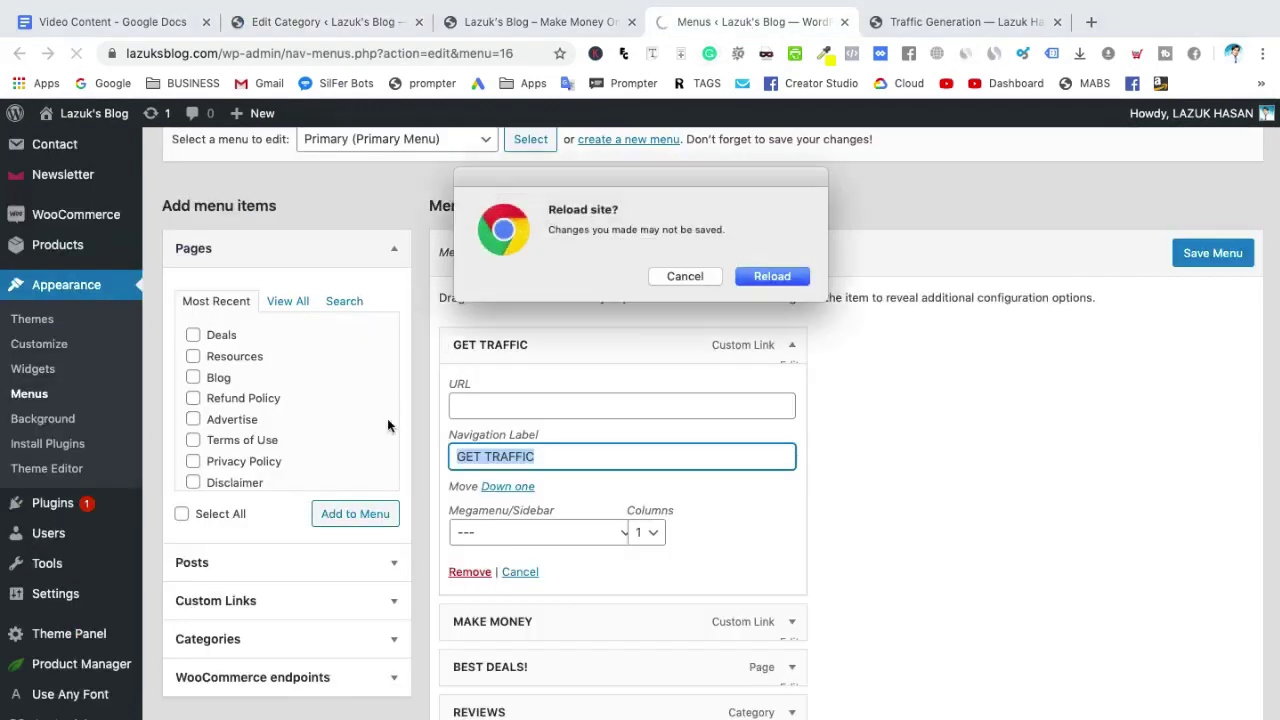
left_click(772, 276)
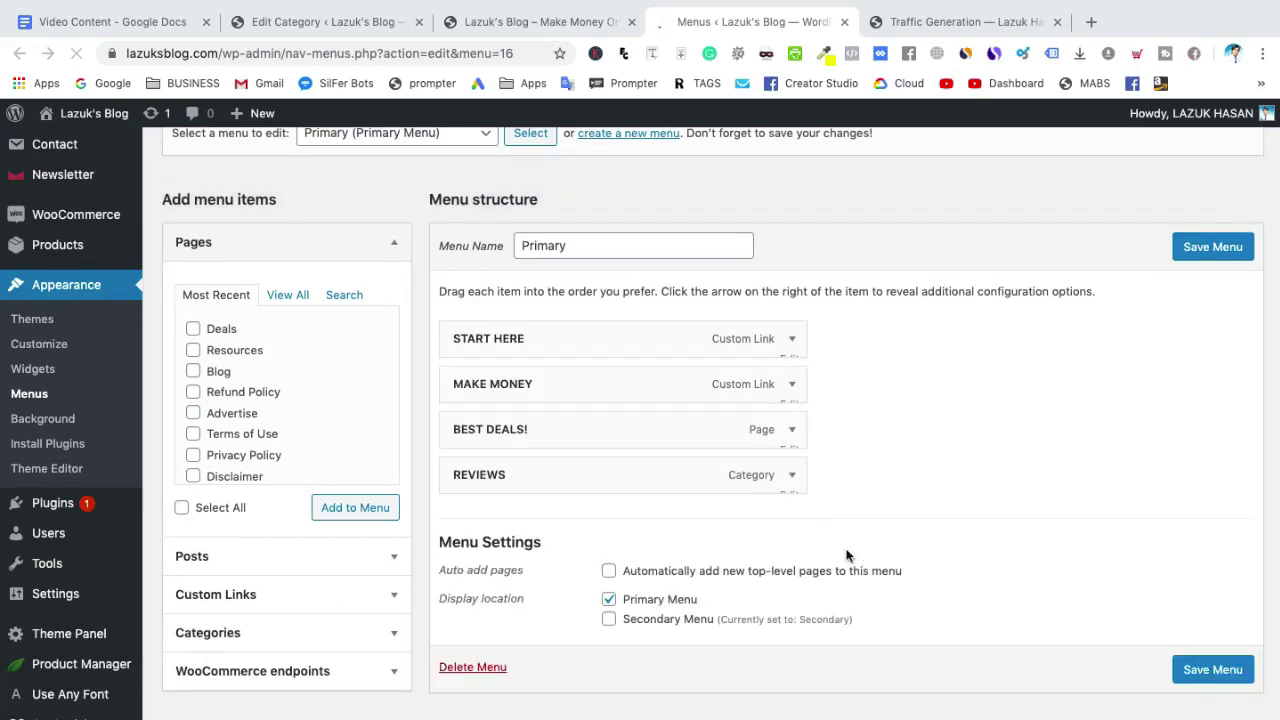
left_click(791, 349)
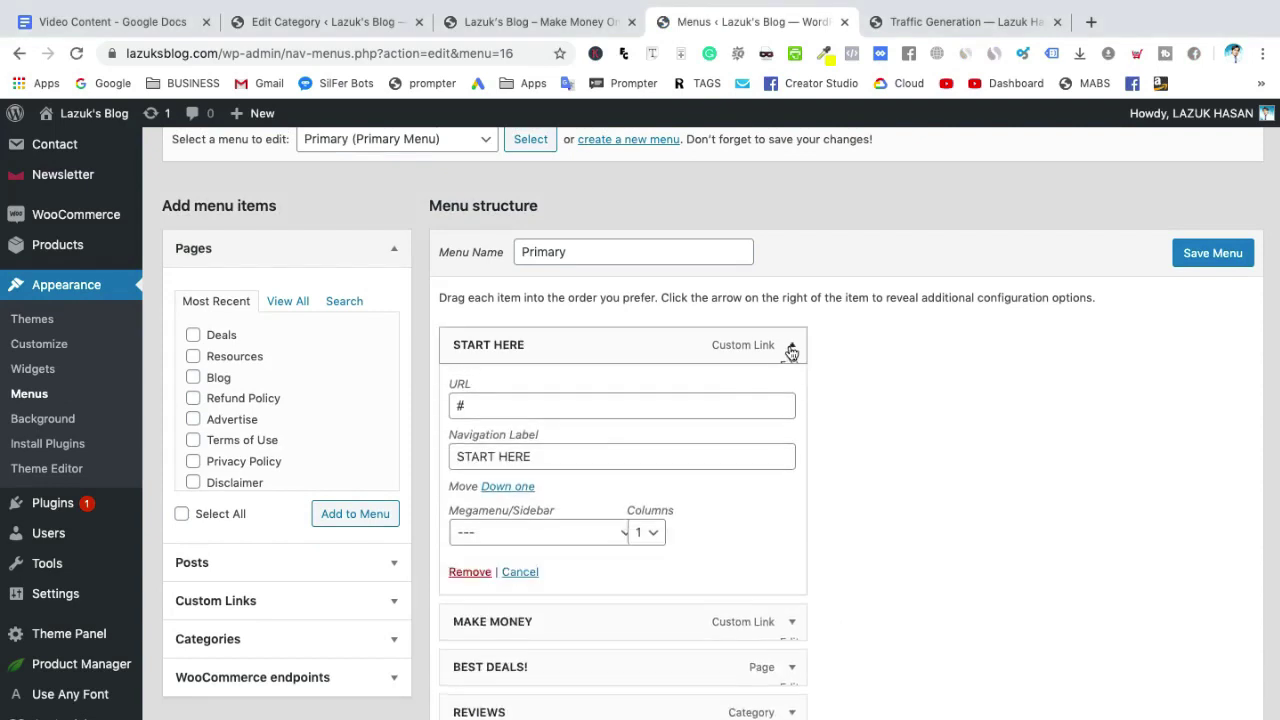
- Replace the Primary menu's START HERE item with the GET TRAFFIC category, place it first in the order, and save the menu
left_click(469, 572)
left_click(257, 648)
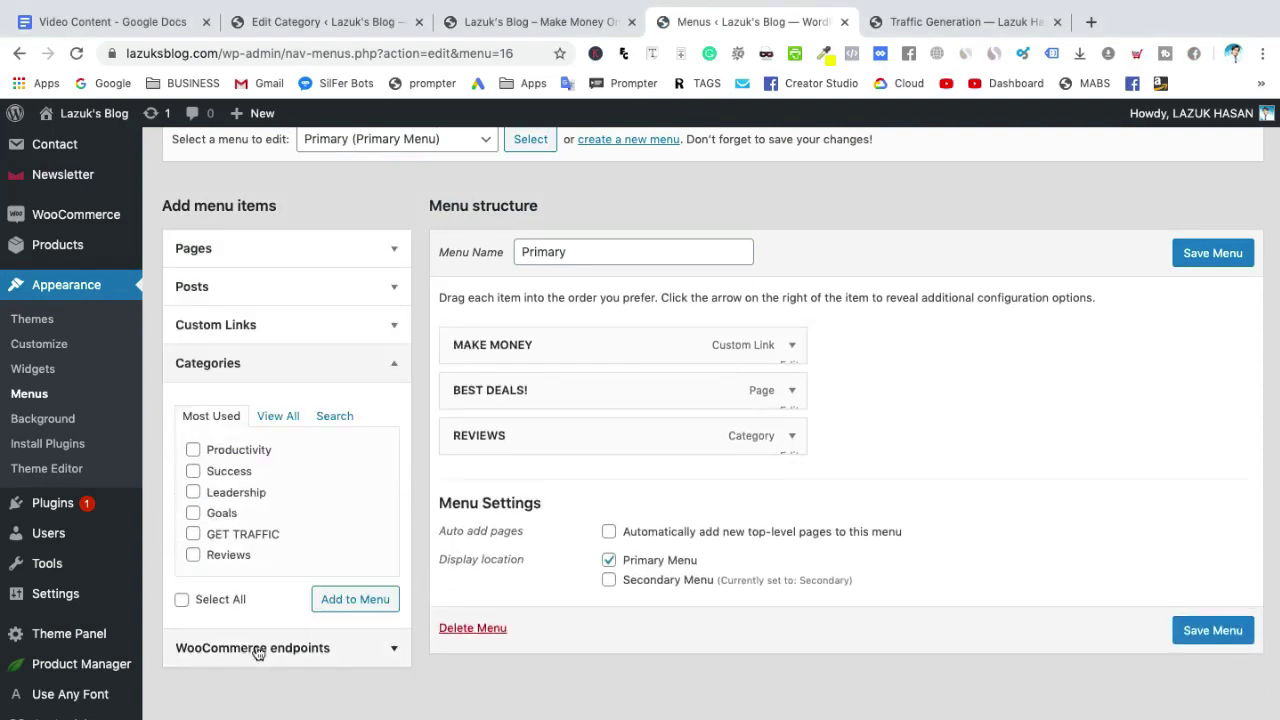
scroll(257, 651, "down", 1)
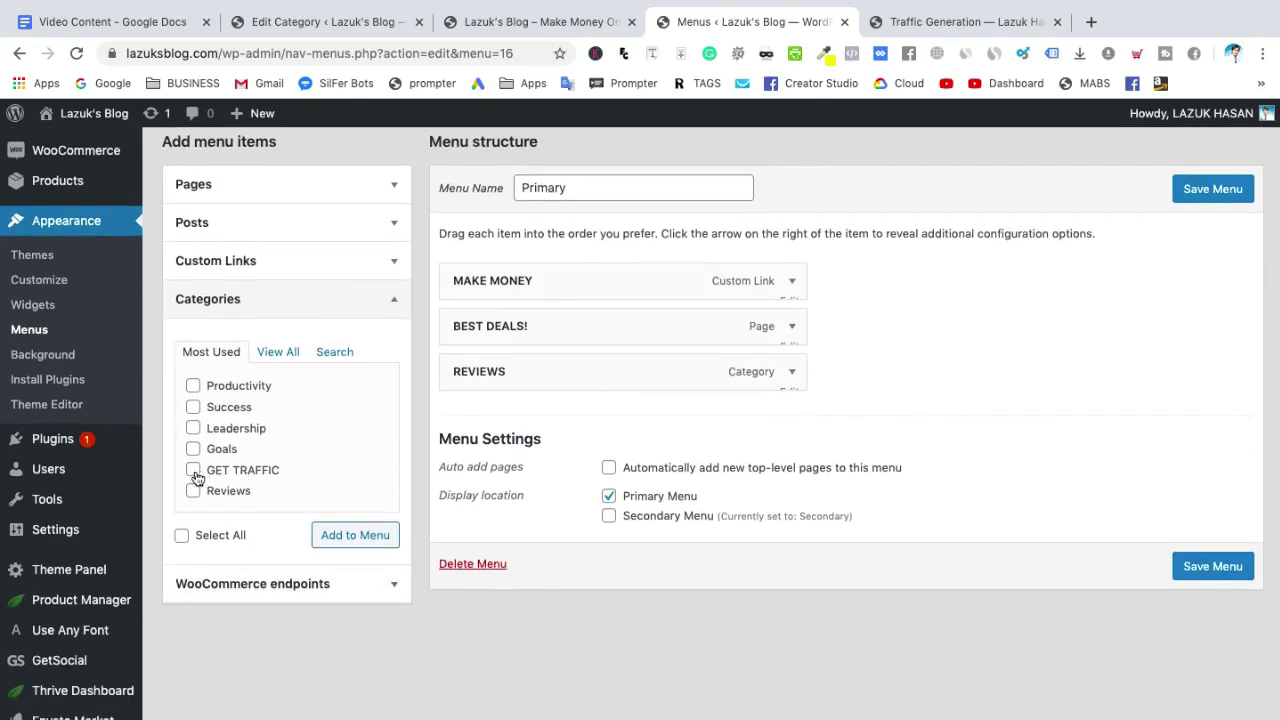
left_click(354, 536)
scroll(731, 543, "up", 1)
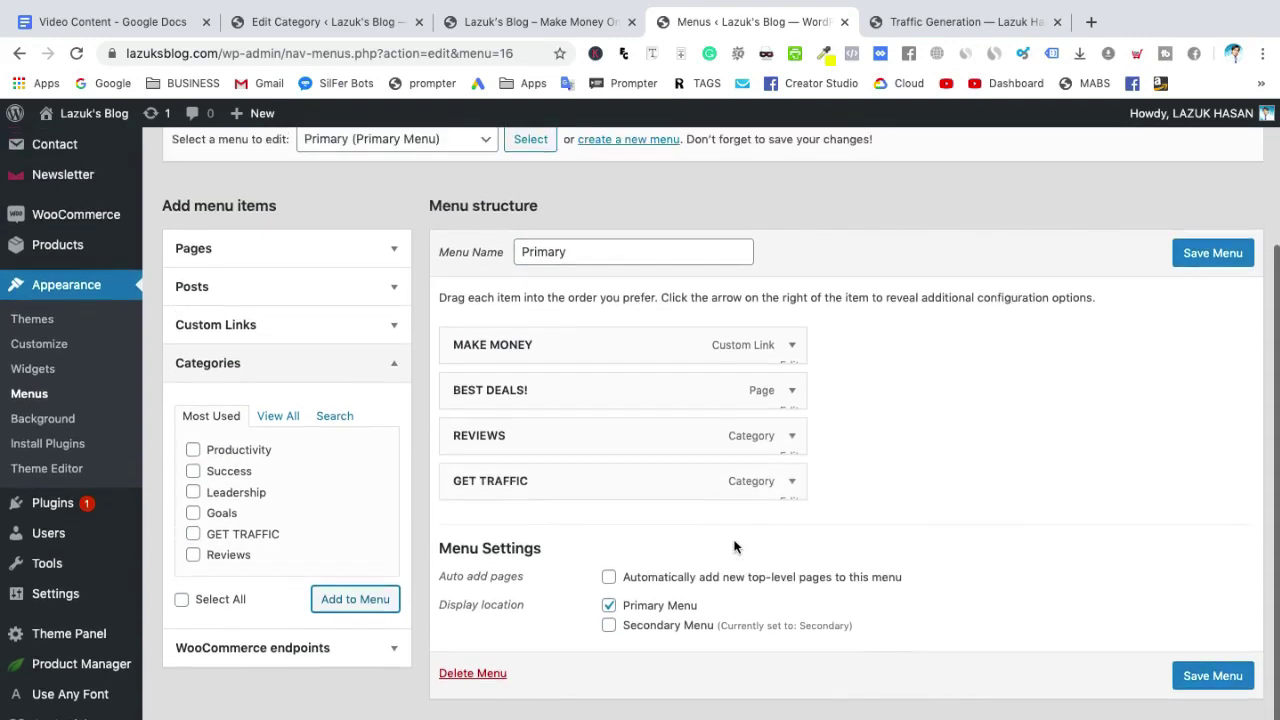
left_click_drag(624, 480, 626, 342)
left_click(1192, 680)
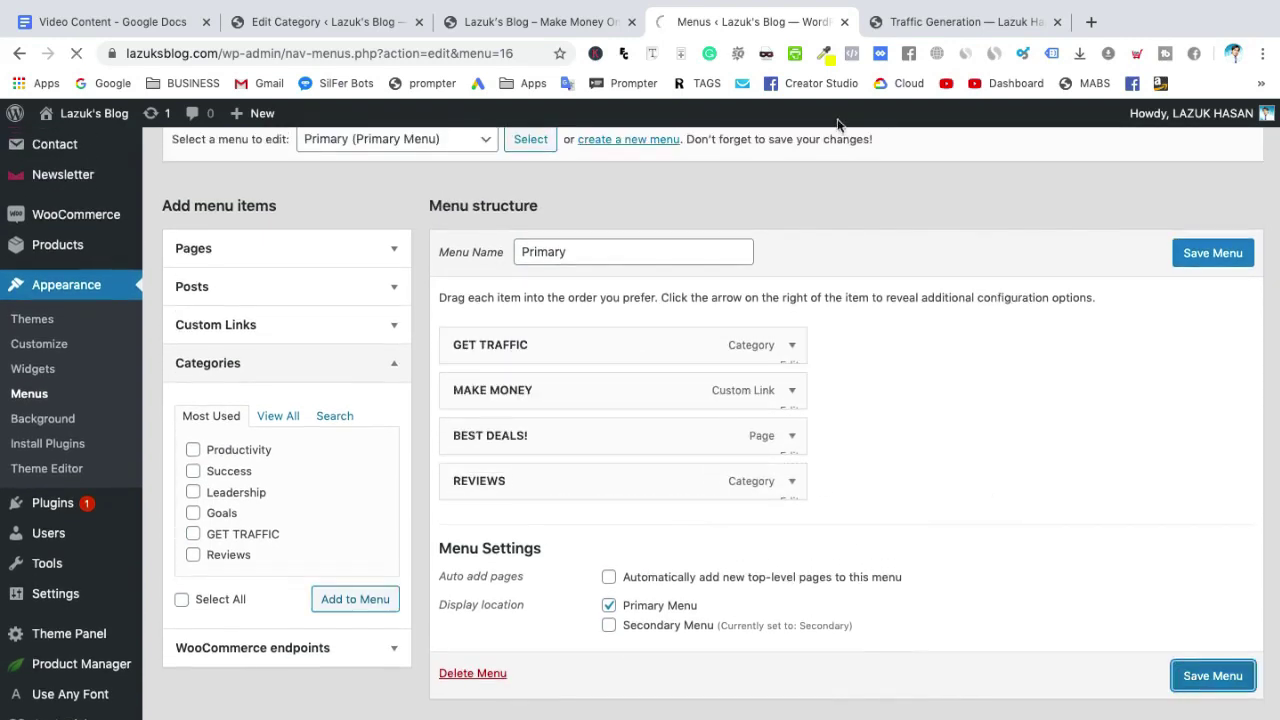
- Reload the blog's home page and examine the menu's GET TRAFFIC link and the posts on its category page
left_click(540, 21)
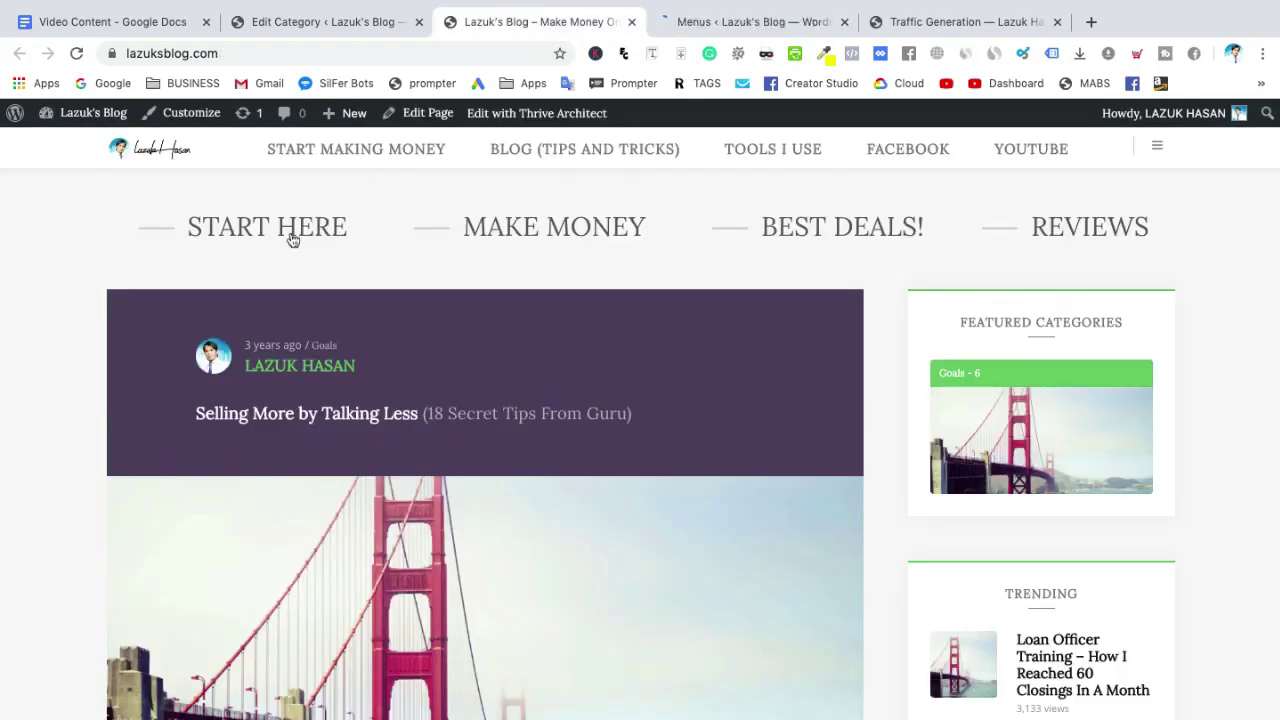
left_click(155, 150)
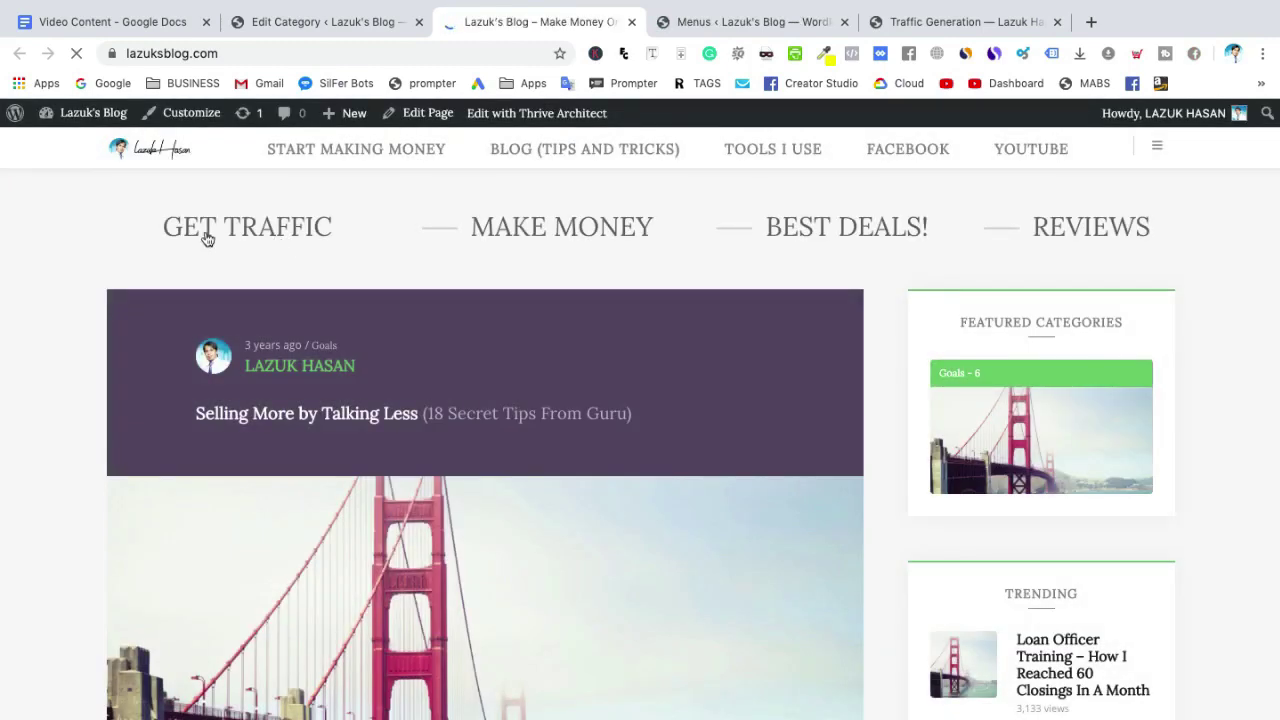
left_click(266, 236)
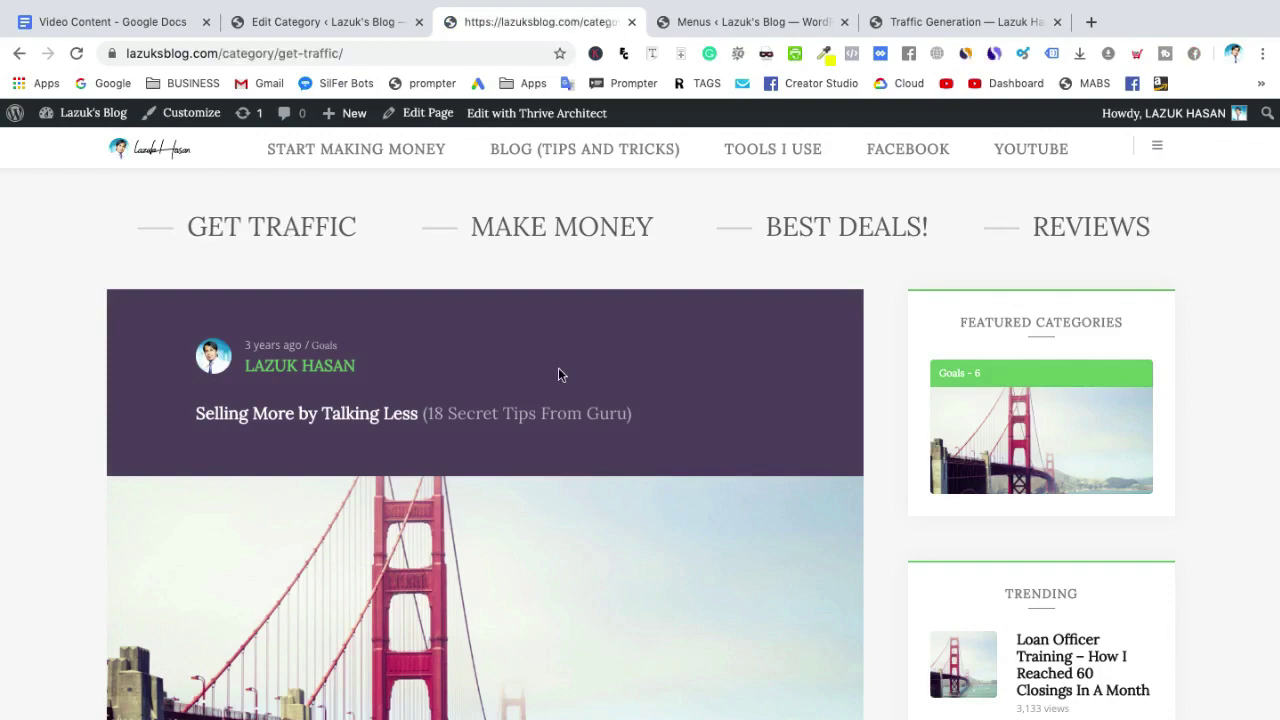
scroll(687, 454, "down", 3)
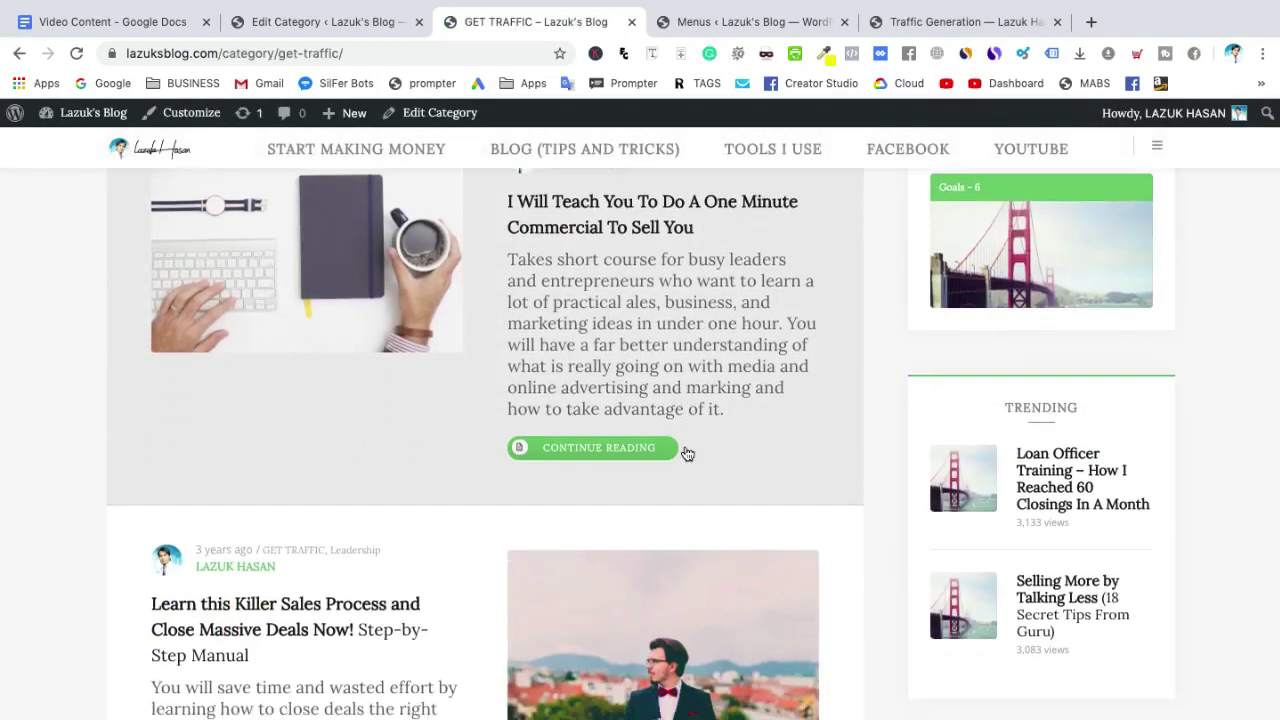
scroll(687, 454, "down", 15)
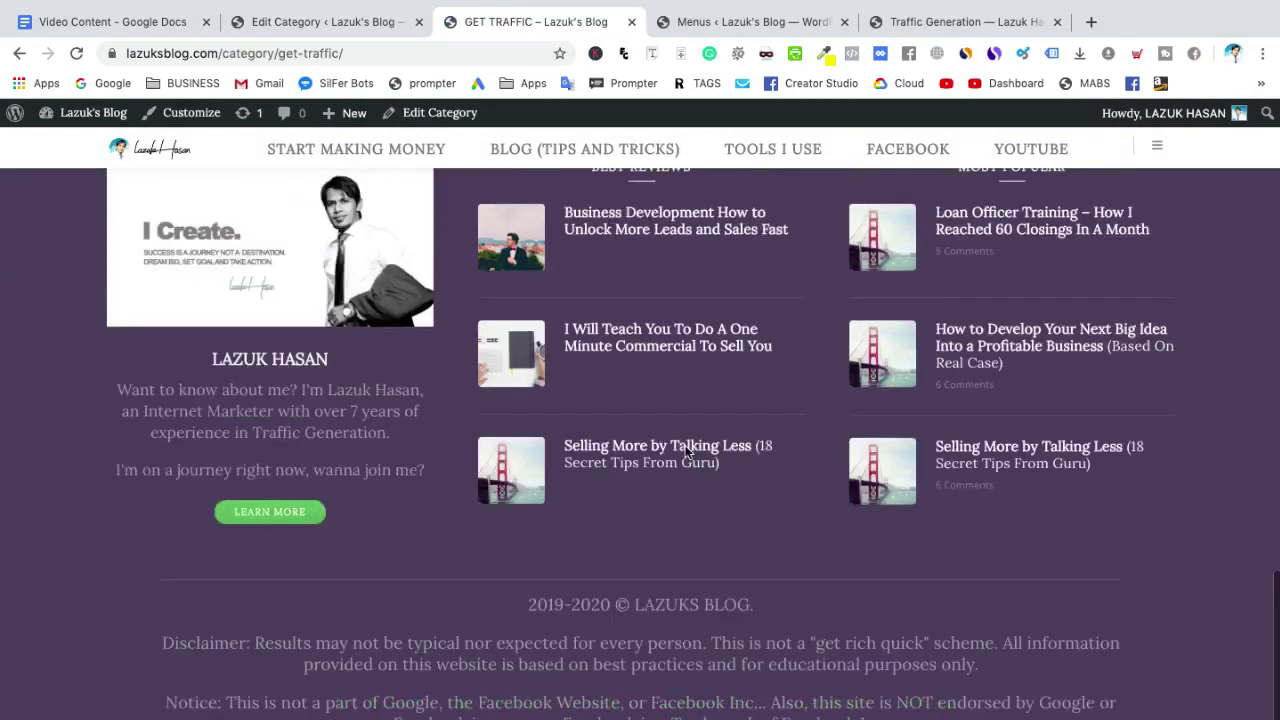
scroll(687, 454, "up", 18)
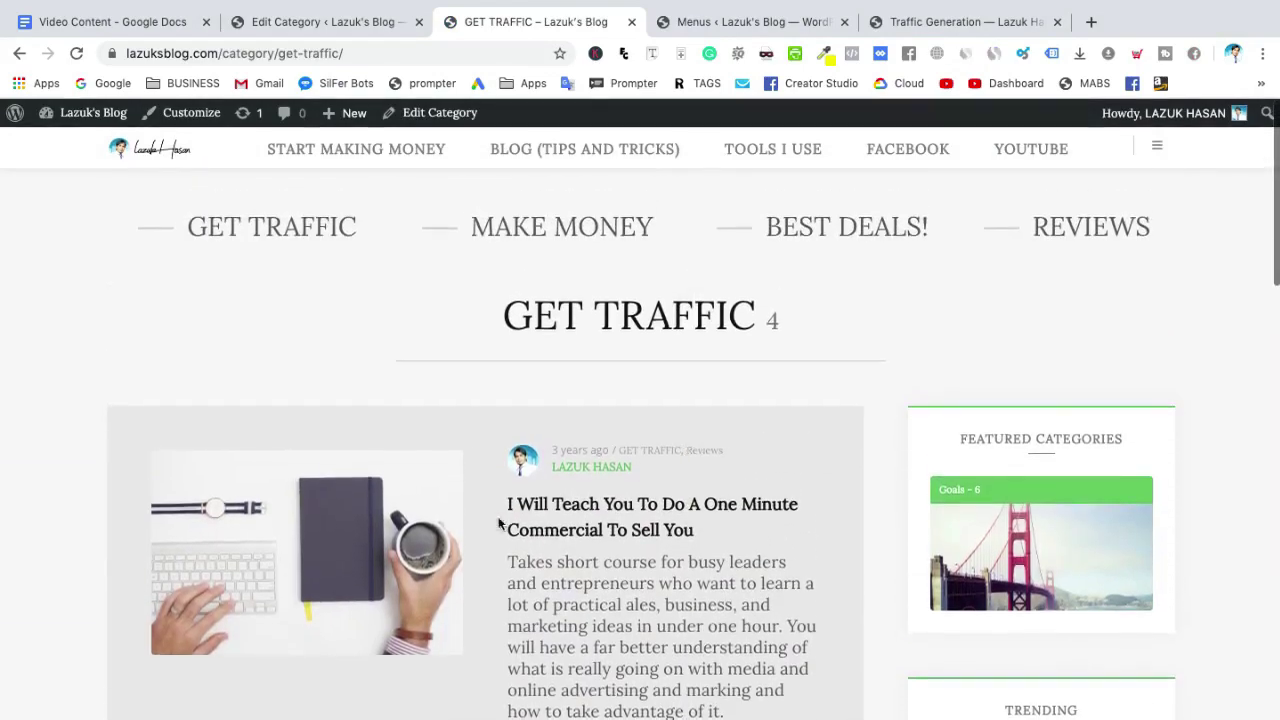
left_click_drag(498, 523, 577, 530)
scroll(586, 529, "down", 2)
left_click(437, 497)
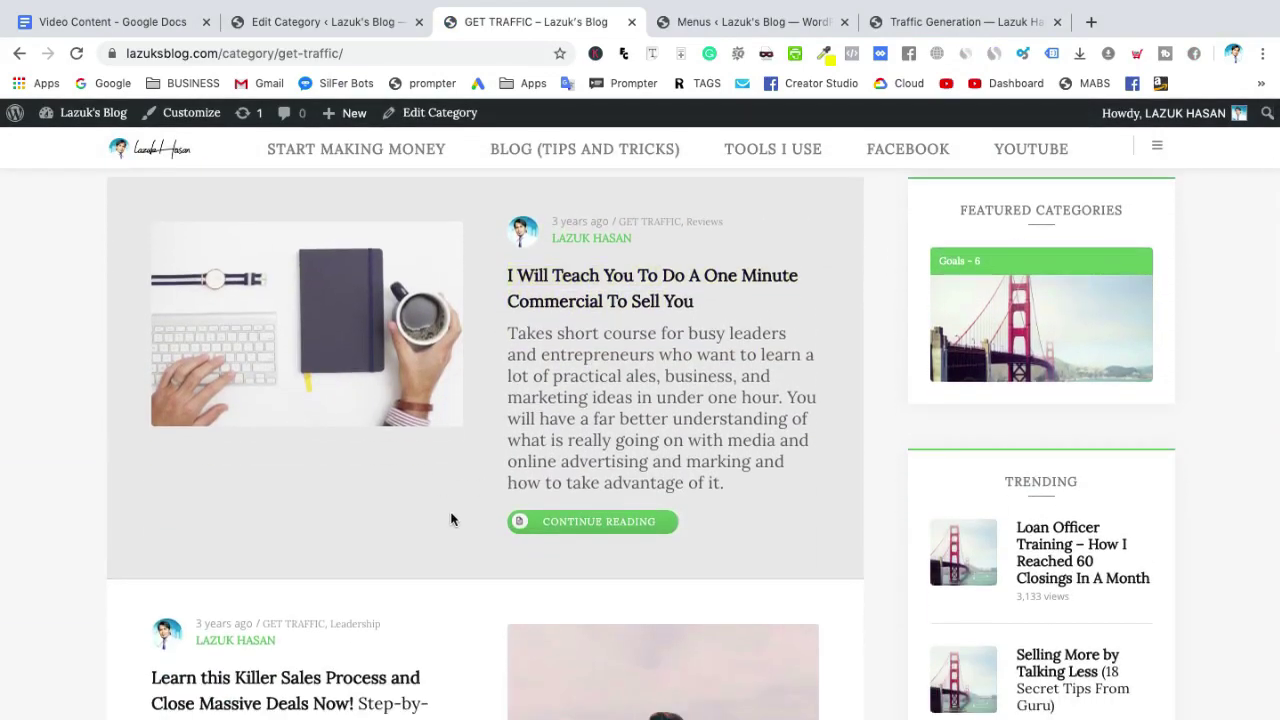
scroll(451, 519, "down", 4)
scroll(451, 519, "down", 5)
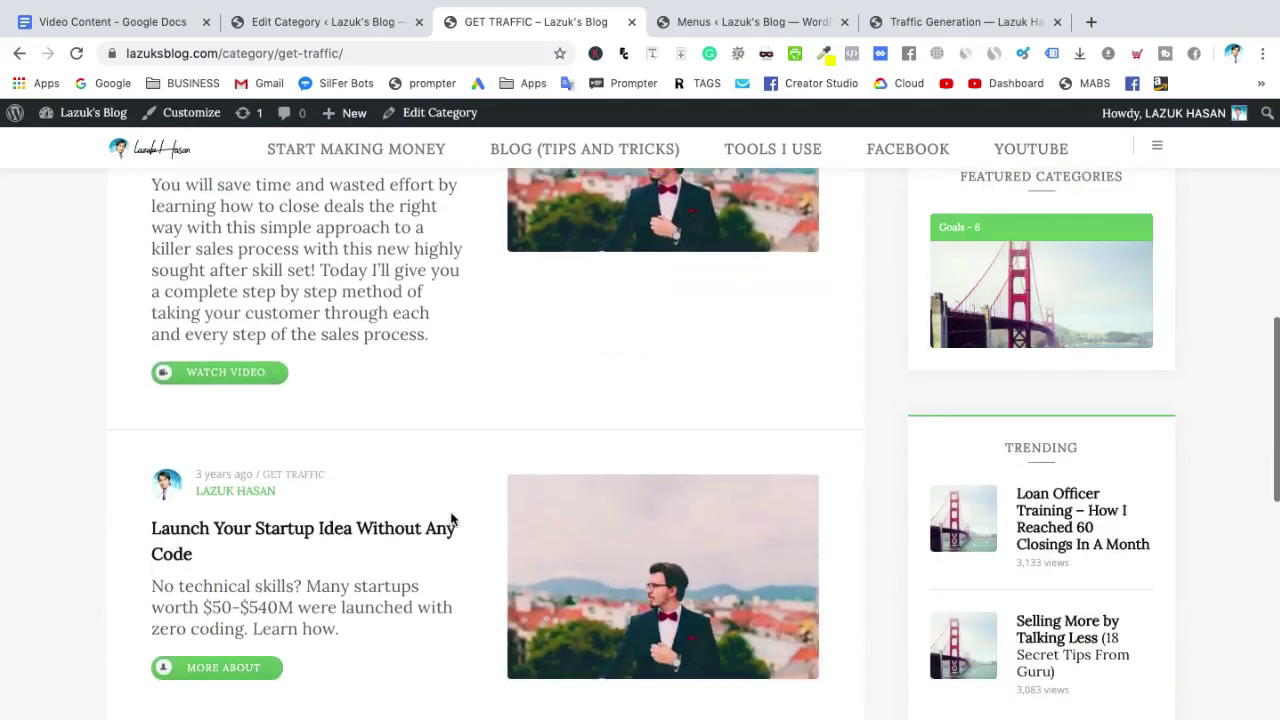
scroll(451, 519, "up", 13)
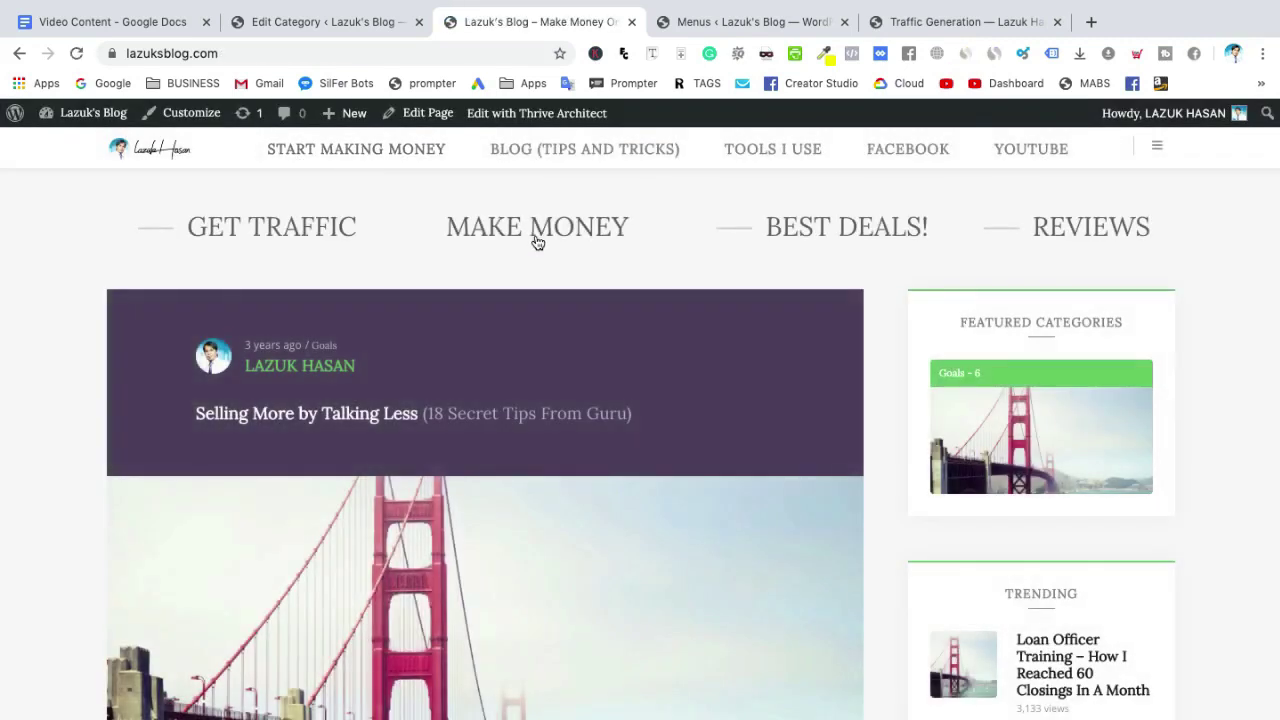
- Create a new page in the dashboard and title it START MAKING MONEY
left_click(305, 22)
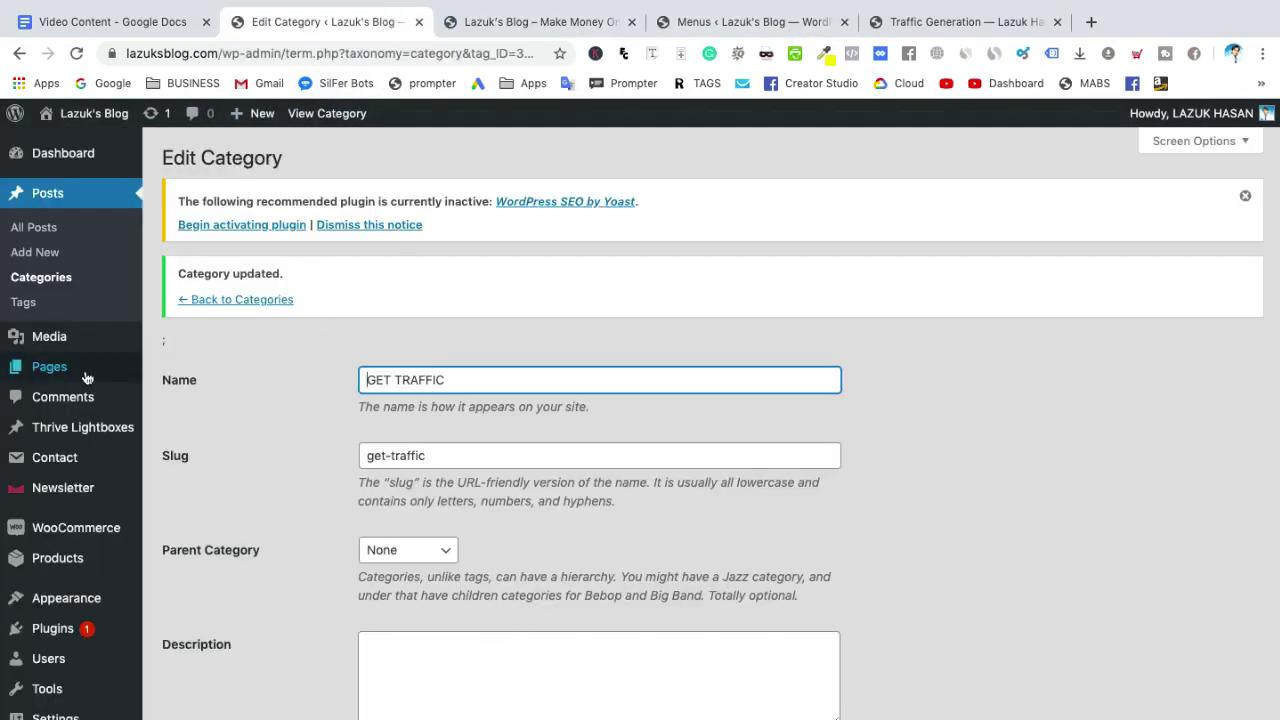
mouse_move(50, 366)
left_click(197, 397)
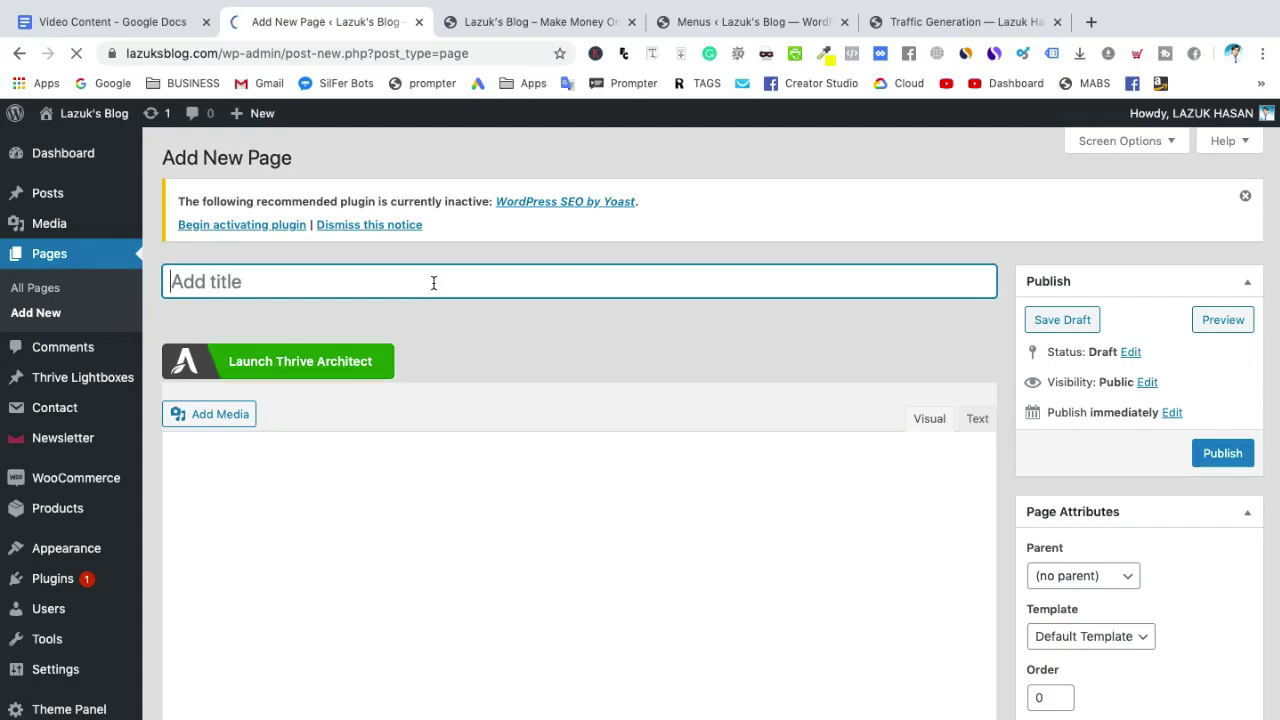
left_click(560, 28)
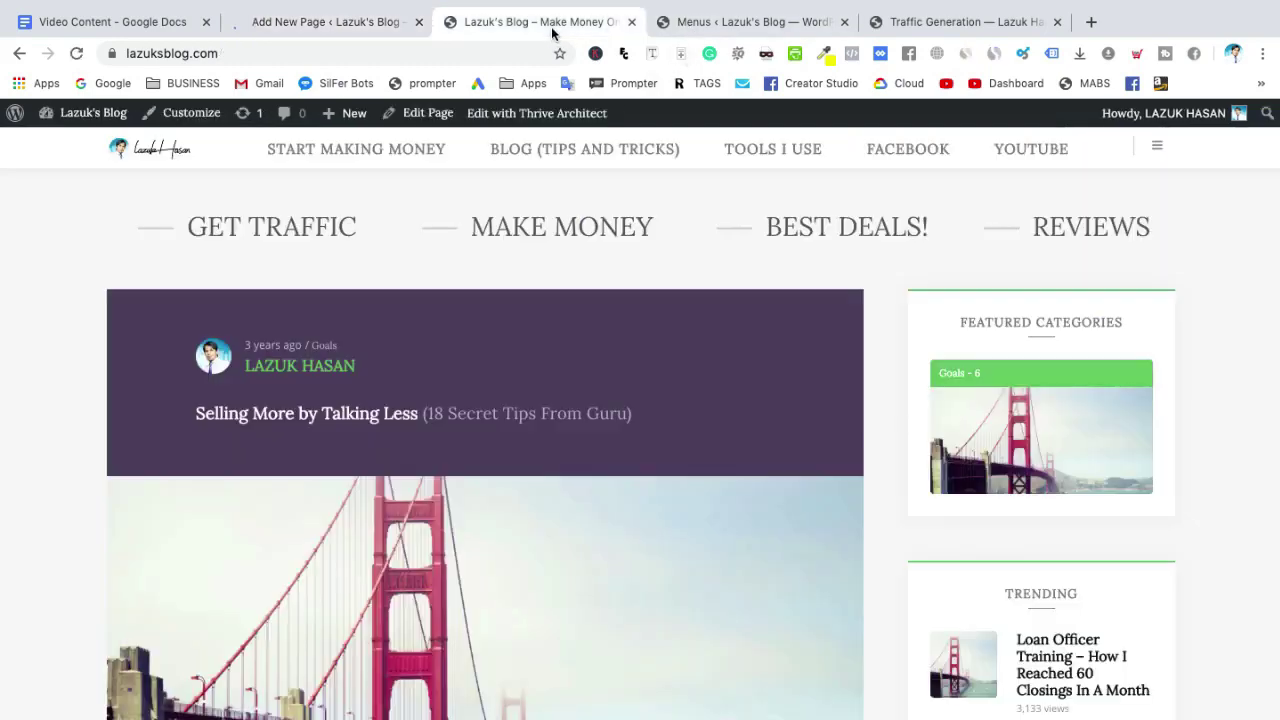
left_click(315, 30)
type("S")
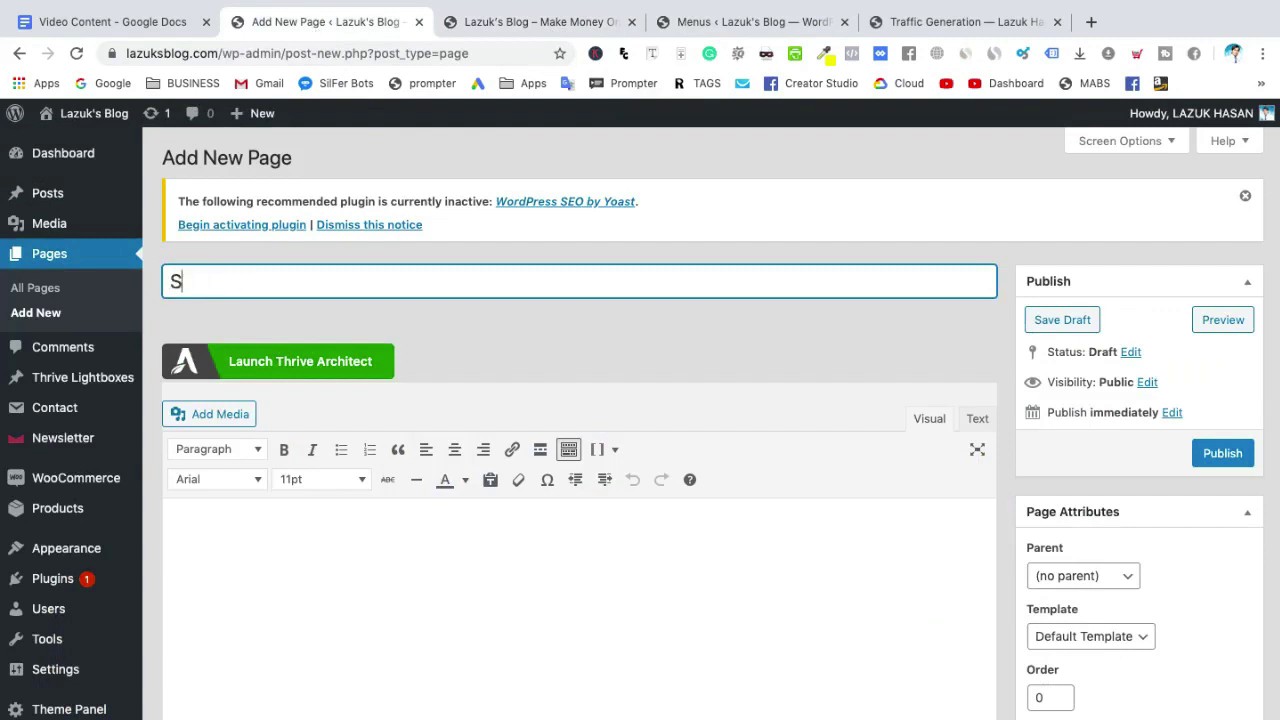
type("TART MAKING ")
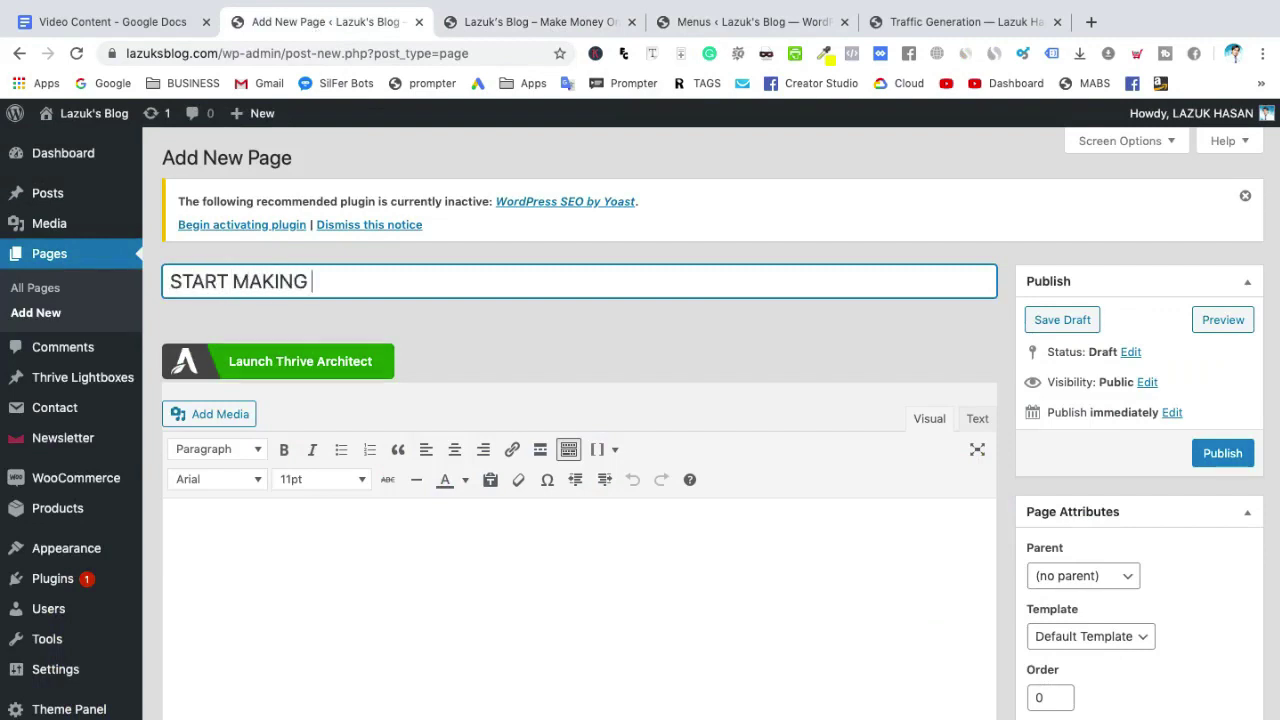
type("MONEY")
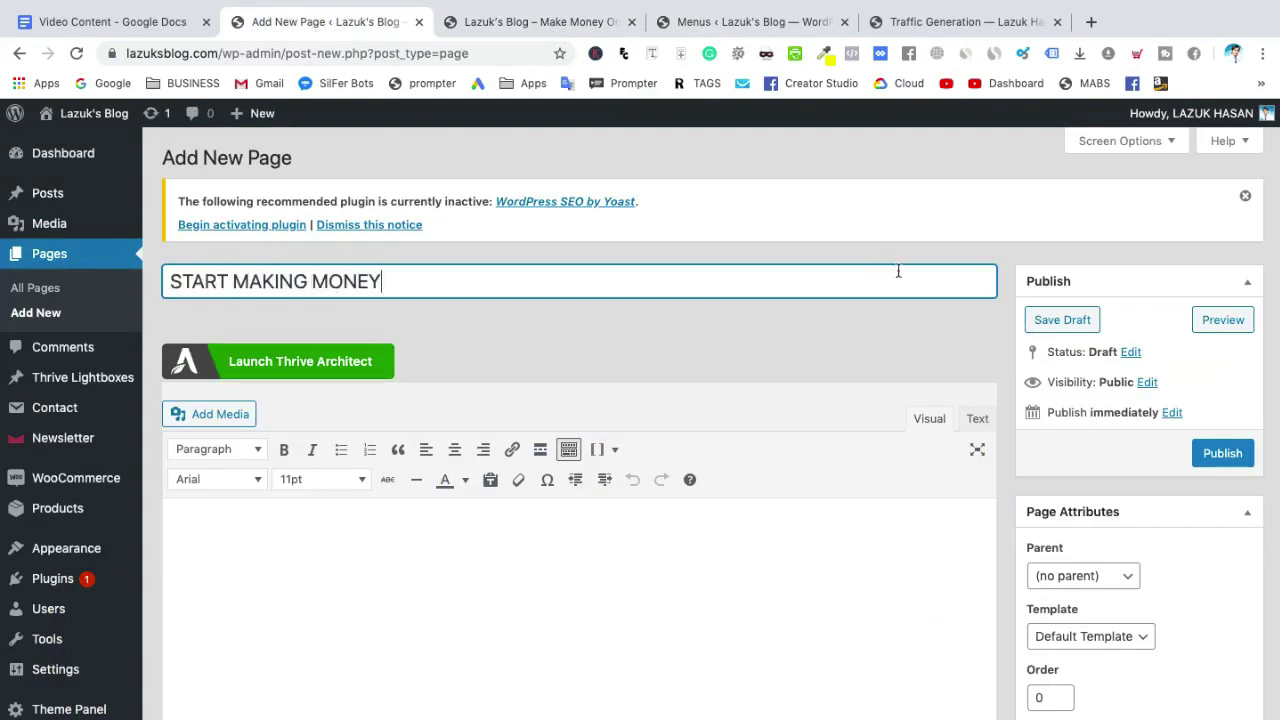
- Hide the new page's breadcrumbs and title, set its sidebar position to n/a, and publish it
scroll(1015, 402, "down", 8)
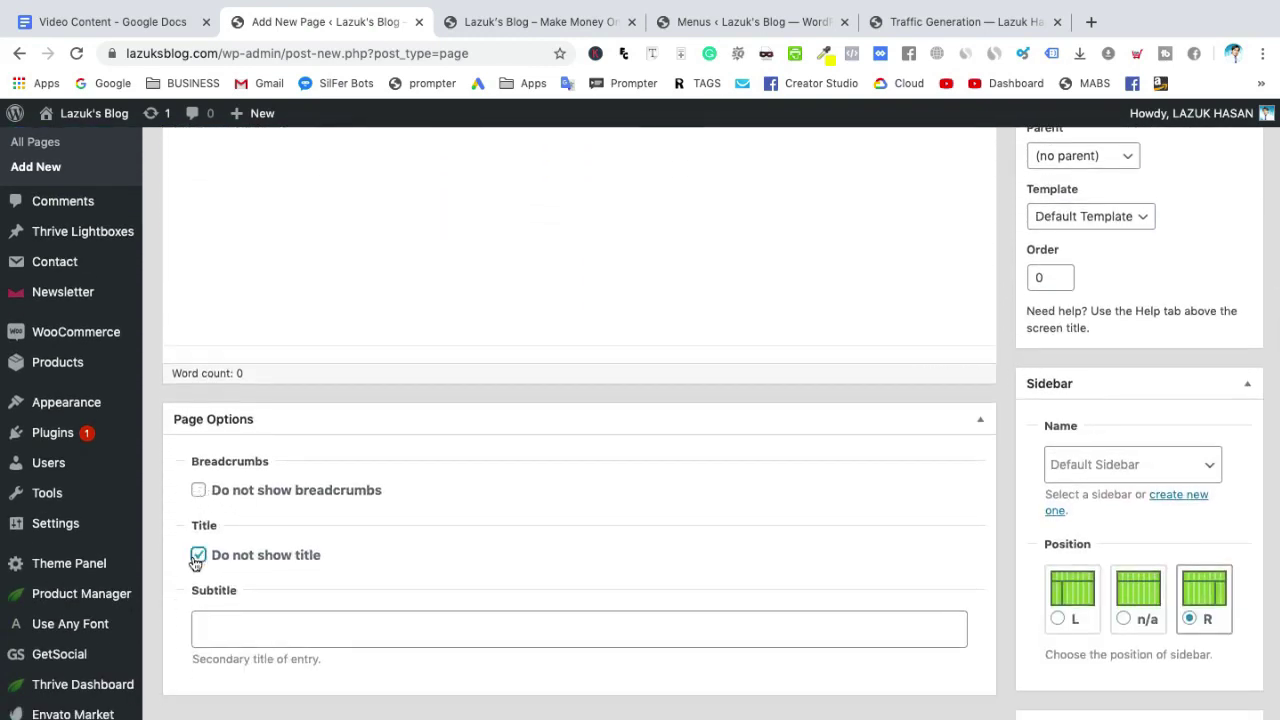
left_click(198, 492)
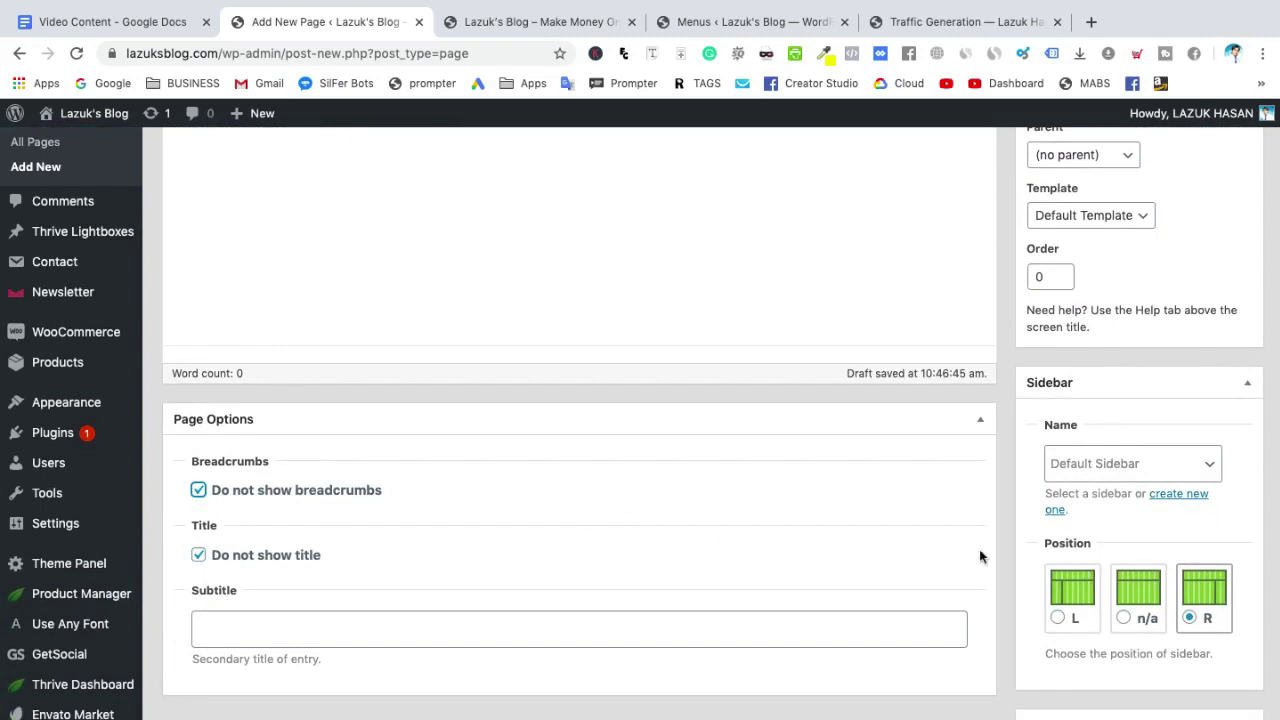
left_click(1124, 620)
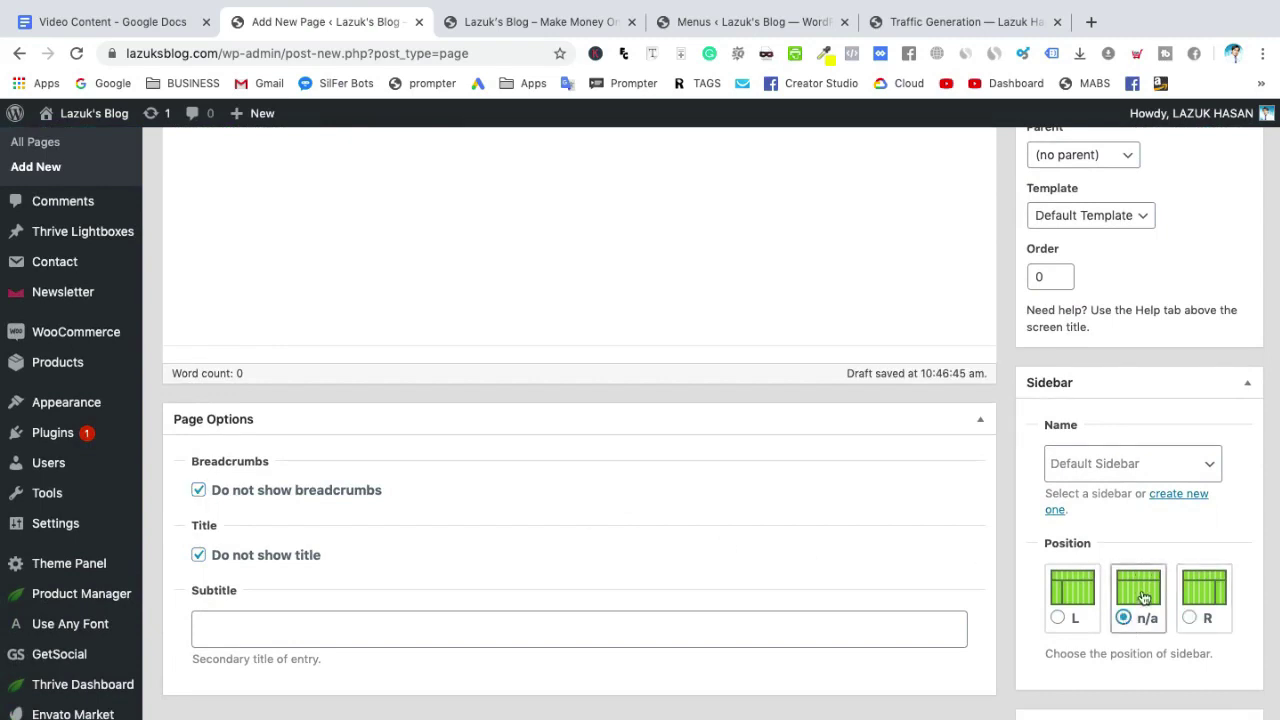
scroll(1137, 600, "down", 1)
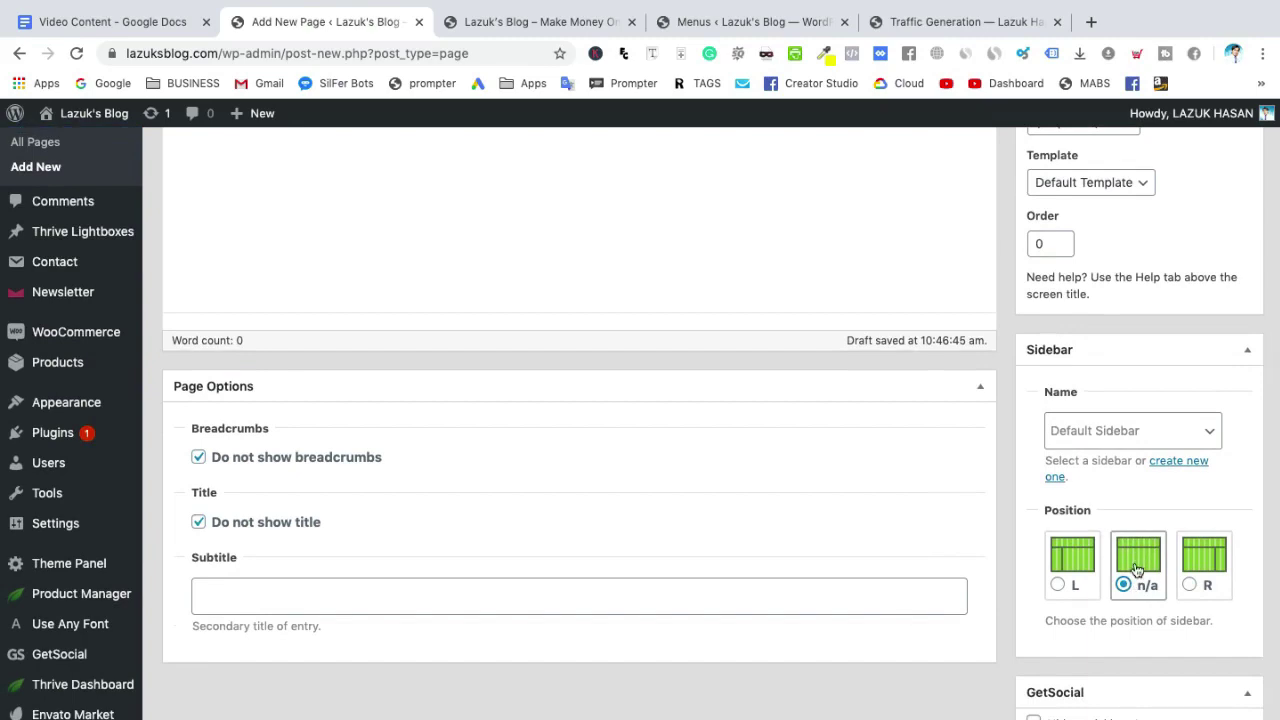
scroll(1134, 566, "up", 5)
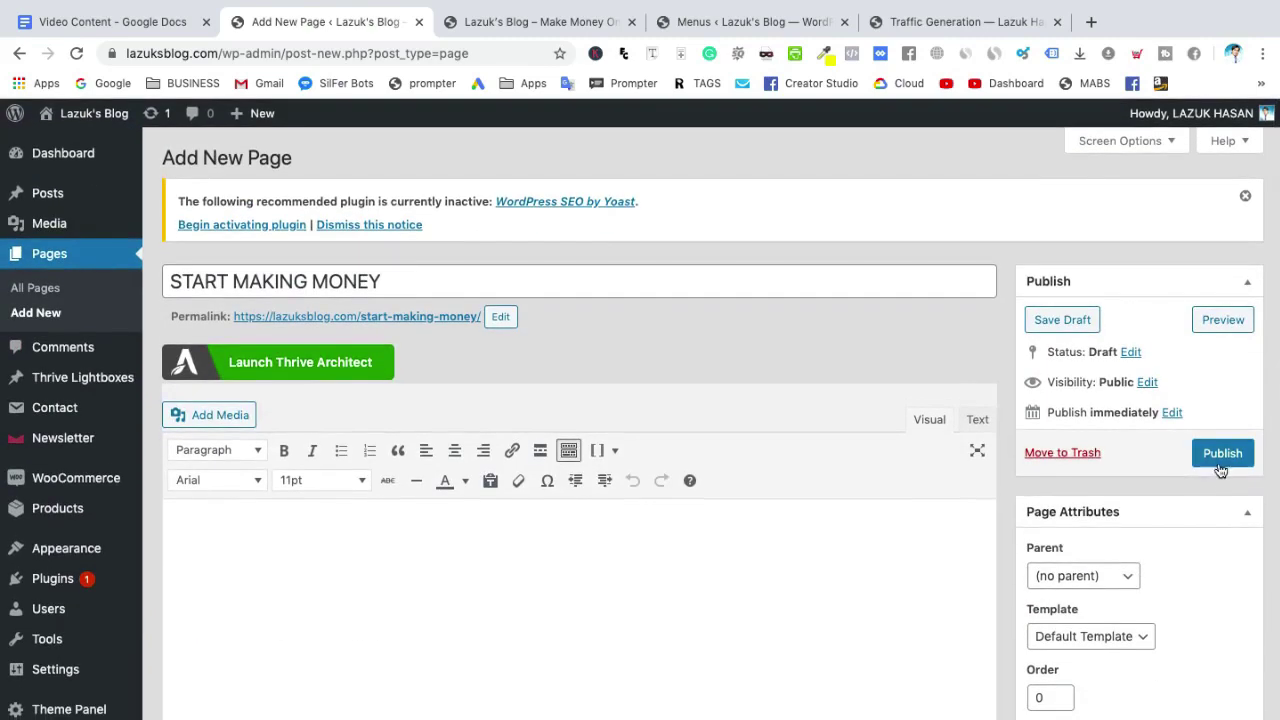
left_click(1222, 455)
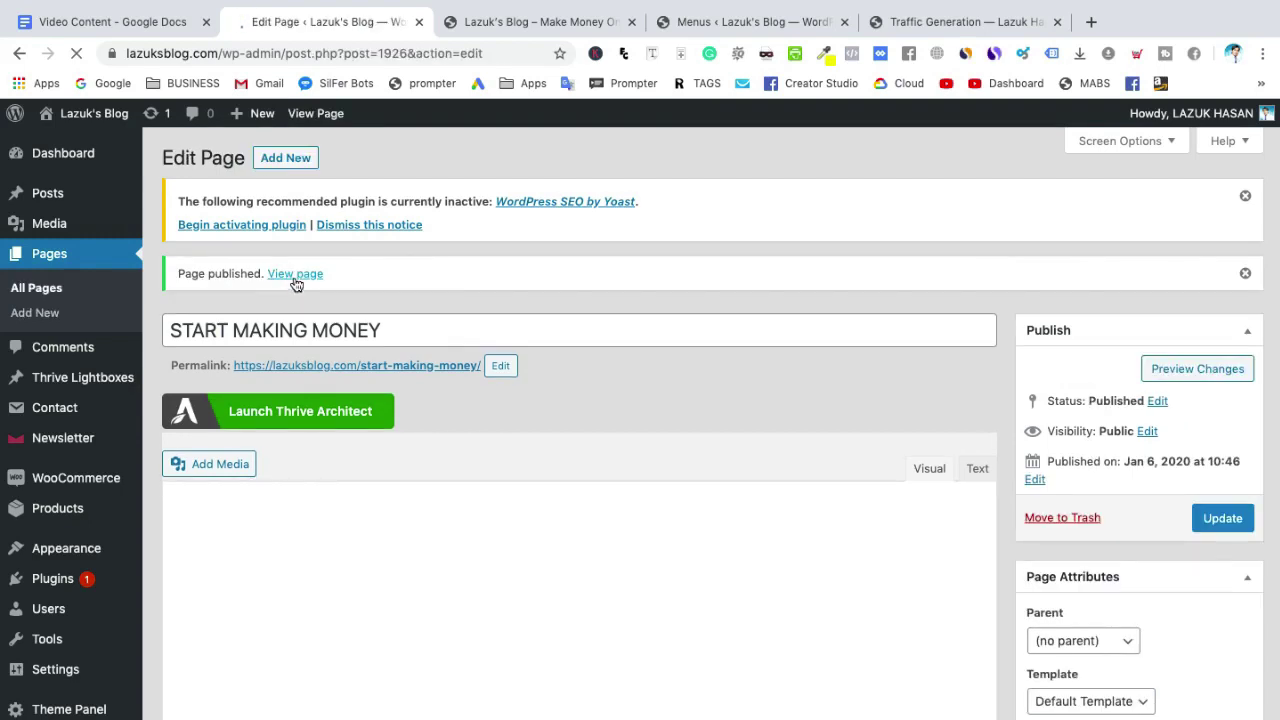
- View the published START MAKING MONEY page in a separate browser tab and copy its address
left_click(294, 280, "super")
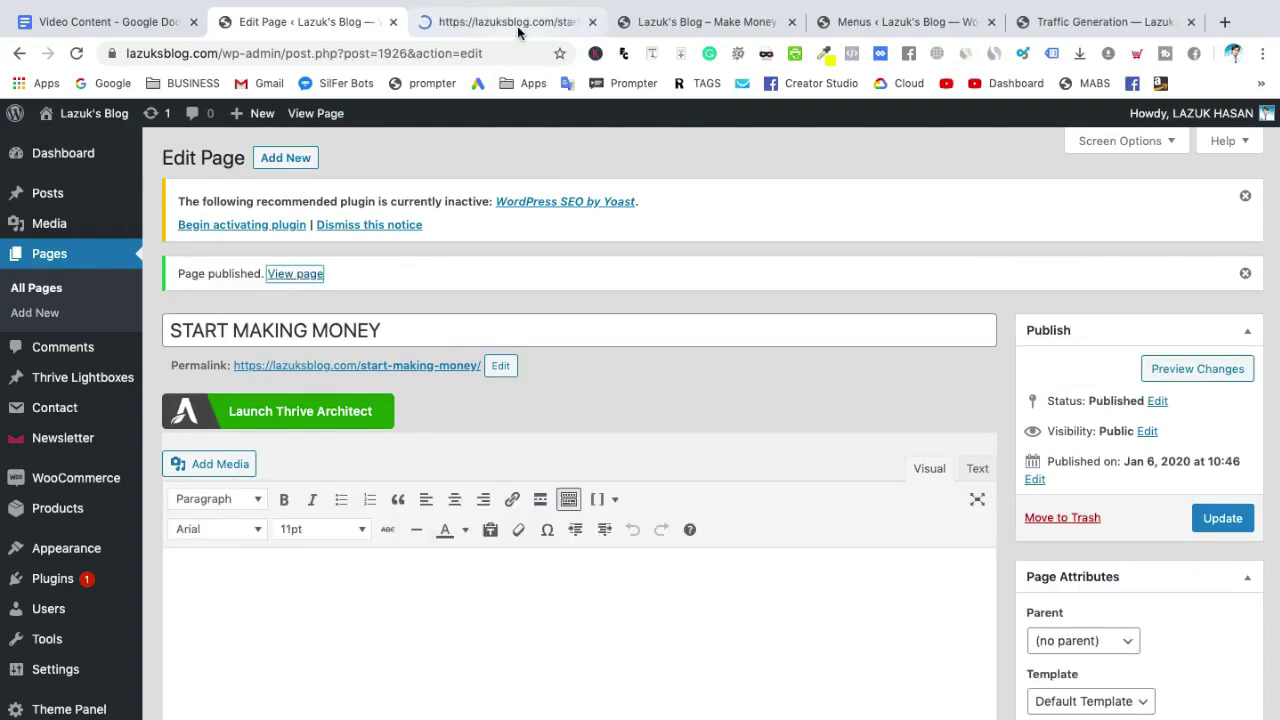
left_click(518, 32)
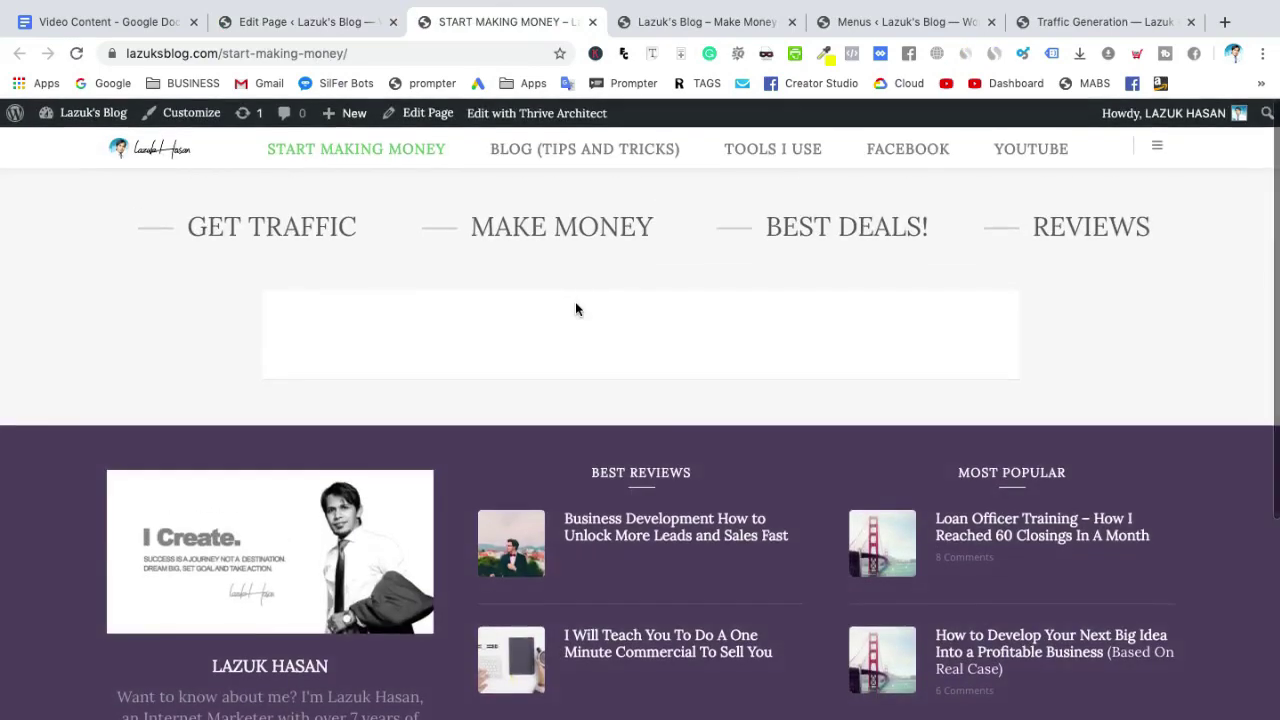
left_click(408, 53)
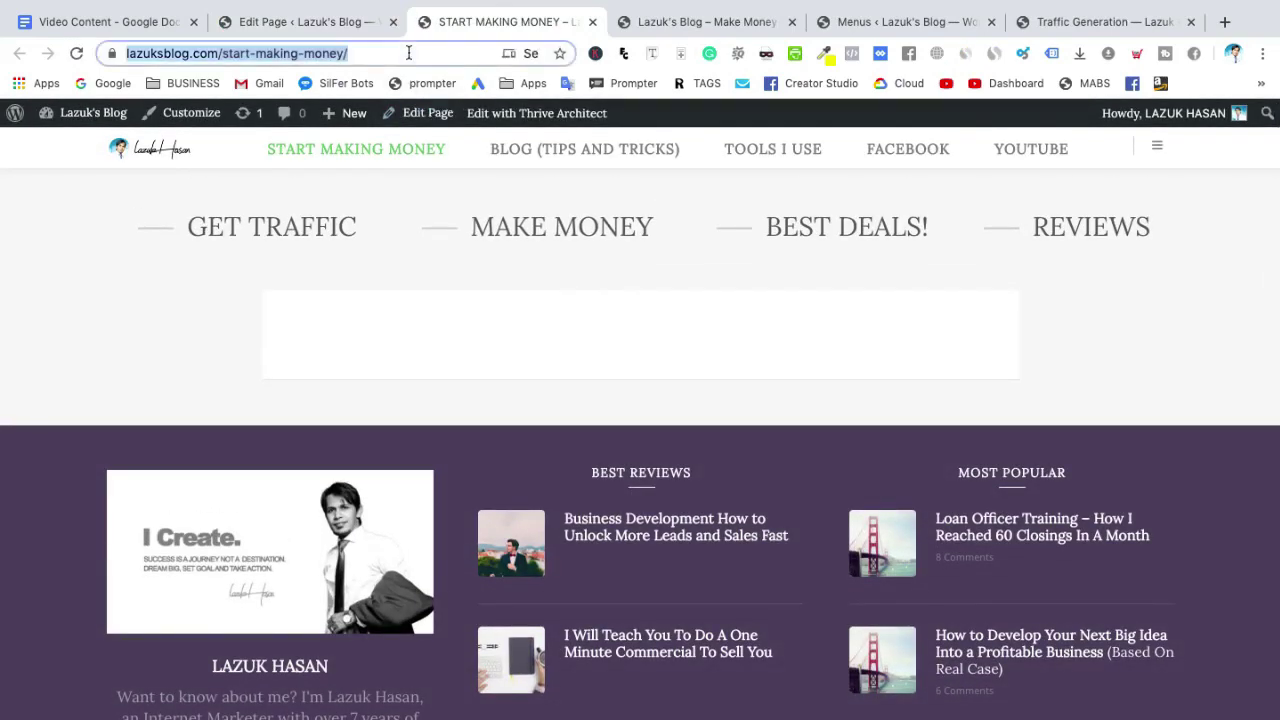
- Set the URL of the Primary menu's MAKE MONEY item to the copied start-making-money page address and save the menu
left_click(855, 24)
scroll(788, 445, "down", 2)
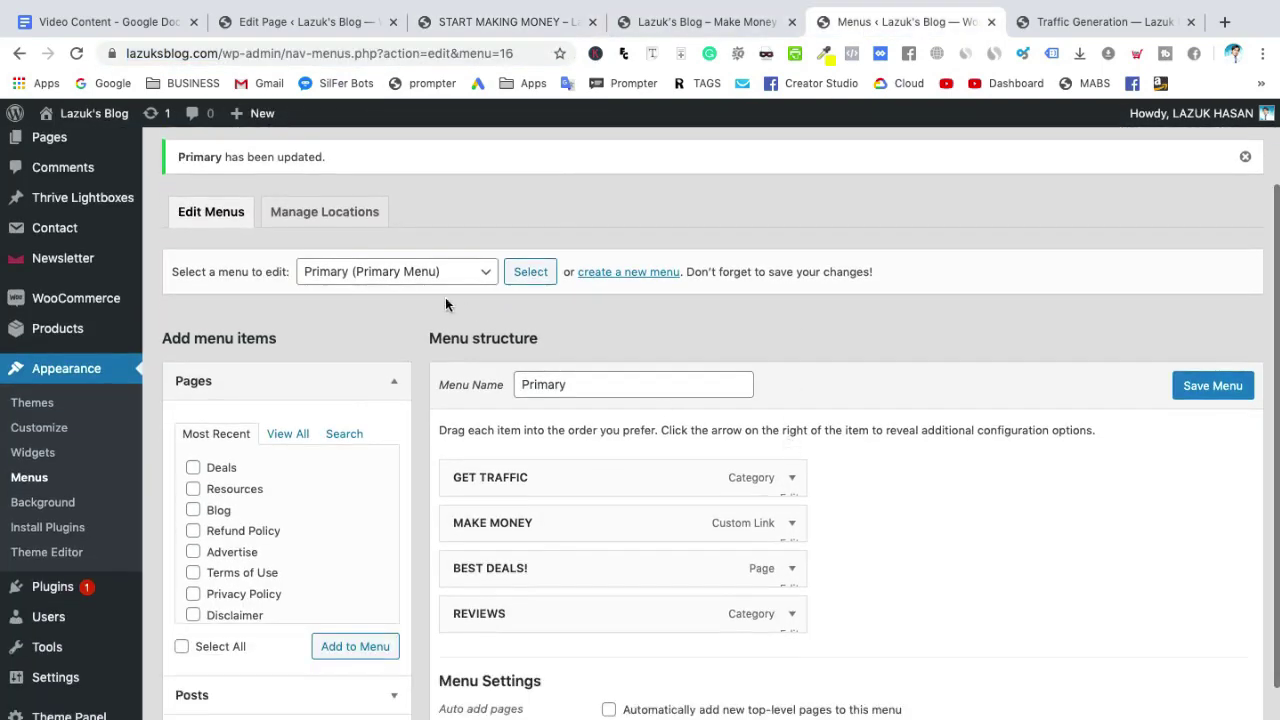
scroll(827, 463, "down", 2)
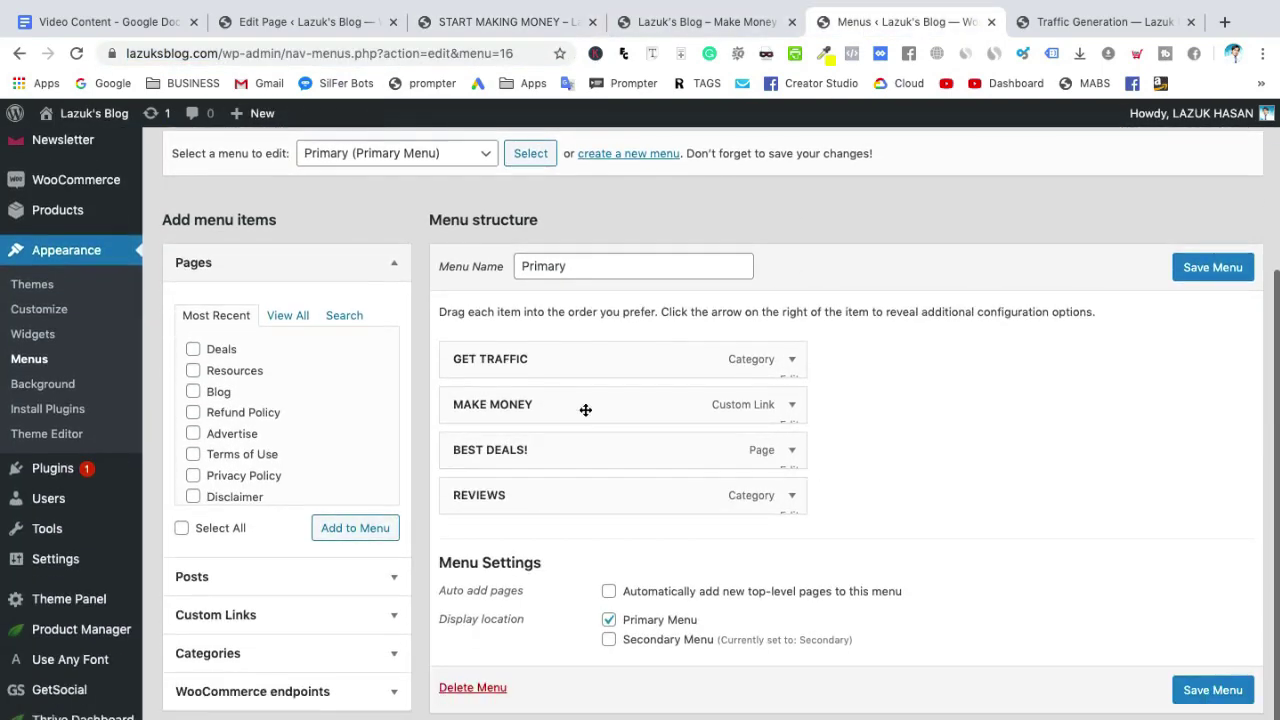
left_click(792, 406)
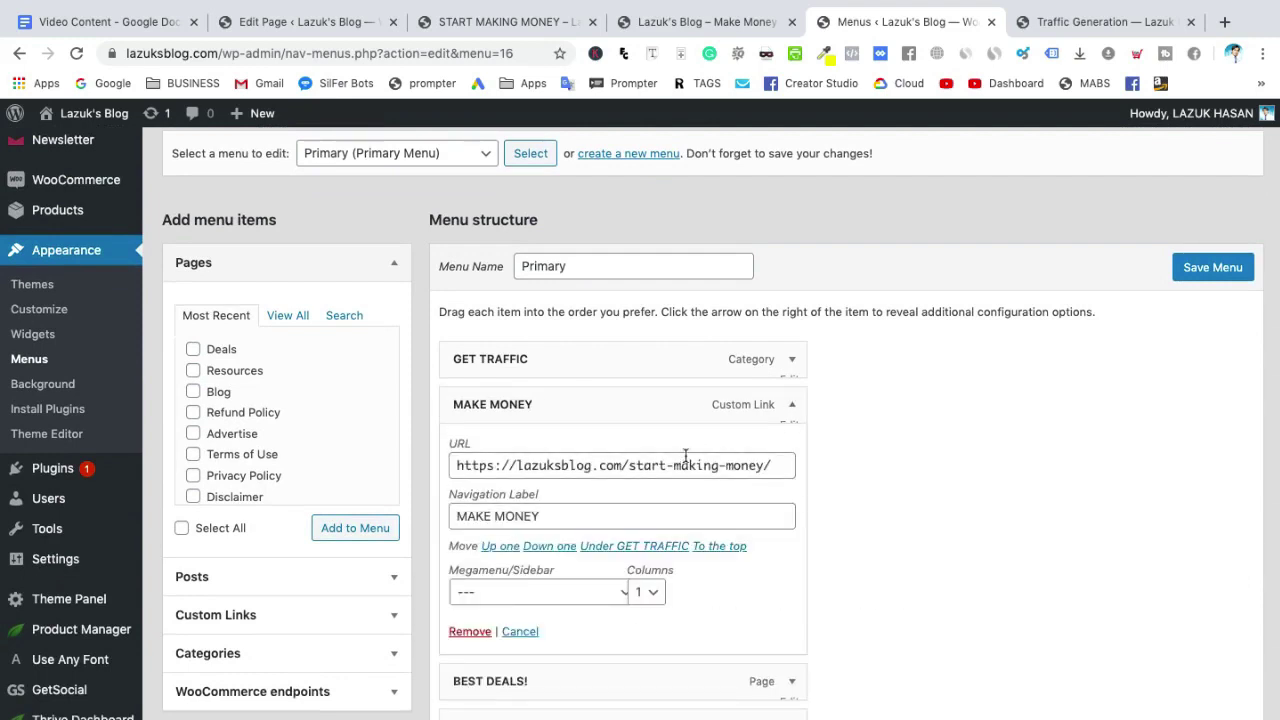
triple_click(685, 463)
key("End")
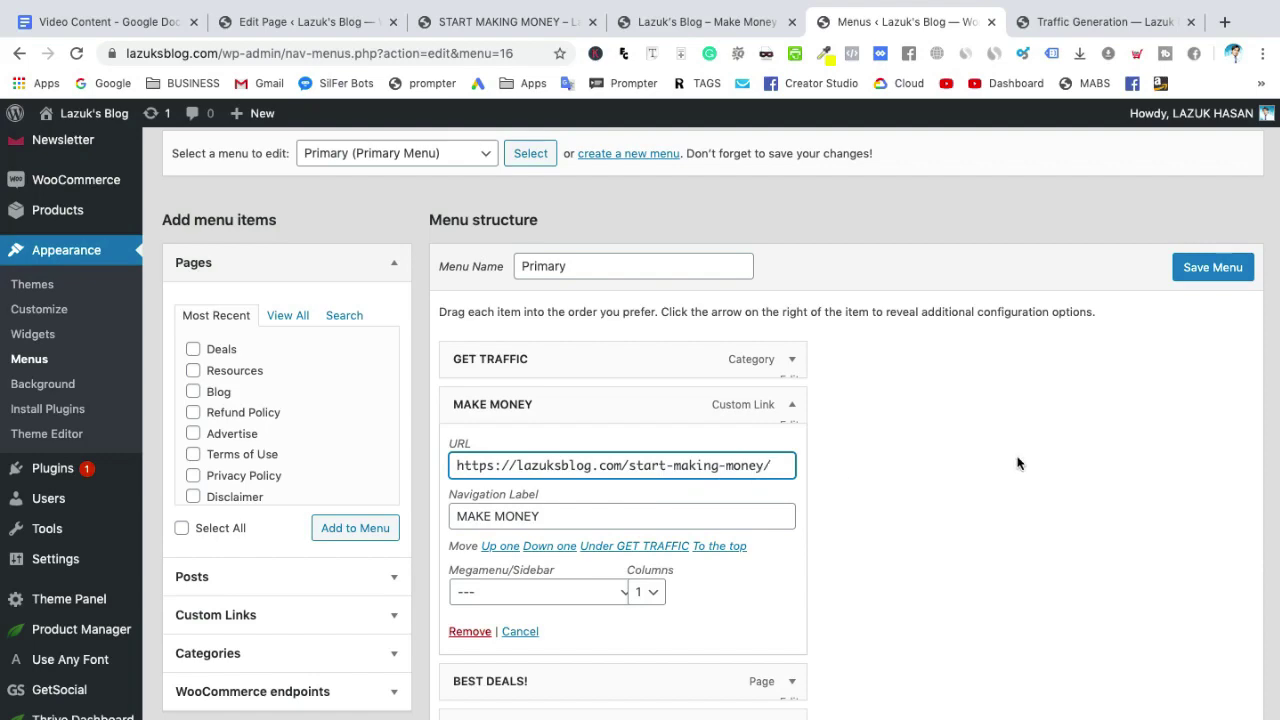
left_click(1209, 272)
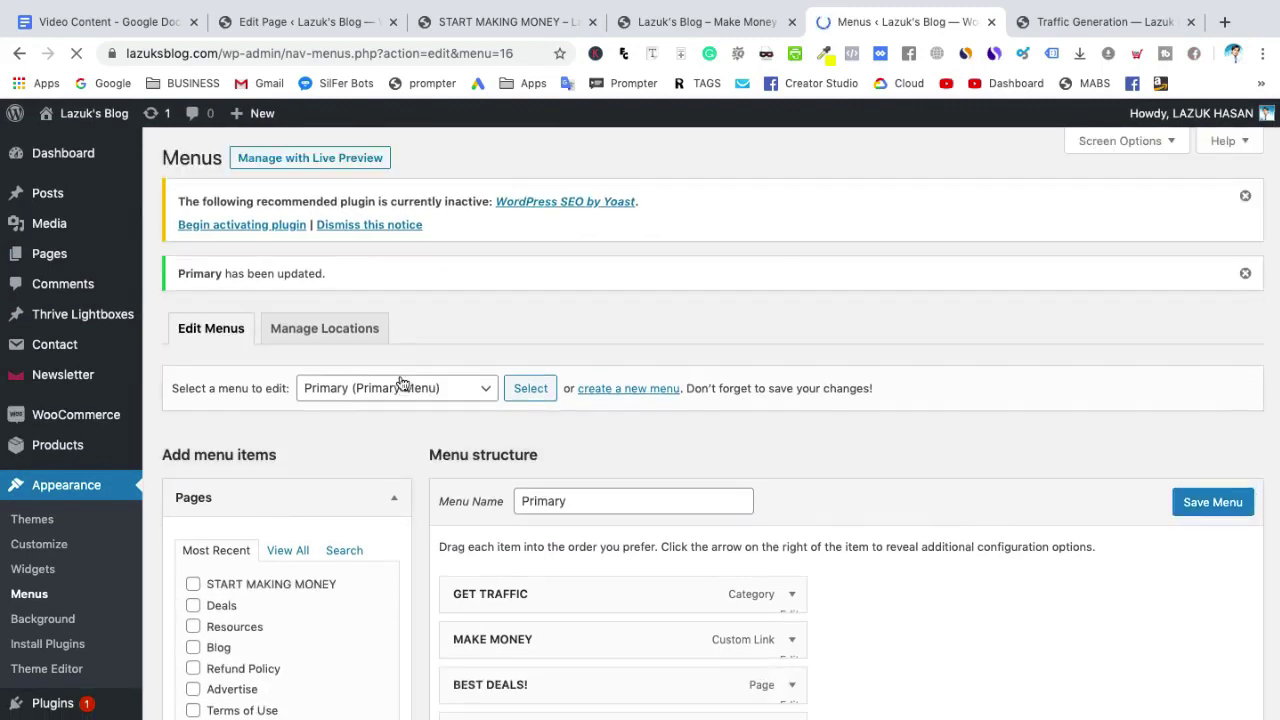
- Load the Secondary menu for editing and bring up its list of items
left_click(403, 385)
left_click(503, 417)
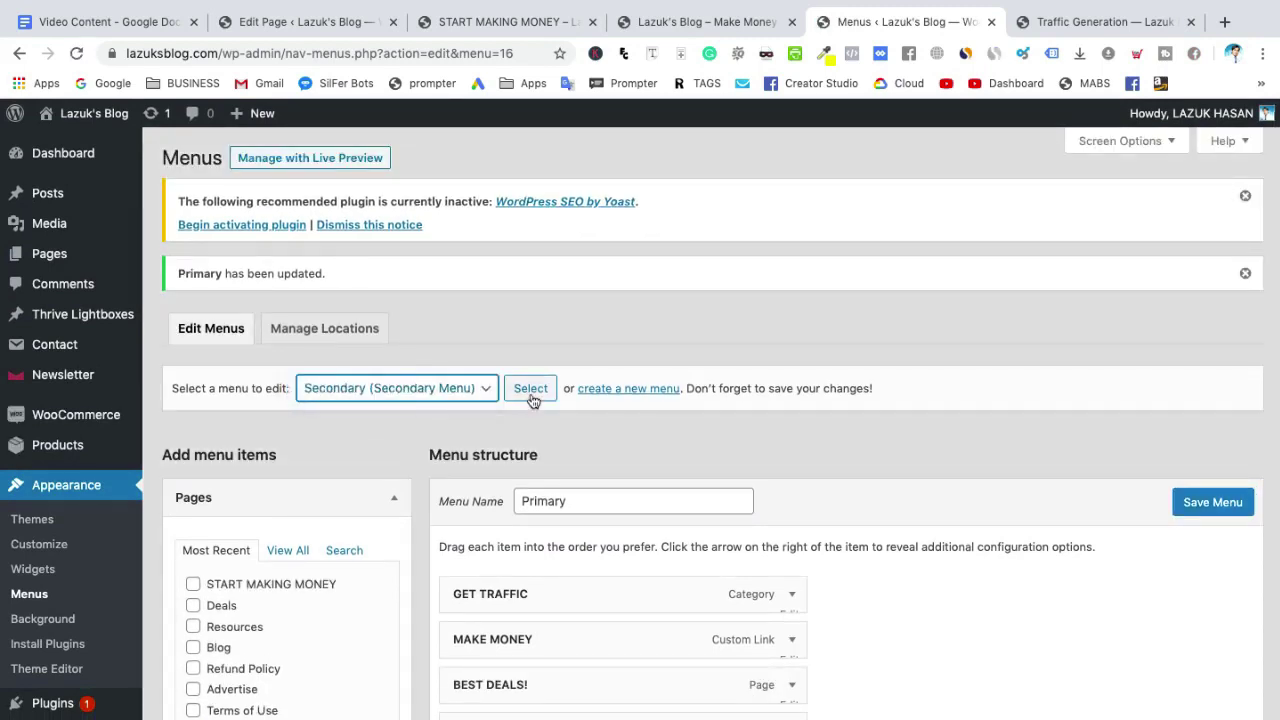
left_click(533, 399)
scroll(871, 334, "down", 3)
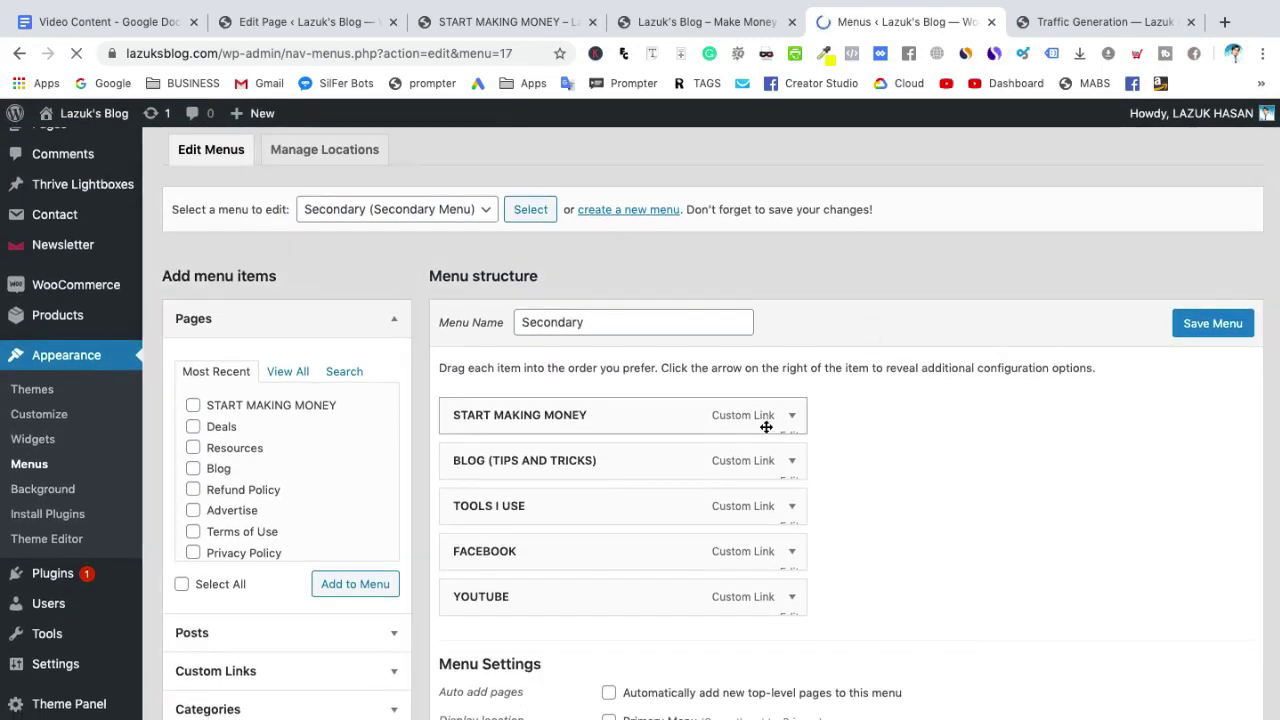
left_click(791, 416)
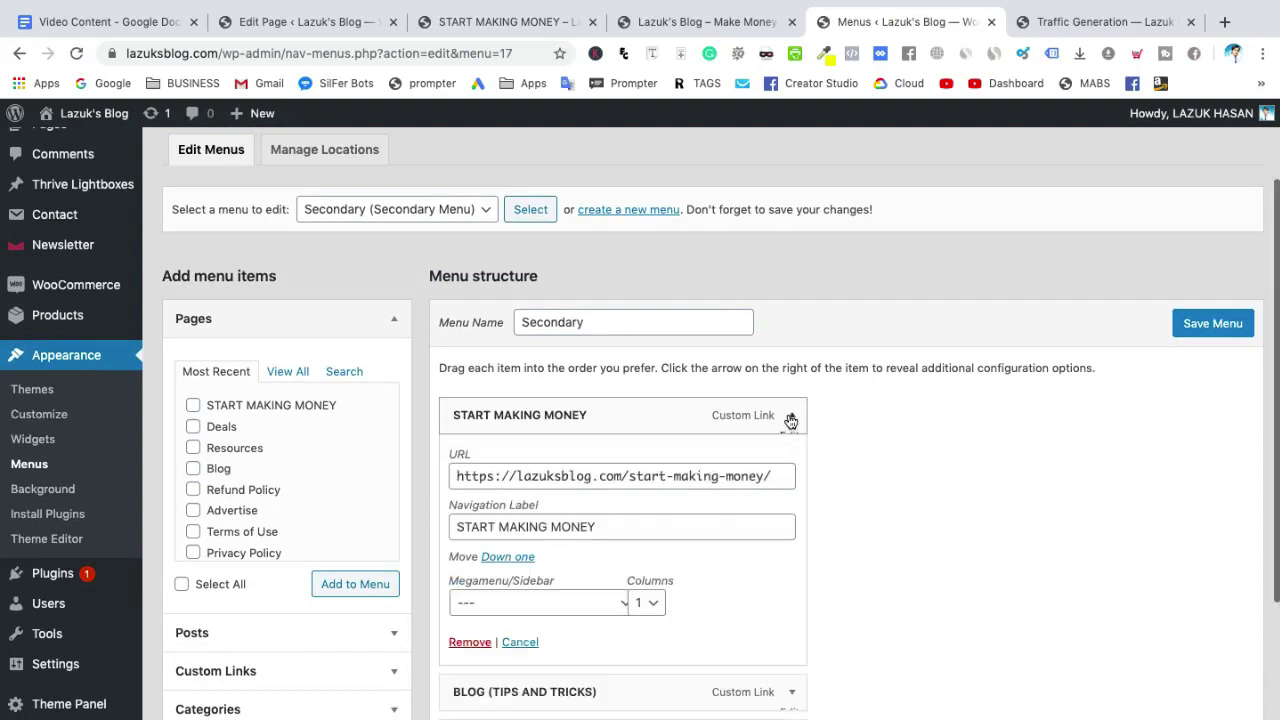
triple_click(720, 478)
key("End")
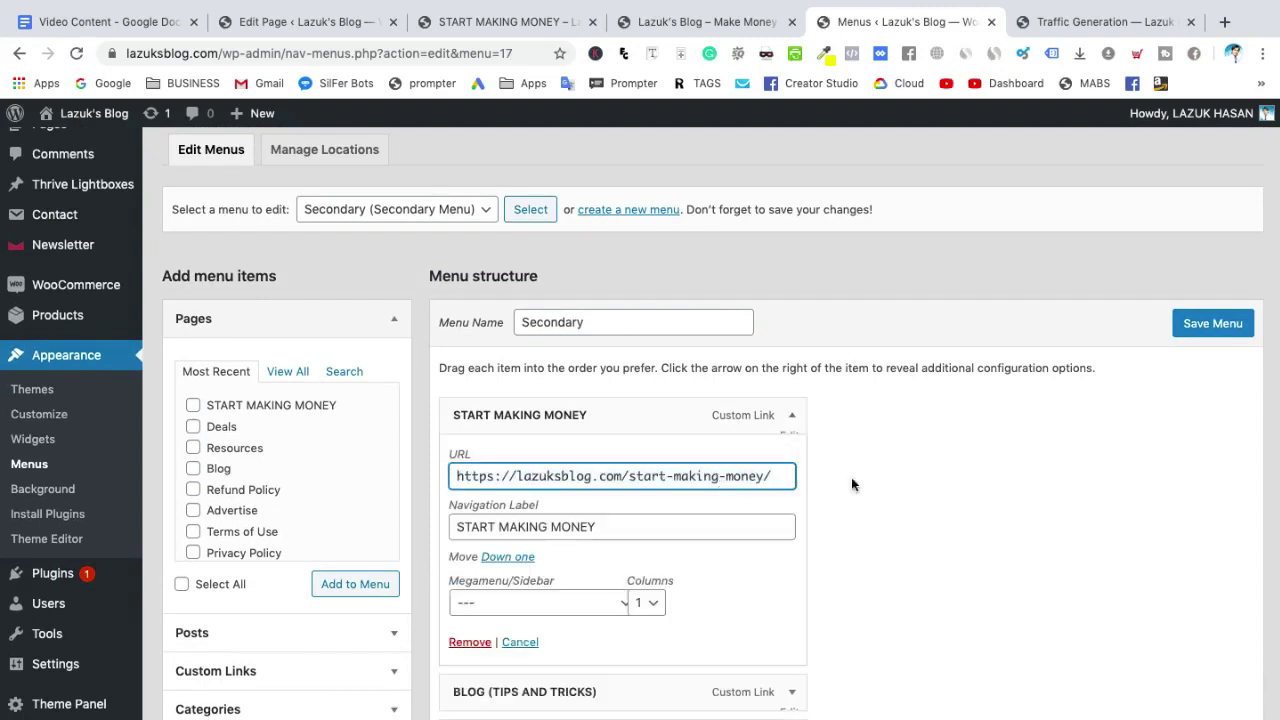
left_click(1197, 328)
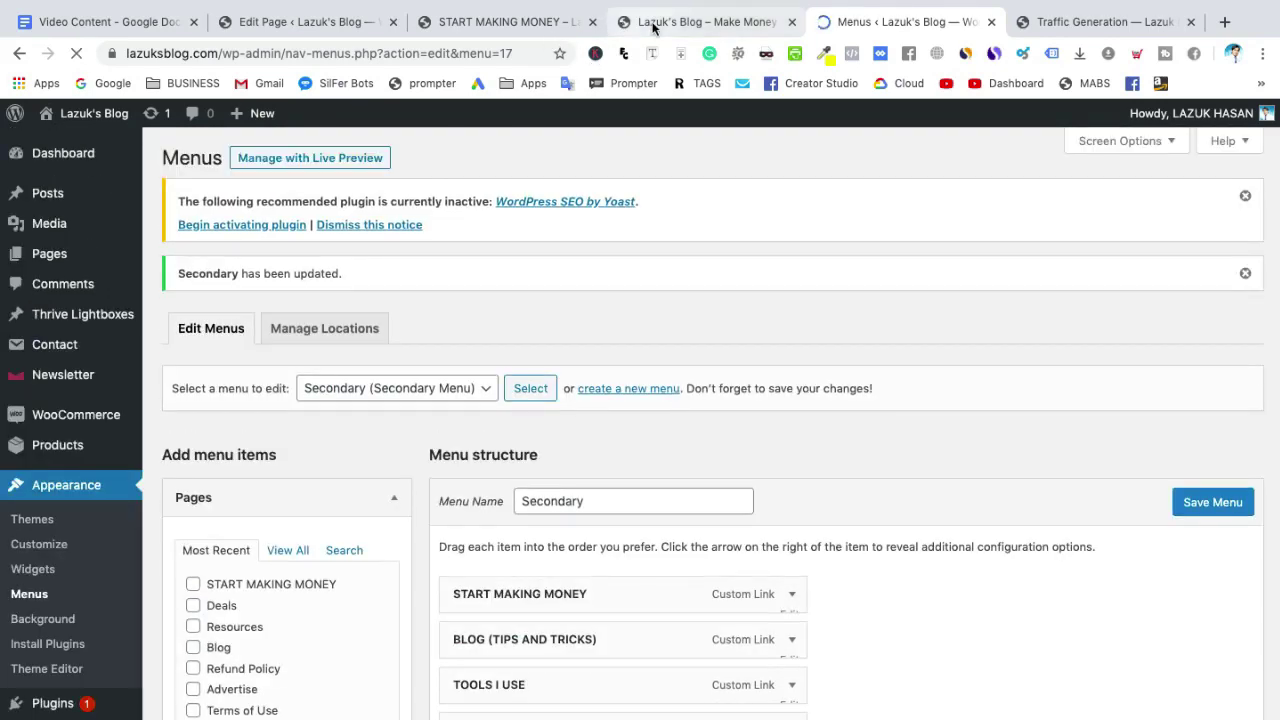
- Review the blog's home page down to its footer and the page linked from BLOG (TIPS AND TRICKS)
left_click(648, 22)
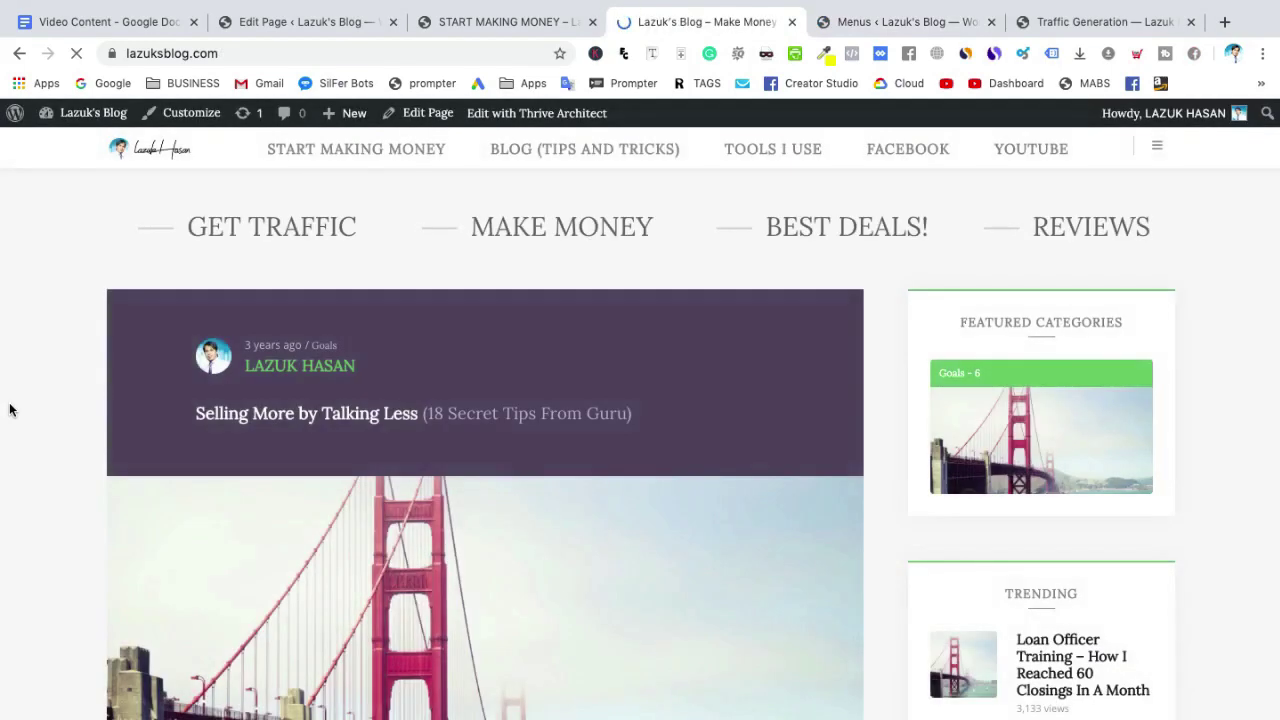
scroll(10, 410, "down", 15)
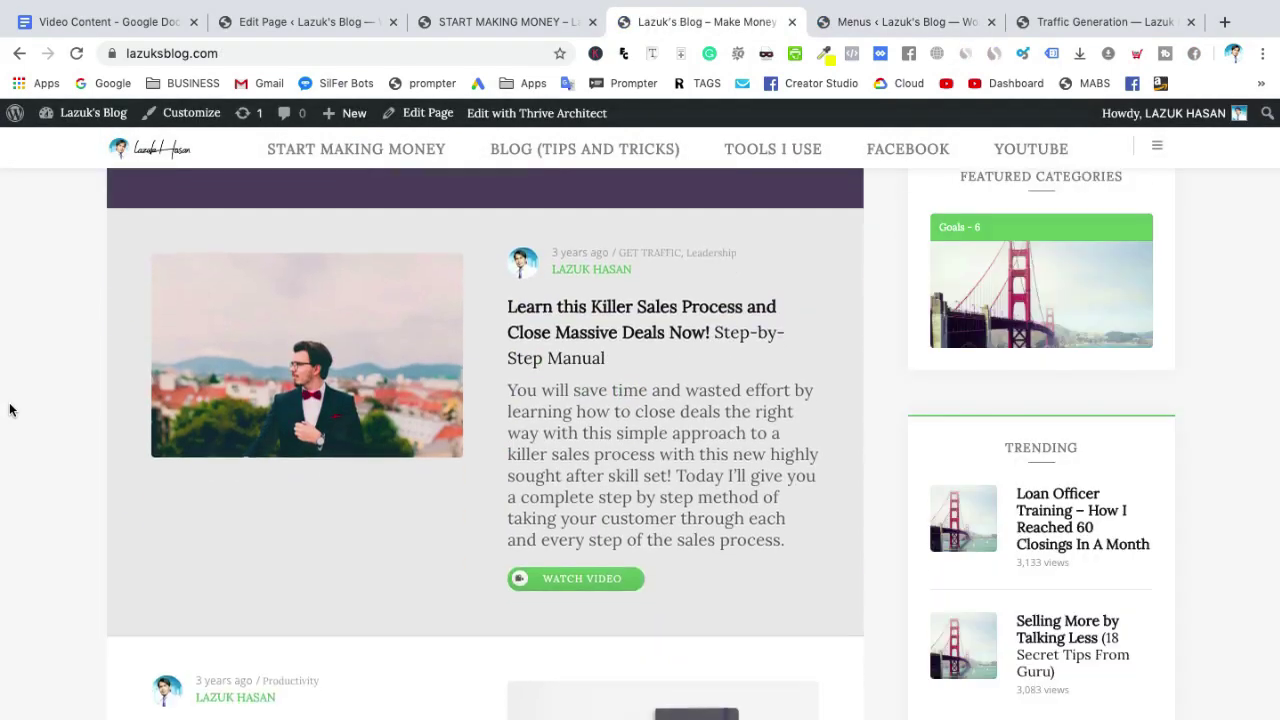
scroll(10, 410, "down", 20)
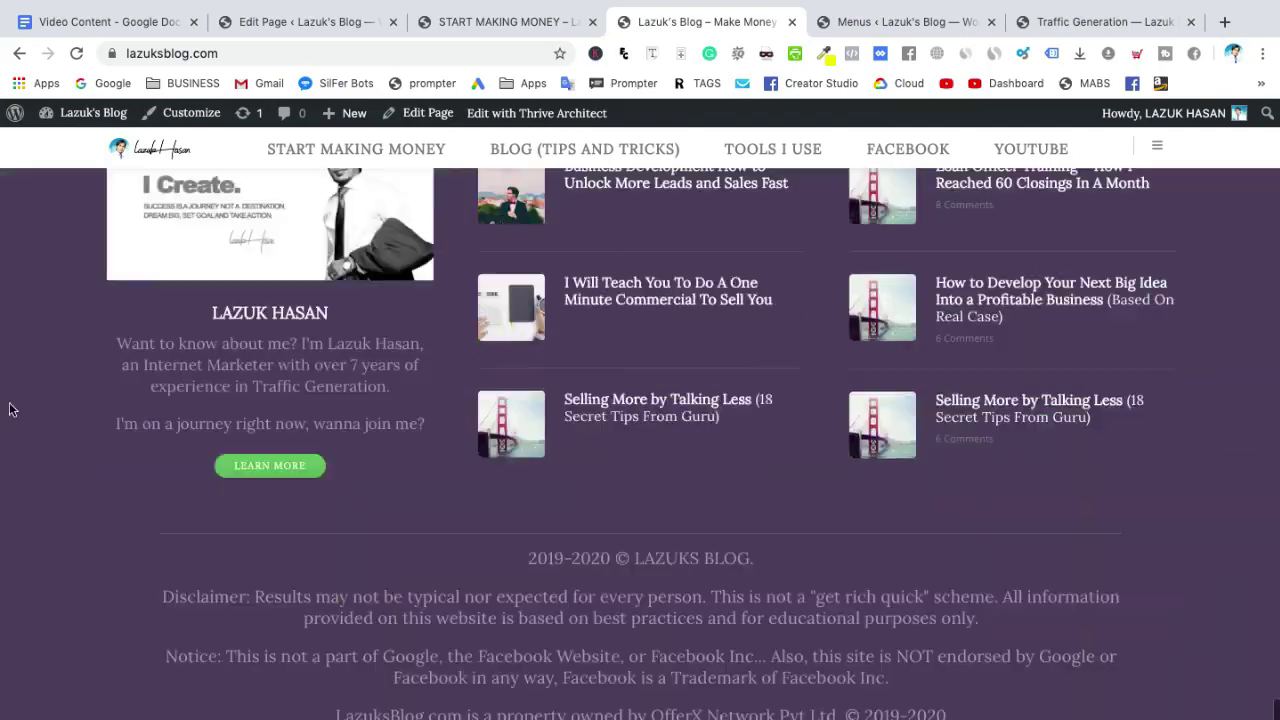
scroll(10, 410, "up", 20)
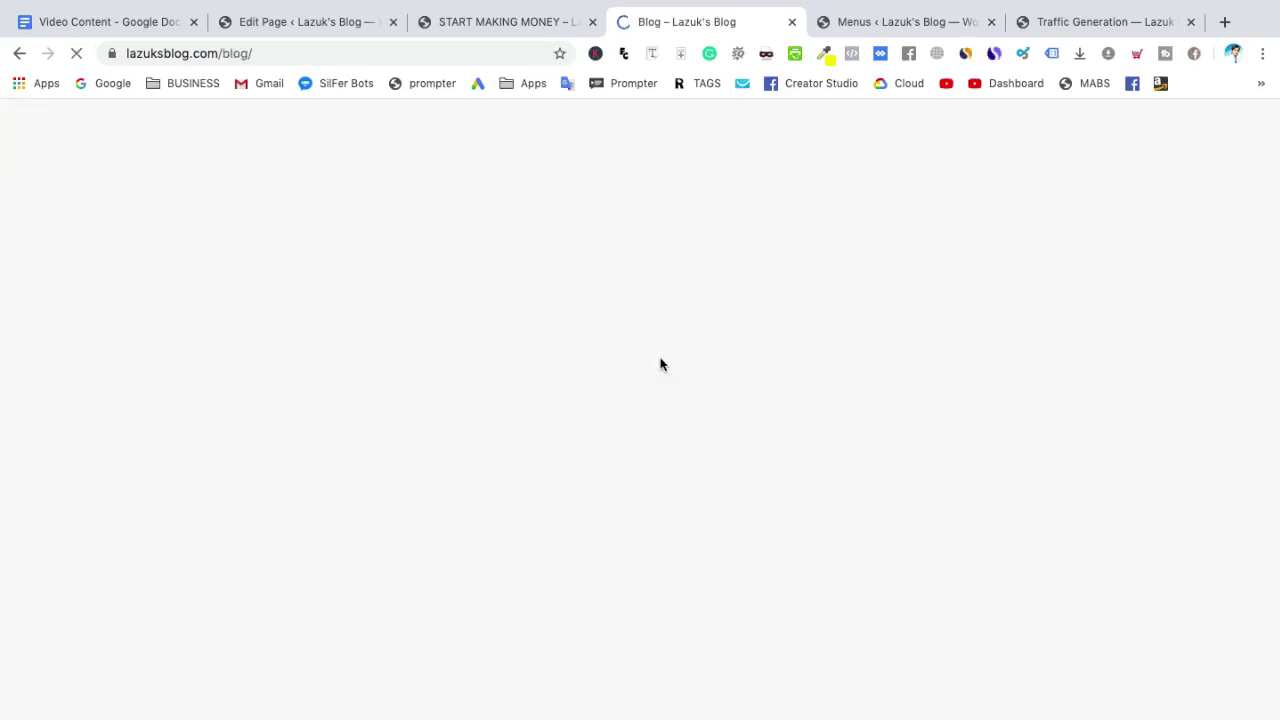
scroll(697, 412, "down", 6)
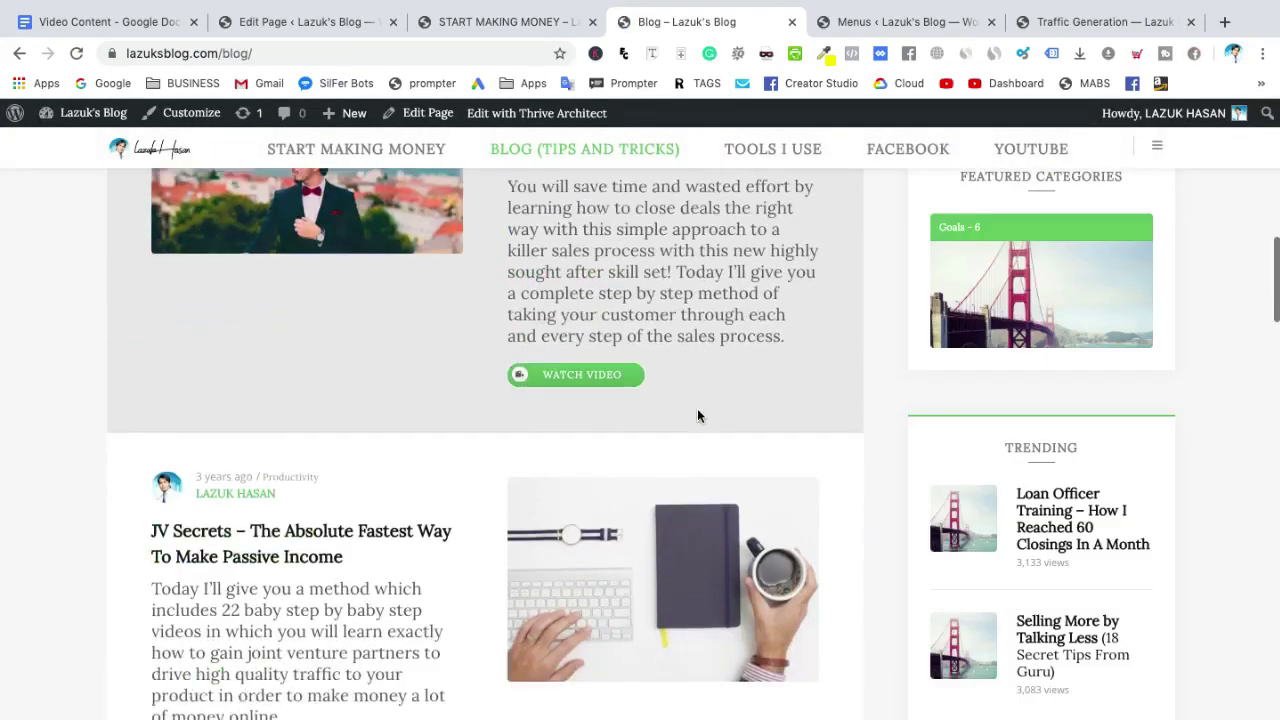
scroll(697, 416, "up", 8)
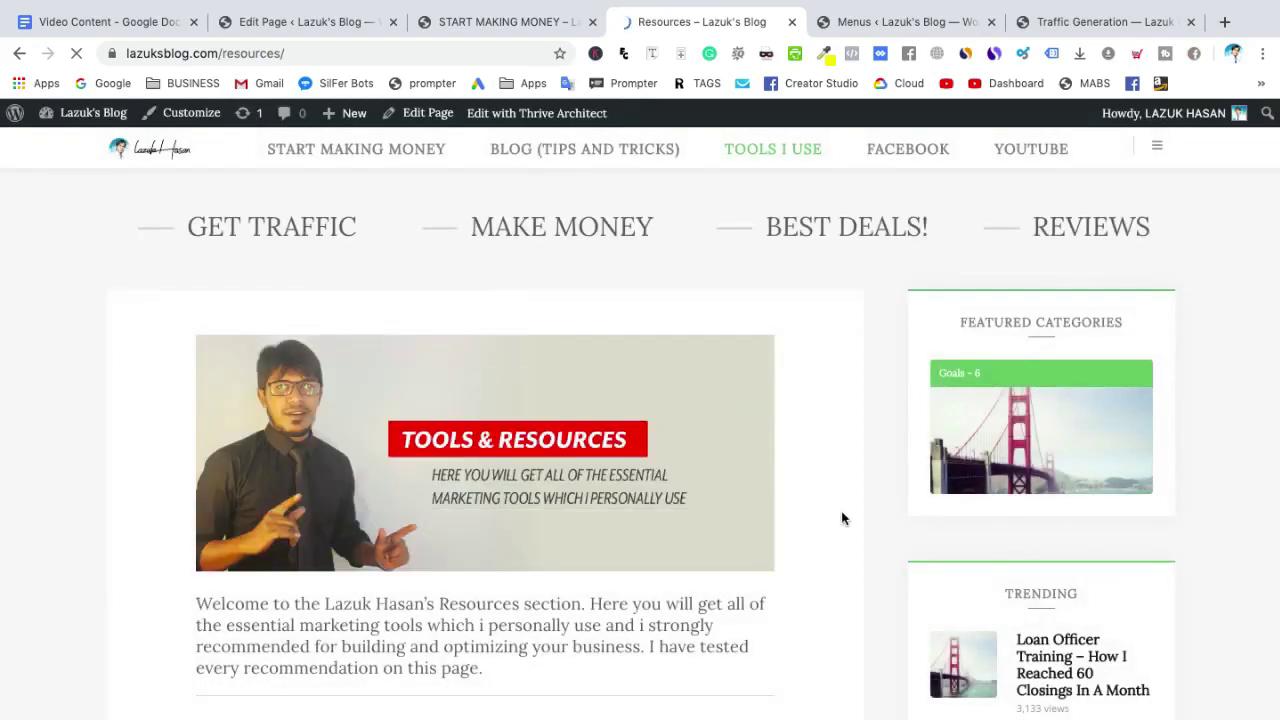
- Look through the whole page linked from TOOLS I USE, from its banner to the last resource section
scroll(841, 517, "down", 3)
scroll(841, 517, "down", 6)
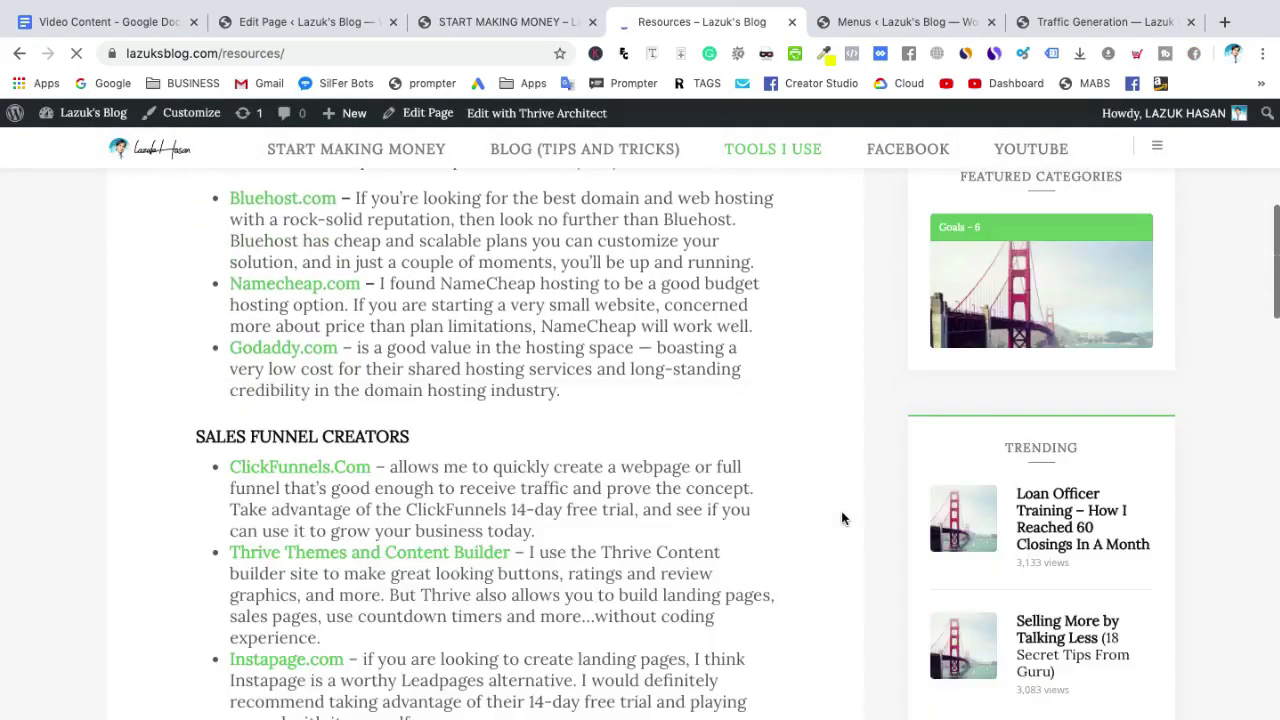
scroll(841, 517, "down", 15)
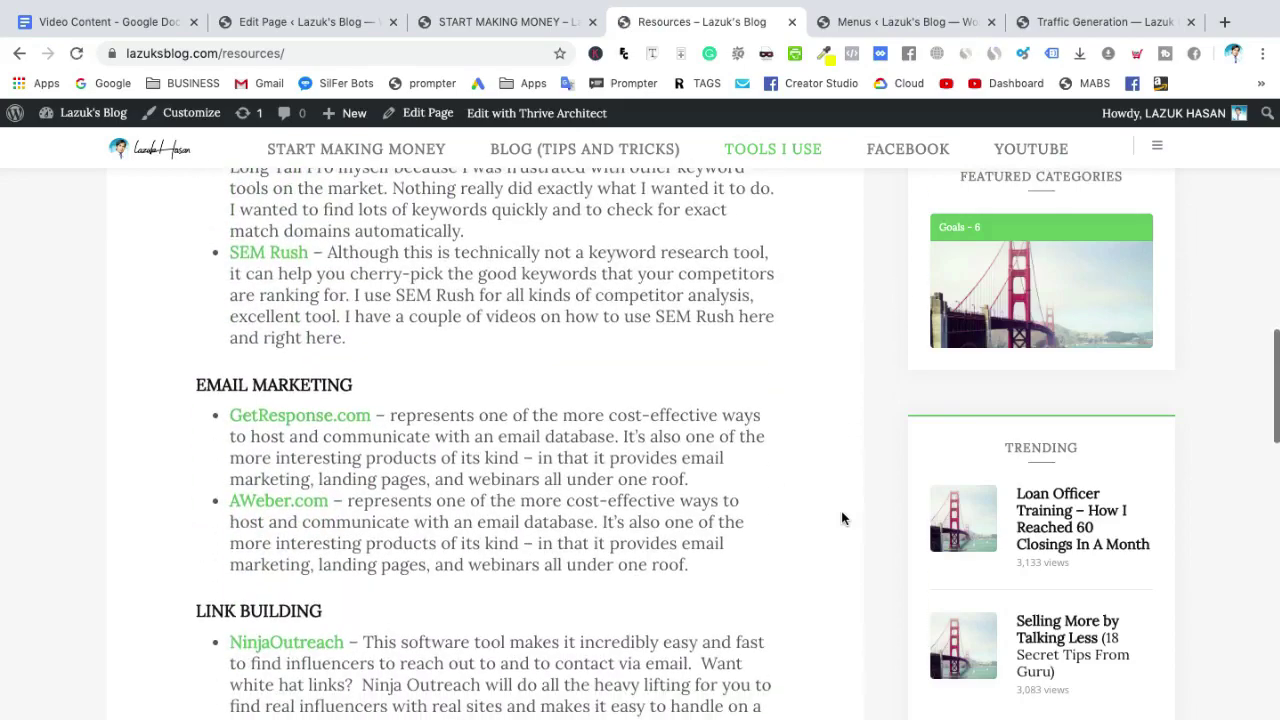
scroll(841, 517, "down", 12)
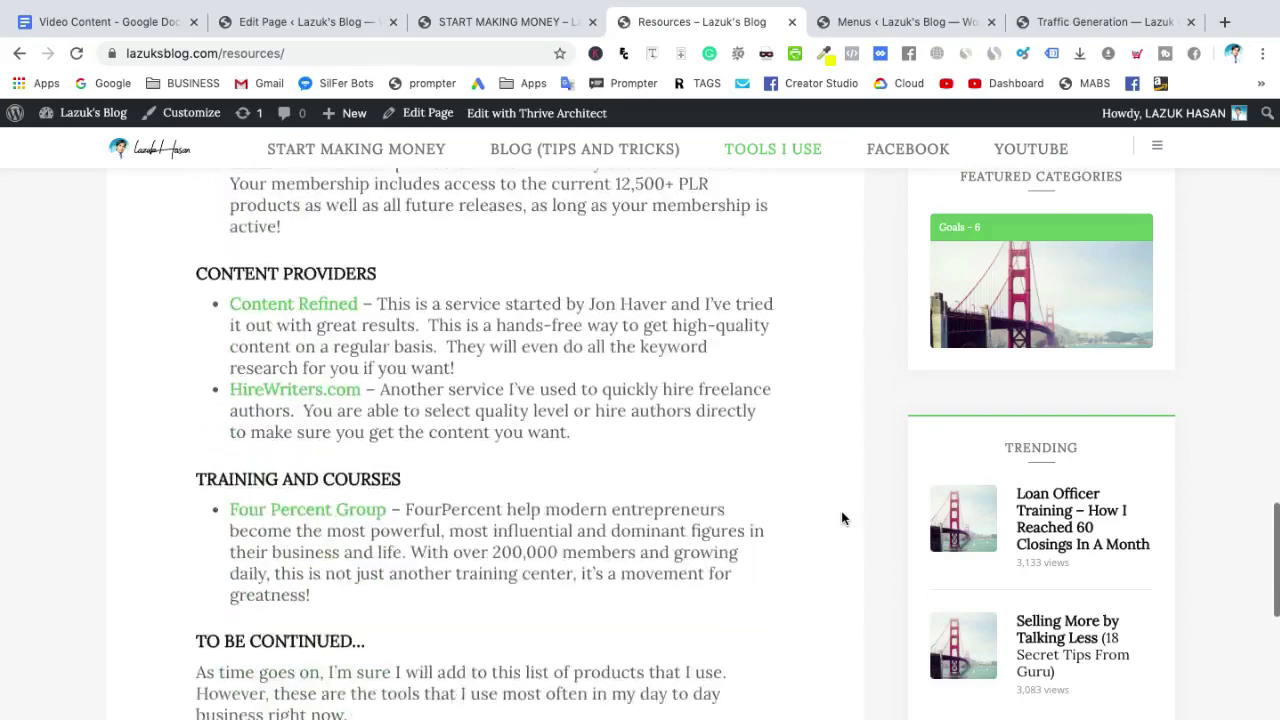
scroll(841, 517, "down", 8)
scroll(841, 510, "up", 20)
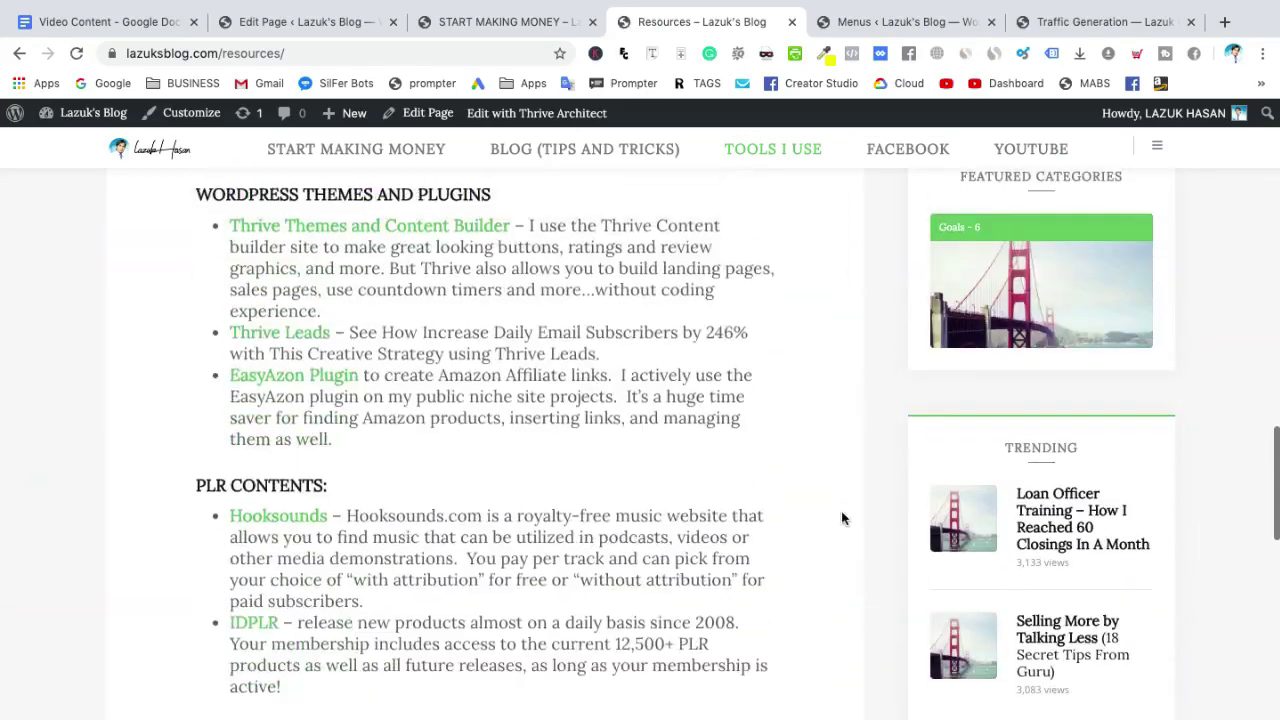
scroll(686, 391, "up", 15)
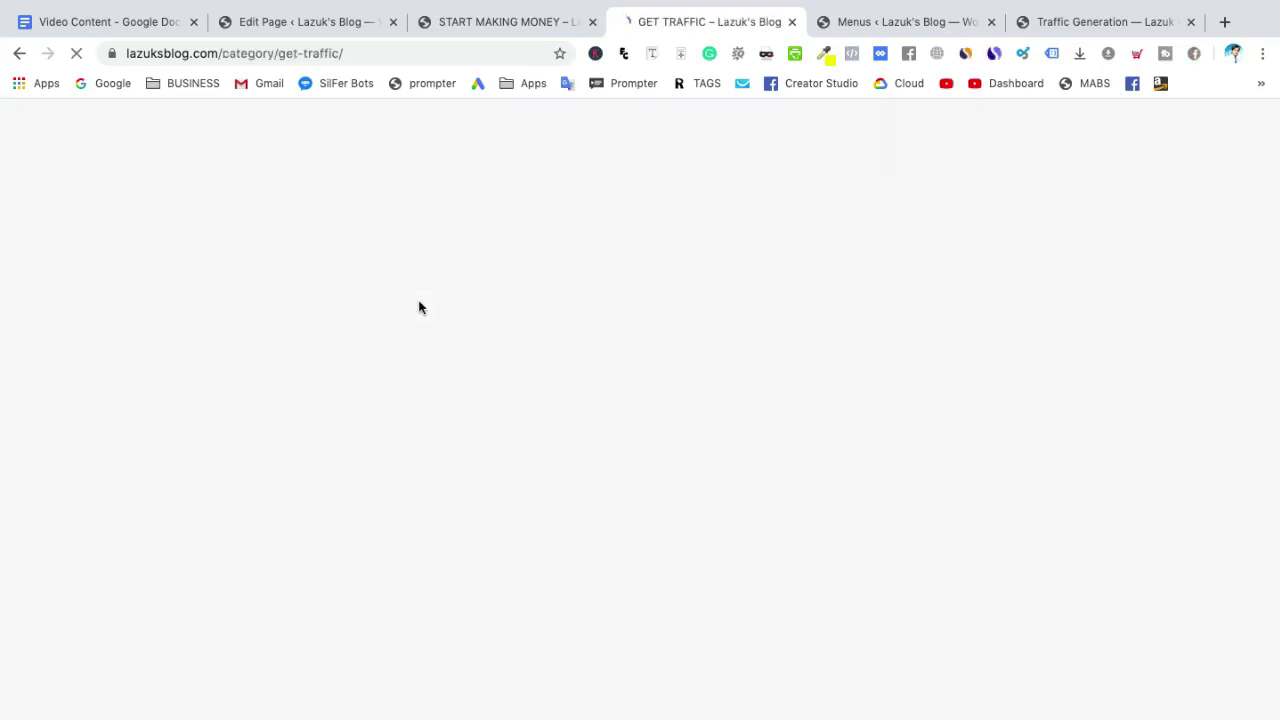
- Check the GET TRAFFIC category page and follow the Primary menu's MAKE MONEY link
scroll(418, 307, "down", 4)
scroll(418, 307, "up", 4)
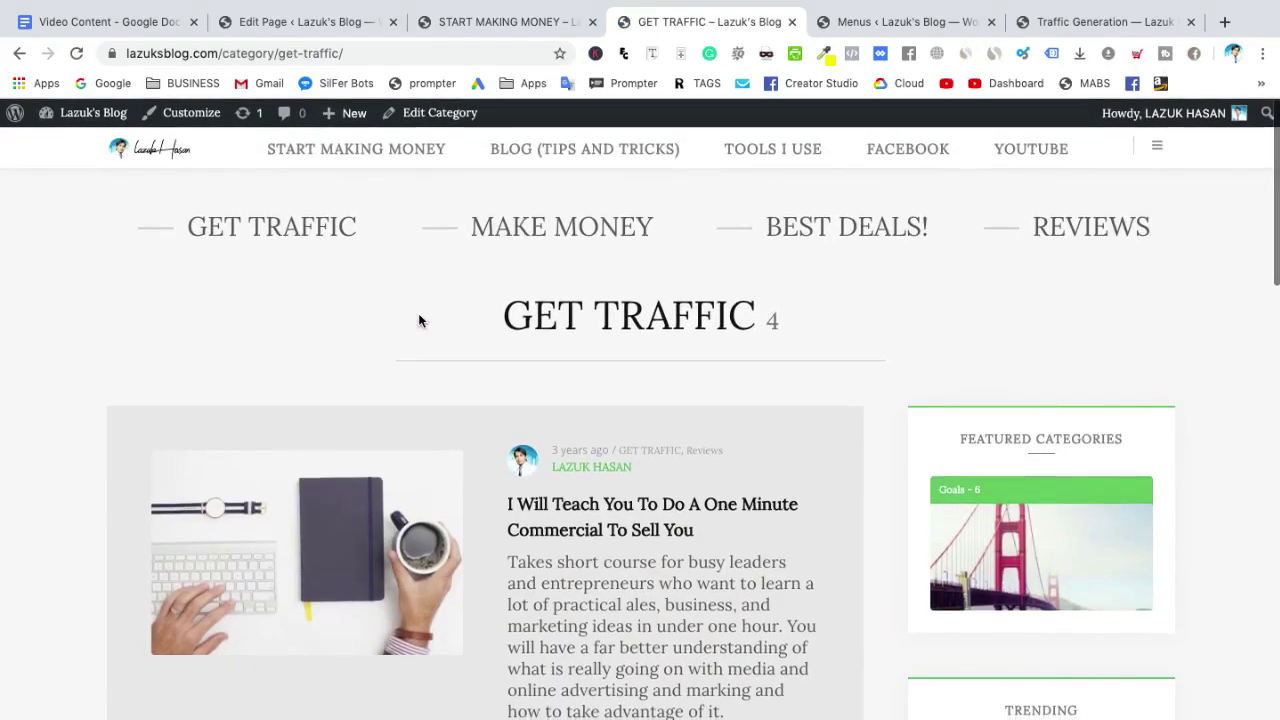
scroll(630, 480, "down", 2)
scroll(640, 349, "up", 2)
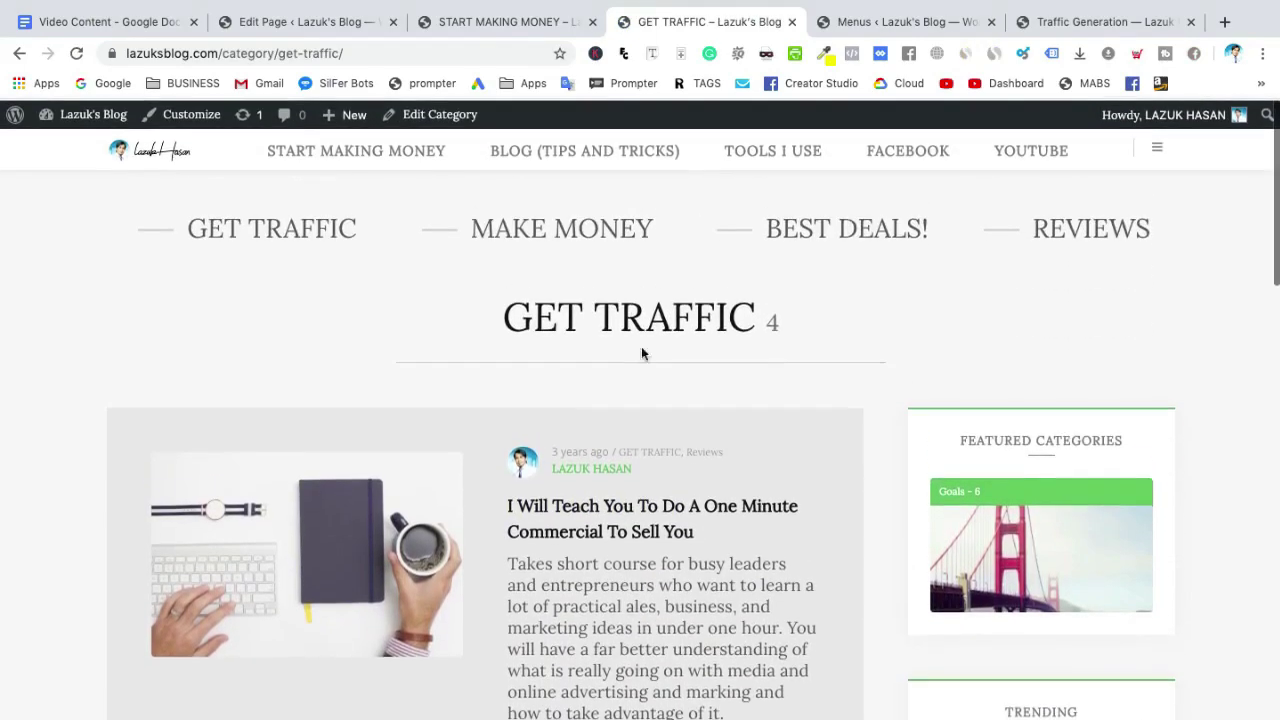
left_click(581, 241)
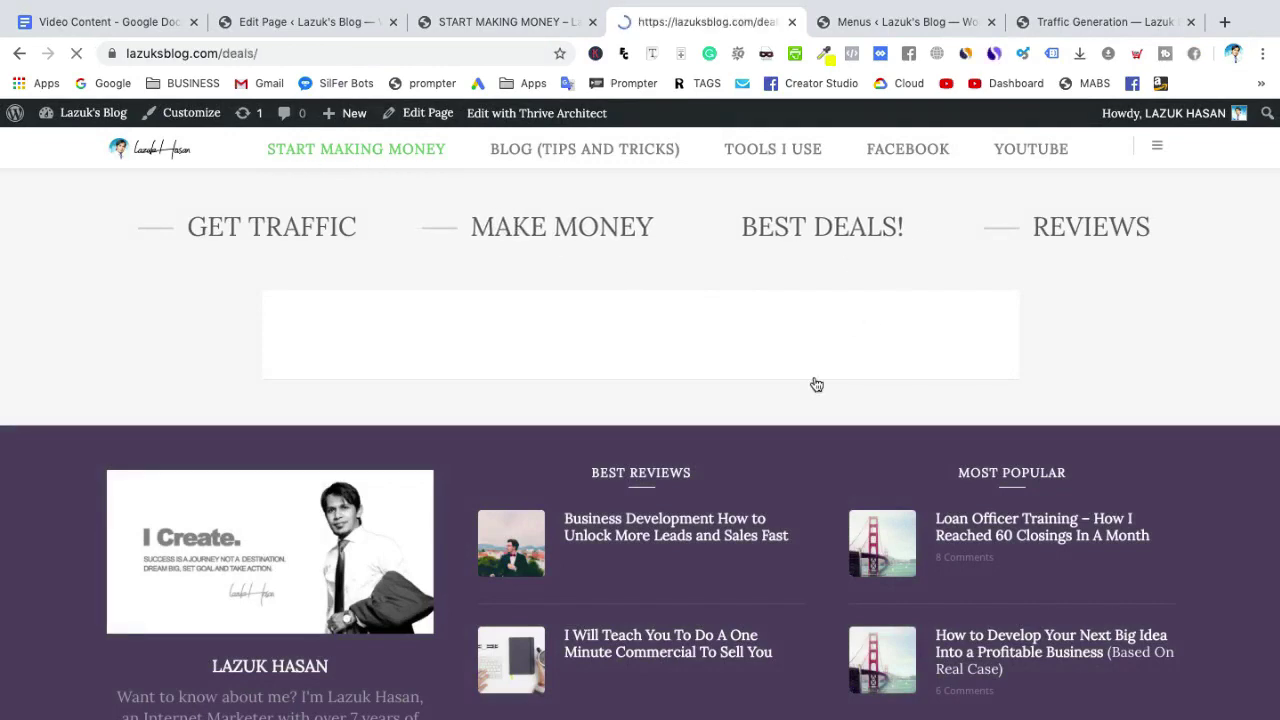
- Check the pages linked from BEST DEALS!, REVIEWS and START MAKING MONEY on the blog
scroll(647, 404, "down", 1)
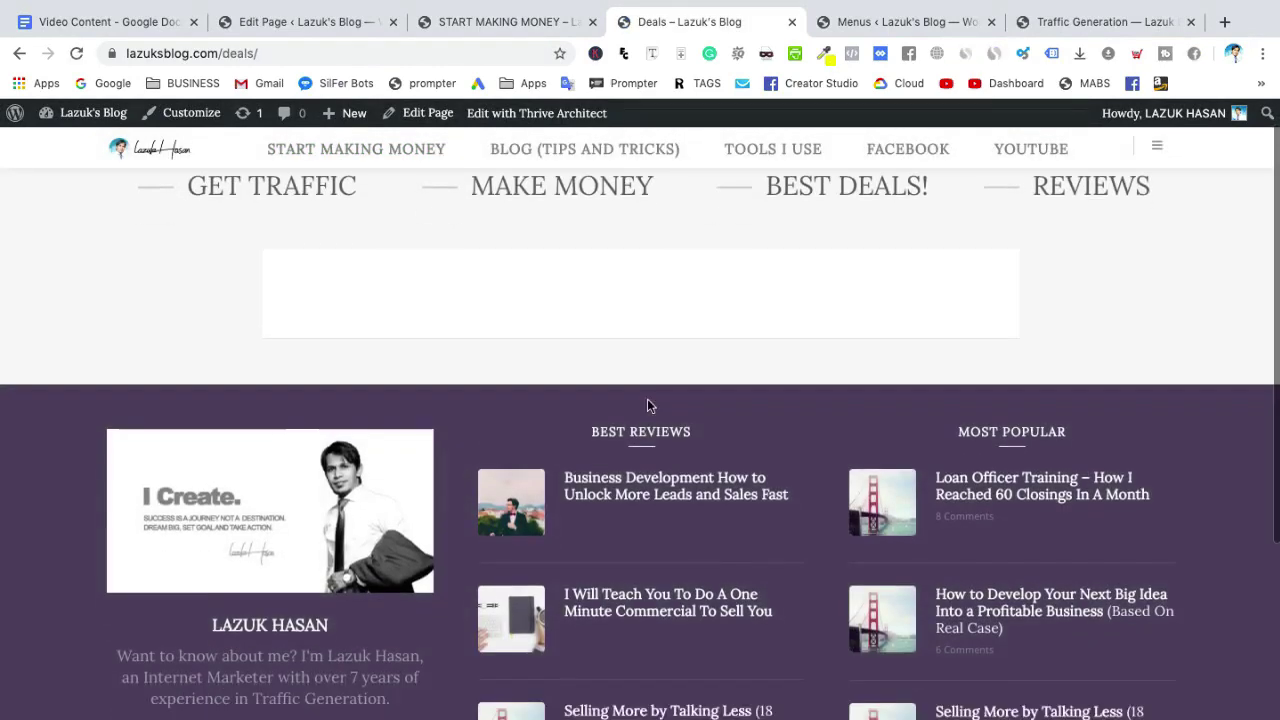
scroll(635, 370, "up", 1)
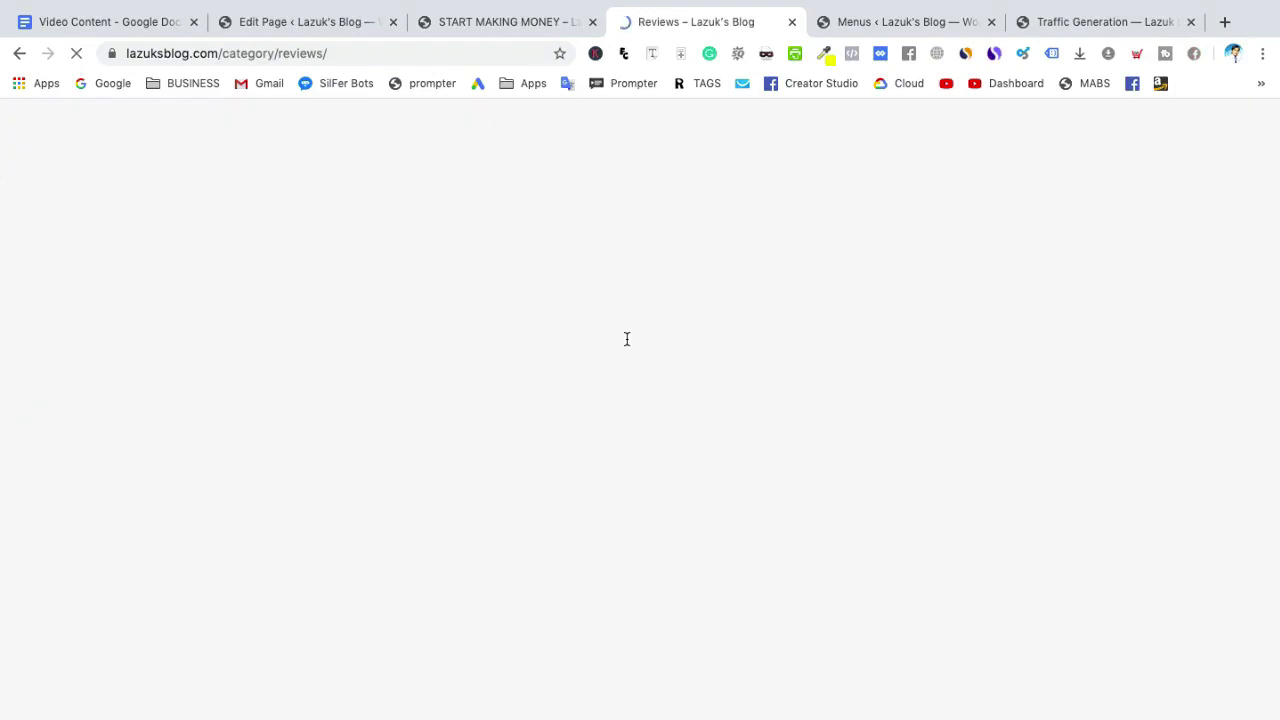
scroll(626, 337, "down", 4)
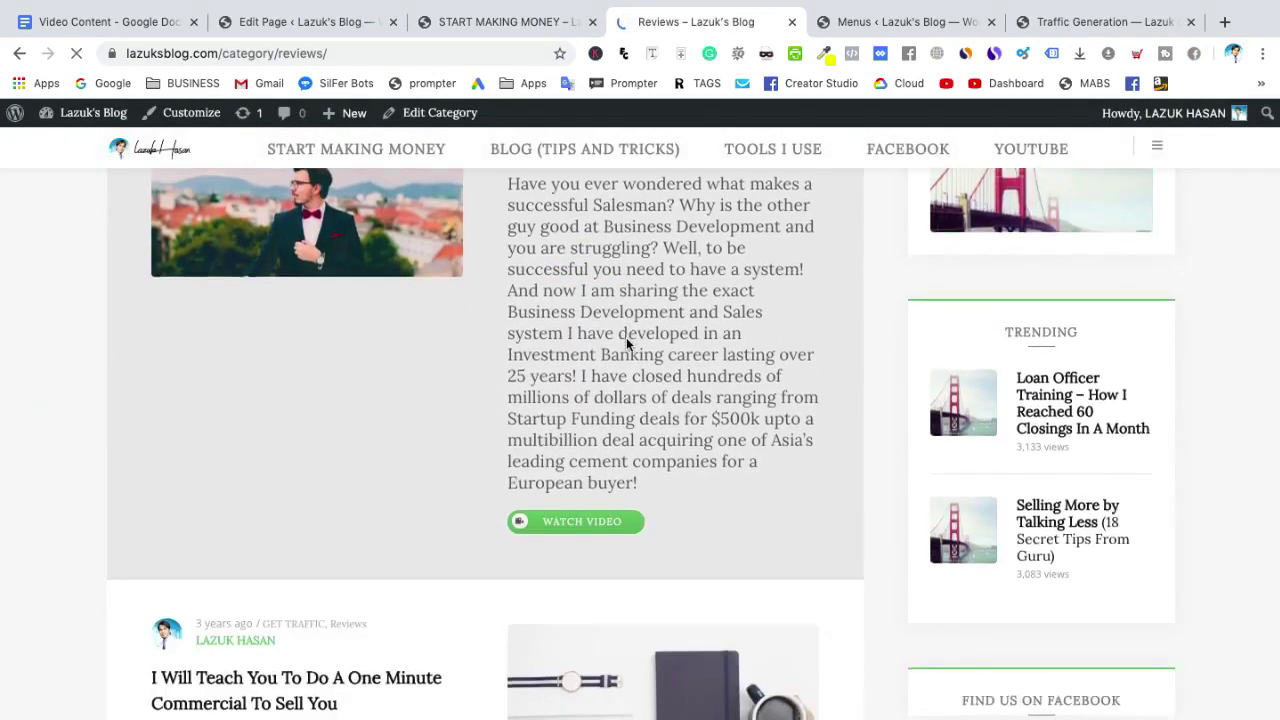
scroll(626, 337, "down", 5)
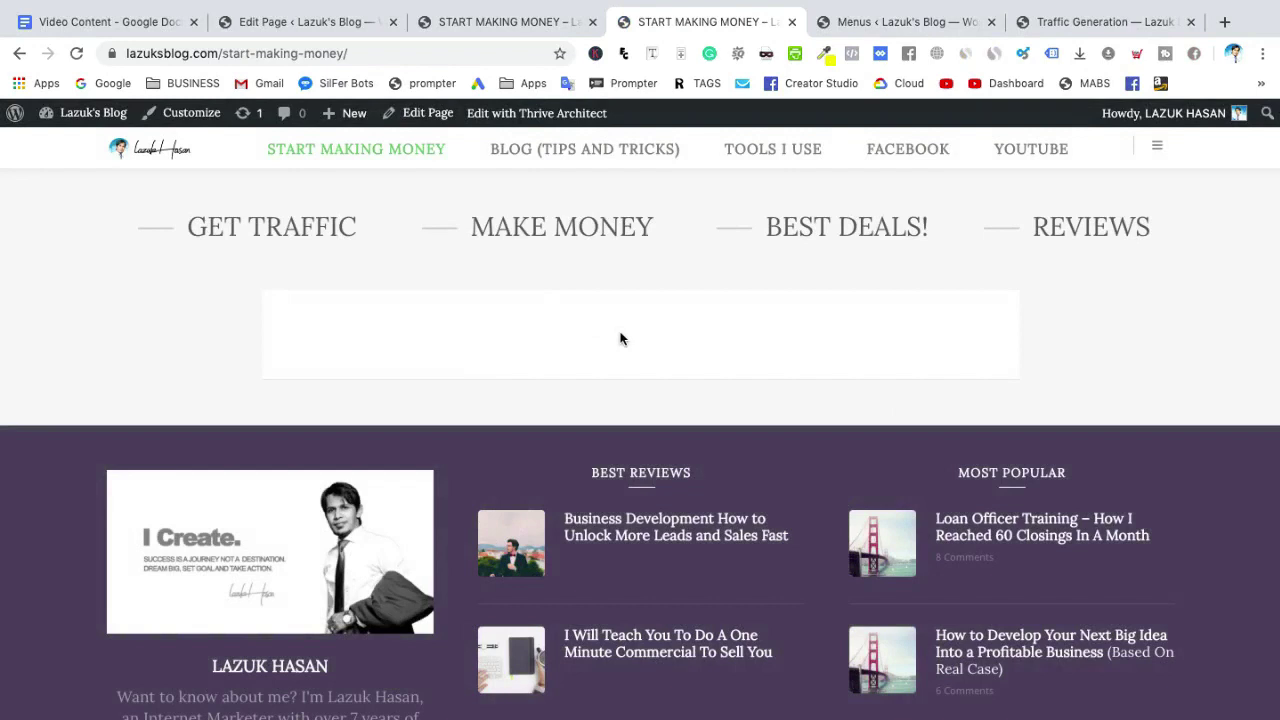
scroll(615, 335, "down", 1)
scroll(640, 335, "up", 1)
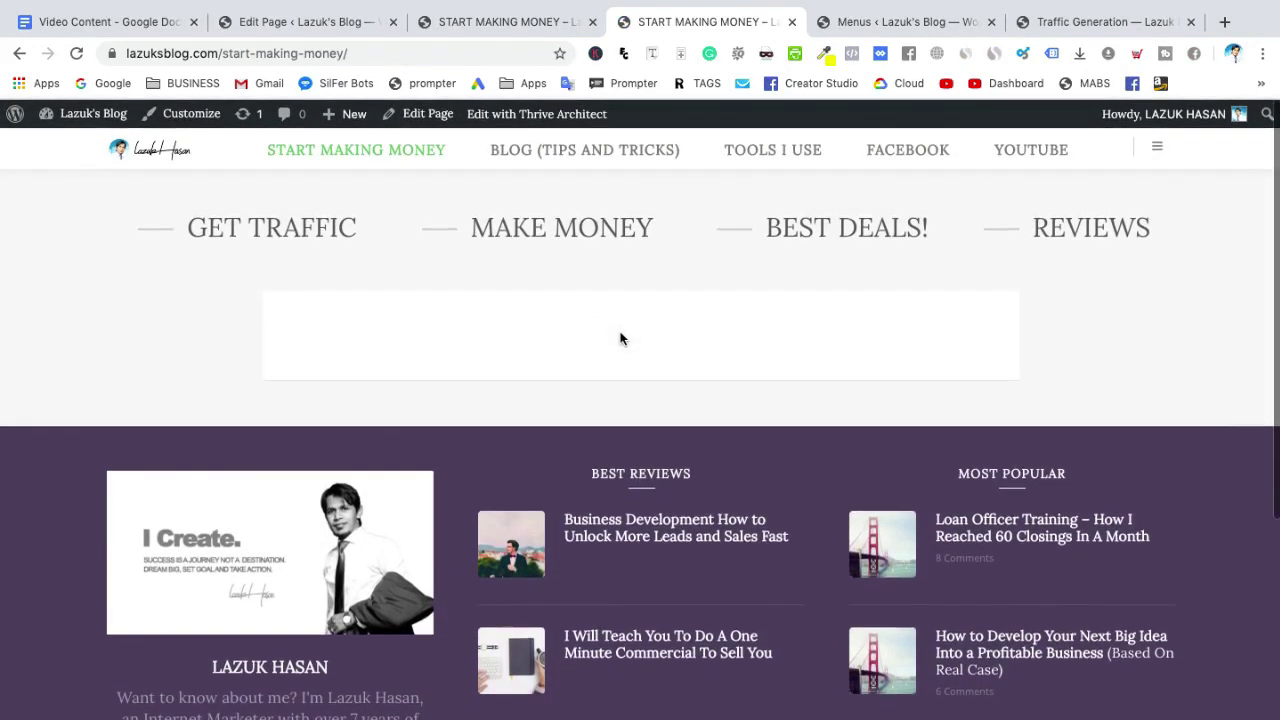
- Open the reference website's home page and look through its layout from the headline to the footer
left_click(1055, 24)
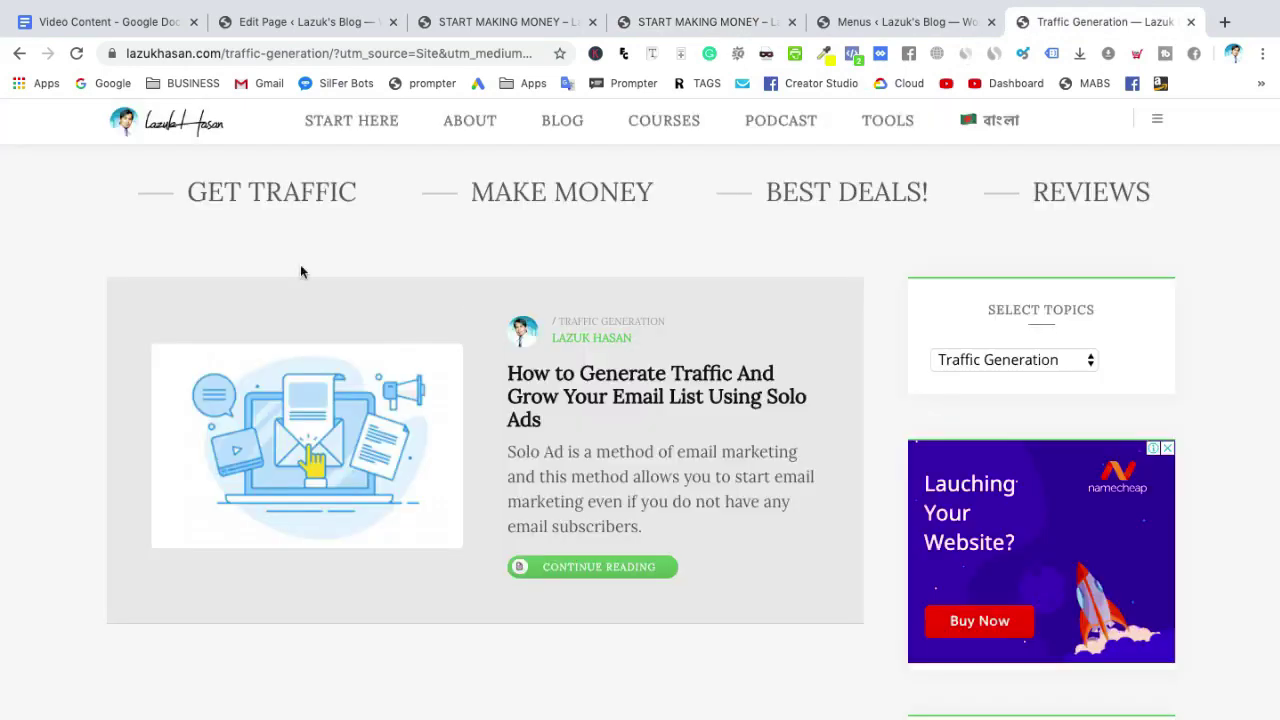
left_click(177, 136)
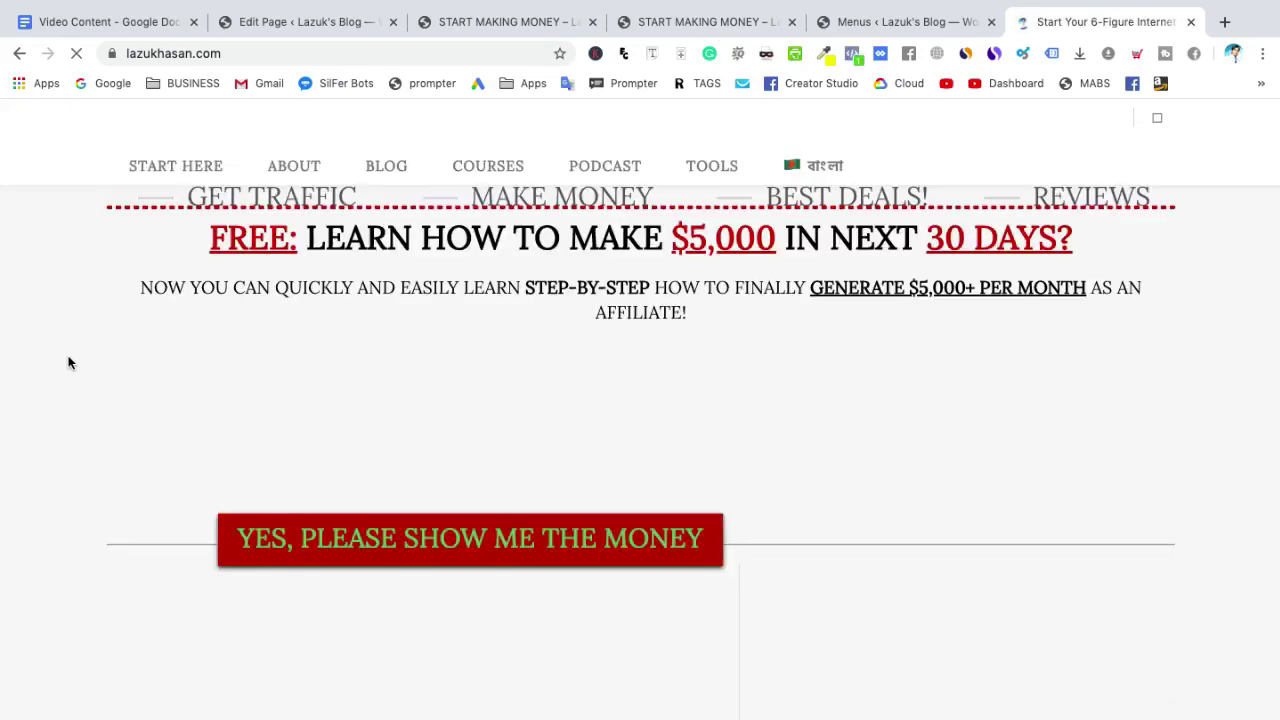
scroll(68, 363, "down", 5)
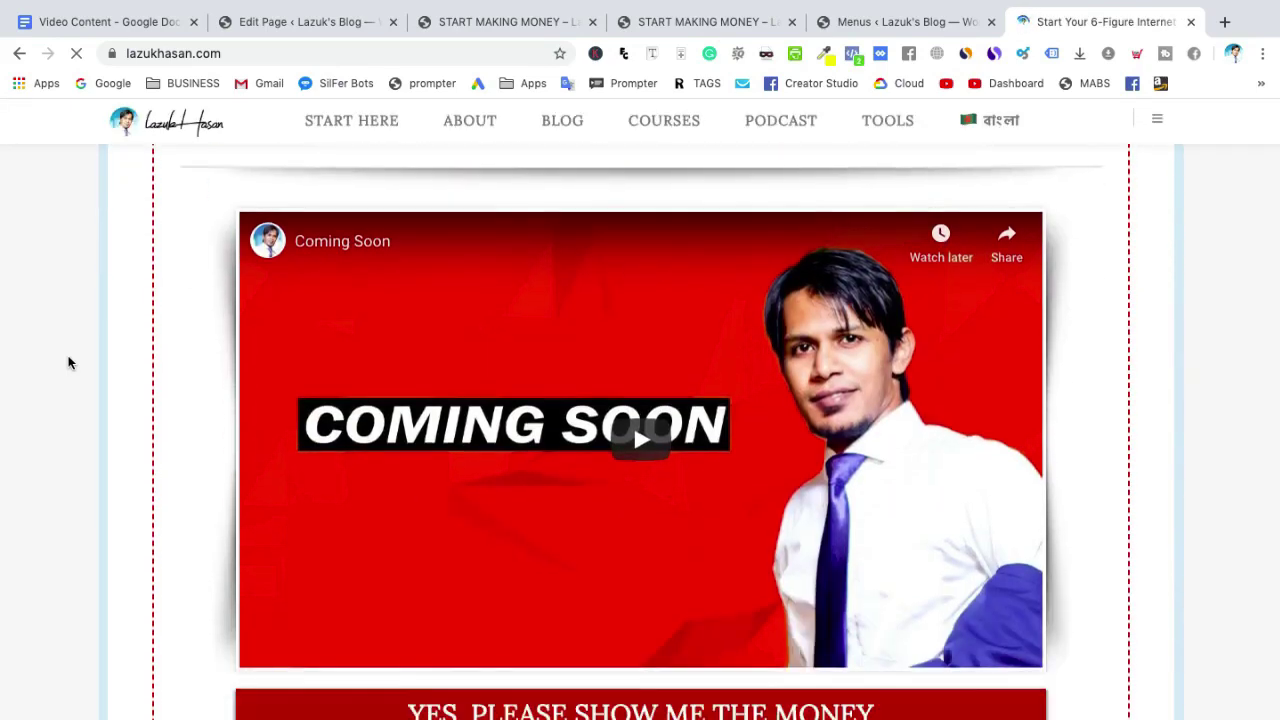
scroll(68, 363, "up", 3)
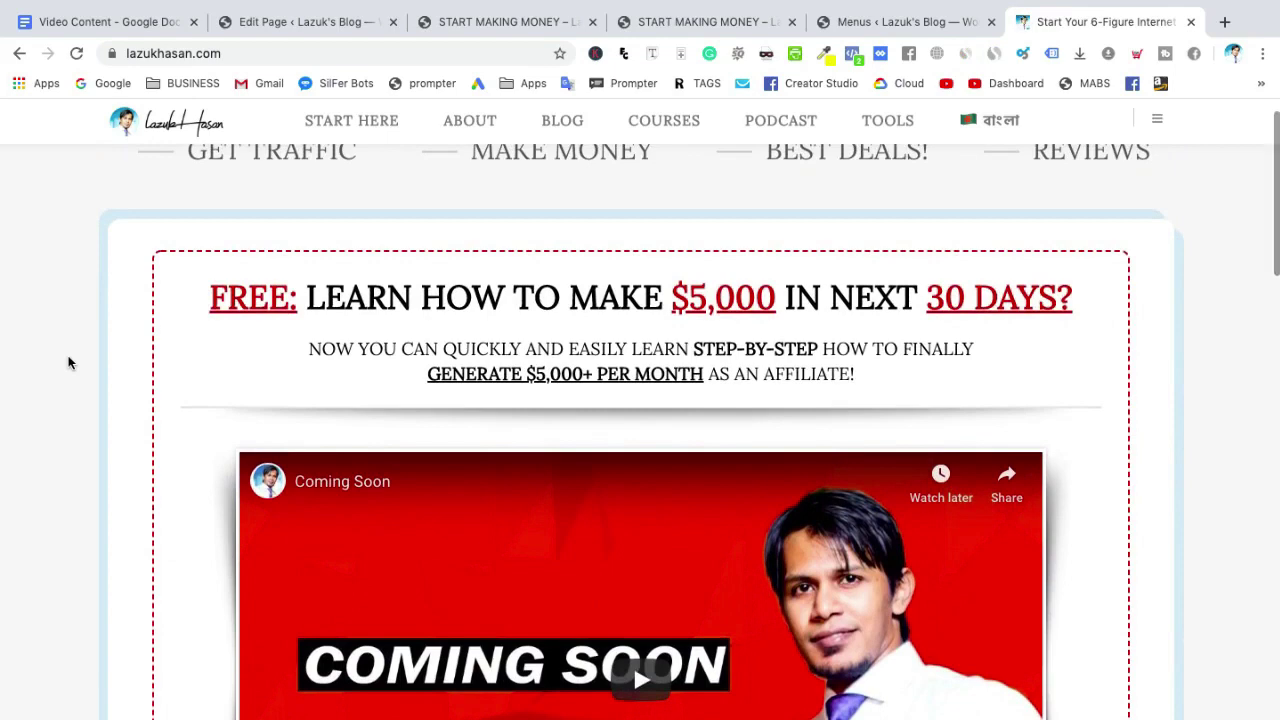
scroll(68, 363, "up", 1)
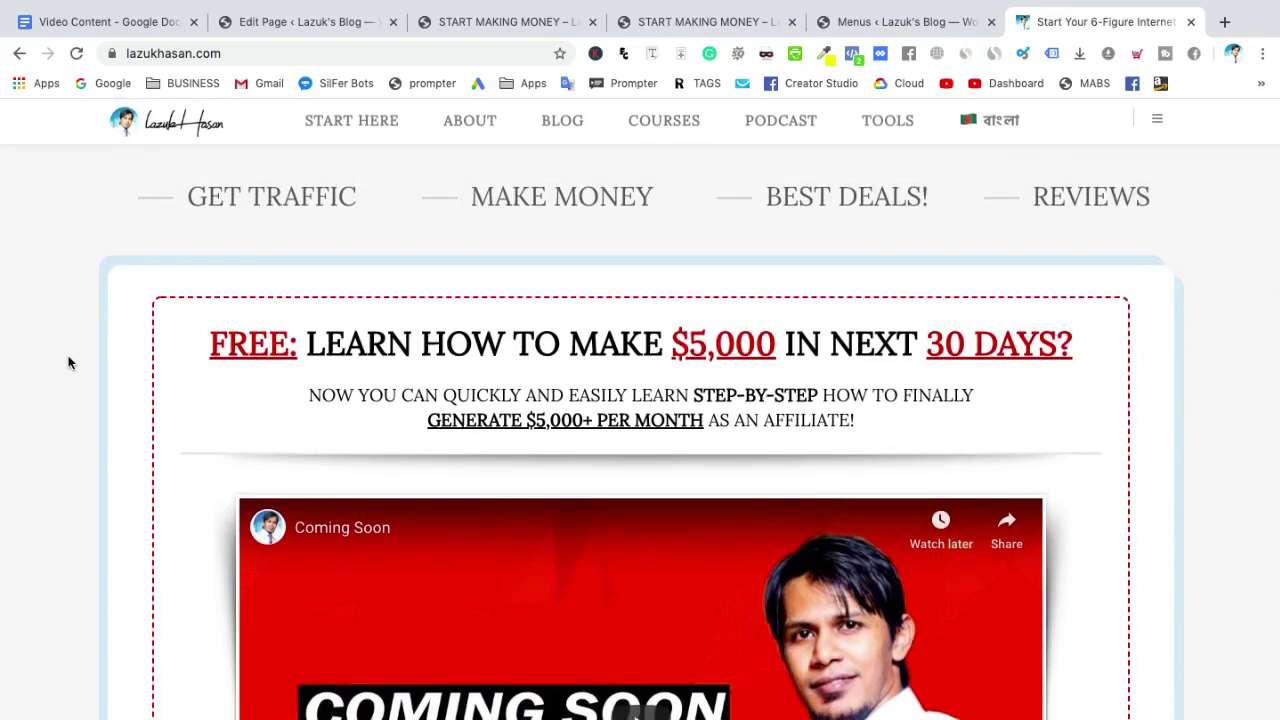
scroll(68, 363, "down", 10)
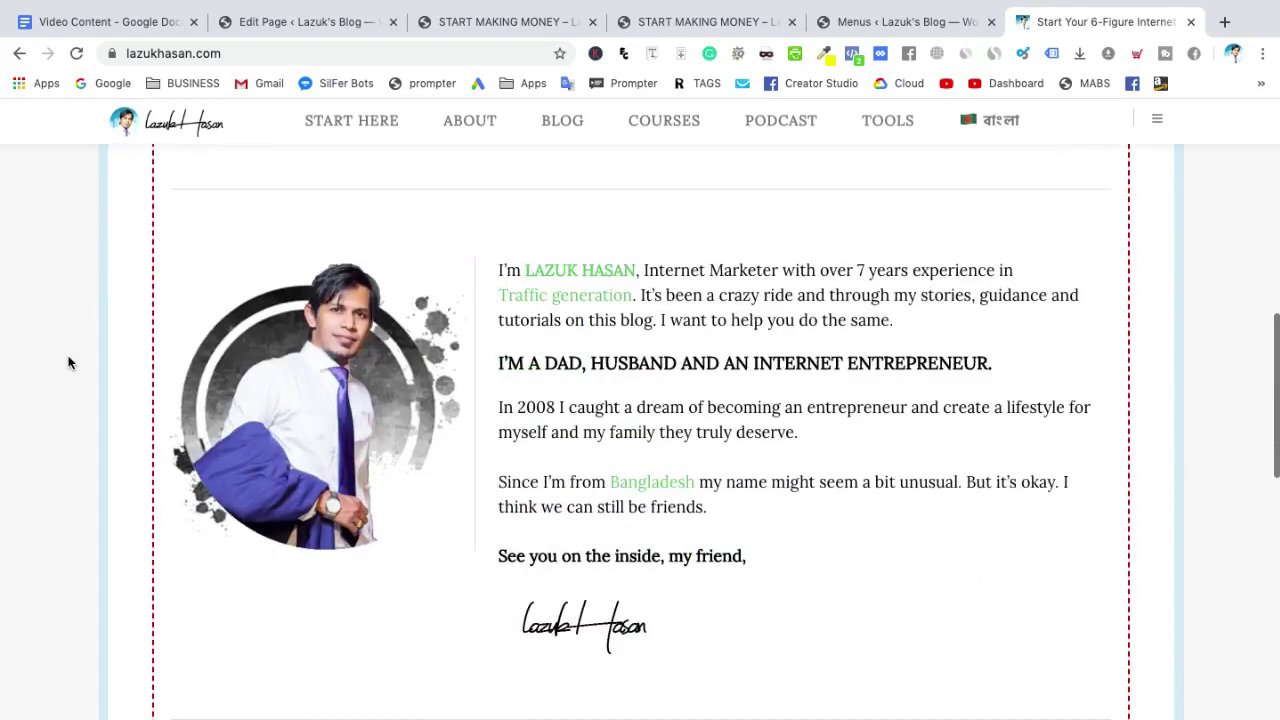
scroll(119, 457, "down", 10)
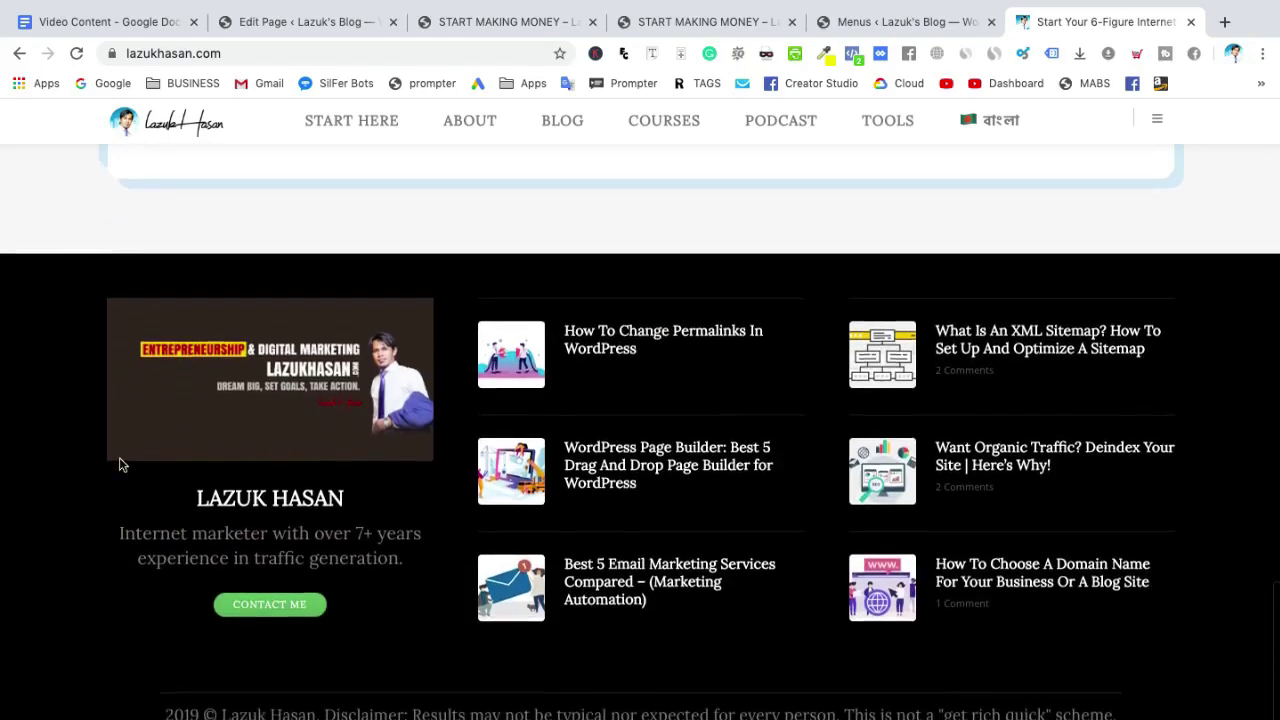
- Examine the reference home page's disclaimer block, call-to-action button, about section, headline and video again
scroll(119, 457, "up", 5)
scroll(119, 457, "up", 7)
scroll(119, 457, "down", 2)
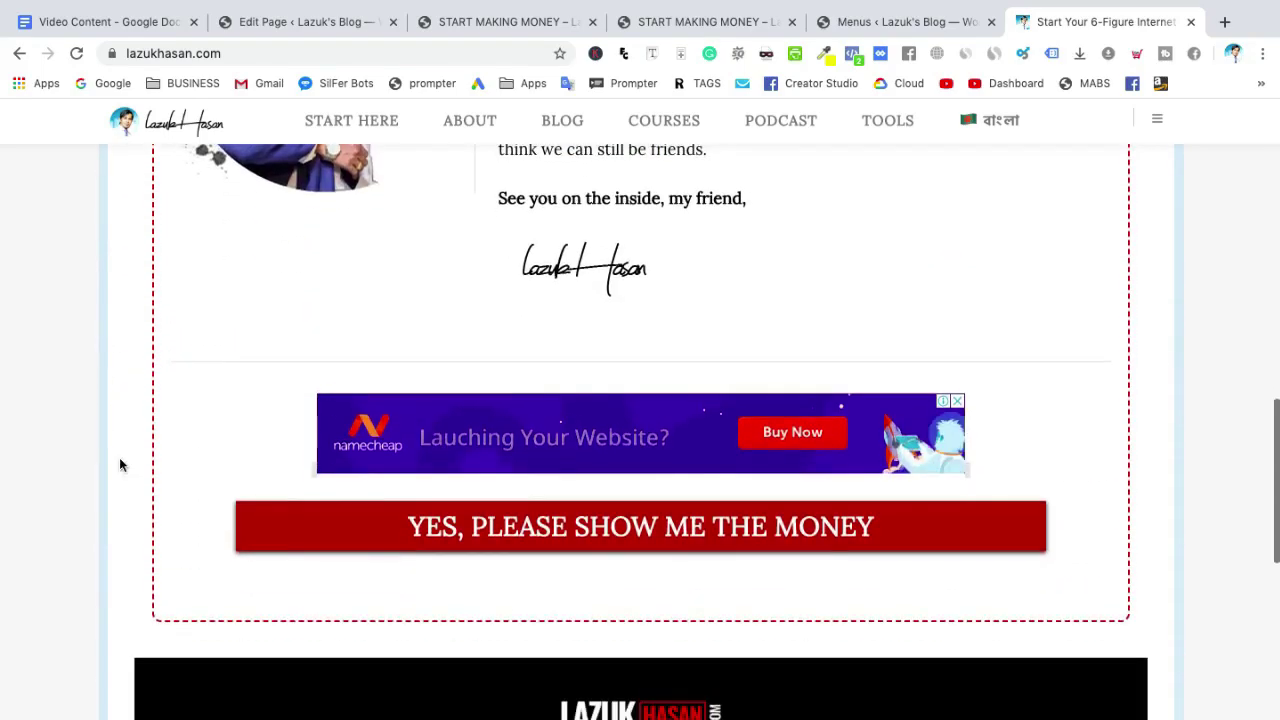
scroll(134, 629, "down", 5)
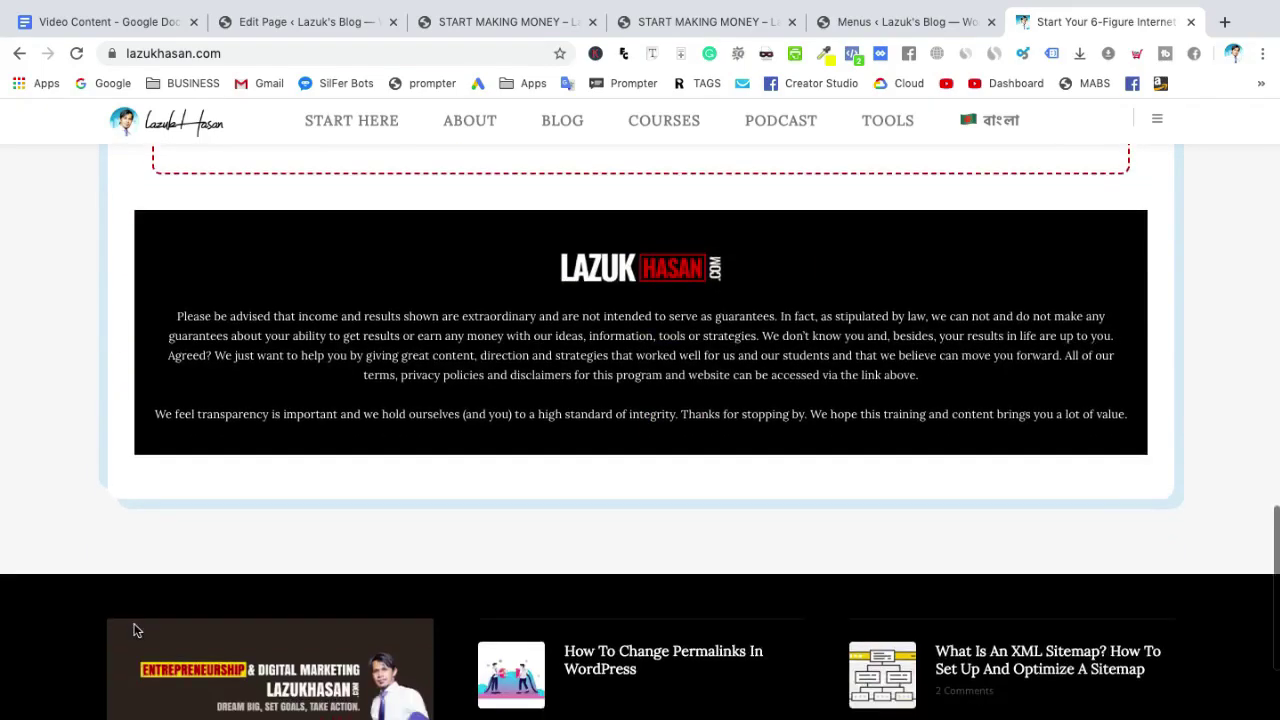
scroll(134, 629, "up", 5)
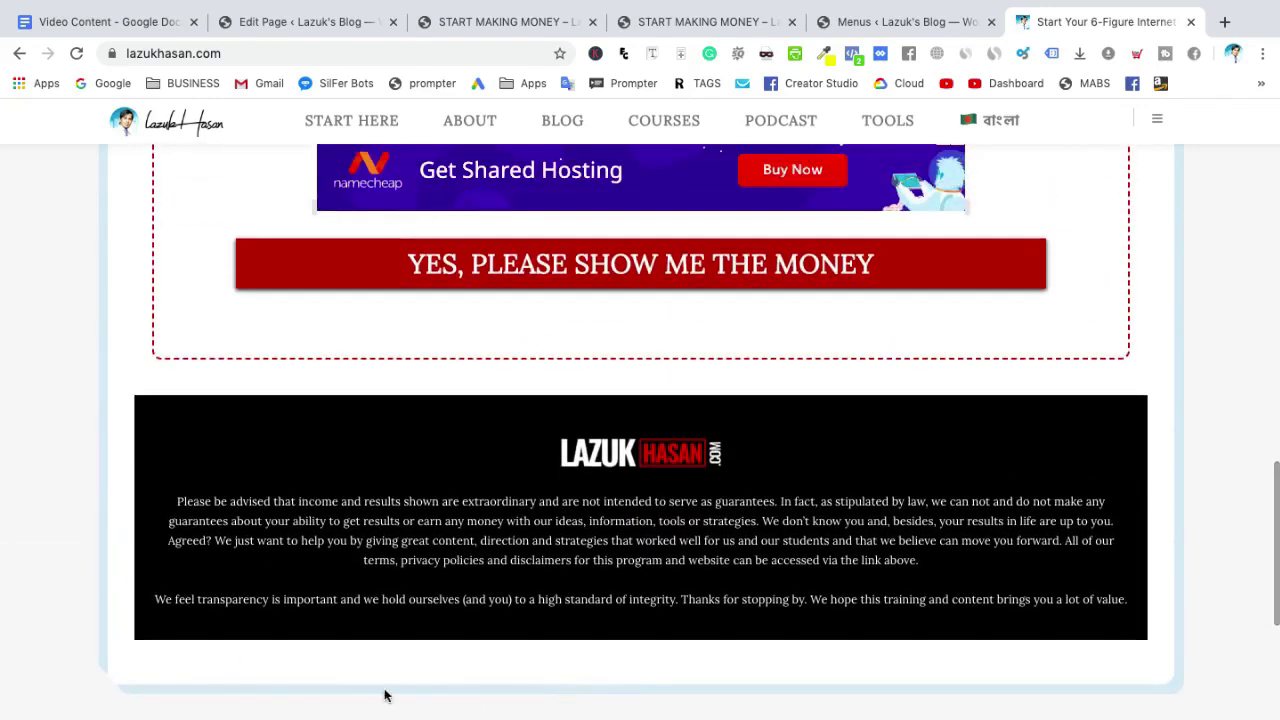
scroll(97, 605, "up", 10)
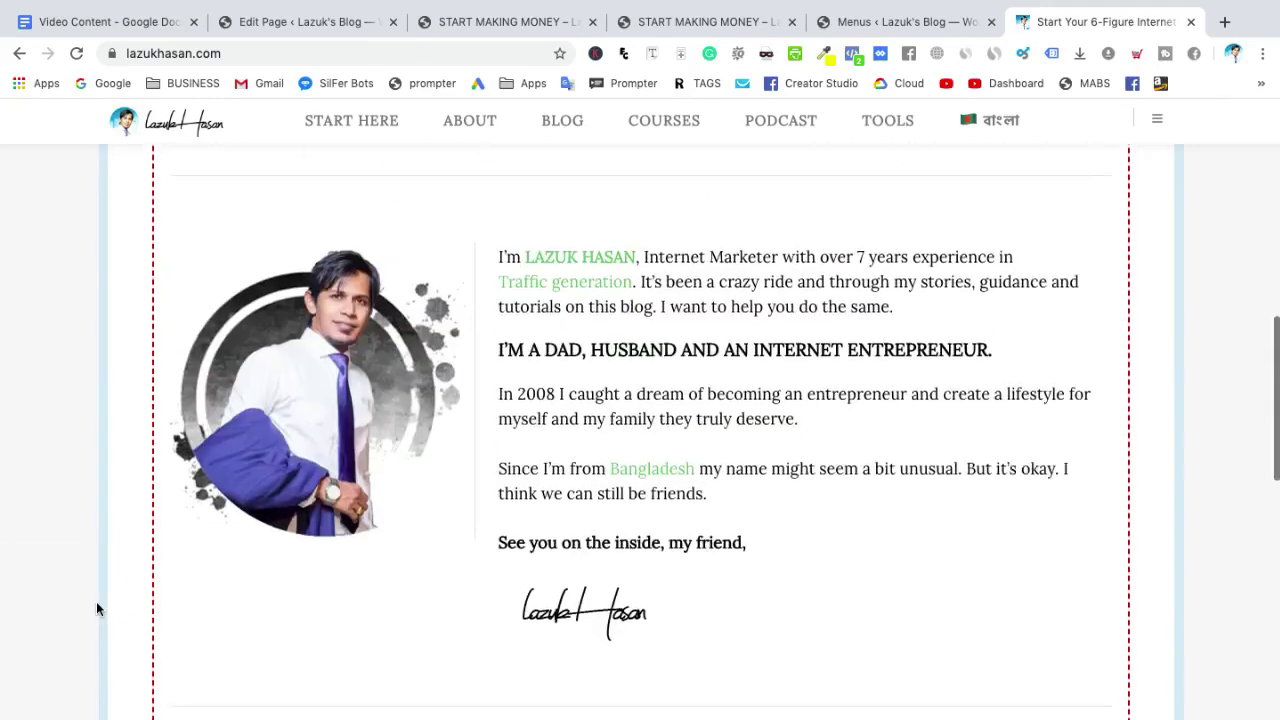
scroll(96, 607, "up", 6)
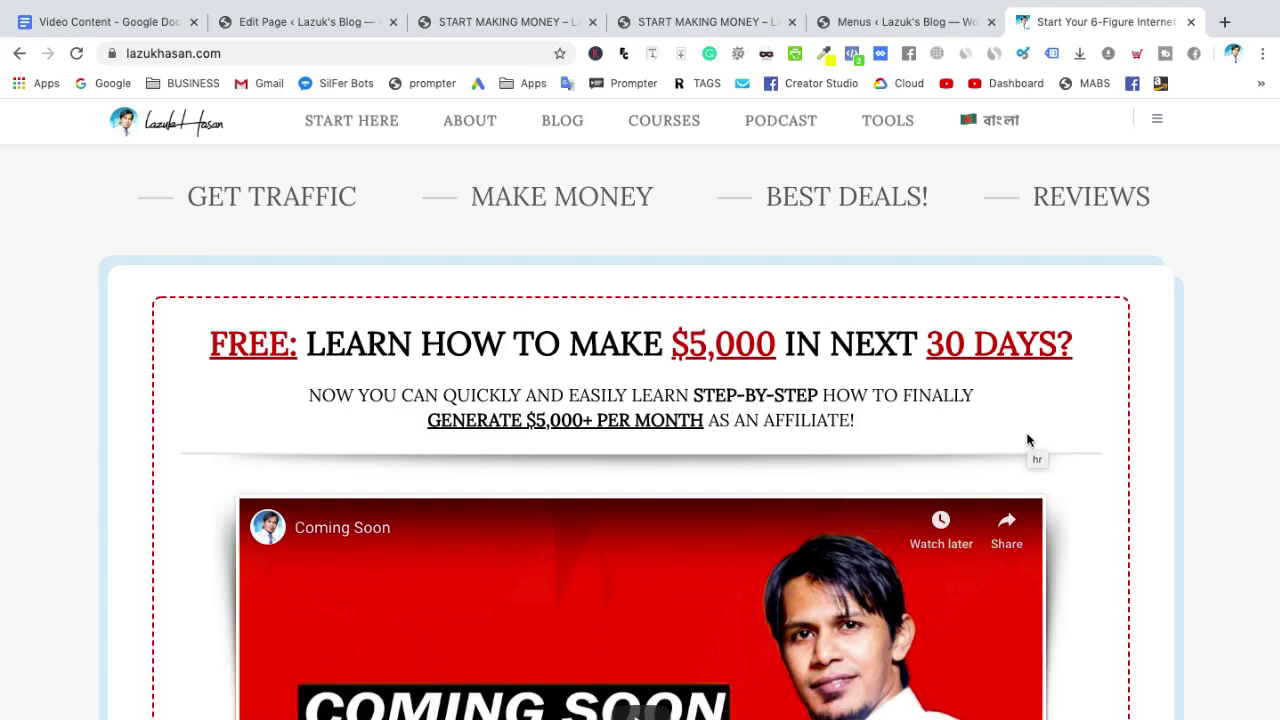
scroll(1158, 424, "down", 3)
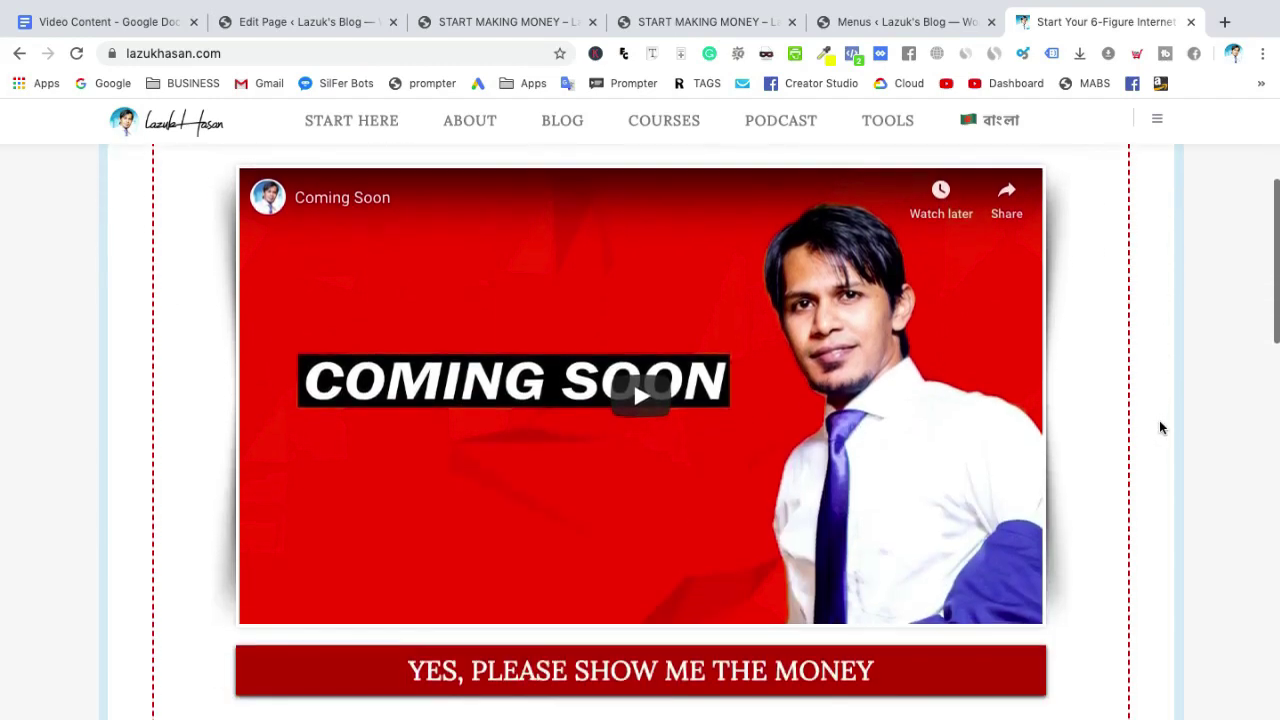
- Study how the reference home page arranges its menus, headline, subheadline, video and call-to-action button
scroll(1160, 428, "up", 2)
scroll(1158, 424, "up", 1)
scroll(1158, 424, "down", 3)
scroll(1158, 424, "up", 2)
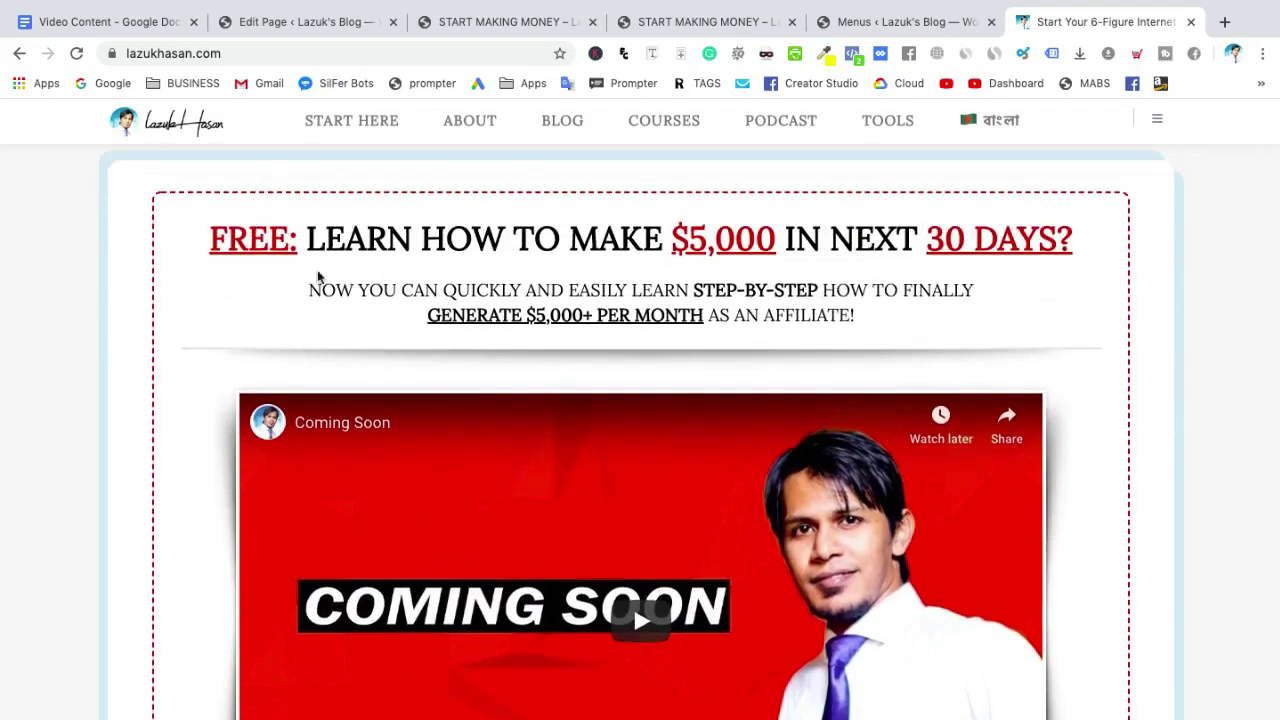
scroll(318, 277, "up", 1)
scroll(312, 300, "up", 1)
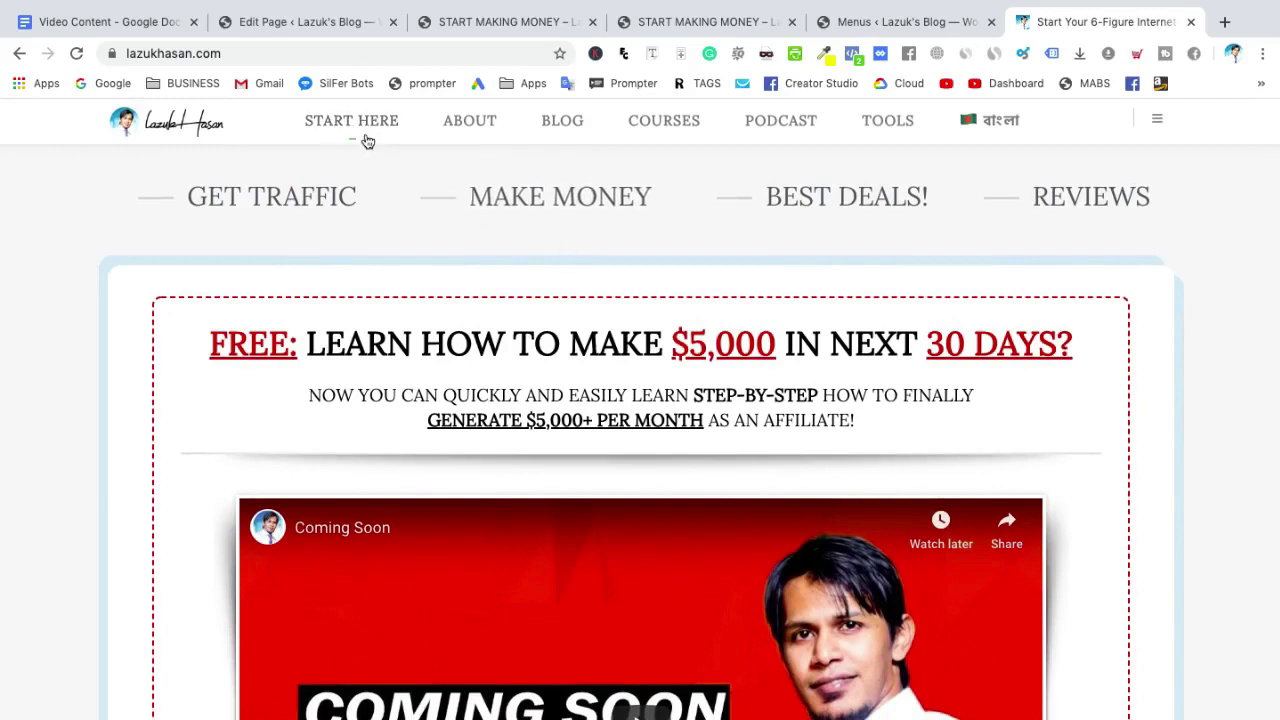
scroll(530, 320, "down", 1)
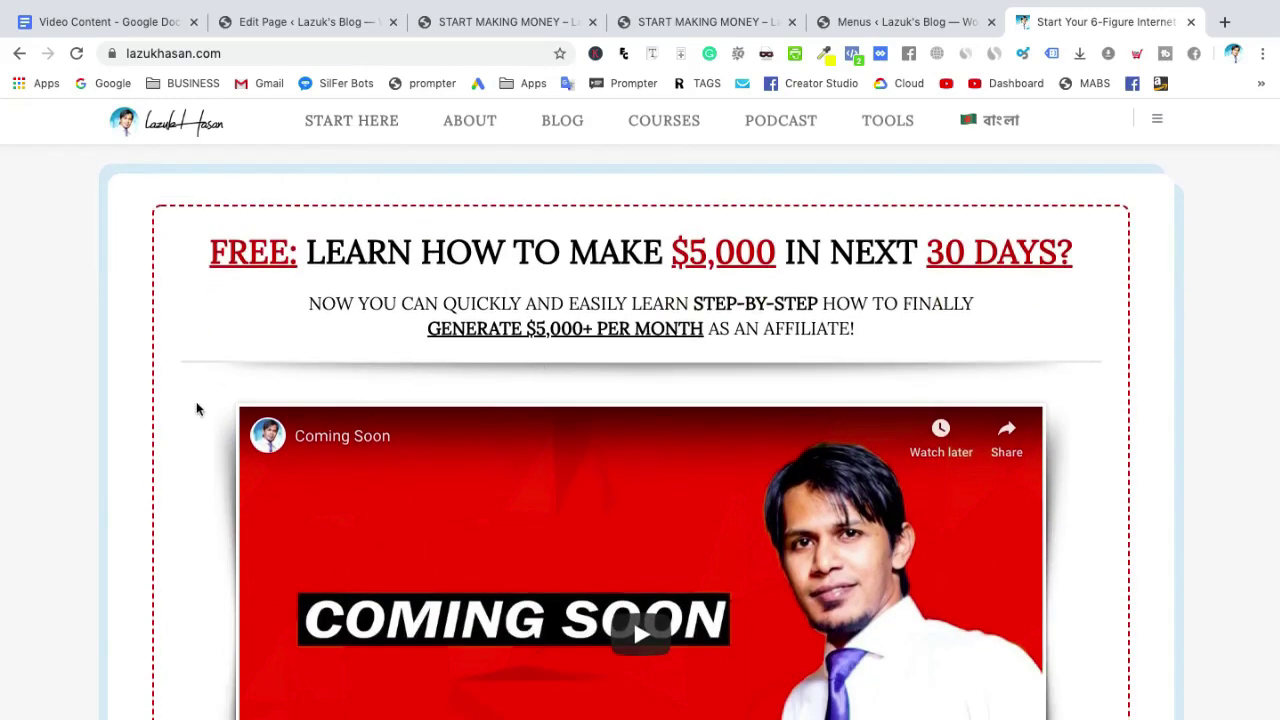
scroll(196, 409, "down", 1)
scroll(543, 271, "down", 2)
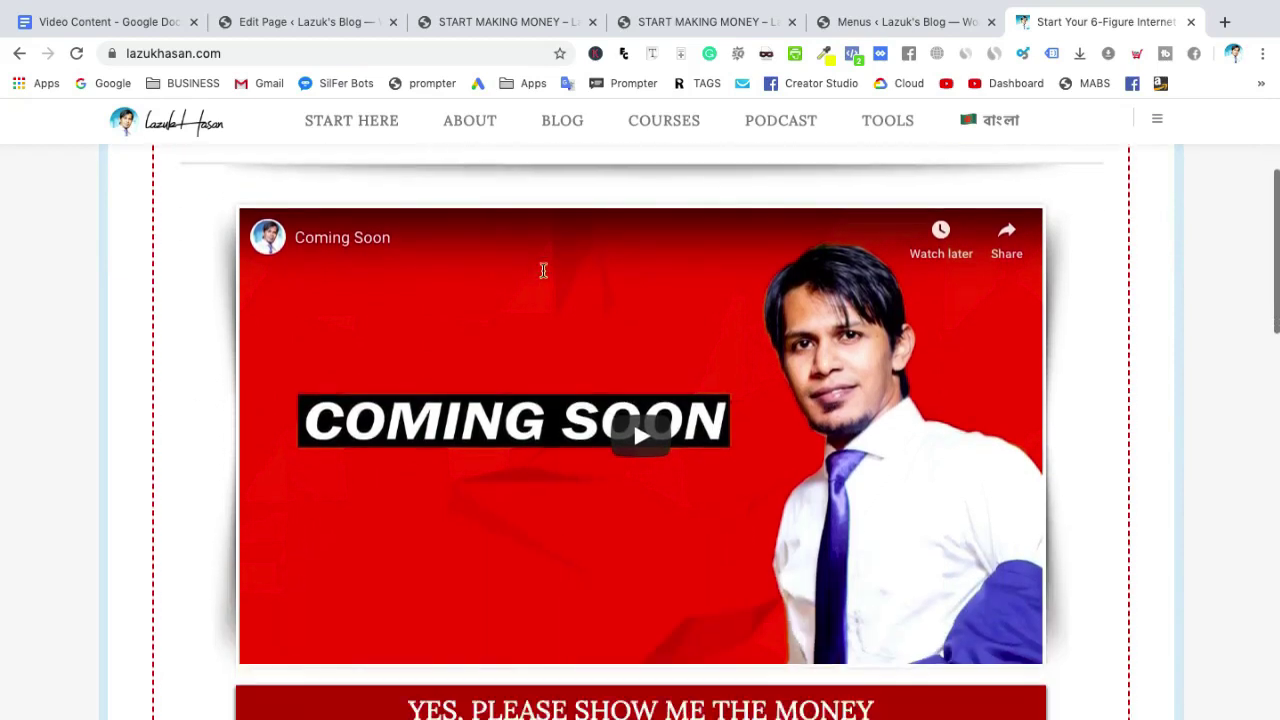
scroll(543, 271, "down", 1)
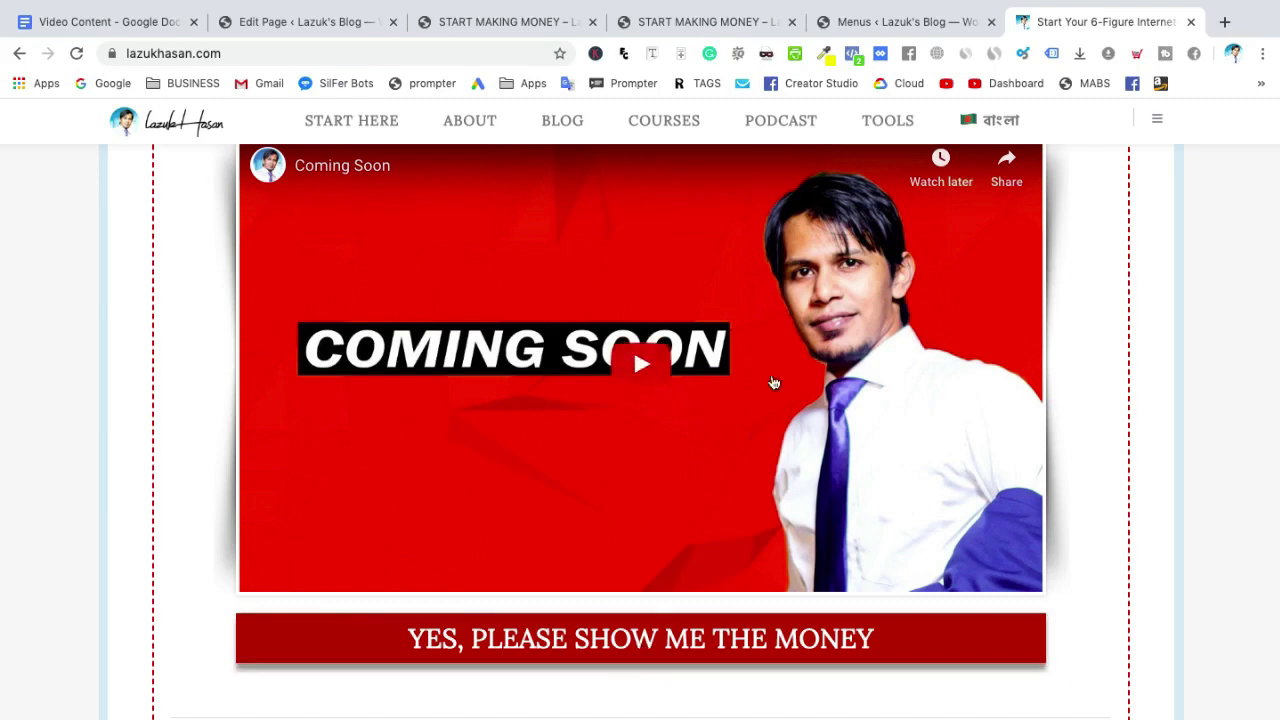
scroll(701, 398, "up", 2)
scroll(701, 398, "down", 1)
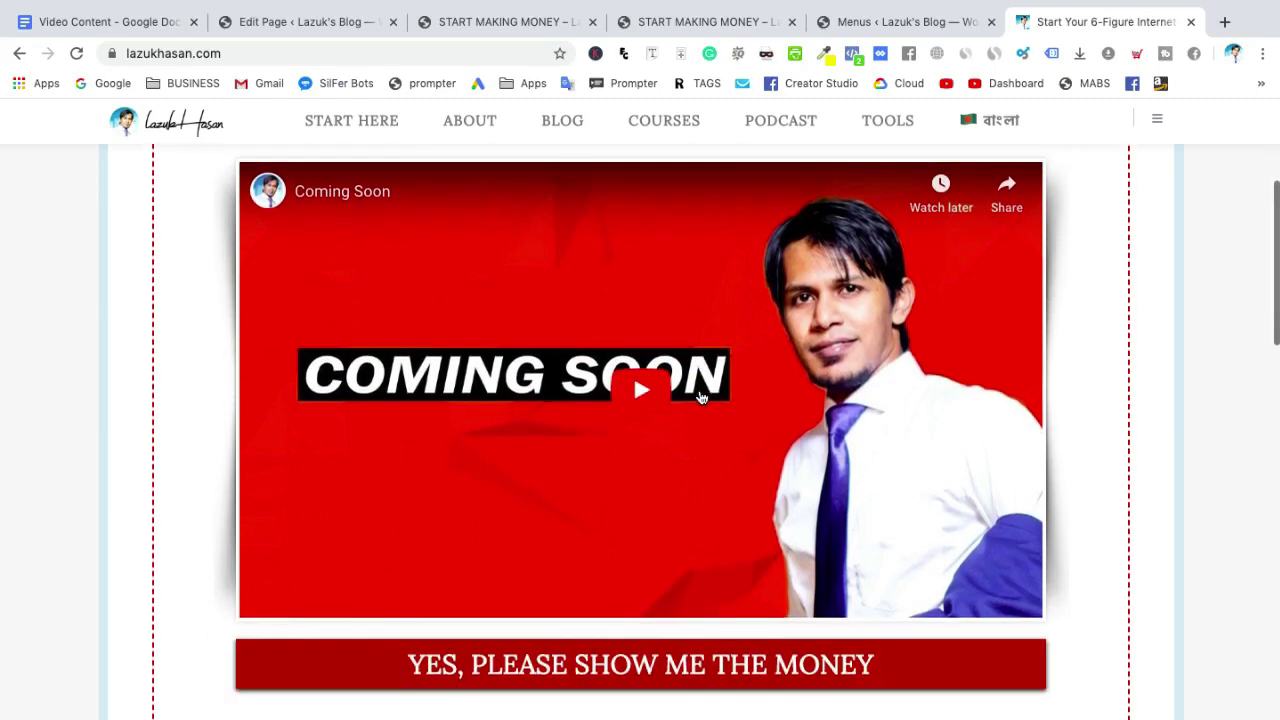
- Follow the reference page's YES, PLEASE SHOW ME THE MONEY call-to-action and look through the EchoFunnels landing page it leads to
left_click(647, 668)
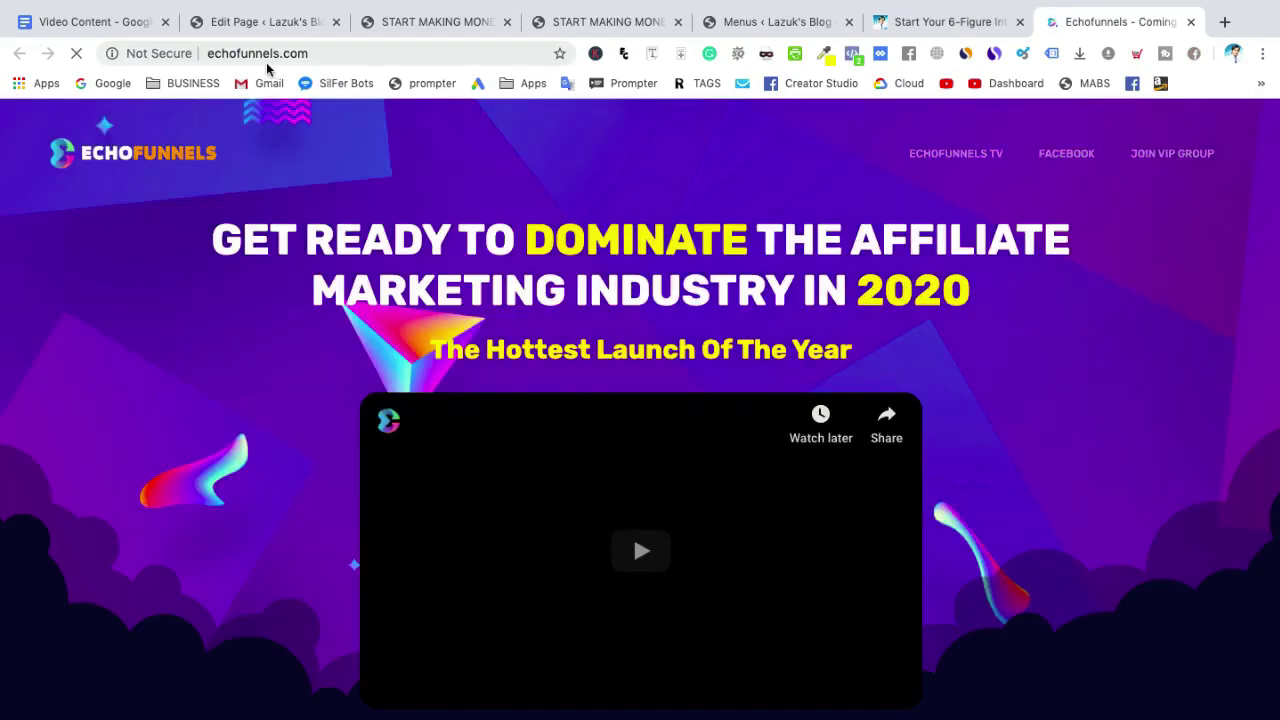
scroll(284, 430, "down", 3)
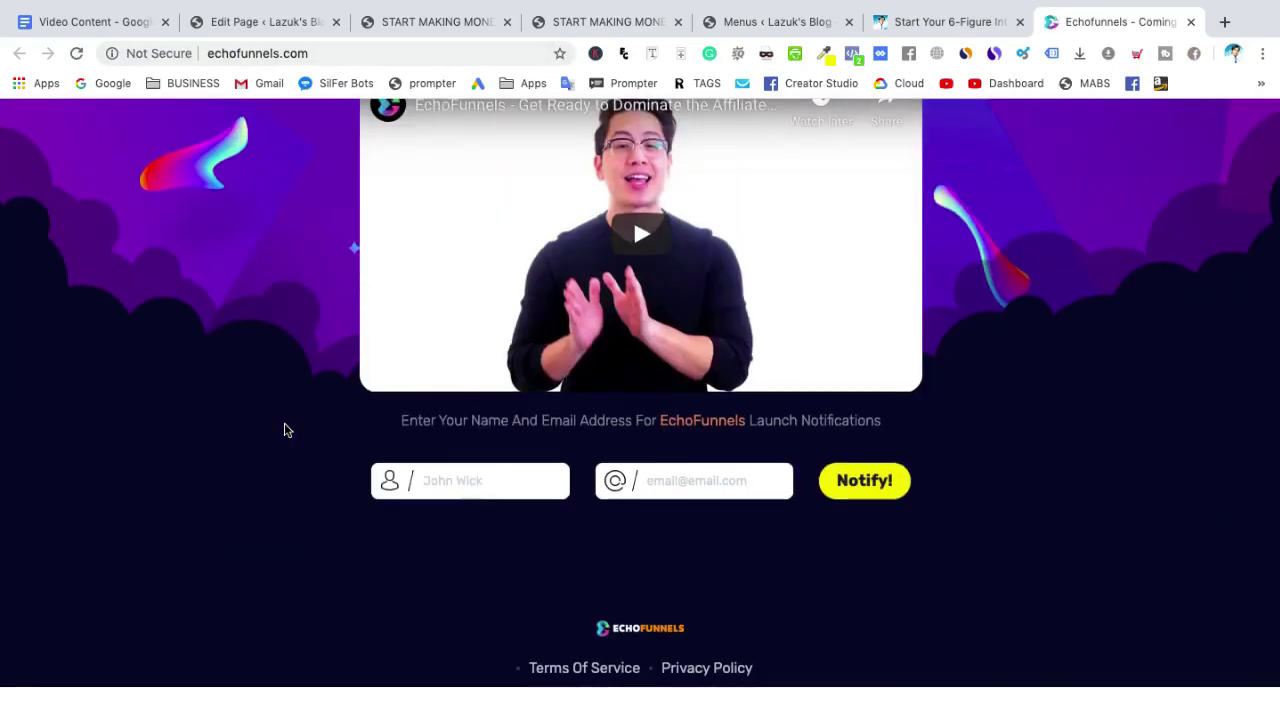
scroll(284, 430, "up", 3)
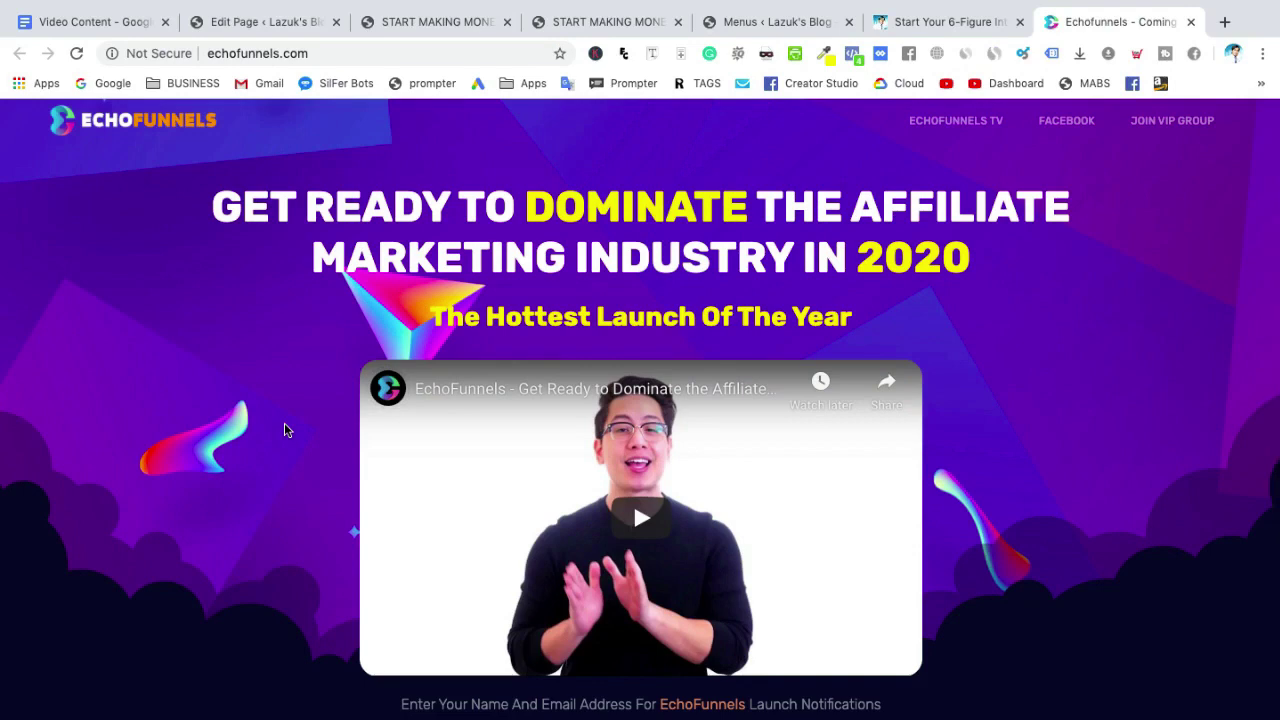
scroll(284, 430, "down", 3)
scroll(284, 430, "up", 3)
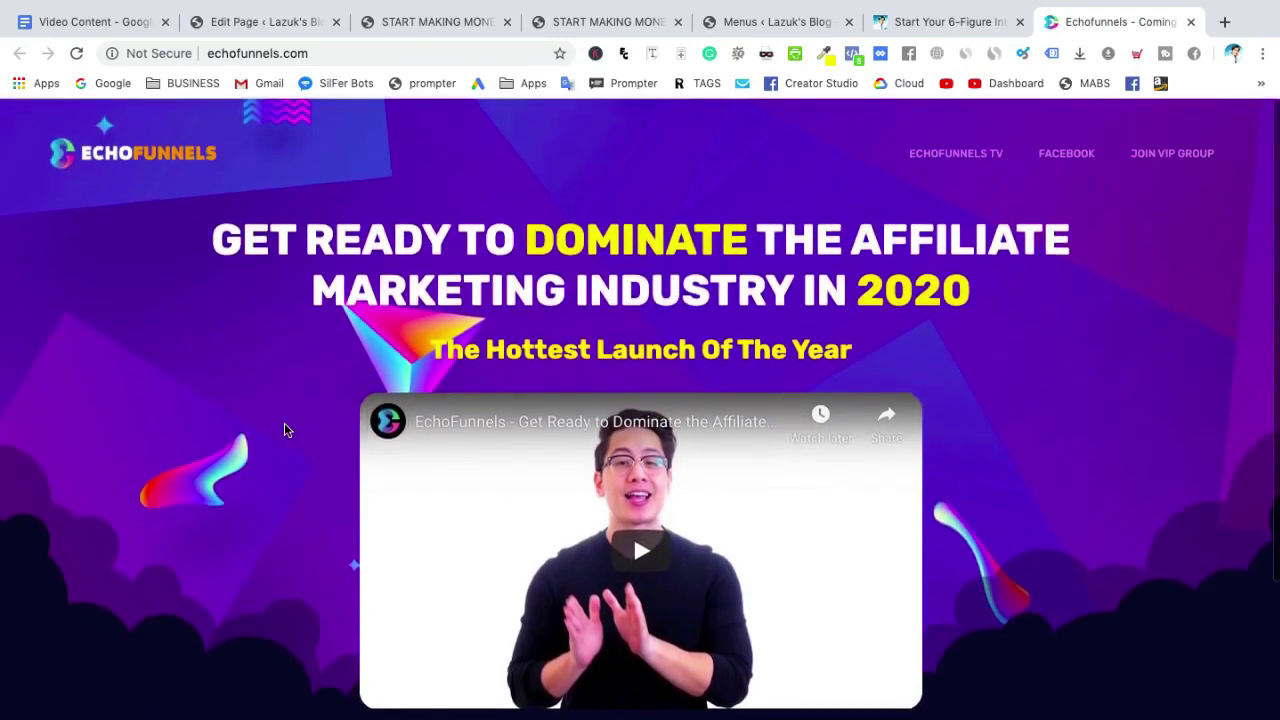
scroll(284, 430, "down", 3)
scroll(284, 430, "up", 2)
scroll(284, 430, "up", 2)
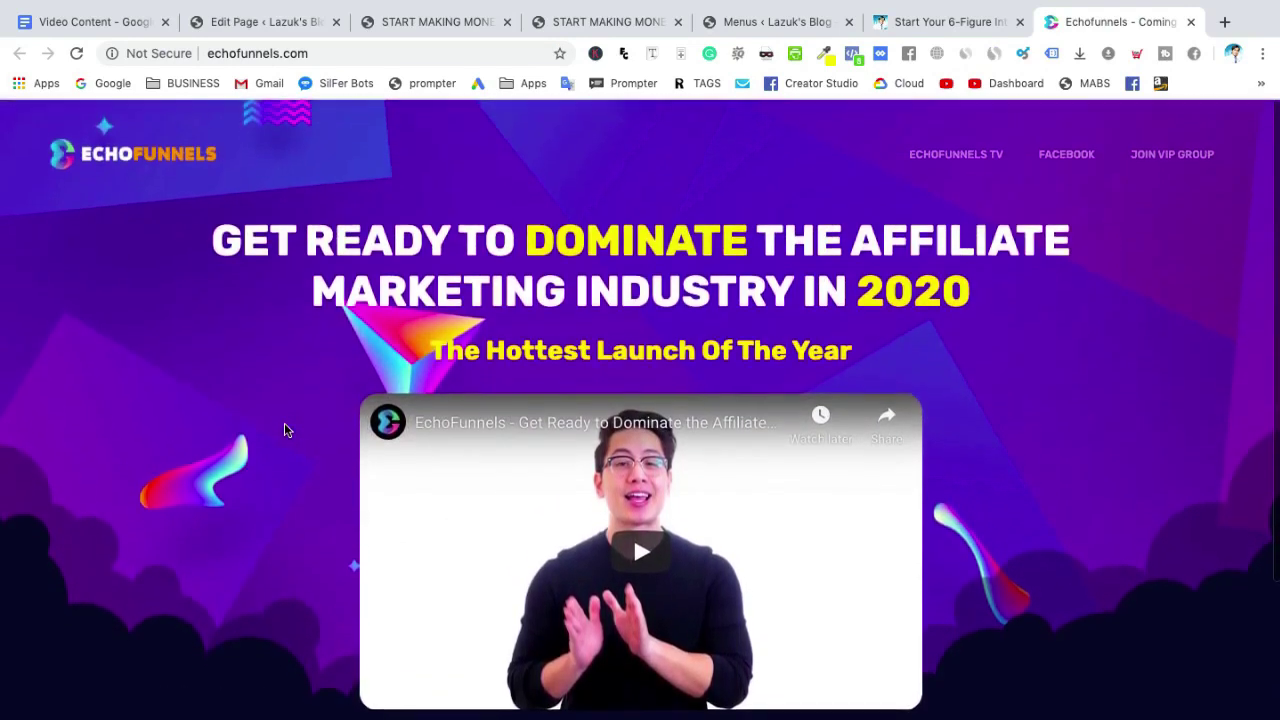
- Examine the EchoFunnels page's video and its name and e-mail notification form again
scroll(284, 430, "down", 3)
scroll(284, 430, "up", 1)
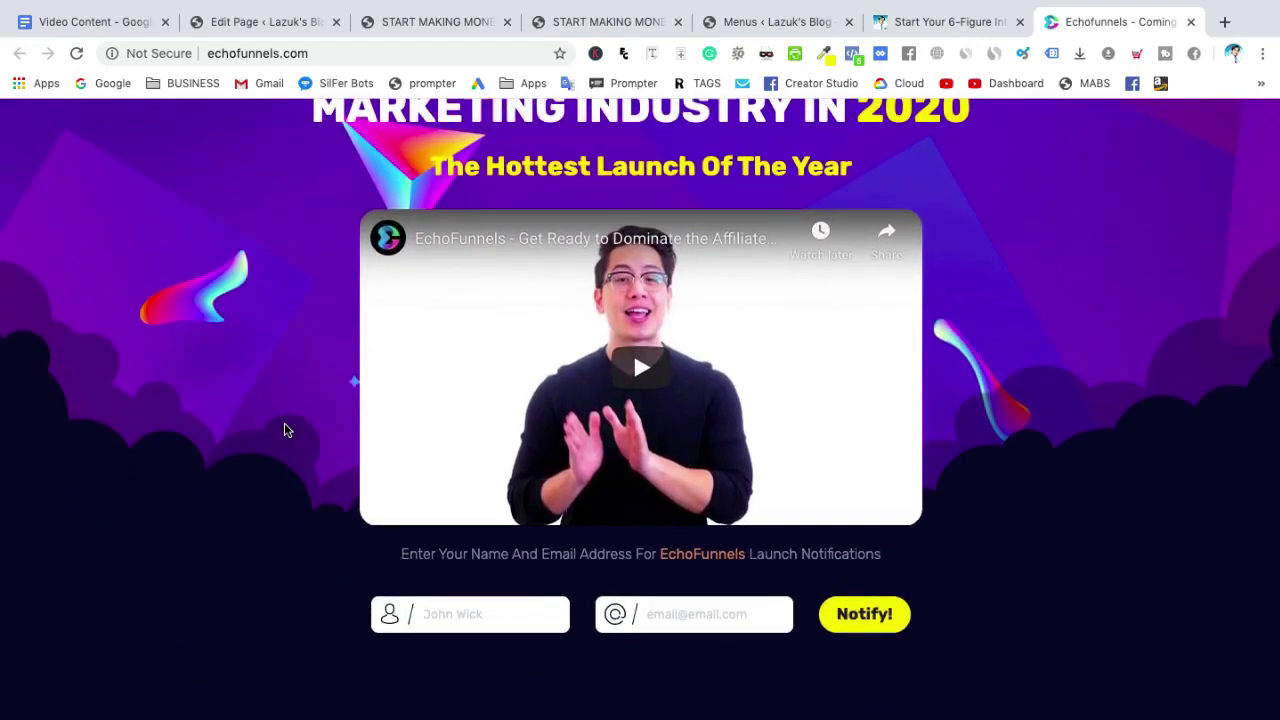
scroll(284, 430, "down", 1)
scroll(284, 430, "up", 3)
scroll(284, 430, "down", 3)
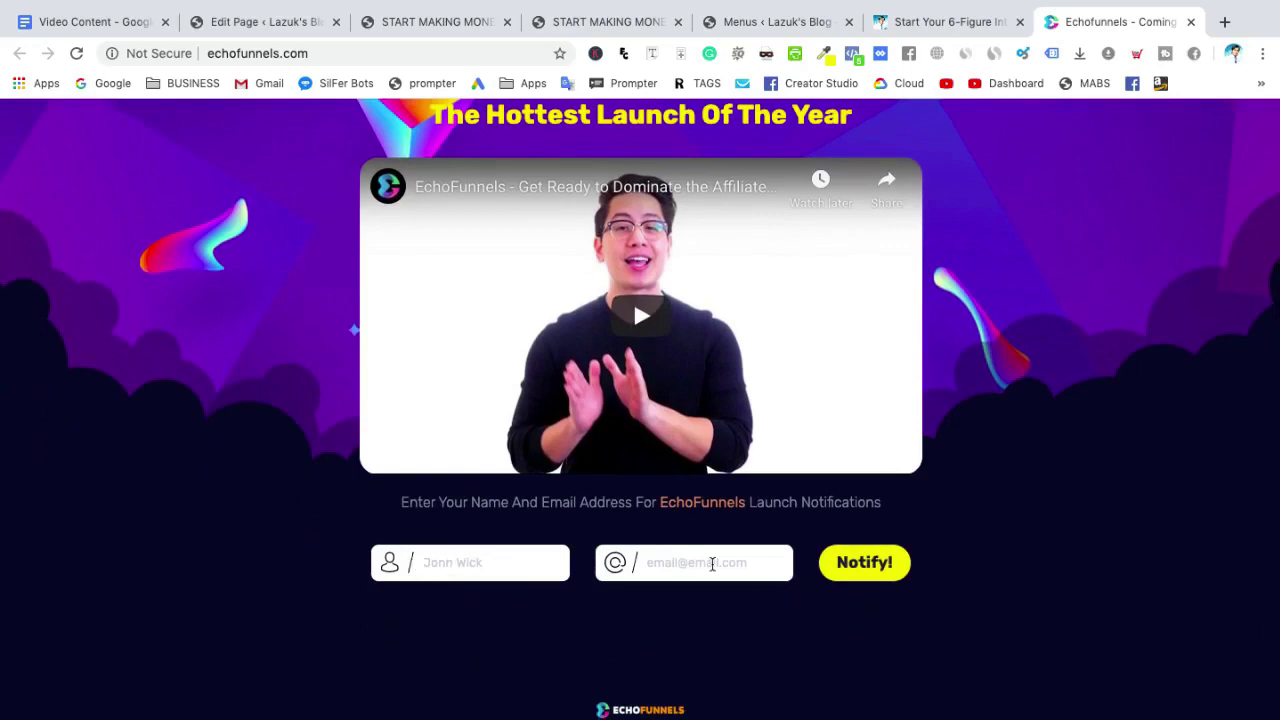
scroll(189, 420, "up", 1)
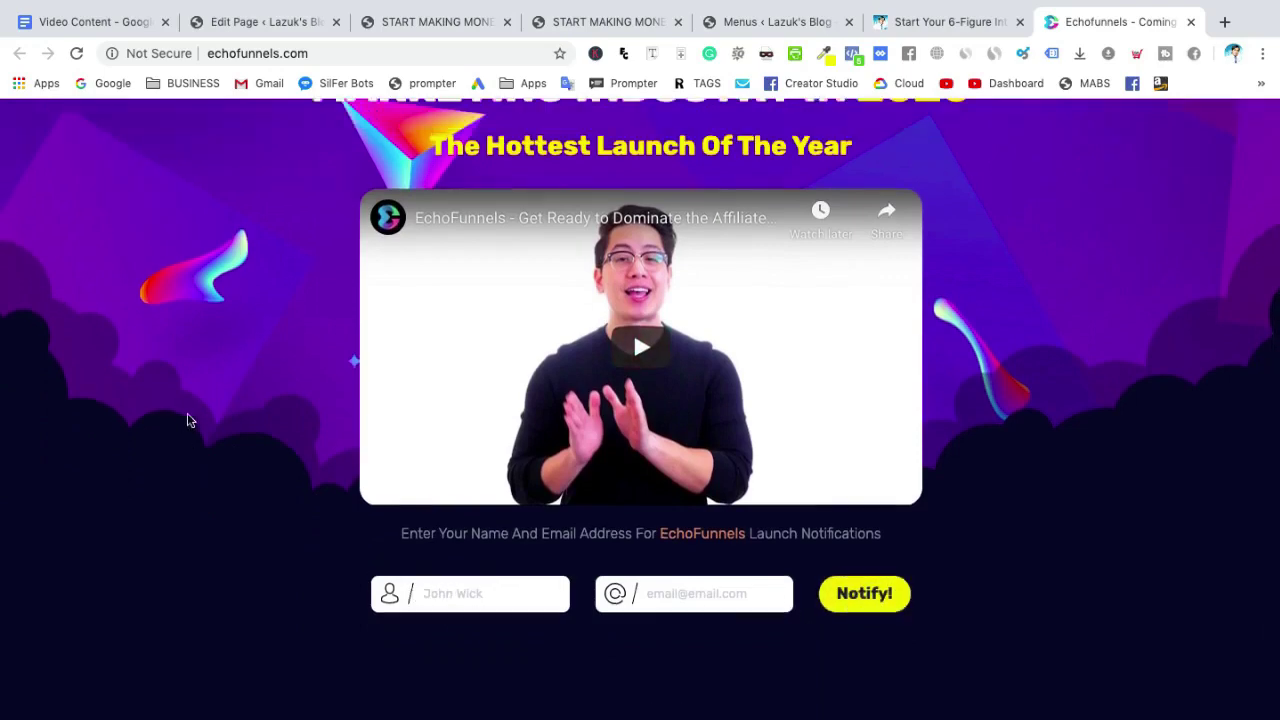
scroll(188, 420, "up", 5)
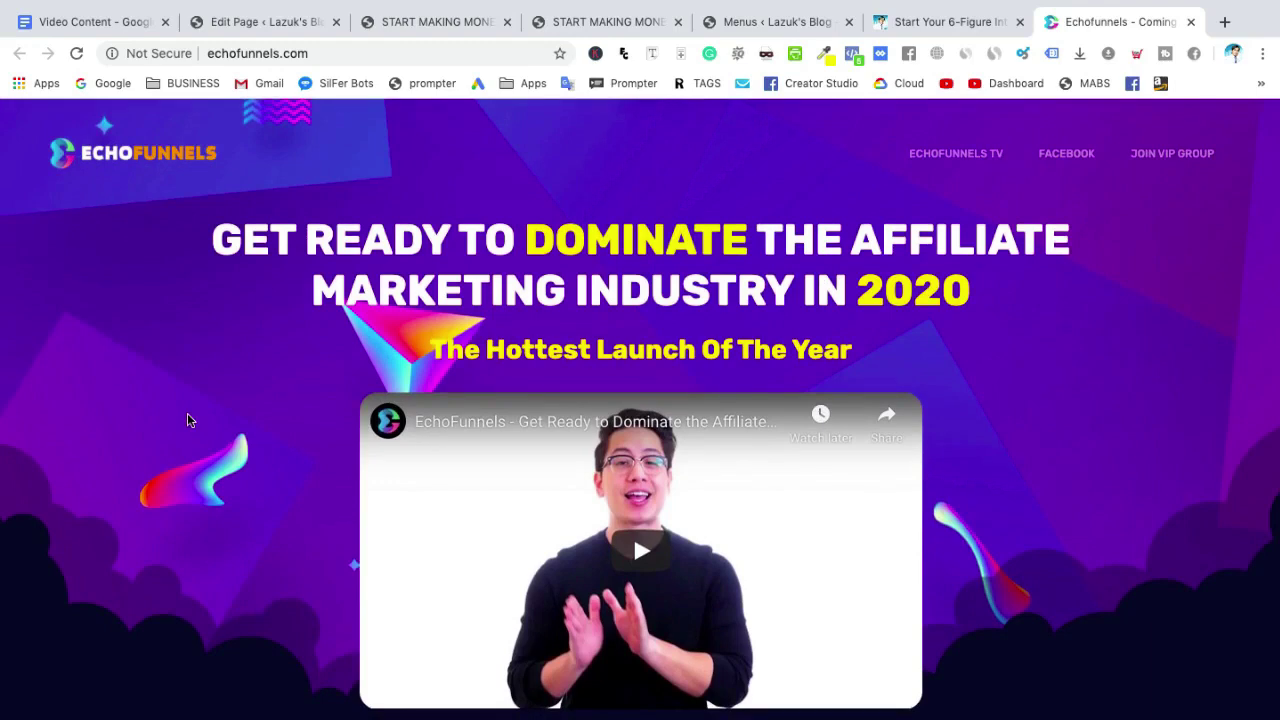
scroll(187, 420, "down", 3)
scroll(187, 420, "up", 3)
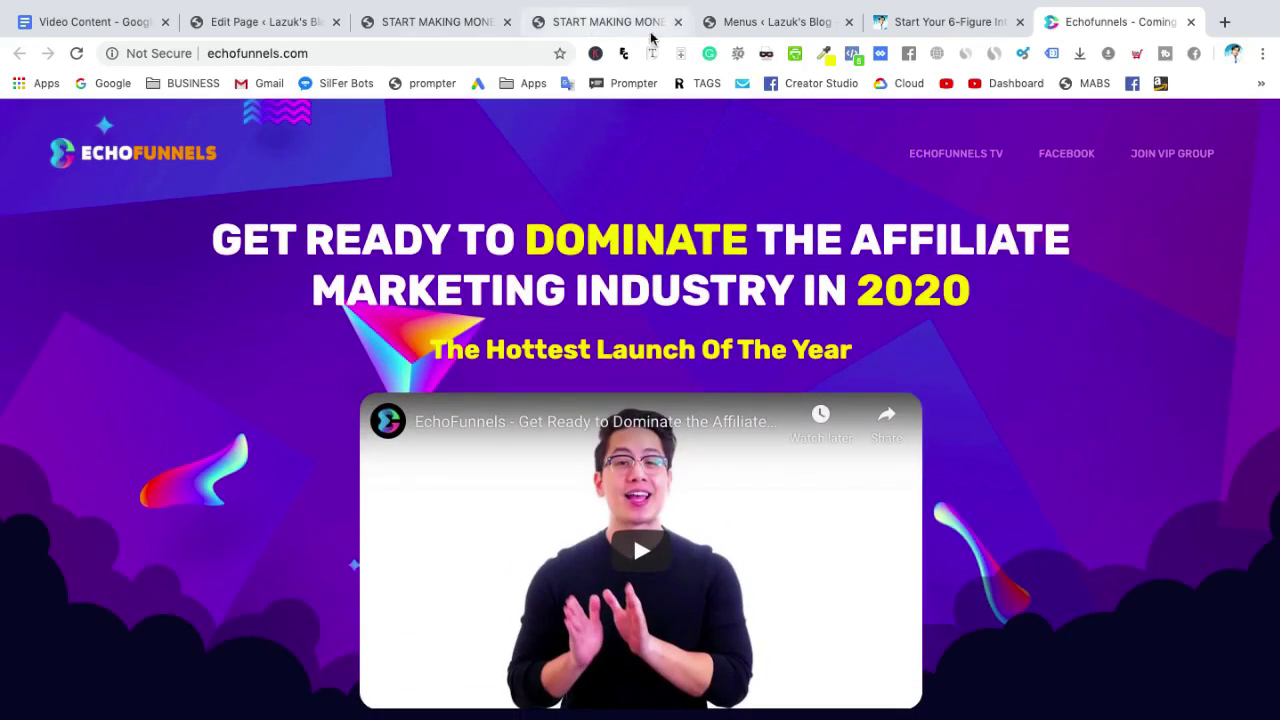
- Go back to the reference home page and review its content up to the headline and menus
left_click(915, 24)
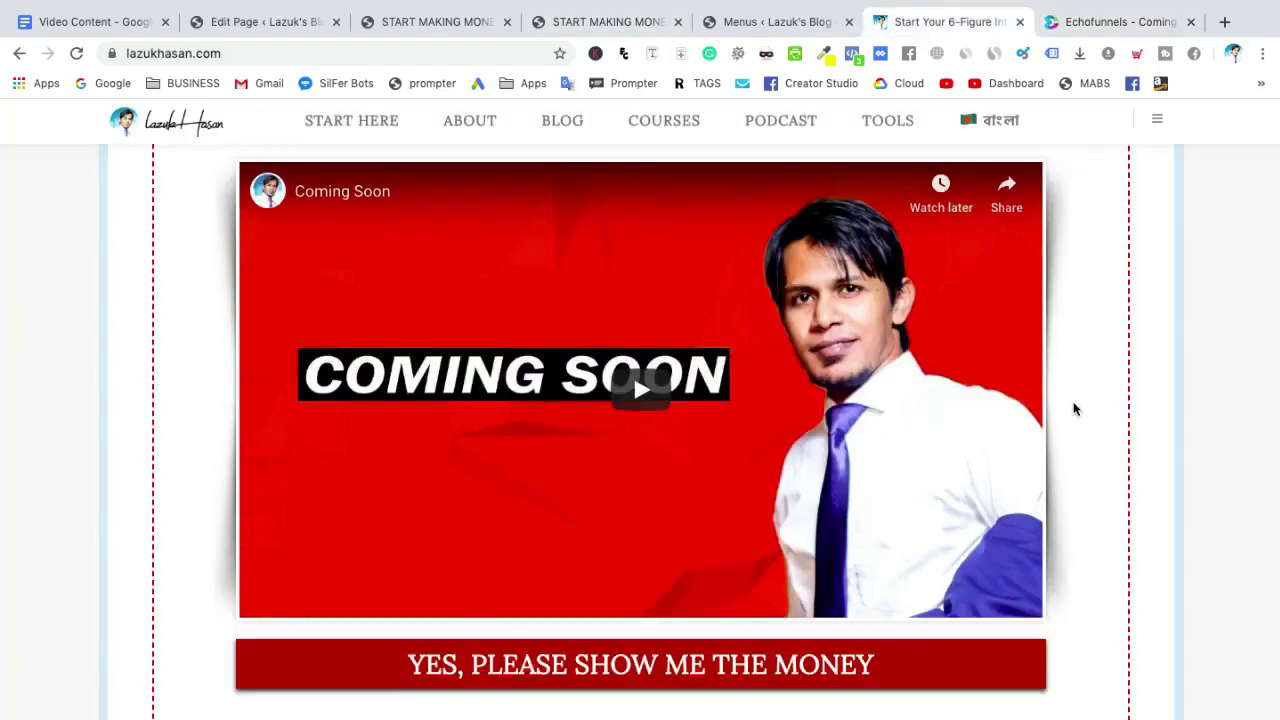
scroll(1074, 409, "down", 3)
scroll(1074, 409, "up", 6)
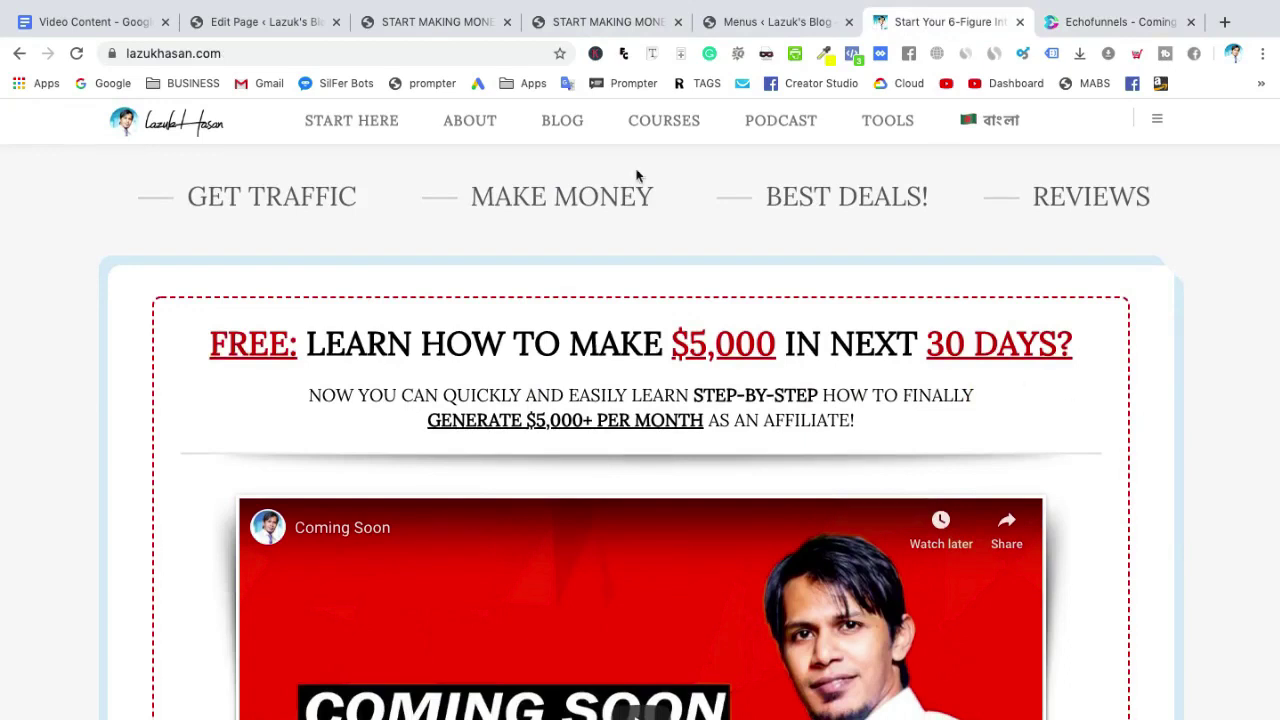
- Open the blog's START MAKING MONEY page for editing with Thrive Architect
left_click(436, 24)
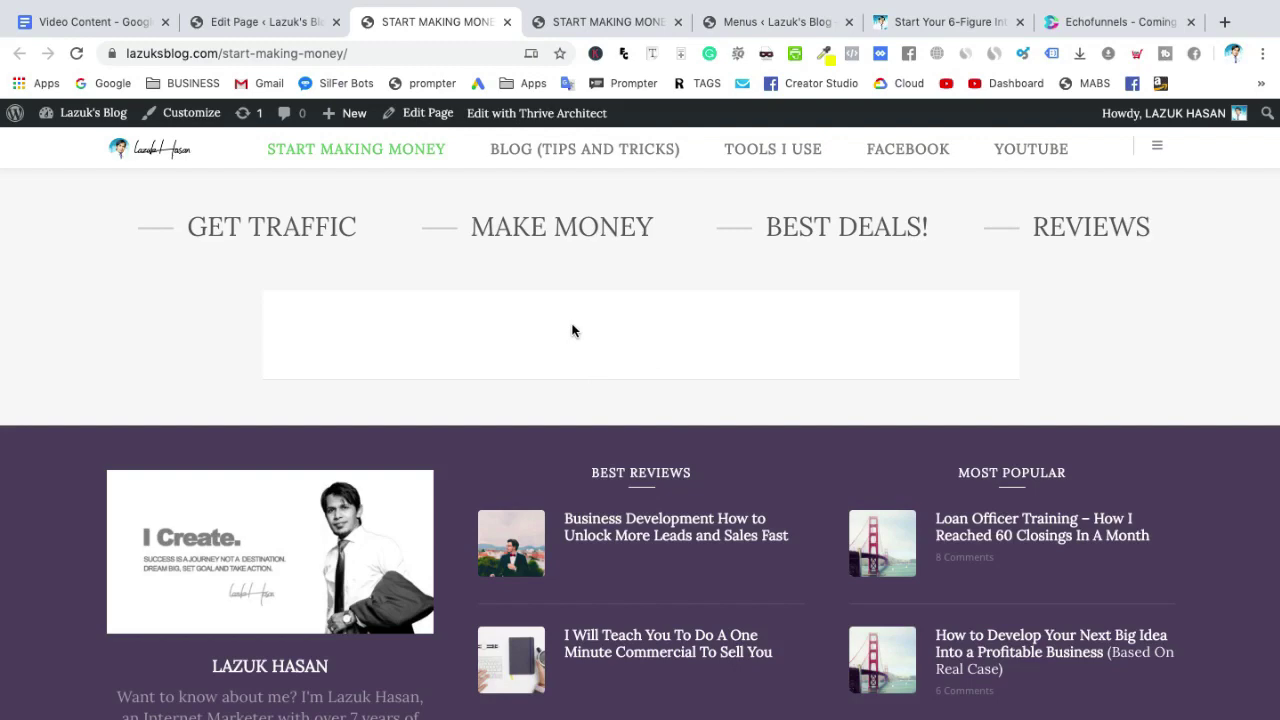
left_click(258, 24)
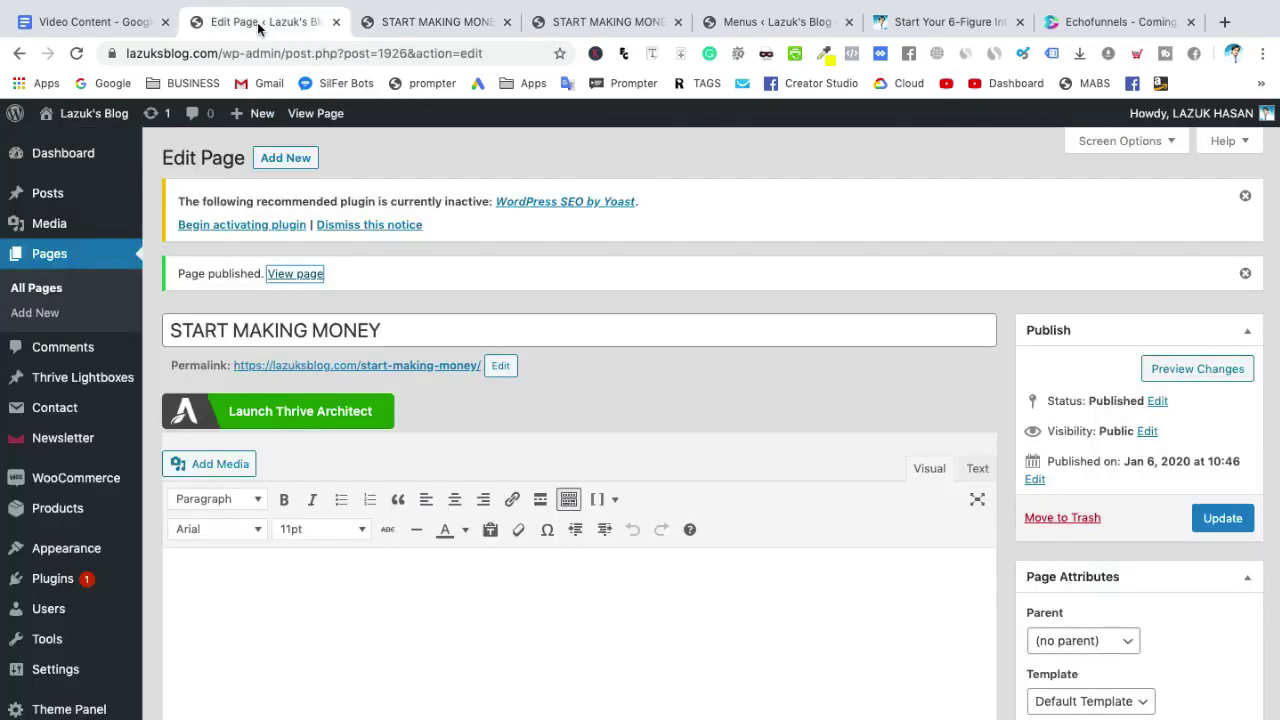
left_click(382, 25)
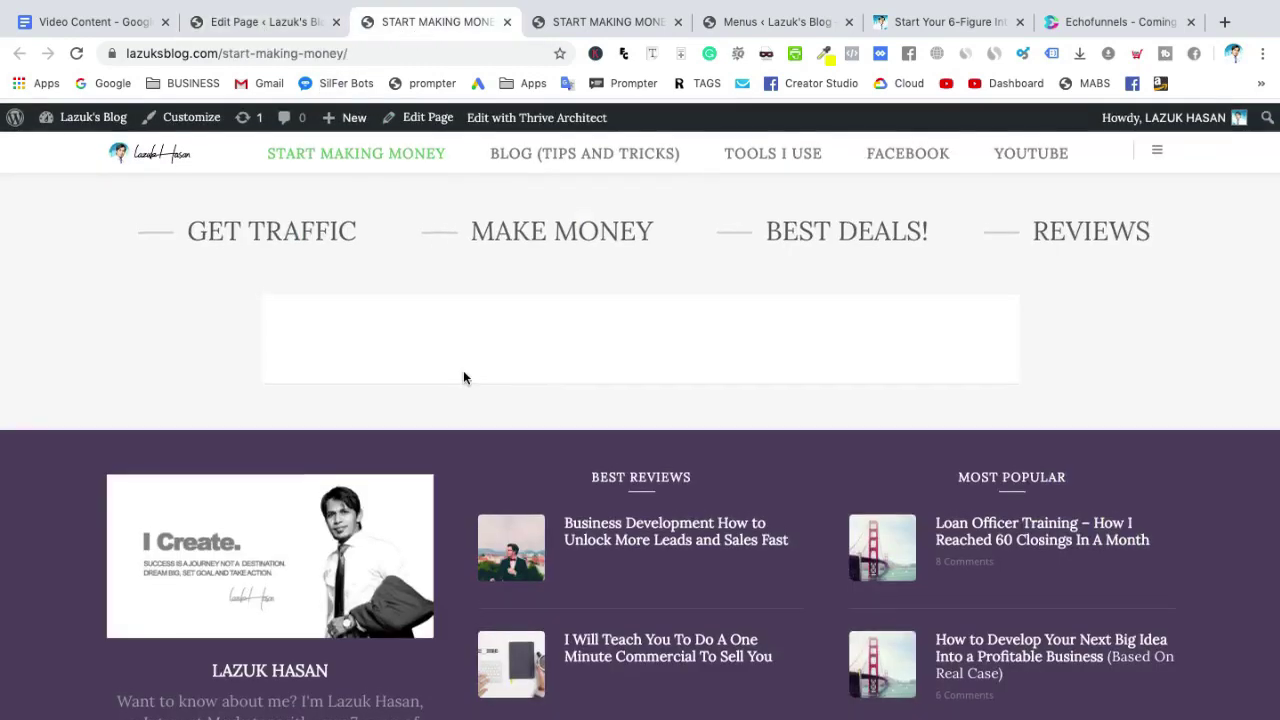
scroll(465, 372, "down", 2)
scroll(466, 378, "up", 2)
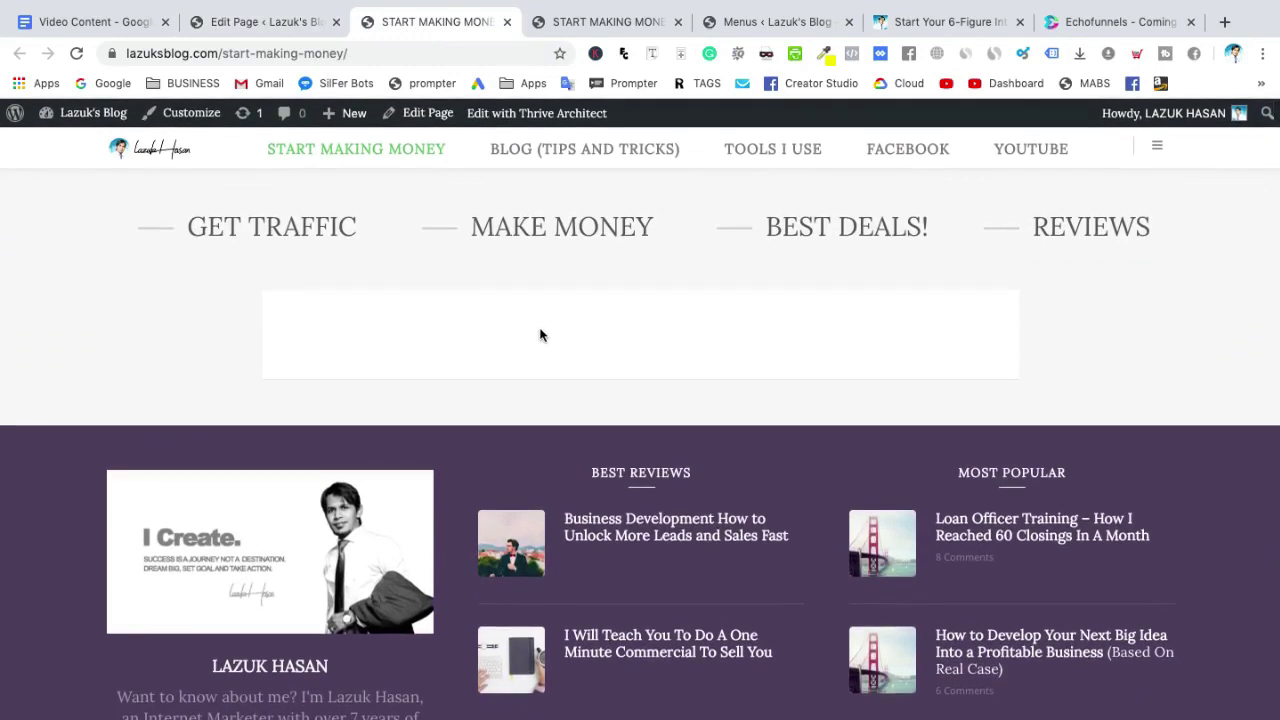
left_click(522, 116)
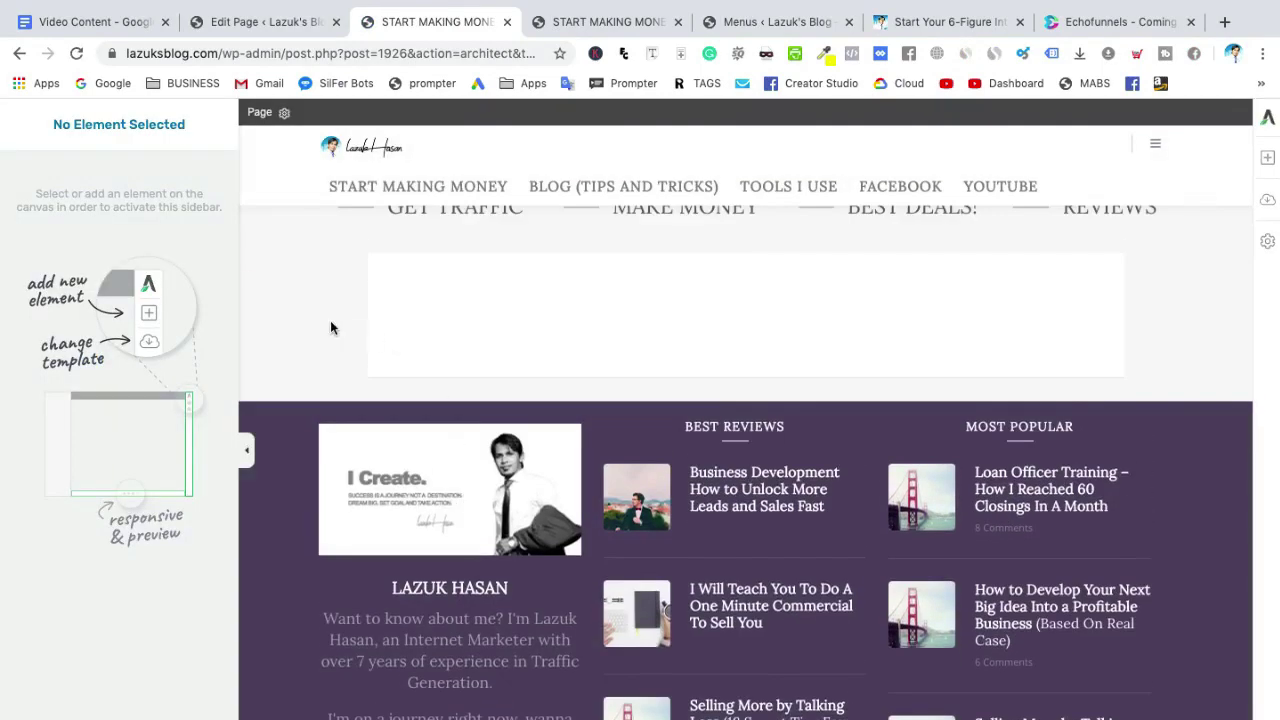
left_click(247, 452)
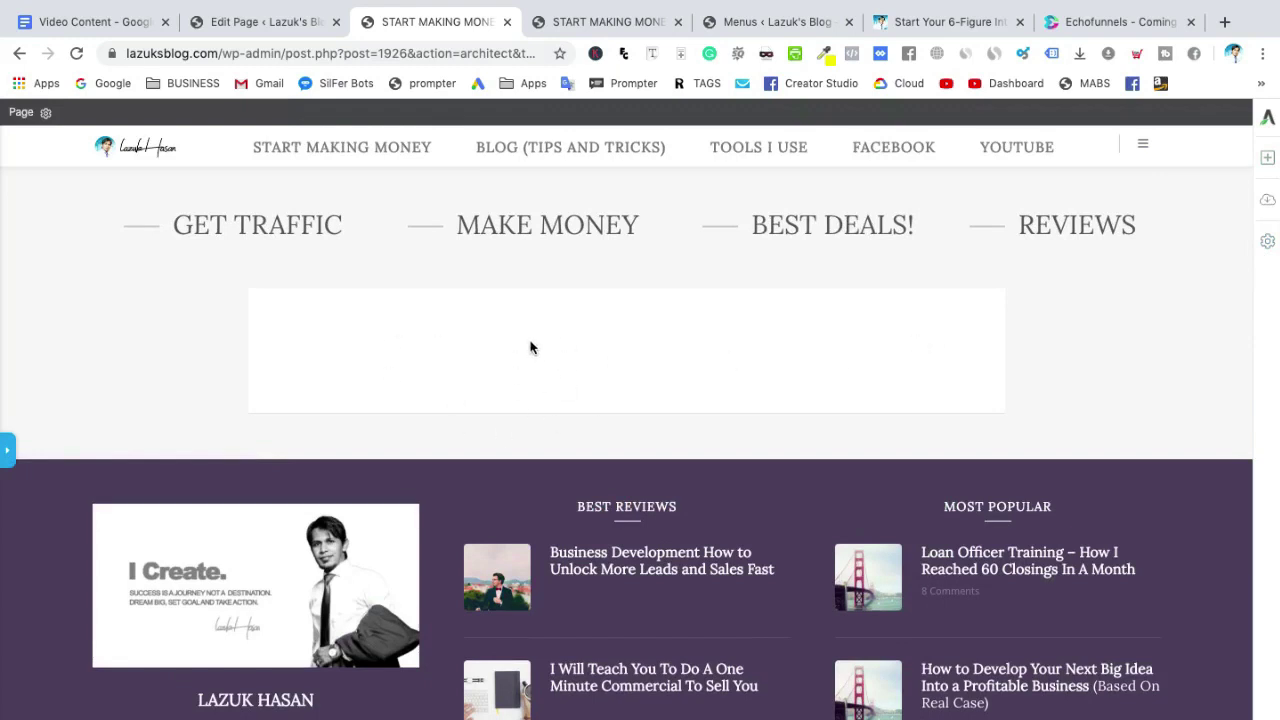
left_click(15, 463)
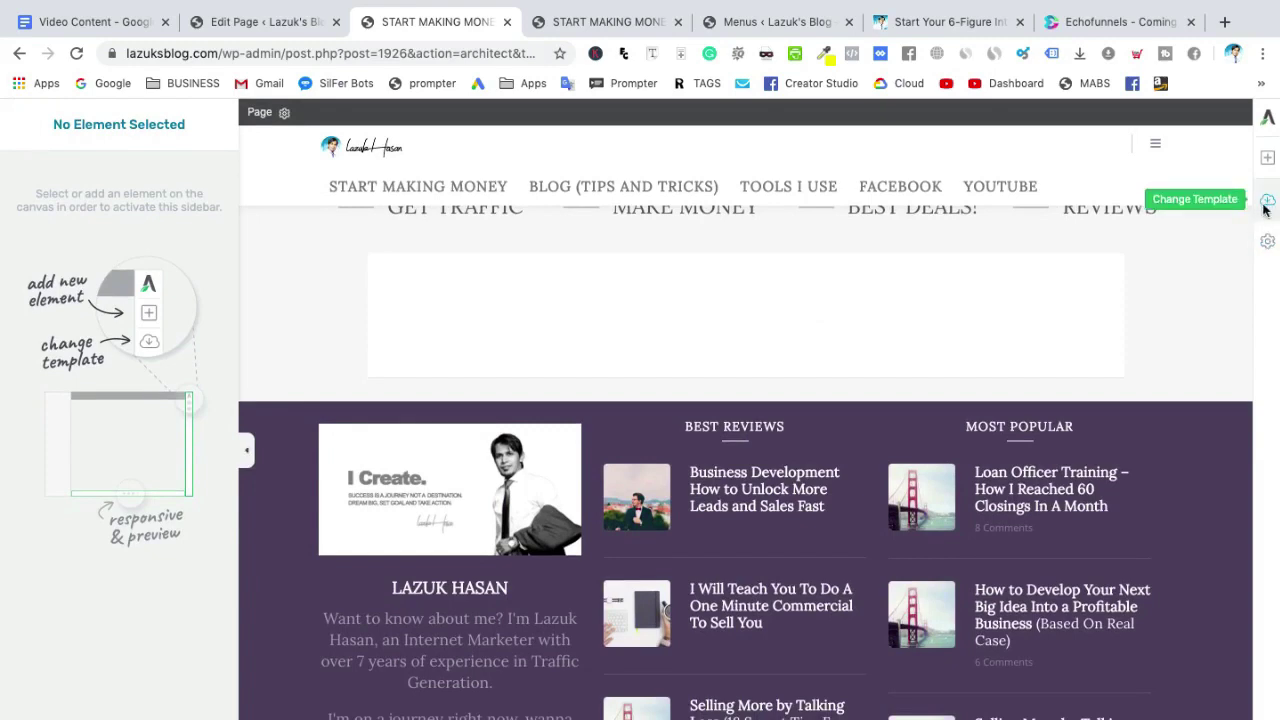
- Browse the default landing page templates and leave the template chooser without applying one
left_click(1265, 205)
scroll(815, 458, "down", 2)
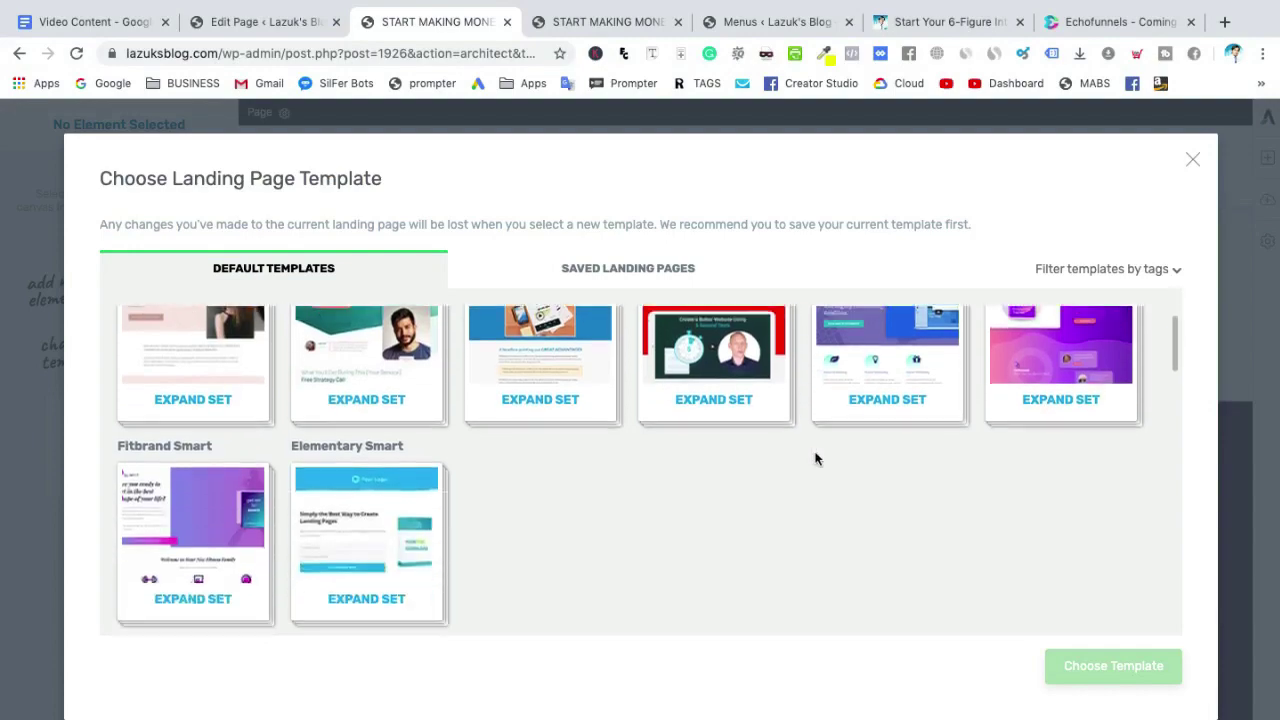
scroll(815, 458, "down", 10)
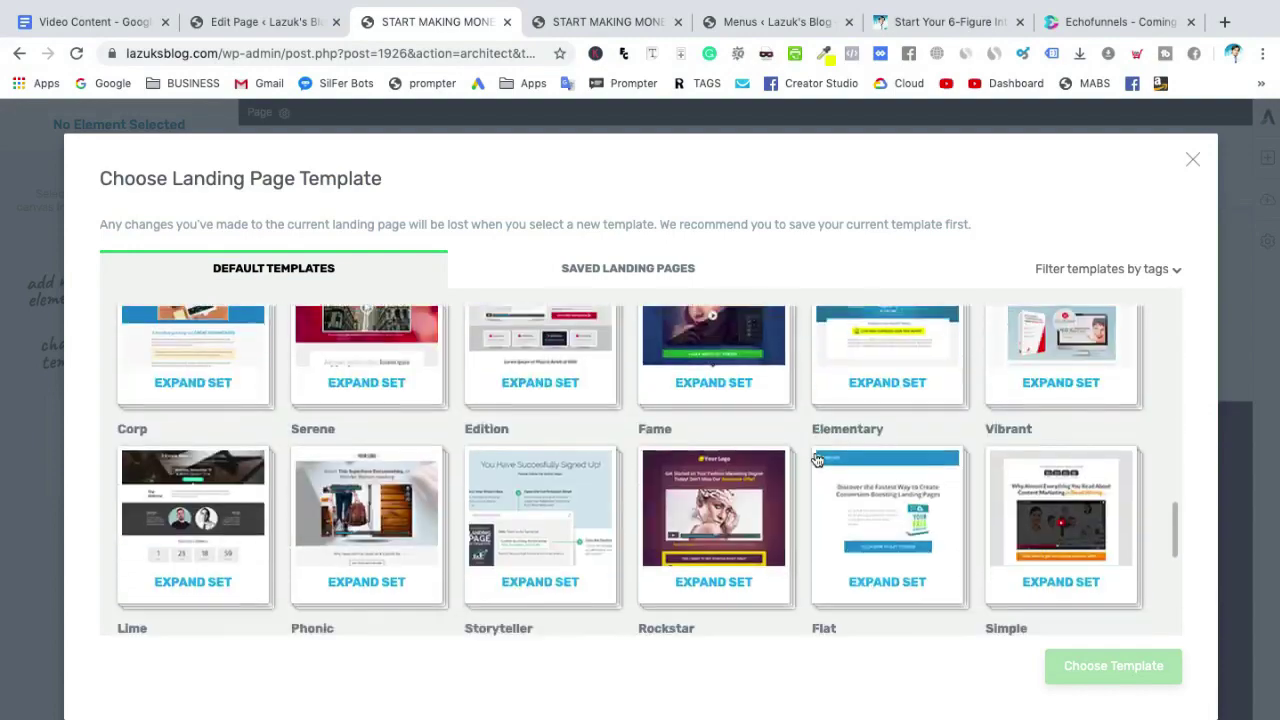
scroll(815, 458, "down", 4)
scroll(815, 458, "up", 6)
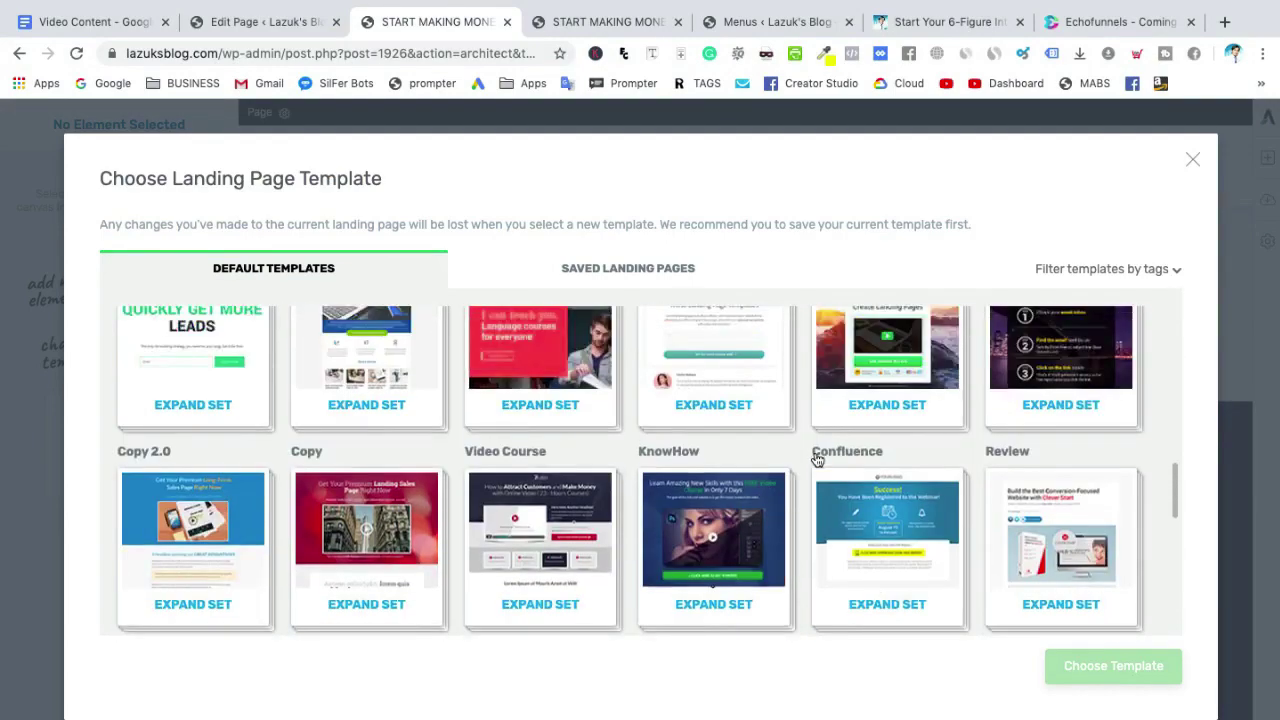
scroll(815, 458, "up", 10)
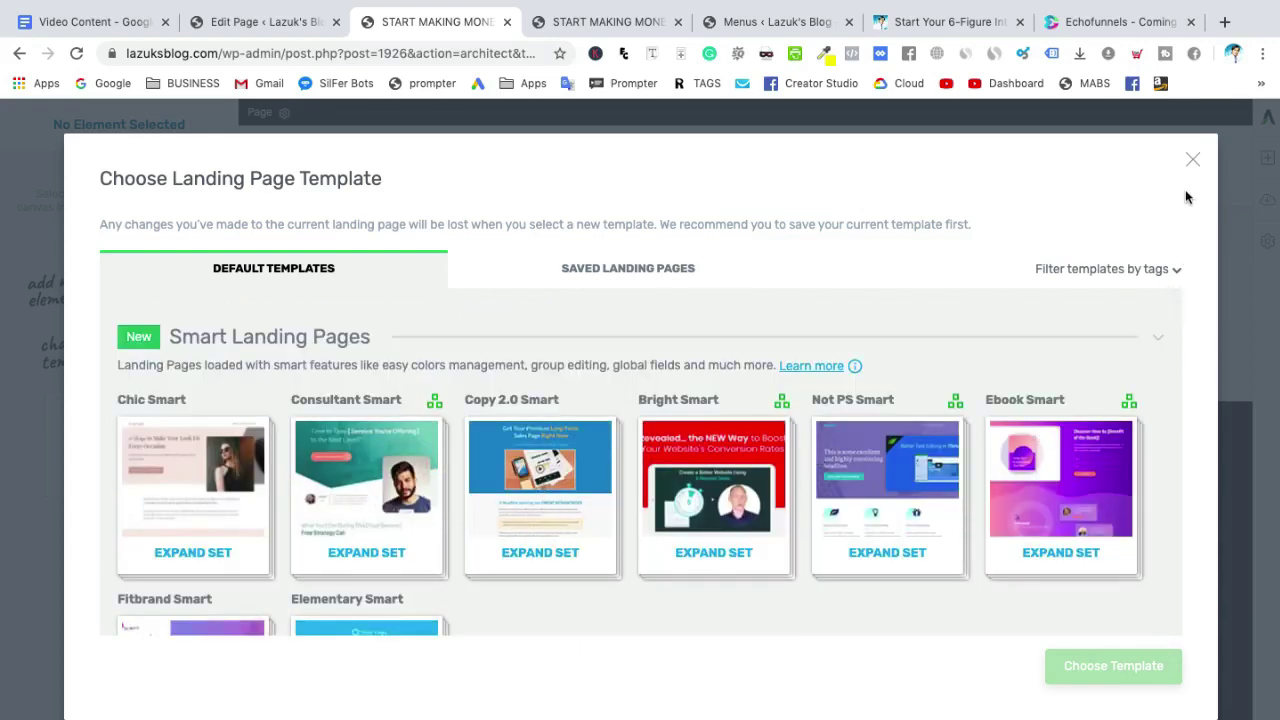
left_click(1194, 162)
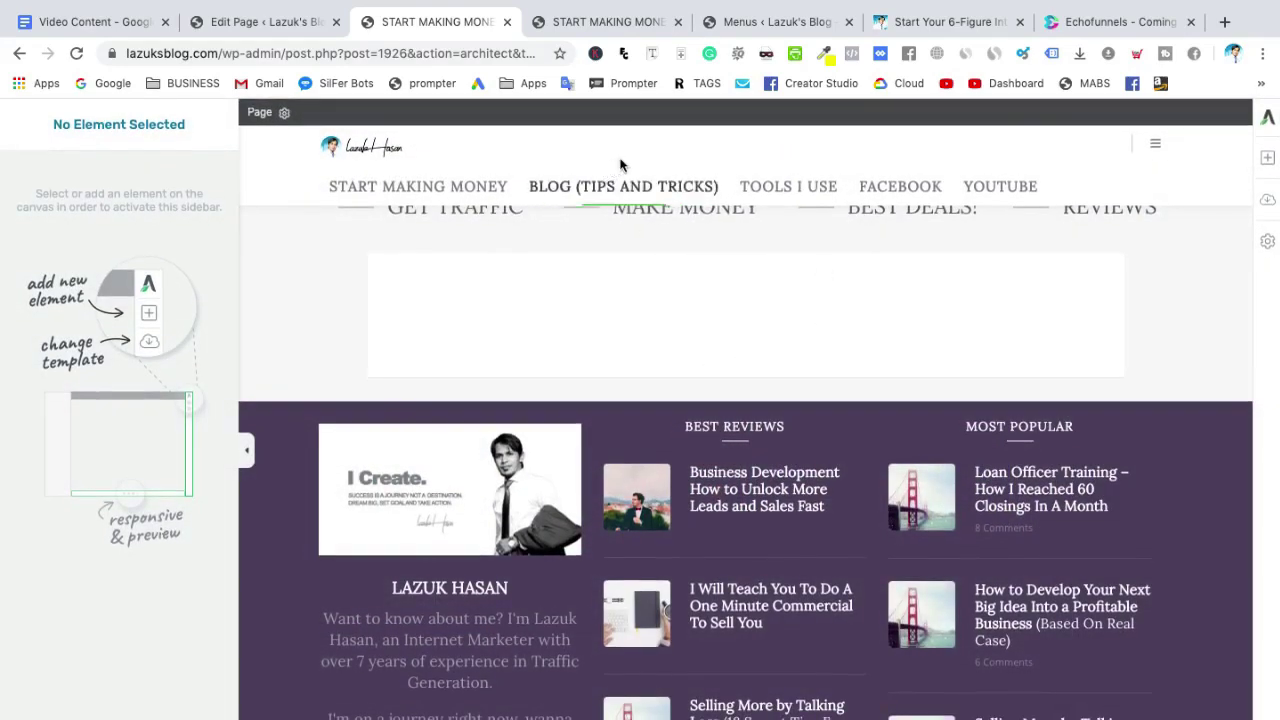
- Add a Background Section element to the empty content area of the START MAKING MONEY page
scroll(866, 618, "down", 5)
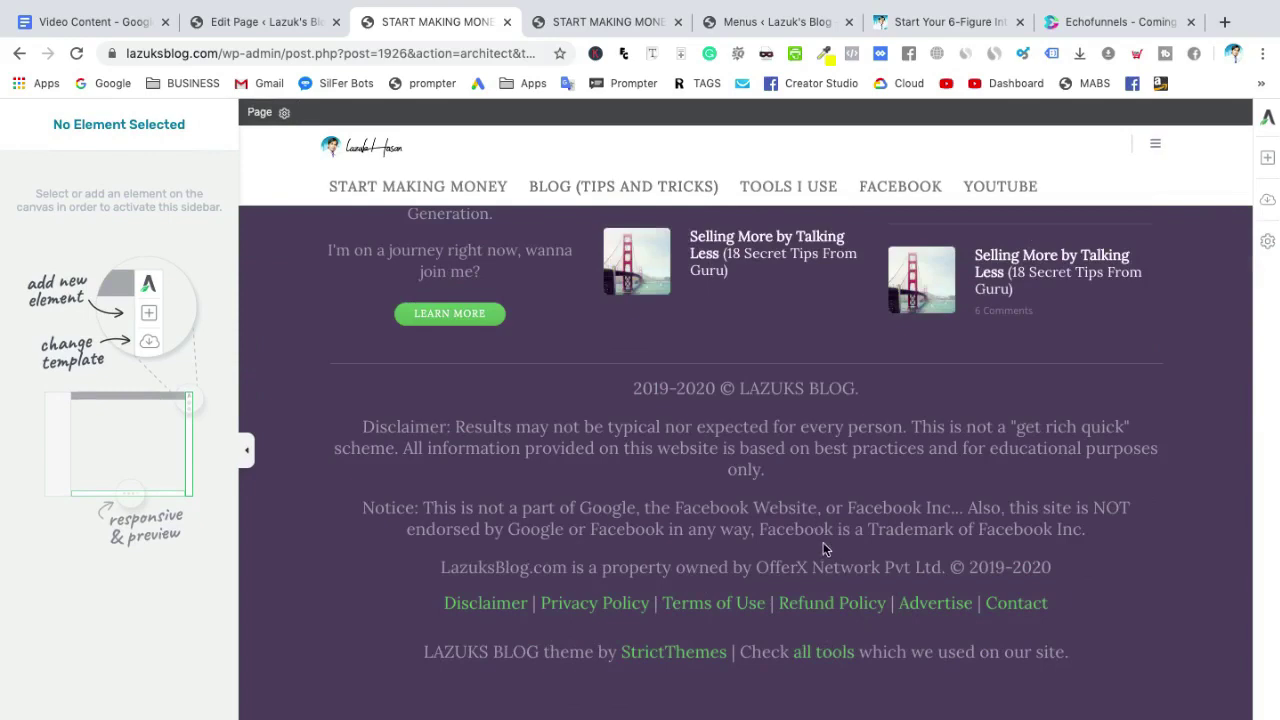
scroll(823, 548, "up", 5)
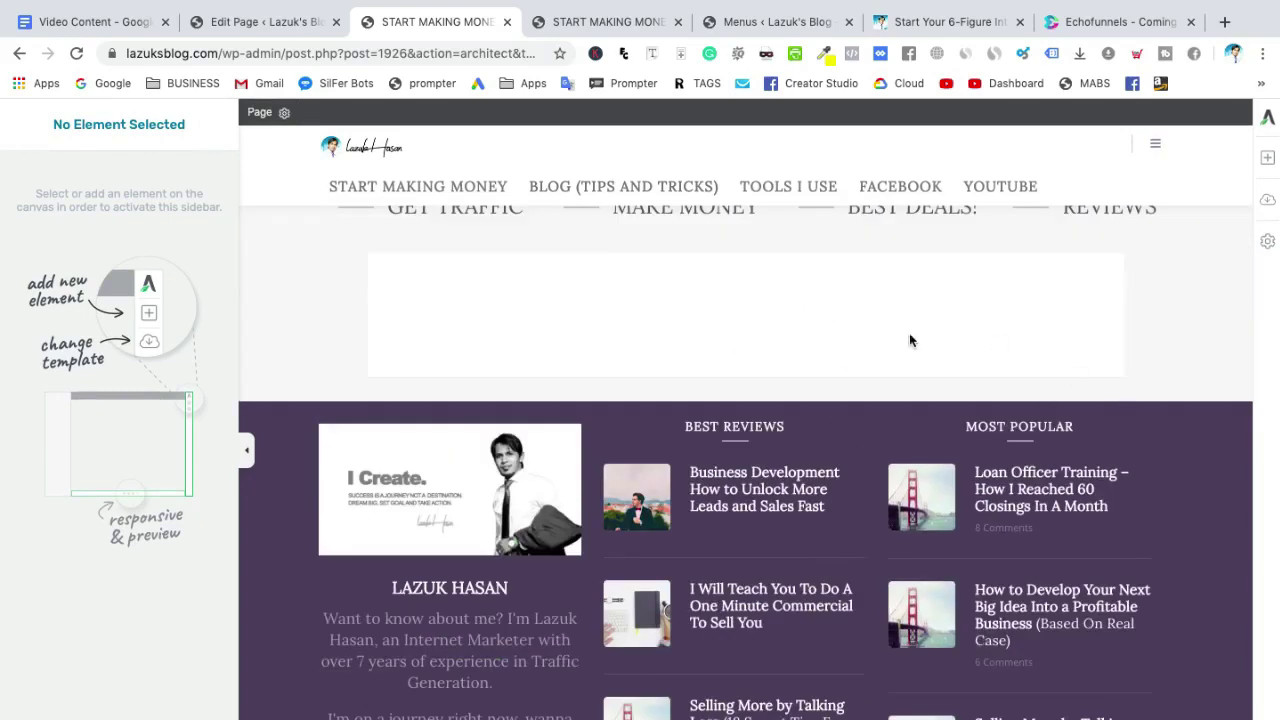
left_click(1267, 158)
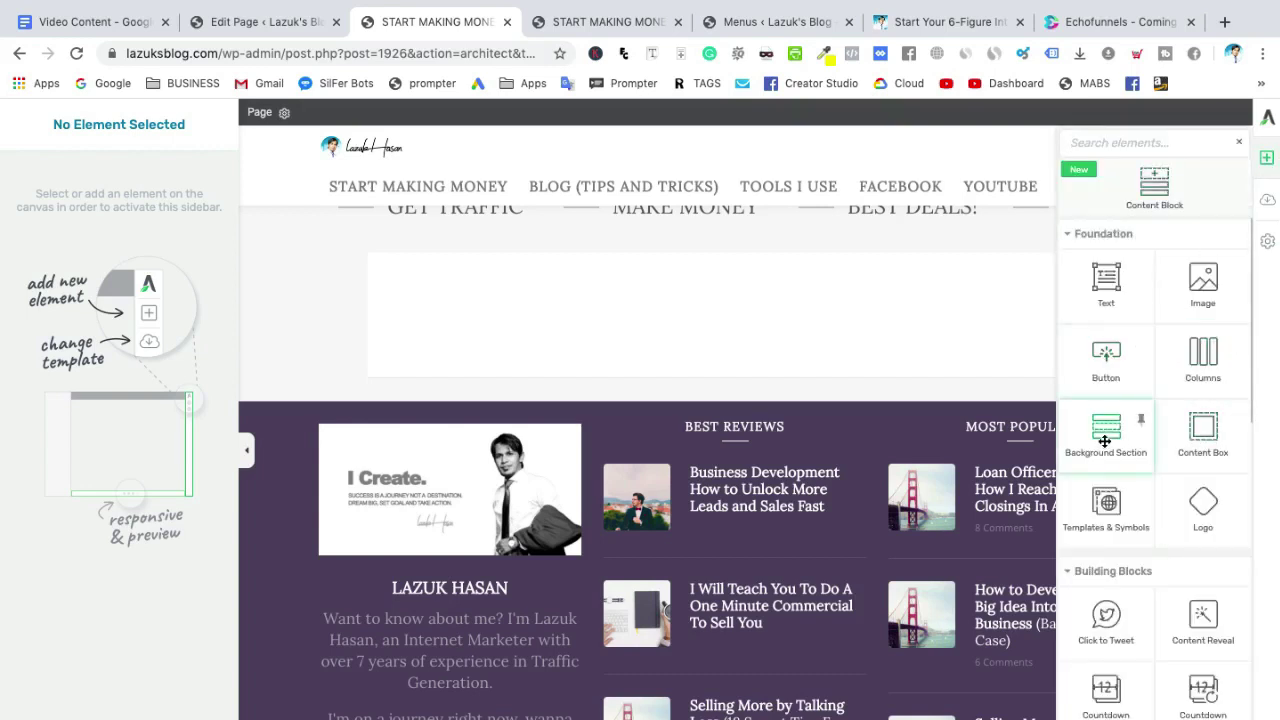
left_click_drag(1104, 440, 849, 349)
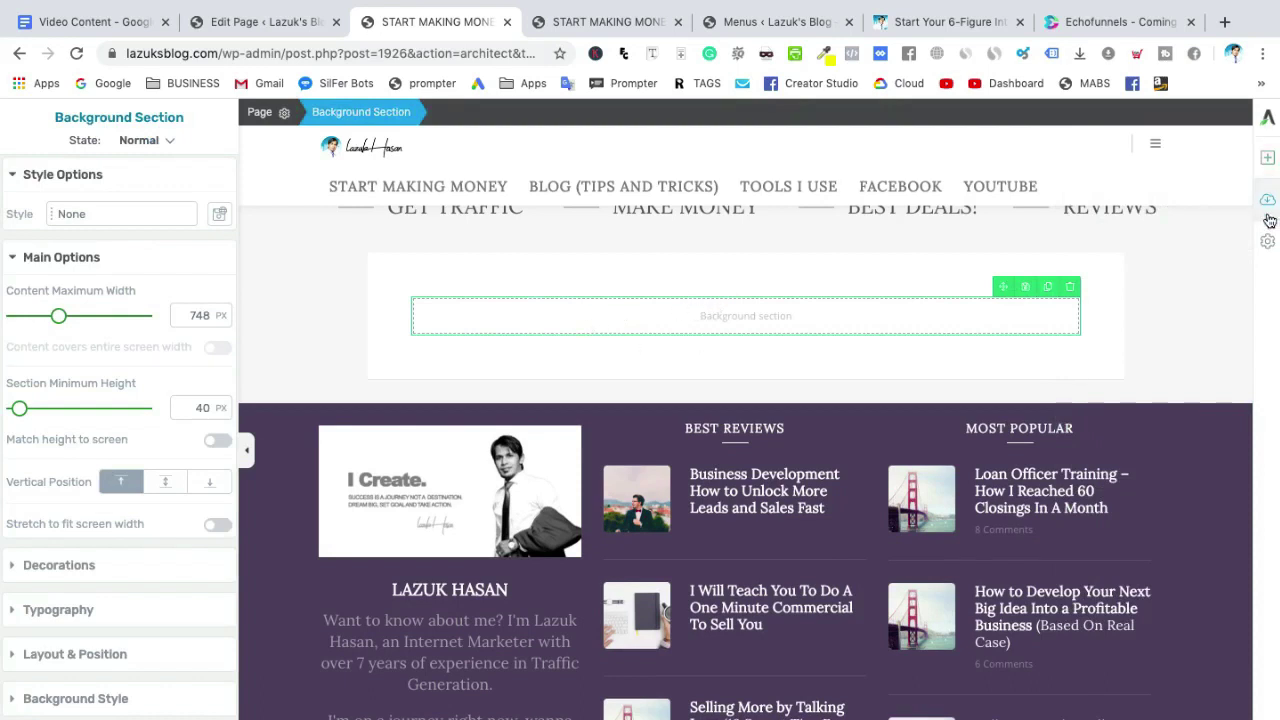
- Add a Text element inside the background section and centre its placeholder text
left_click(1267, 157)
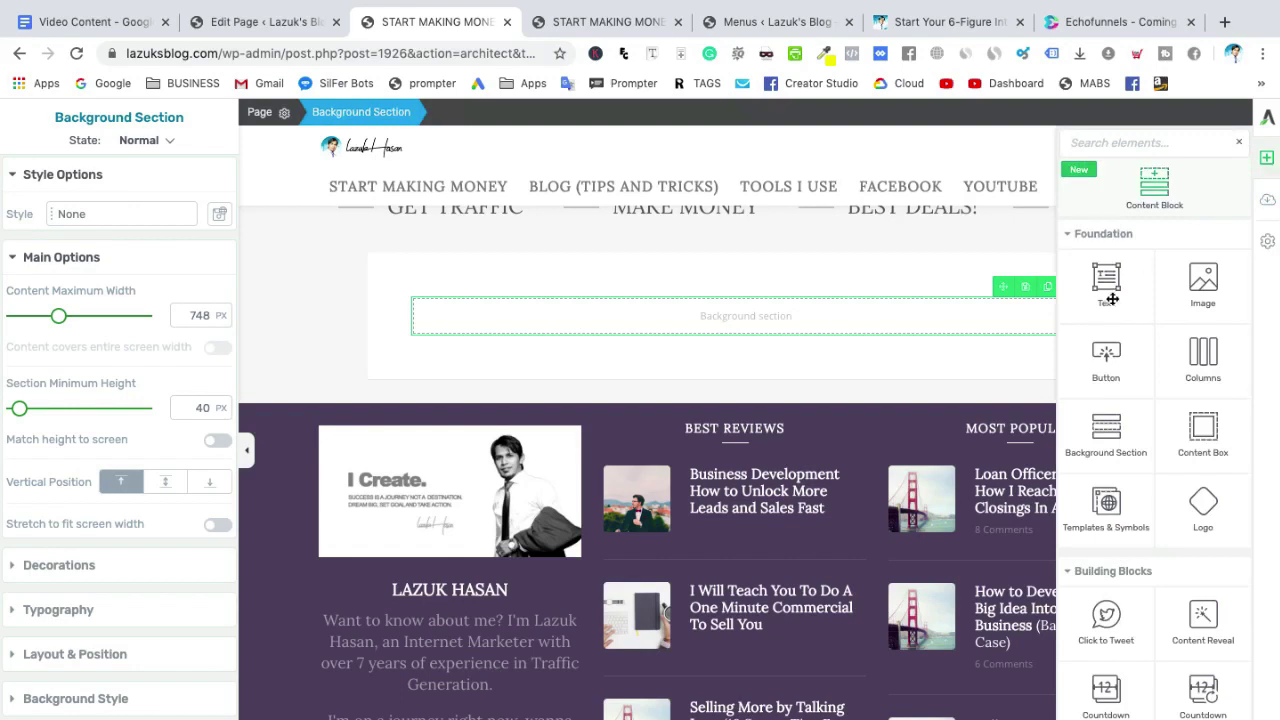
left_click_drag(1112, 298, 729, 311)
left_click(669, 317)
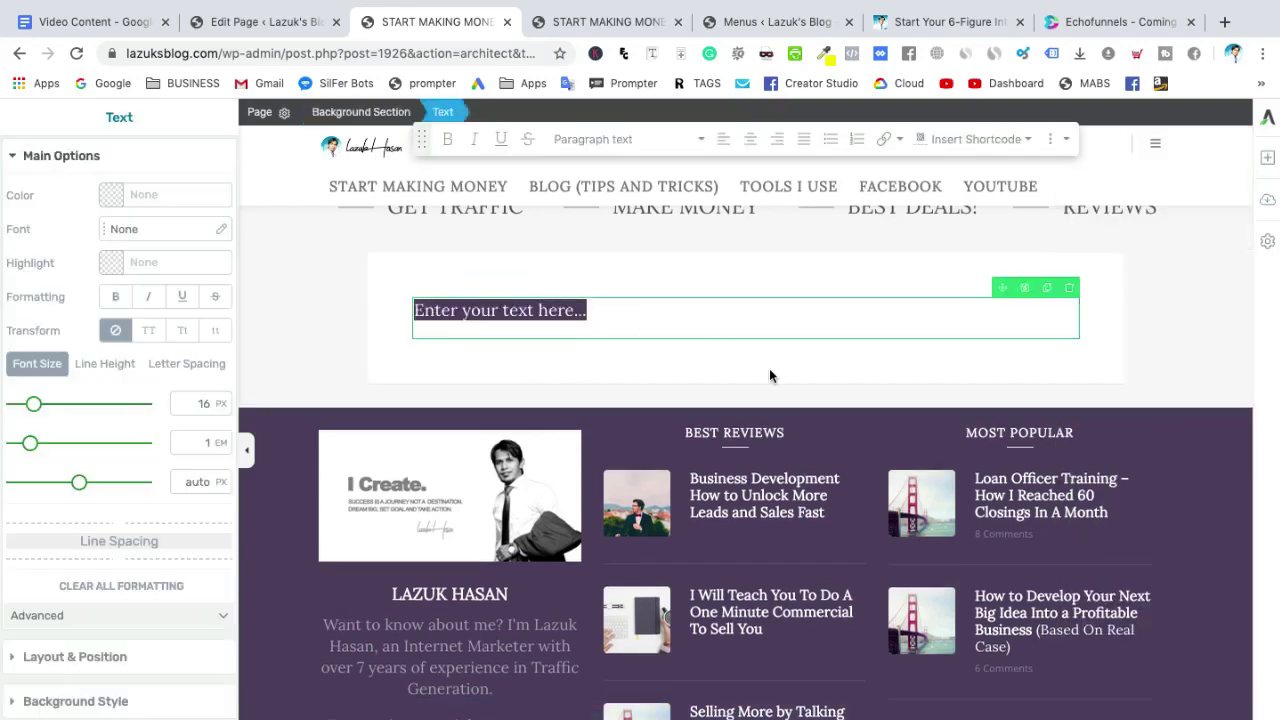
left_click(750, 139)
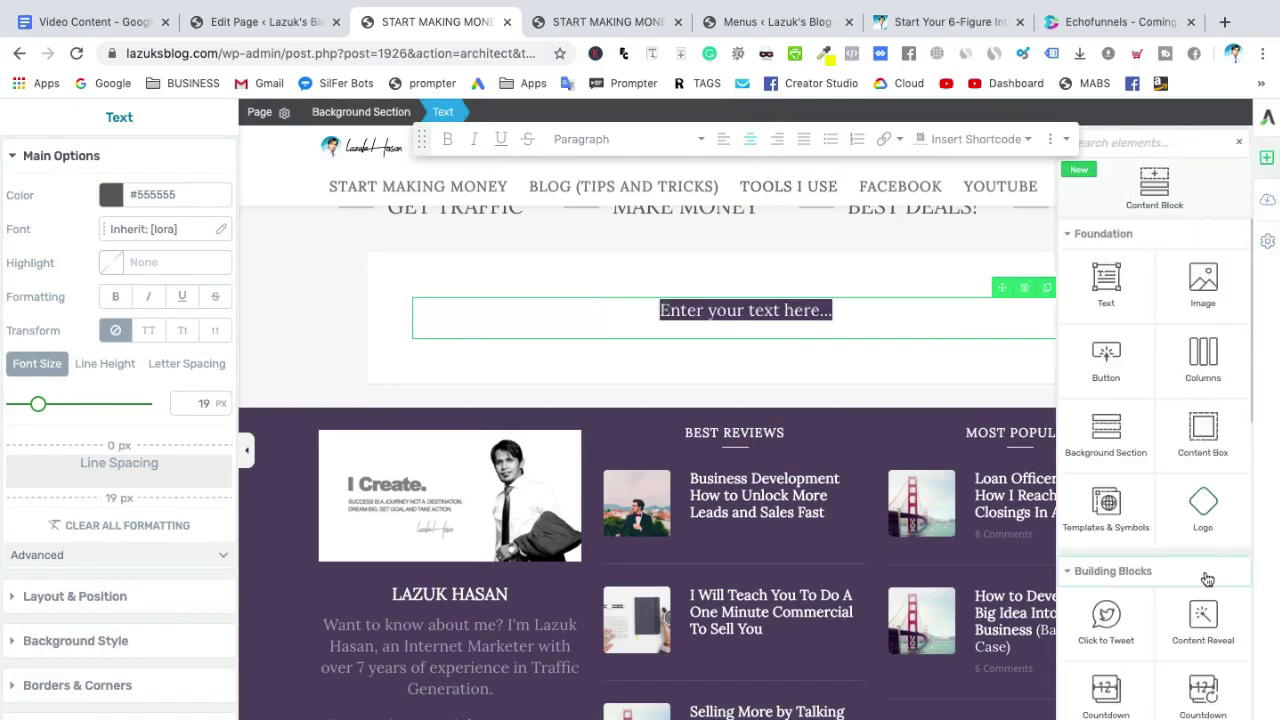
- Add a Video element directly above the background section that holds the placeholder text
scroll(1243, 513, "down", 6)
scroll(1206, 572, "down", 4)
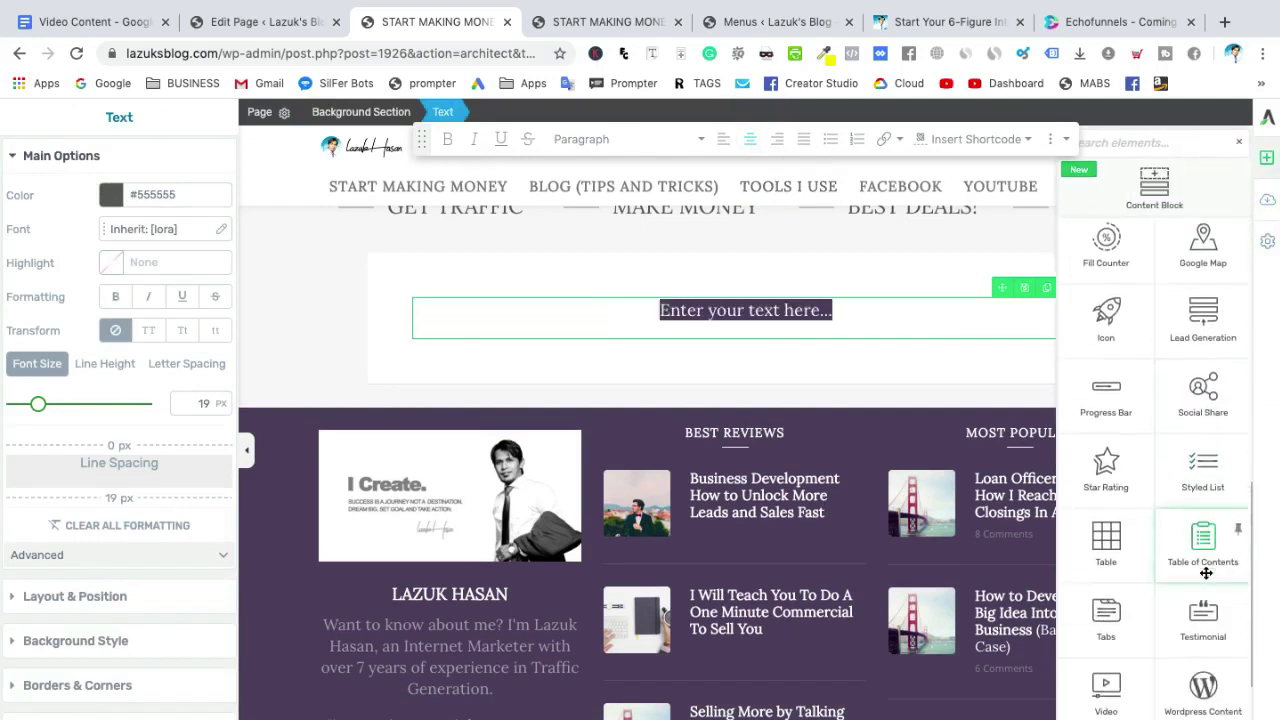
left_click_drag(1106, 606, 735, 308)
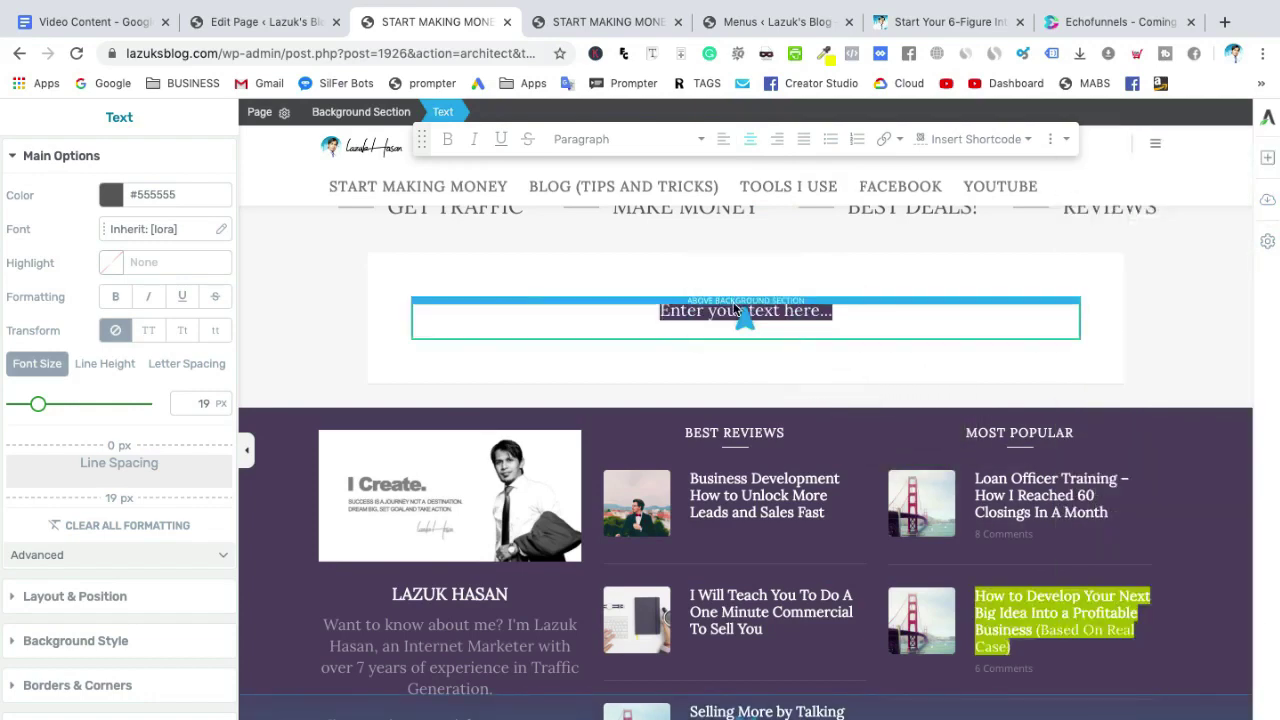
left_click(764, 363)
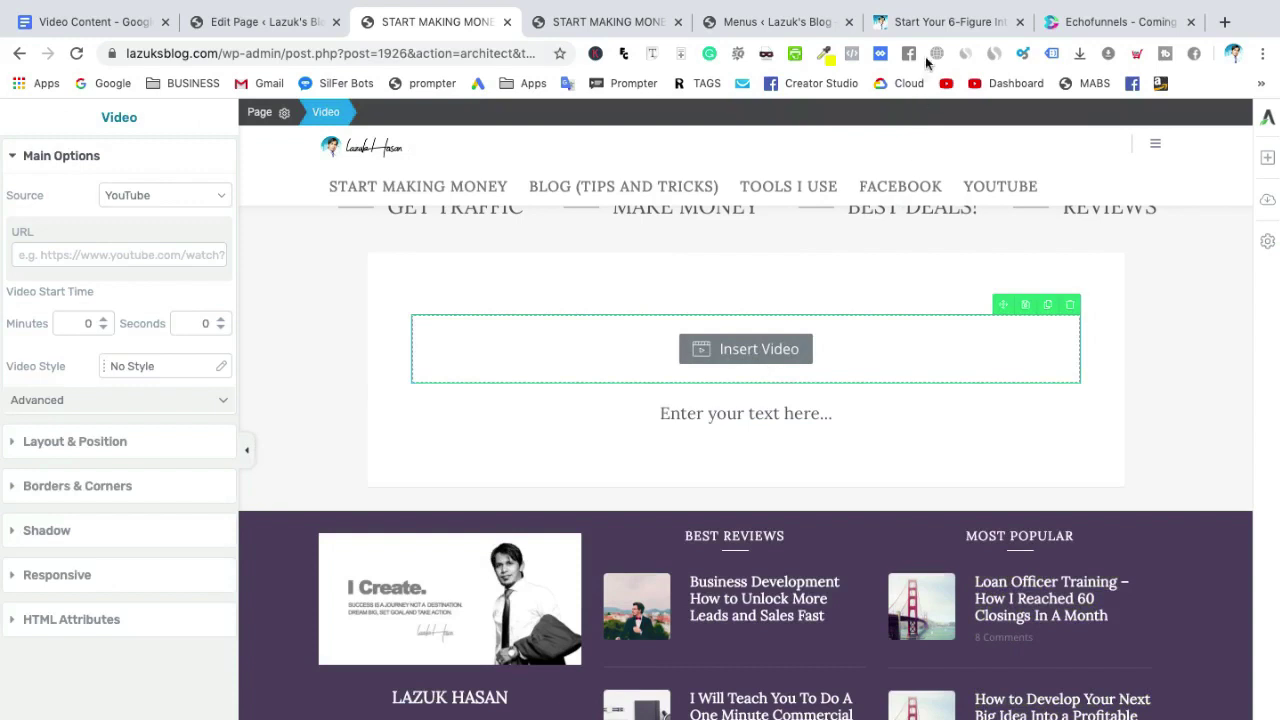
left_click(952, 22)
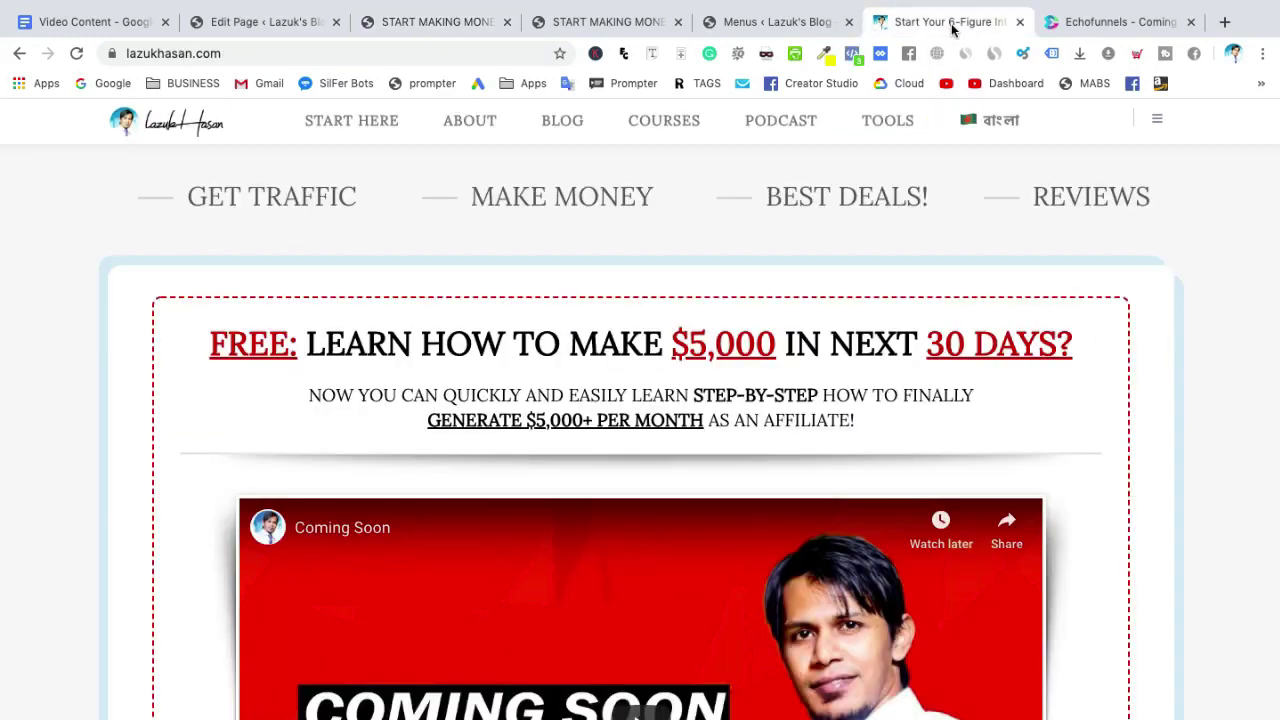
right_click(691, 657)
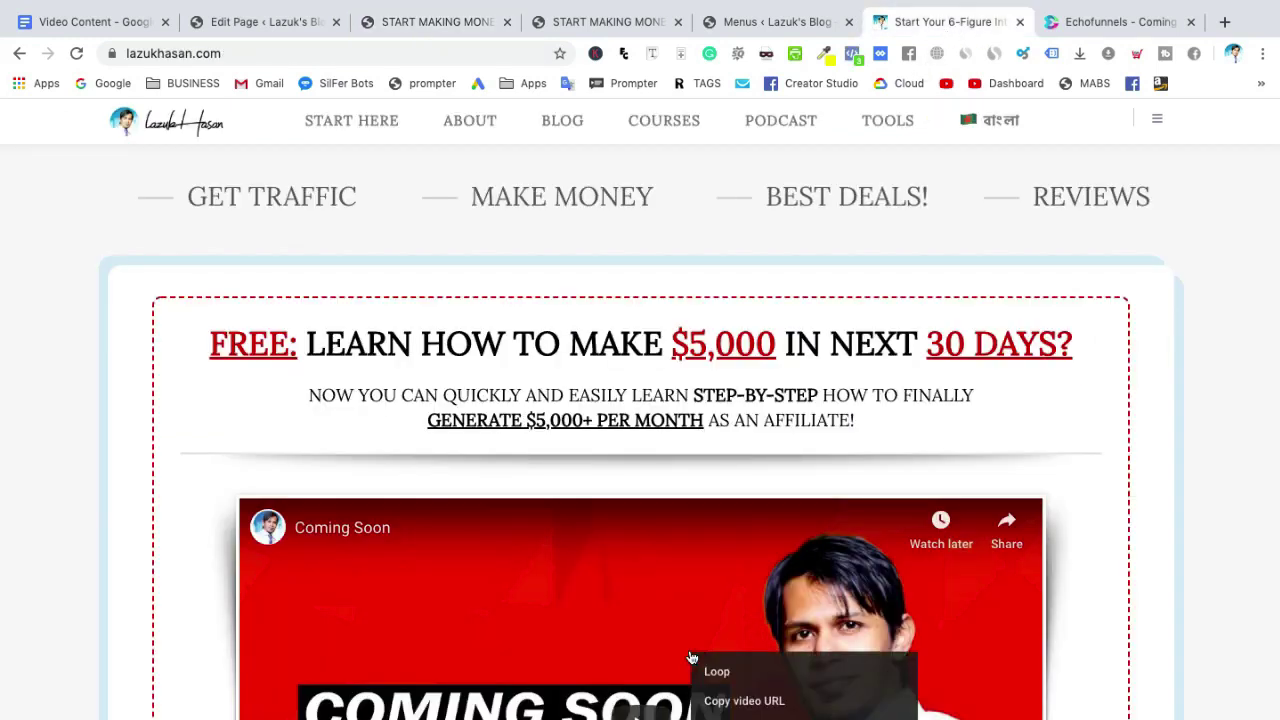
left_click(769, 703)
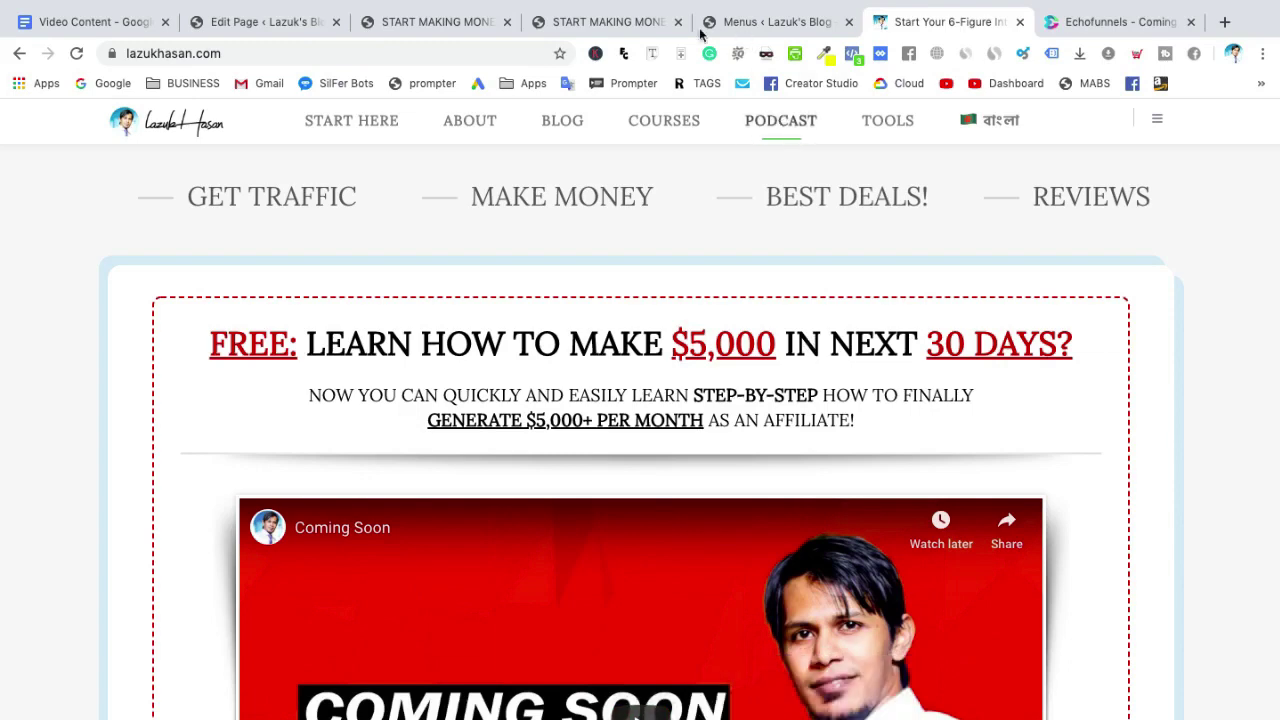
left_click(573, 22)
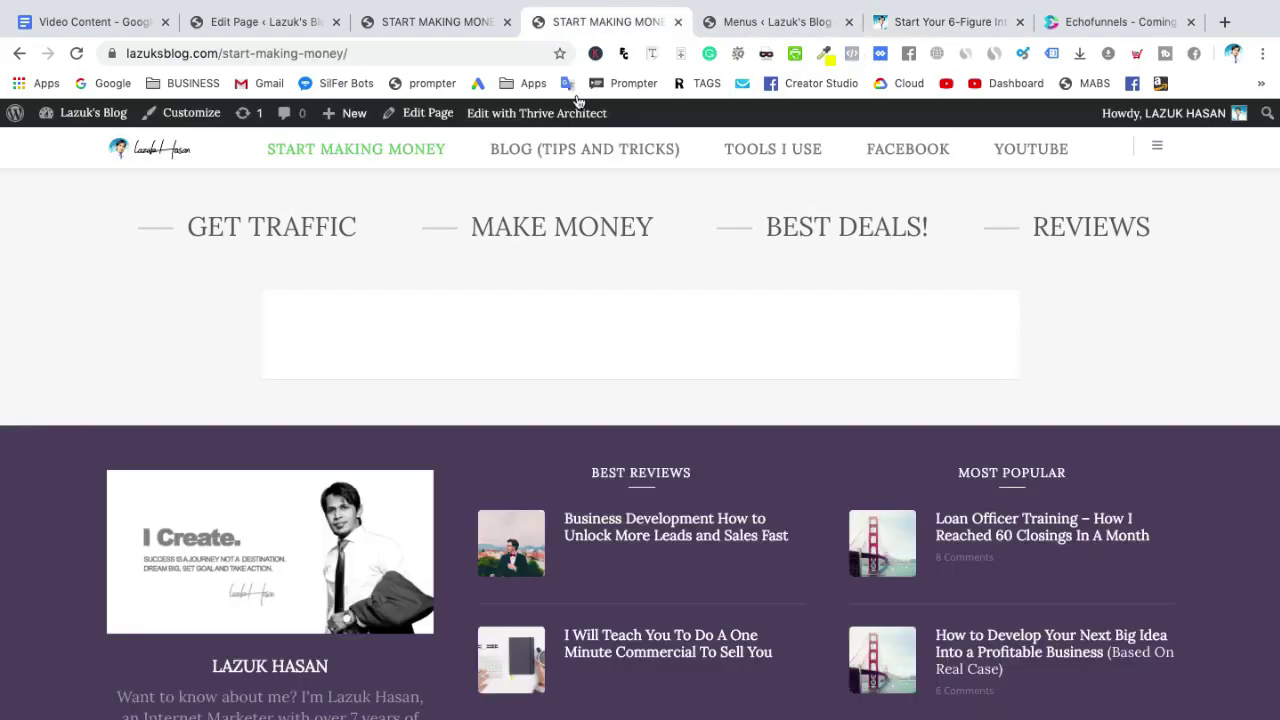
left_click(420, 22)
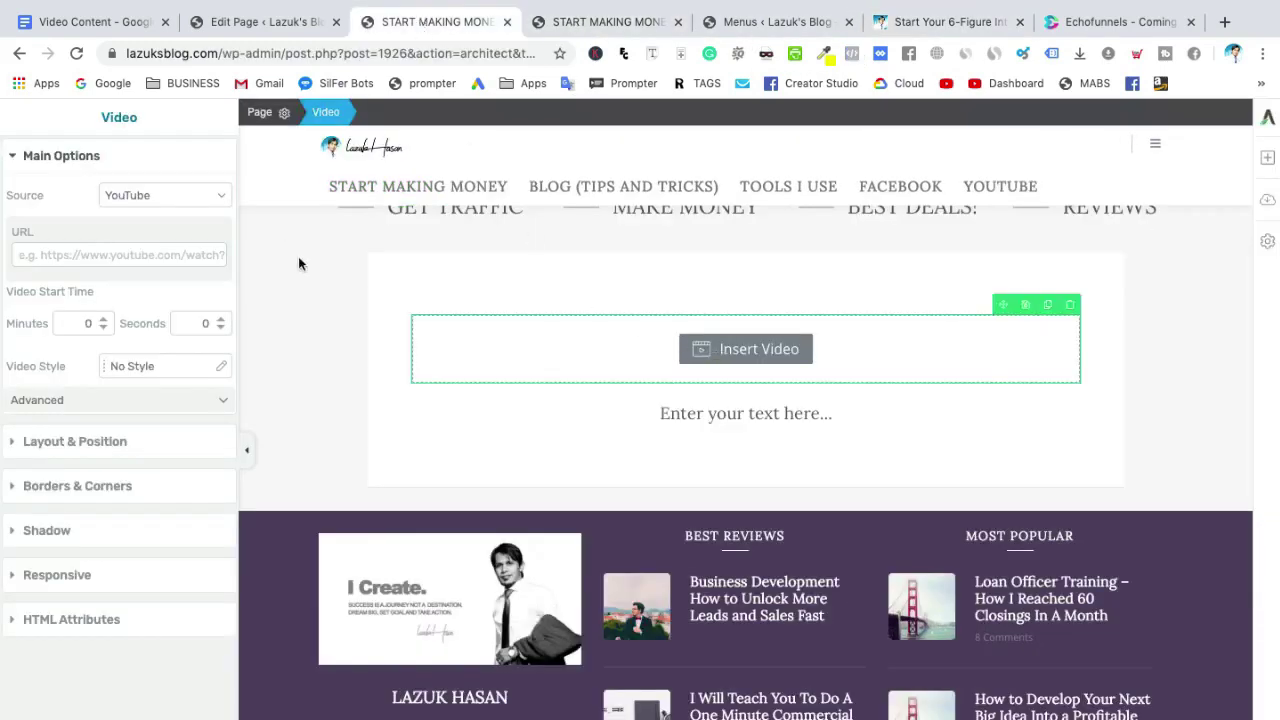
left_click(195, 254)
type("https://youtu.be/Jk_rK7lUejQ")
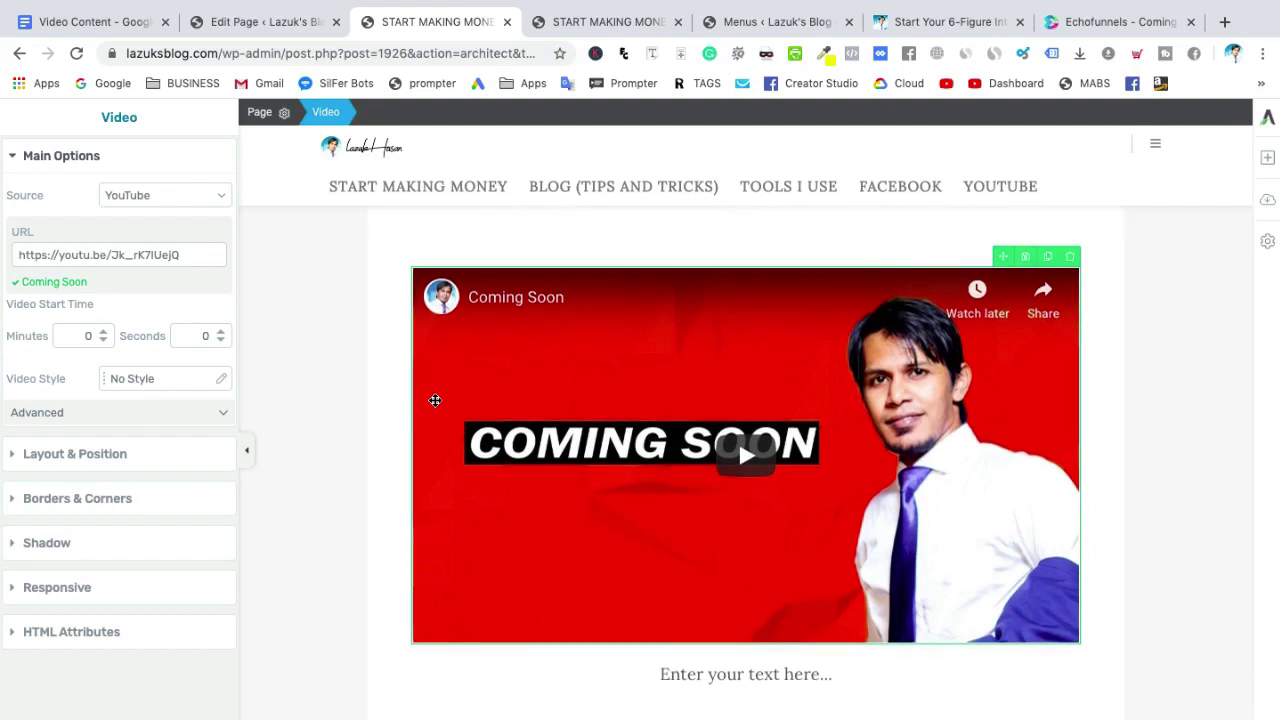
- Apply the Lifted Style 6 video style to the Coming Soon video and save the page
left_click(157, 370)
scroll(170, 519, "down", 10)
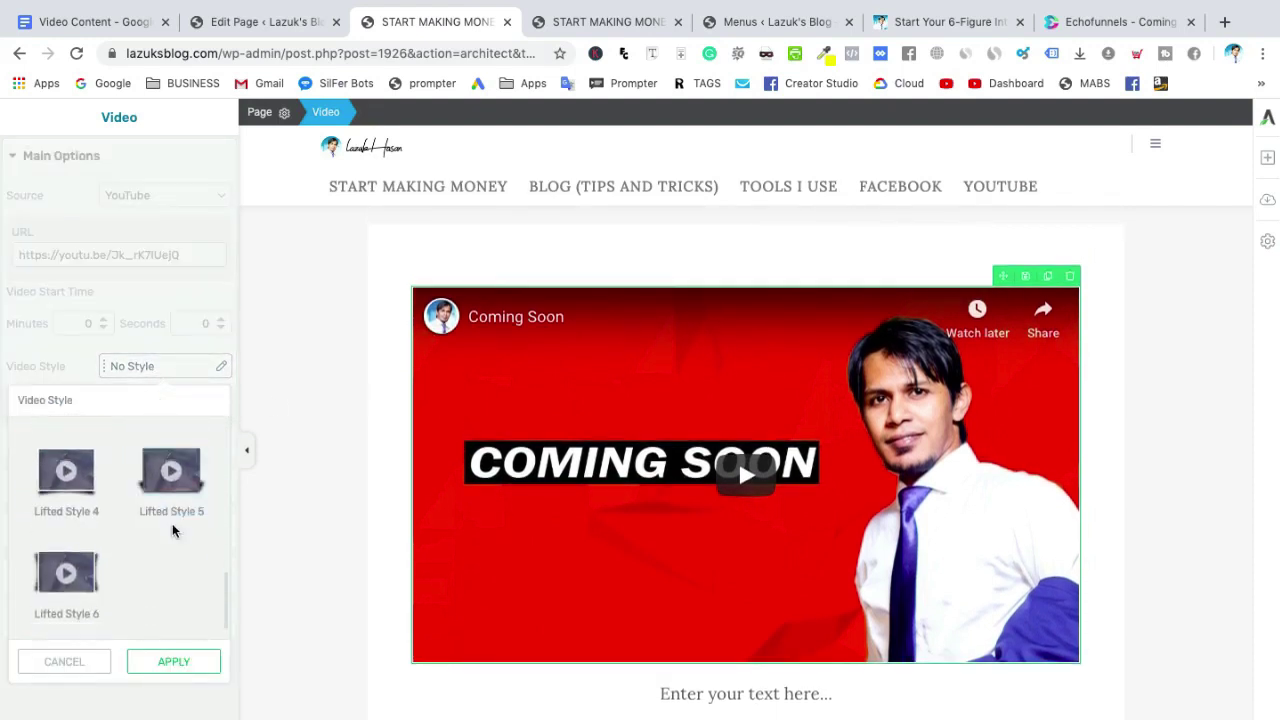
left_click(71, 570)
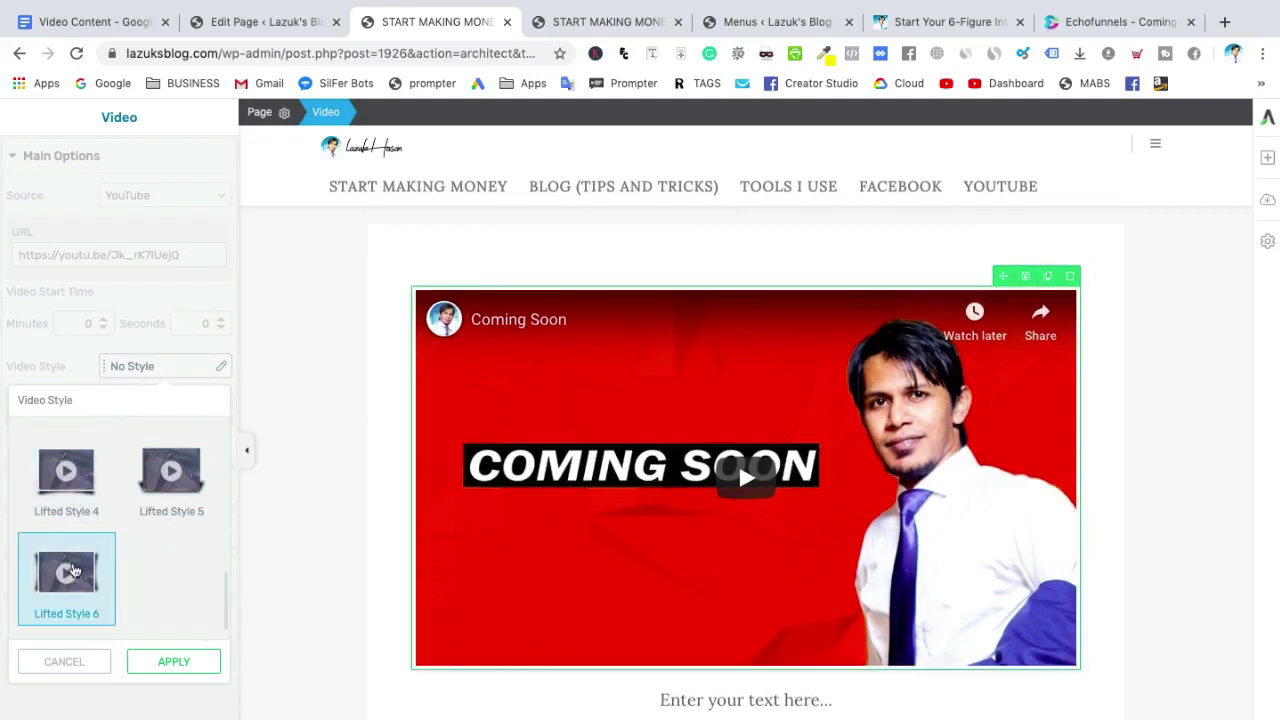
left_click(78, 498)
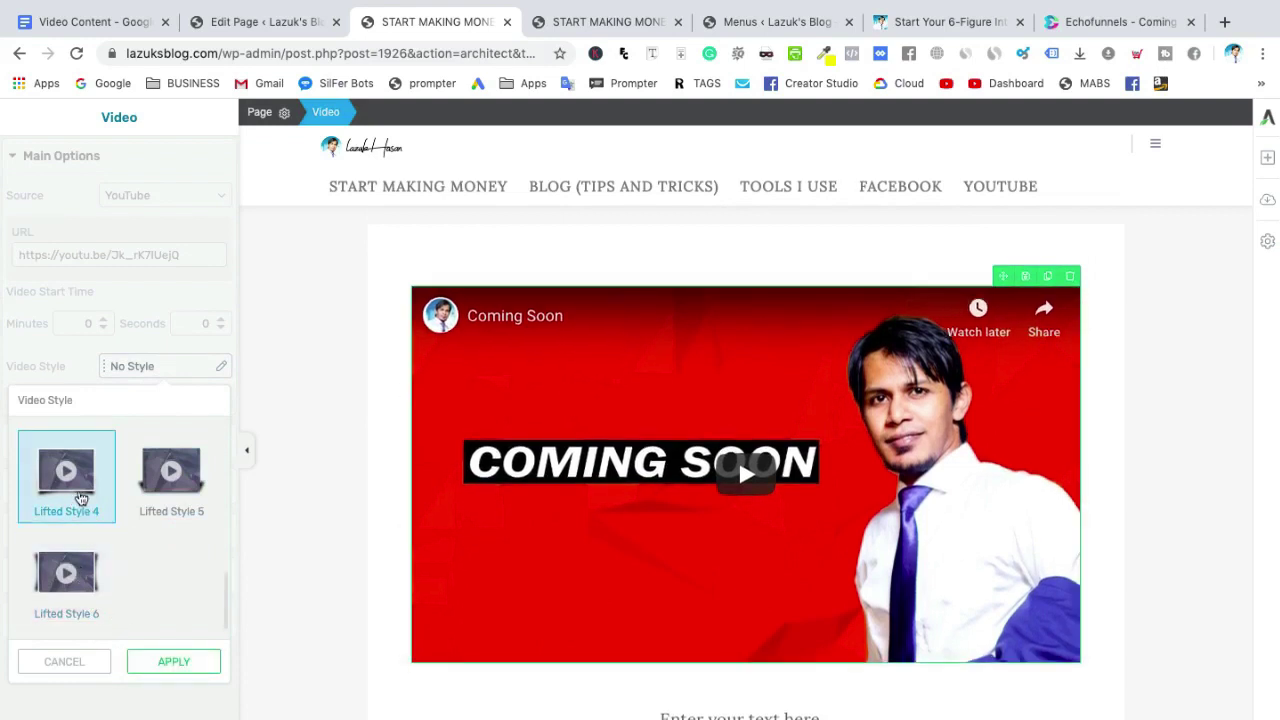
left_click(92, 566)
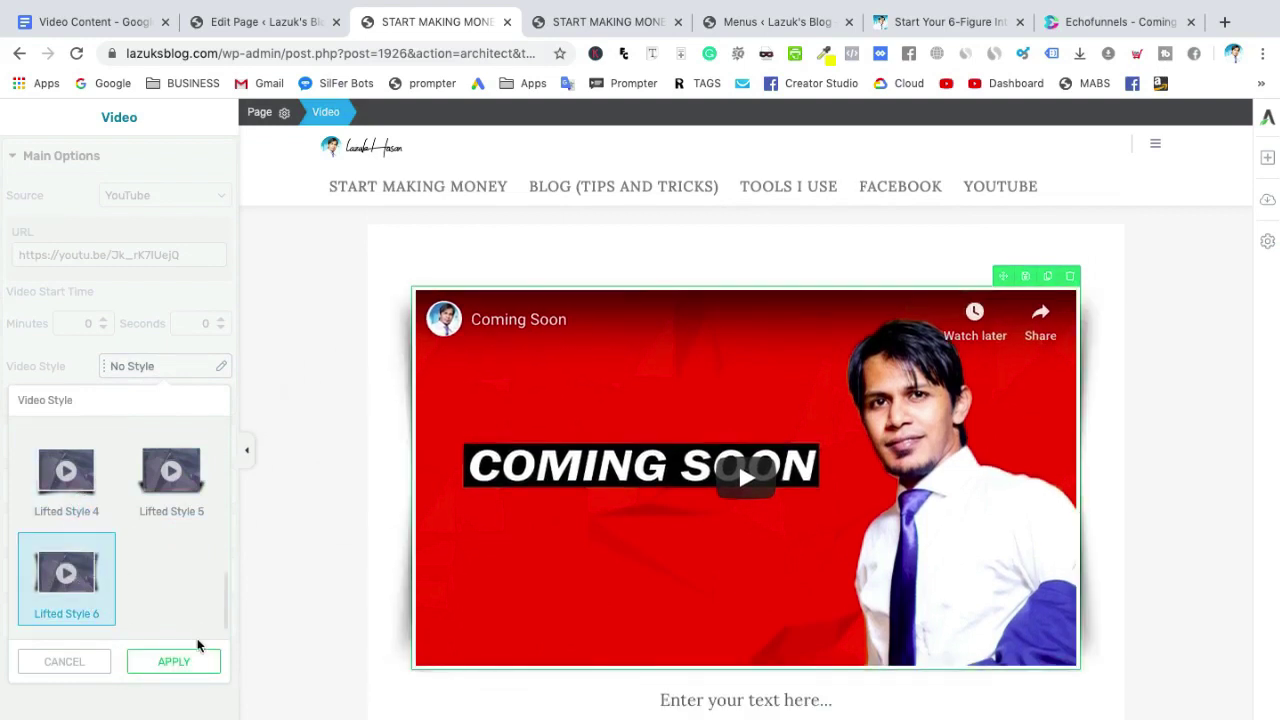
left_click(174, 662)
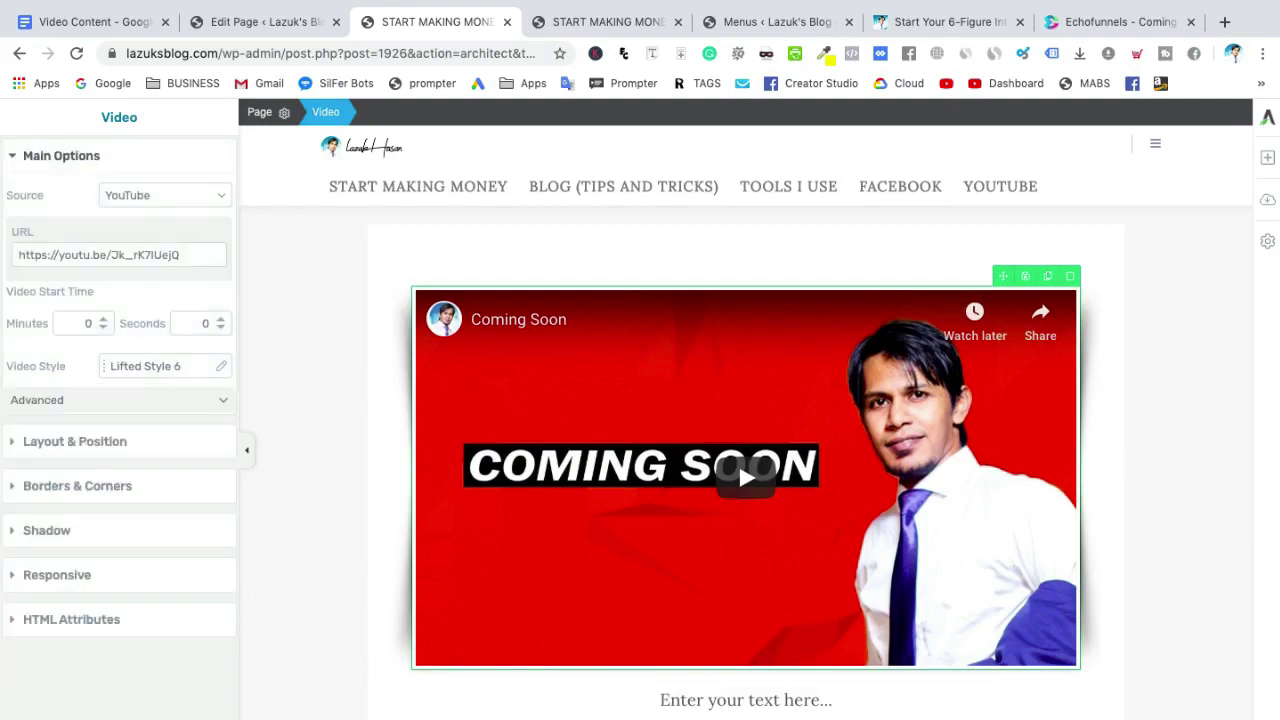
key("ctrl+s")
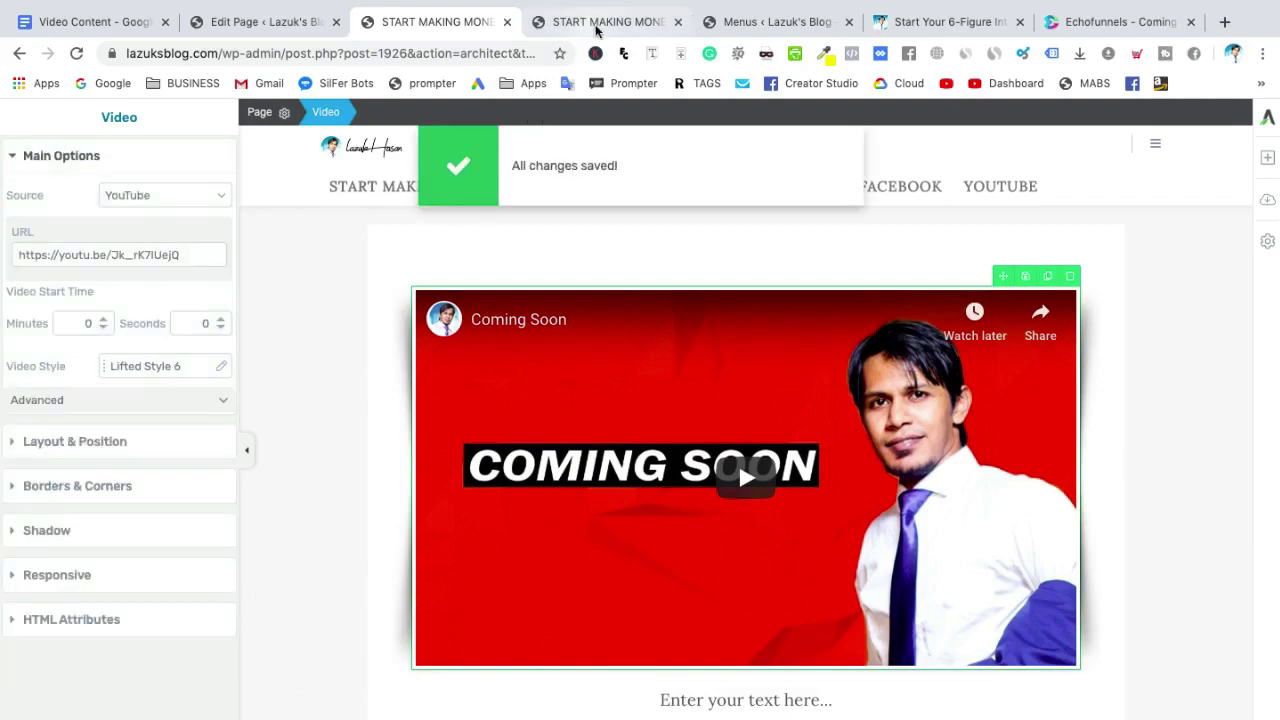
- Reload the live START MAKING MONEY page and examine how the video and placeholder text are laid out
left_click(603, 28)
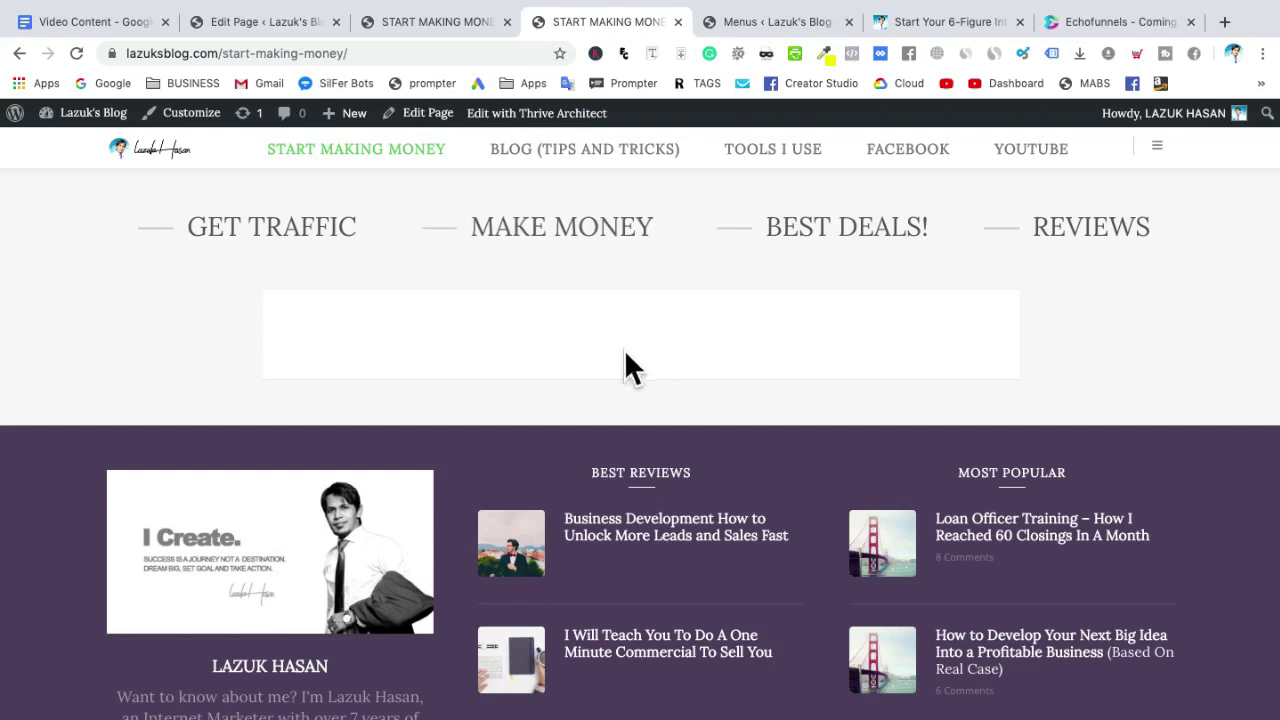
left_click(345, 163)
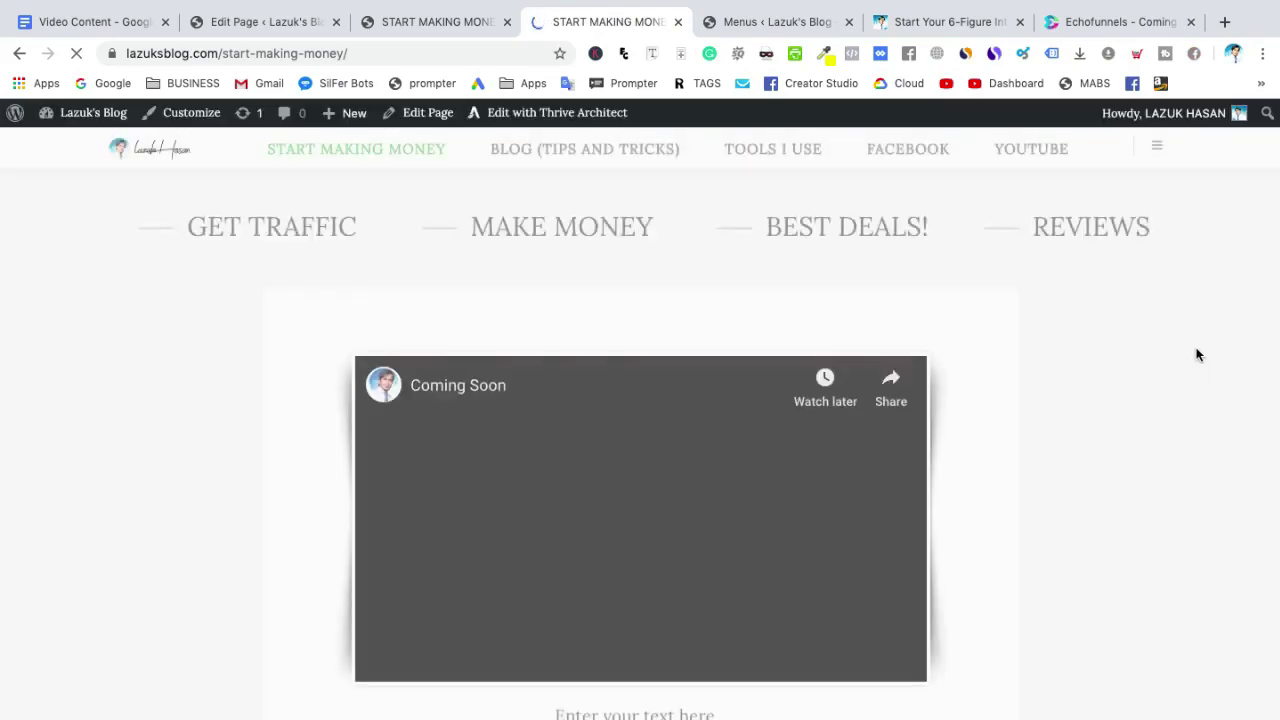
scroll(1182, 428, "down", 5)
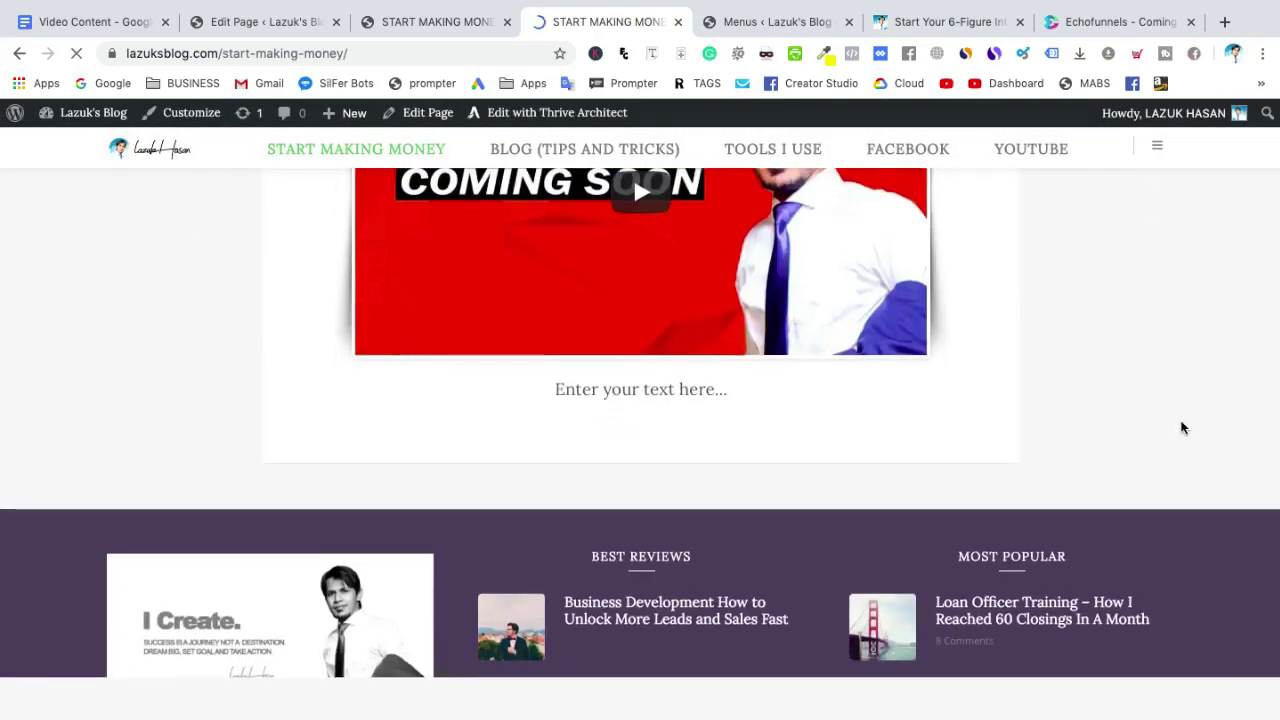
scroll(1182, 428, "up", 5)
scroll(1182, 428, "down", 8)
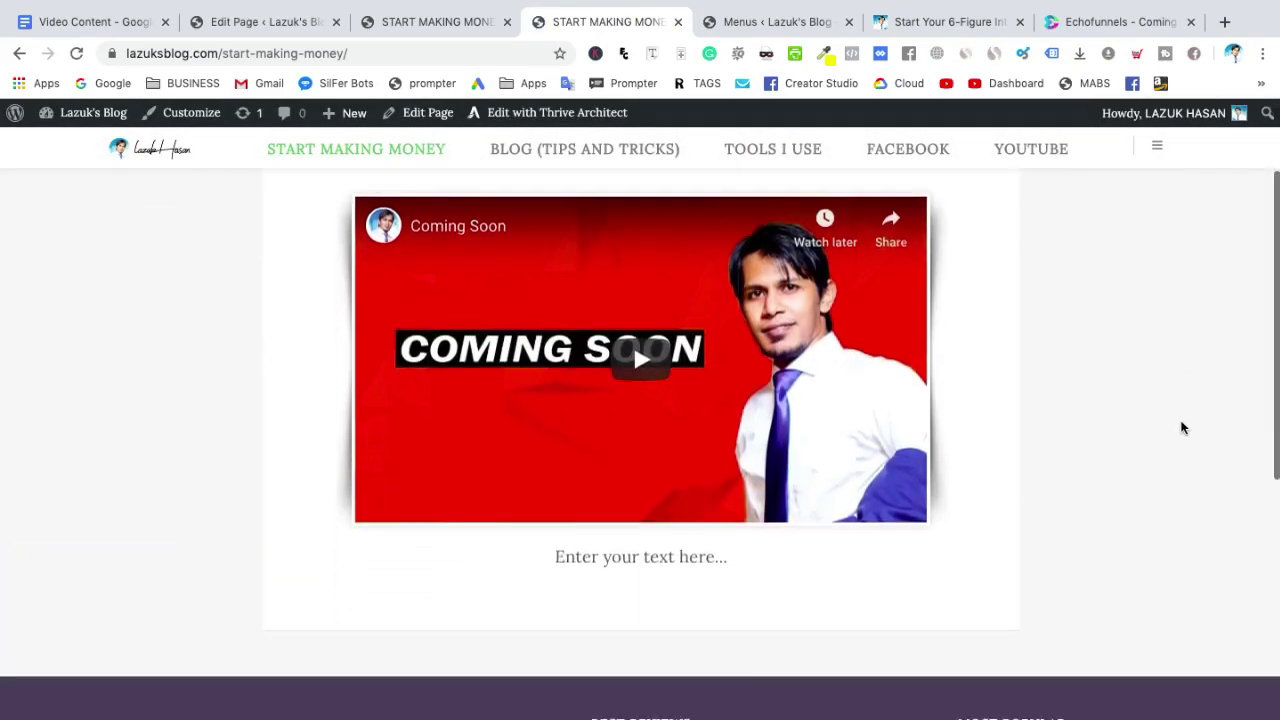
scroll(1182, 428, "up", 3)
scroll(1182, 428, "up", 5)
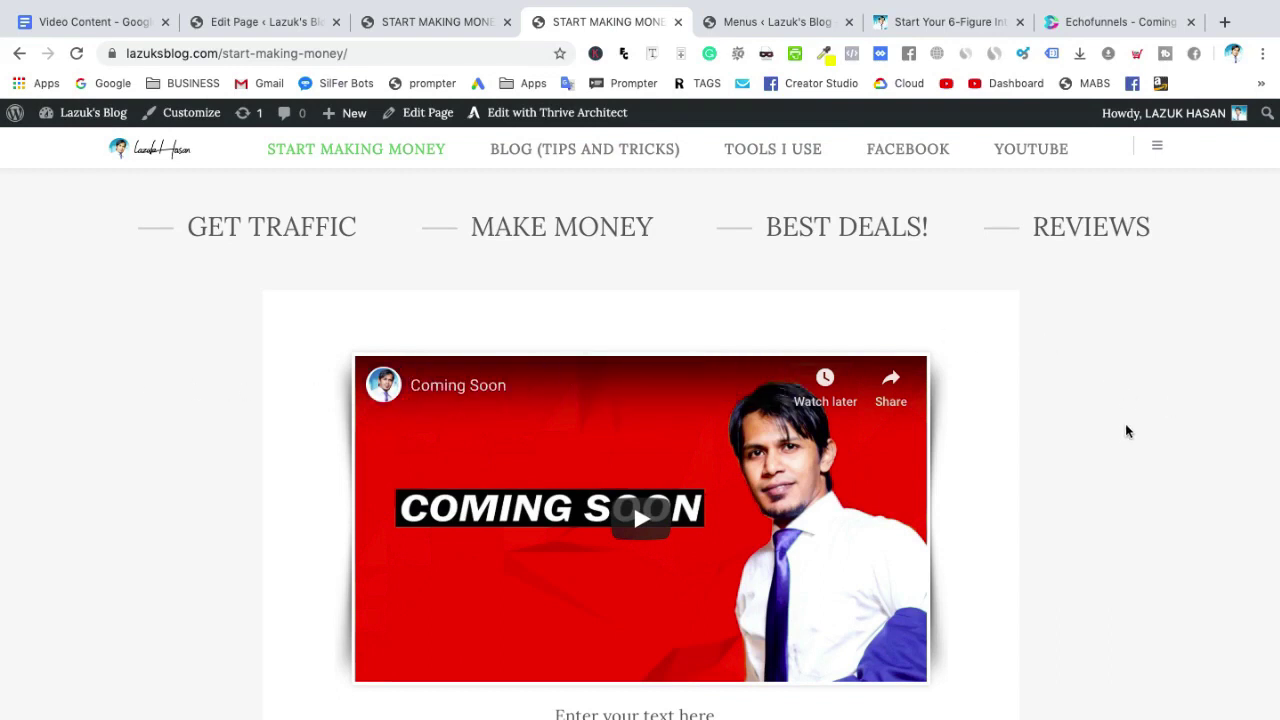
scroll(1126, 431, "down", 3)
scroll(1126, 431, "up", 3)
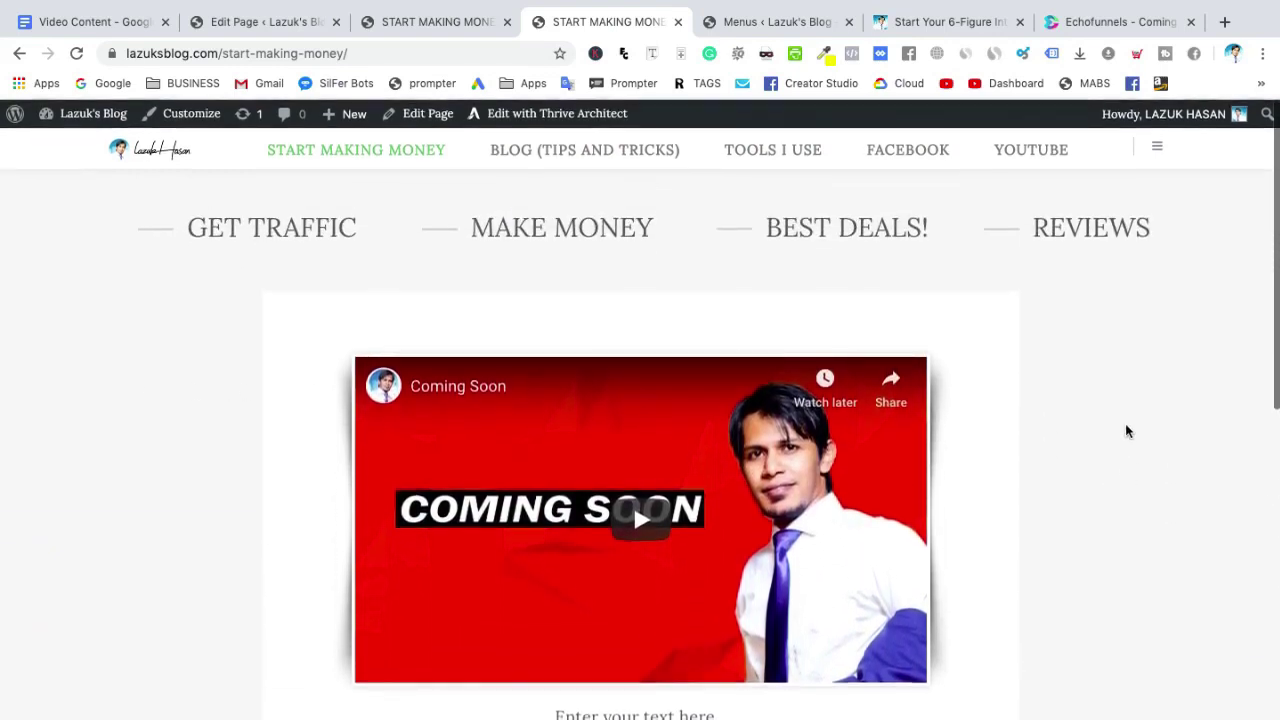
scroll(1126, 431, "down", 5)
scroll(1126, 431, "up", 5)
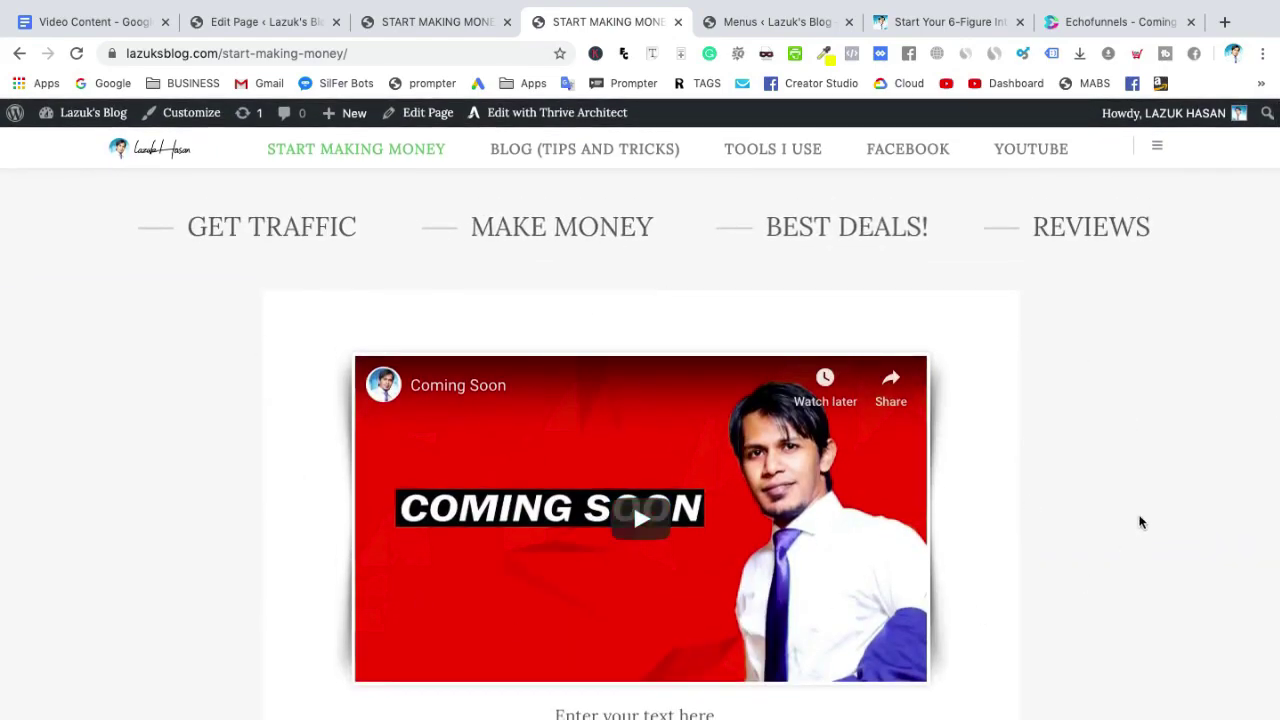
scroll(1140, 522, "down", 5)
scroll(1140, 522, "up", 5)
scroll(1140, 522, "down", 3)
scroll(1140, 522, "up", 3)
- Return to the reference home page and examine its layout from the headline and video through to the footer
left_click(942, 24)
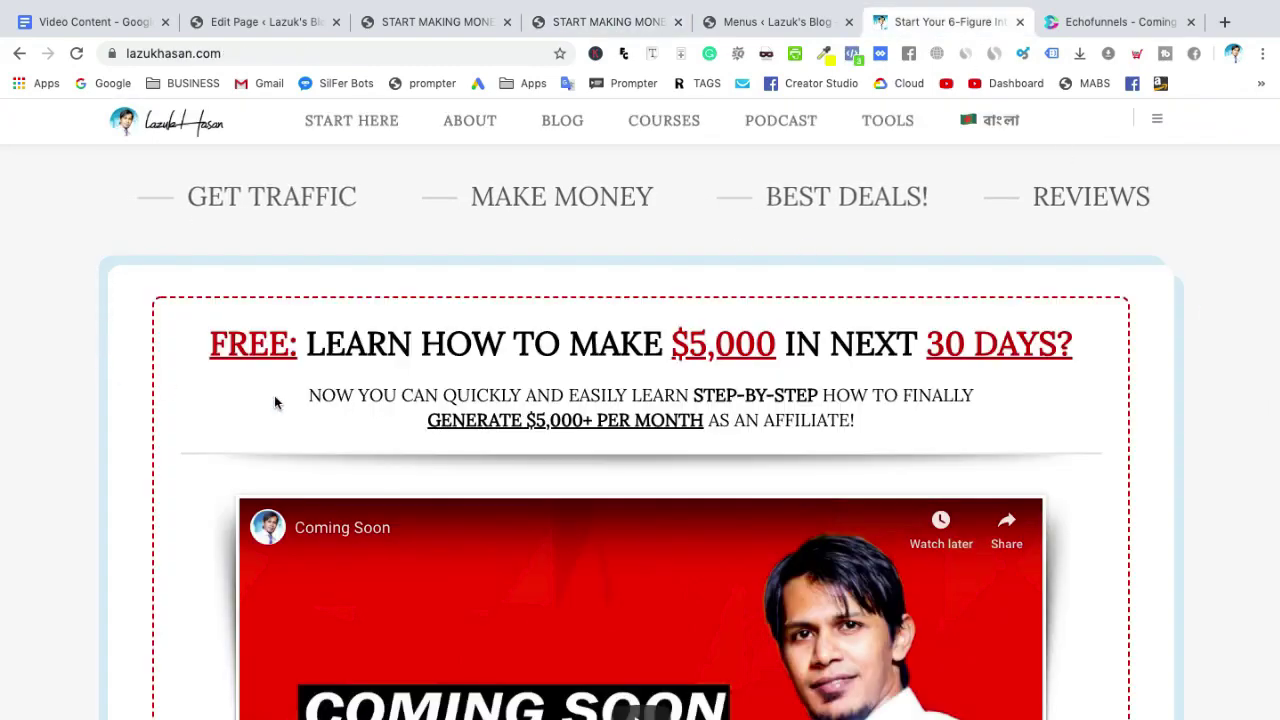
scroll(1190, 410, "down", 10)
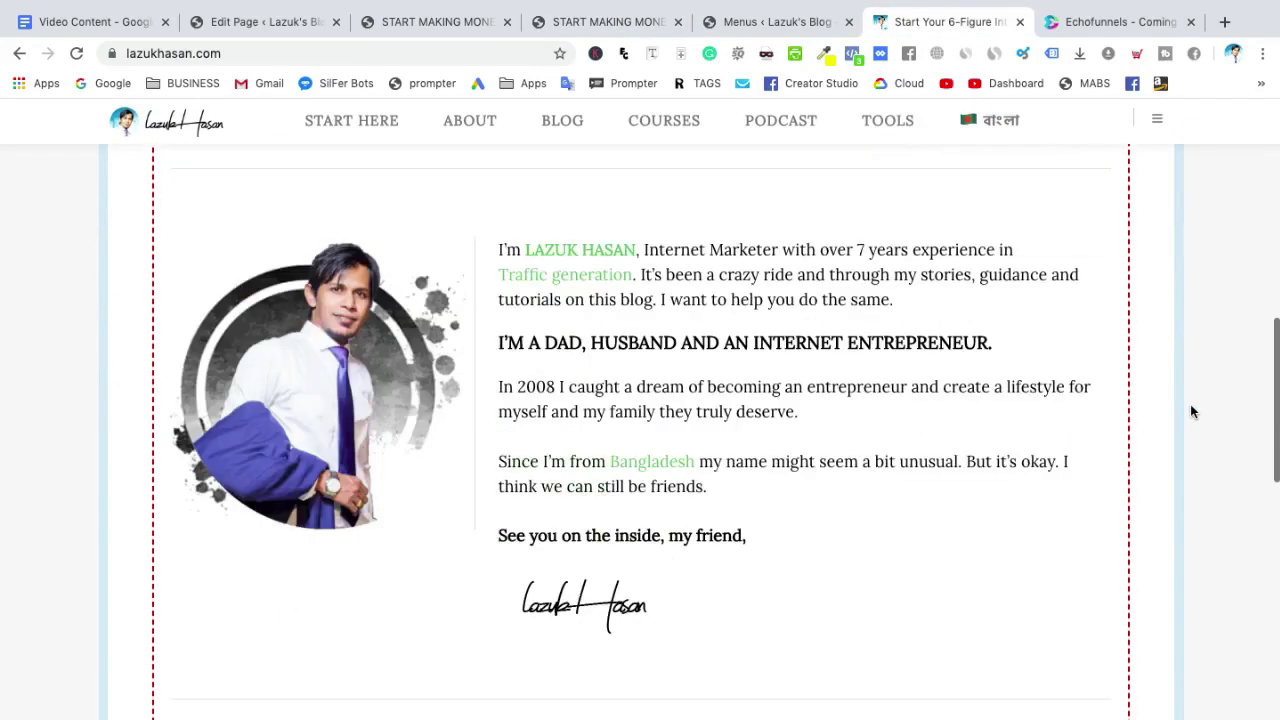
scroll(1190, 410, "down", 5)
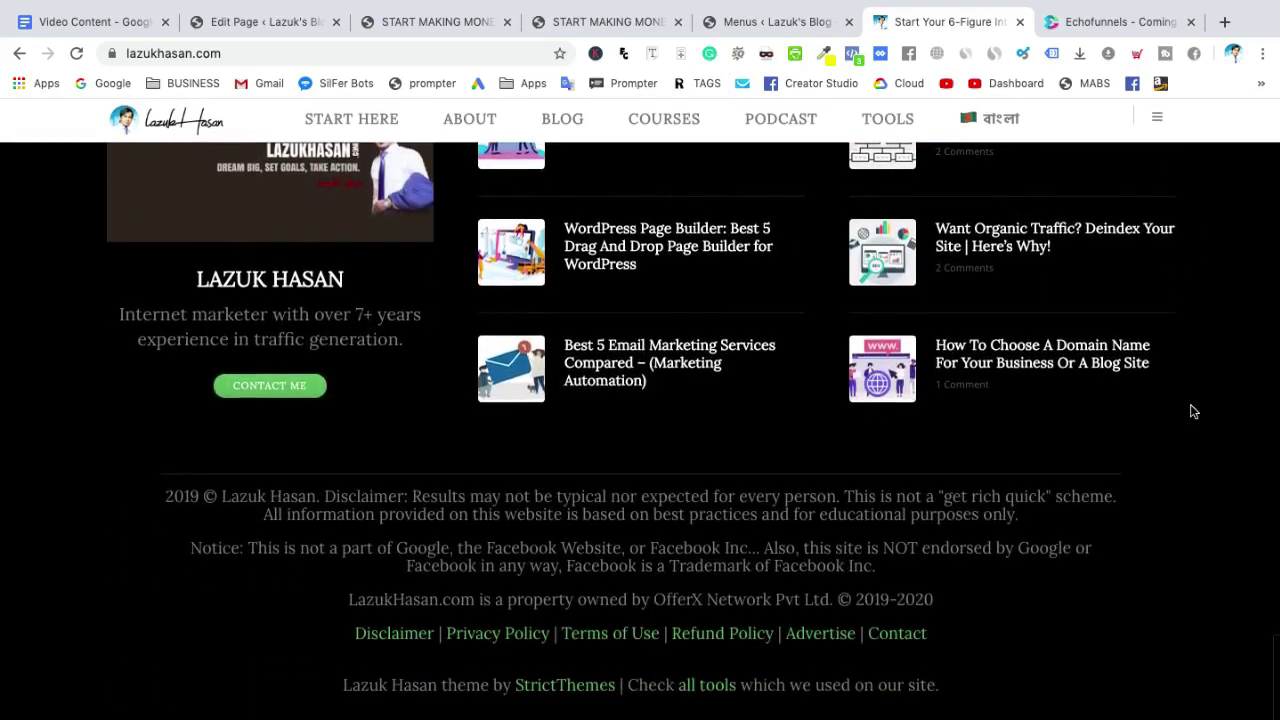
scroll(1190, 410, "up", 8)
scroll(1190, 411, "up", 10)
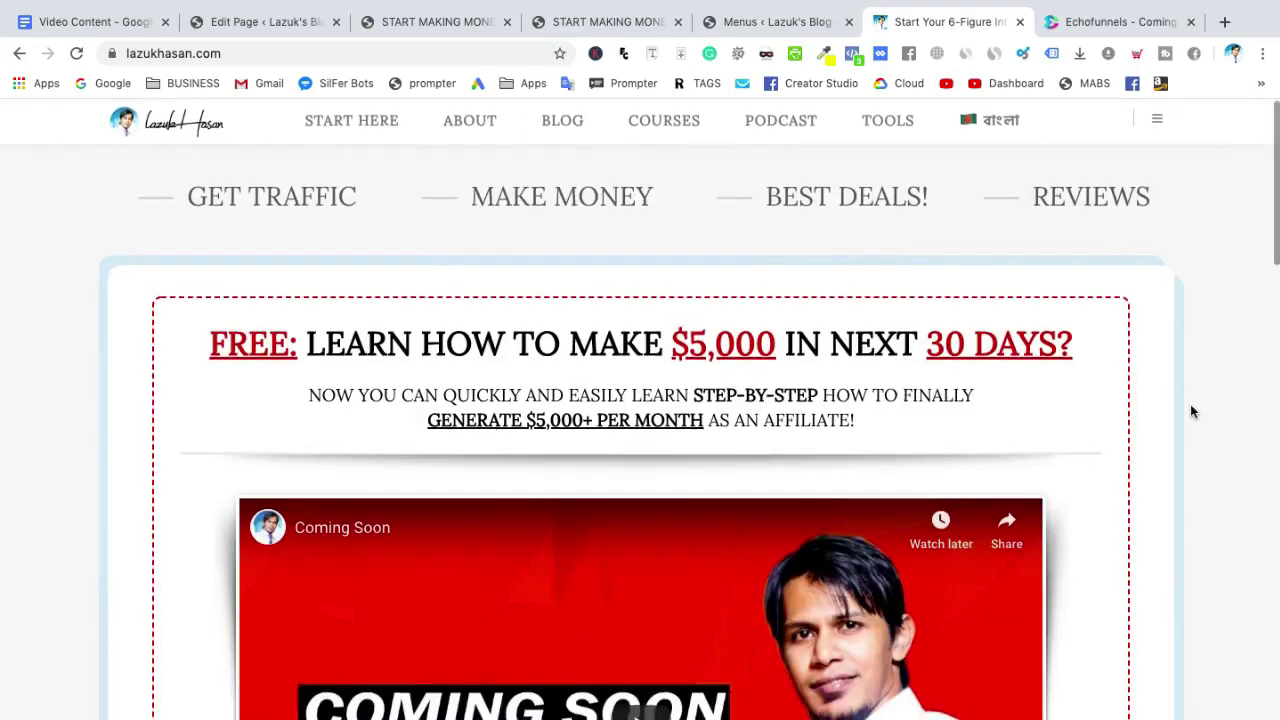
scroll(1206, 449, "down", 3)
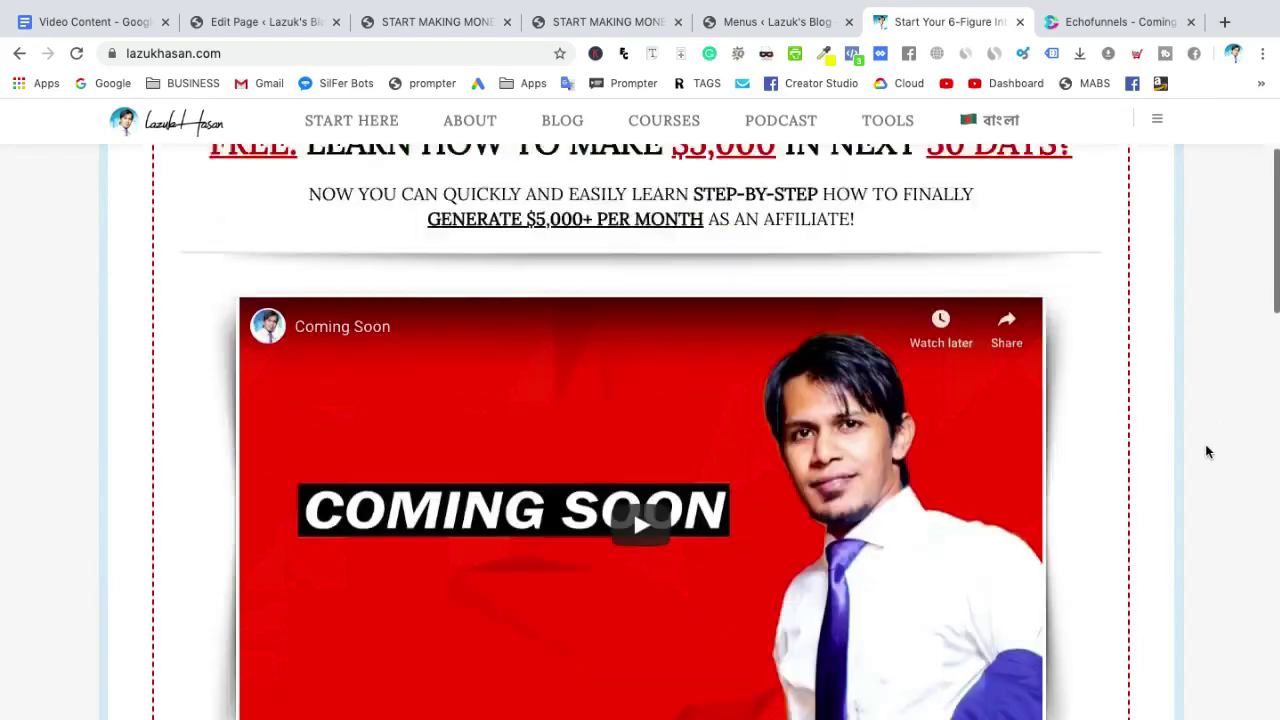
scroll(1190, 452, "up", 3)
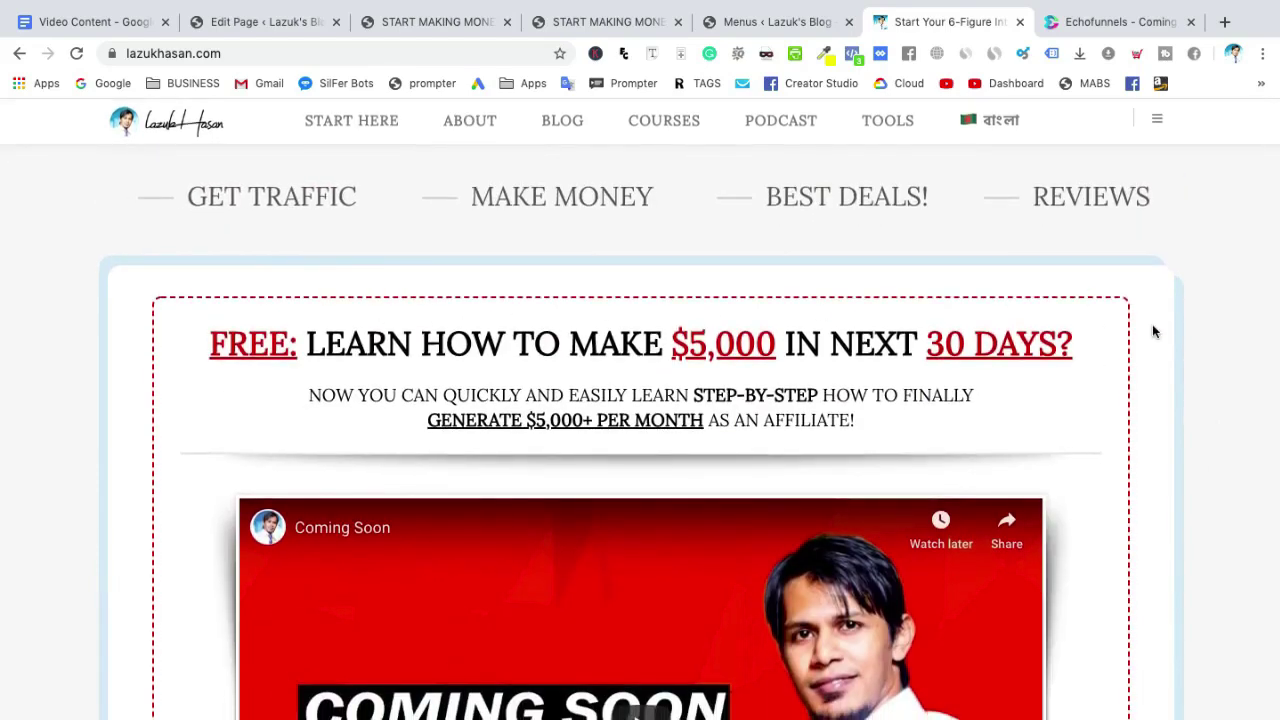
scroll(1205, 418, "down", 3)
scroll(1205, 418, "up", 3)
scroll(1238, 448, "down", 1)
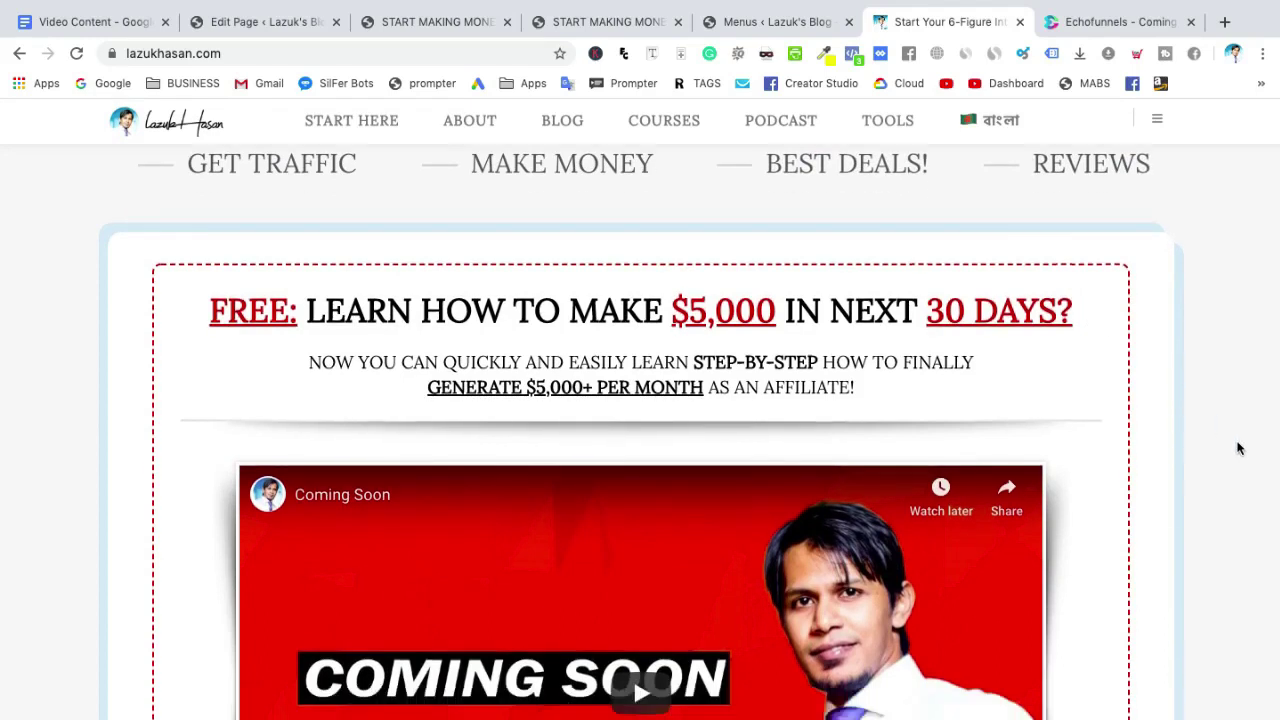
scroll(1238, 448, "up", 1)
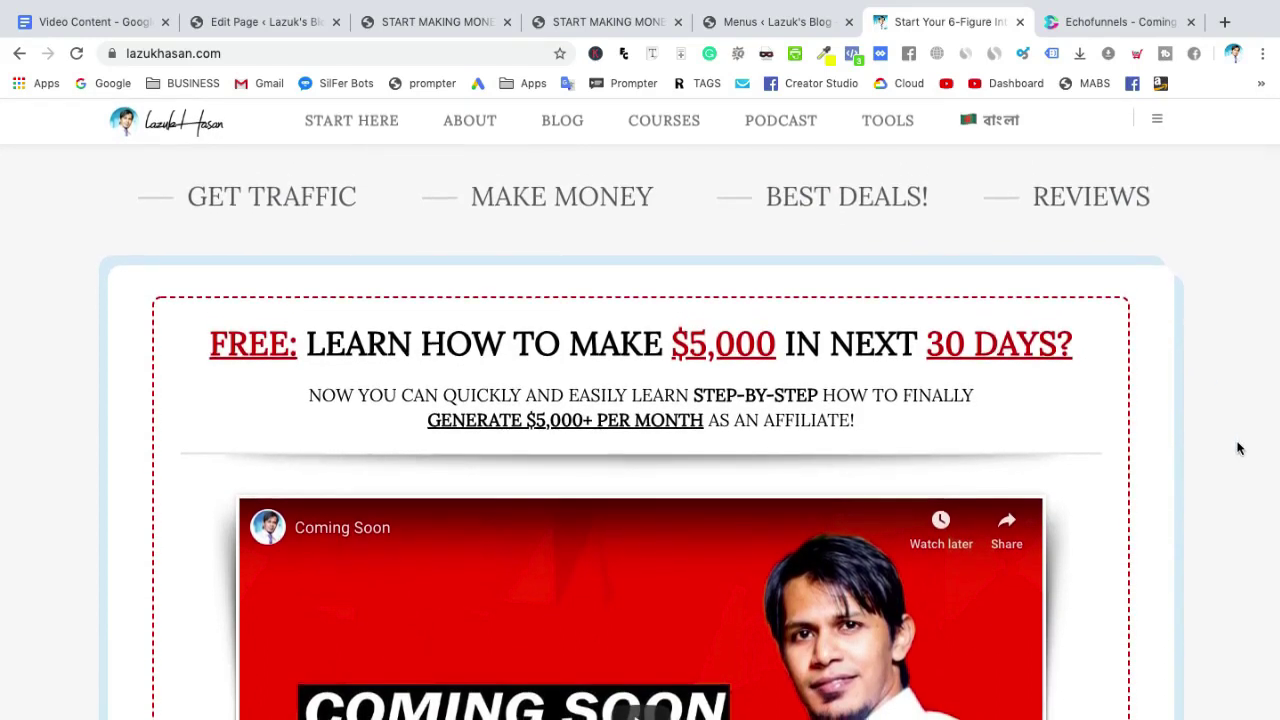
scroll(1238, 448, "down", 1)
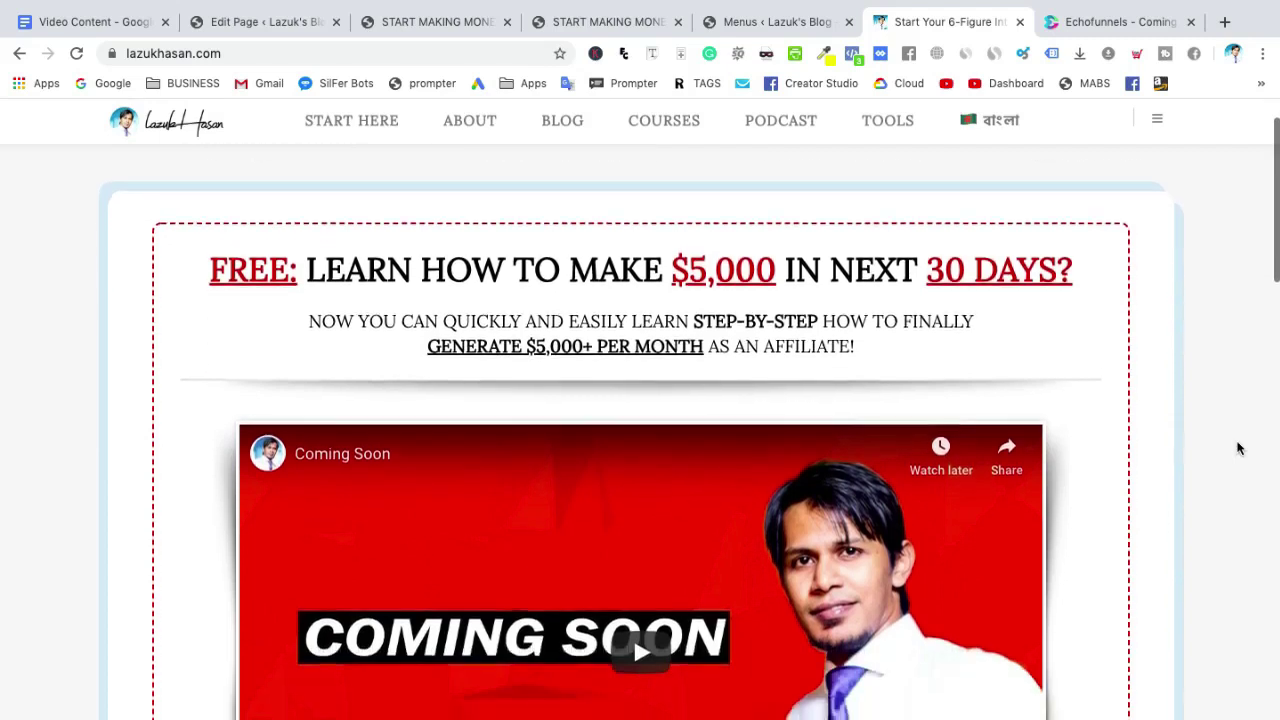
scroll(1238, 448, "up", 1)
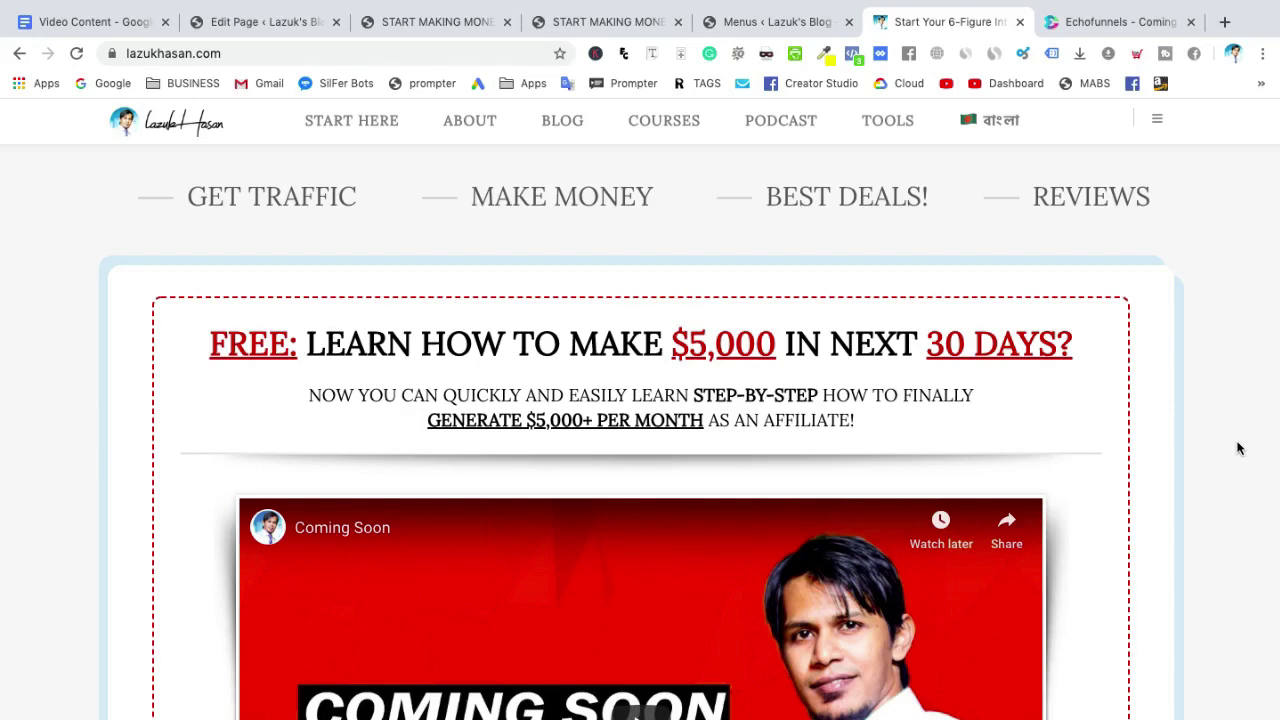
- Compare the reference home page's content box width and layout with the live START MAKING MONEY page
scroll(1238, 448, "down", 3)
scroll(1238, 448, "up", 3)
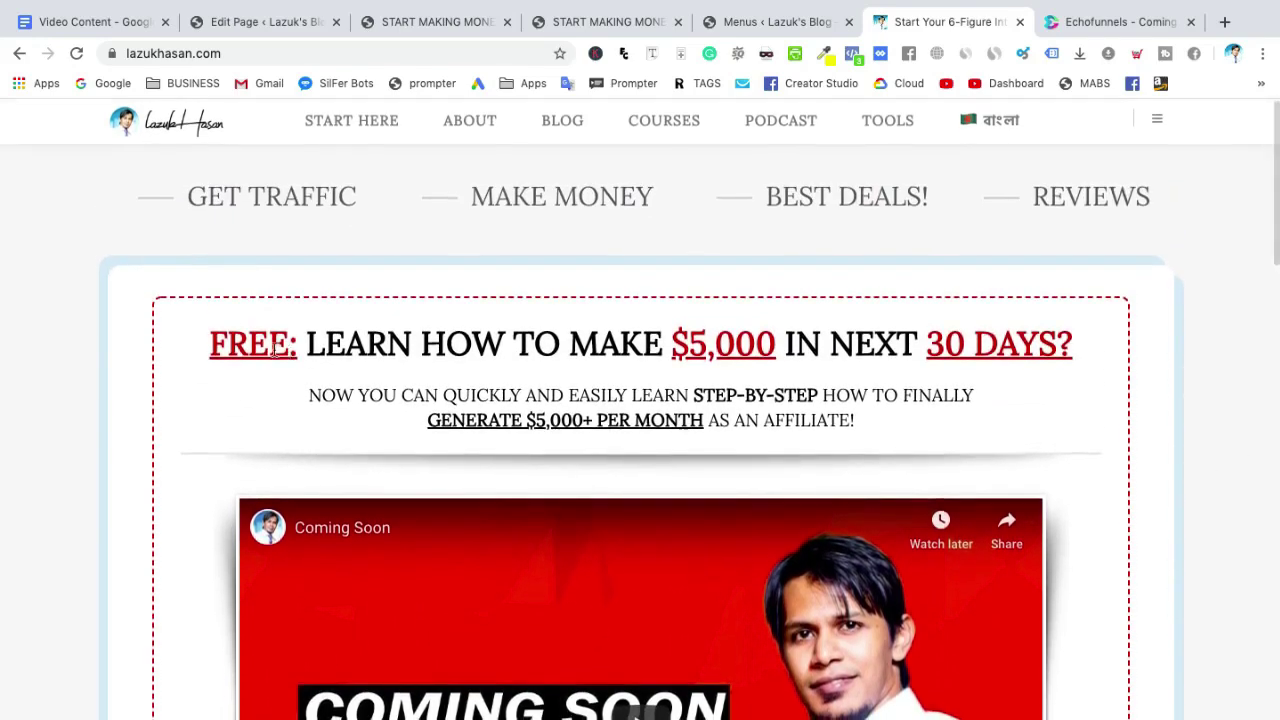
scroll(1180, 471, "down", 1)
scroll(1180, 471, "up", 1)
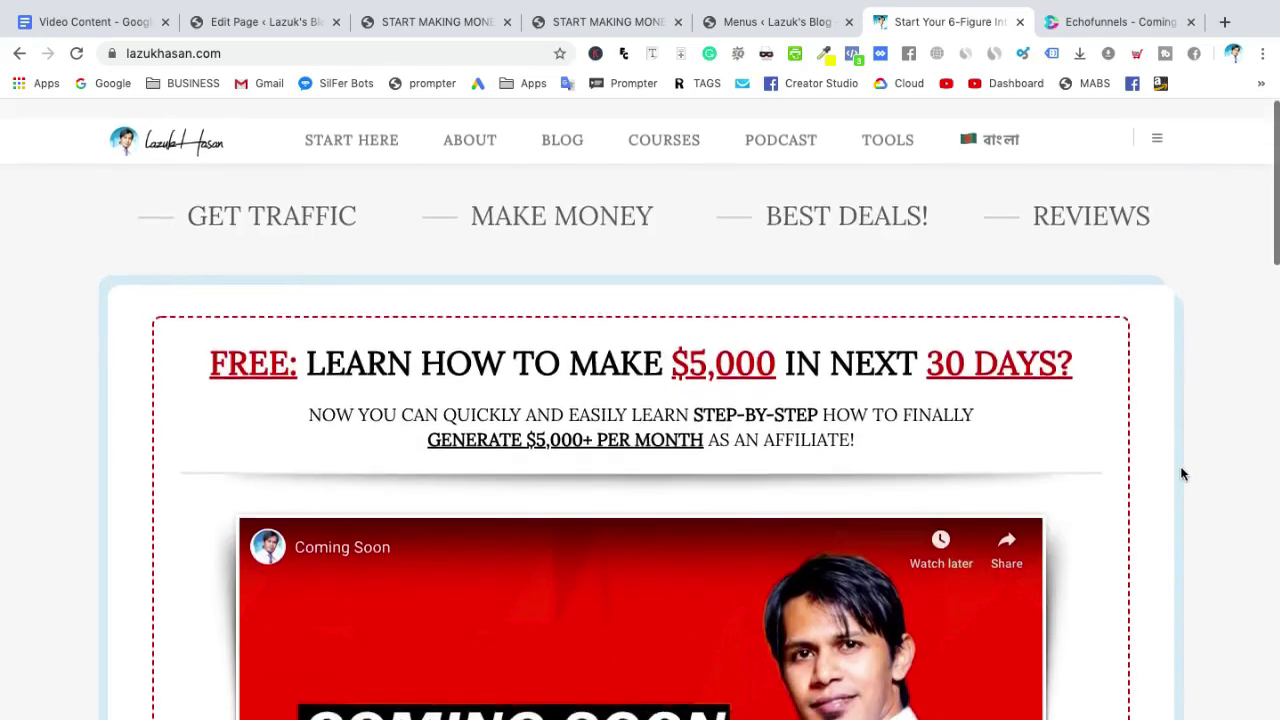
left_click(580, 26)
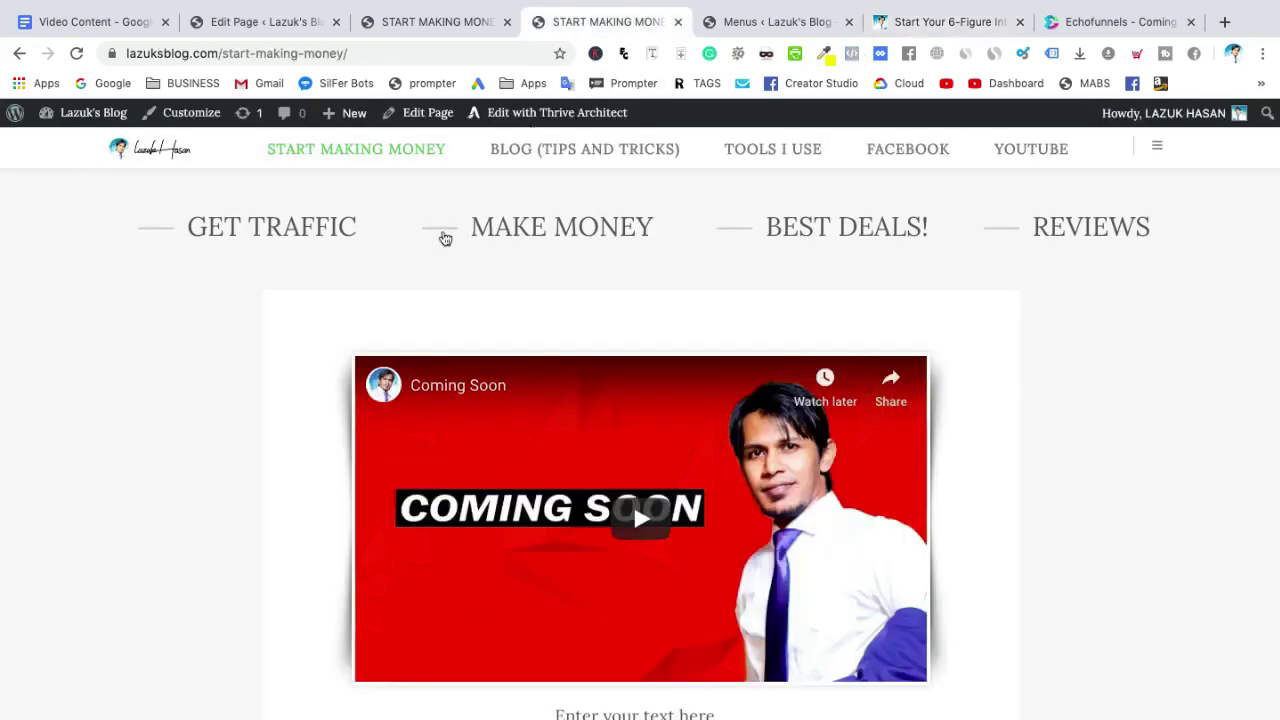
scroll(1123, 517, "down", 2)
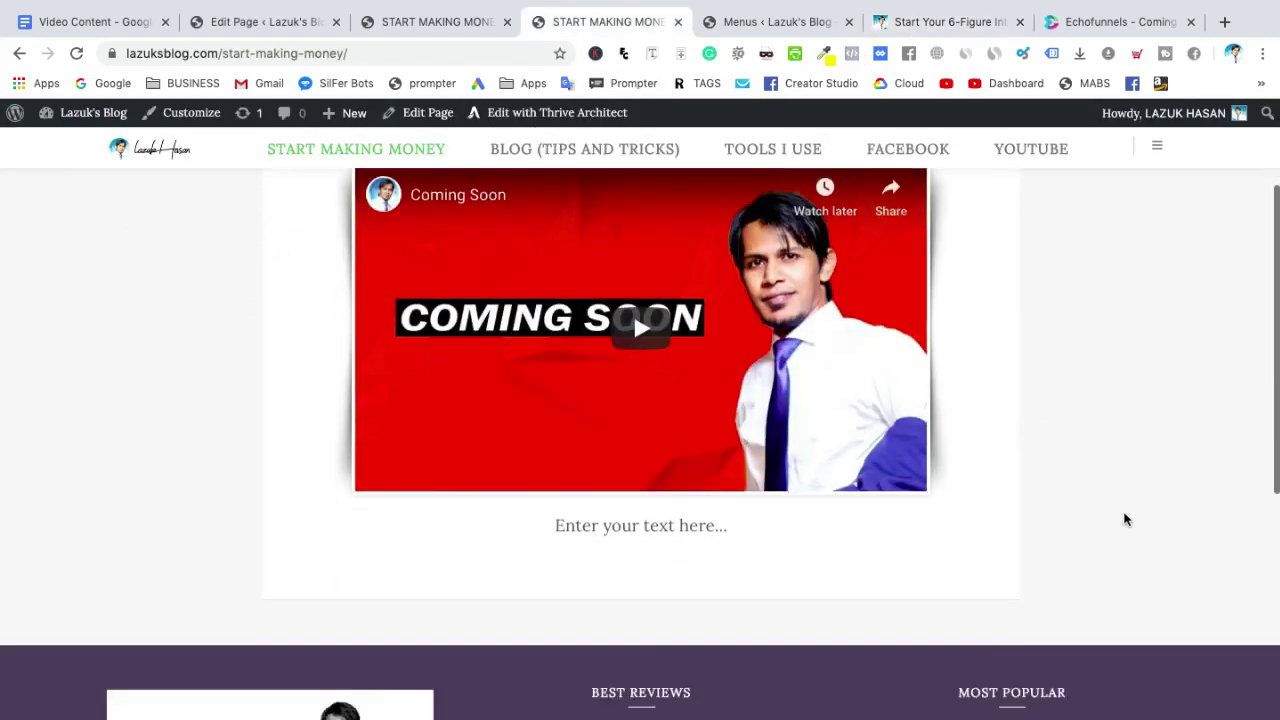
scroll(1123, 517, "up", 2)
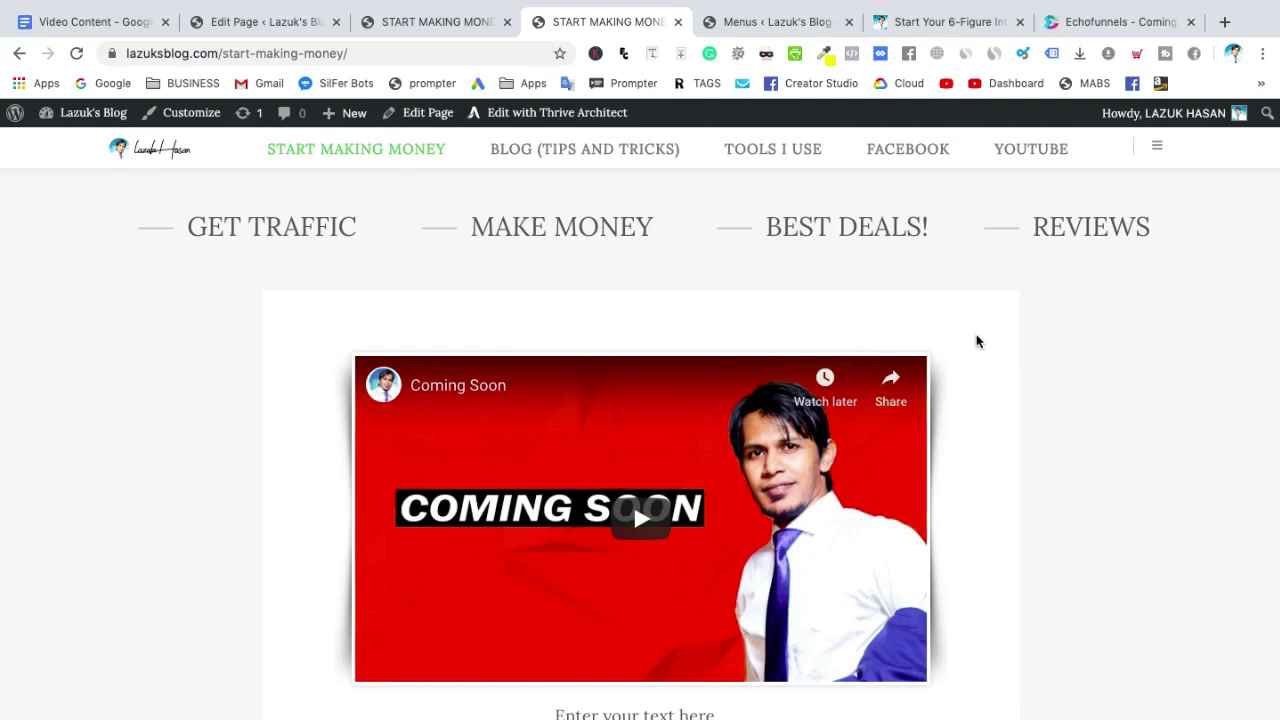
scroll(977, 342, "down", 1)
scroll(977, 342, "up", 1)
- Inspect the live page's white content area and select the content-box div to examine its style rules
right_click(900, 317)
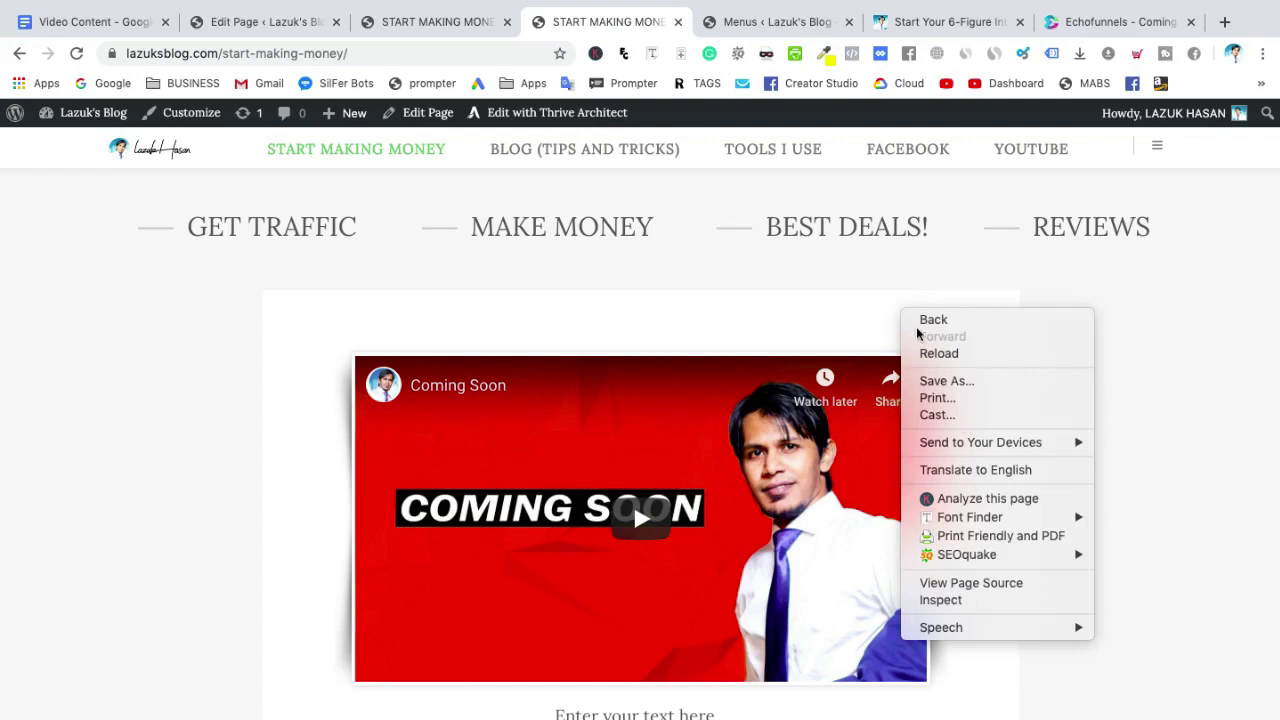
left_click(993, 603)
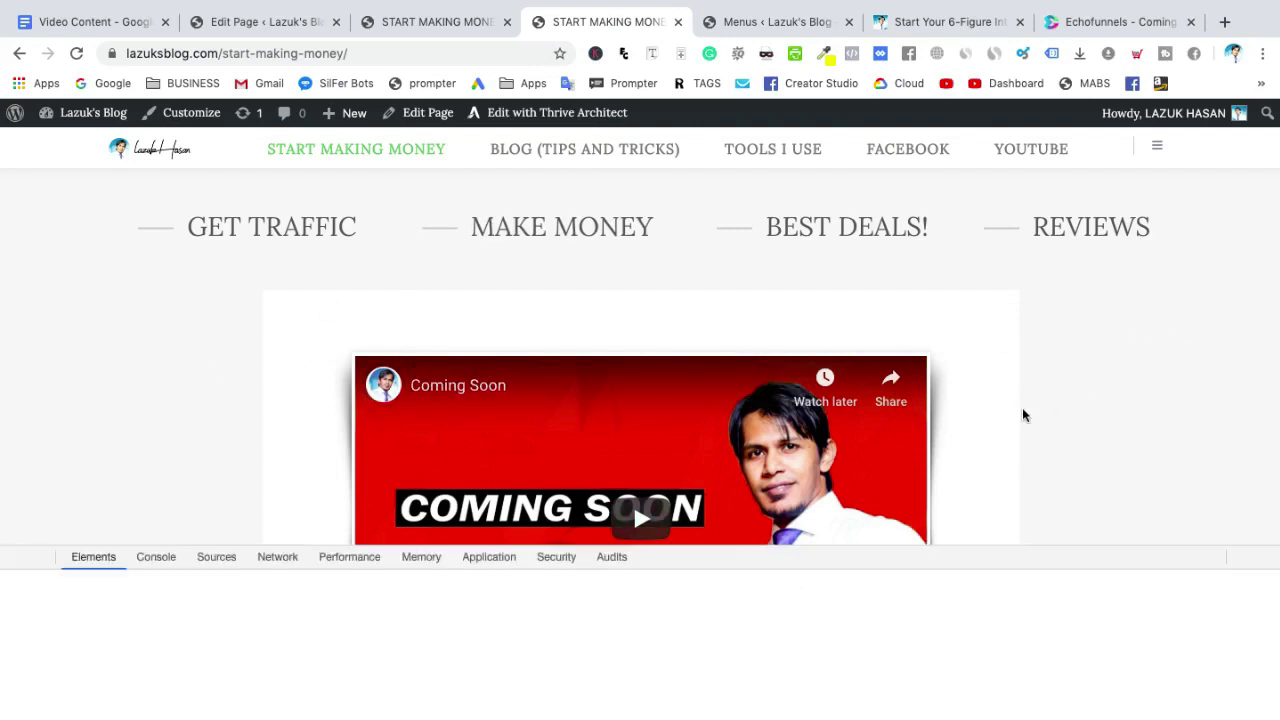
scroll(1022, 415, "down", 3)
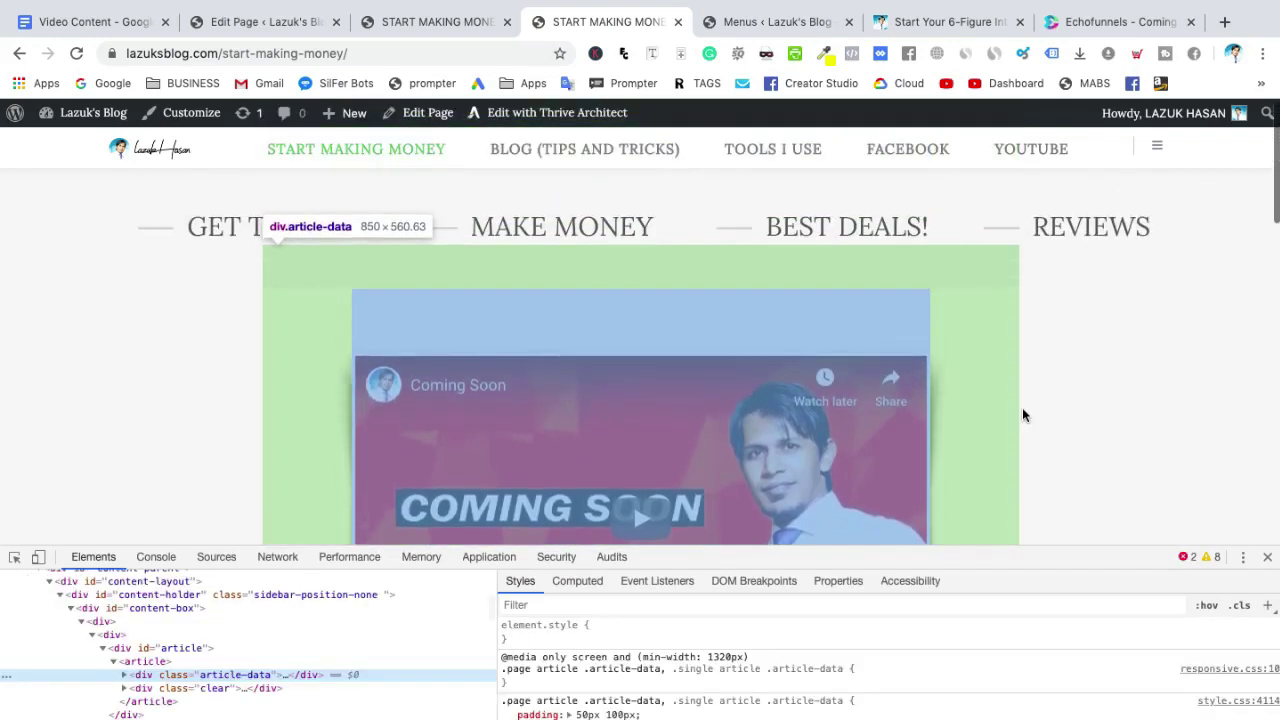
right_click(717, 297)
left_click(820, 586)
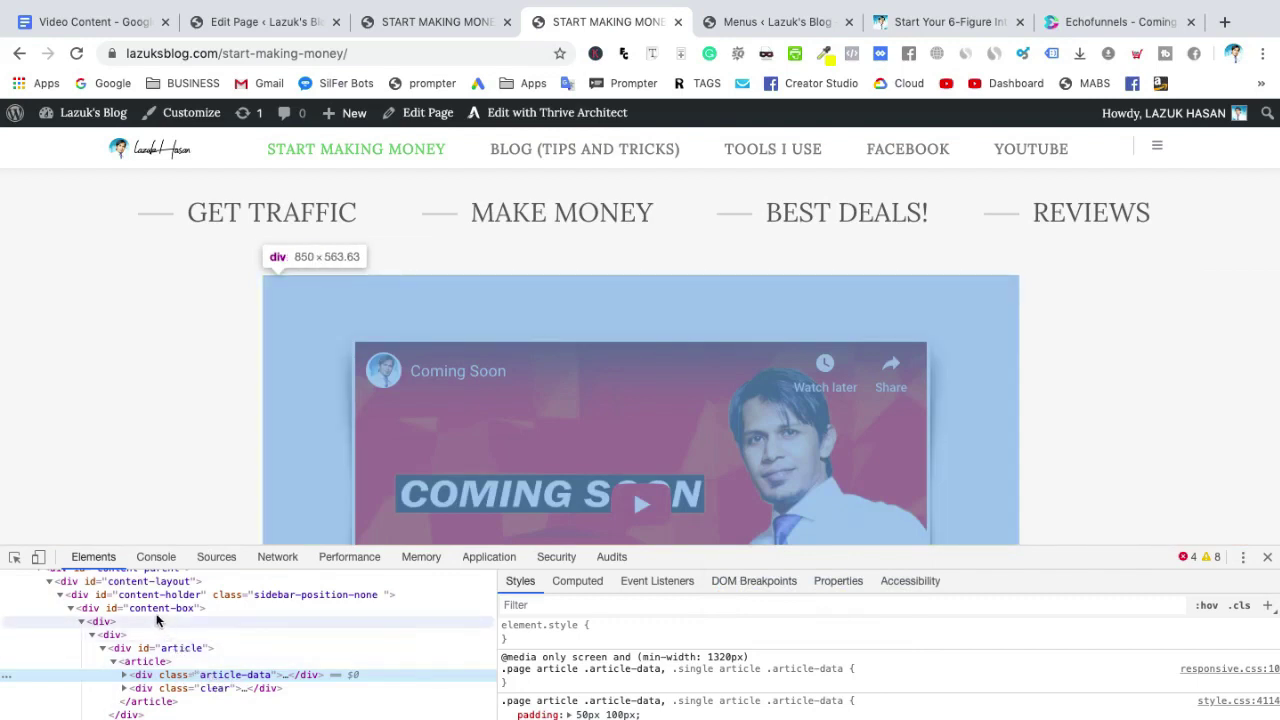
left_click(155, 614)
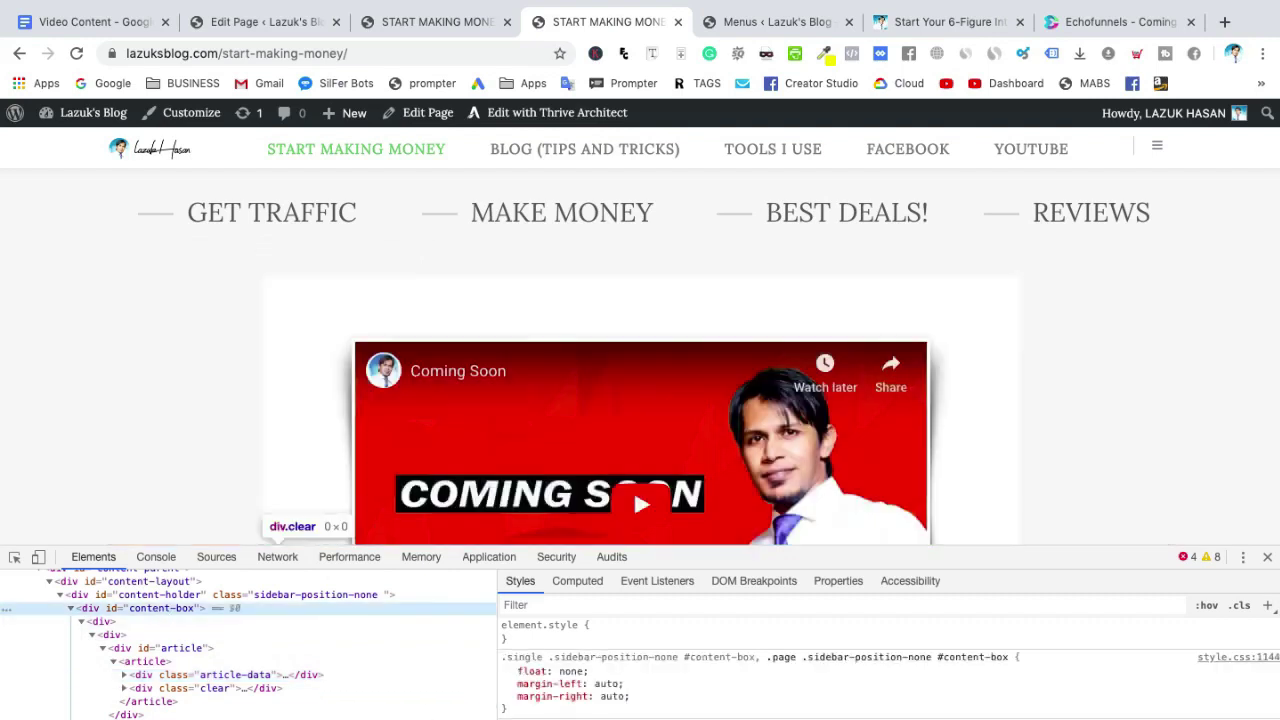
scroll(565, 710, "down", 2)
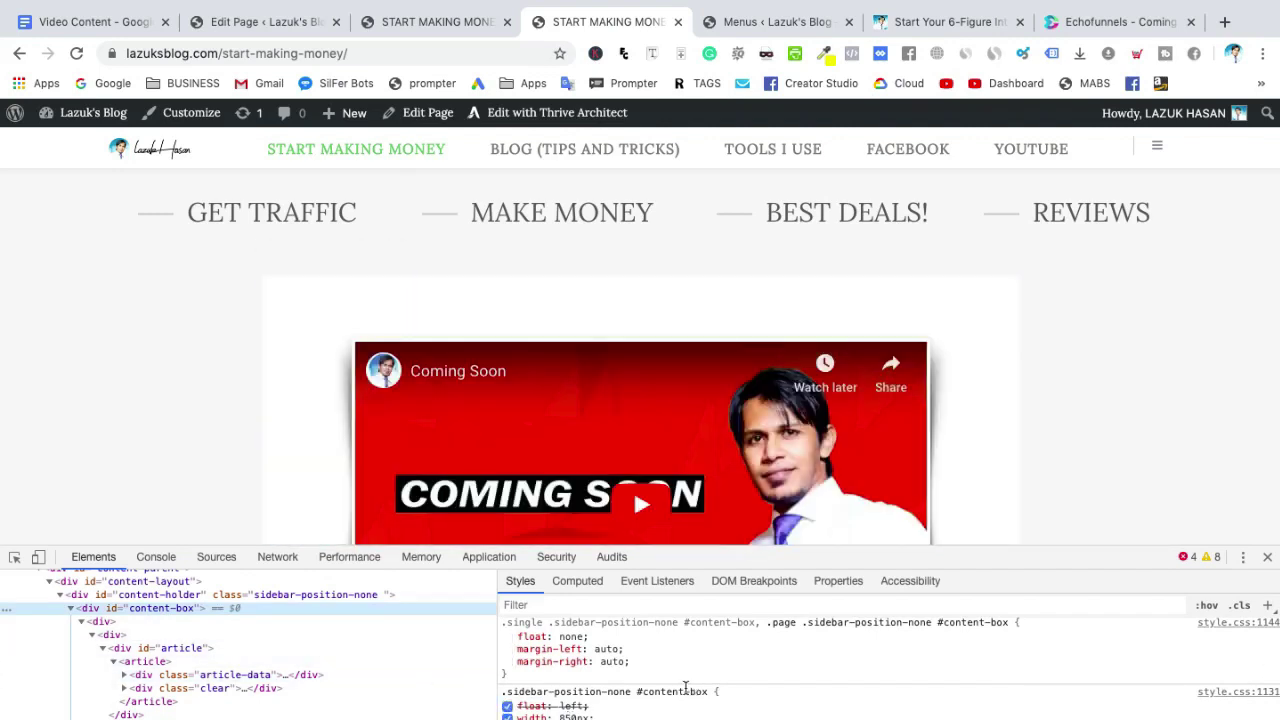
- Gradually raise the width in the inspected .sidebar-position-none #content-box rule to 914px
left_click(568, 716)
key("Up")
key("Up")
key("Up")
key("Up")
key("Up")
key("Up")
key("Up")
key("Up")
key("Up")
key("Up")
key("Up")
key("Up")
key("Up")
key("Up")
key("Up")
key("Up")
key("Up")
key("Up")
key("Up")
key("Up")
key("Up")
key("Up")
key("Up")
key("Up")
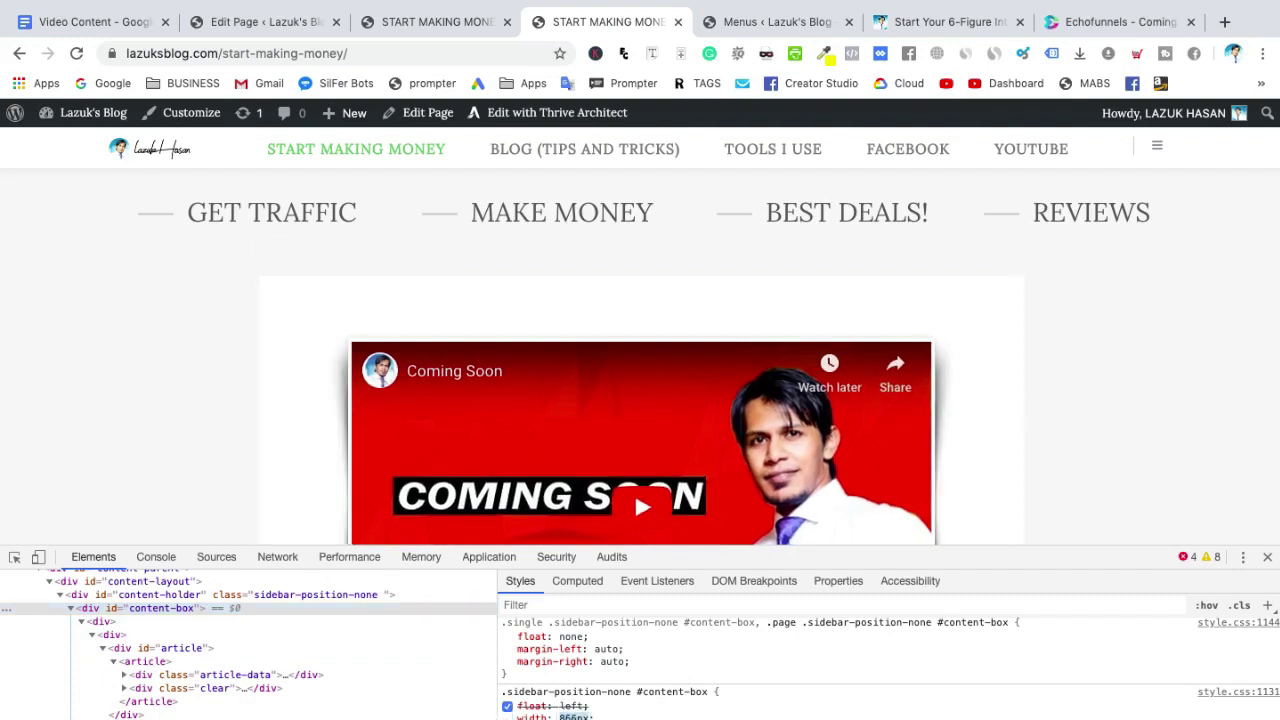
key("Up")
key("Up")
key("Up")
key("Up")
key("Up")
key("Up")
key("Up")
key("Up")
key("Up")
key("Up")
key("Up")
key("Up")
key("Up")
key("Up")
key("Up")
key("Up")
key("Up")
key("Up")
key("Up")
key("Up")
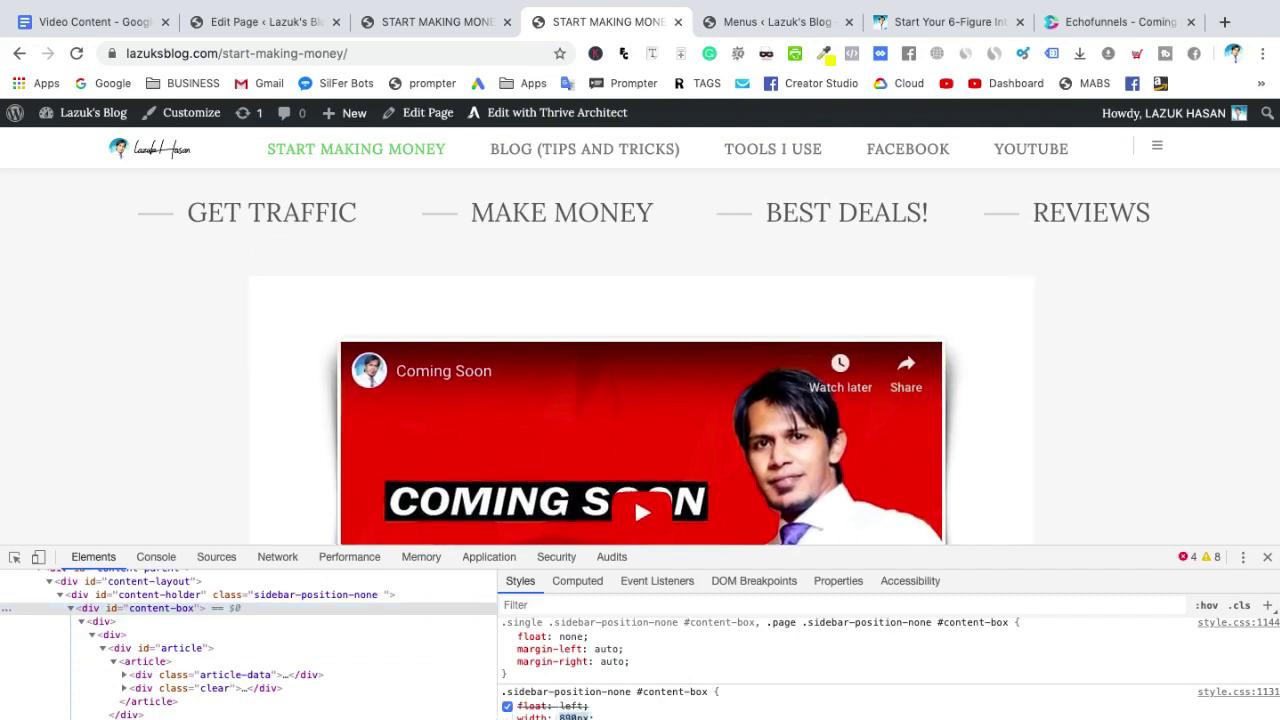
key("Up")
key("Up")
key("Up")
key("Up")
key("Up")
key("Up")
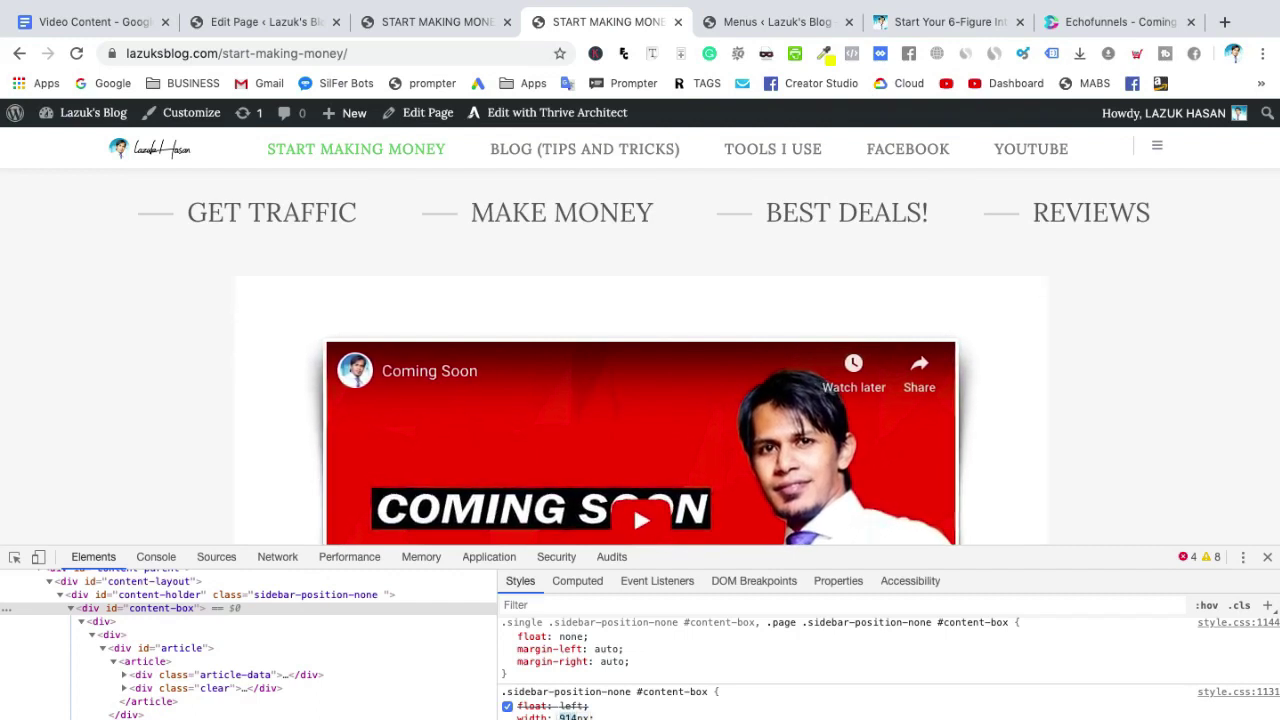
- Set the inspected #content-box width to 1024px, check the page layout, and copy the selector .sidebar-position-none #content-box
type("12")
key("Down")
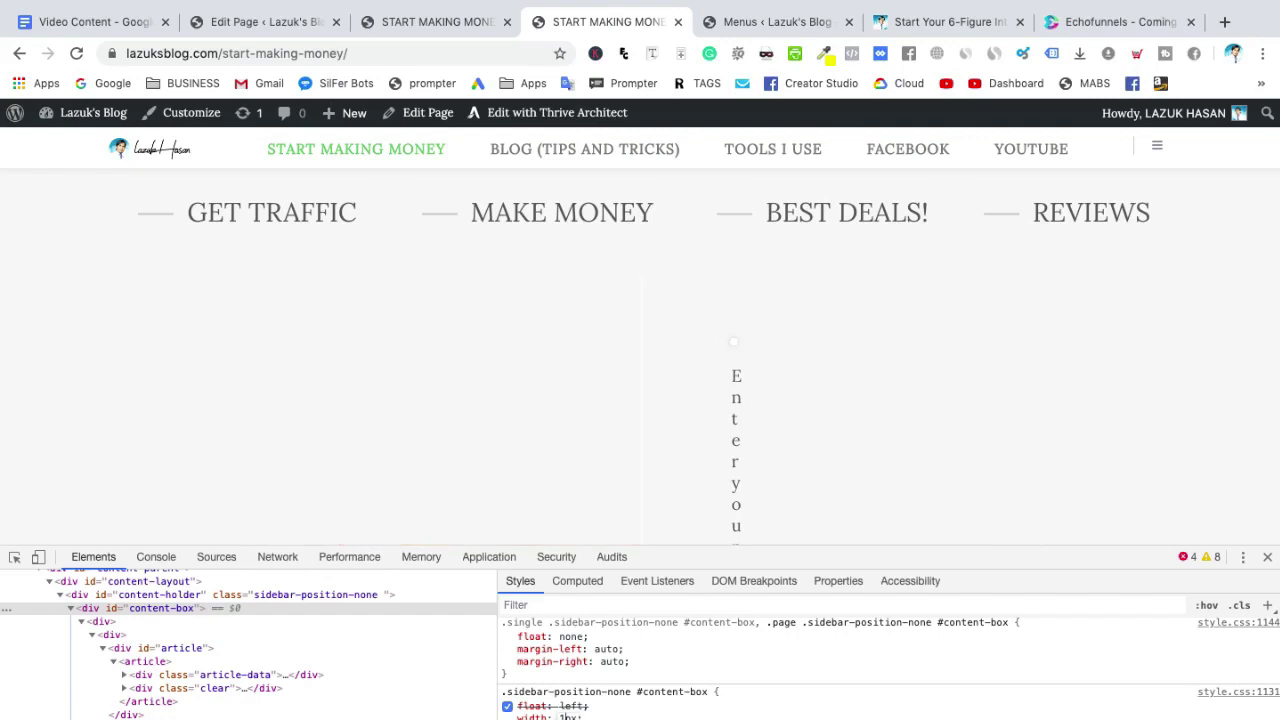
type("24")
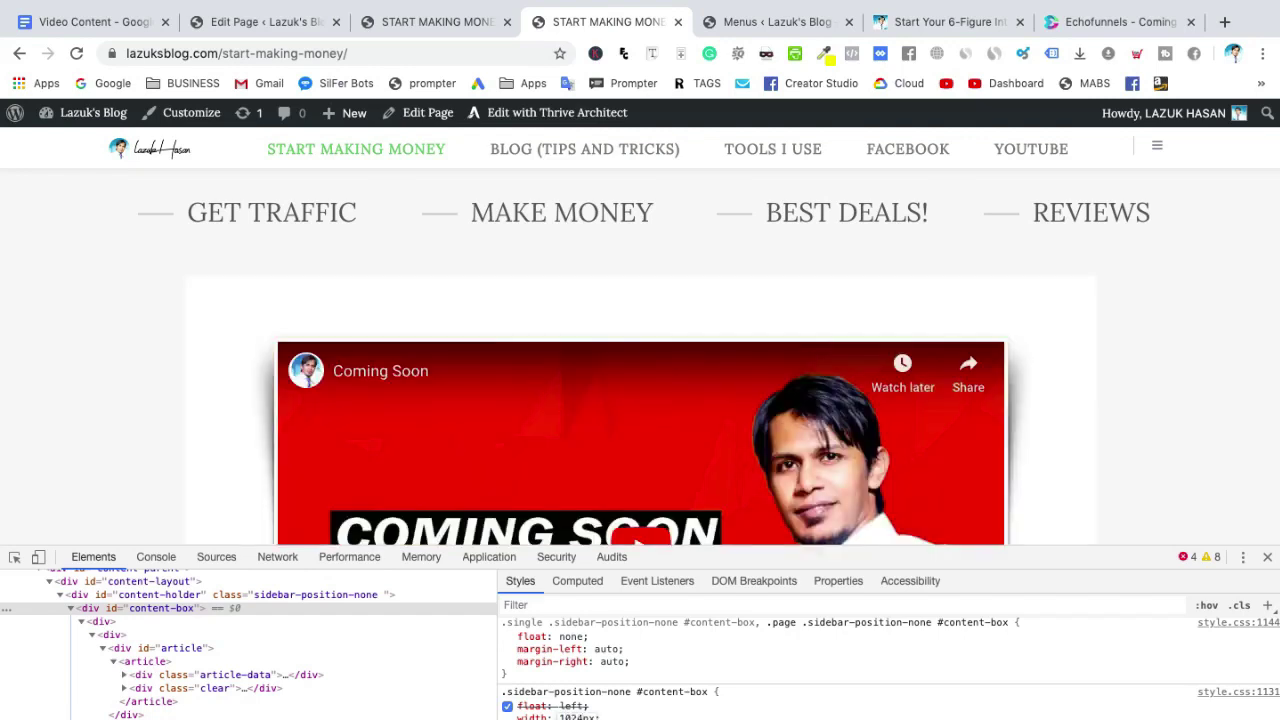
scroll(1108, 425, "down", 6)
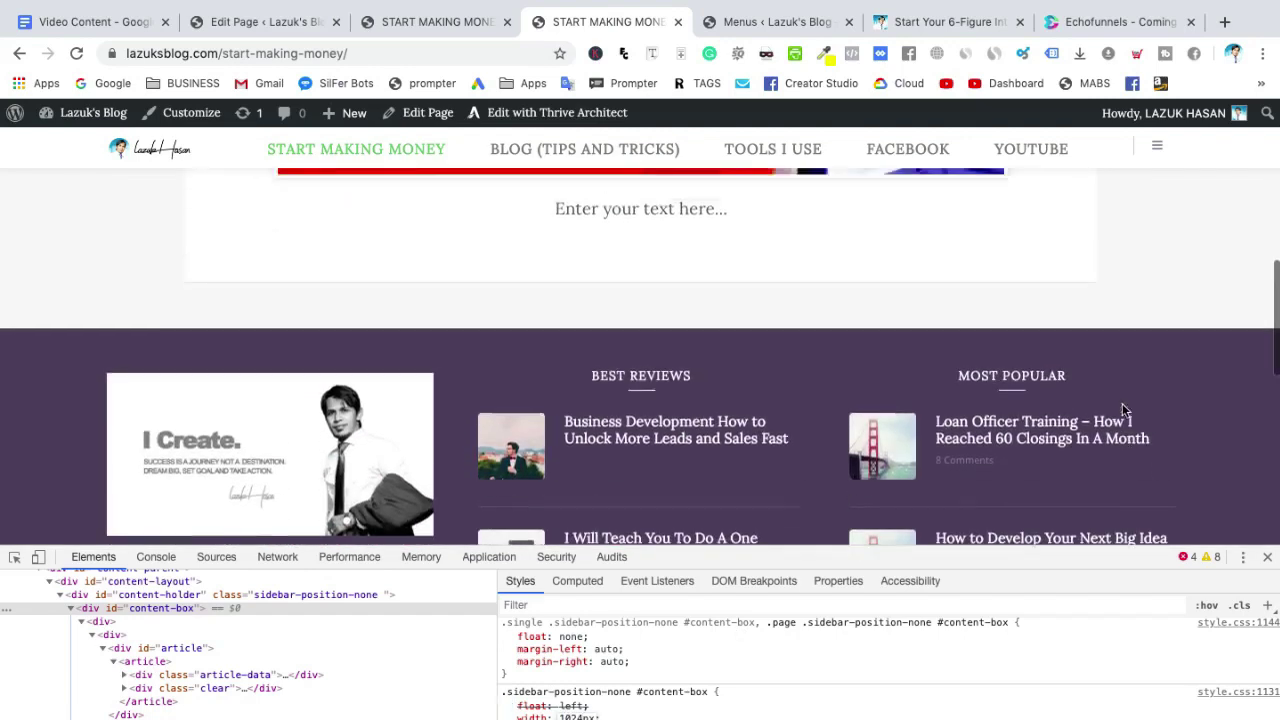
scroll(1122, 410, "up", 6)
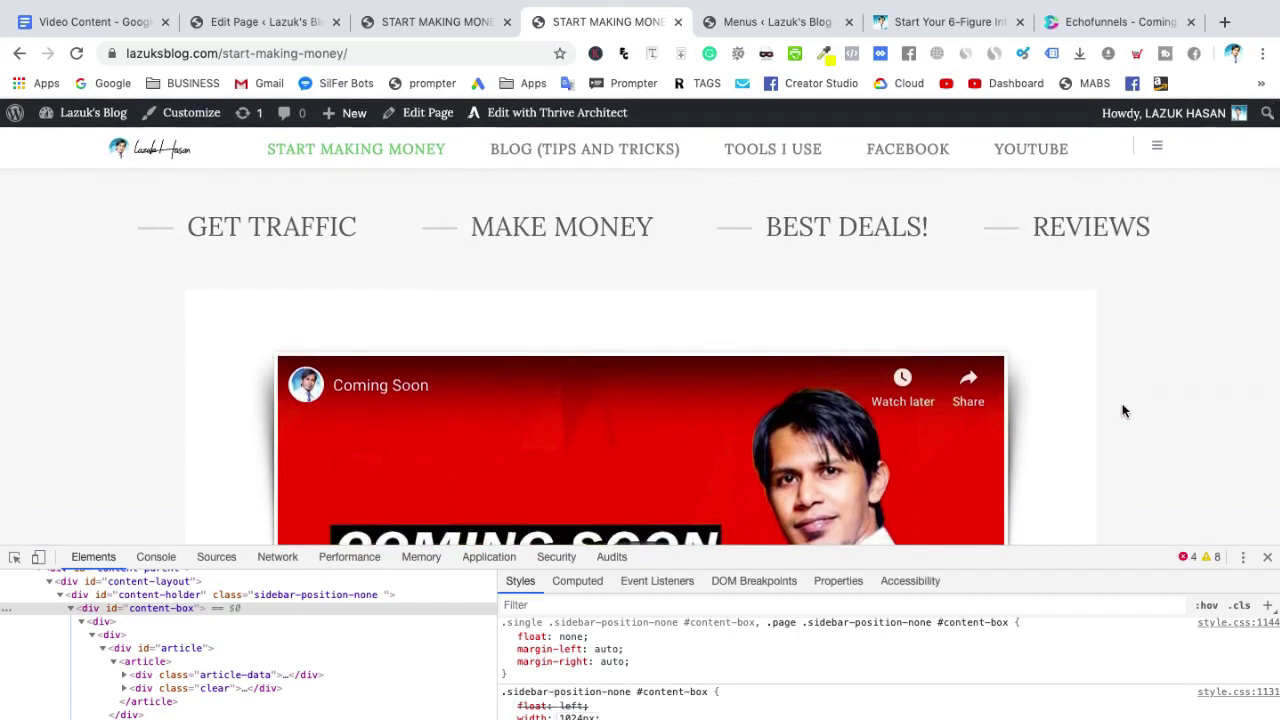
scroll(1122, 410, "down", 4)
scroll(1122, 410, "up", 4)
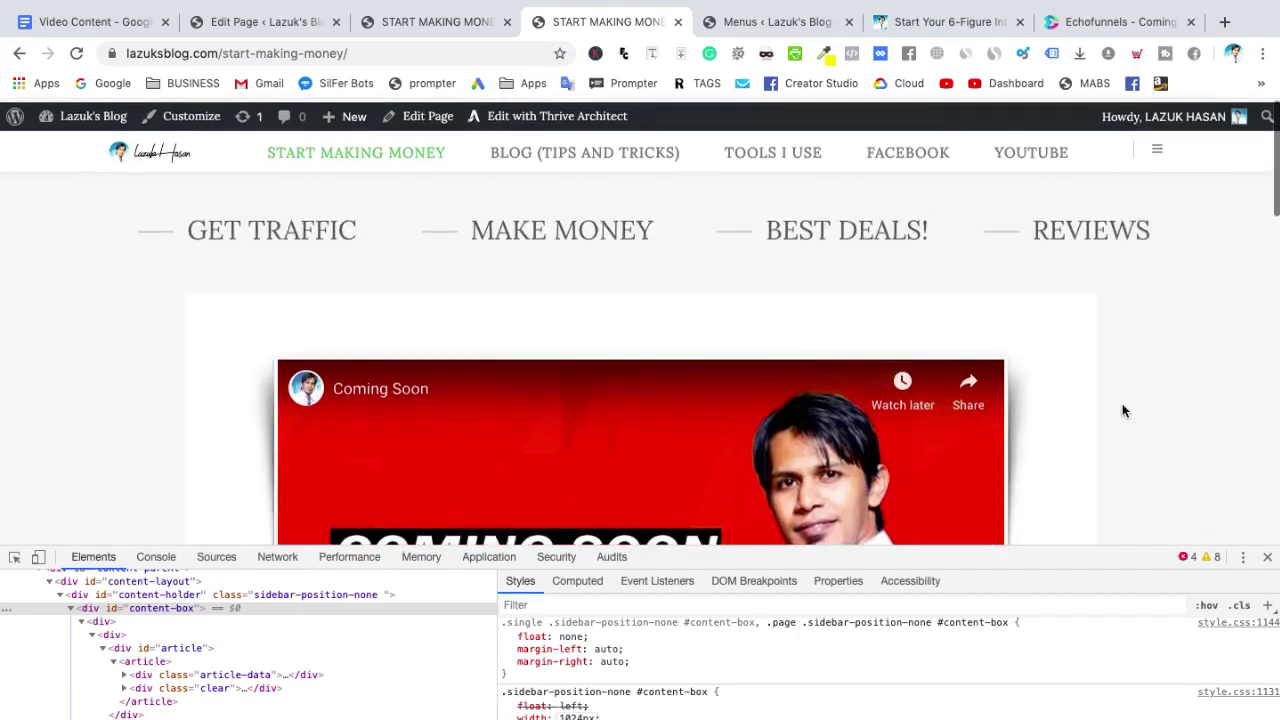
scroll(1122, 405, "down", 2)
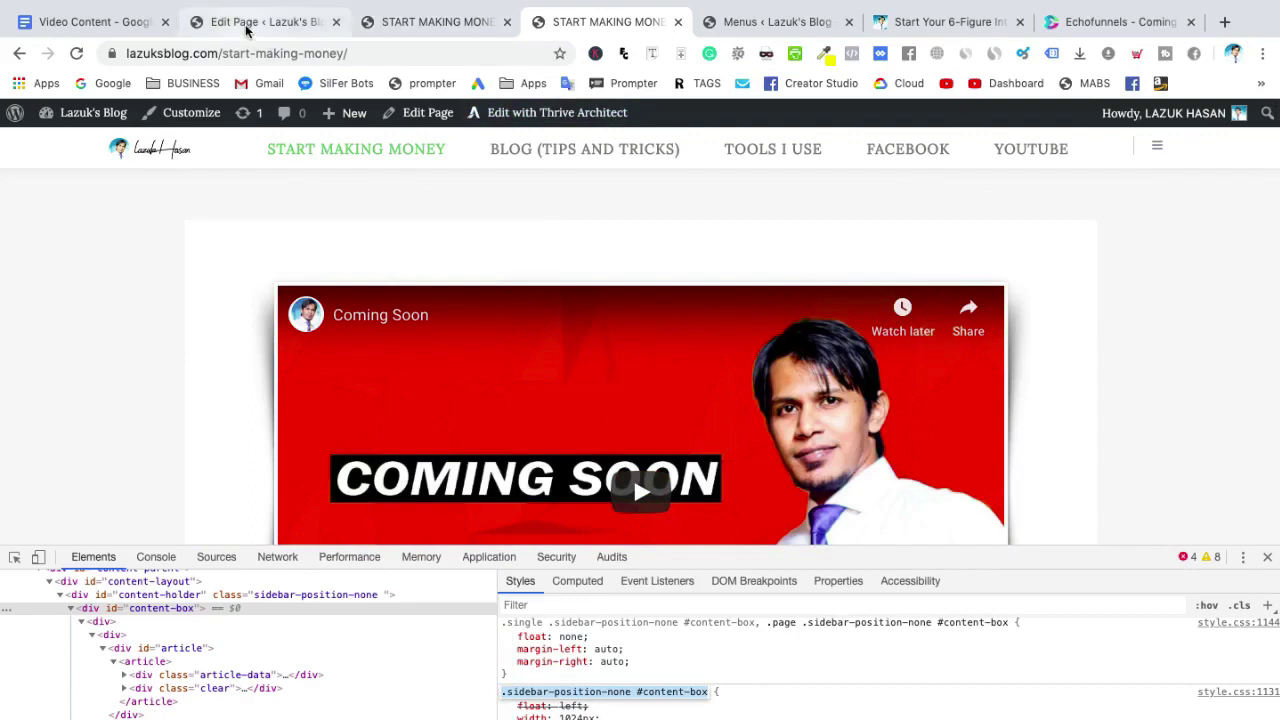
- Open the blog's theme customizer in a separate browser tab and bring up its Additional CSS editor
left_click(265, 22)
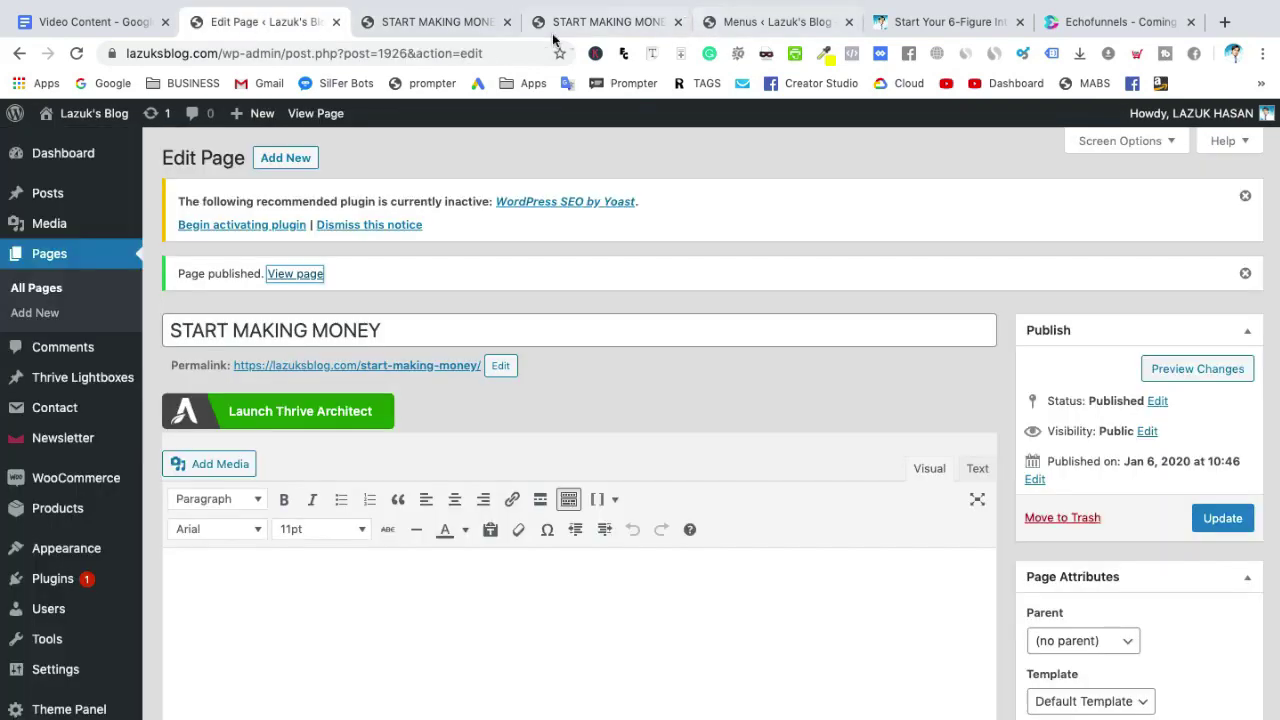
left_click(446, 21)
left_click(619, 24)
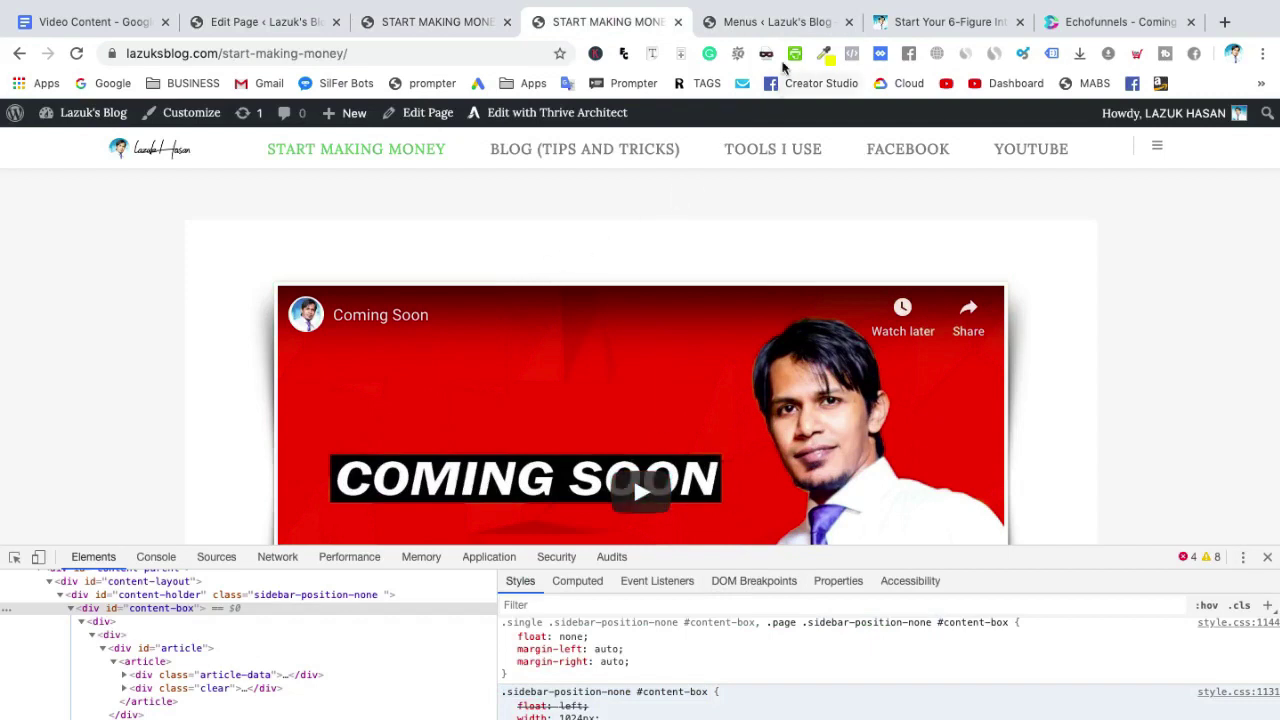
left_click(193, 118, "super")
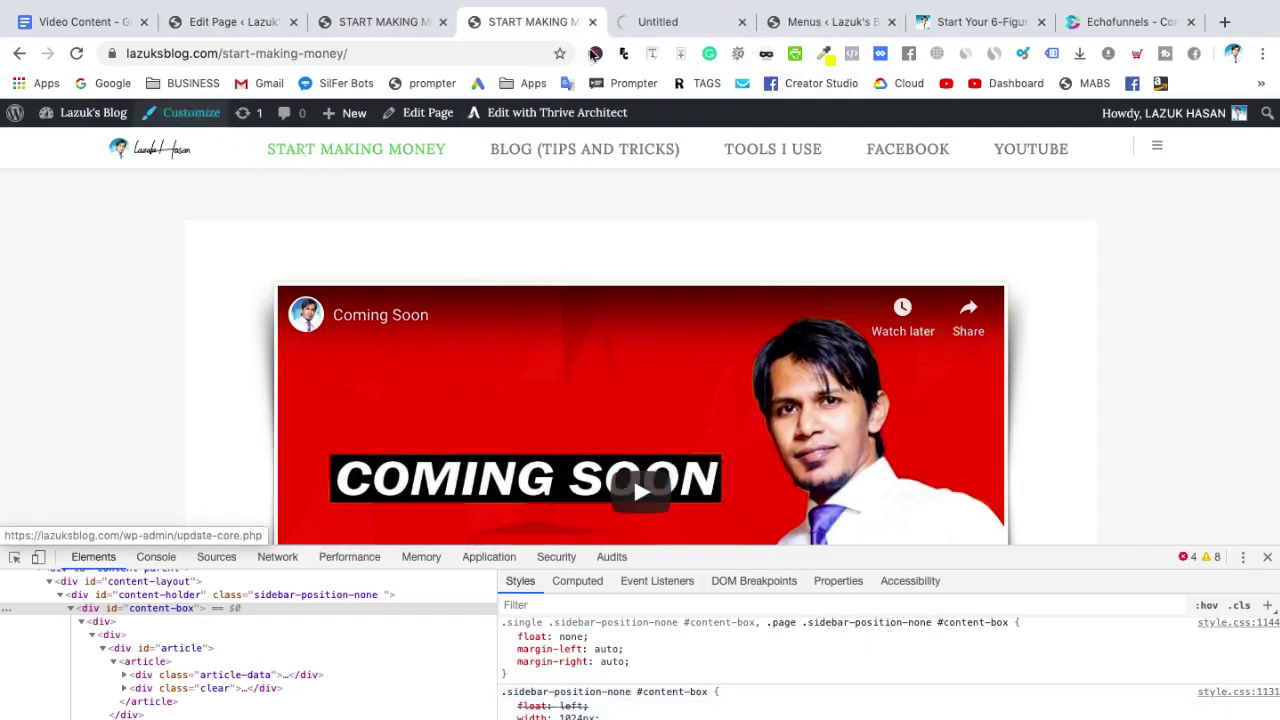
left_click(680, 31)
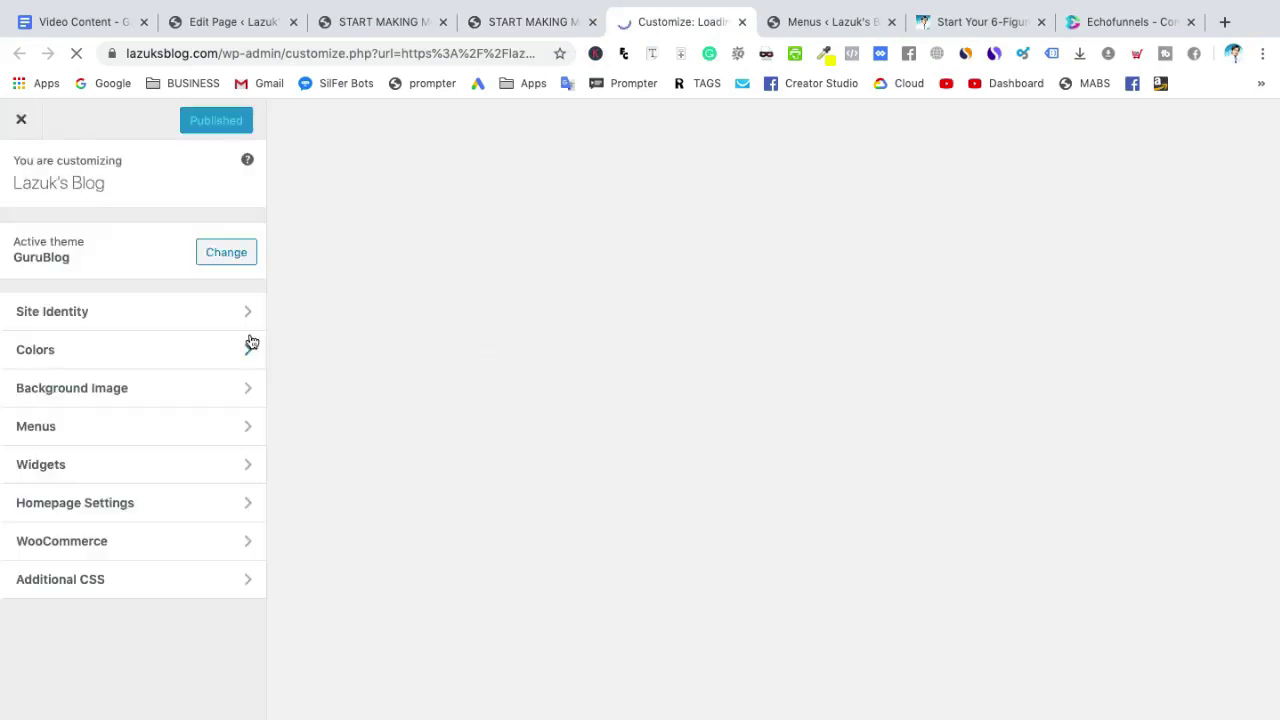
left_click(155, 583)
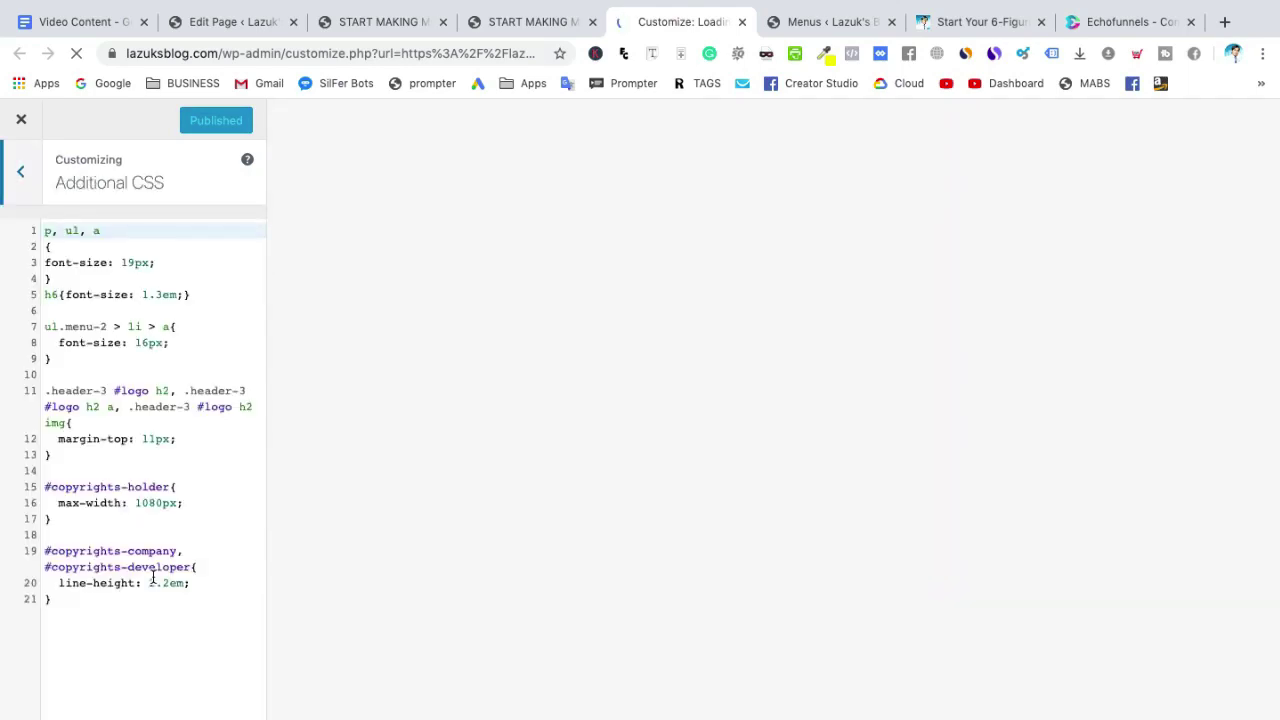
- Start a new rule at the end of the Additional CSS with the selector .sidebar-position-none #content-box
left_click(83, 598)
key("Return")
key("Return")
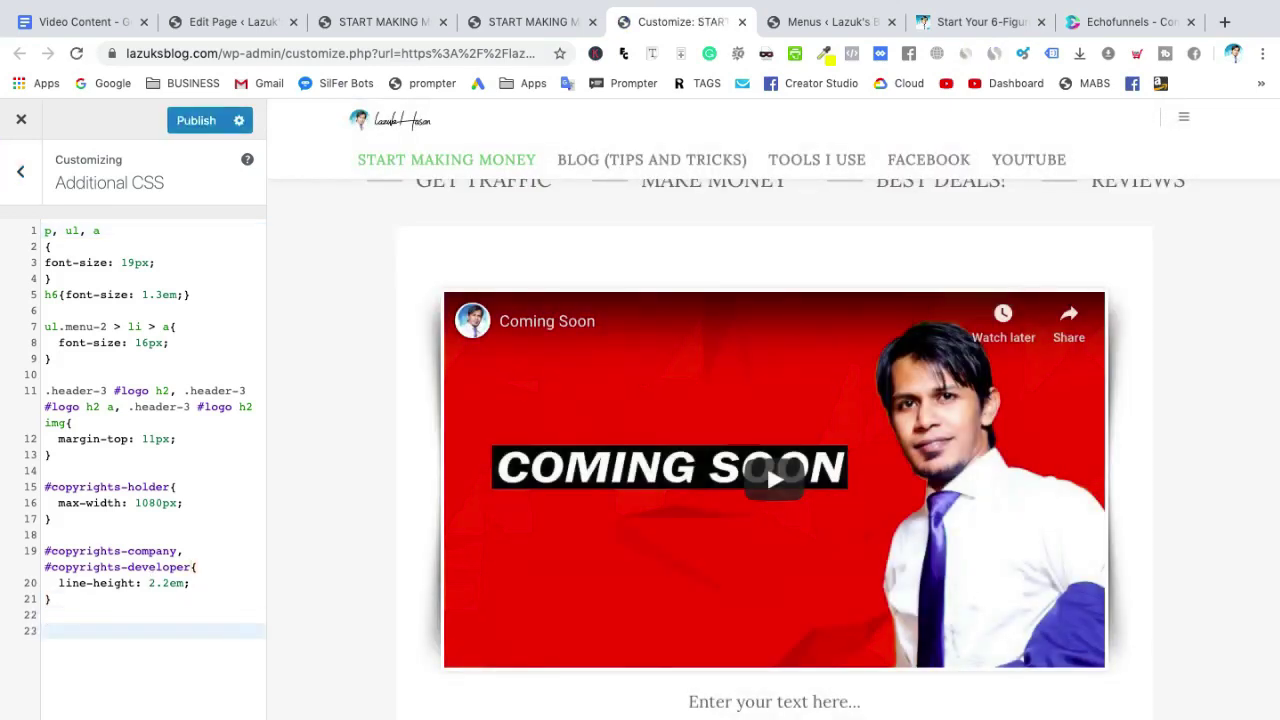
type(".sidebar-position-none #content-box")
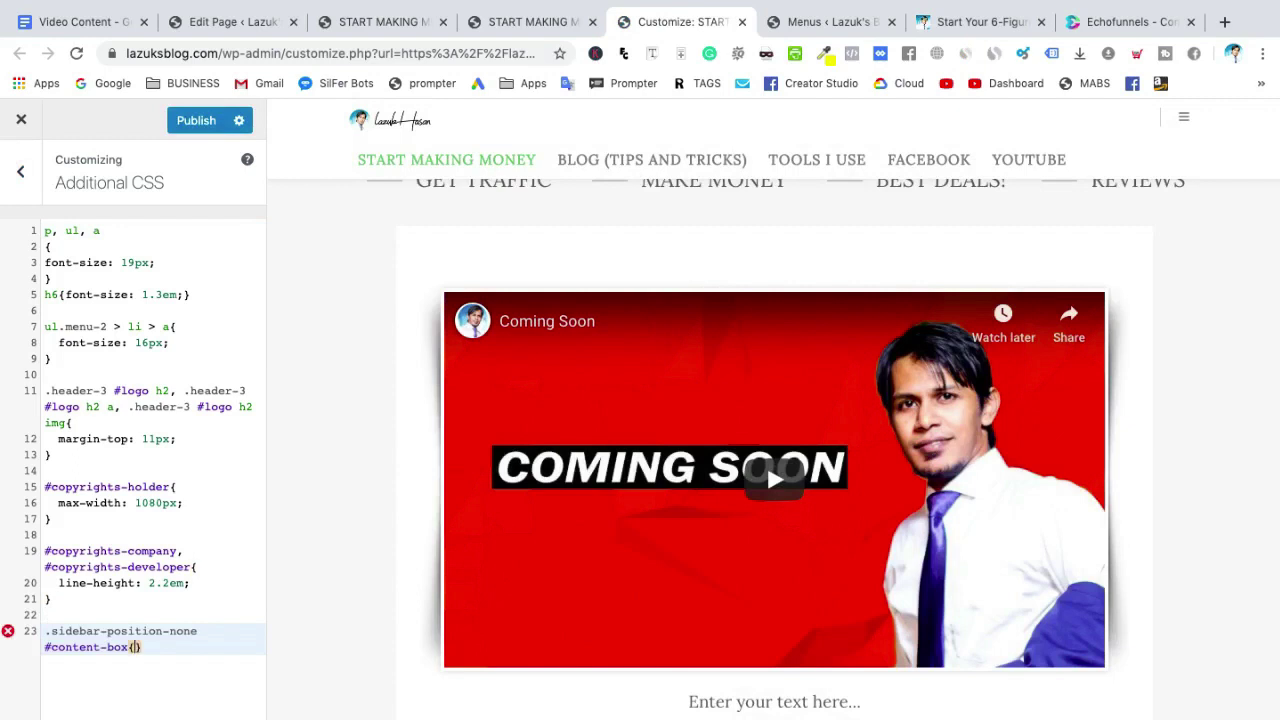
type("{")
key("Return")
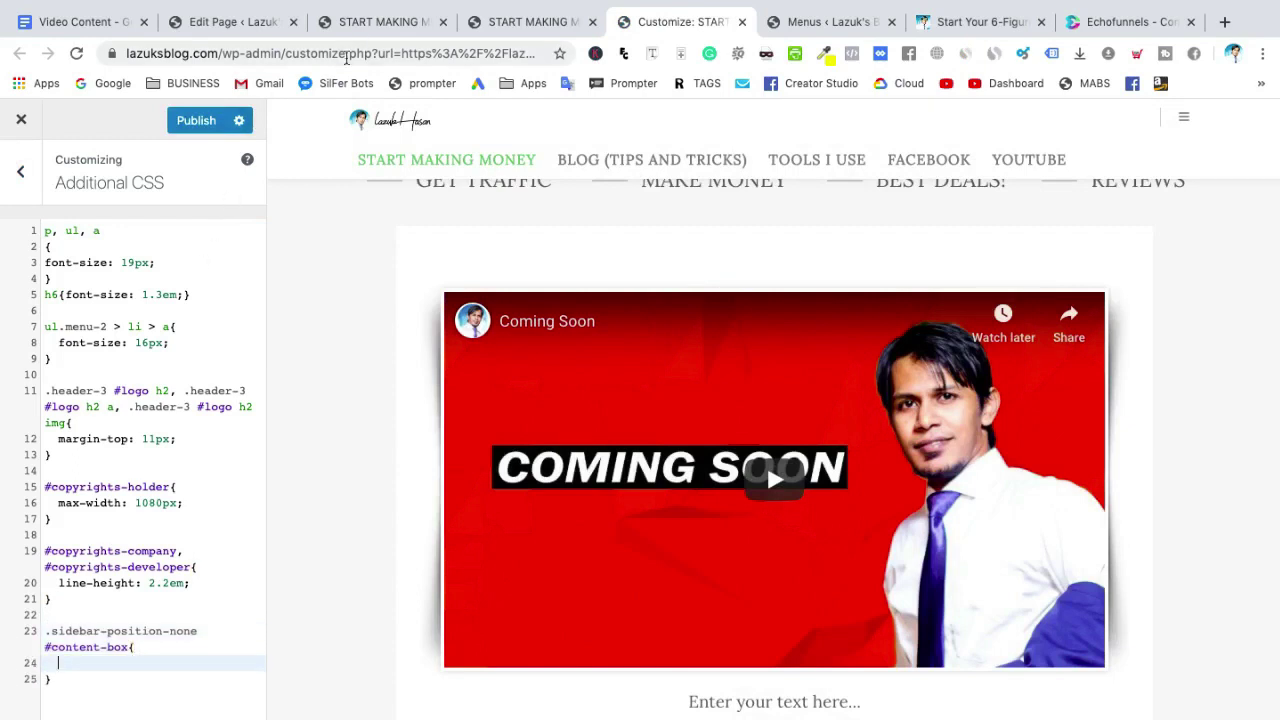
- Copy the declaration width: 1024px; from the inspected page into the new #content-box rule, publish it, and check the preview
left_click(505, 21)
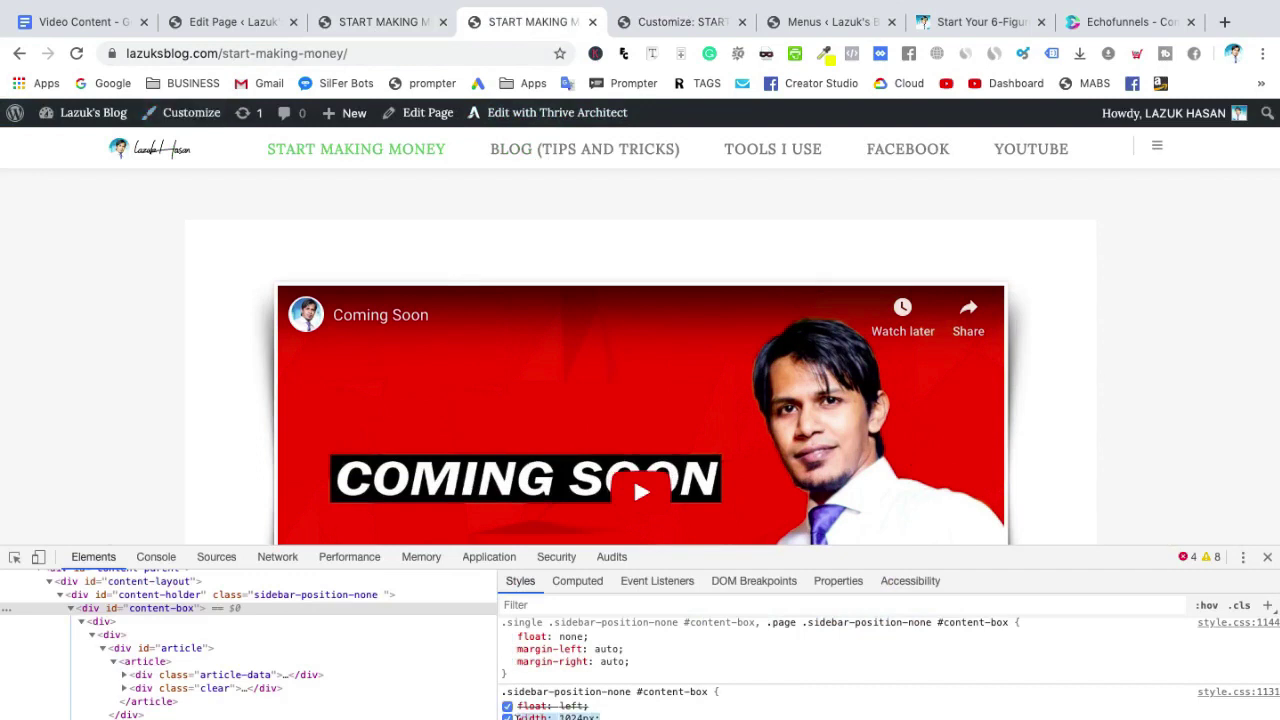
left_click(680, 22)
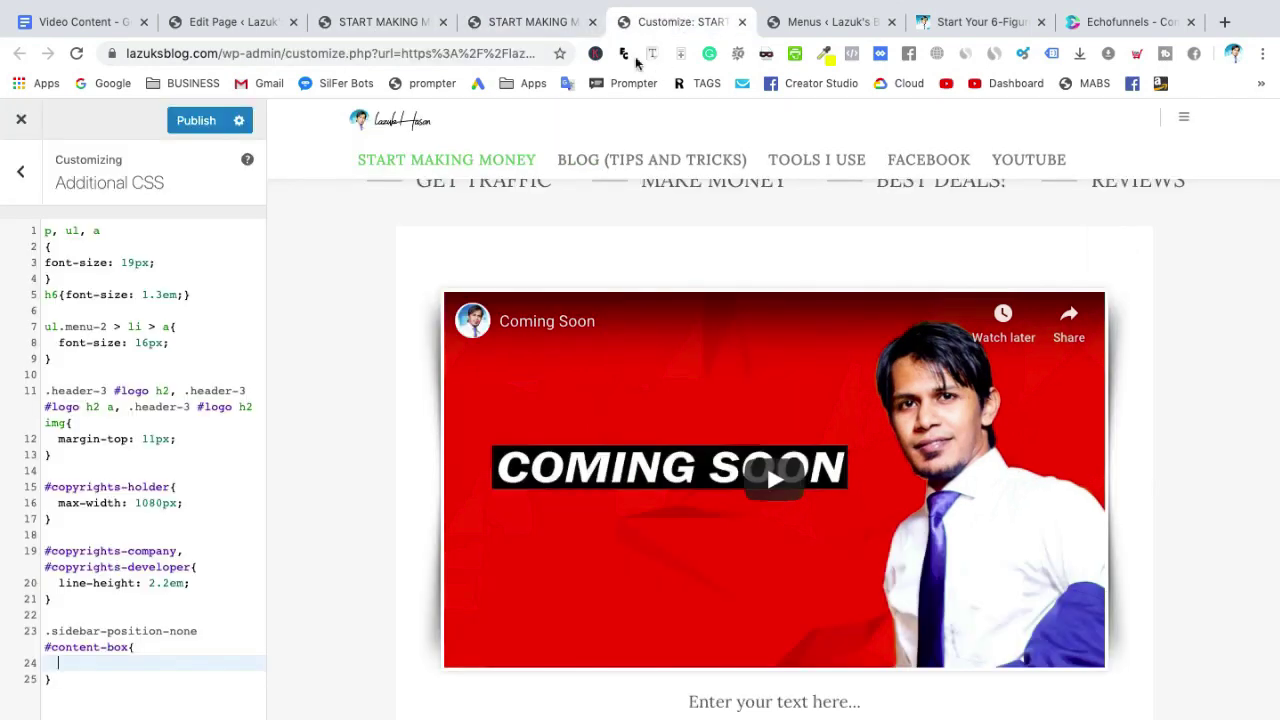
type("width: 1024px;")
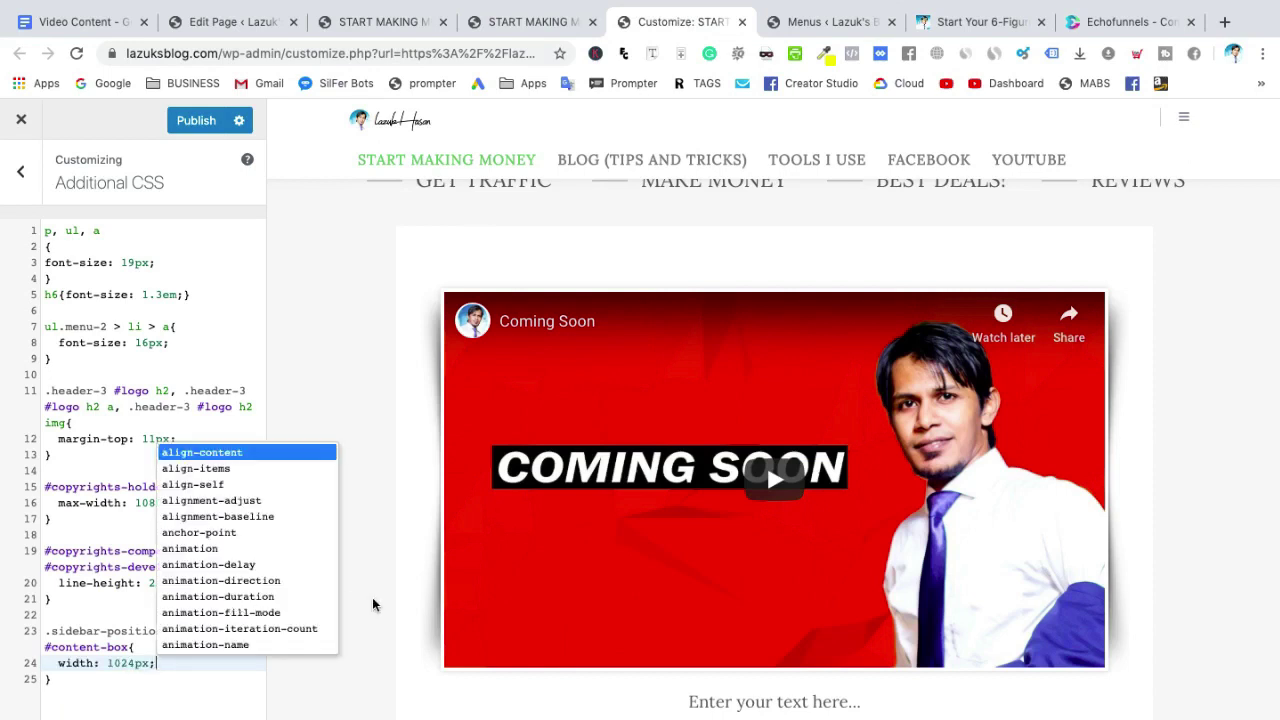
key("Escape")
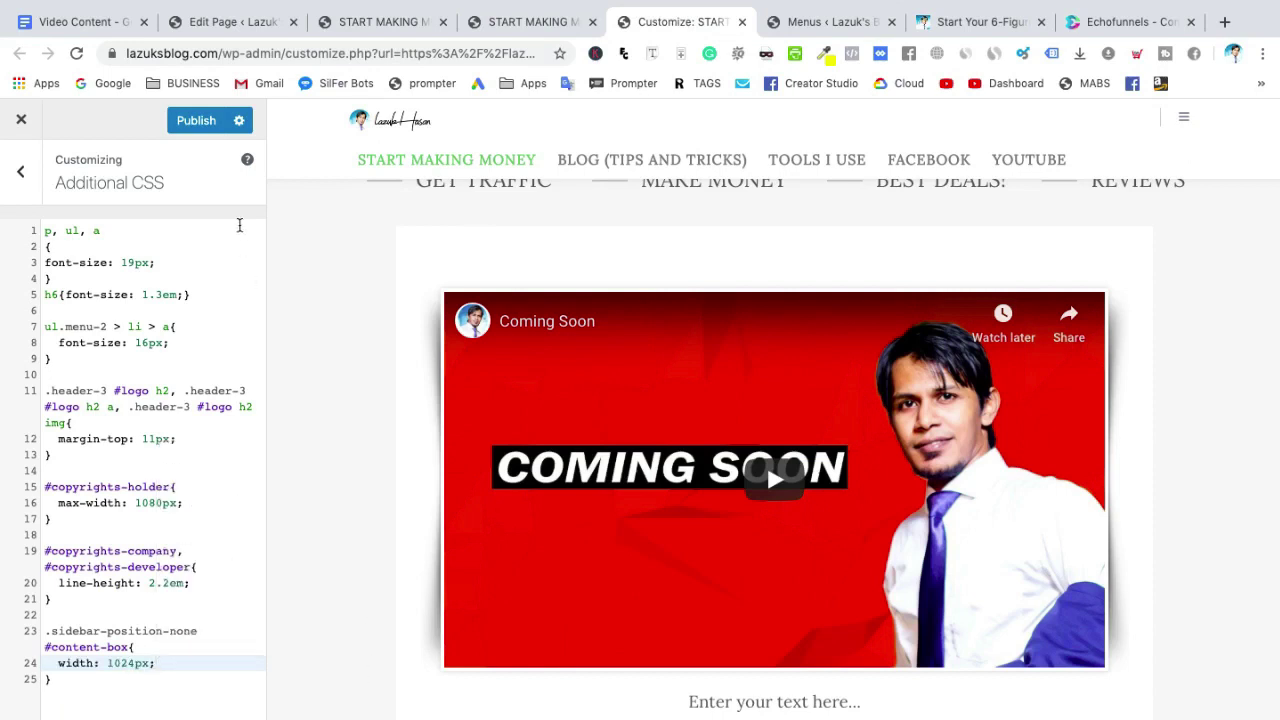
left_click(200, 124)
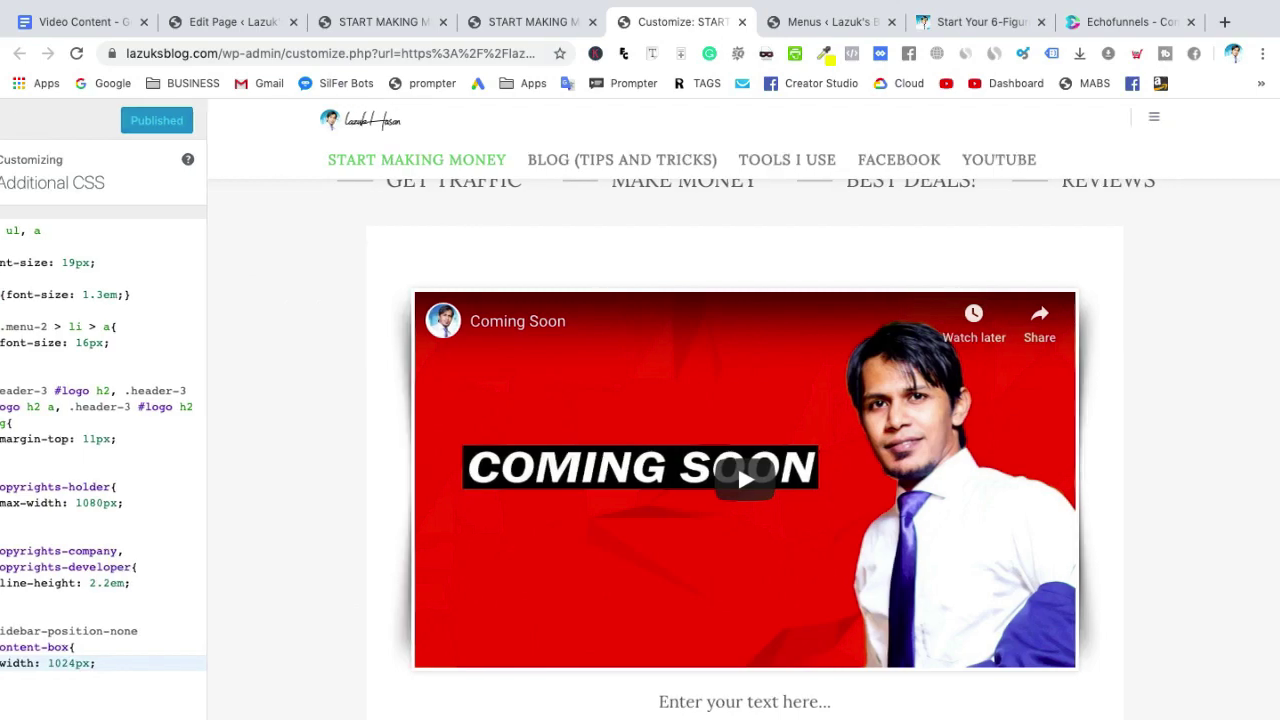
scroll(1175, 478, "down", 5)
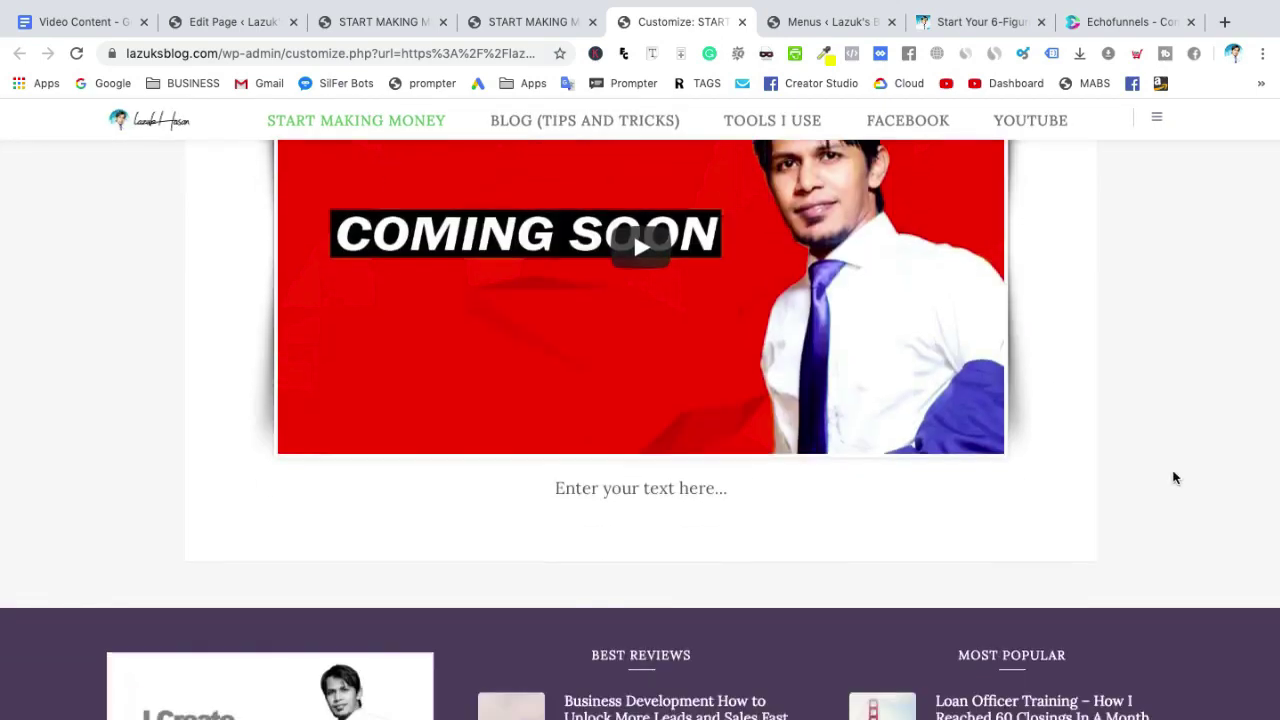
scroll(1175, 478, "up", 5)
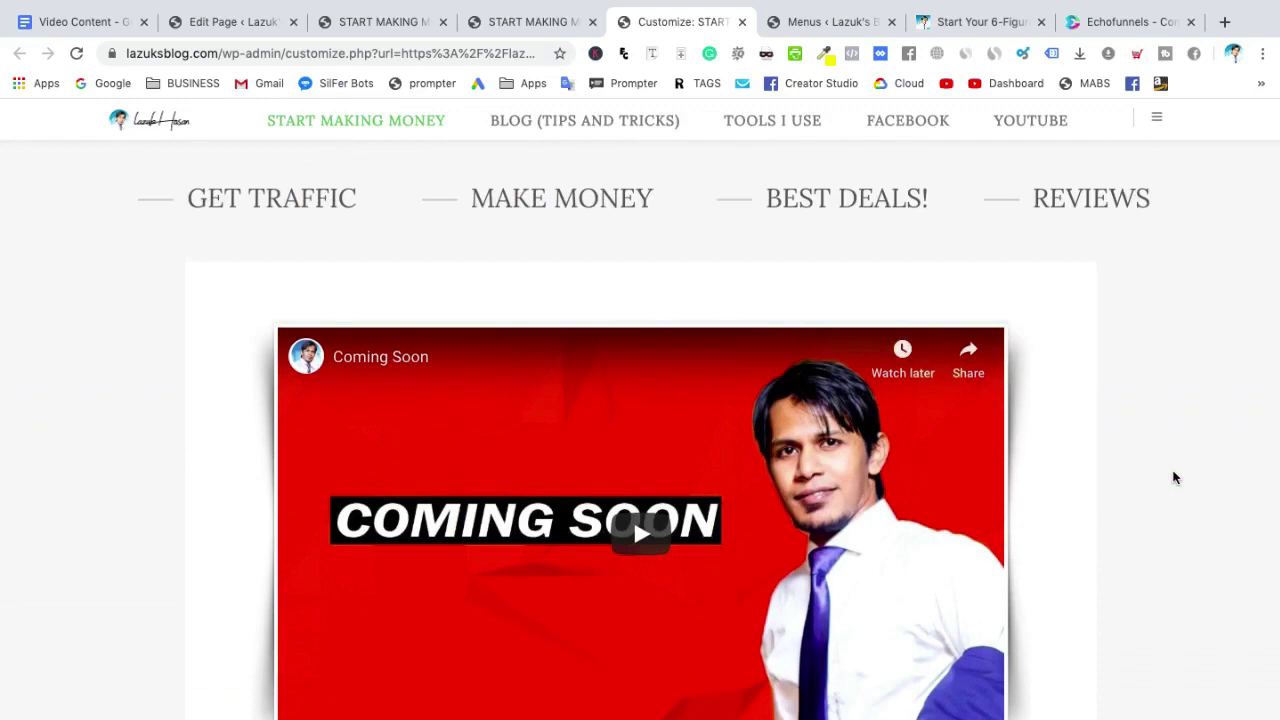
- Examine the widened content box around the video and text in the START MAKING MONEY page preview
scroll(1175, 477, "down", 3)
scroll(1175, 477, "up", 2)
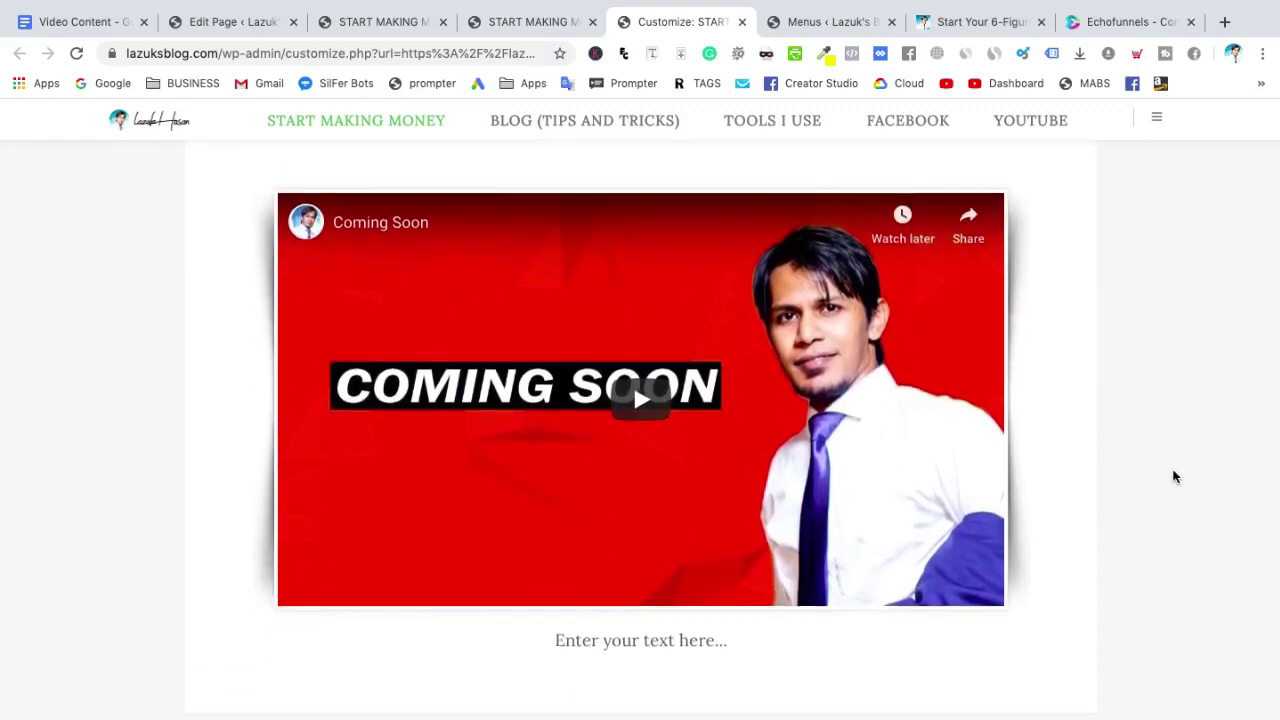
scroll(1175, 477, "up", 1)
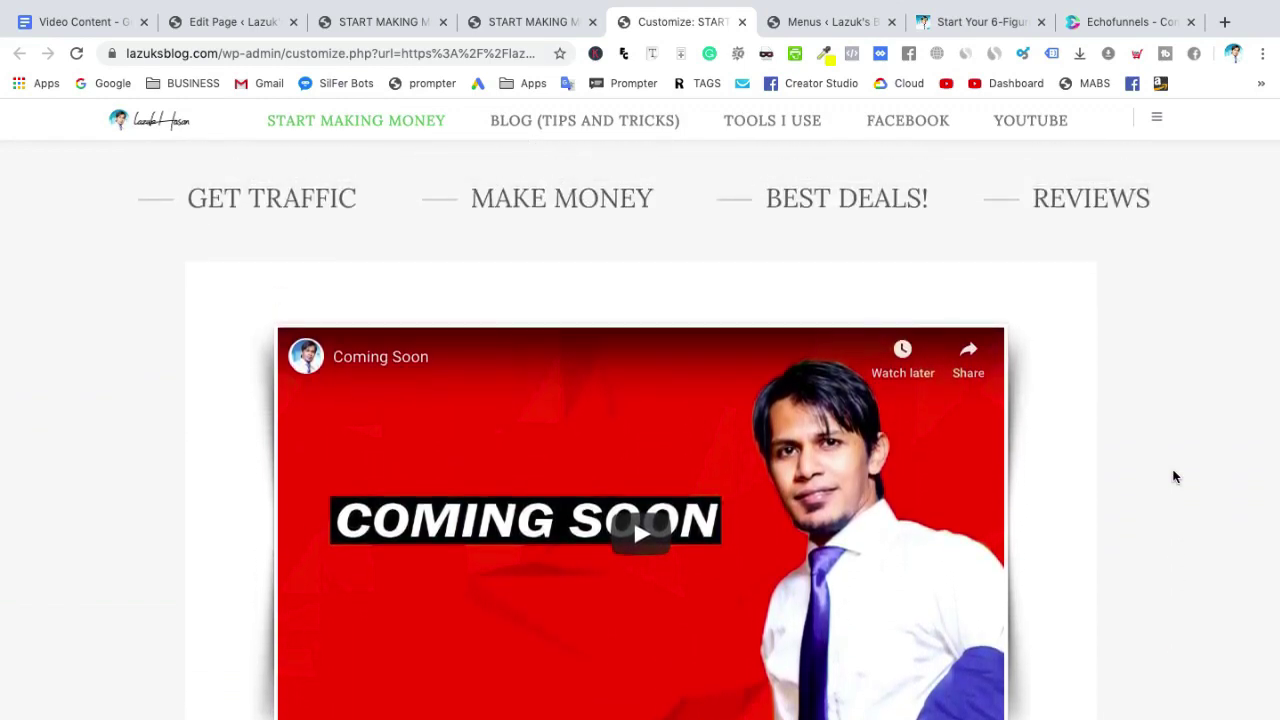
scroll(1175, 477, "down", 1)
scroll(1175, 477, "up", 1)
scroll(1175, 477, "down", 2)
scroll(1175, 477, "up", 2)
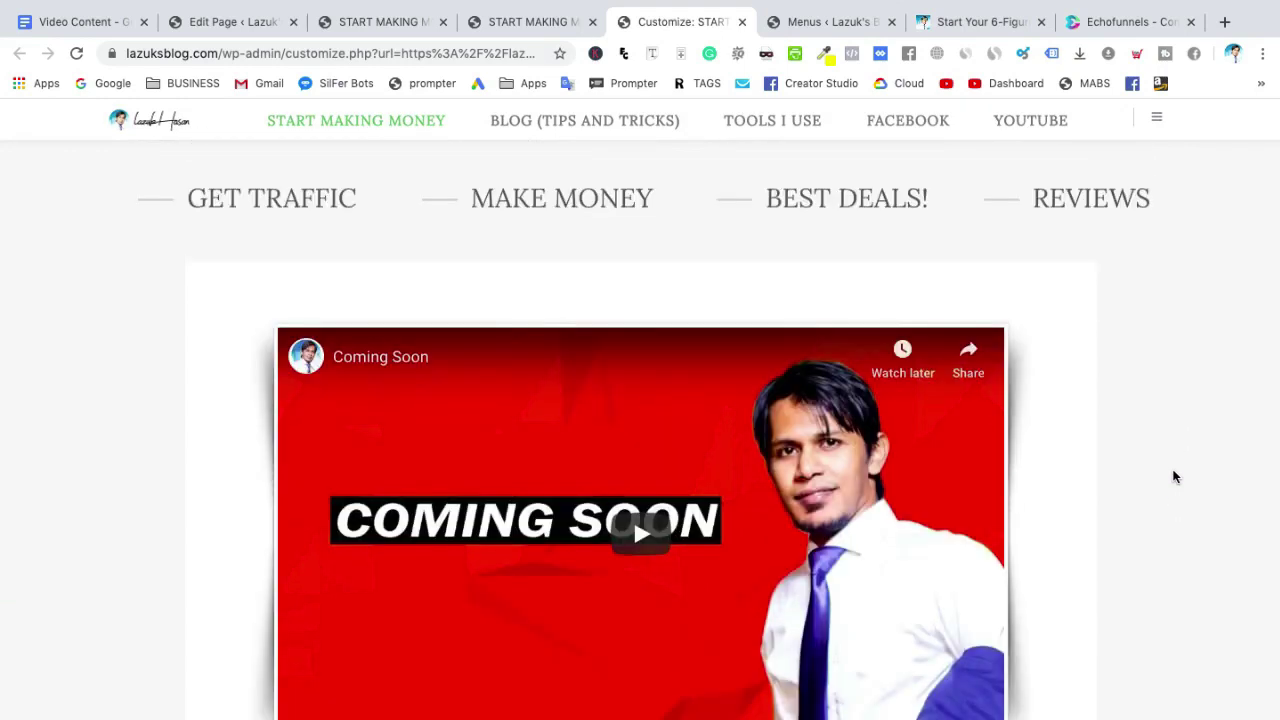
- Show the page in the Developer Tools mobile device emulation at 100% zoom, with the tools pane shrunk to free viewing space
left_click(1262, 55)
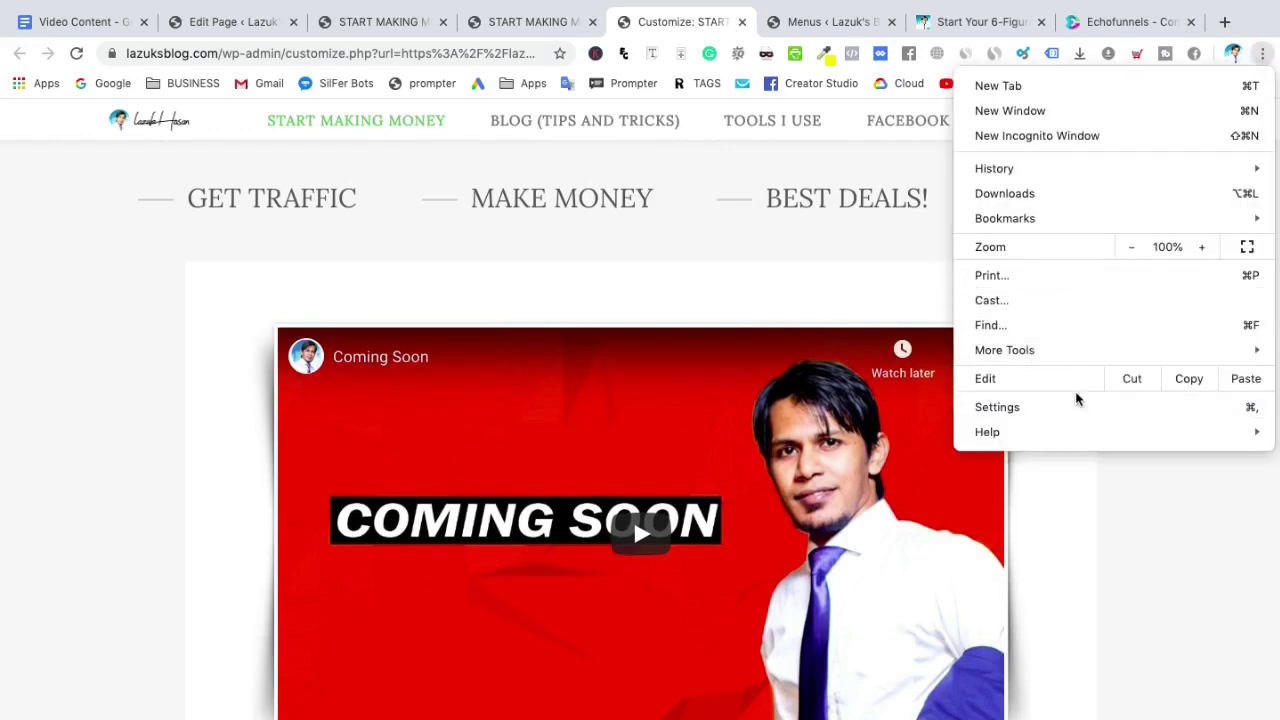
mouse_move(1068, 359)
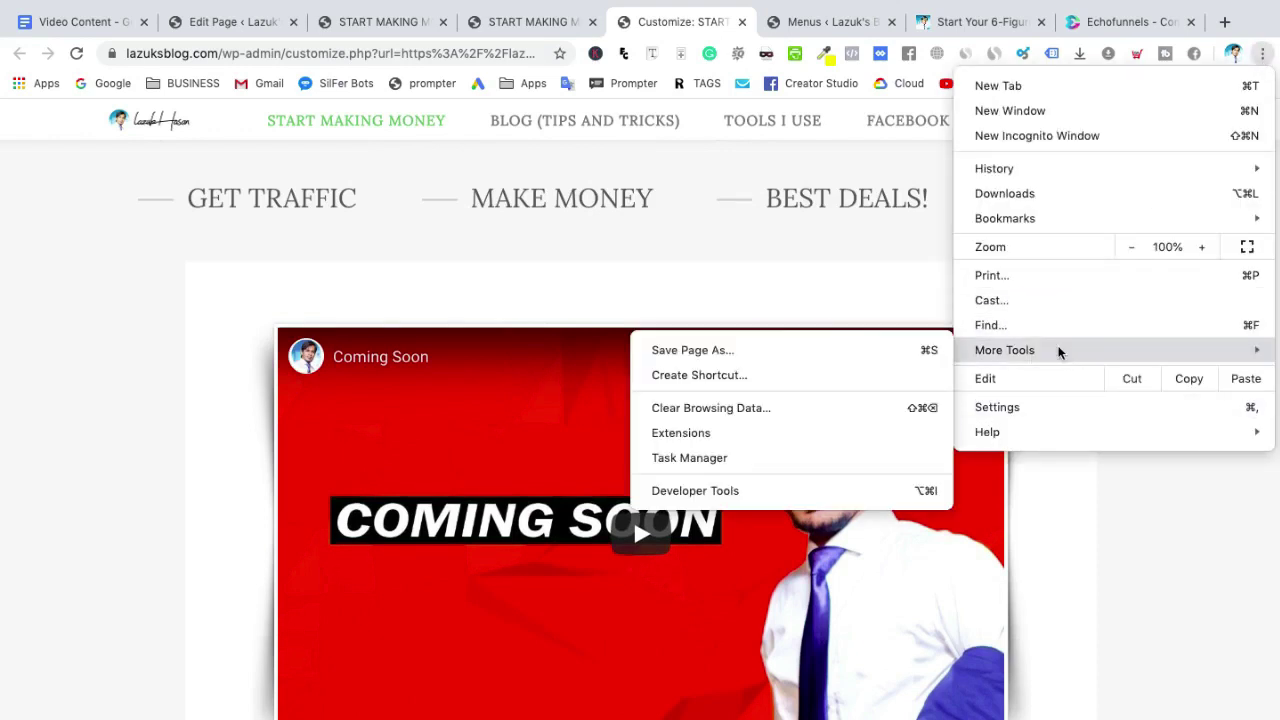
left_click(799, 491)
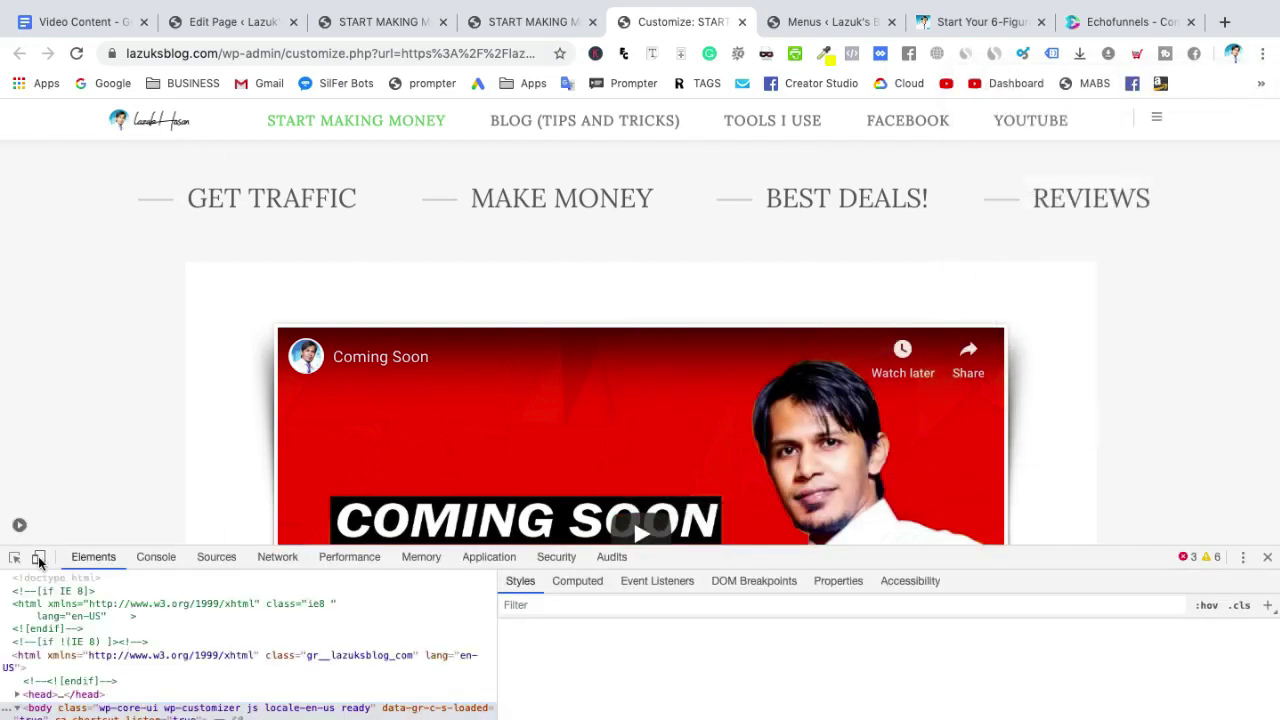
left_click(39, 559)
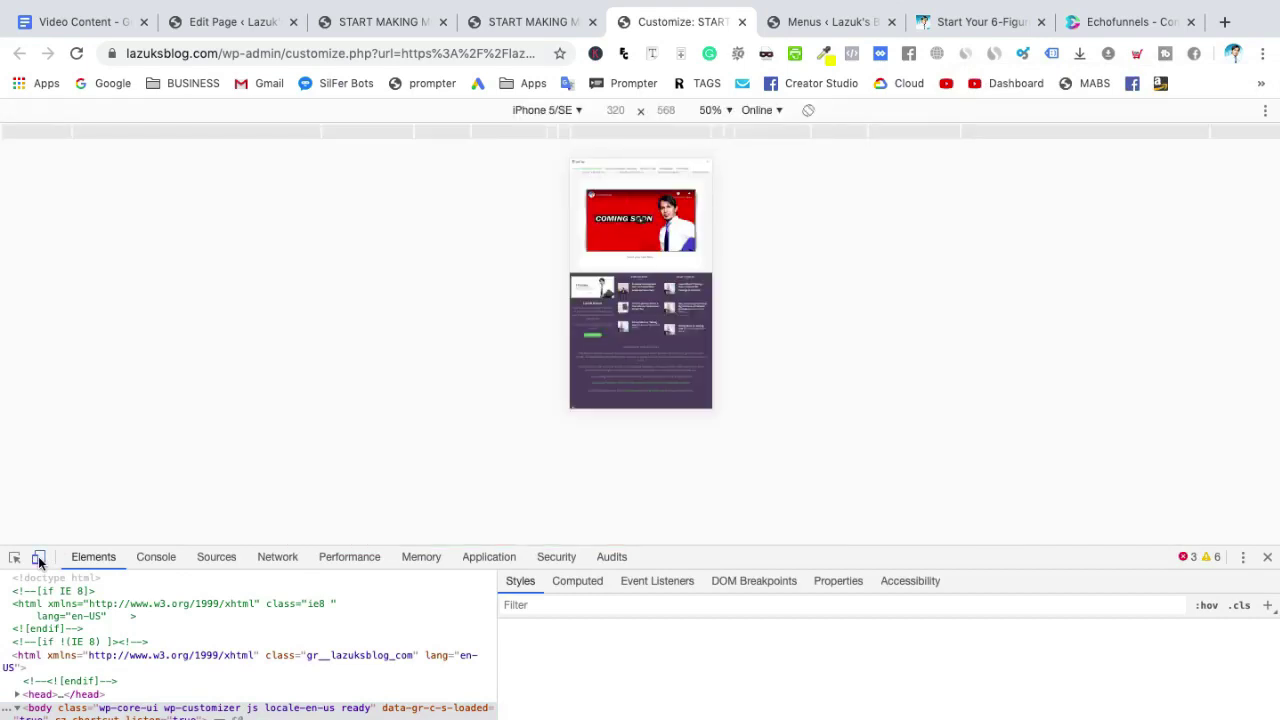
left_click_drag(1019, 550, 1027, 618)
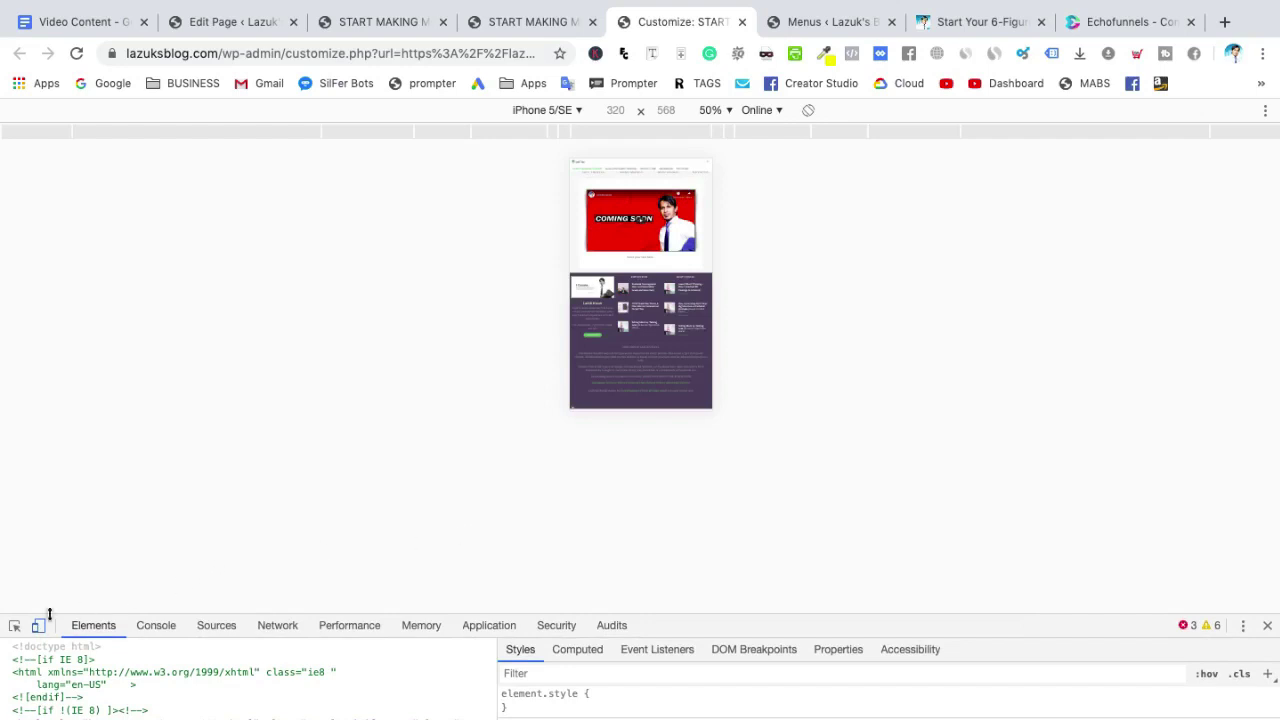
left_click(710, 111)
left_click(740, 166)
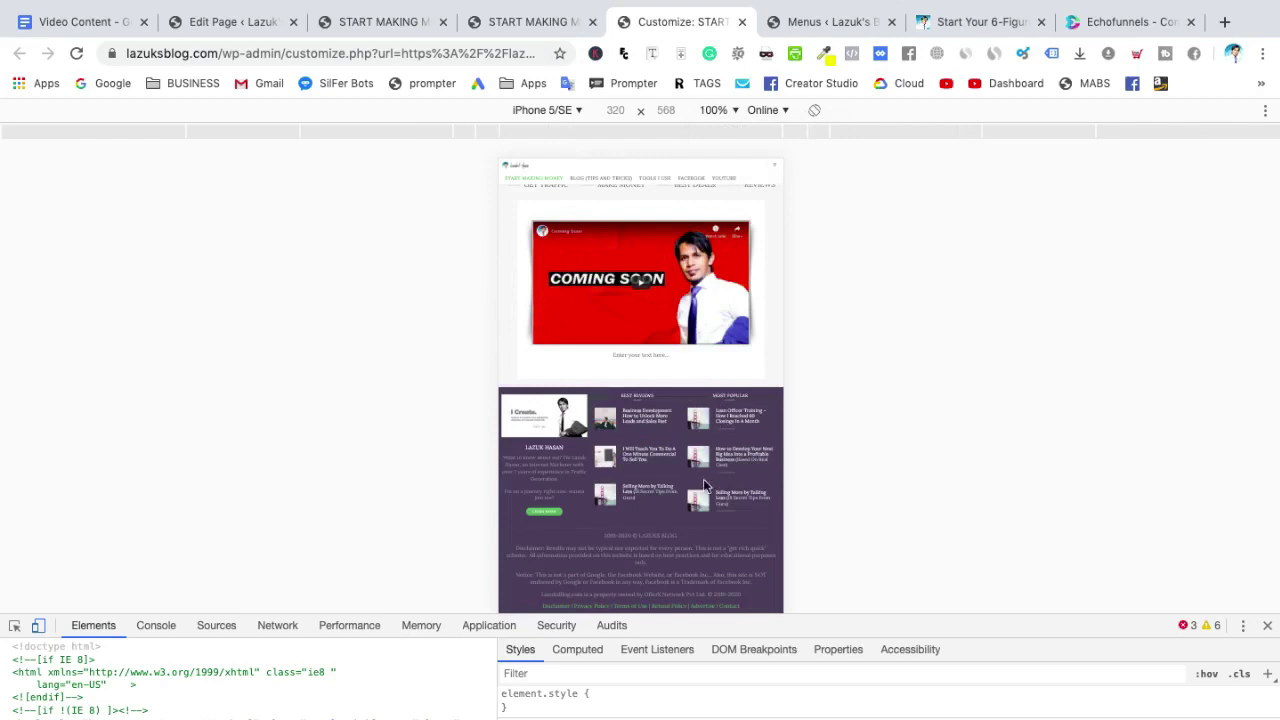
- Reload the customizer page in the emulated phone view and select its whole web address for editing
left_click(76, 53)
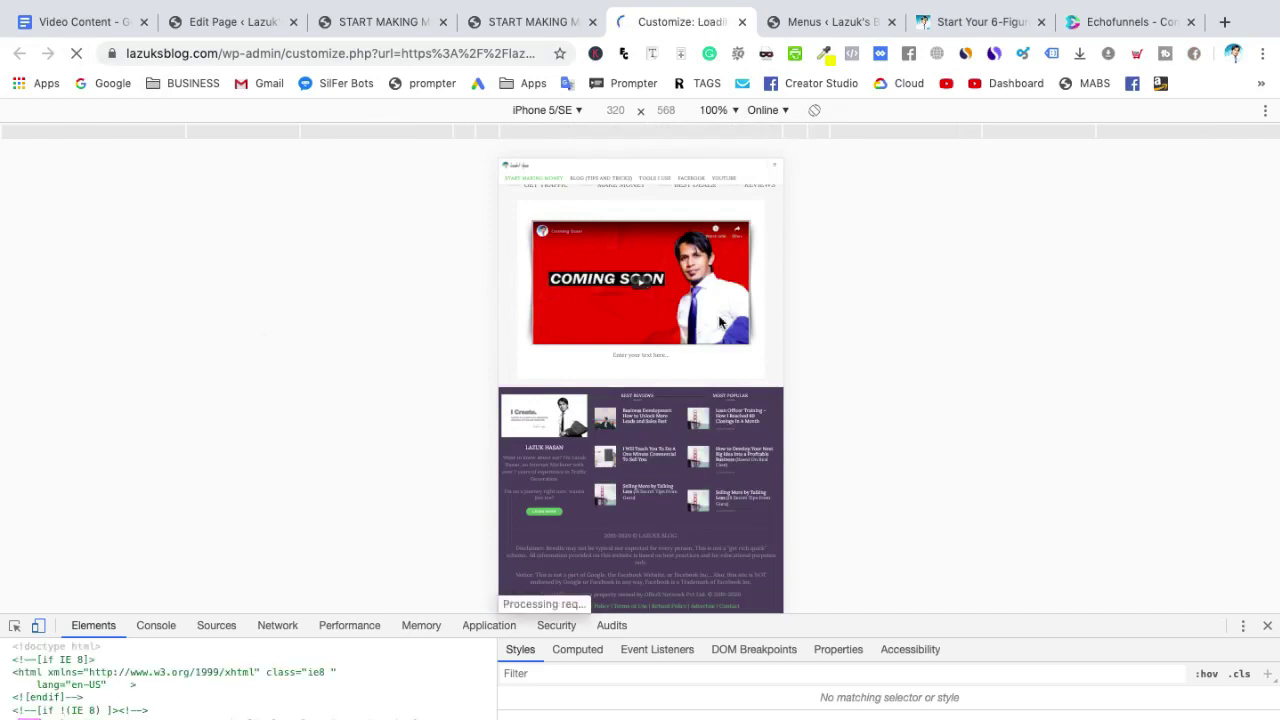
left_click(222, 54)
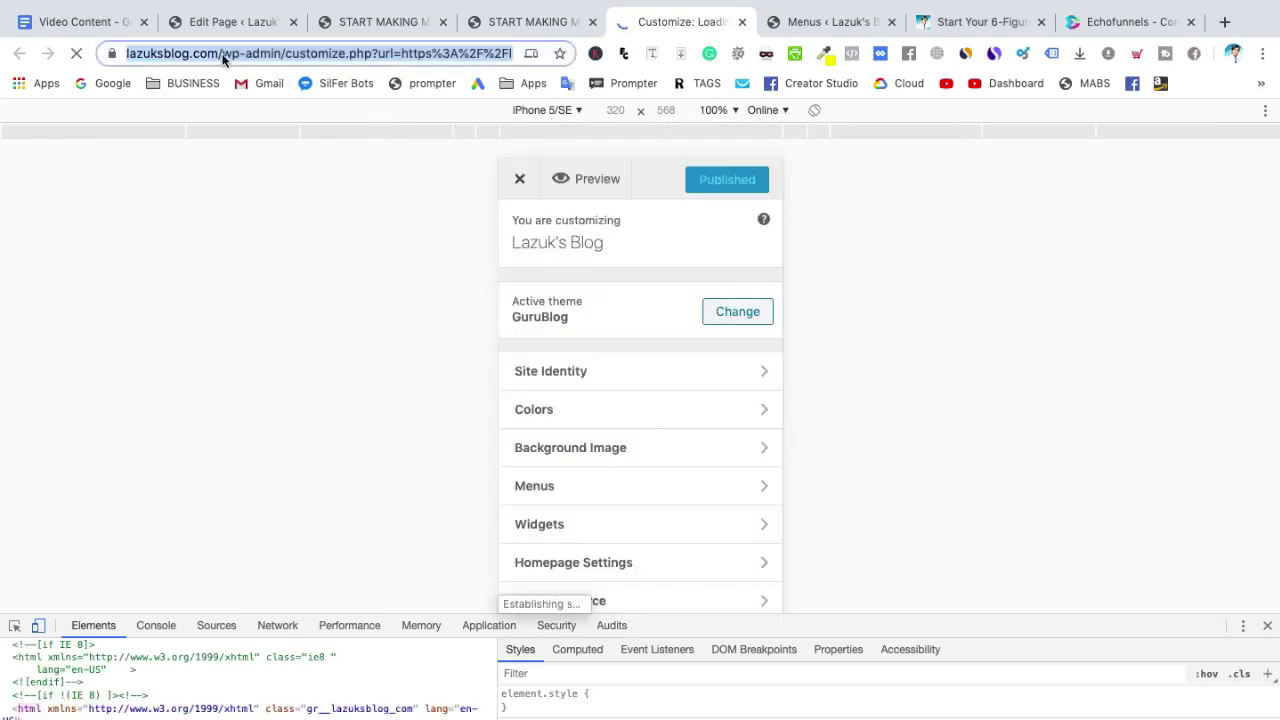
- Reload the live Start Making Money page and close the theme customizer's browser tab
left_click(540, 22)
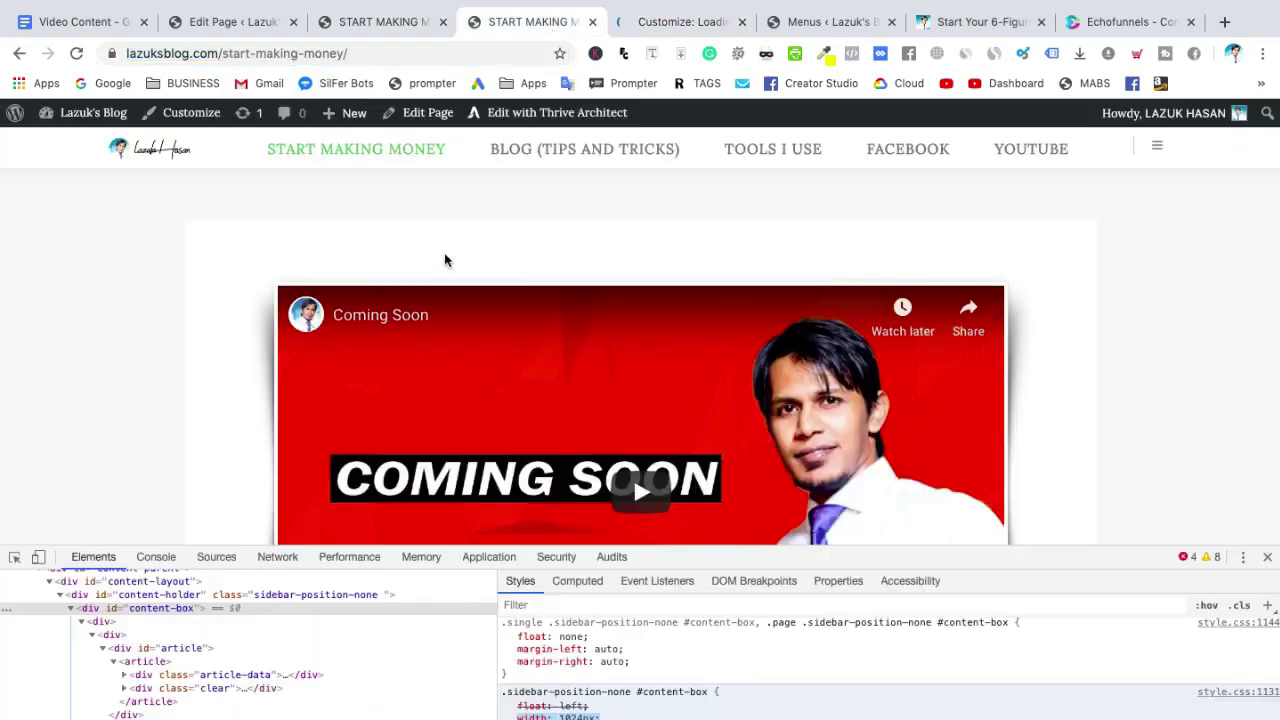
key("ctrl+r")
left_click(742, 21)
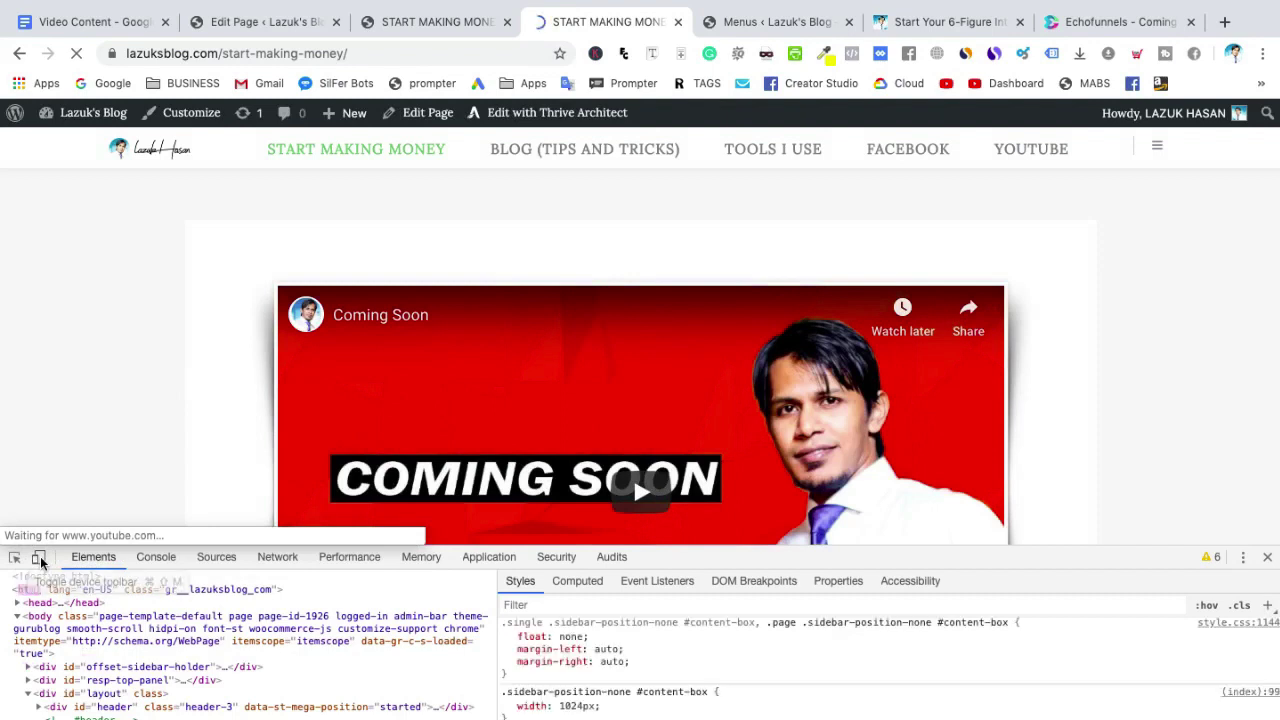
- Preview the Start Making Money page in iPhone 5/SE device emulation at 100% zoom
left_click(38, 557)
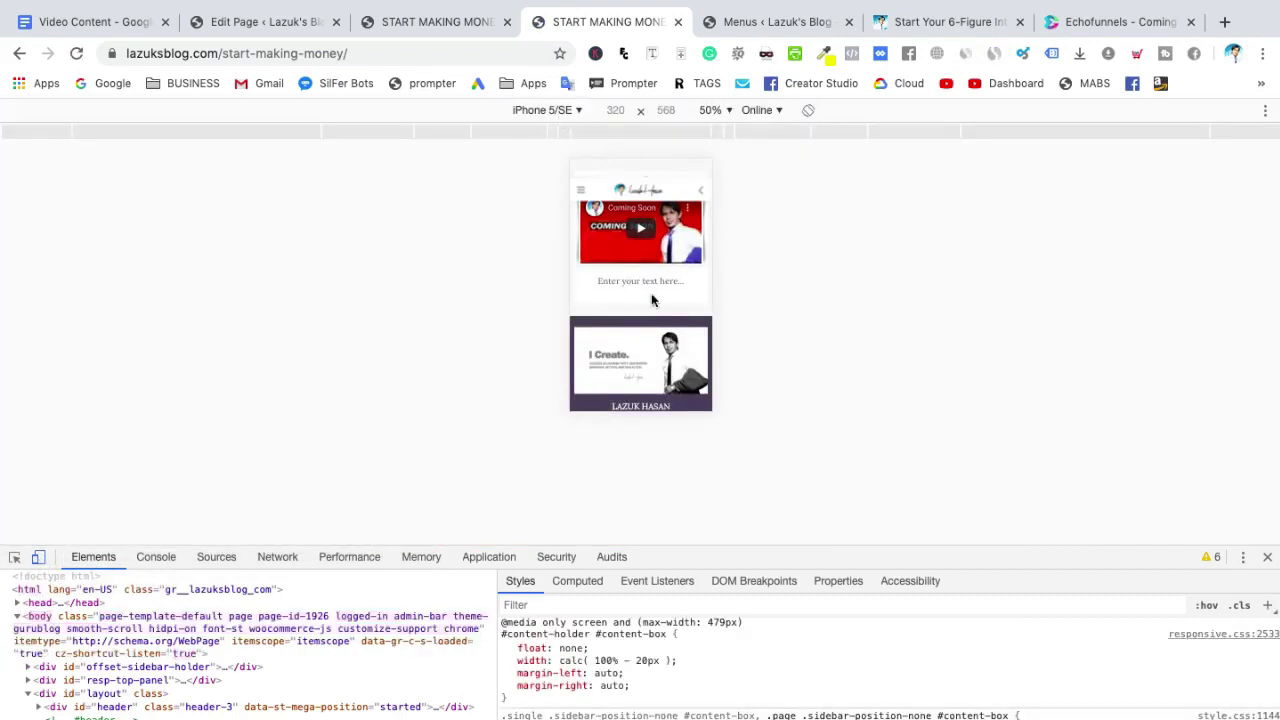
scroll(660, 292, "down", 2)
scroll(651, 300, "up", 3)
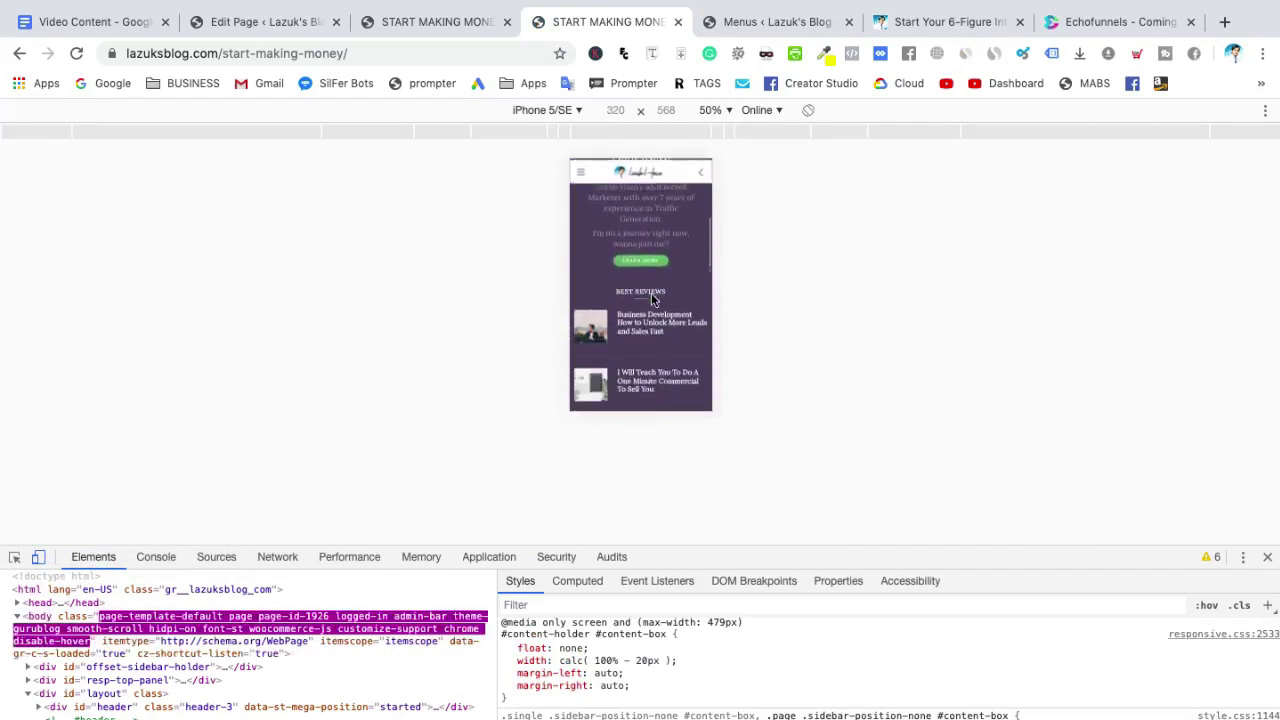
left_click(720, 110)
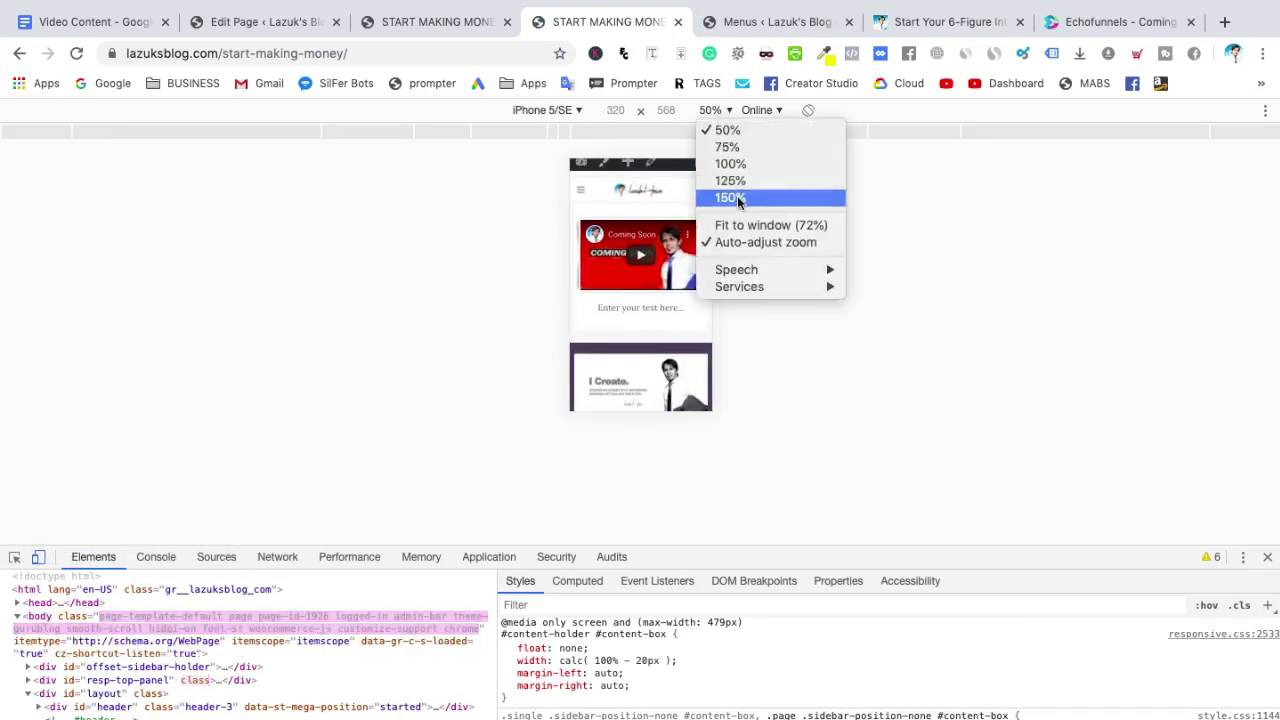
left_click(738, 168)
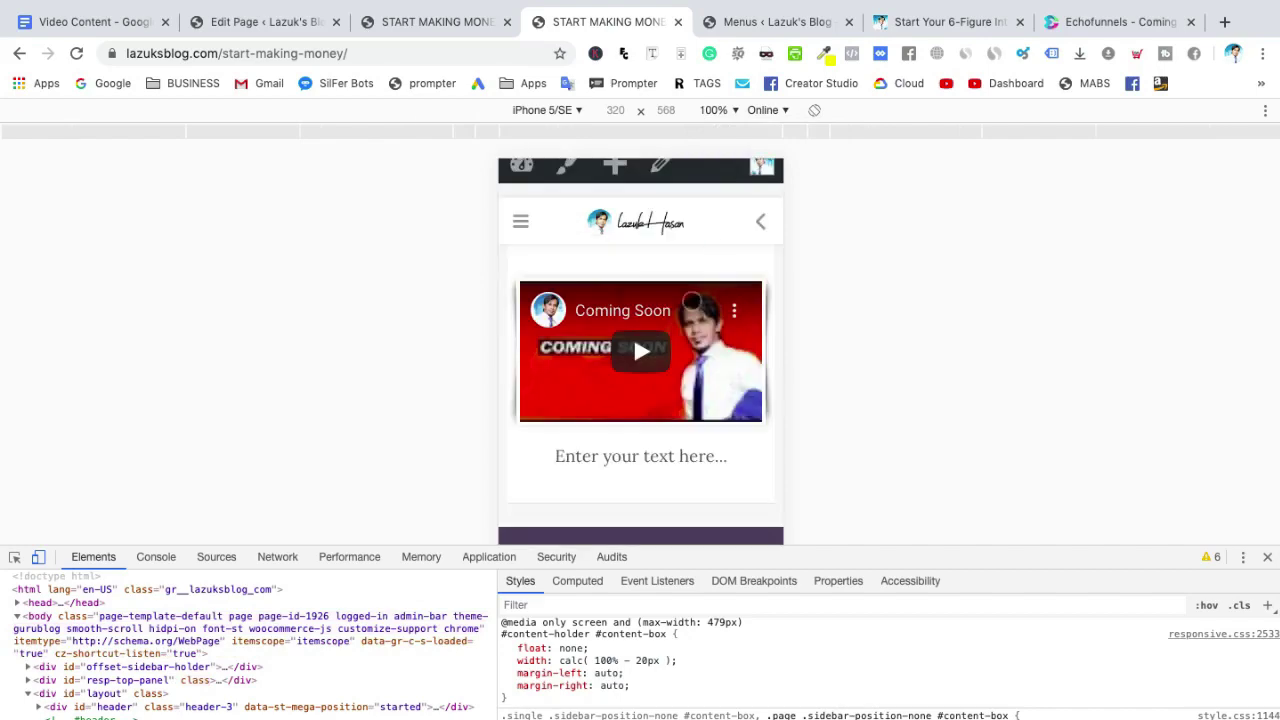
- Examine the page's phone layout, from the header and video down through the sidebar content below it
scroll(680, 380, "down", 10)
scroll(680, 383, "down", 3)
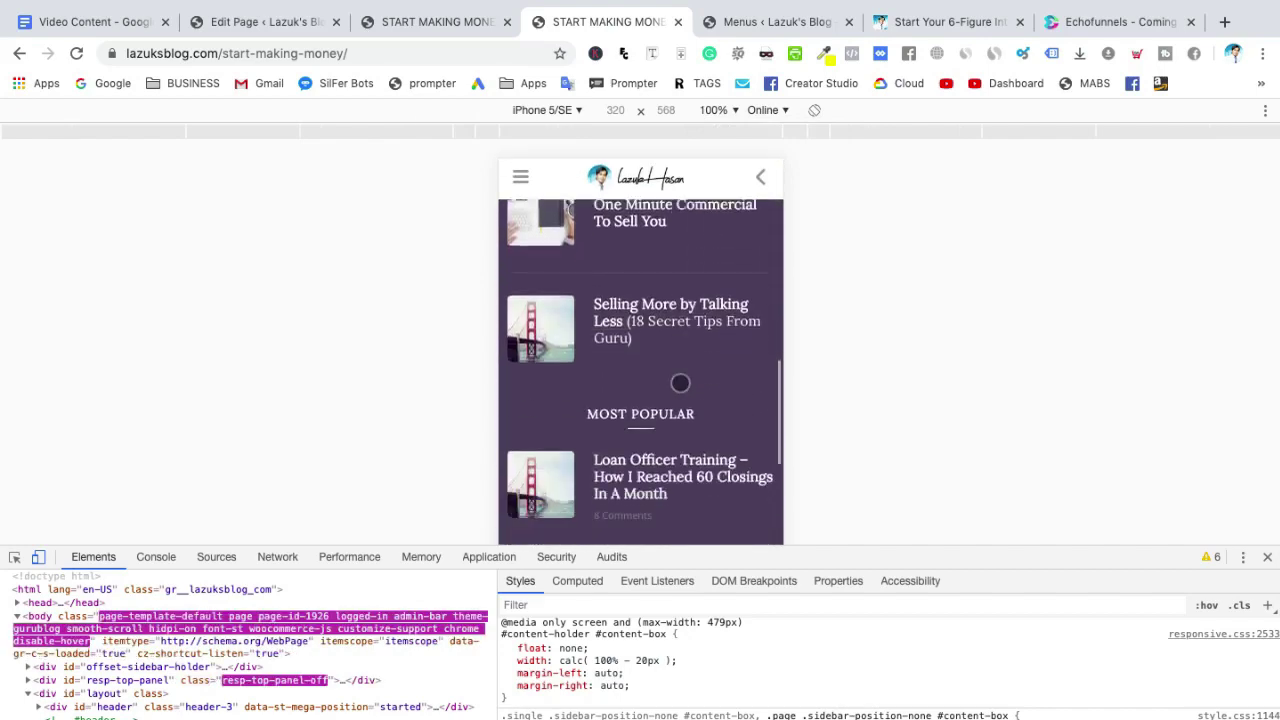
scroll(680, 385, "up", 15)
scroll(679, 388, "down", 3)
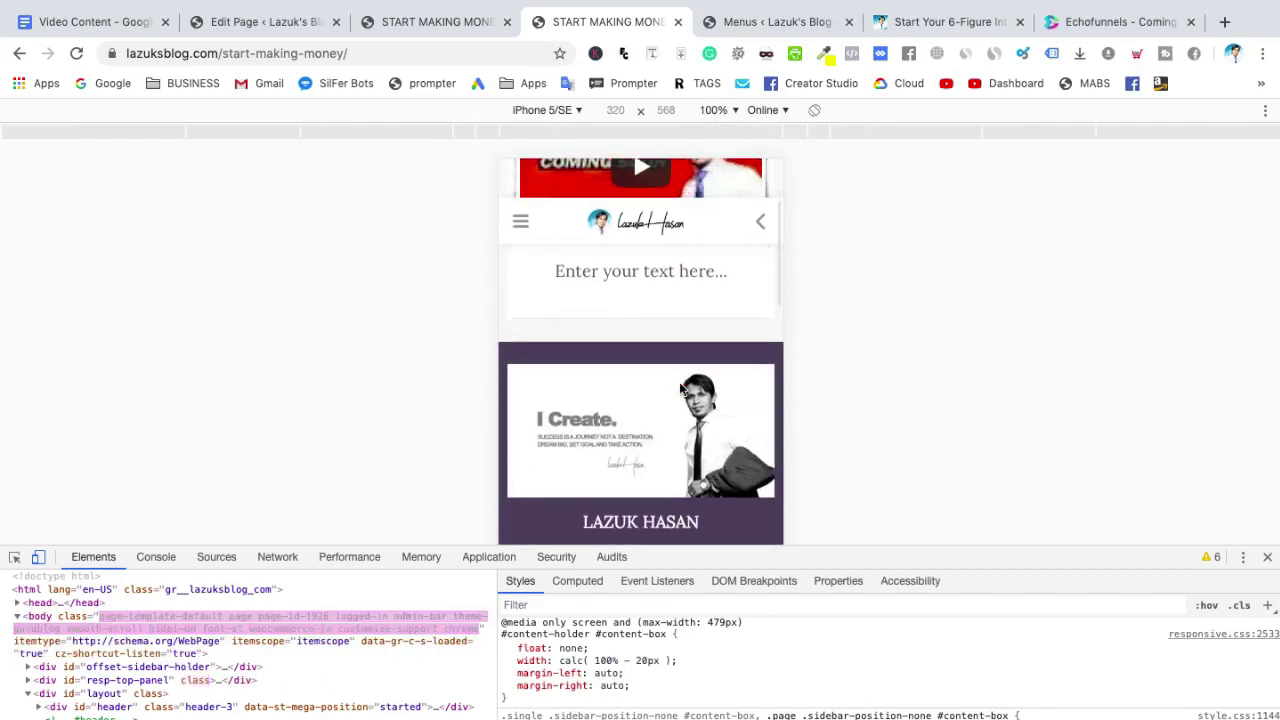
scroll(679, 381, "up", 3)
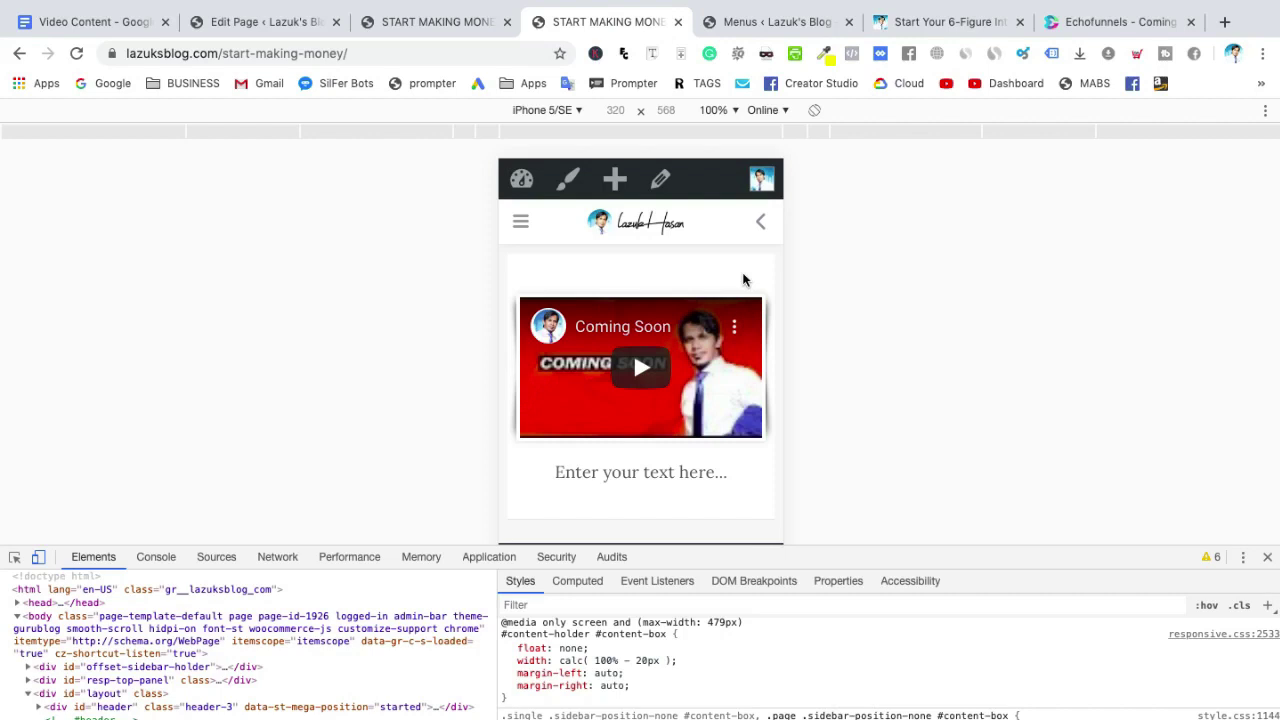
scroll(743, 280, "down", 2)
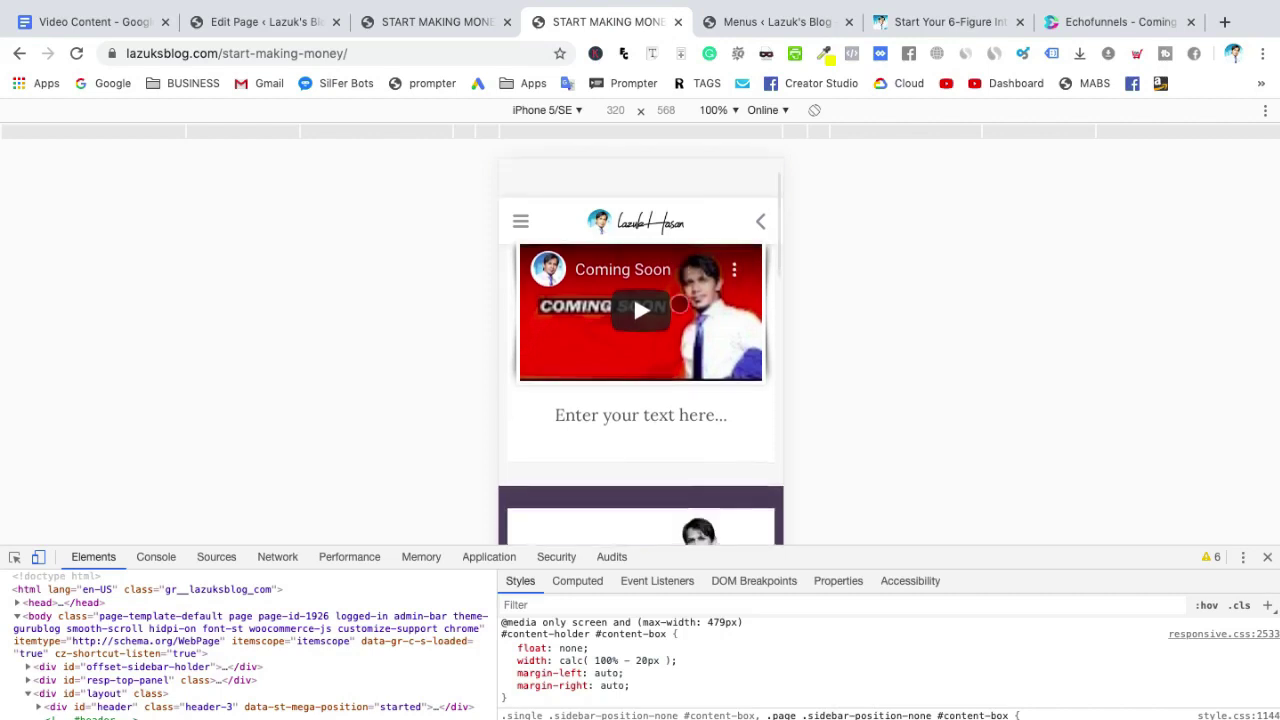
scroll(743, 280, "up", 2)
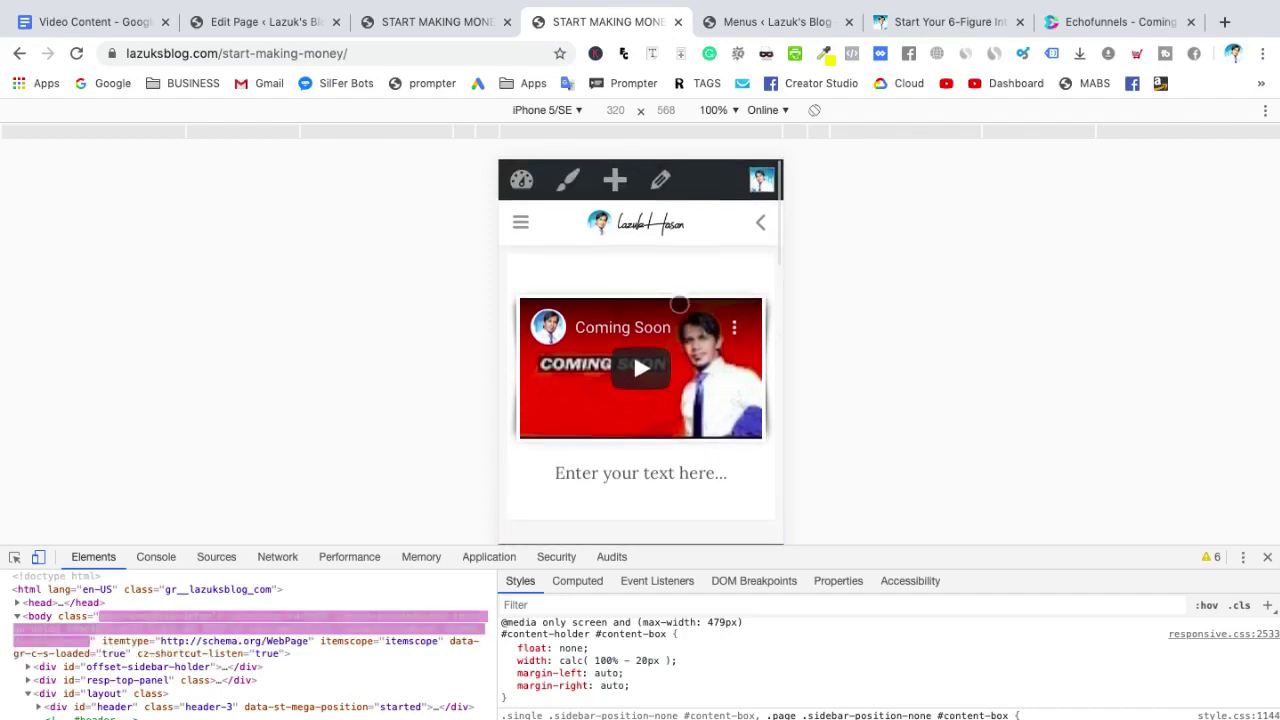
- Emulate an iPad at 100% zoom and examine the page's tablet layout from the video down to the reviews
left_click(545, 110)
left_click(560, 277)
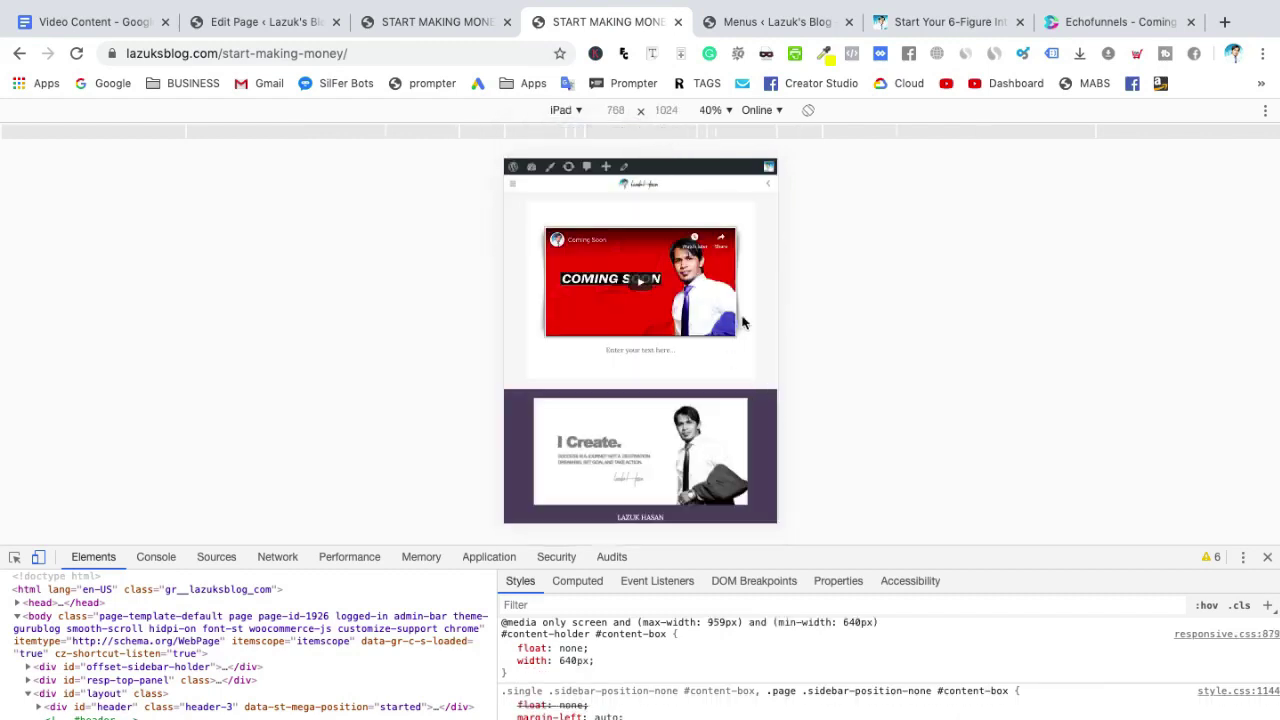
left_click(726, 112)
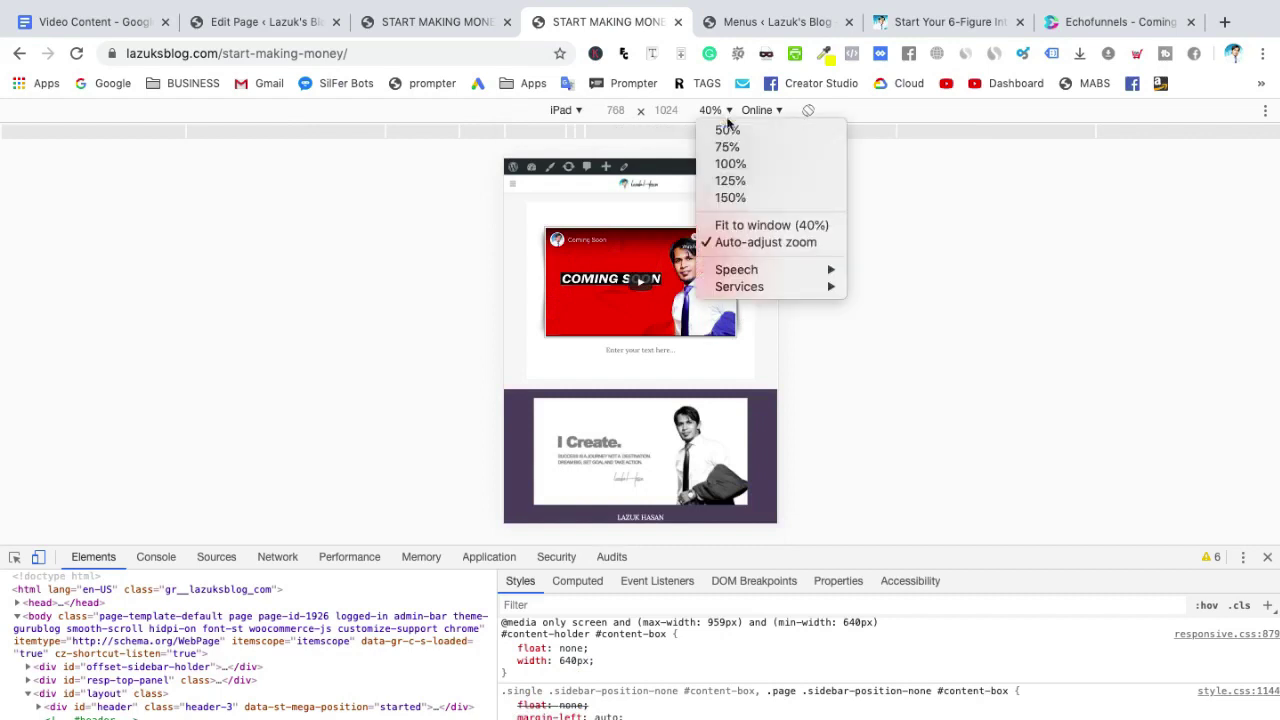
left_click(760, 165)
scroll(758, 441, "down", 5)
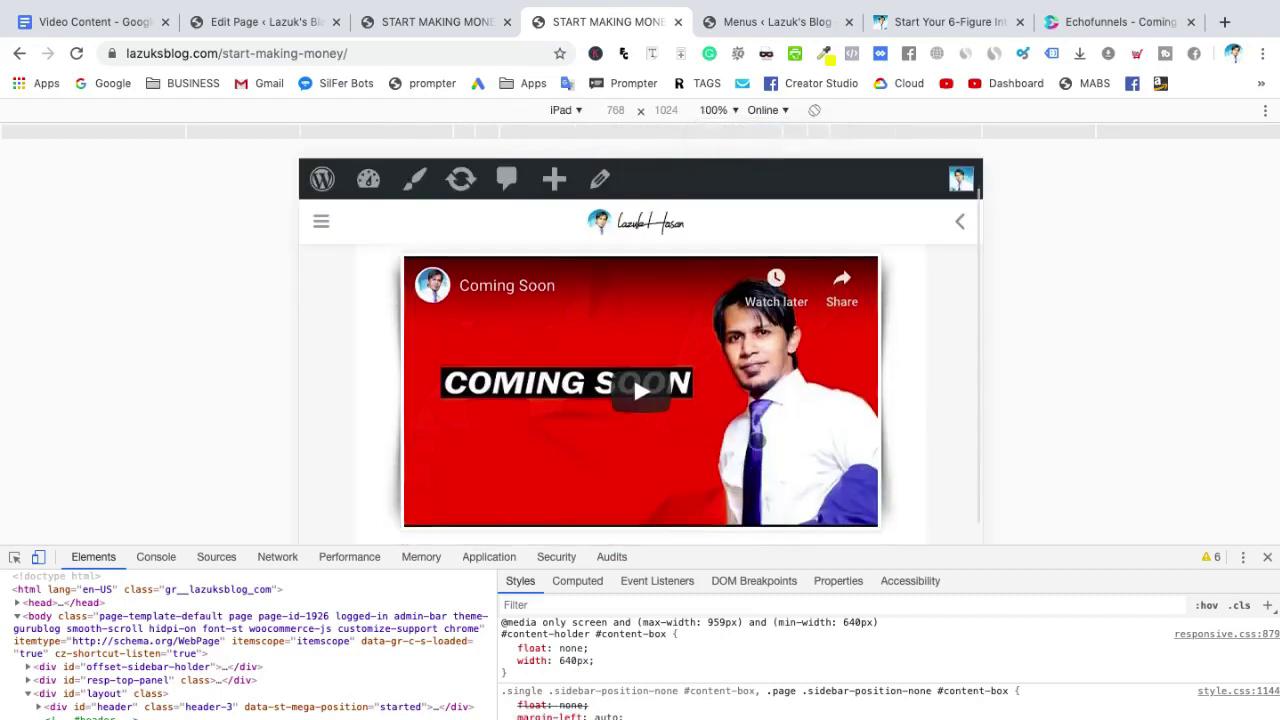
scroll(758, 441, "down", 10)
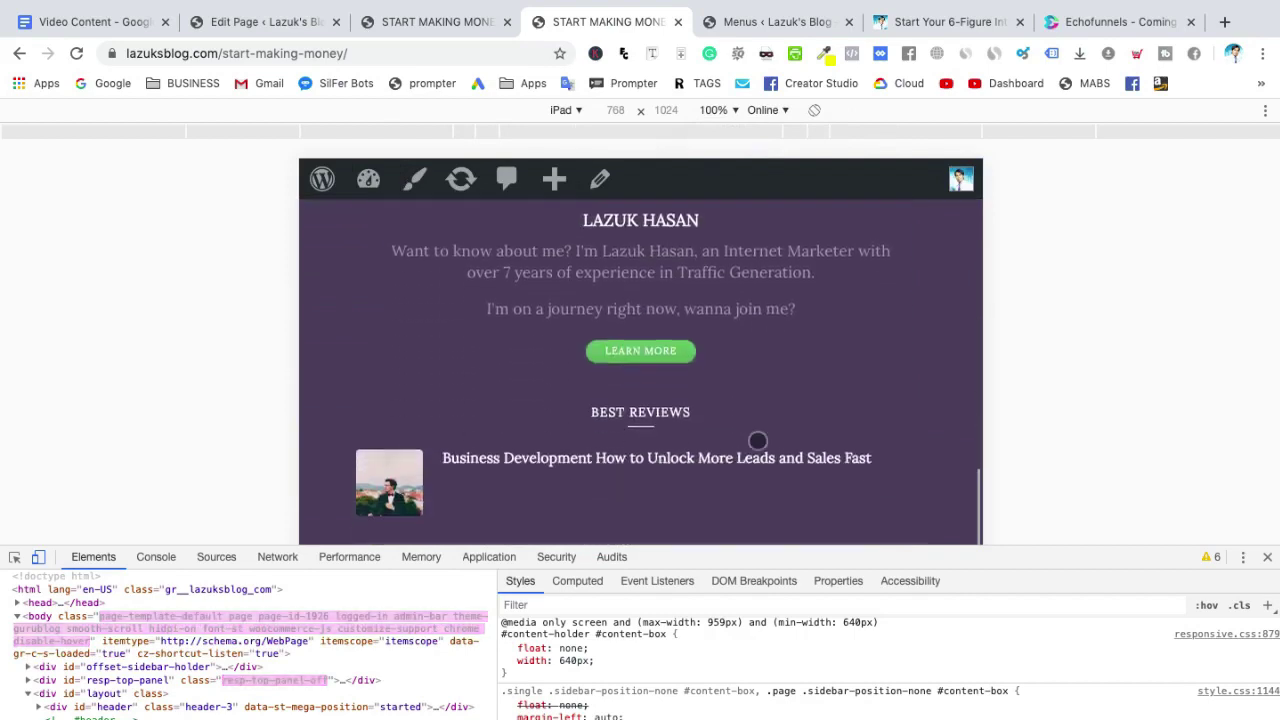
scroll(758, 441, "up", 15)
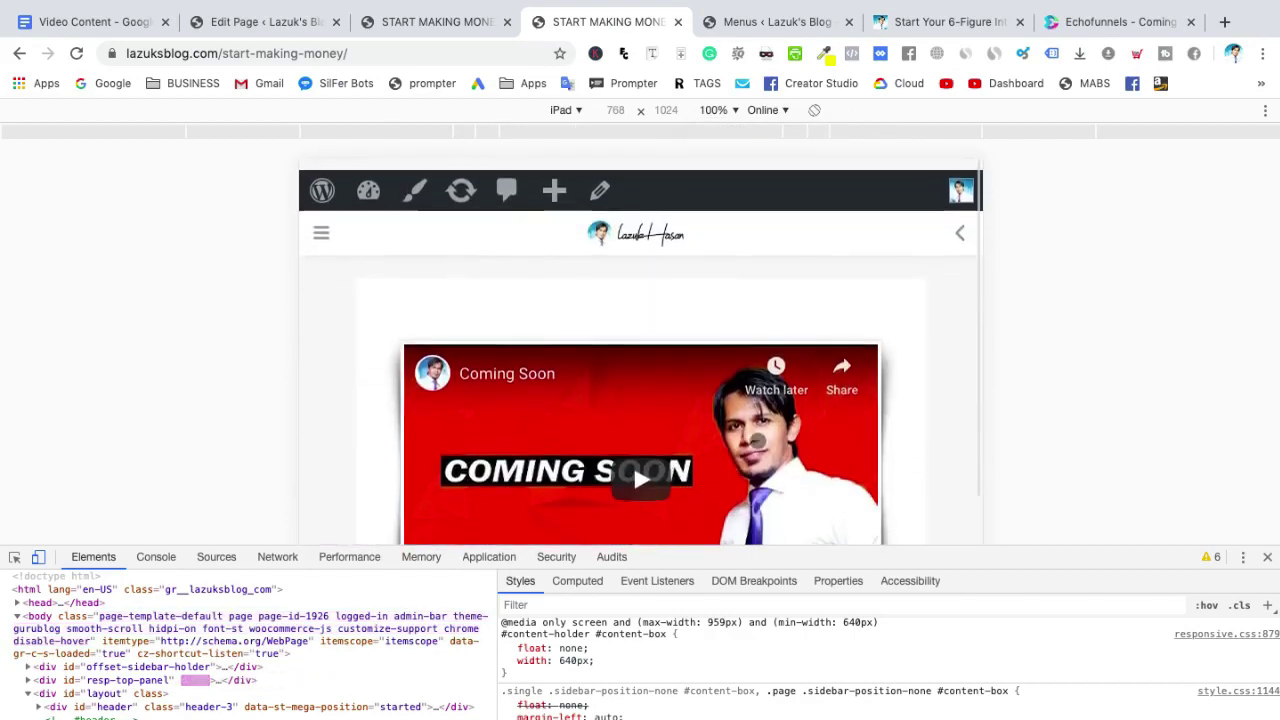
- Close the developer tools and save the Start Making Money page in the Thrive Architect editor
left_click(1267, 557)
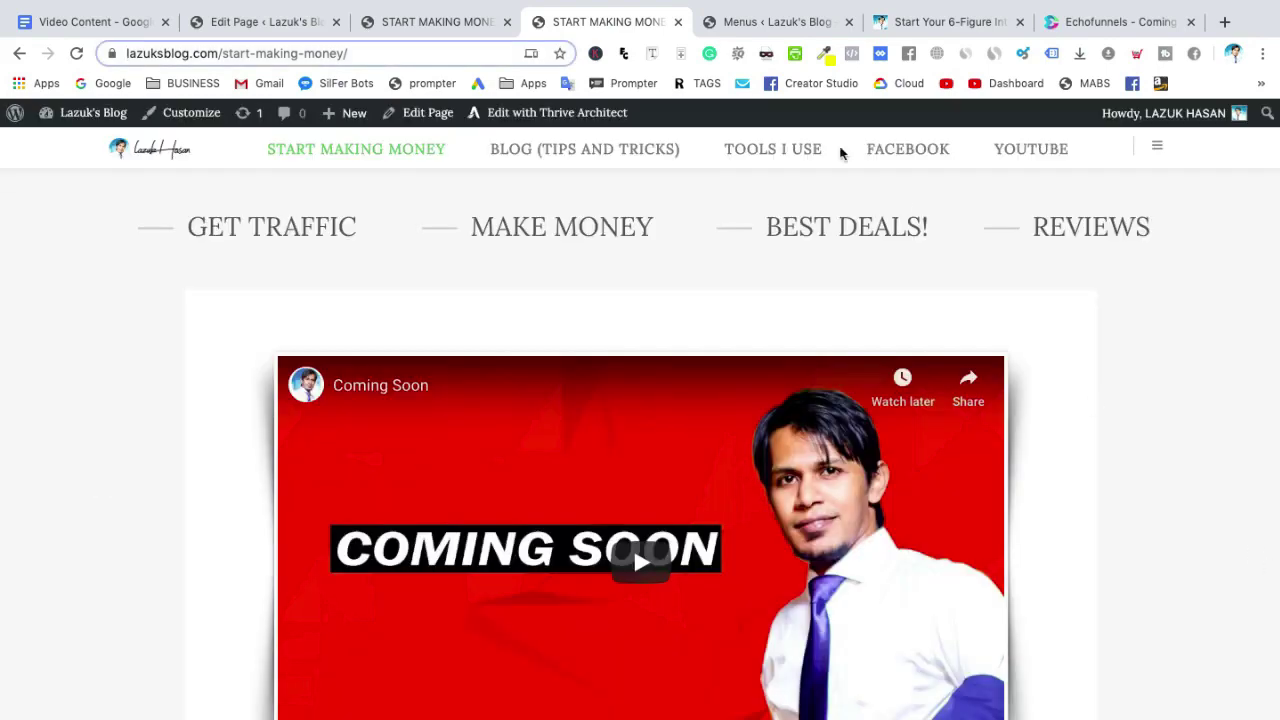
left_click(446, 32)
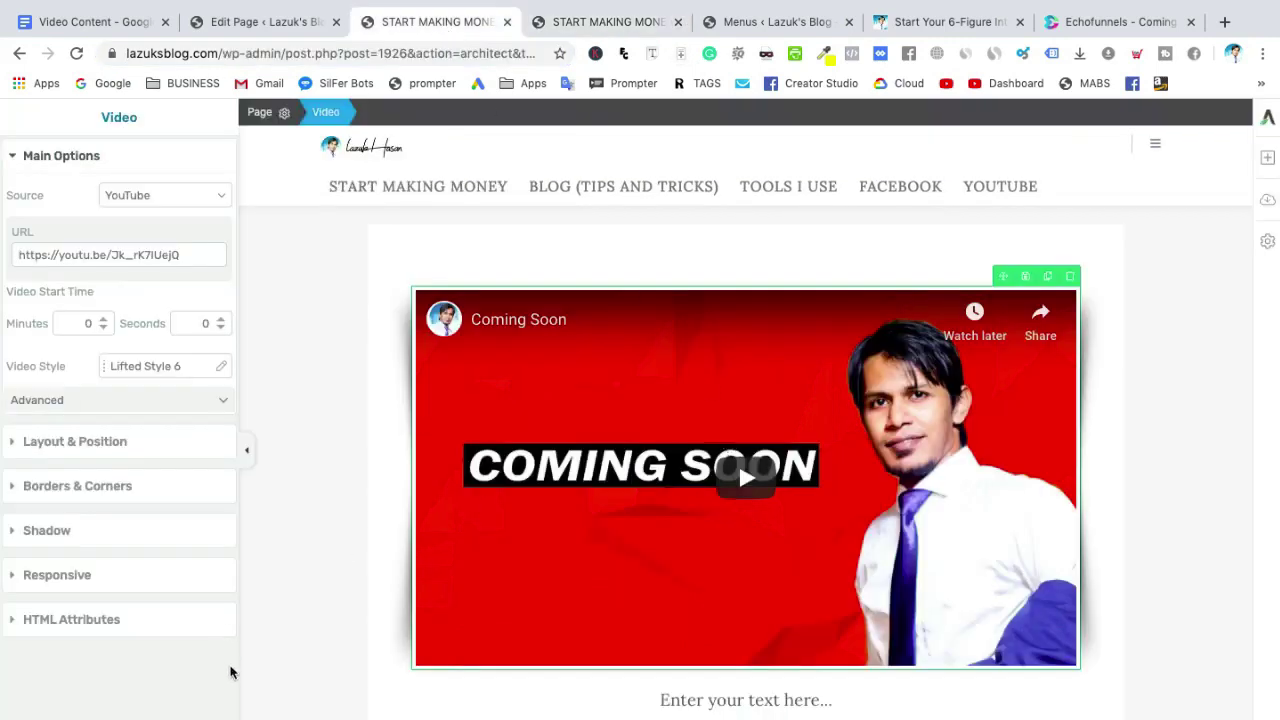
key("ctrl+s")
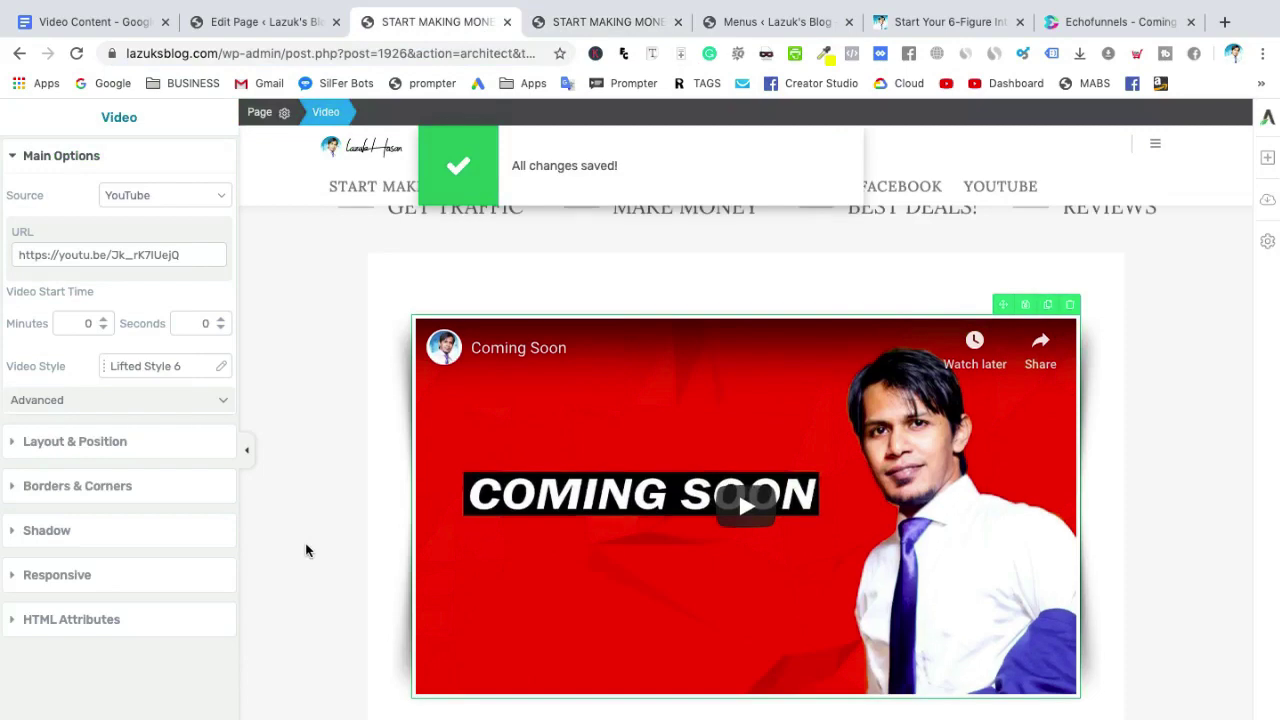
- Examine the example homepage's funnel layout, including its $5,000 headline, video, call to action and author introduction
left_click(930, 30)
scroll(972, 437, "down", 10)
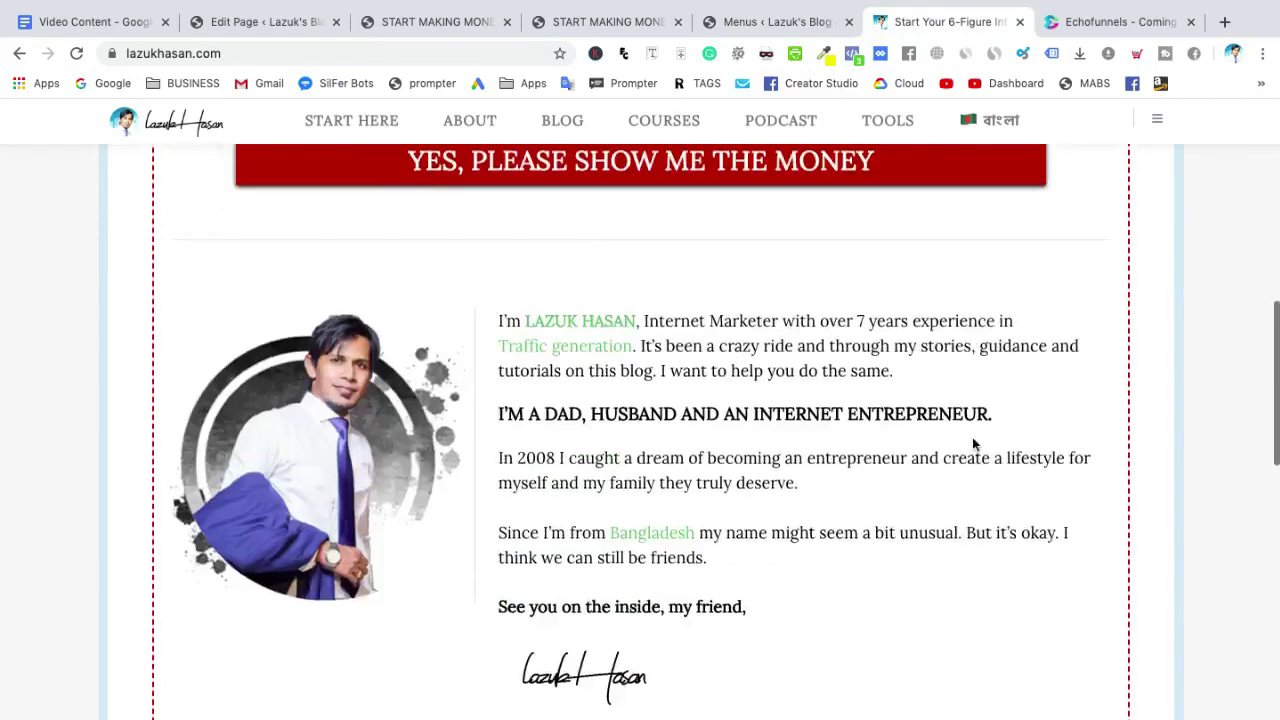
scroll(972, 437, "down", 15)
scroll(972, 437, "up", 12)
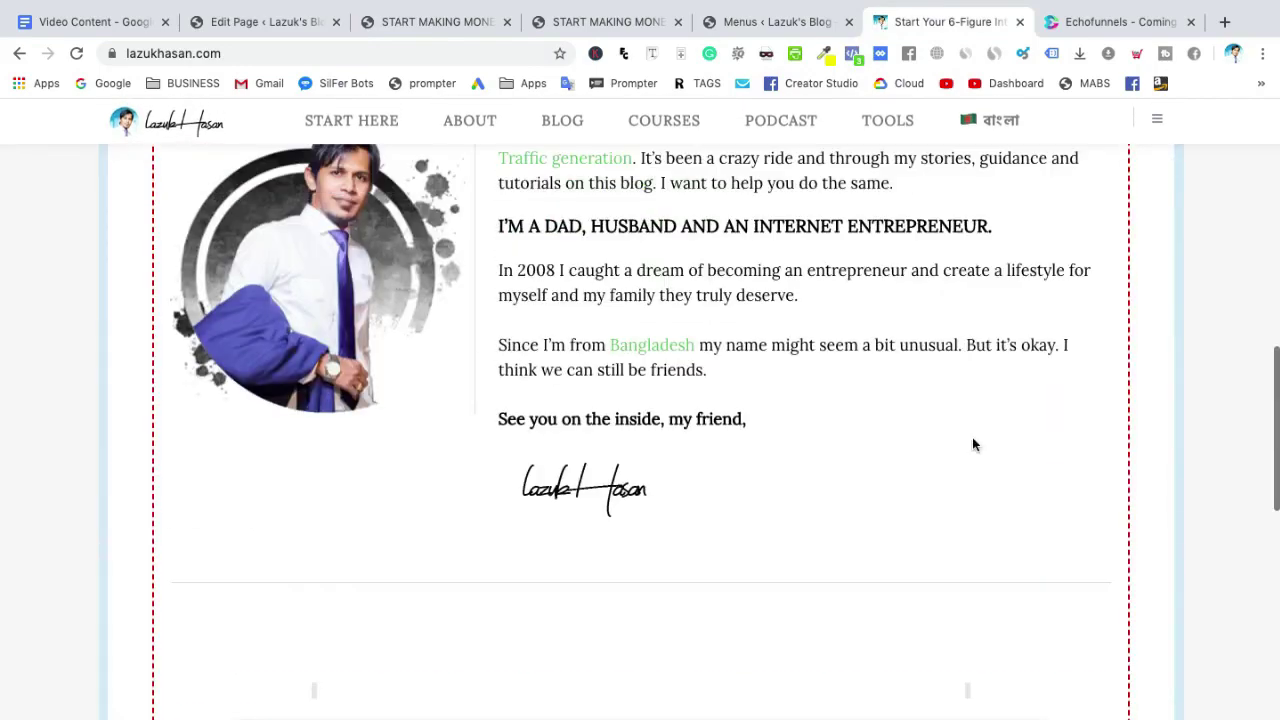
scroll(973, 444, "up", 10)
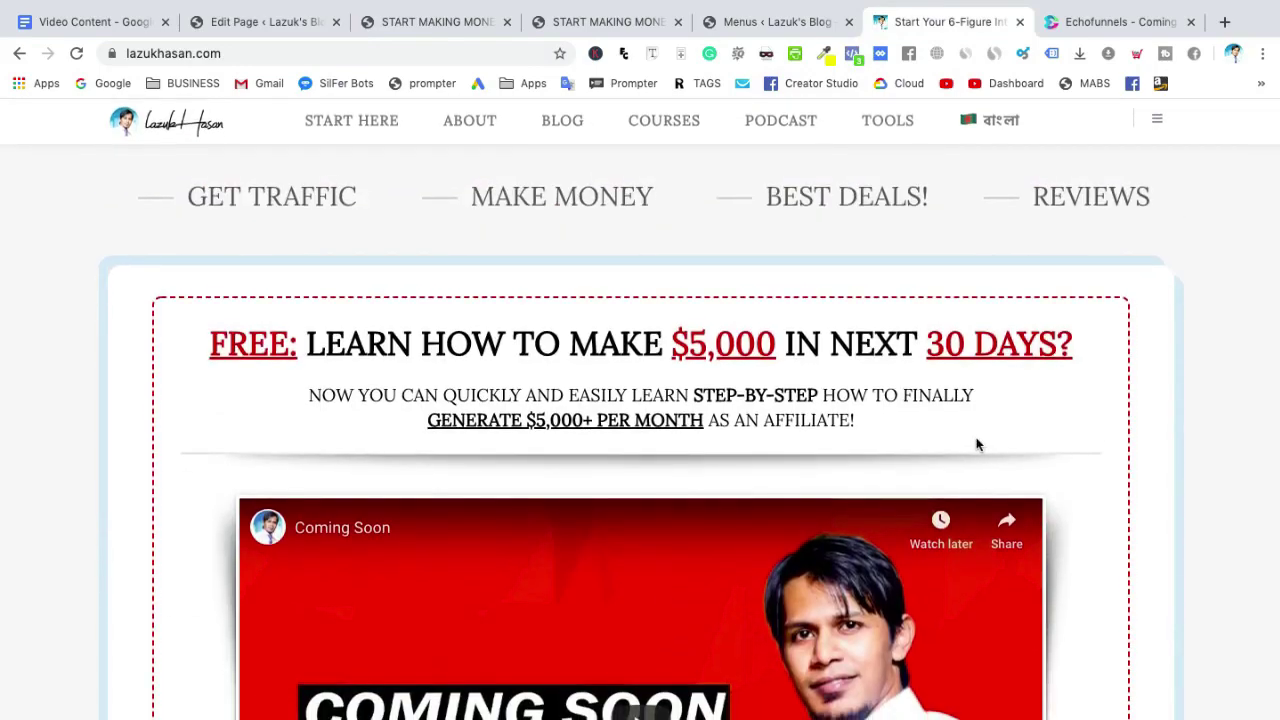
scroll(994, 443, "down", 3)
scroll(994, 441, "up", 3)
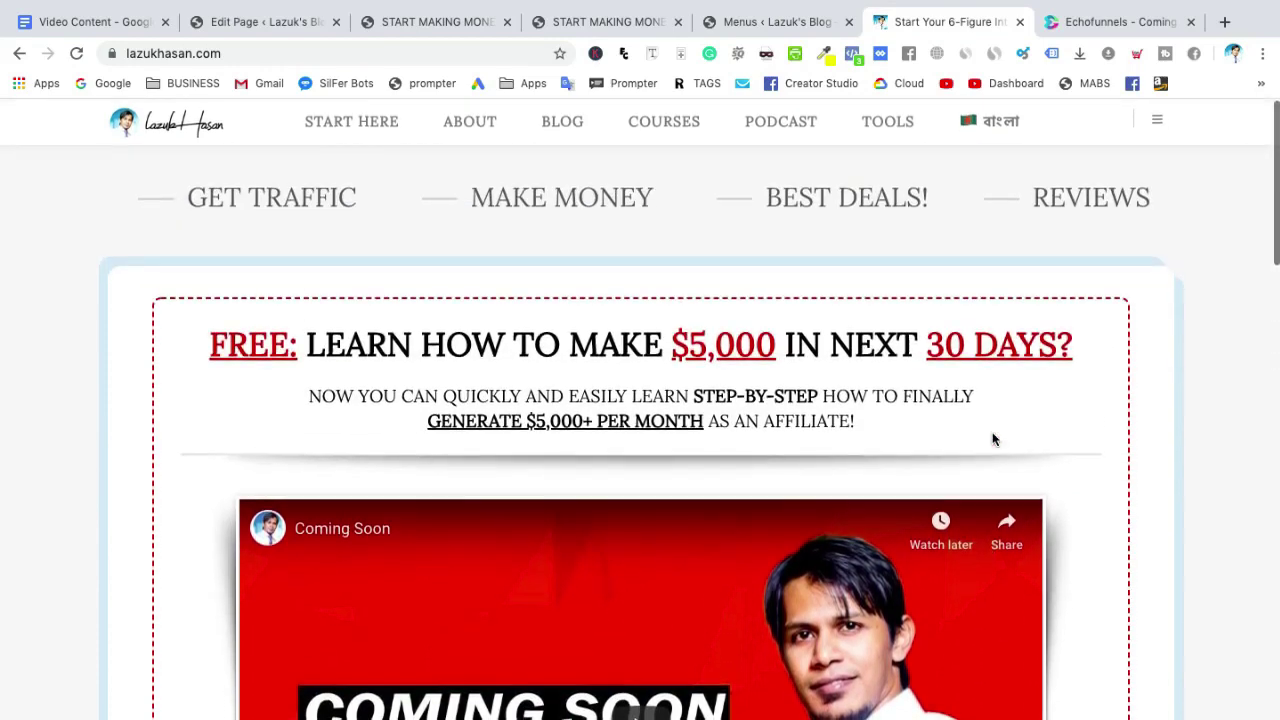
left_click(90, 29)
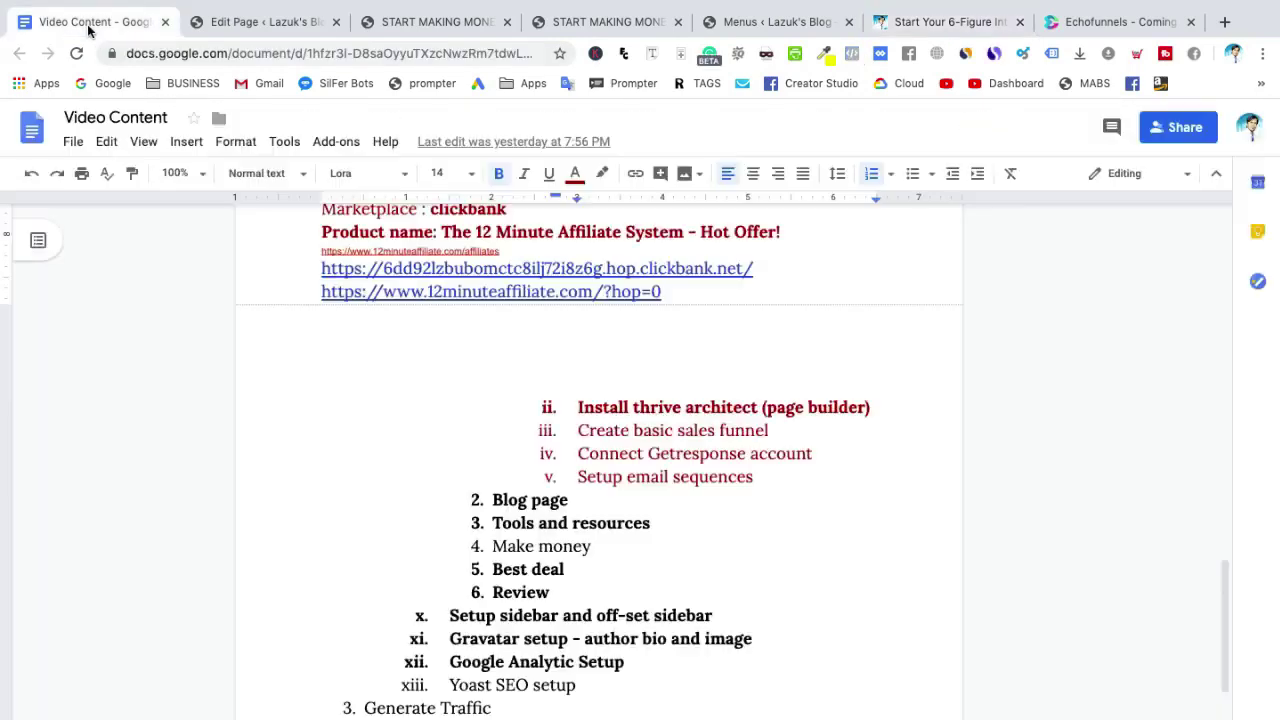
scroll(553, 500, "up", 3)
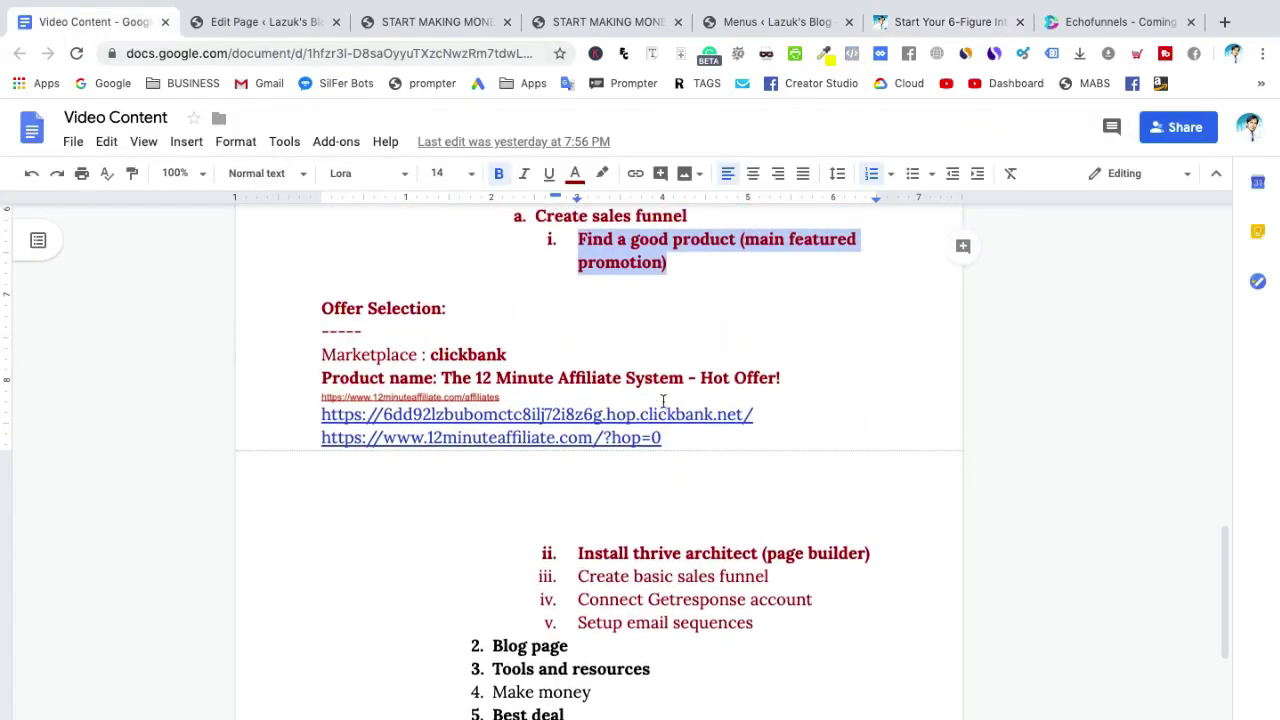
left_click(484, 437)
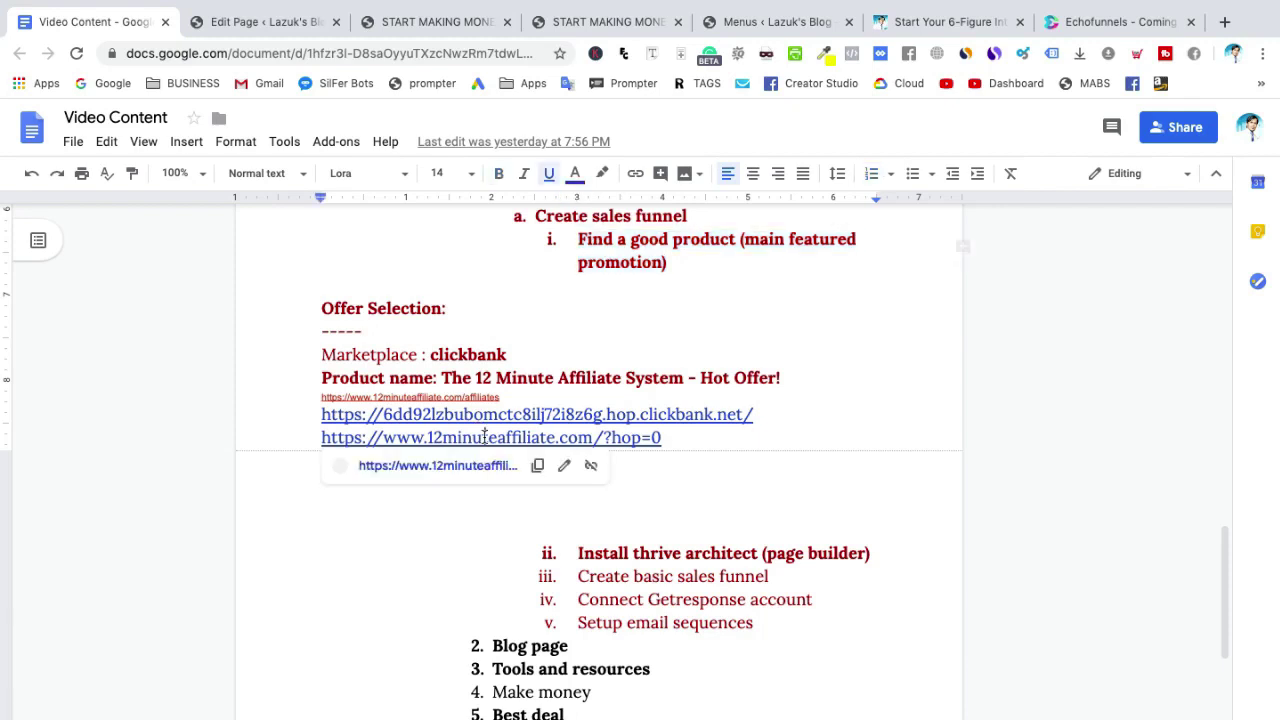
left_click(448, 466)
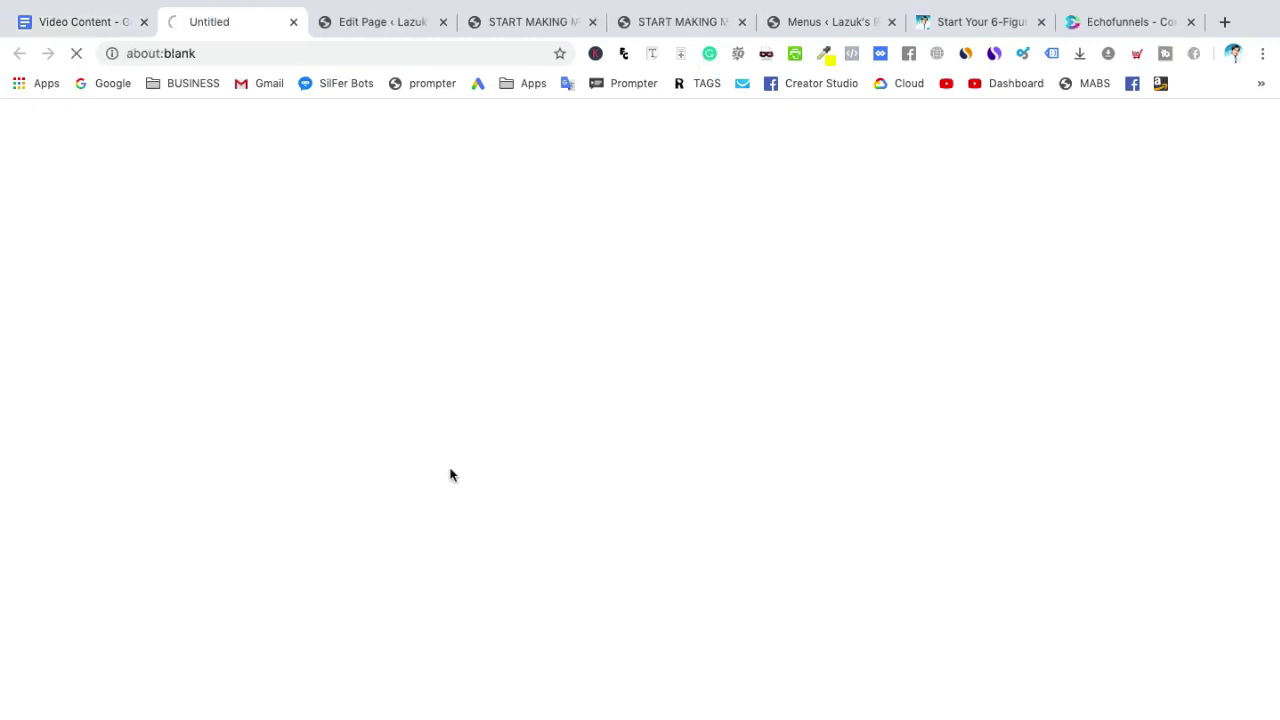
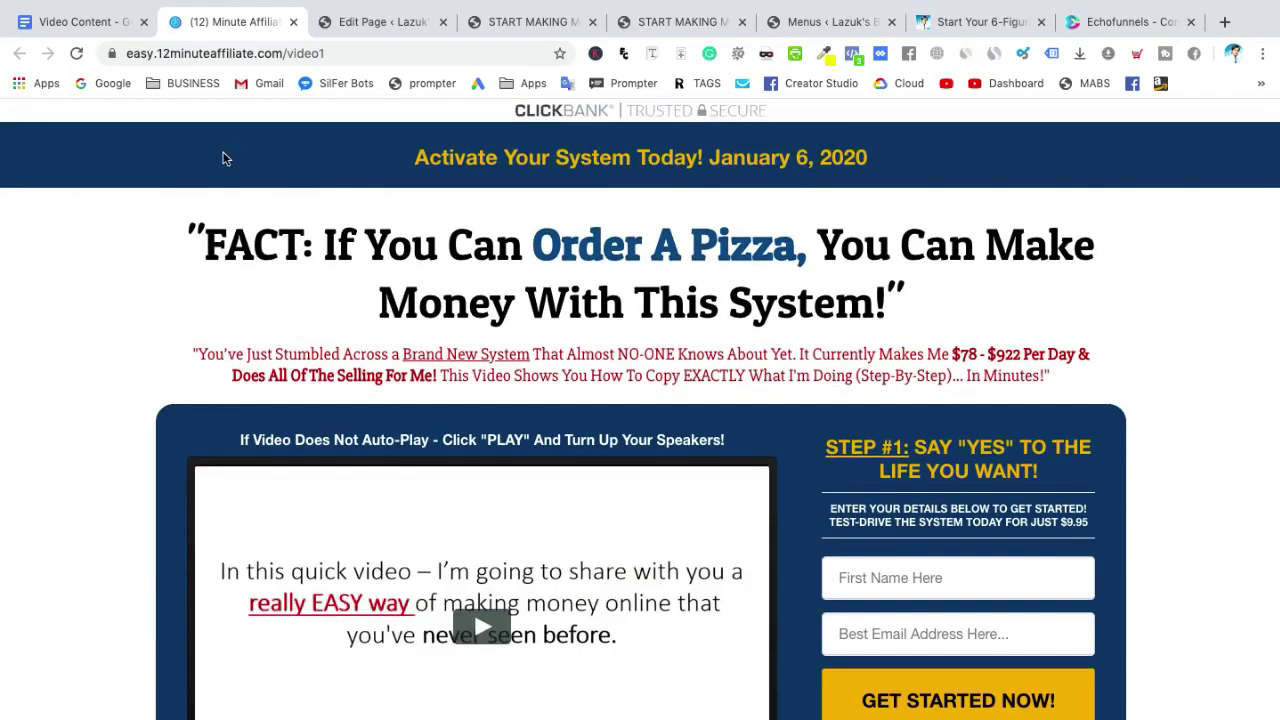
- Examine the 12 Minute Affiliate sales page's headline, video, opt-in form and footer
scroll(567, 360, "down", 5)
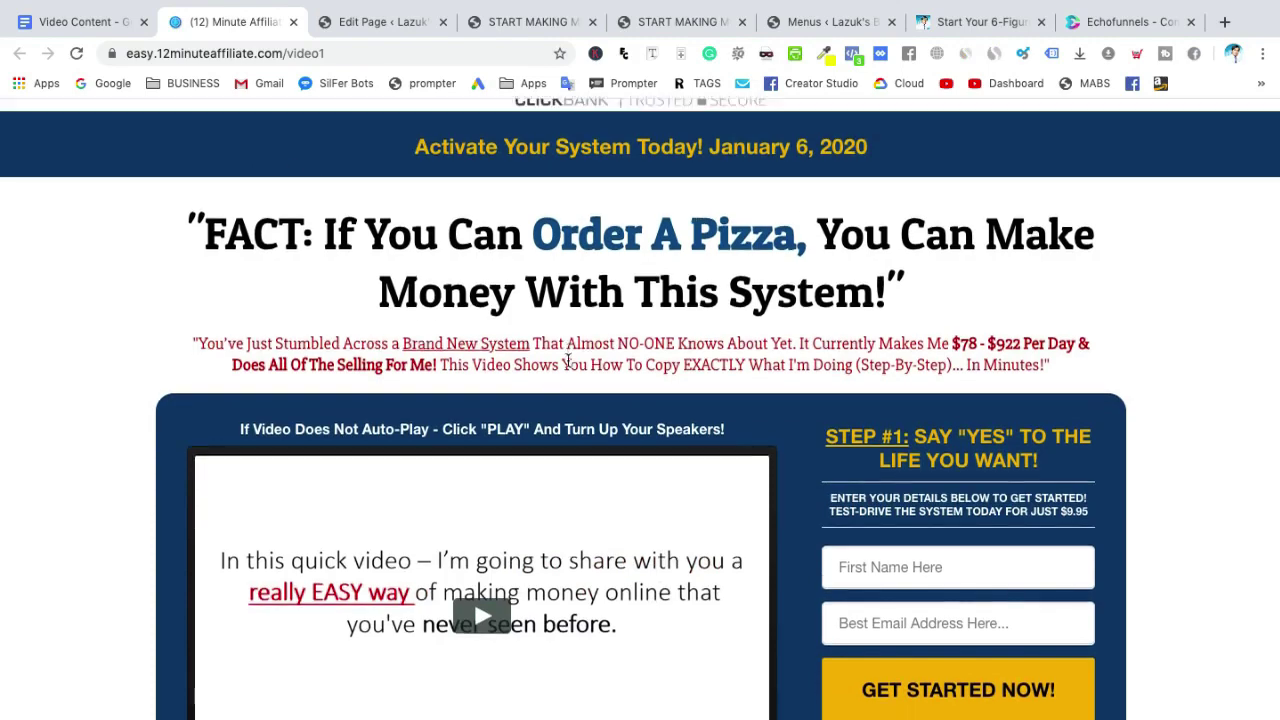
scroll(567, 360, "up", 5)
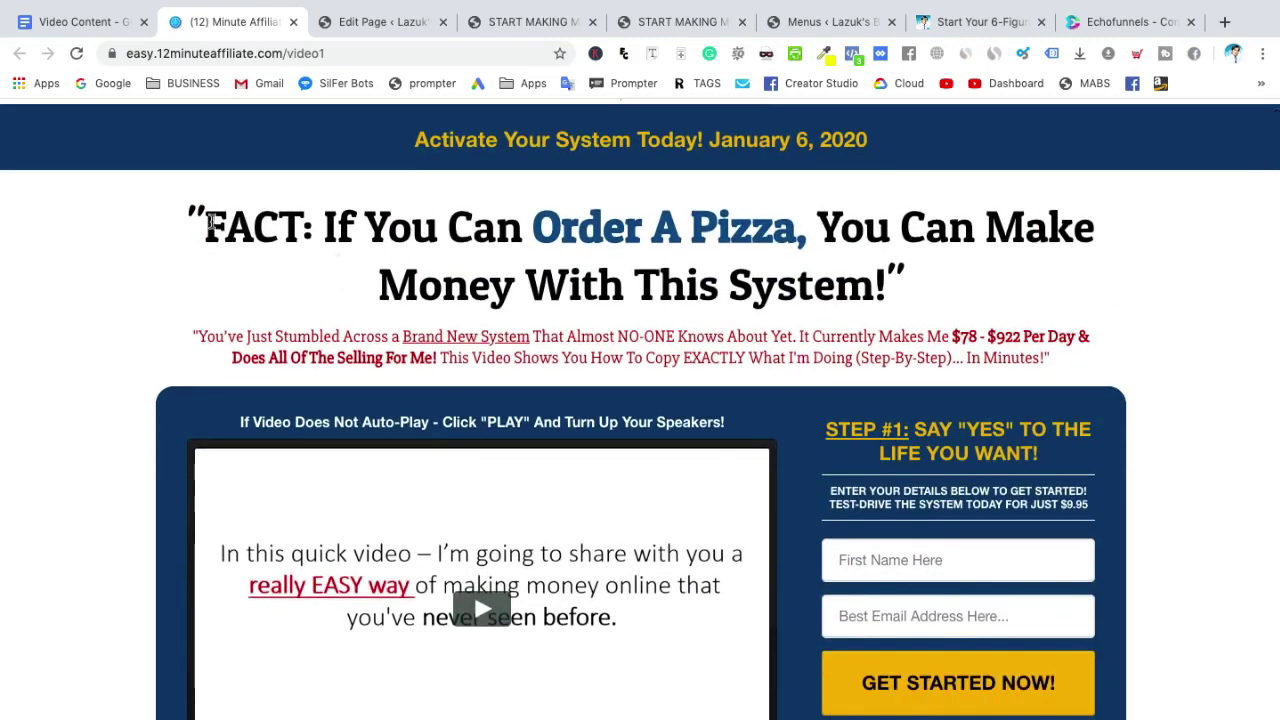
scroll(812, 296, "down", 1)
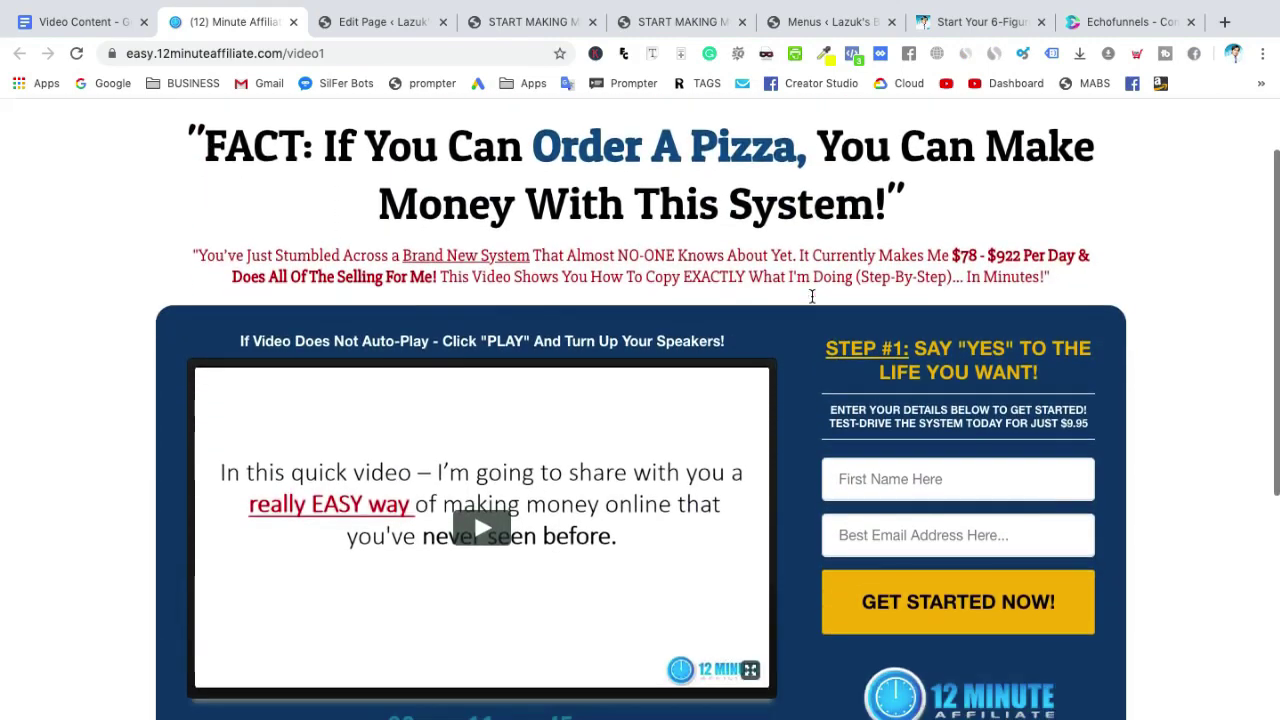
scroll(812, 296, "up", 1)
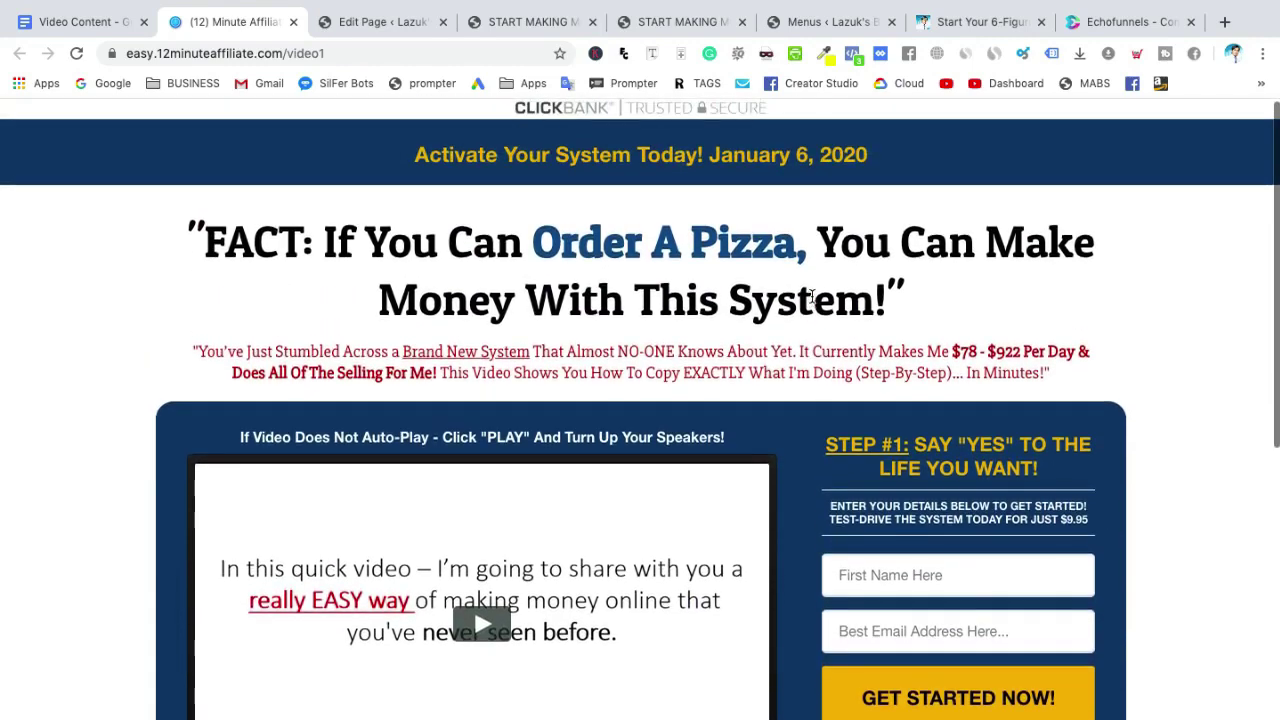
scroll(723, 330, "down", 3)
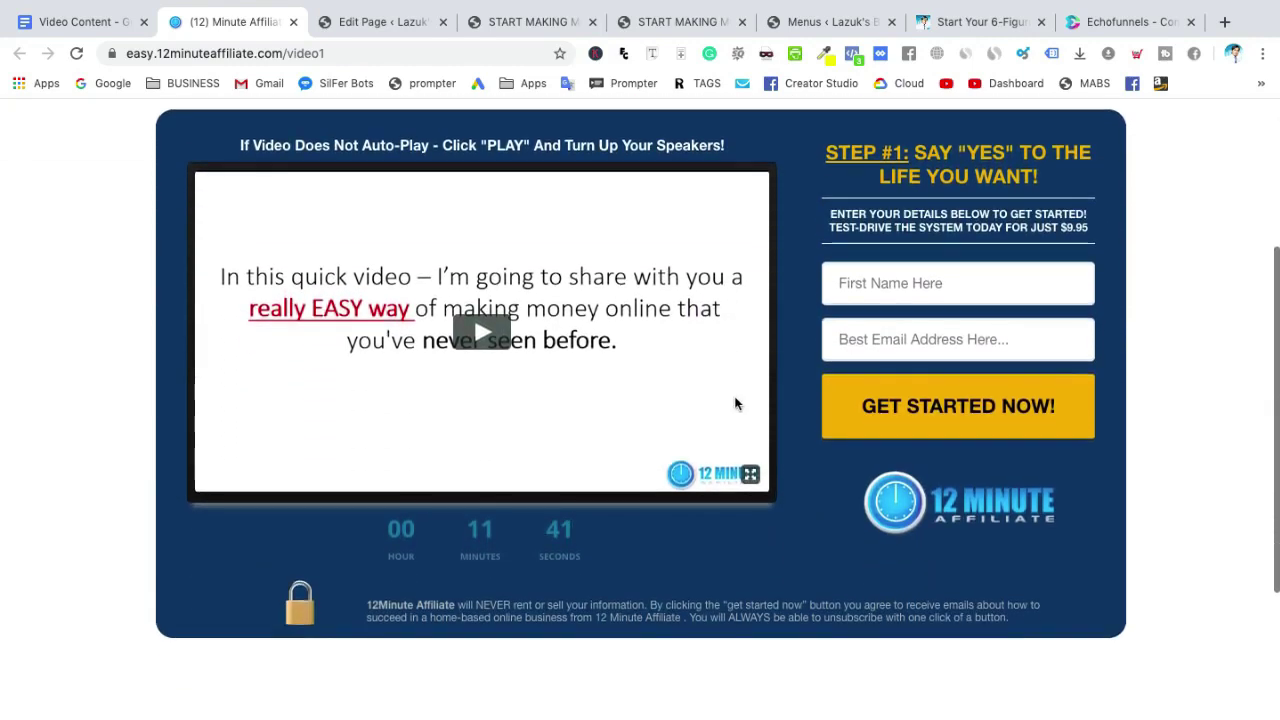
scroll(734, 400, "down", 3)
scroll(735, 403, "up", 6)
scroll(735, 403, "down", 5)
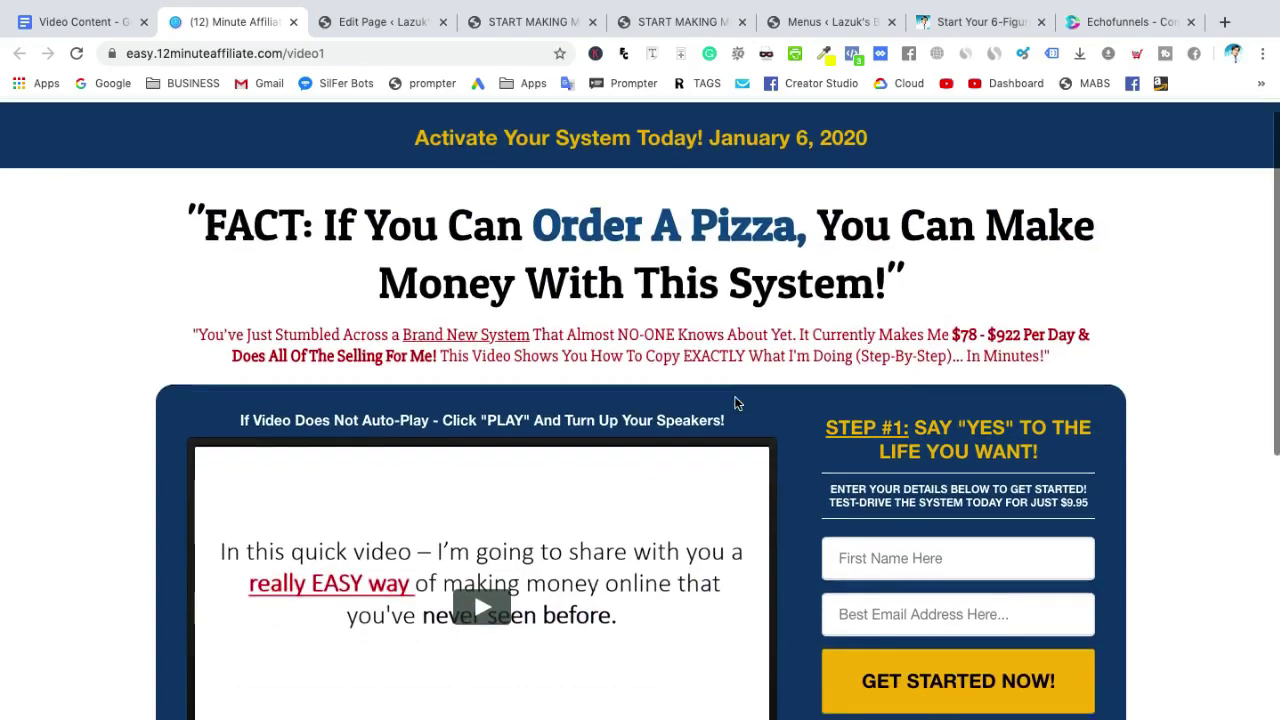
scroll(735, 403, "down", 3)
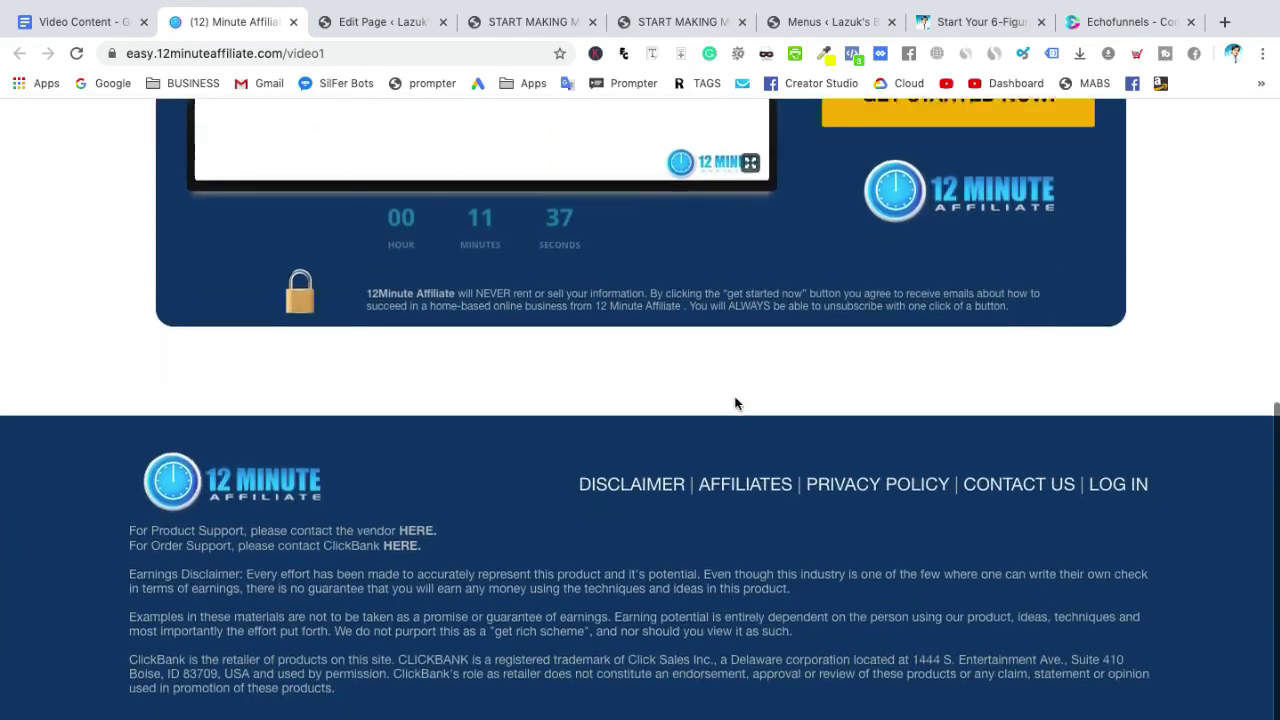
- Study the 12 Minute Affiliate page's pizza headline, red subheadline, countdown section and overall blue-and-yellow design
scroll(735, 403, "up", 8)
scroll(735, 403, "down", 3)
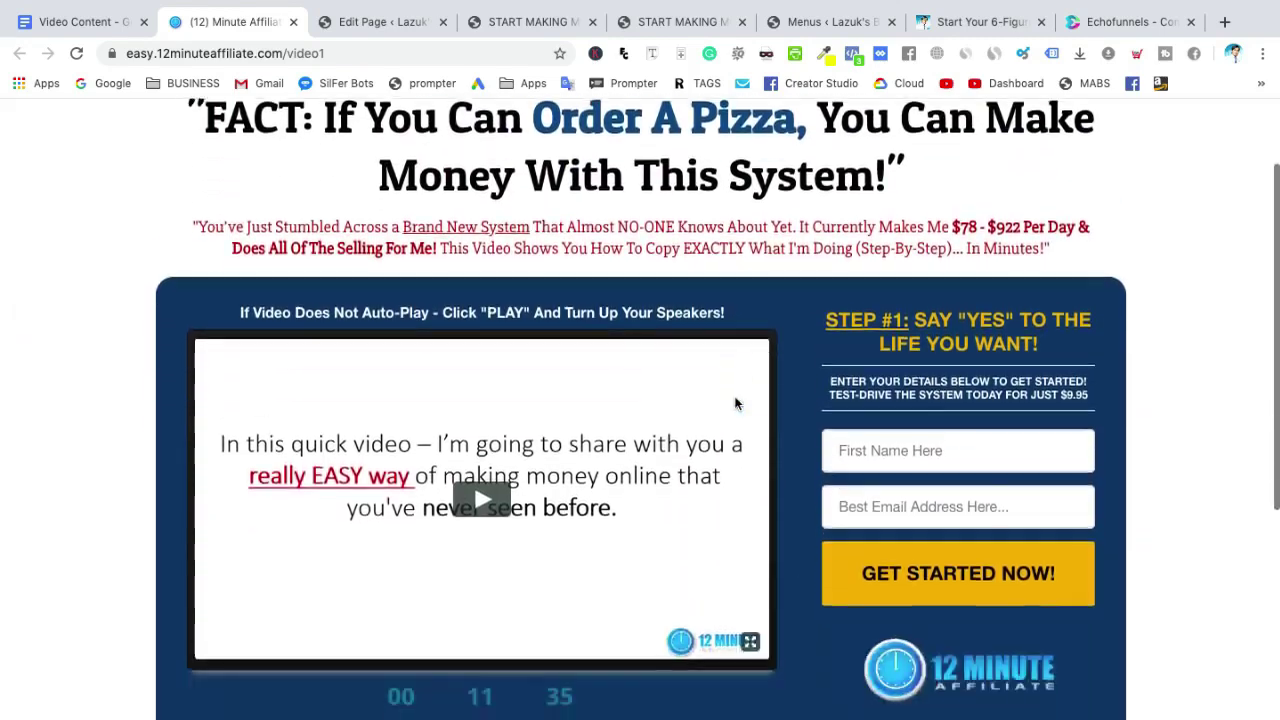
scroll(735, 403, "up", 3)
scroll(735, 403, "down", 1)
scroll(735, 403, "up", 1)
scroll(735, 403, "down", 1)
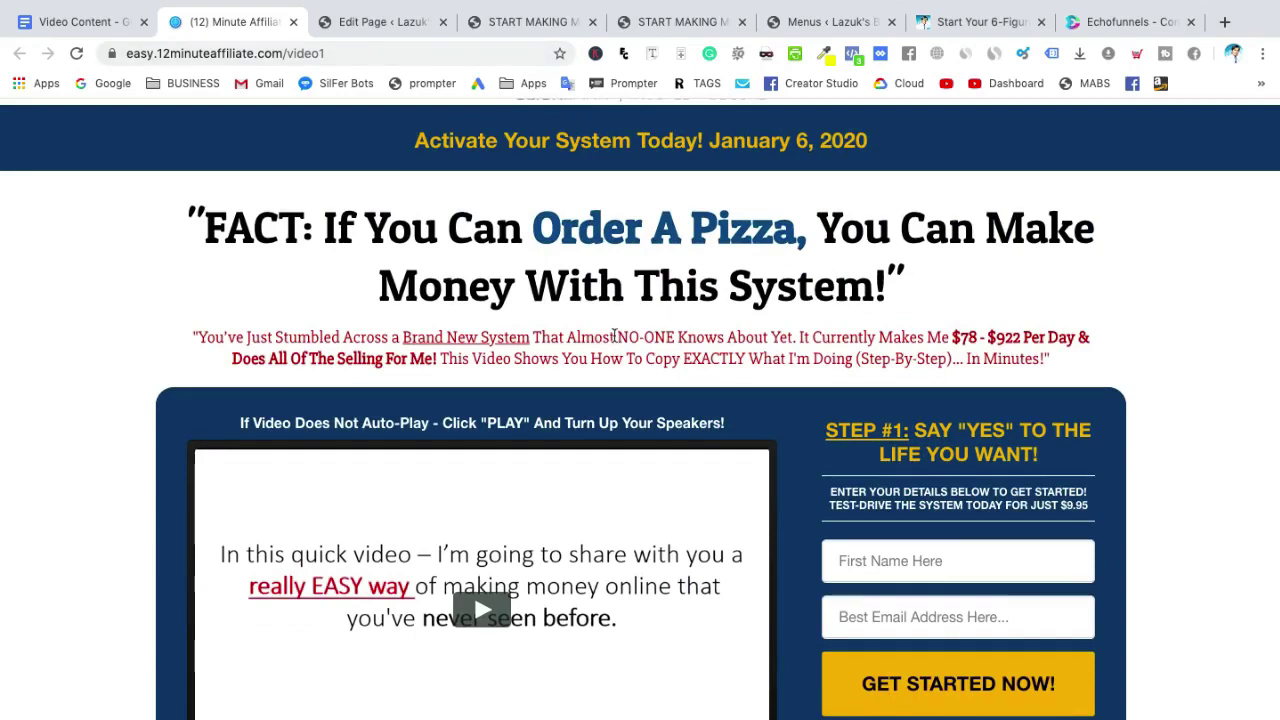
scroll(500, 300, "up", 1)
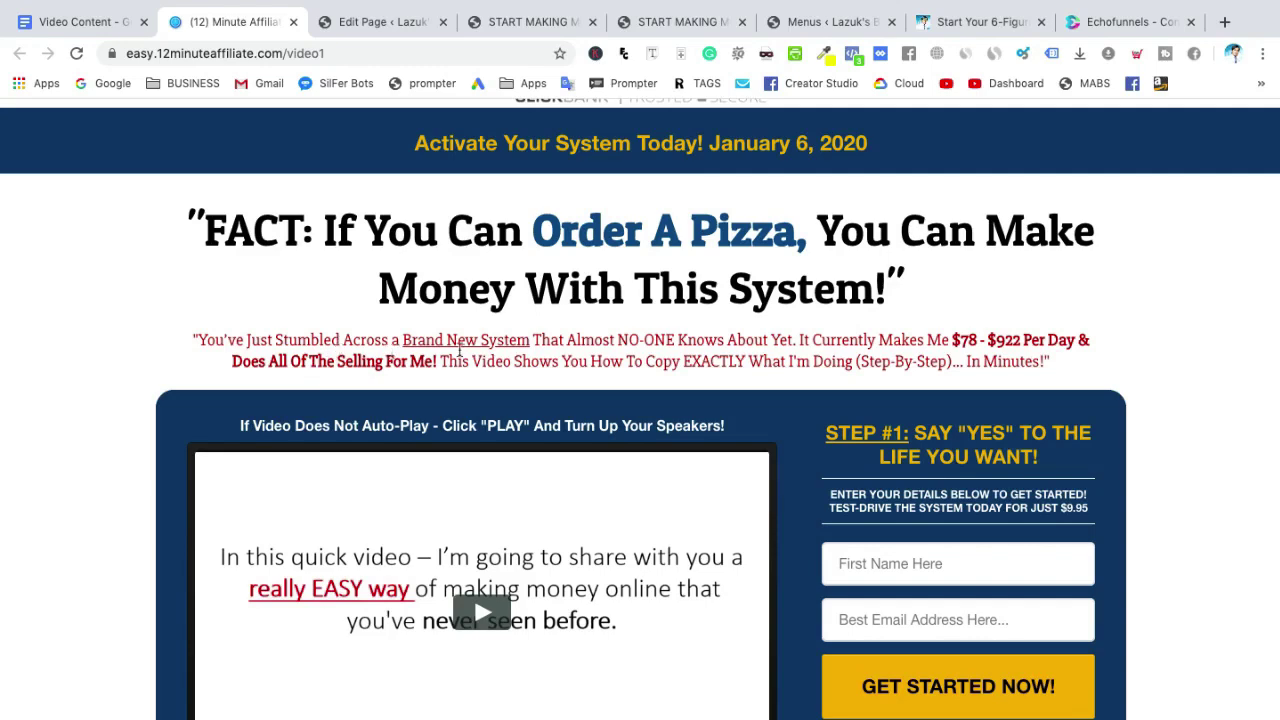
scroll(576, 349, "down", 2)
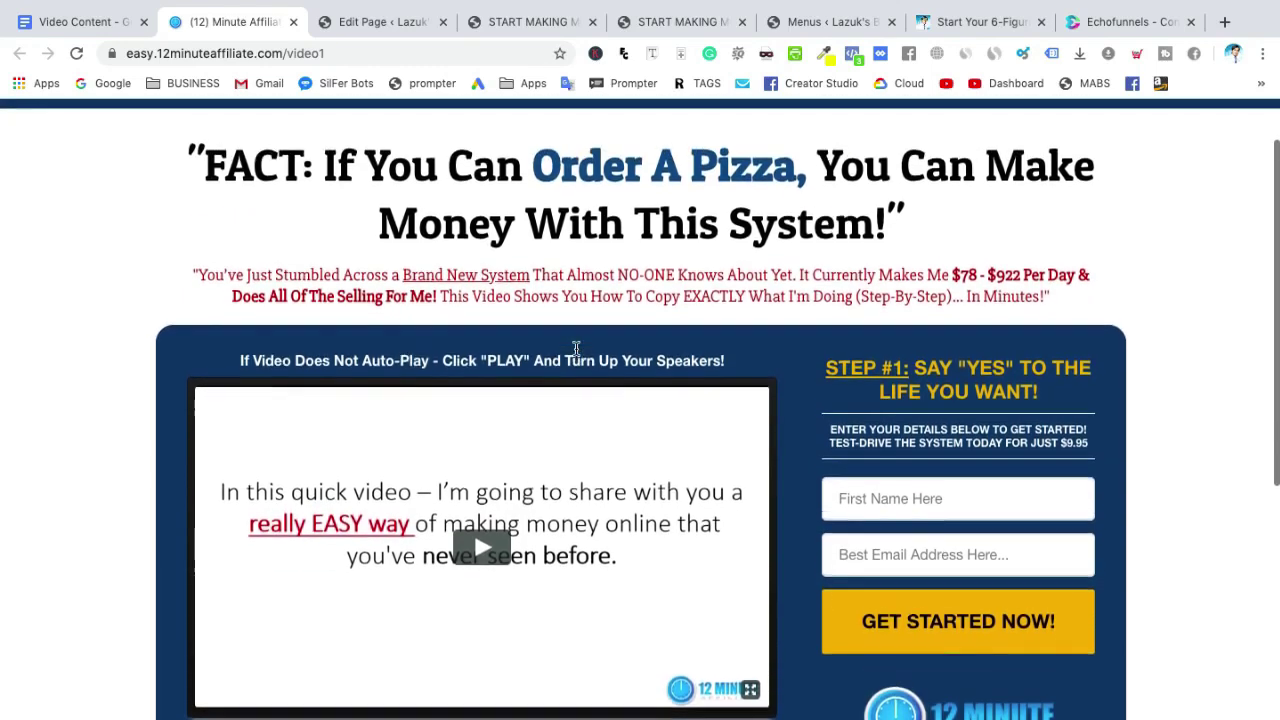
scroll(570, 183, "down", 5)
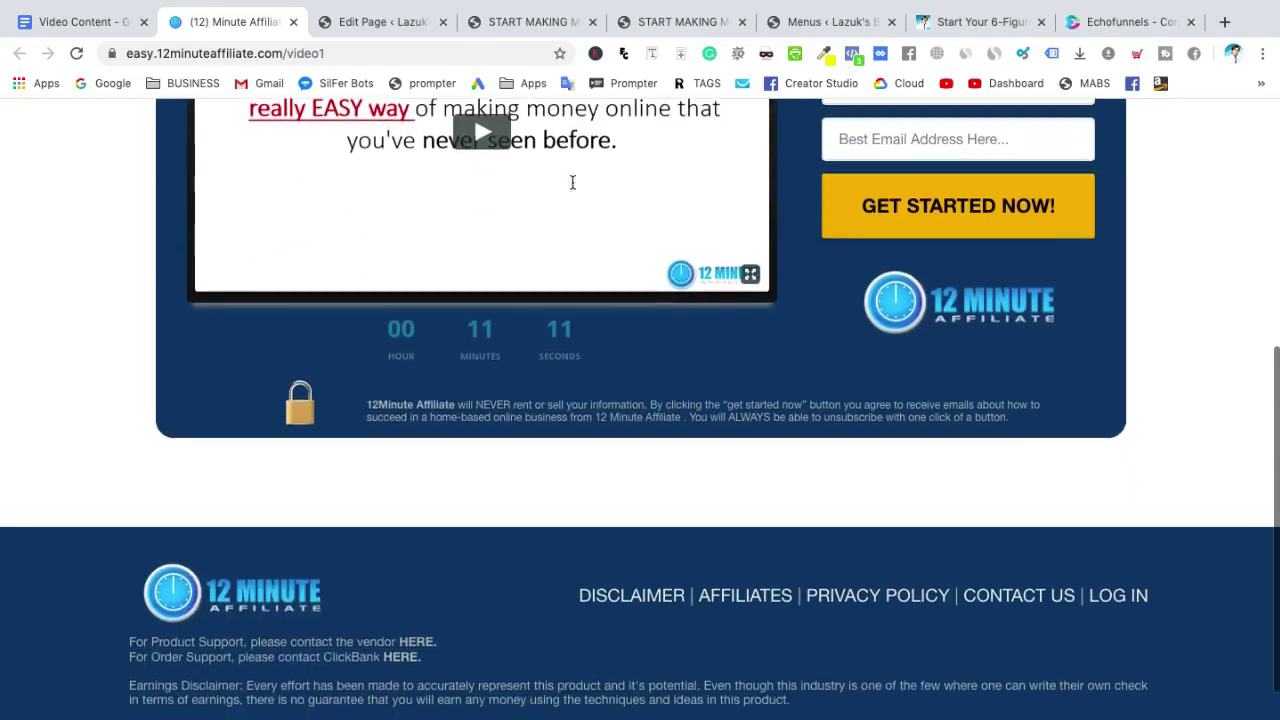
scroll(570, 183, "up", 5)
scroll(570, 183, "up", 2)
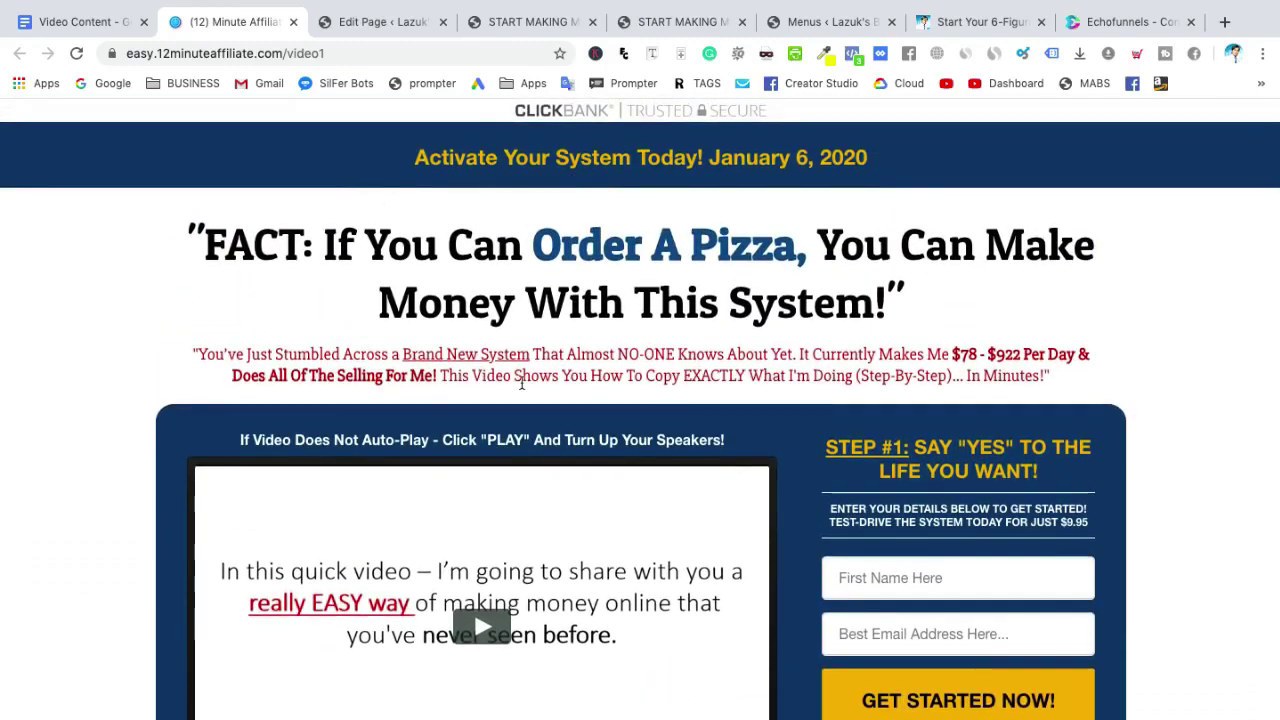
scroll(521, 388, "down", 10)
scroll(521, 388, "down", 3)
scroll(521, 388, "up", 8)
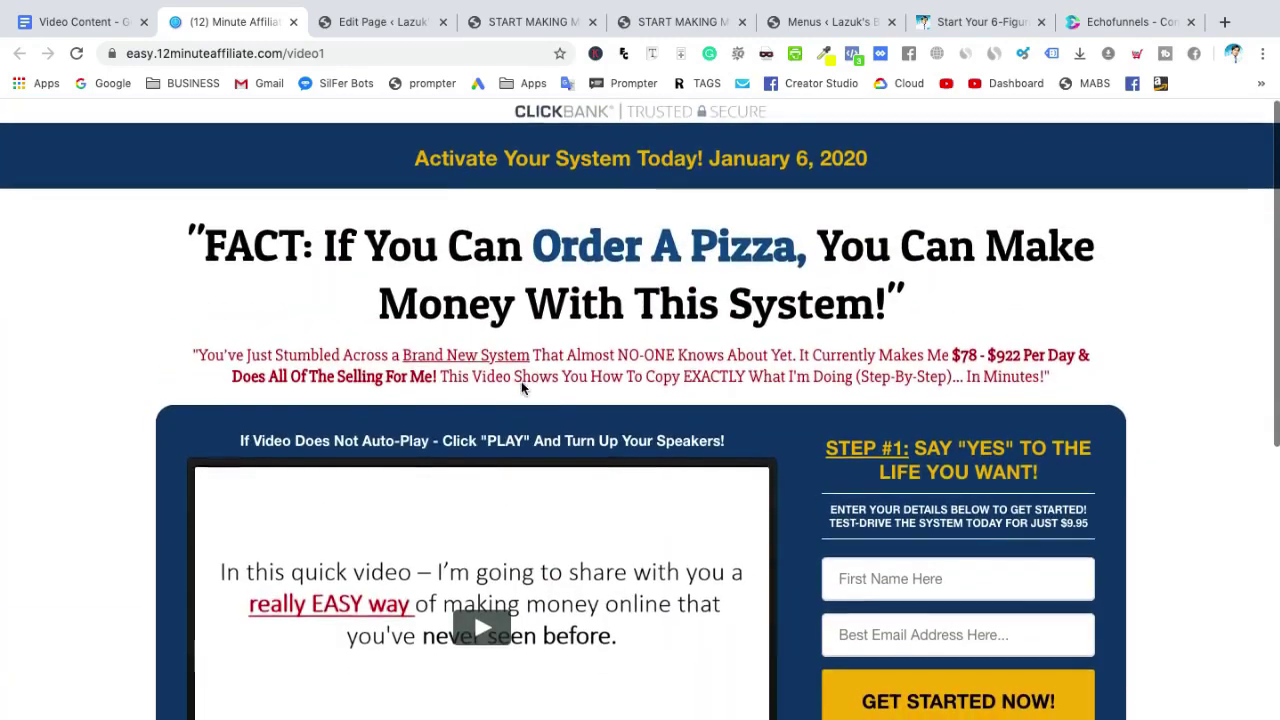
- Close the Thrive Architect editor tab and every tab after the published Start Making Money page
left_click(549, 24)
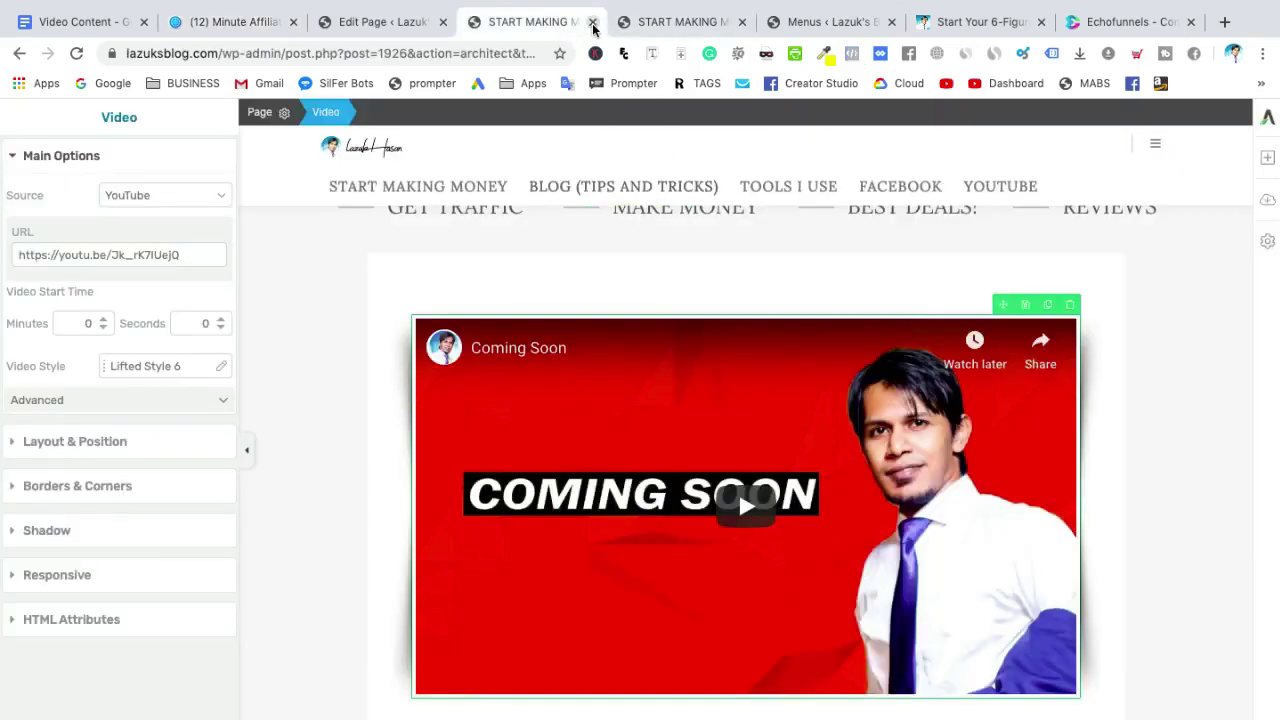
left_click(592, 23)
right_click(521, 30)
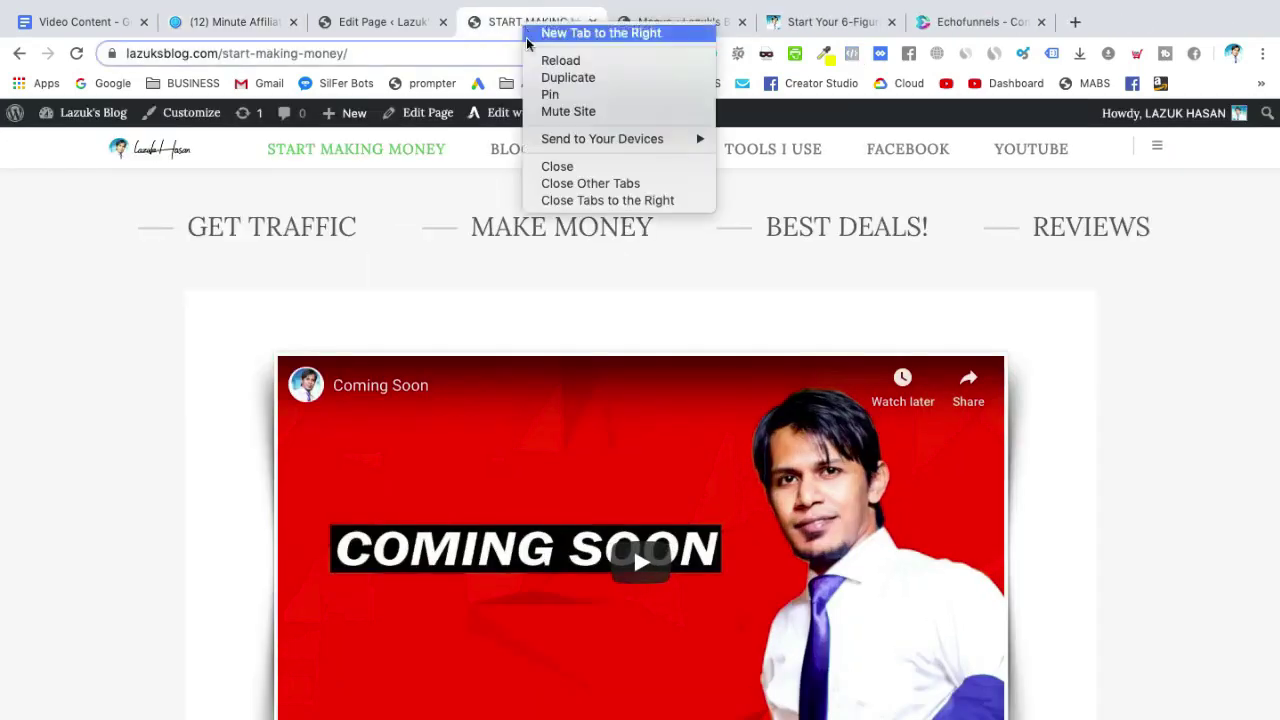
key("Escape")
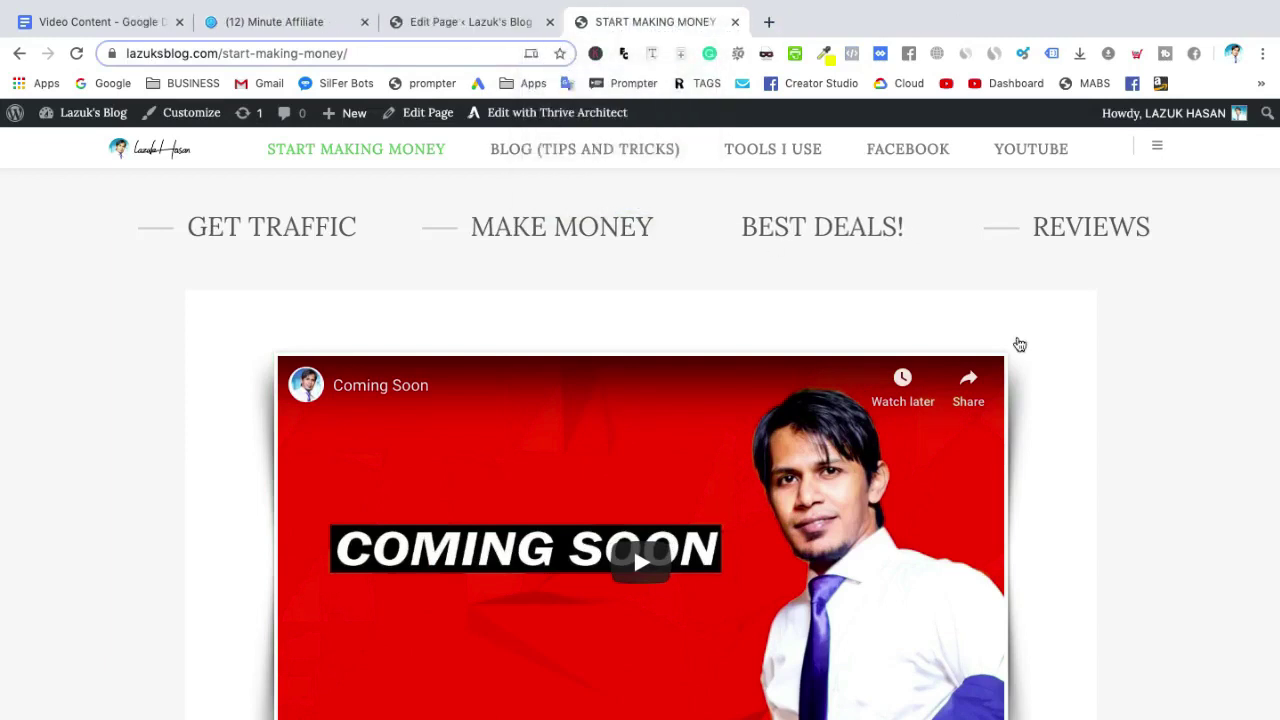
- Review the published Start Making Money page's header links, video, placeholder text and purple footer
left_click(580, 237)
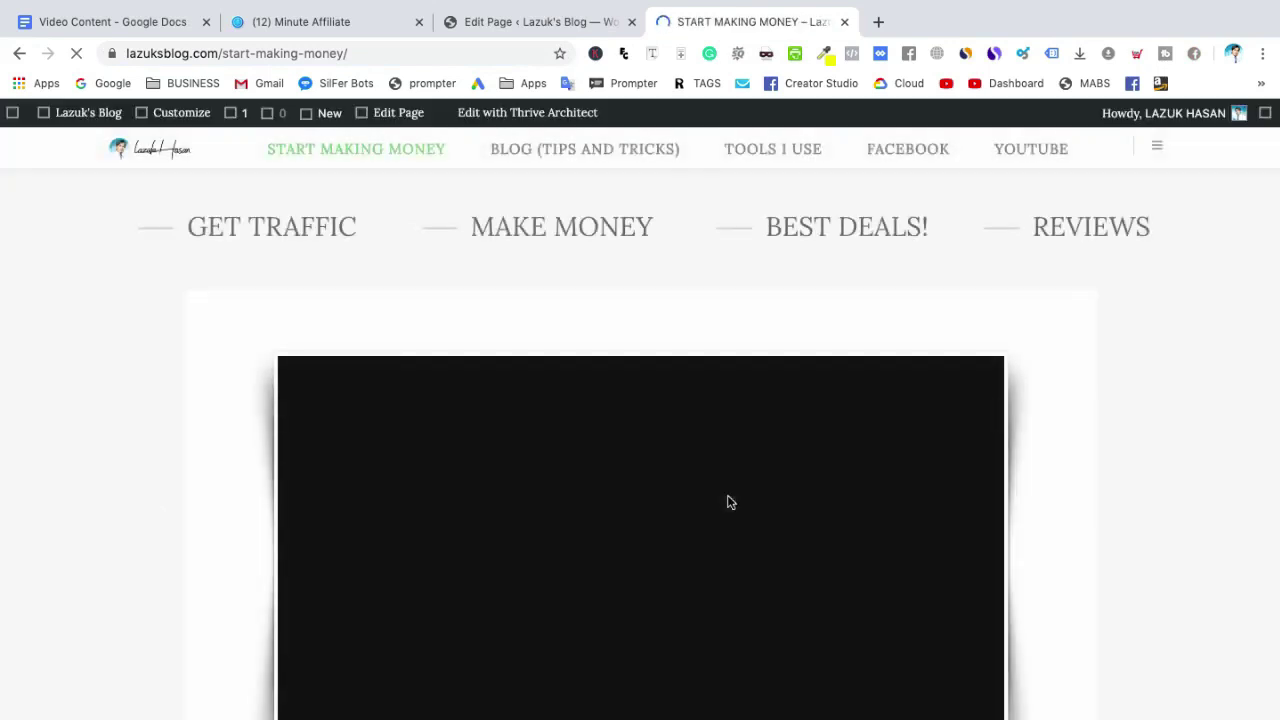
scroll(1046, 505, "down", 4)
scroll(1046, 505, "down", 2)
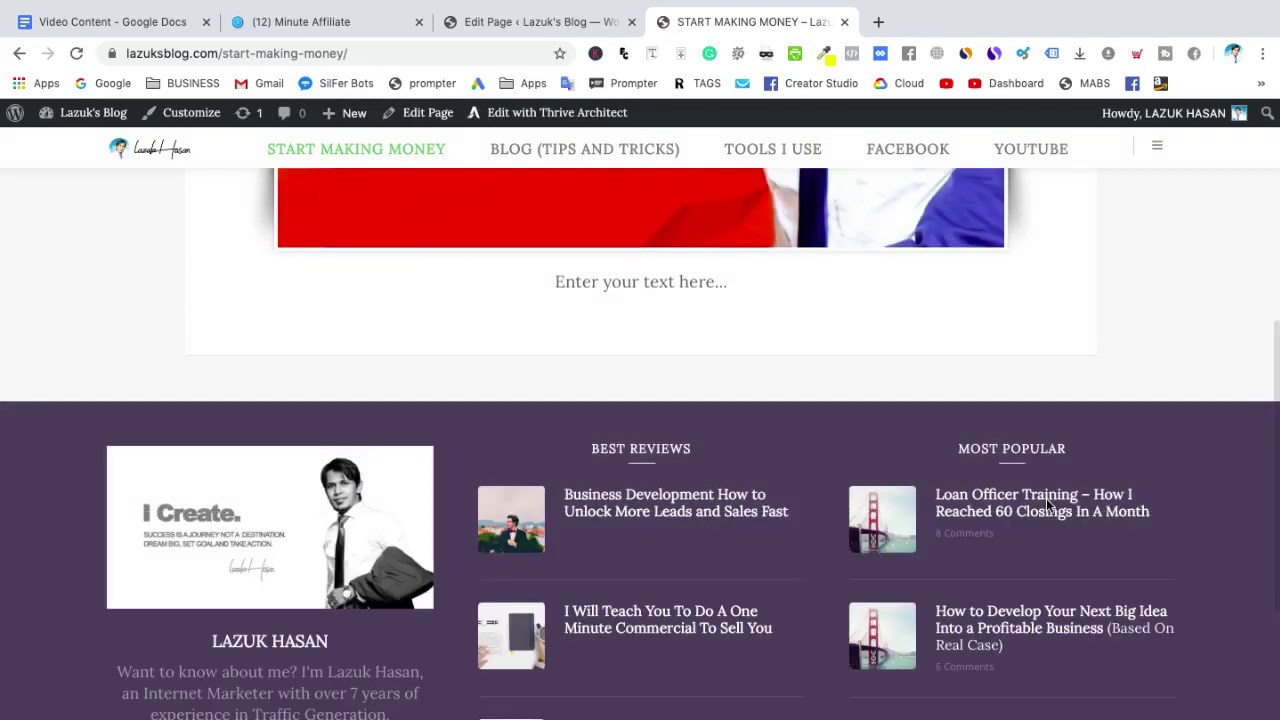
scroll(1046, 505, "down", 3)
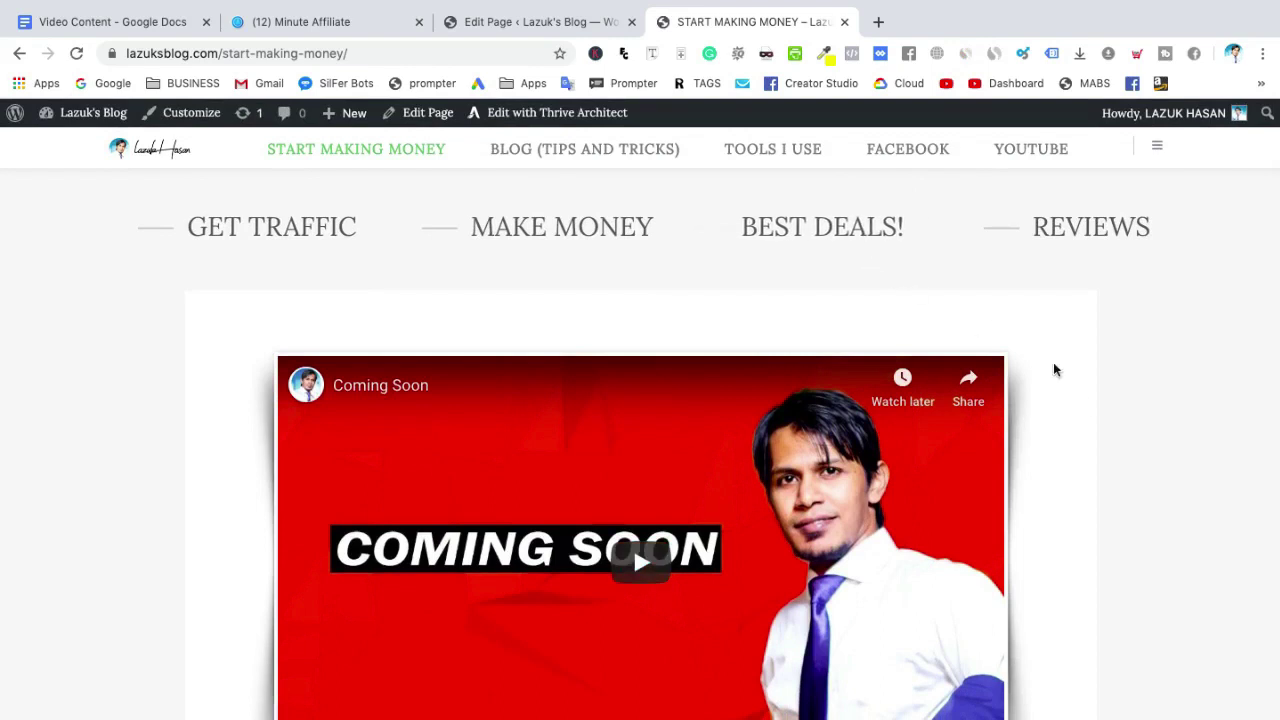
scroll(1097, 423, "down", 1)
scroll(1097, 425, "up", 1)
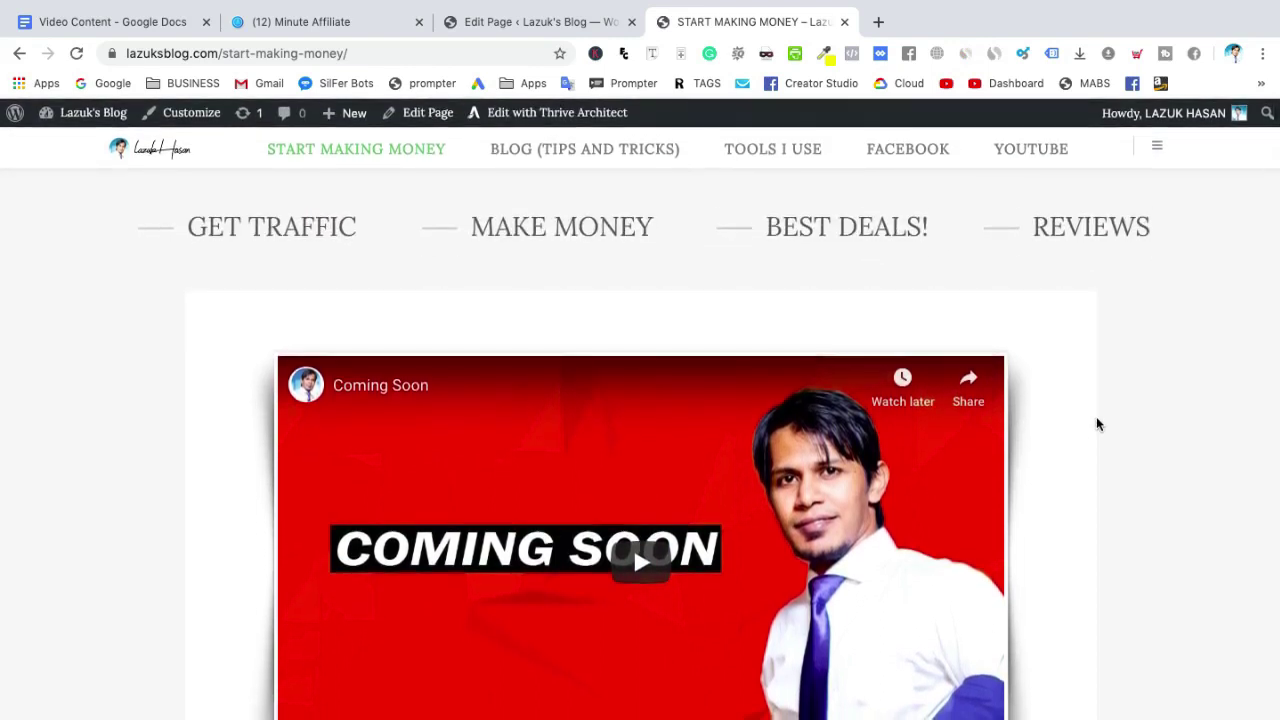
scroll(608, 311, "down", 10)
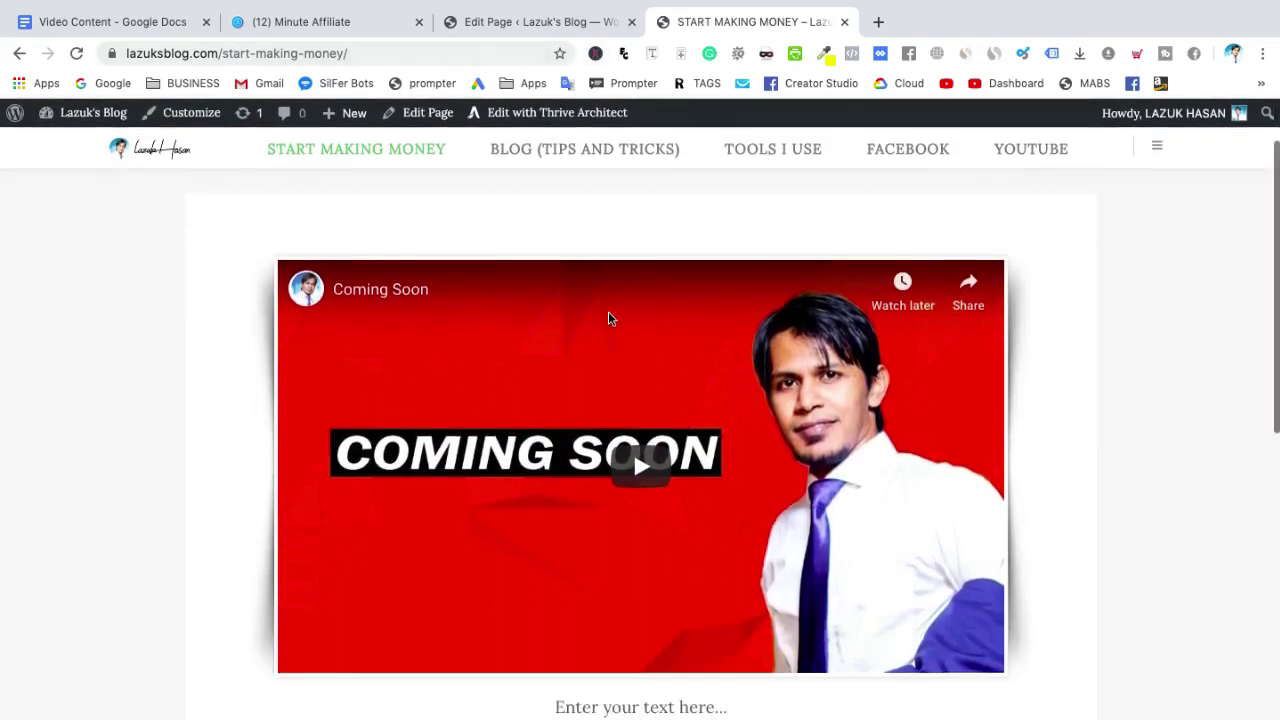
scroll(608, 318, "up", 10)
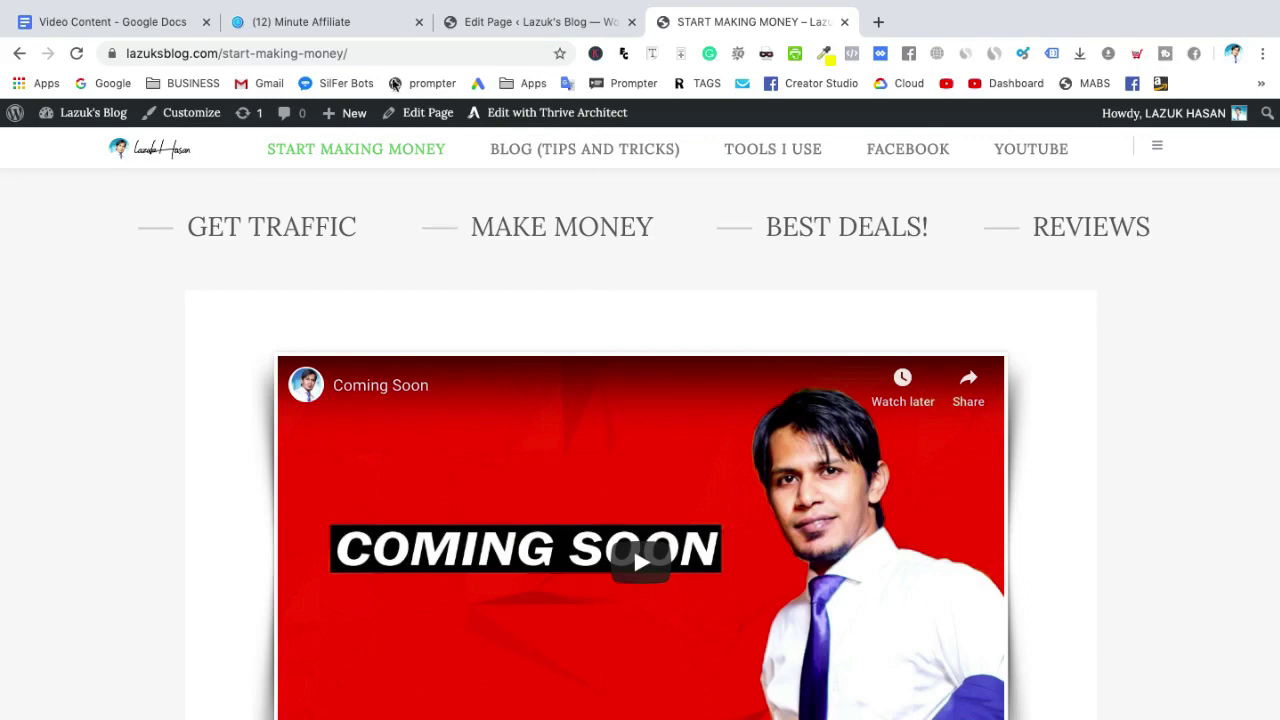
- Compare the 12 Minute Affiliate page's color scheme with the colors of the published Start Making Money page
left_click(328, 33)
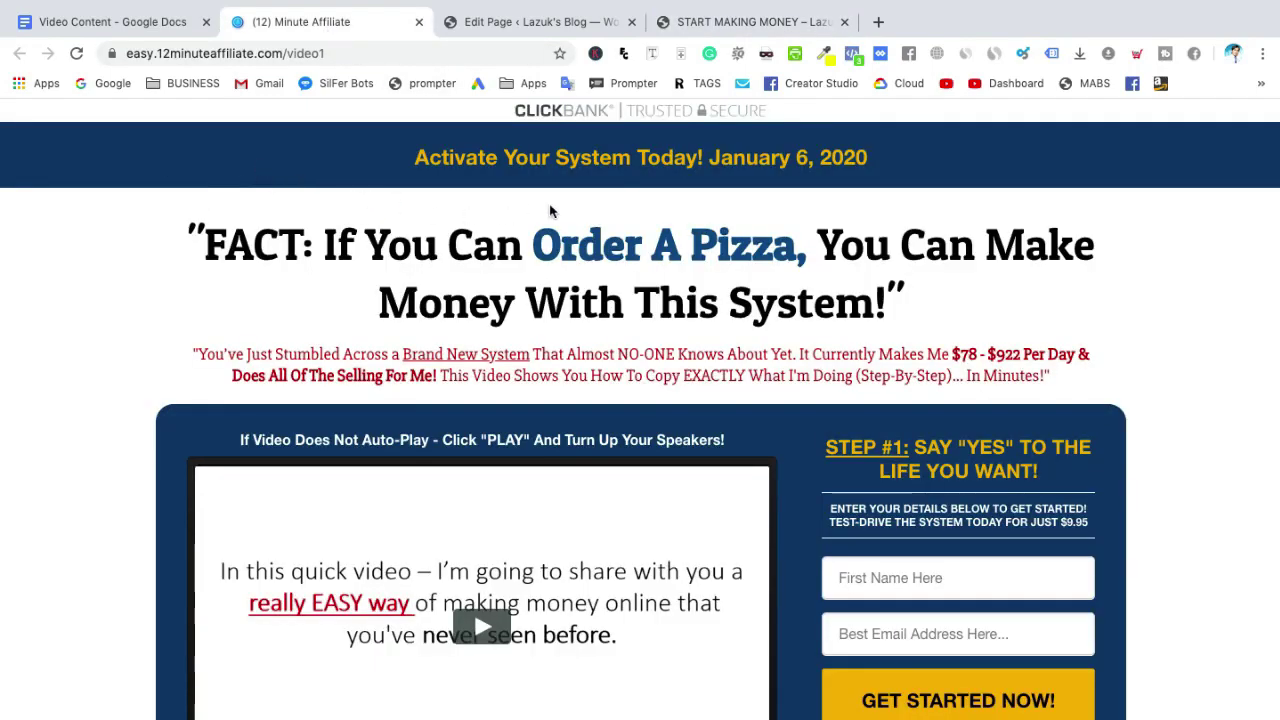
scroll(690, 305, "down", 1)
scroll(690, 305, "up", 1)
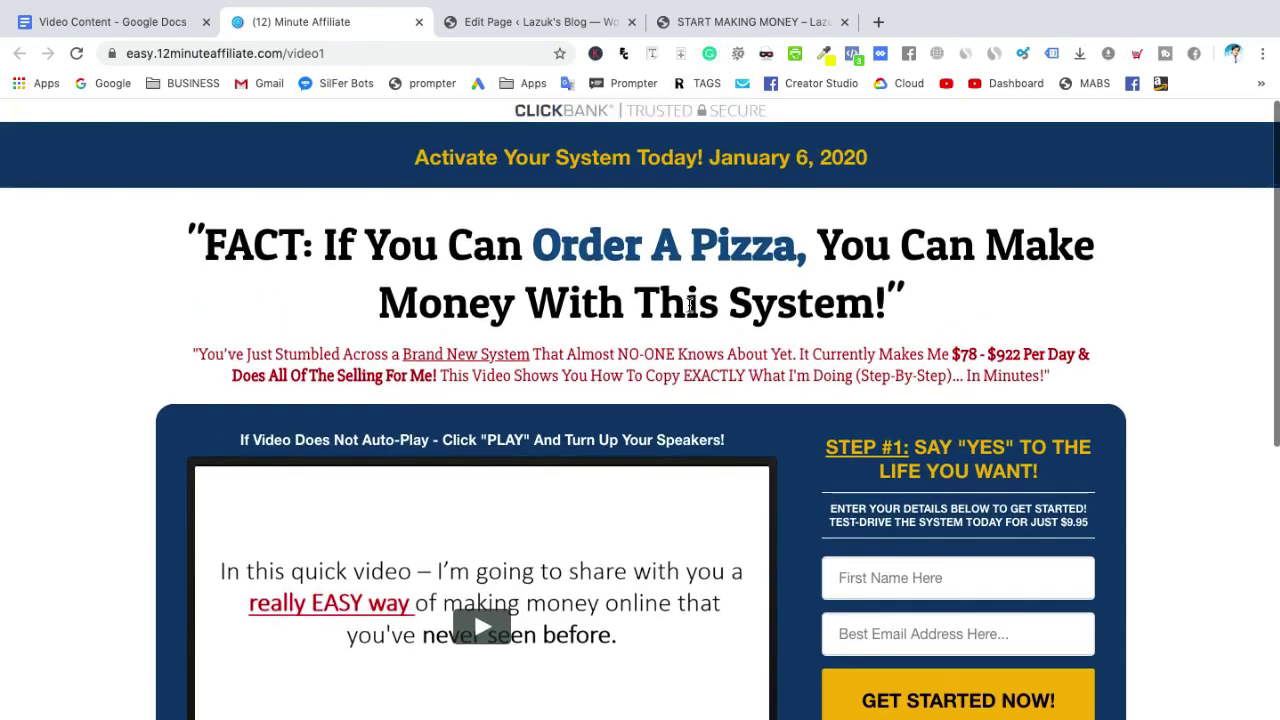
left_click(735, 25)
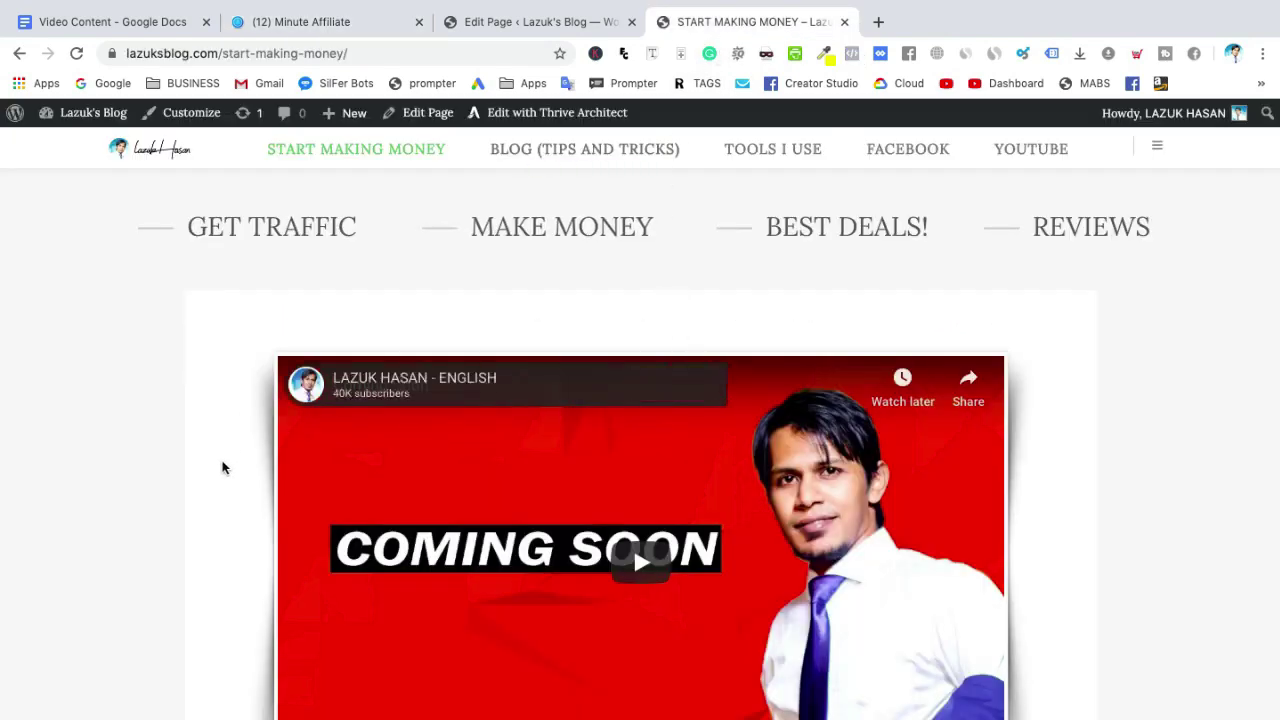
scroll(222, 467, "down", 4)
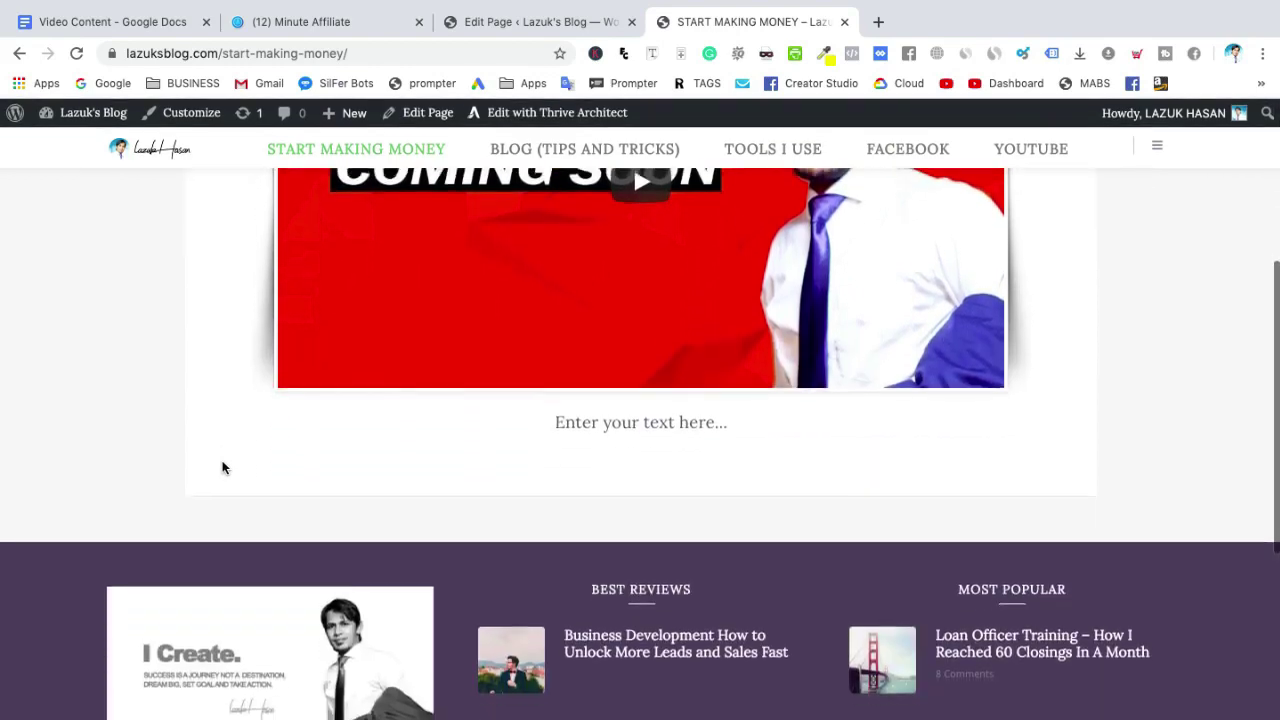
scroll(222, 467, "down", 6)
scroll(222, 467, "up", 9)
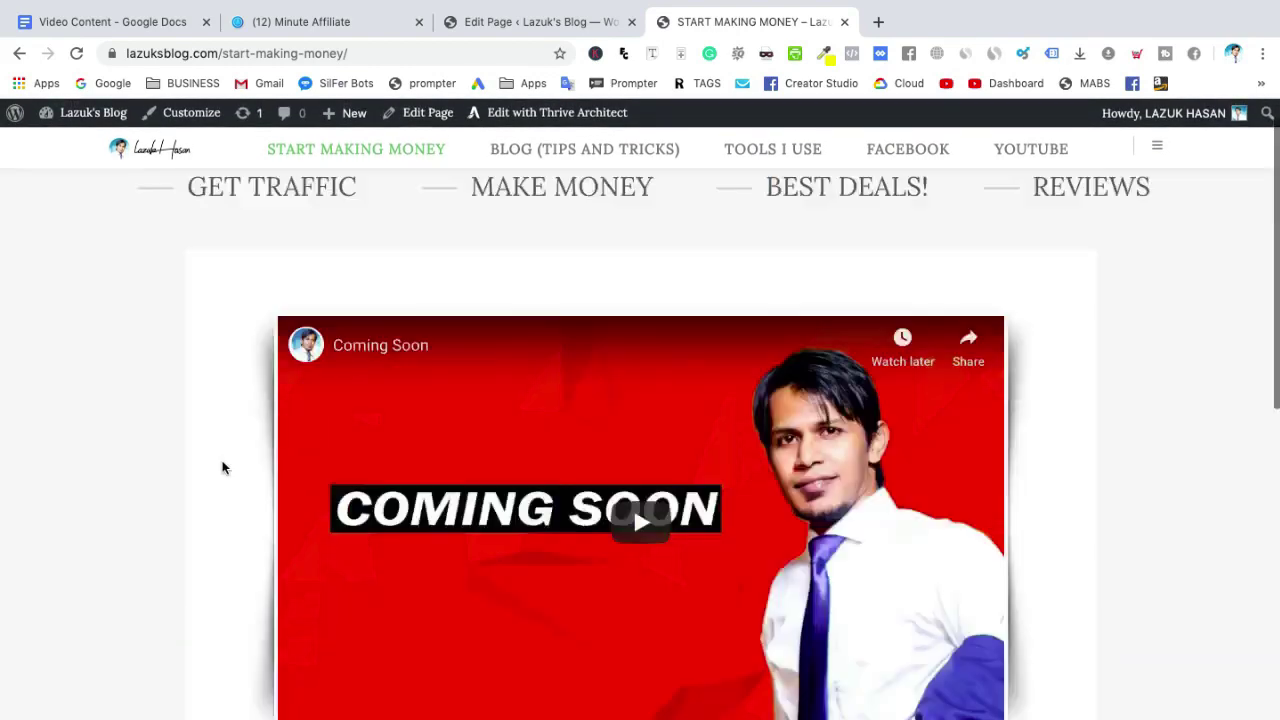
scroll(222, 467, "up", 1)
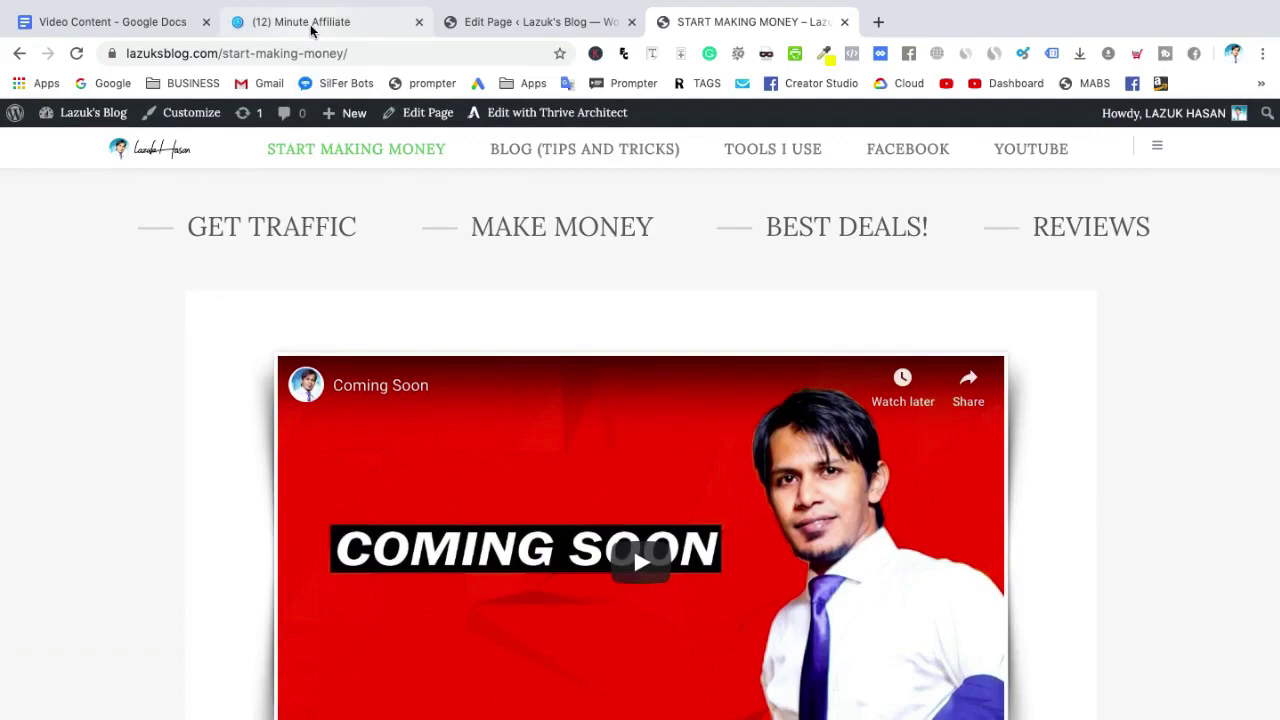
left_click(311, 24)
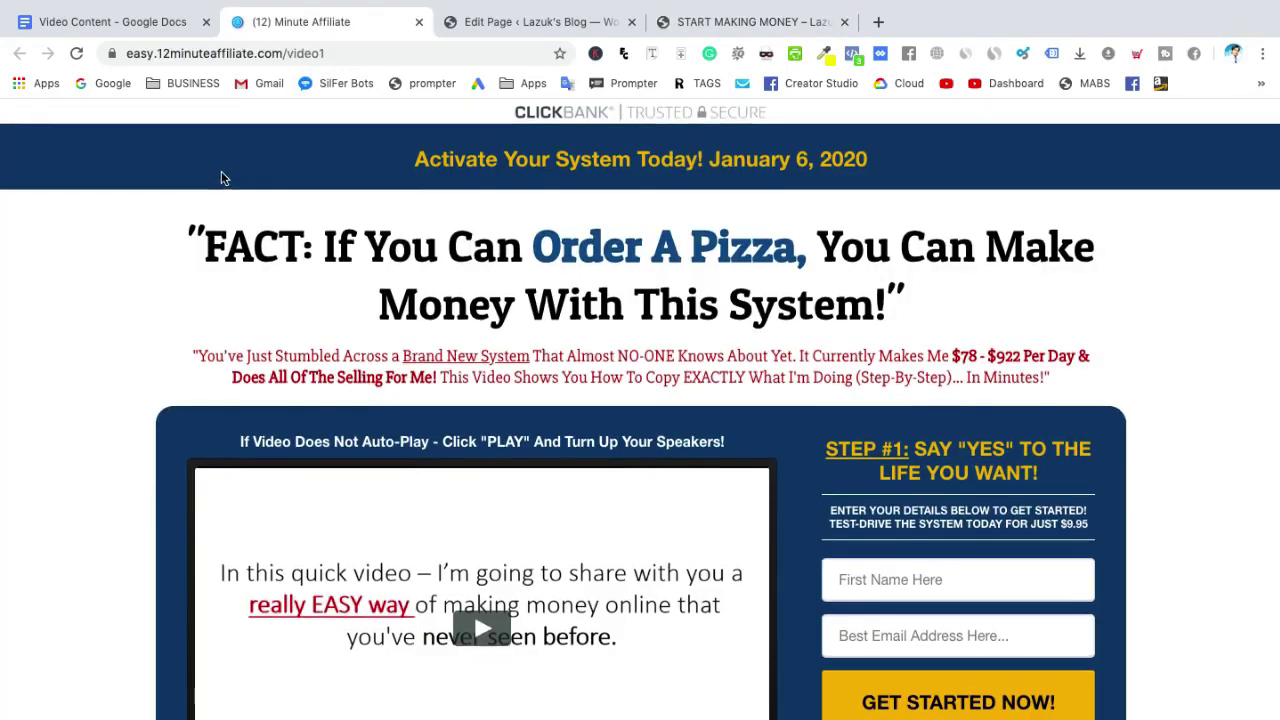
left_click(695, 28)
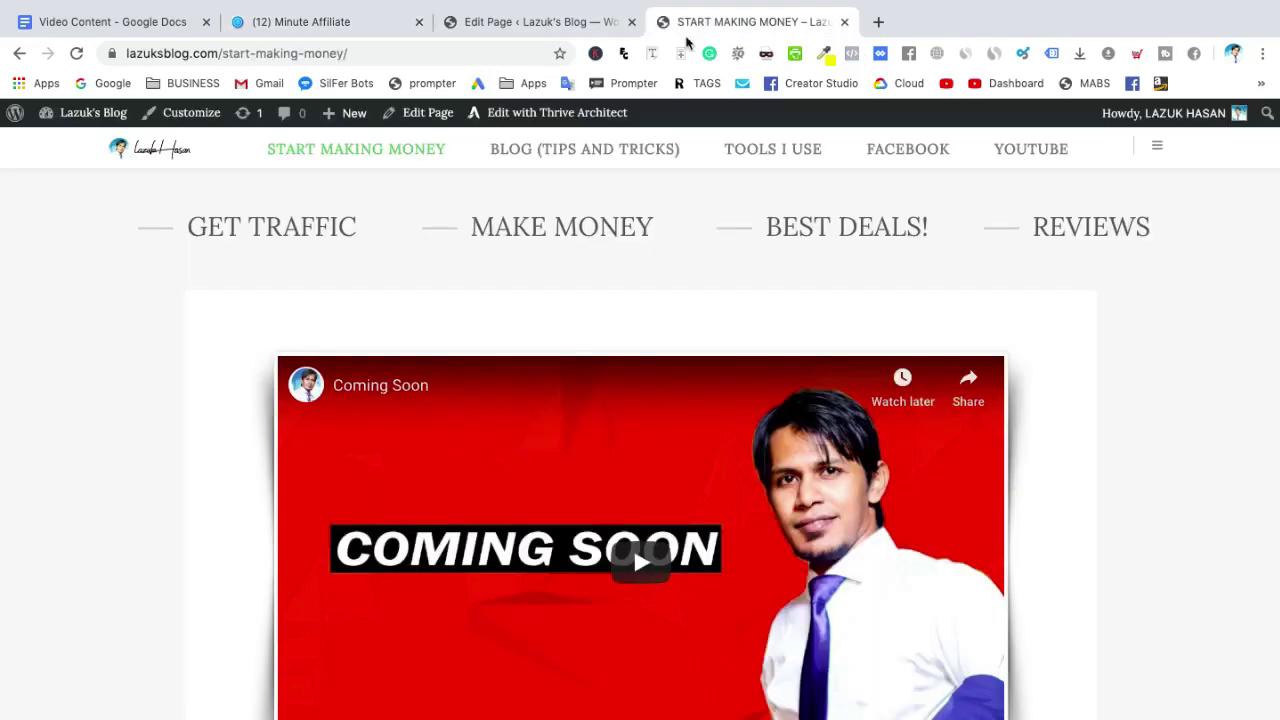
left_click(330, 30)
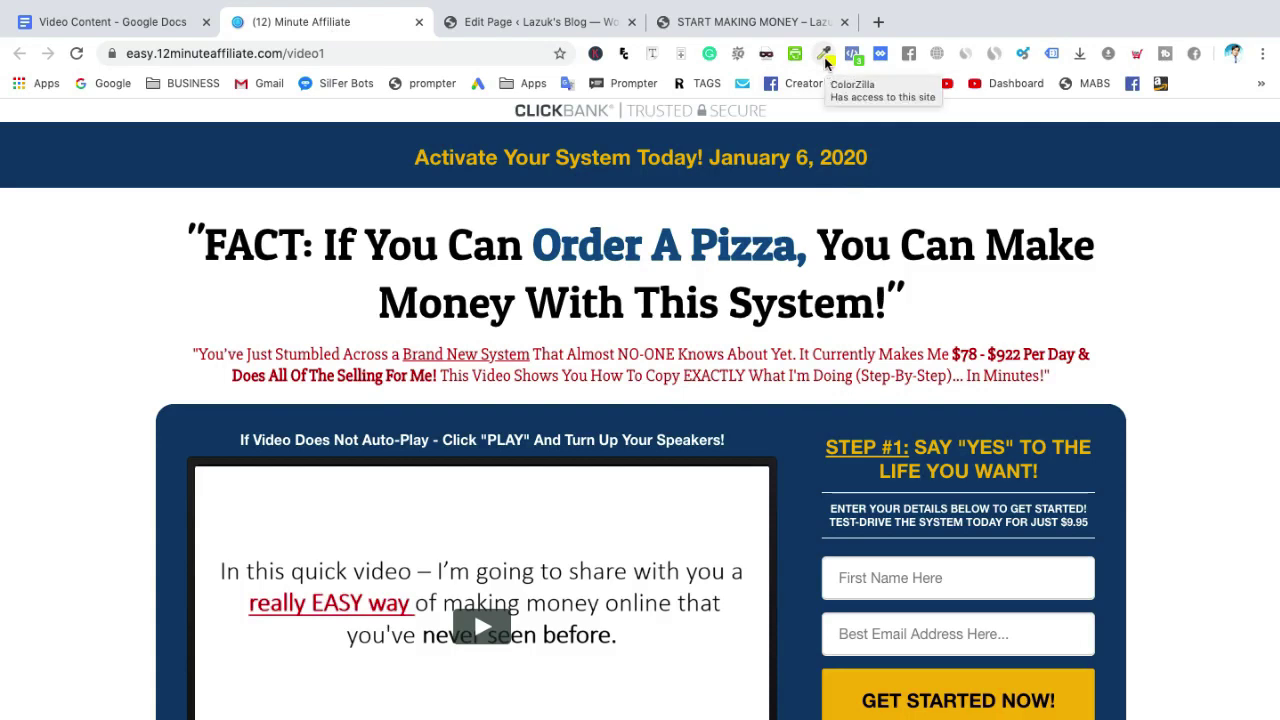
- Search Google in a new tab for "colorzilla extension for chrome"
left_click(879, 21)
type("COLLOR")
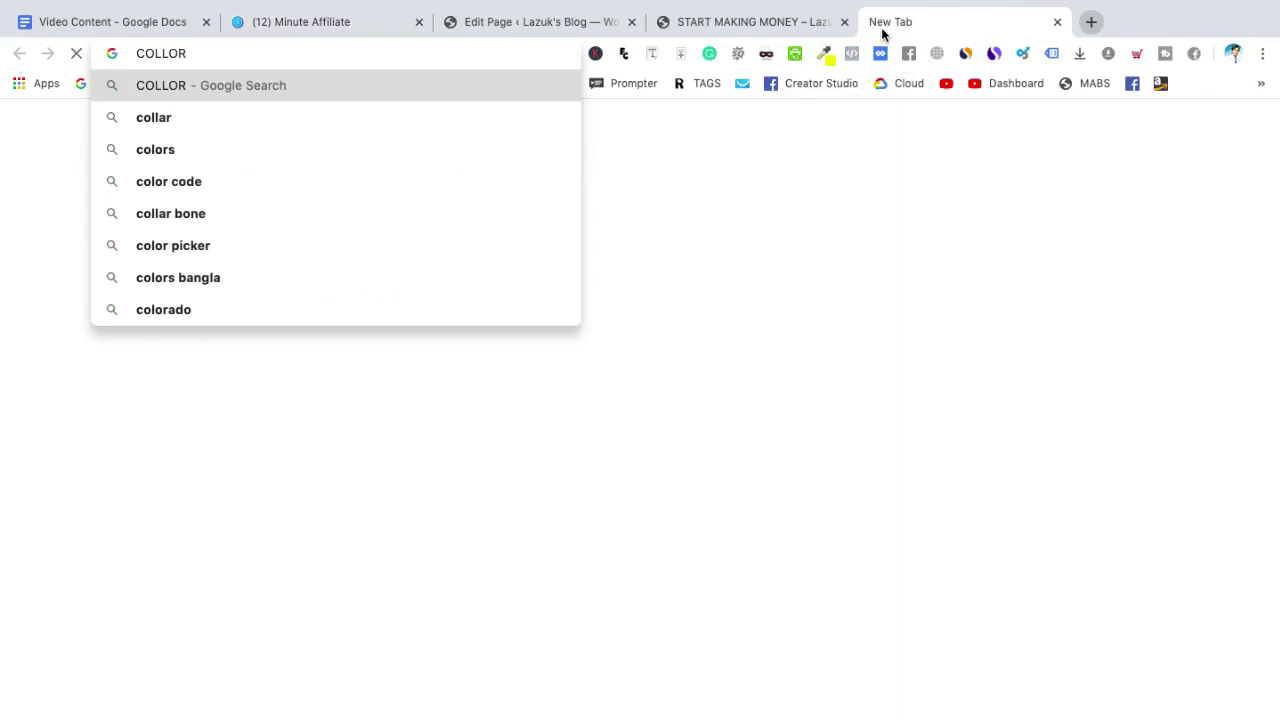
type("ZILLA")
key("Down")
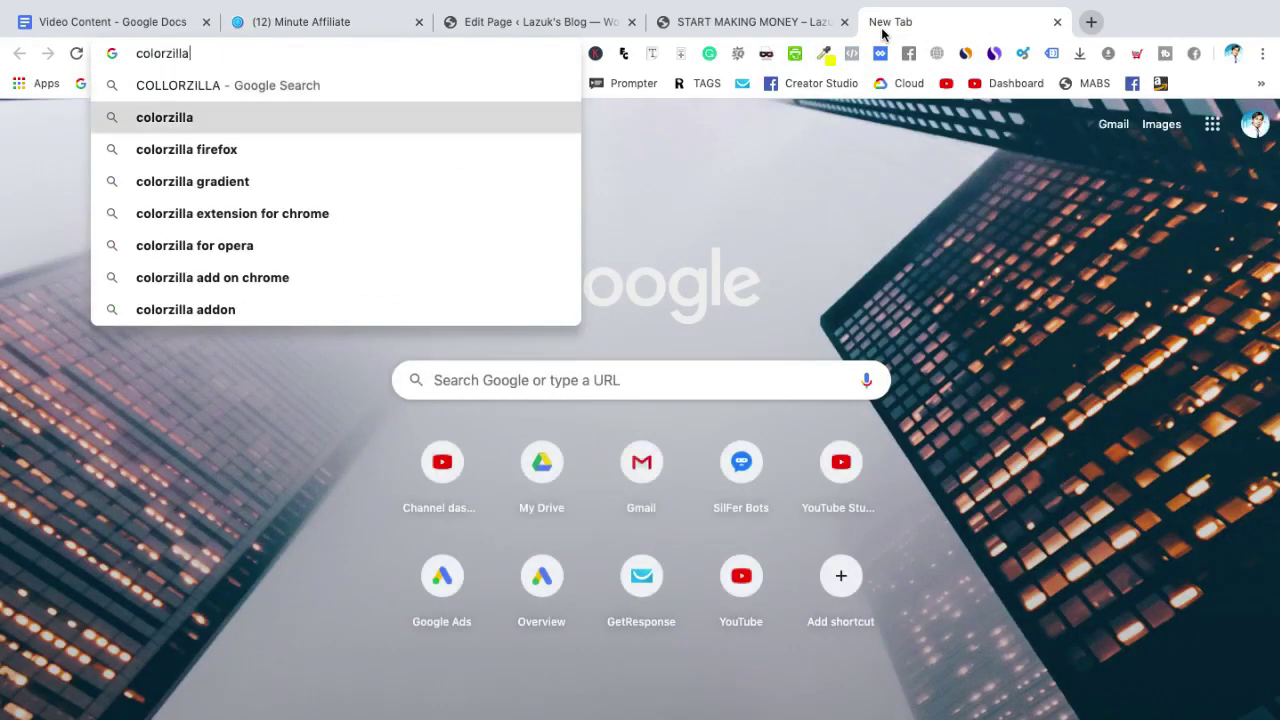
key("Down")
key("Down")
key("Down")
key("Return")
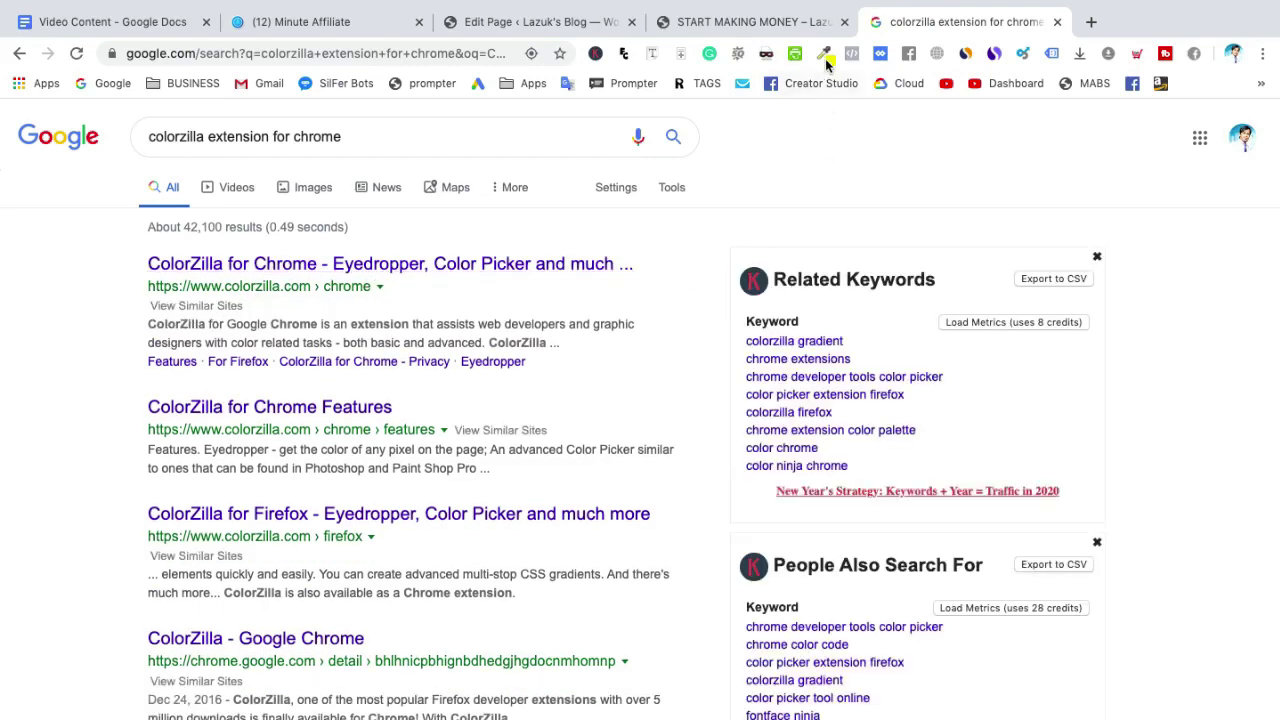
- Sample the dark blue background of the 12 Minute Affiliate page's "Activate Your System Today!" banner with ColorZilla
left_click(302, 27)
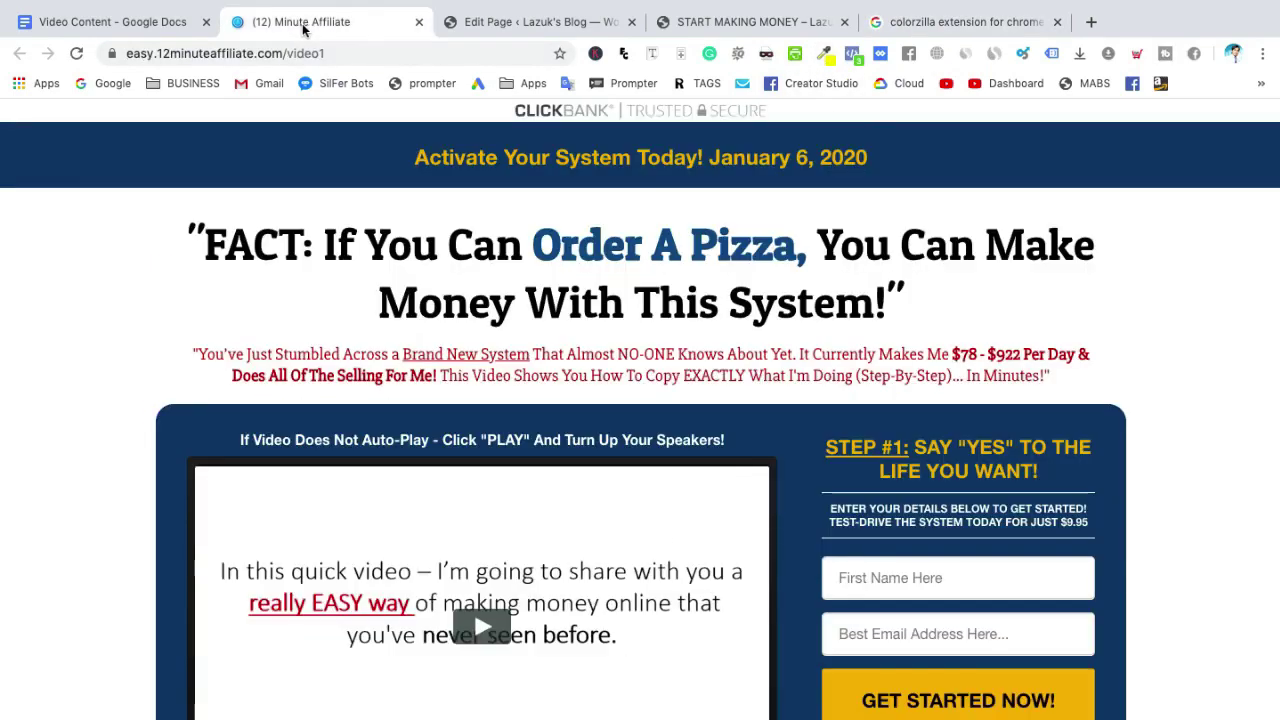
left_click(825, 55)
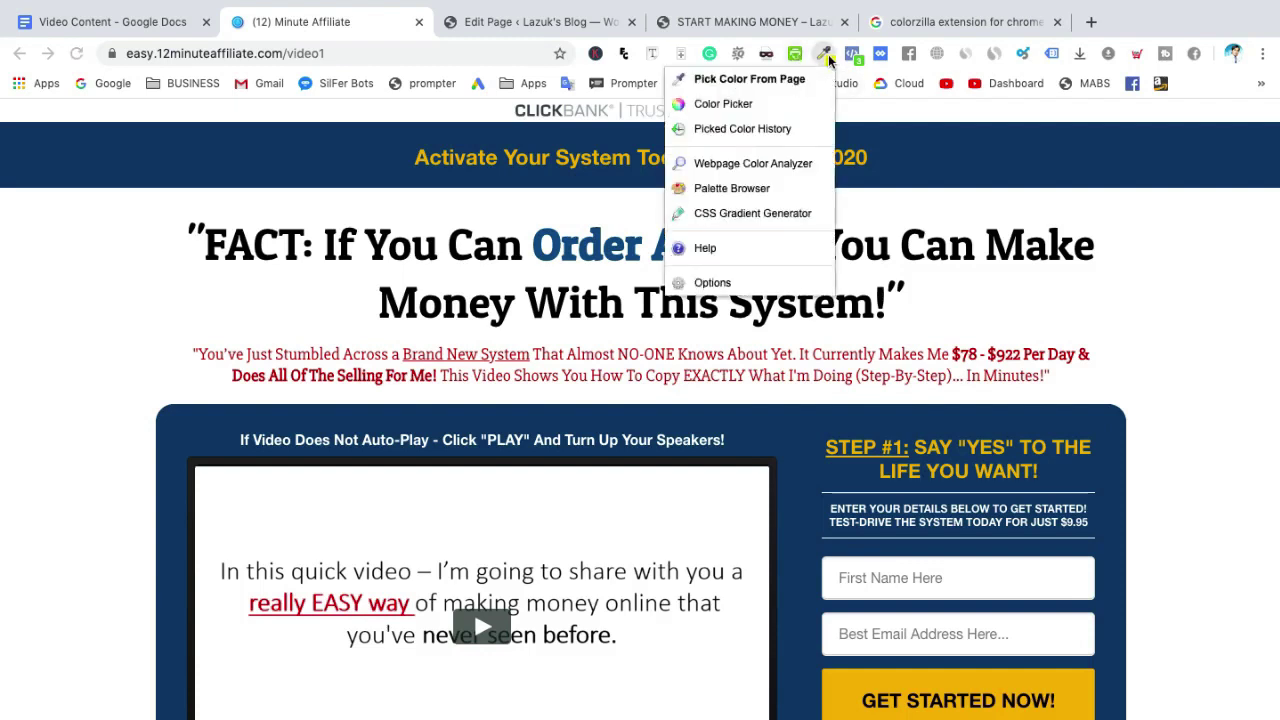
left_click(771, 84)
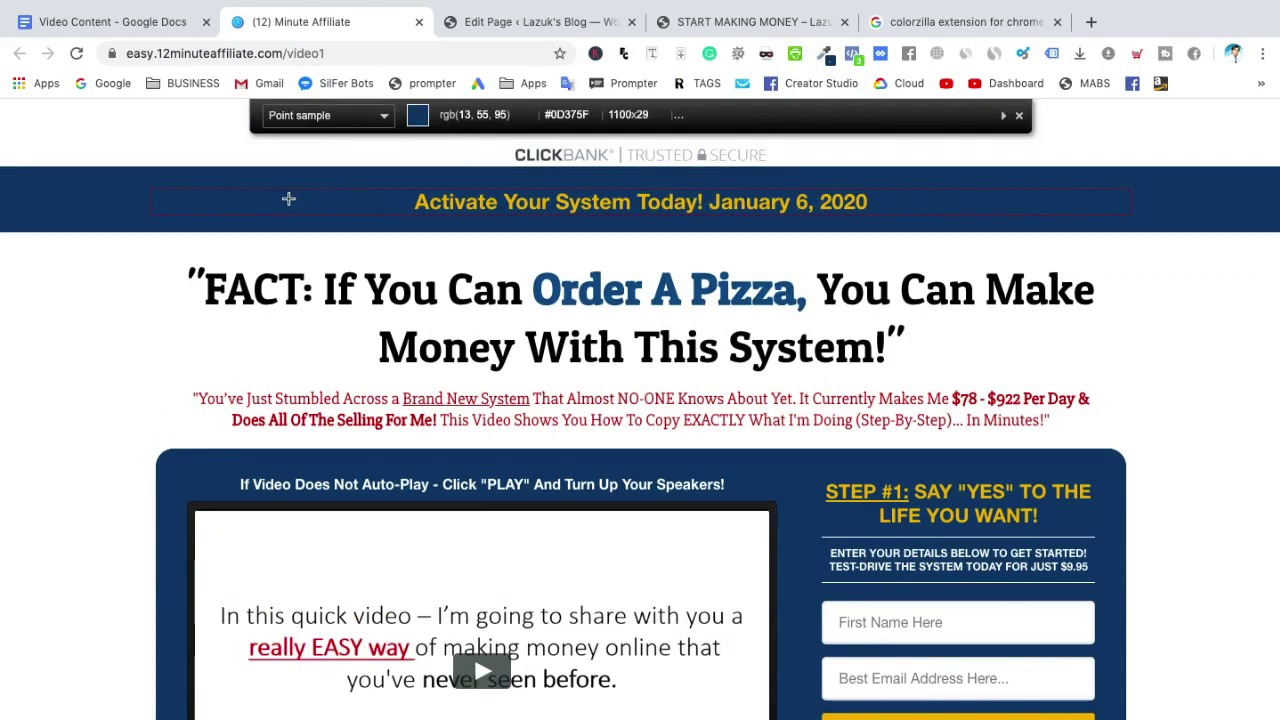
left_click(288, 200)
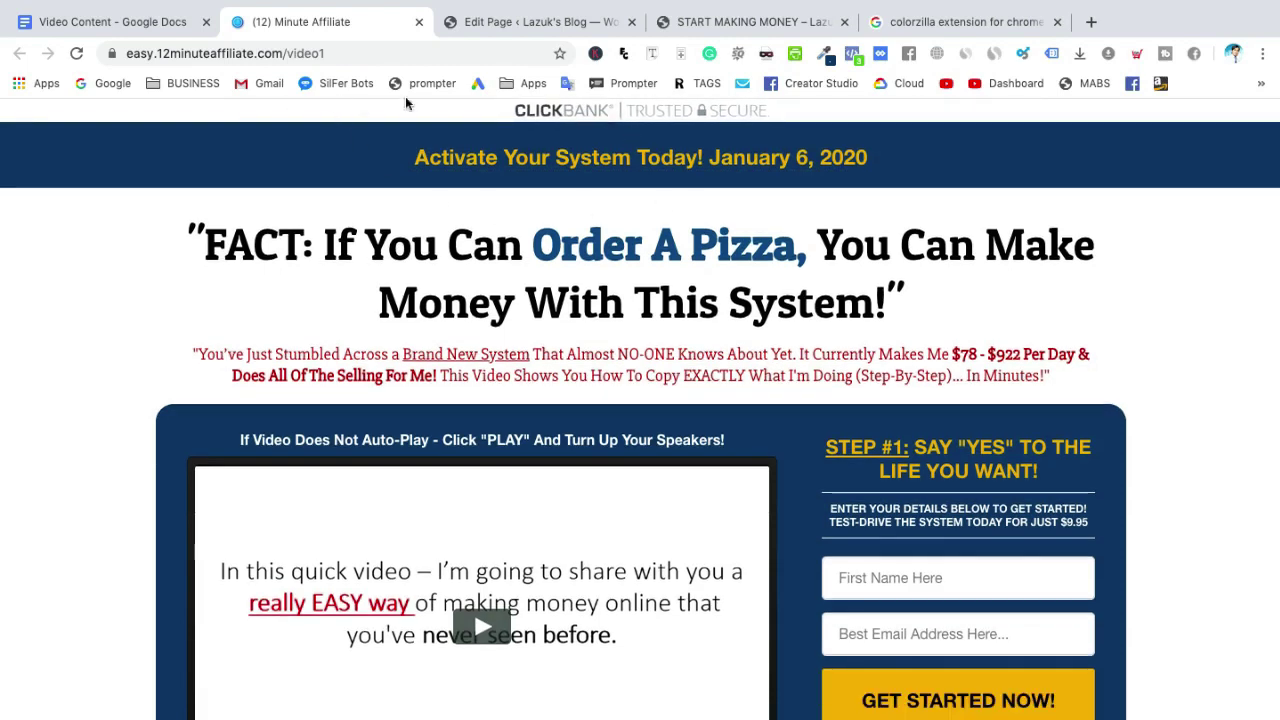
- Open the theme's Style settings in the WordPress admin of the blog
left_click(533, 24)
scroll(534, 438, "down", 5)
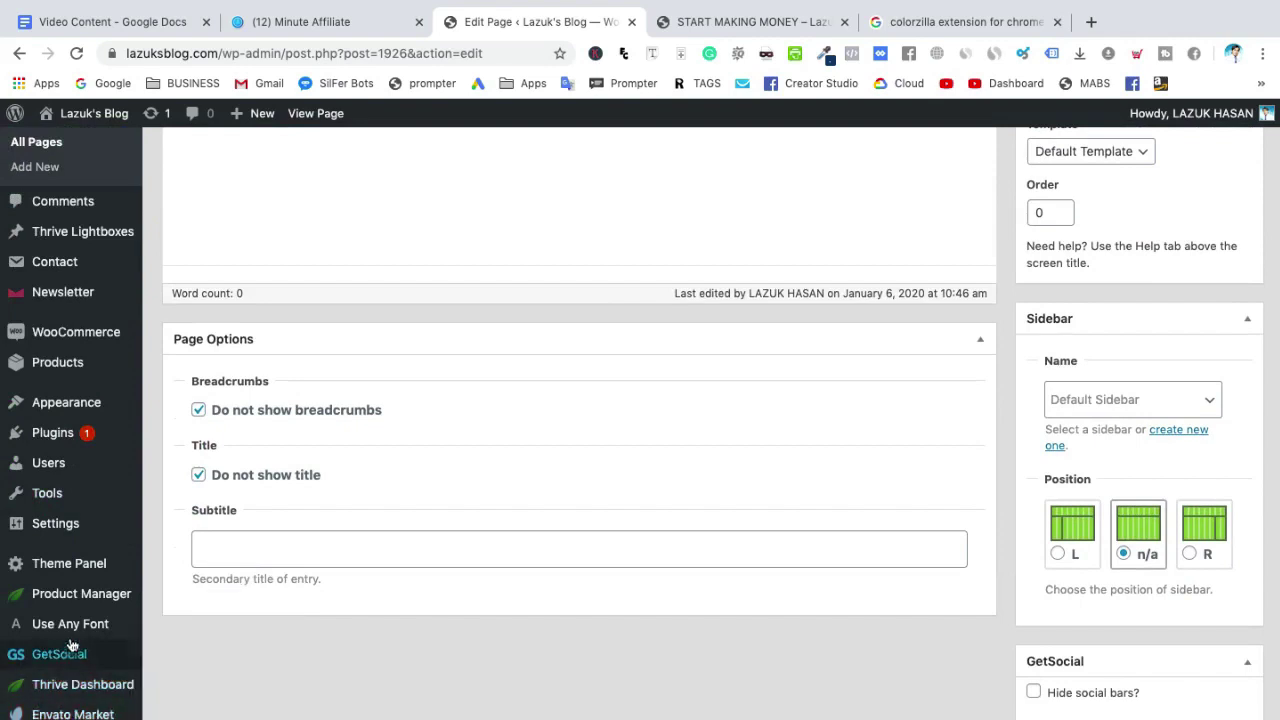
mouse_move(71, 568)
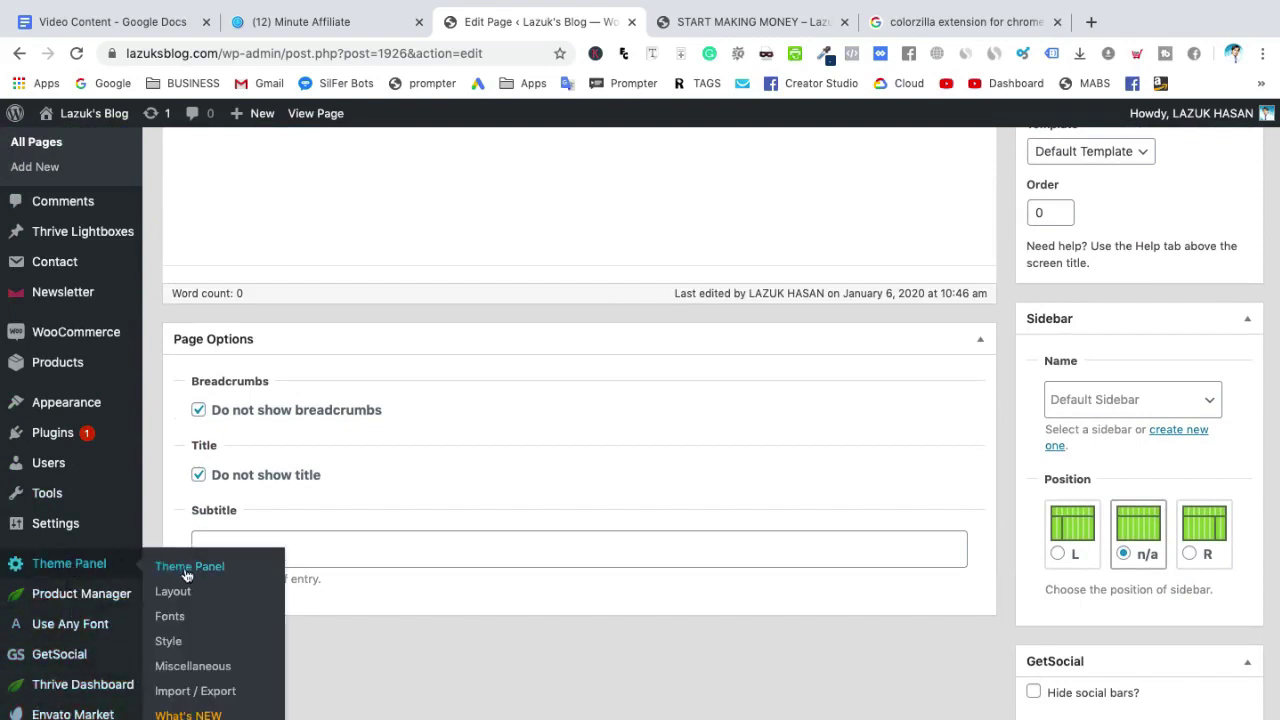
left_click(174, 651)
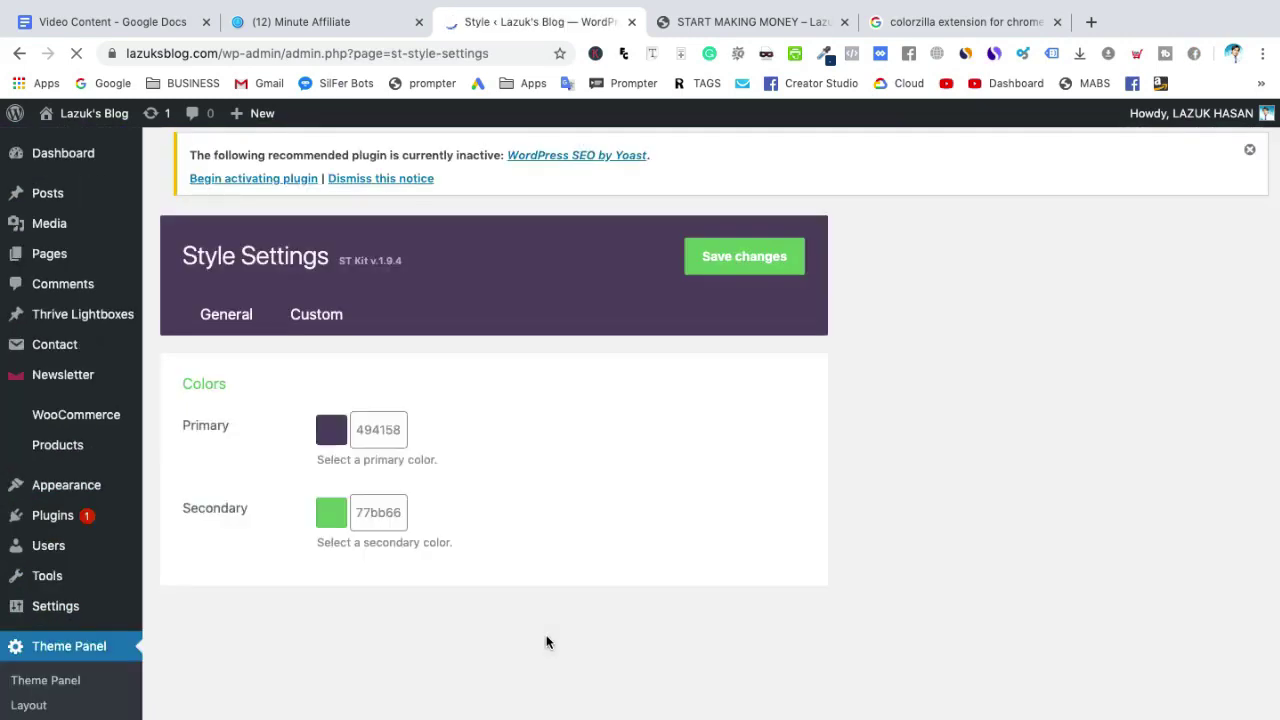
- Try to paste the sampled dark blue as the theme's secondary color
scroll(514, 420, "down", 2)
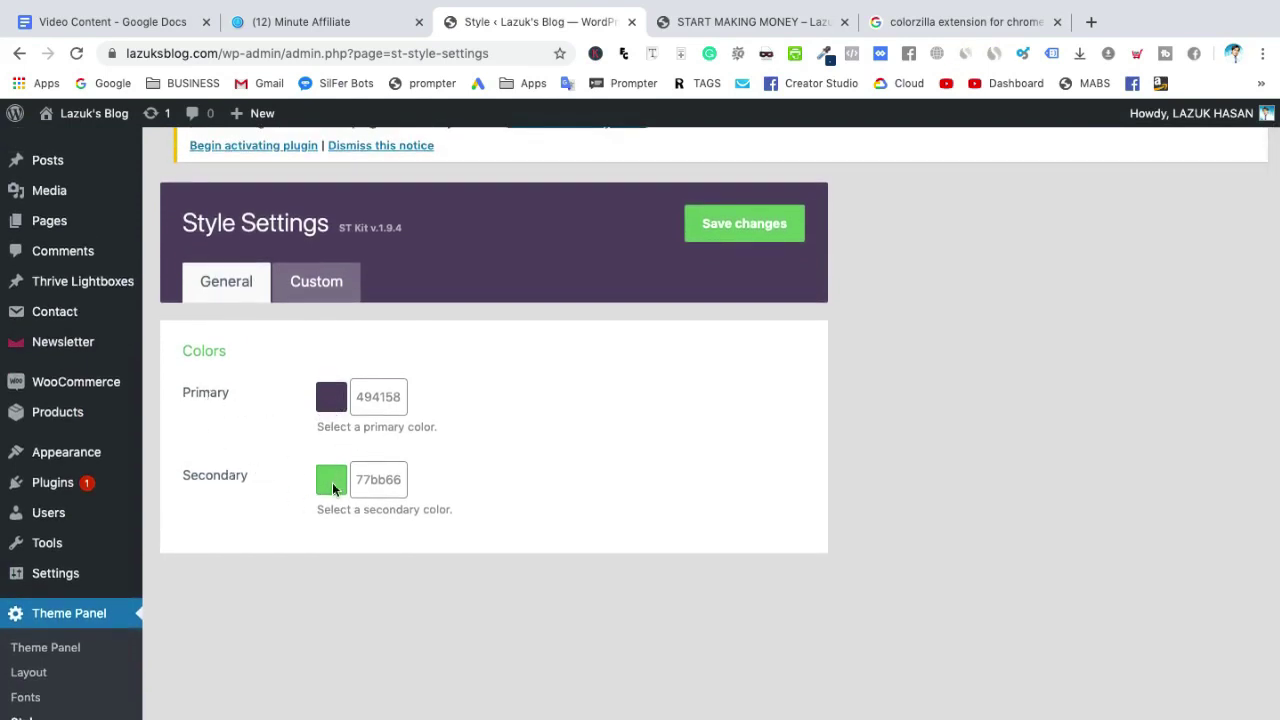
left_click(377, 480)
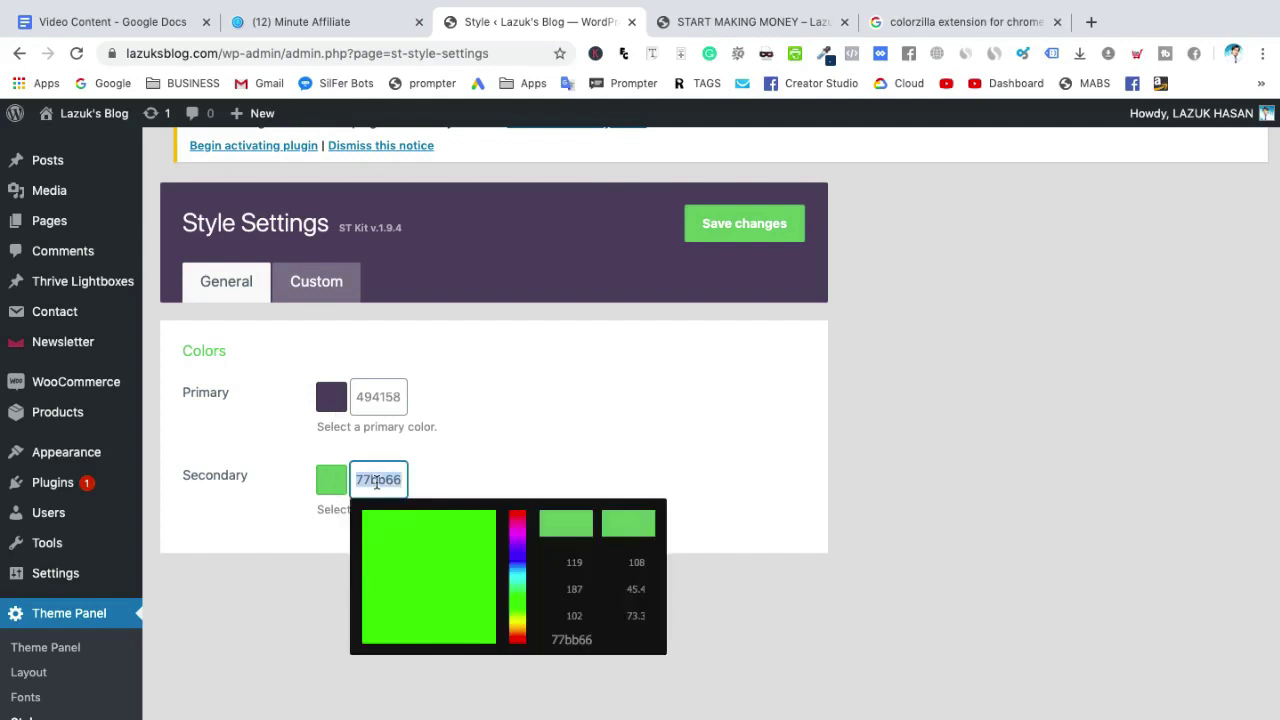
double_click(573, 640)
key("ctrl+v")
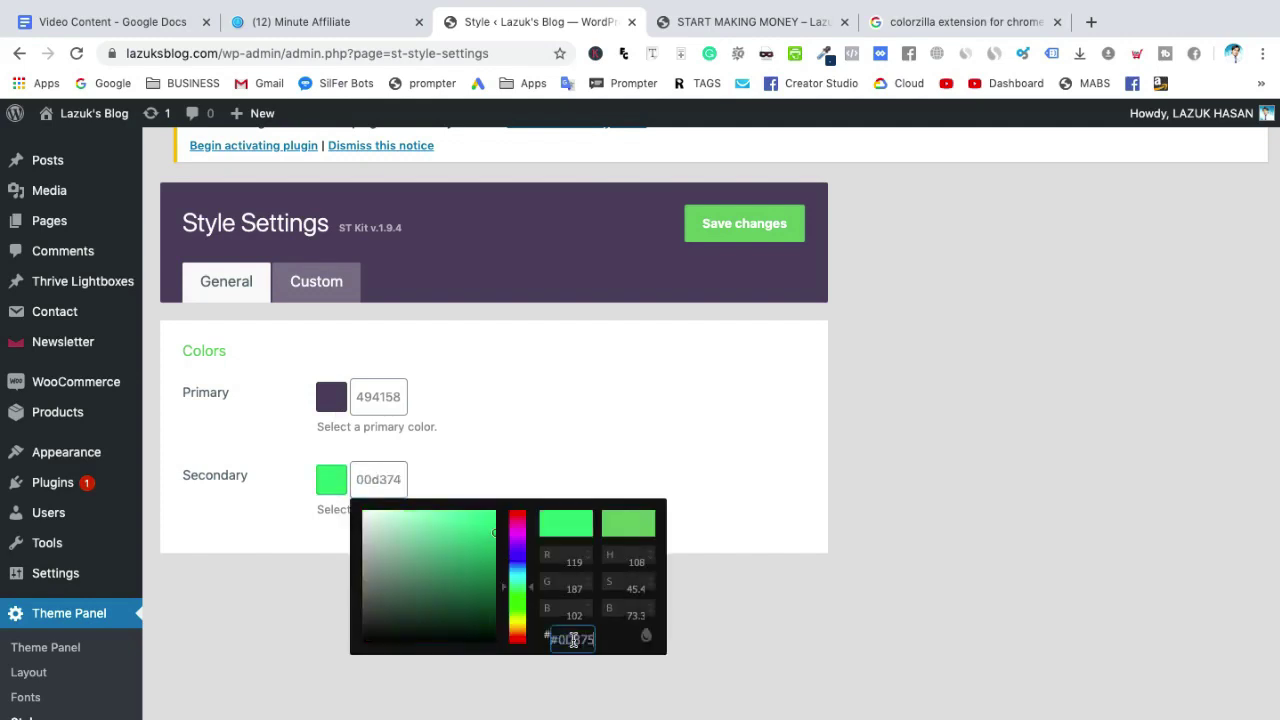
left_click(727, 607)
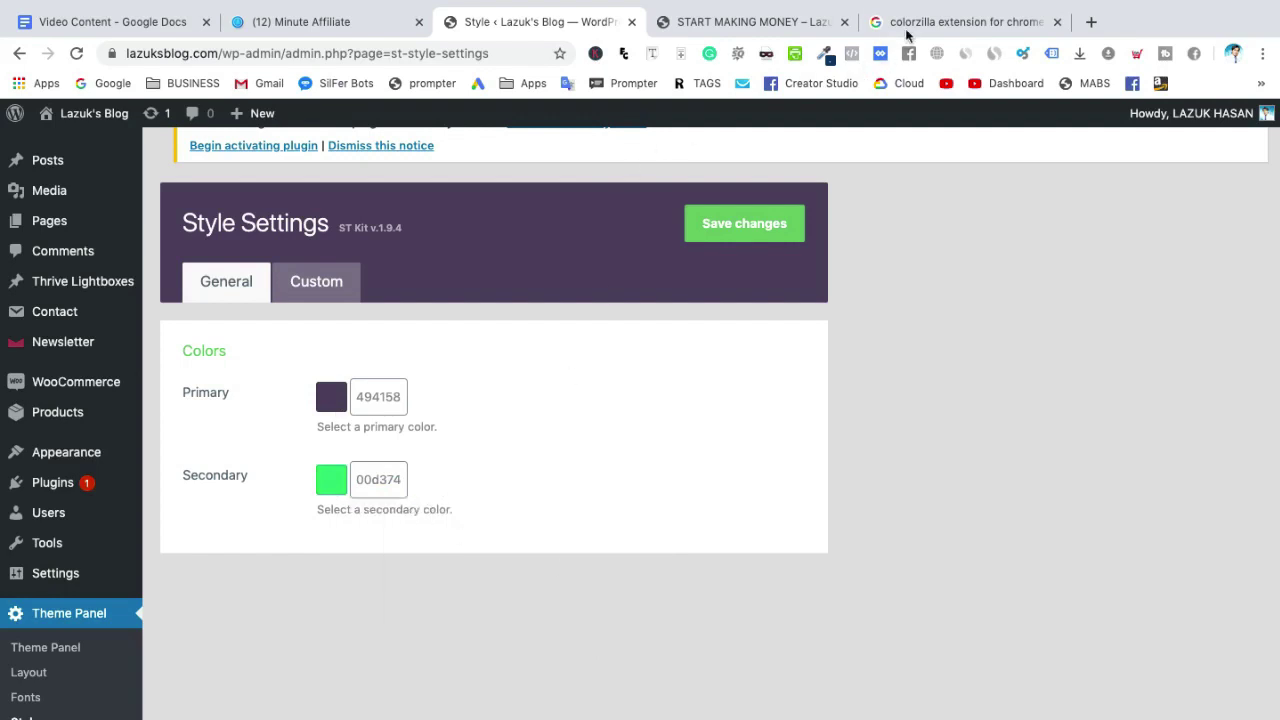
- Copy the sampled banner color's hex code 0d375f from ColorZilla's Color Picker on the 12 Minute Affiliate page
left_click(750, 22)
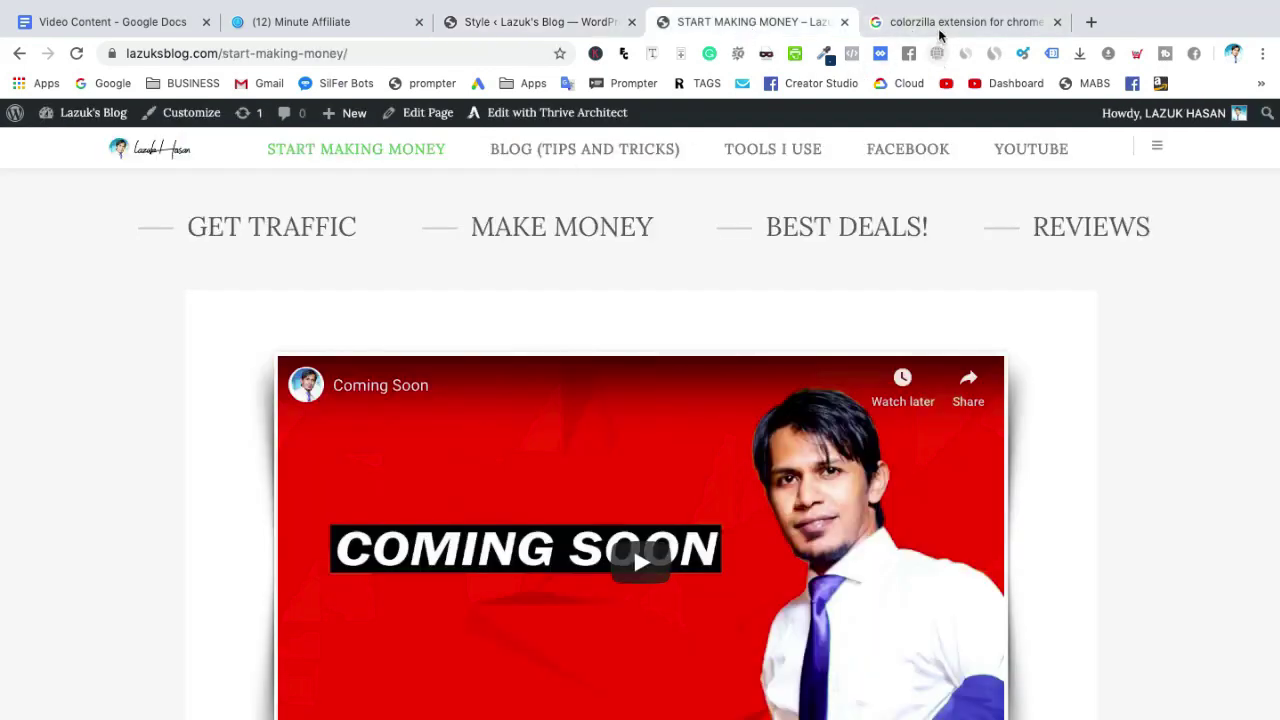
left_click(335, 26)
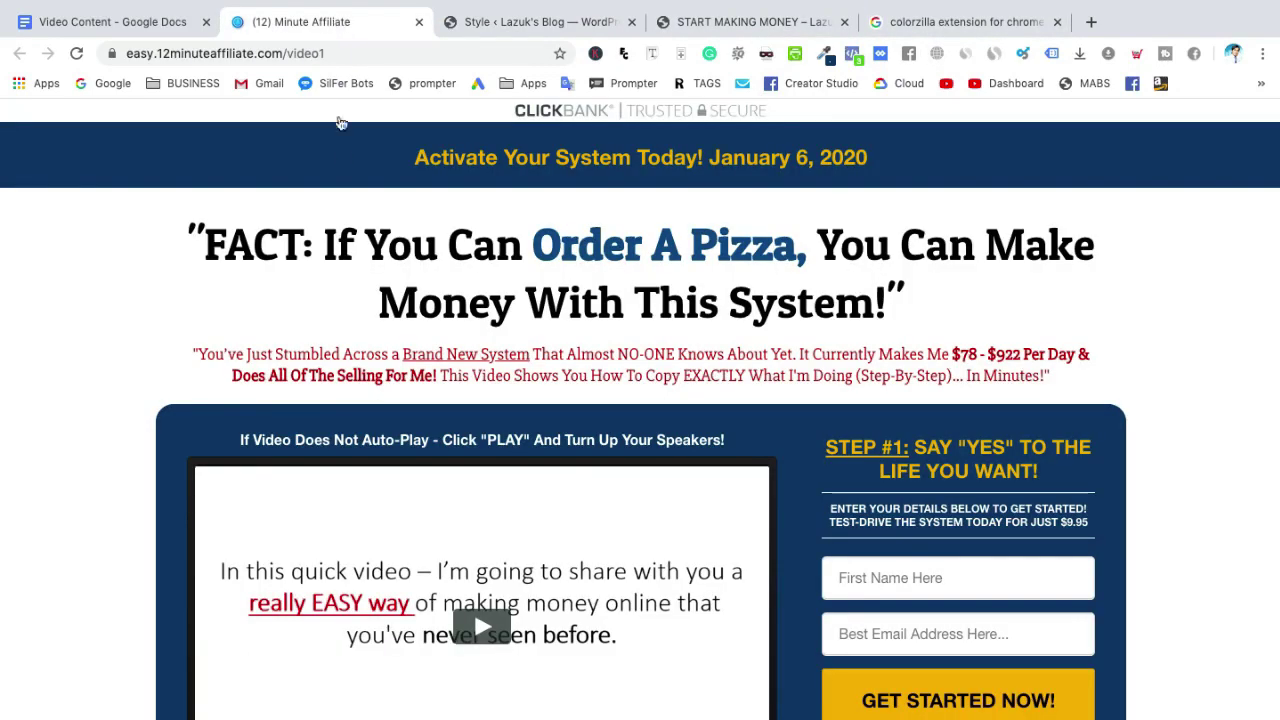
left_click(824, 53)
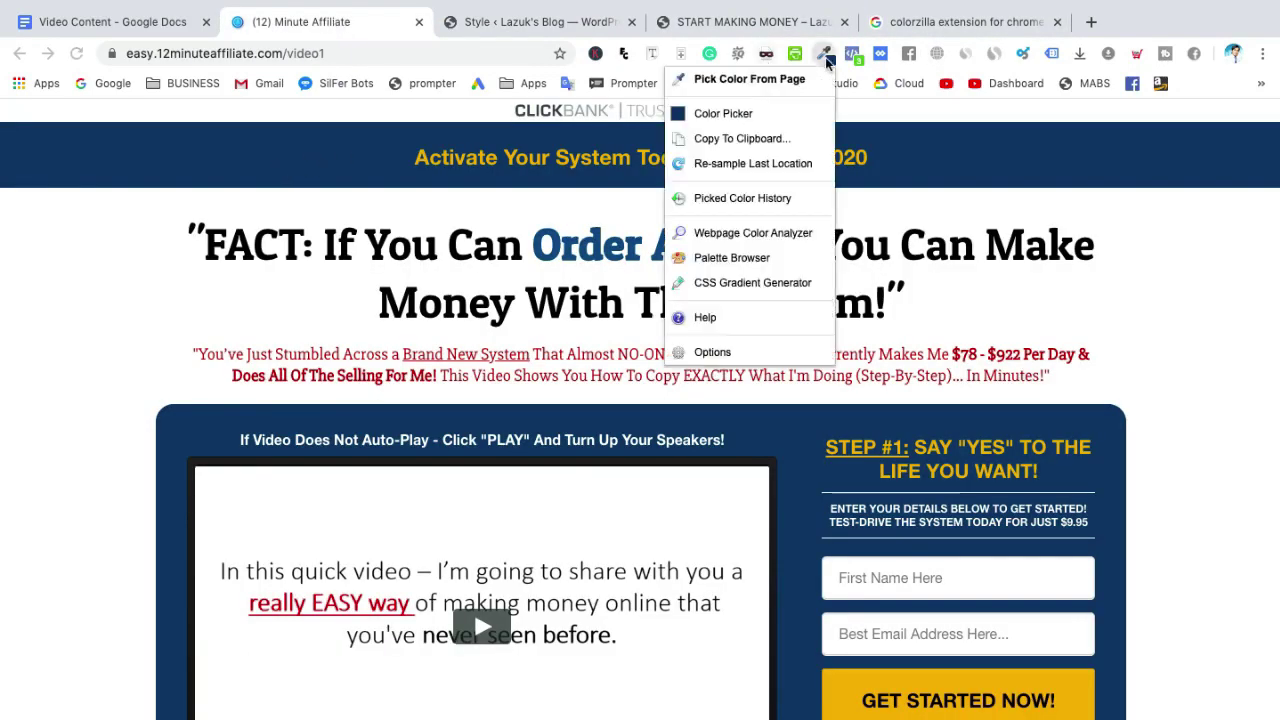
left_click(697, 114)
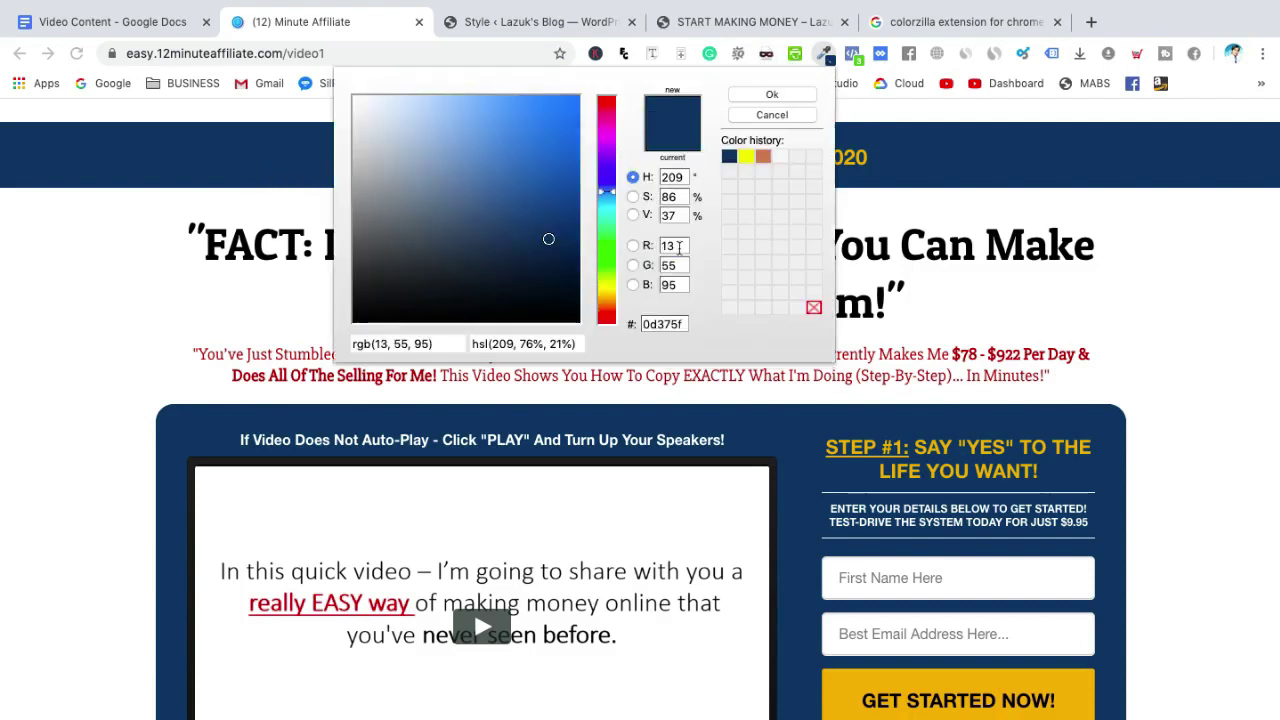
double_click(655, 323)
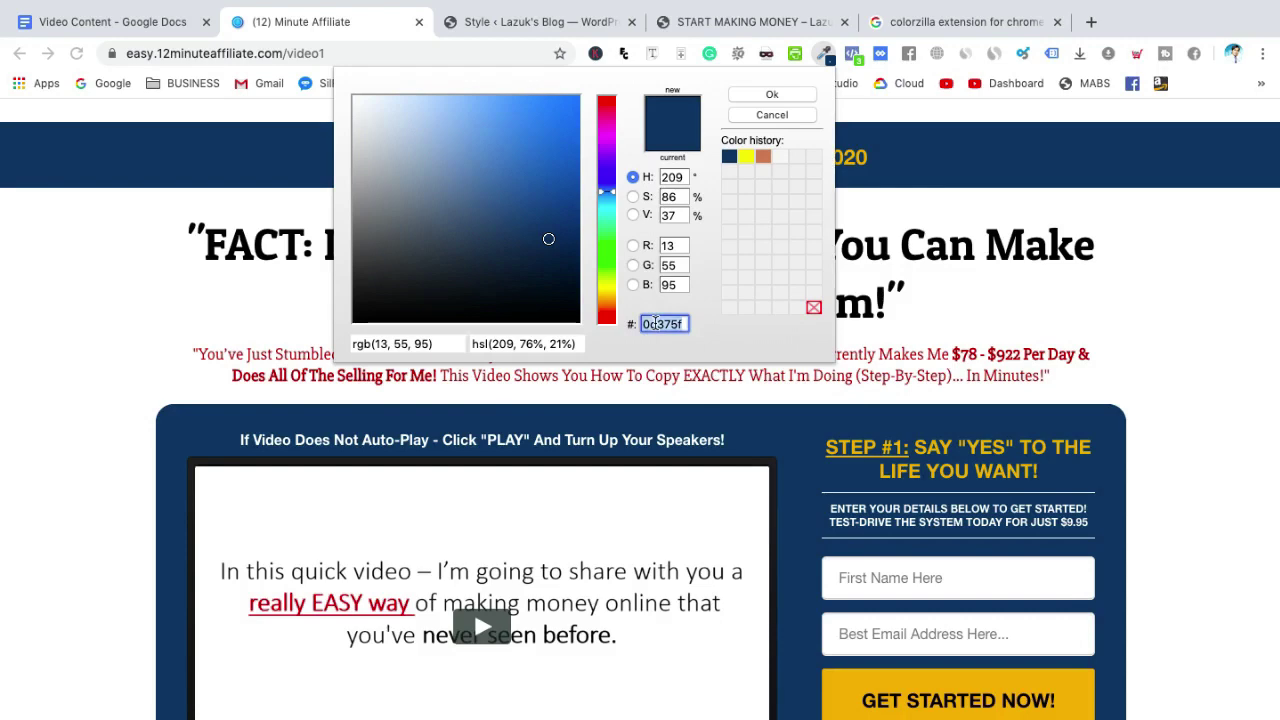
left_click(1085, 291)
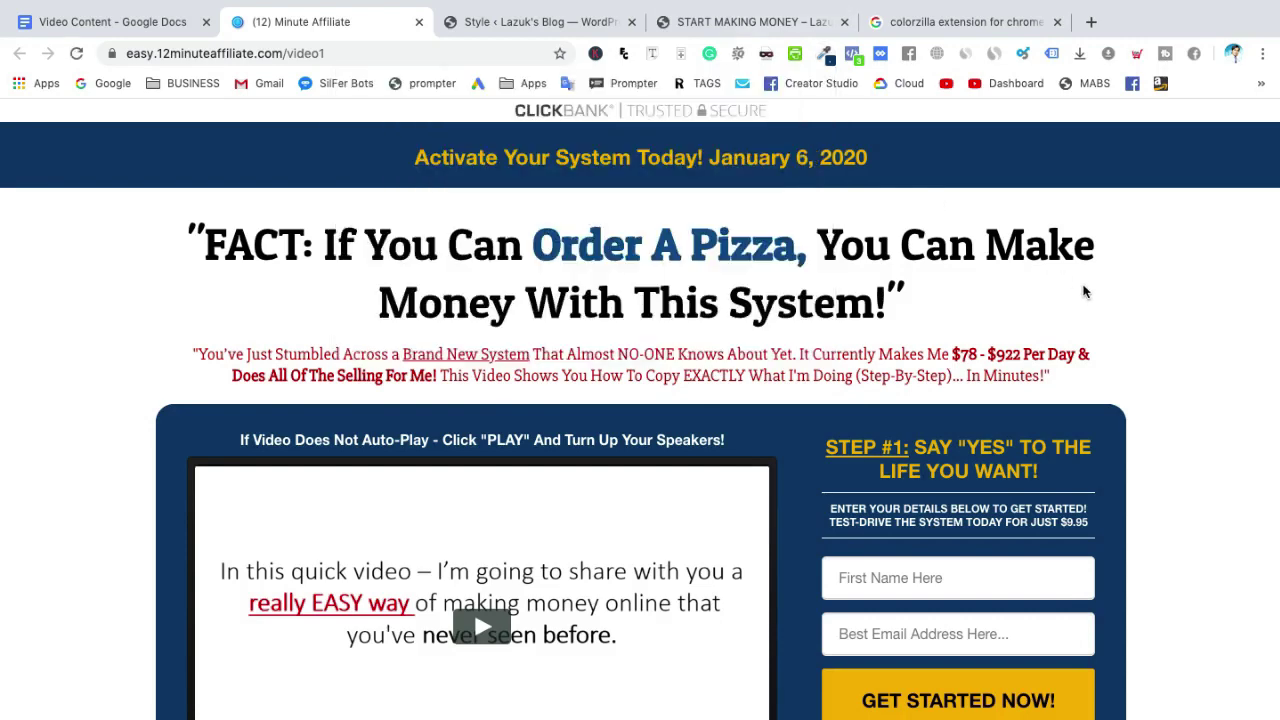
- Set the theme's secondary color to 0d375f in the Style Settings and save the changes
left_click(706, 24)
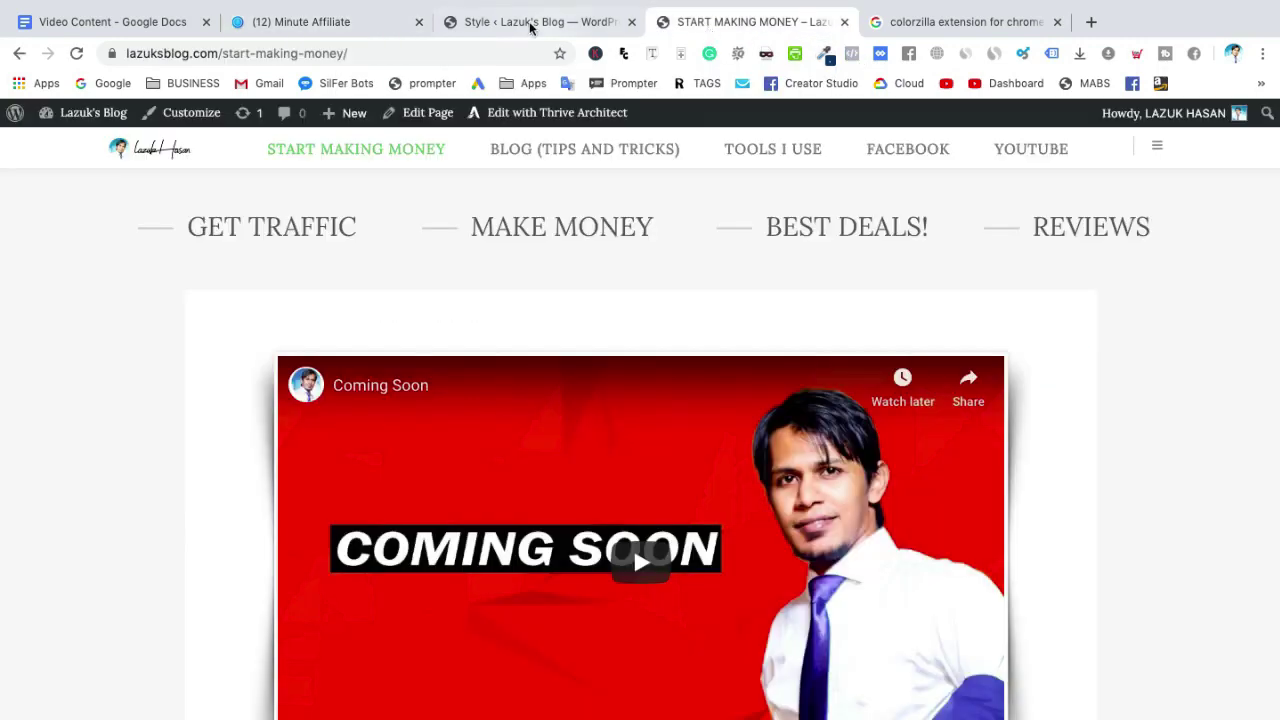
left_click(528, 24)
double_click(381, 485)
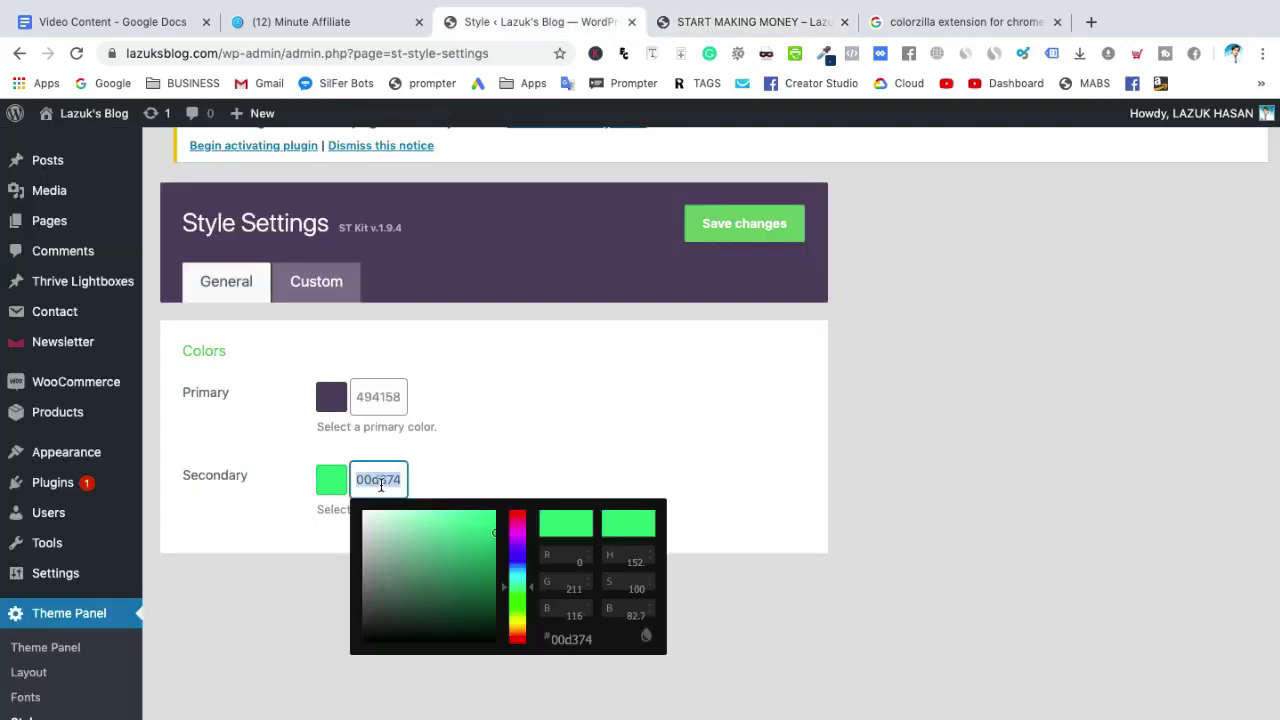
double_click(570, 640)
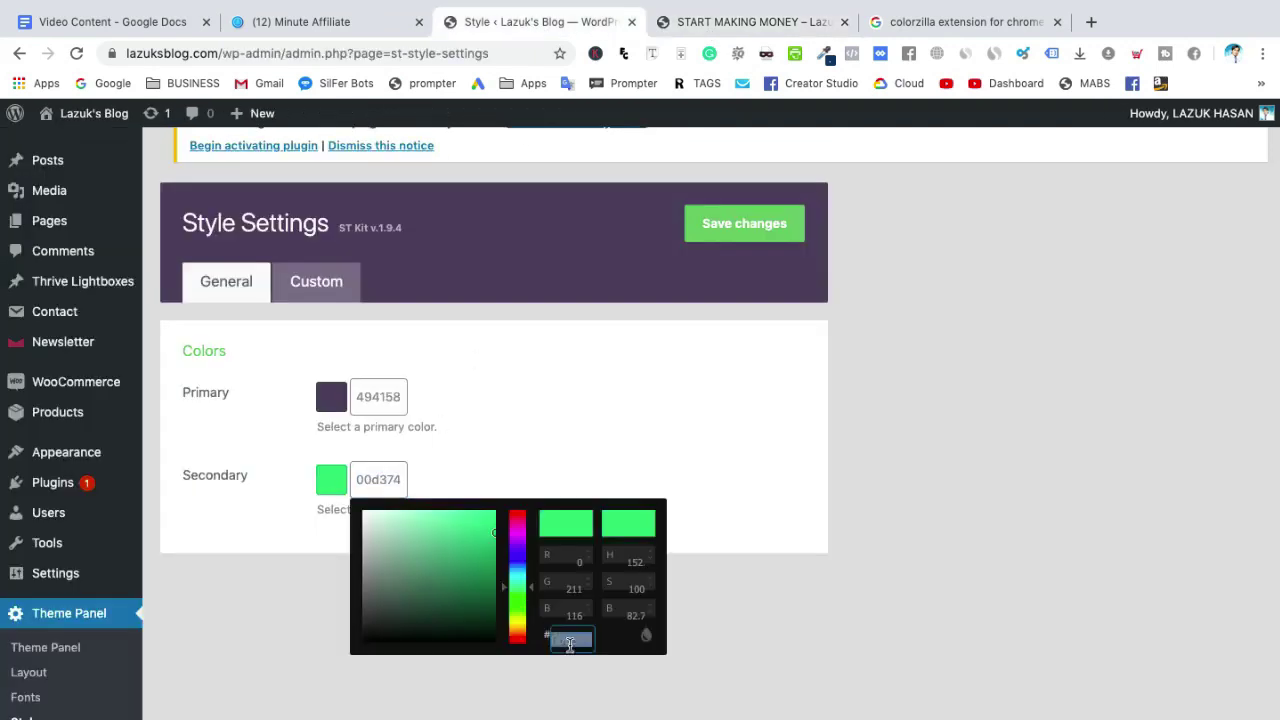
type("0d375f")
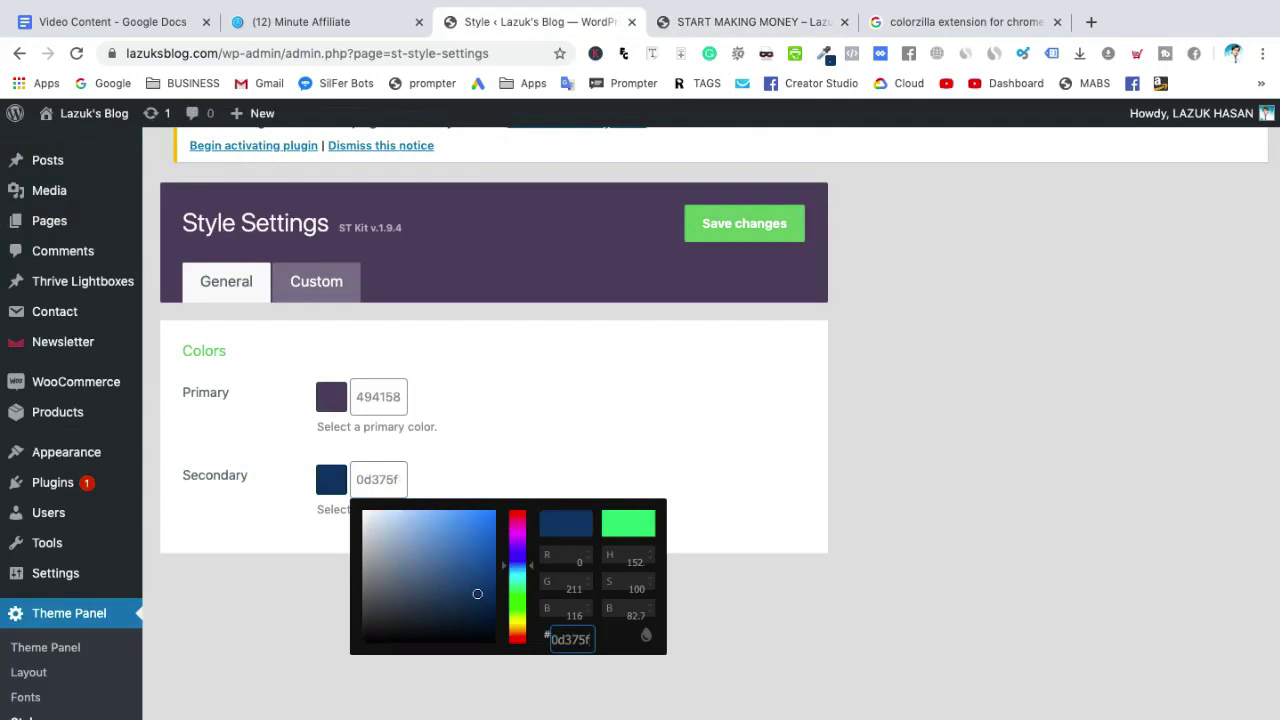
left_click(663, 436)
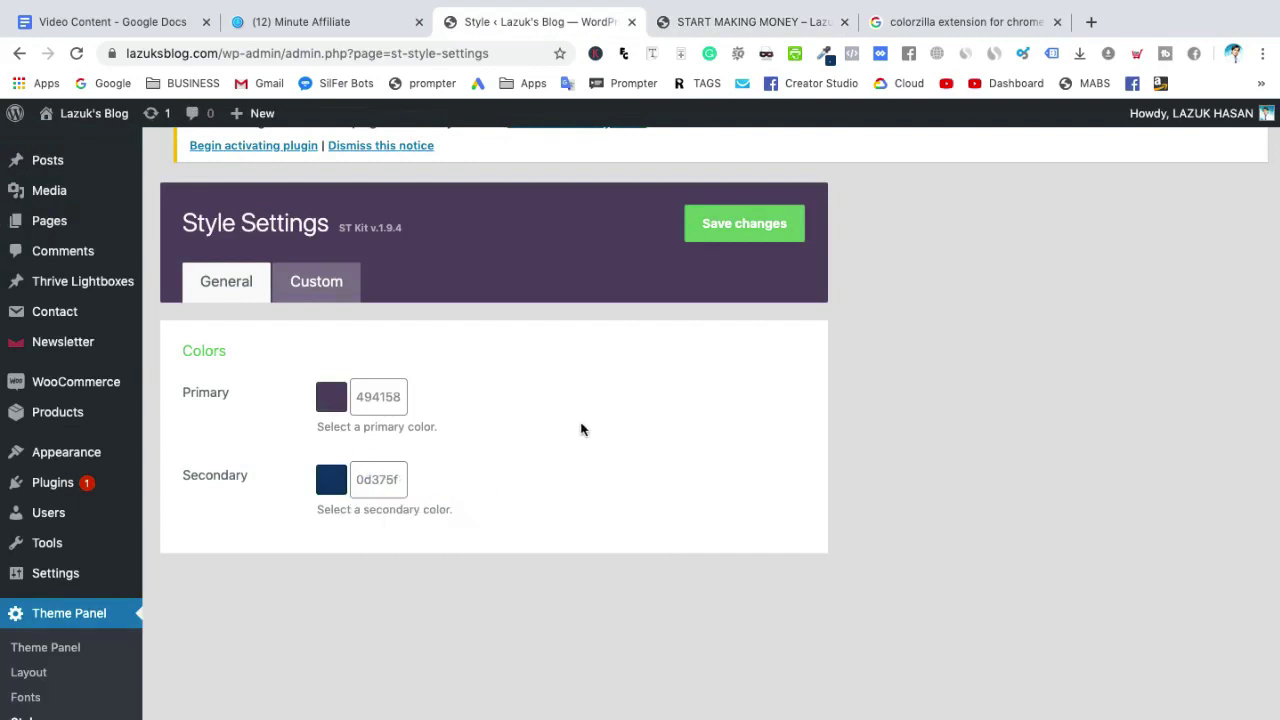
left_click(736, 234)
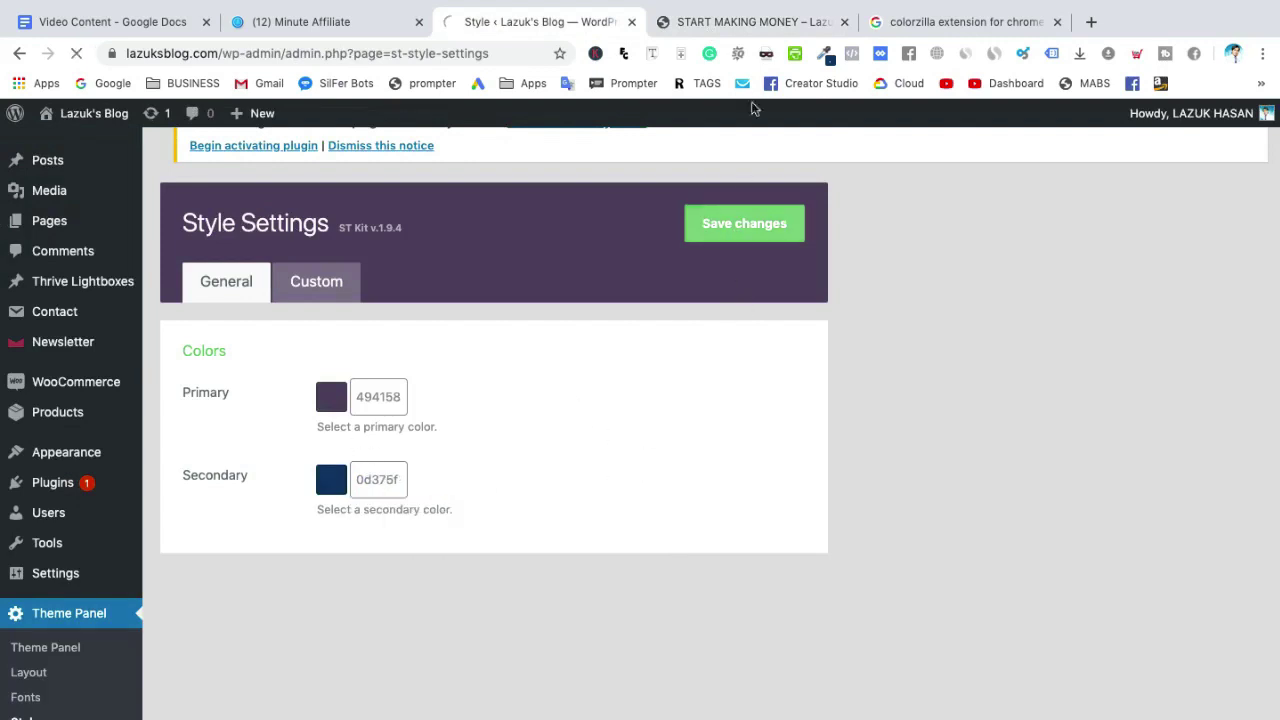
- Reload the published Start Making Money page and check its menu and footer colors
left_click(745, 24)
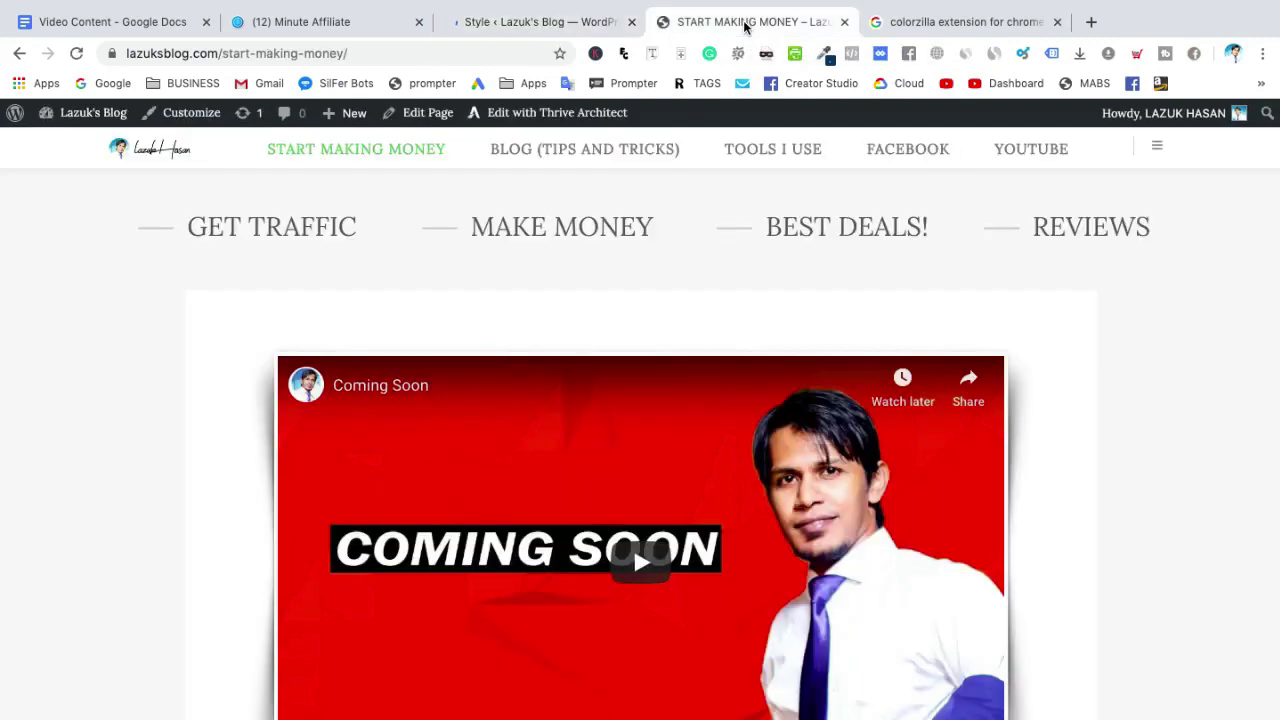
key("ctrl+r")
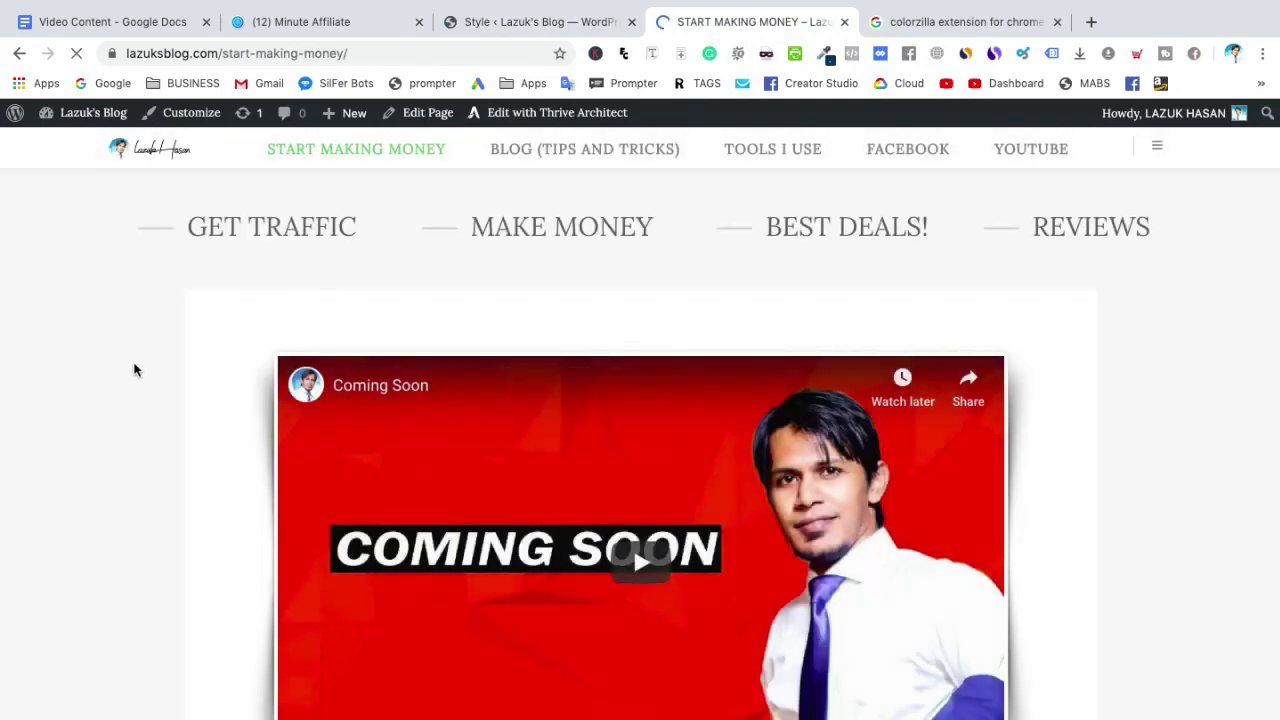
scroll(135, 370, "down", 5)
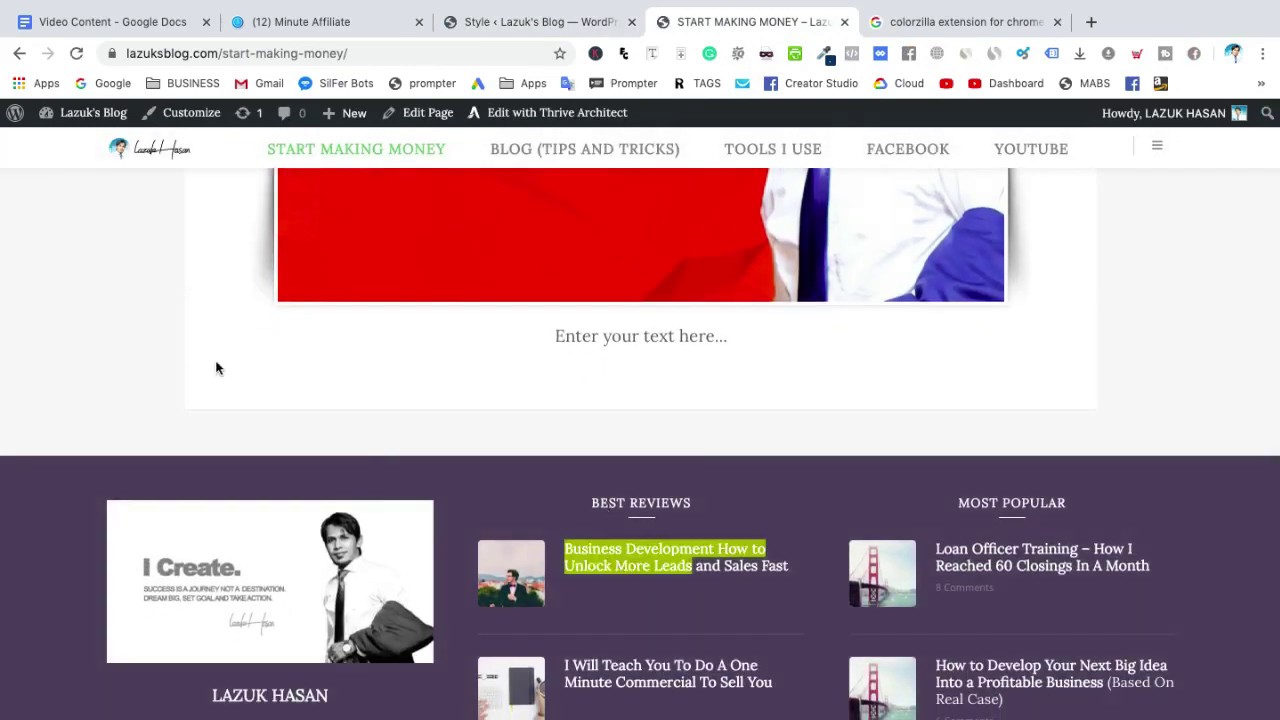
scroll(212, 366, "up", 5)
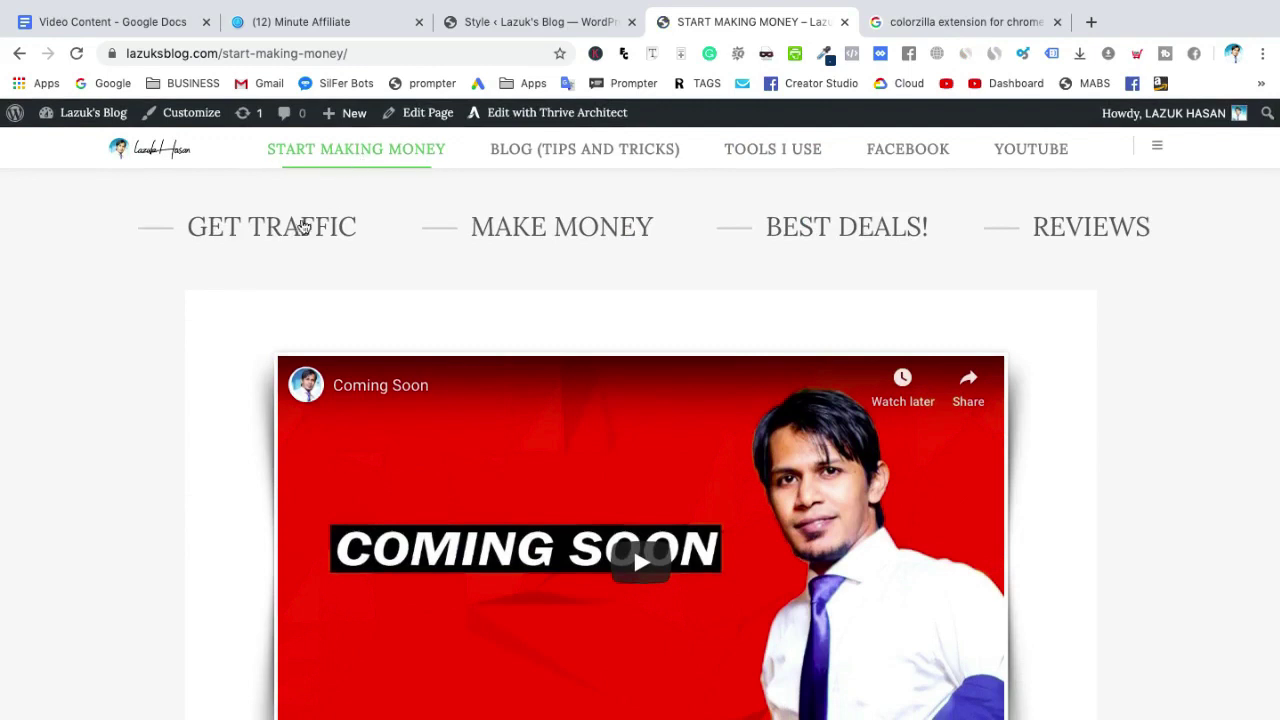
- Open the Start Making Money page's URL in a Guest browser window and check its colors there
left_click(366, 52)
key("ctrl+c")
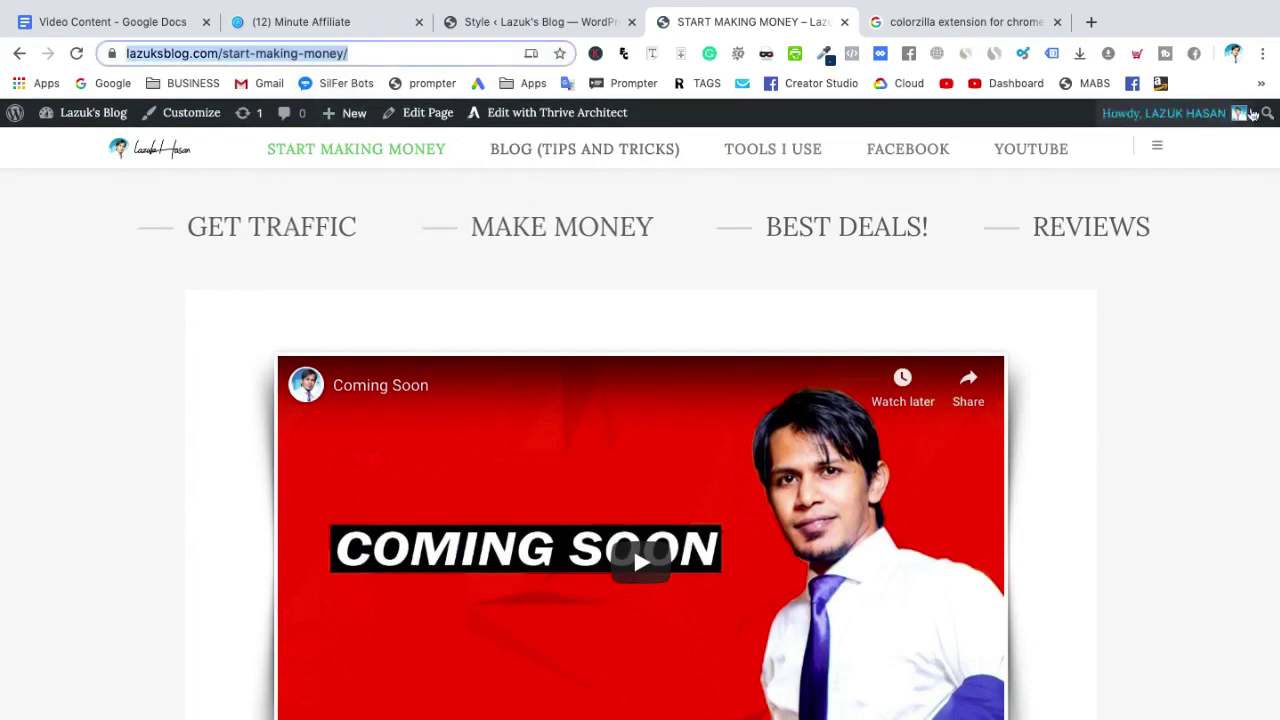
left_click(1234, 54)
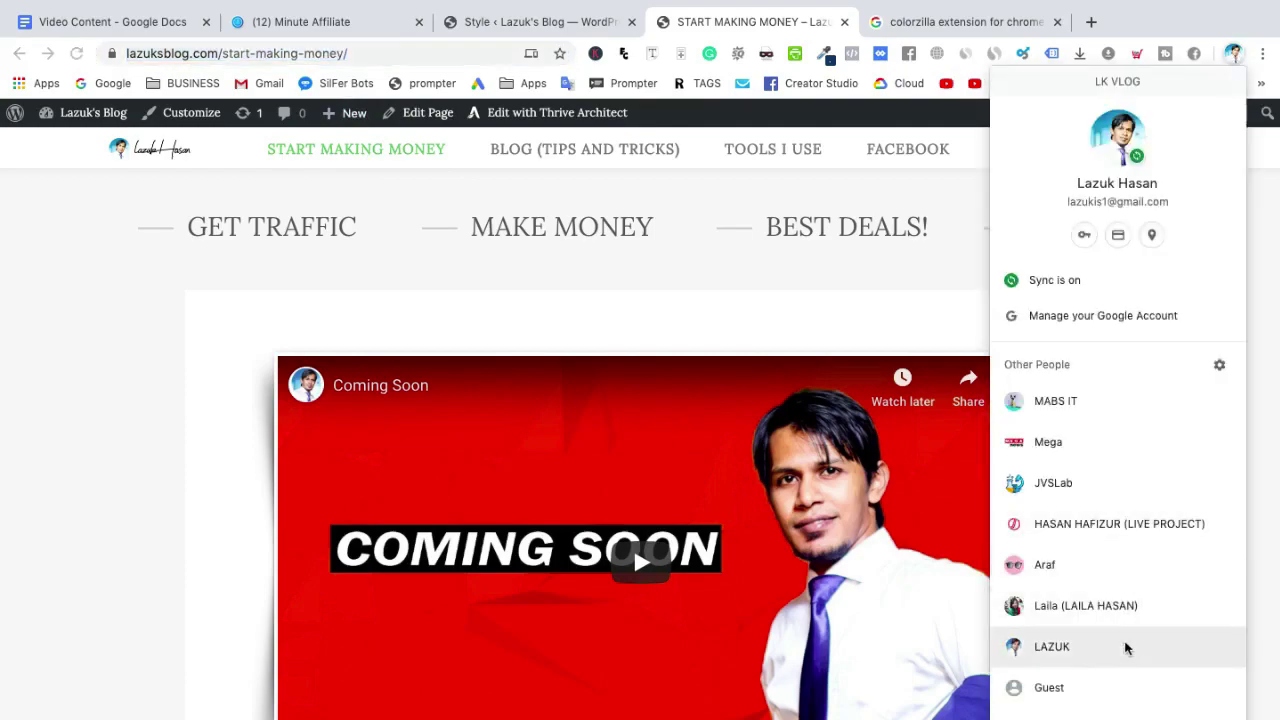
left_click(1124, 689)
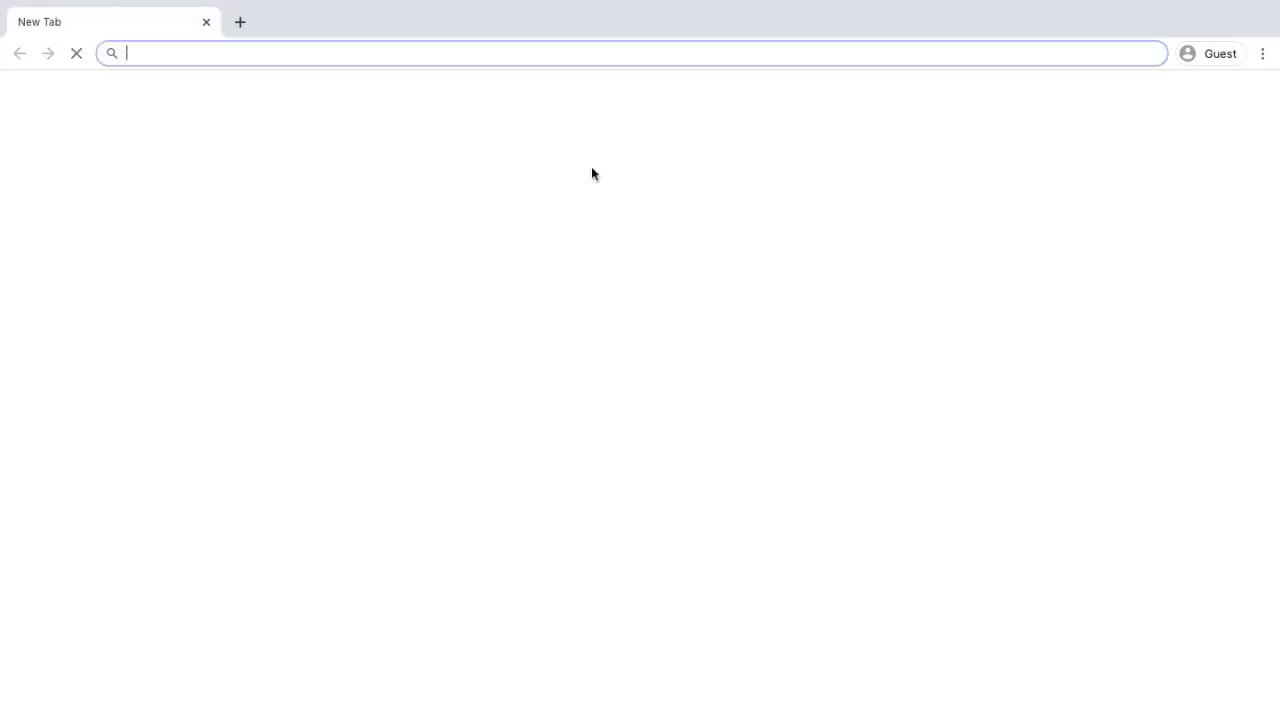
key("ctrl+v")
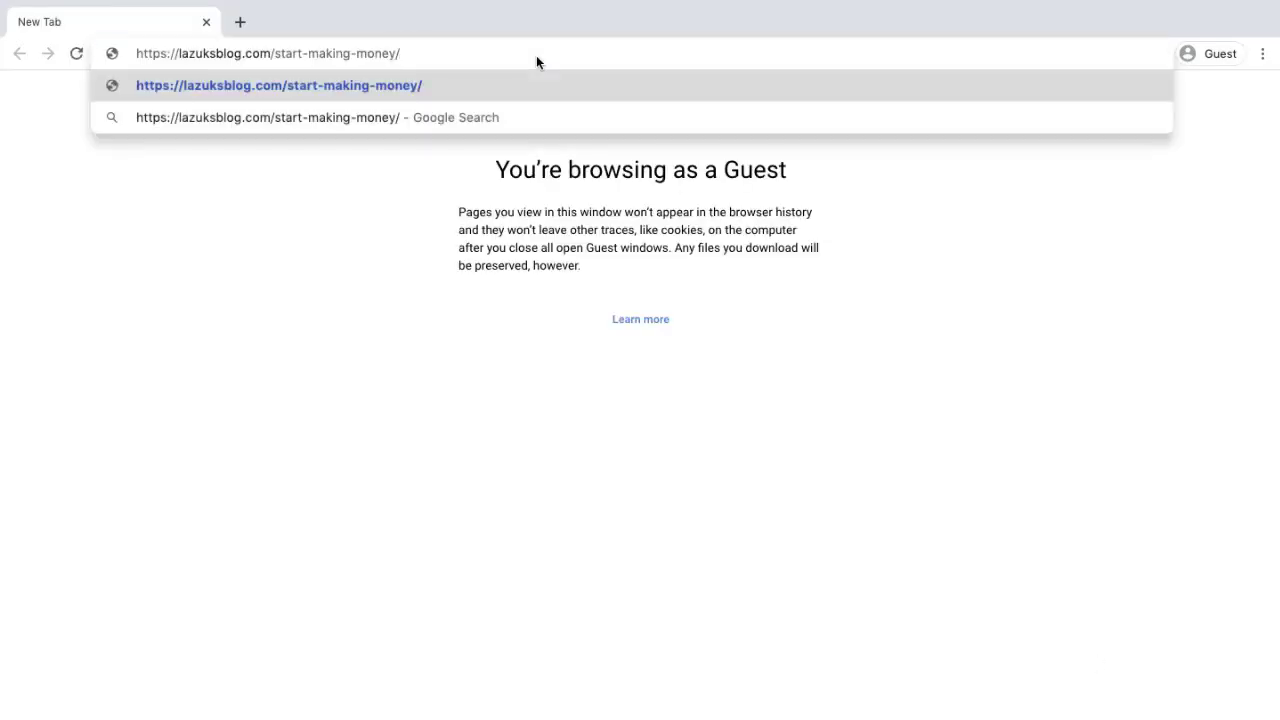
key("Return")
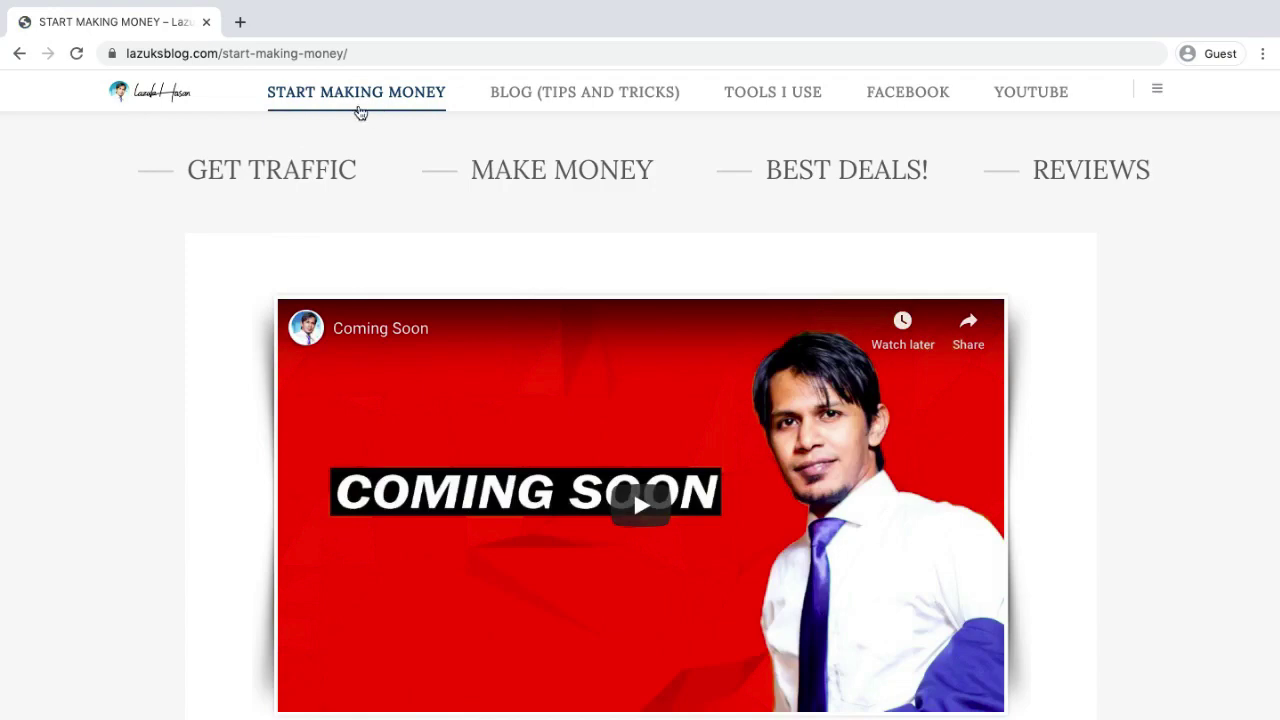
scroll(137, 345, "down", 3)
scroll(137, 345, "up", 3)
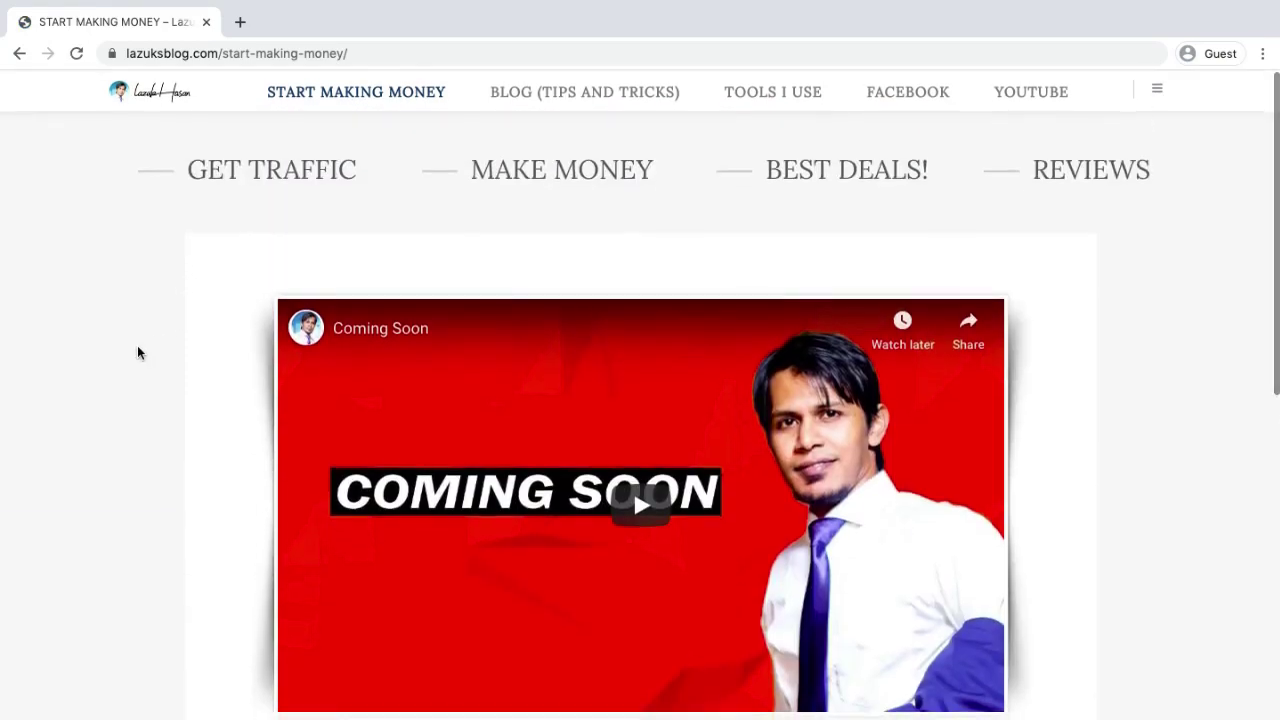
- Compare the footer color of the Start Making Money page with the 12 Minute Affiliate page's footer
key("ctrl+Left")
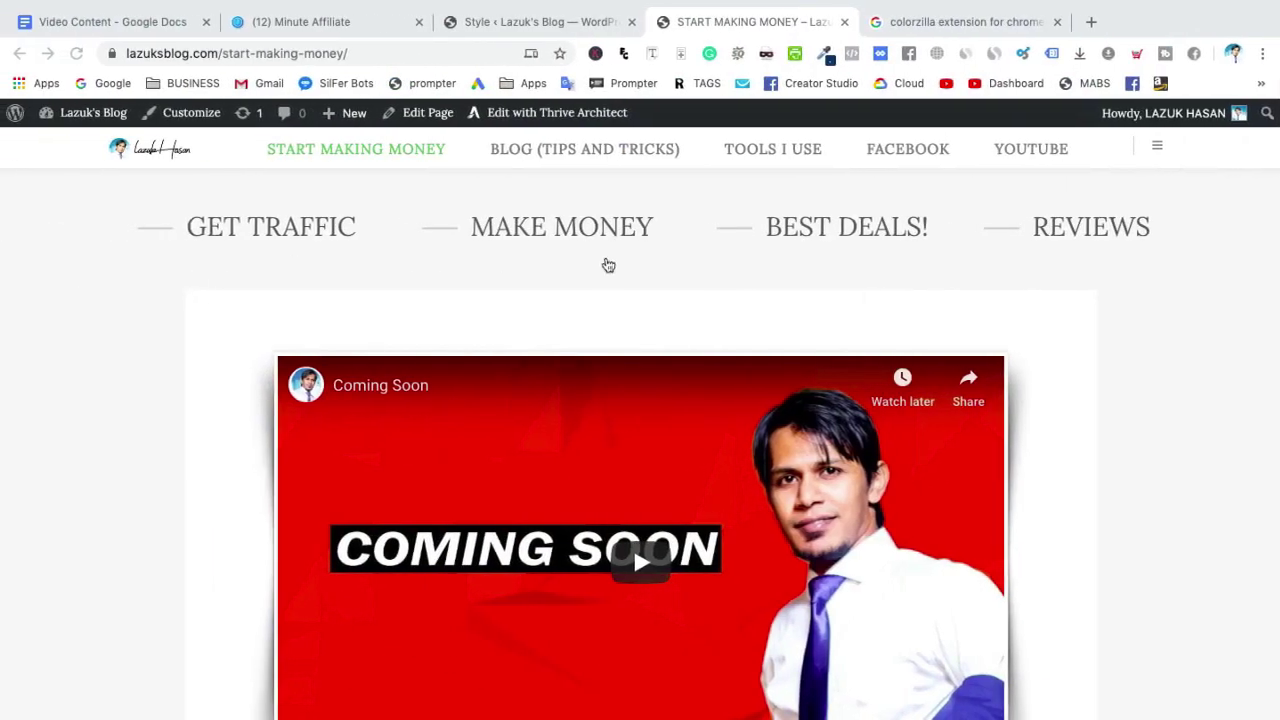
left_click(118, 366)
scroll(183, 383, "down", 8)
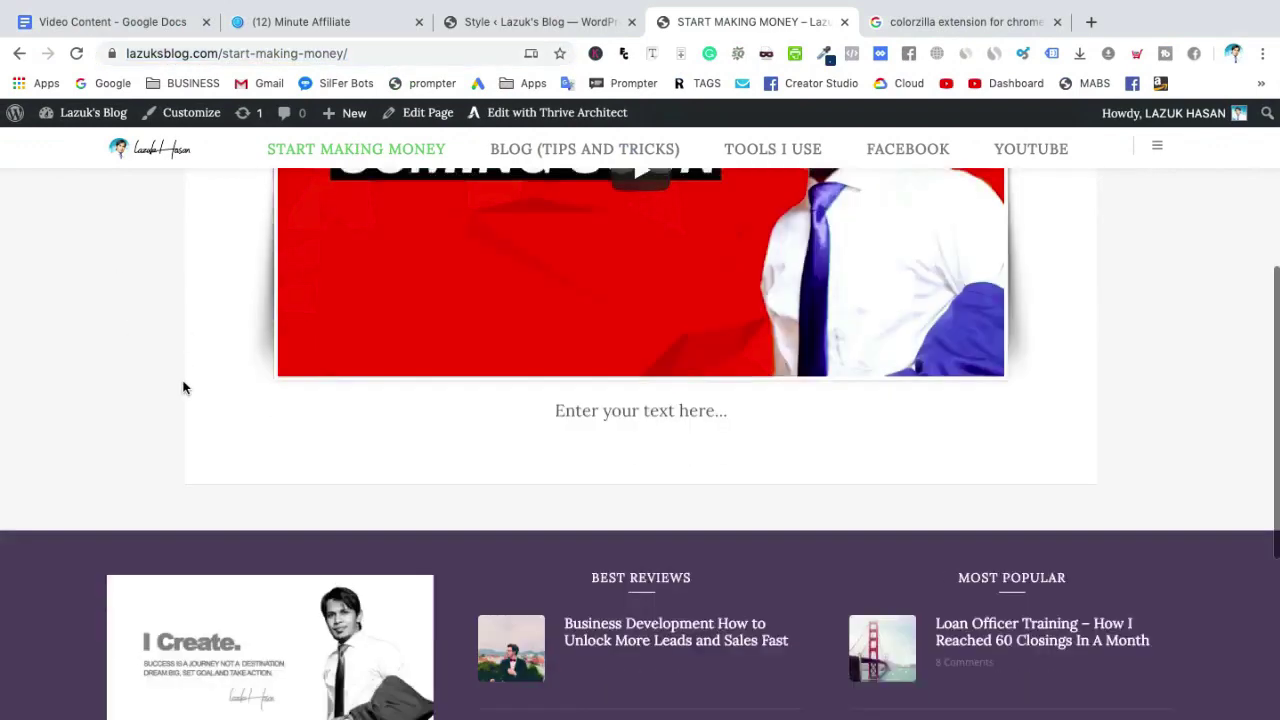
left_click(325, 24)
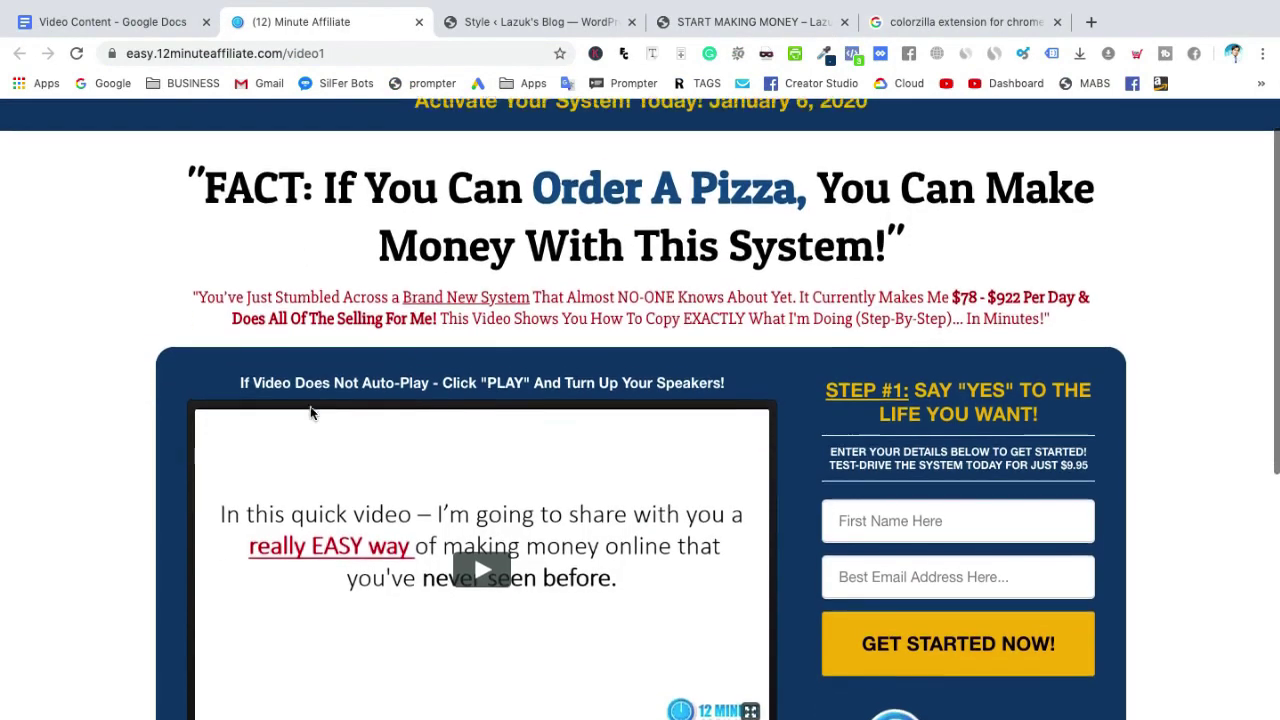
scroll(718, 373, "down", 10)
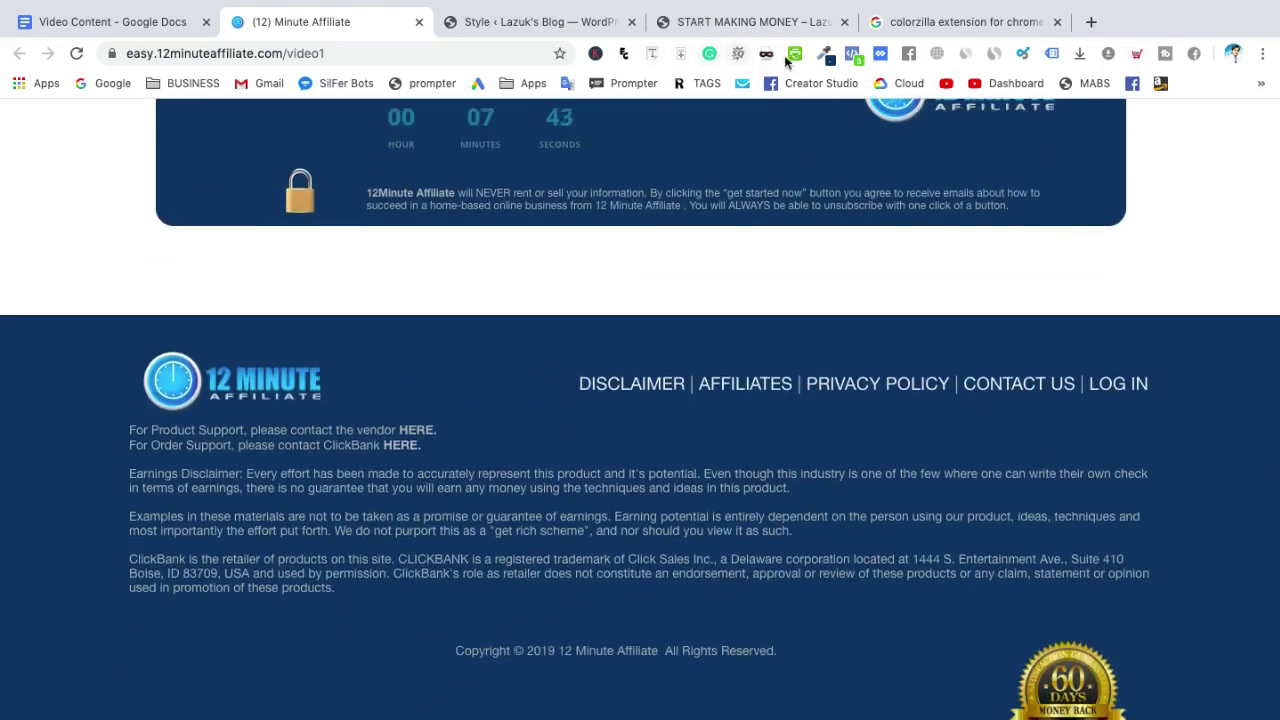
- Sample the footer's dark blue on the 12 Minute Affiliate page with the color picker extension and copy its hex code 0d375f
left_click(826, 55)
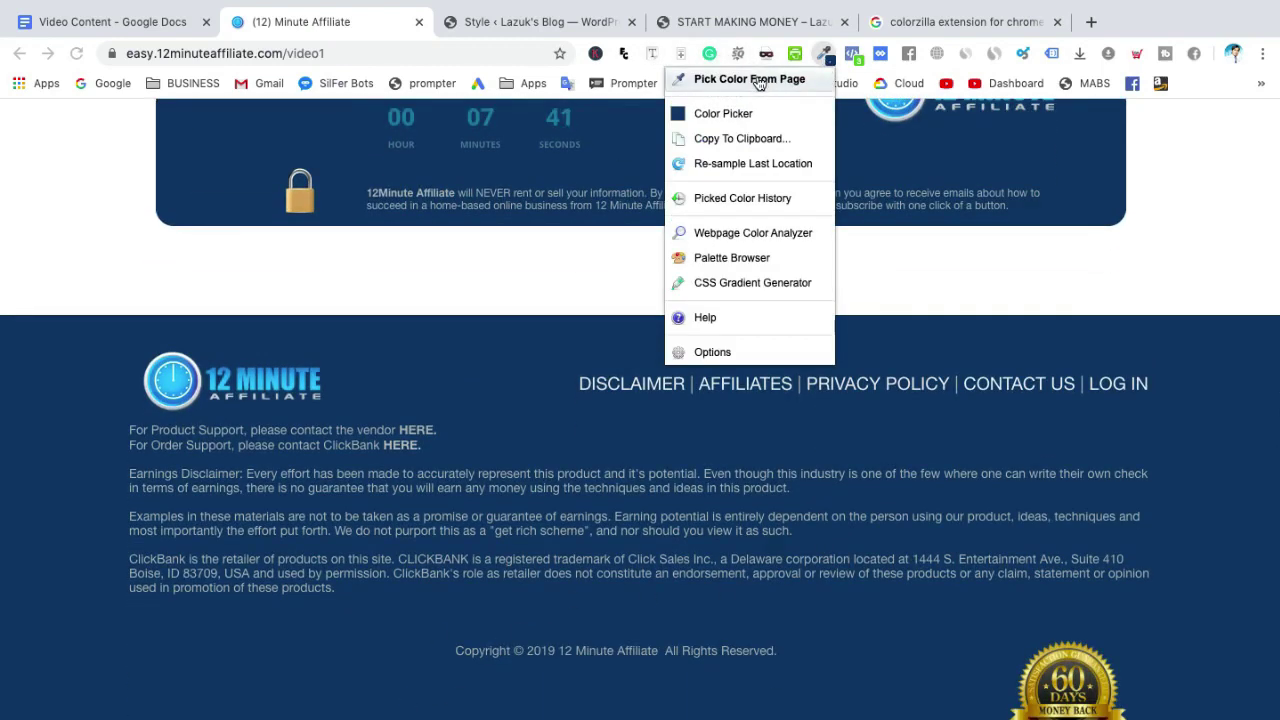
left_click(759, 80)
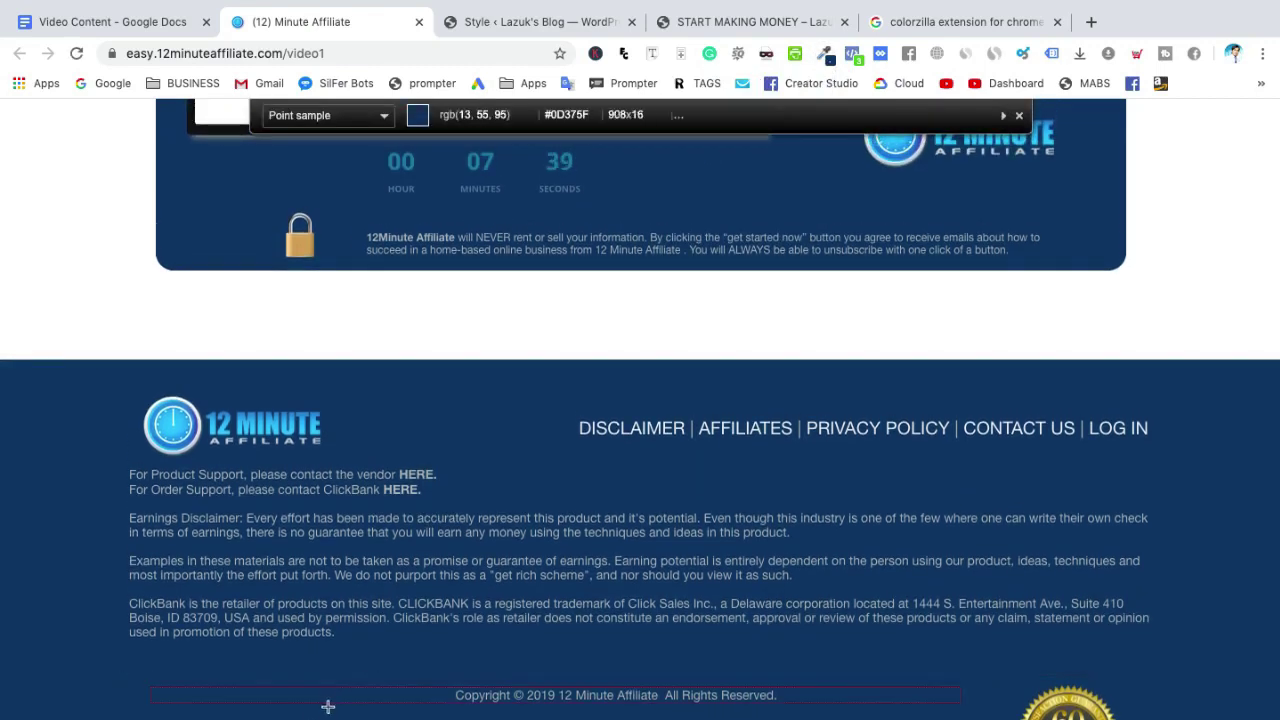
left_click(322, 708)
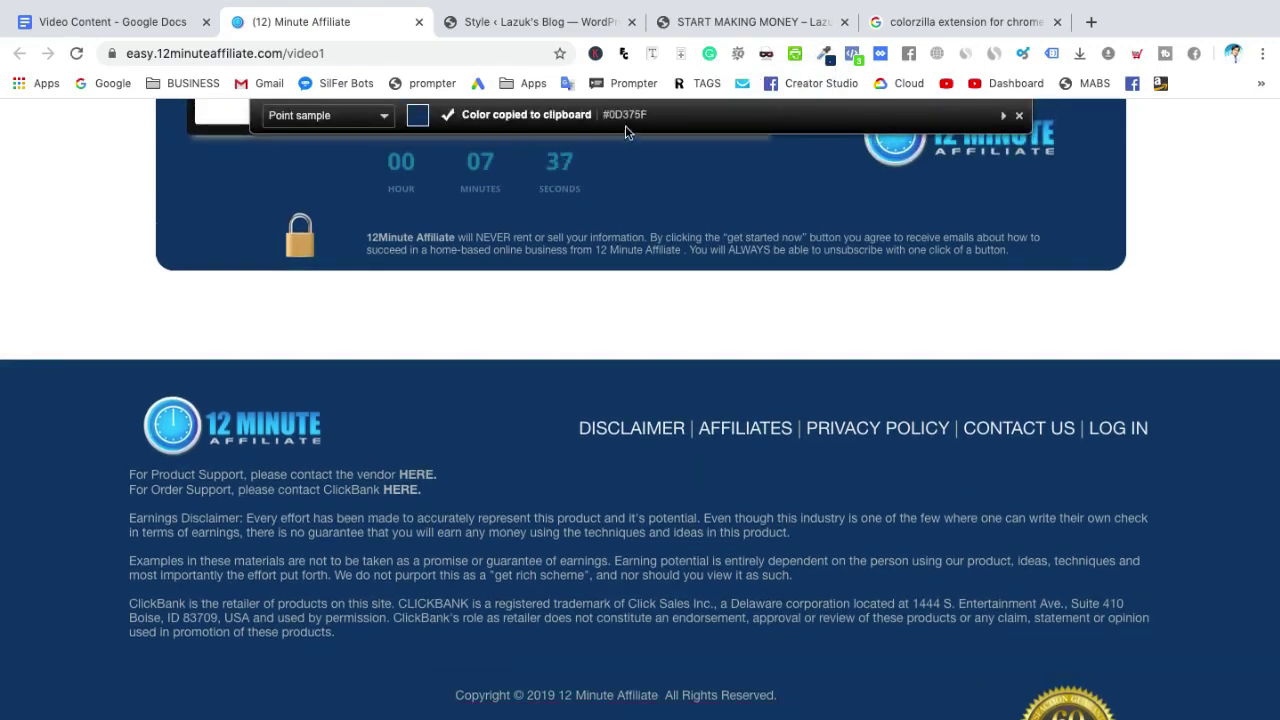
left_click(825, 53)
left_click(723, 114)
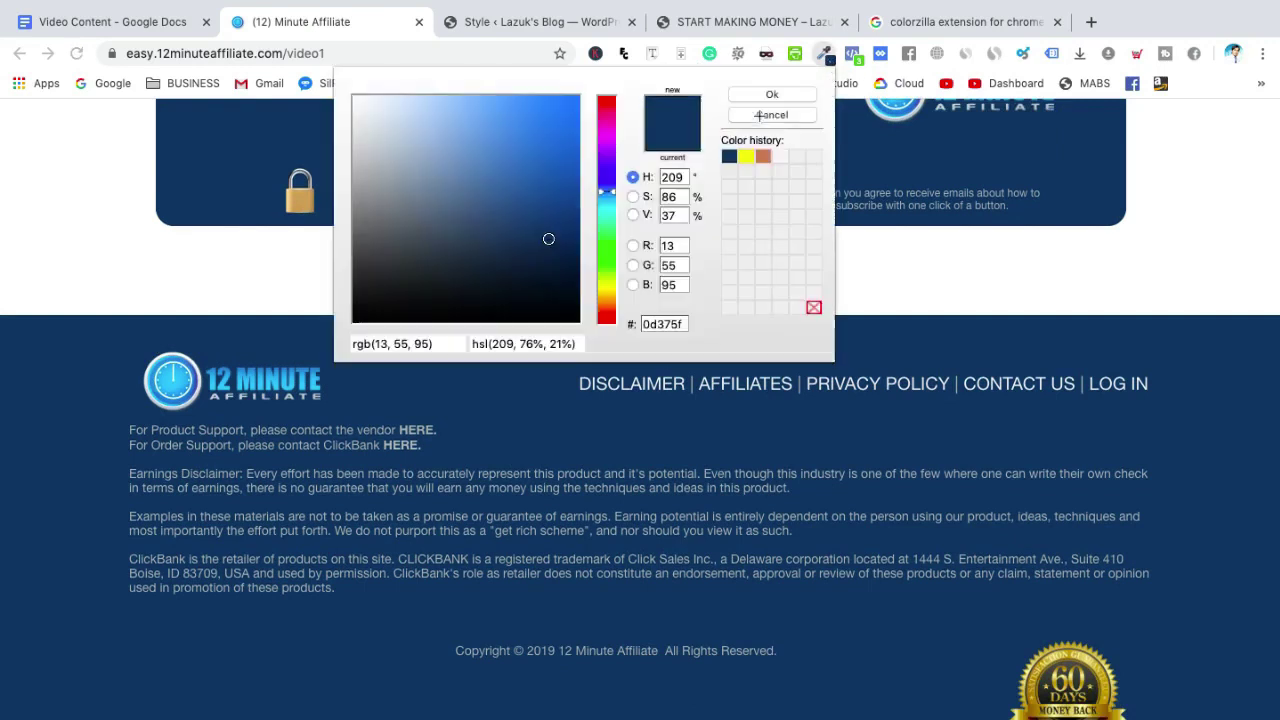
double_click(662, 324)
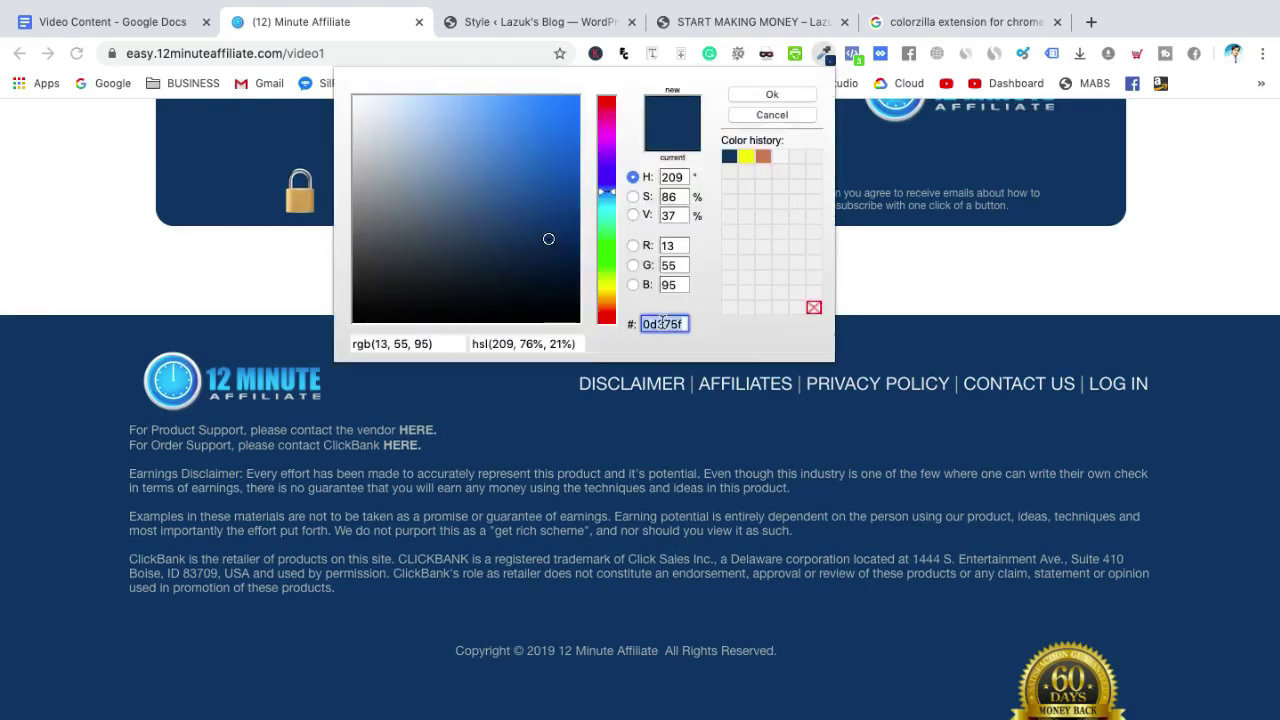
left_click(677, 435)
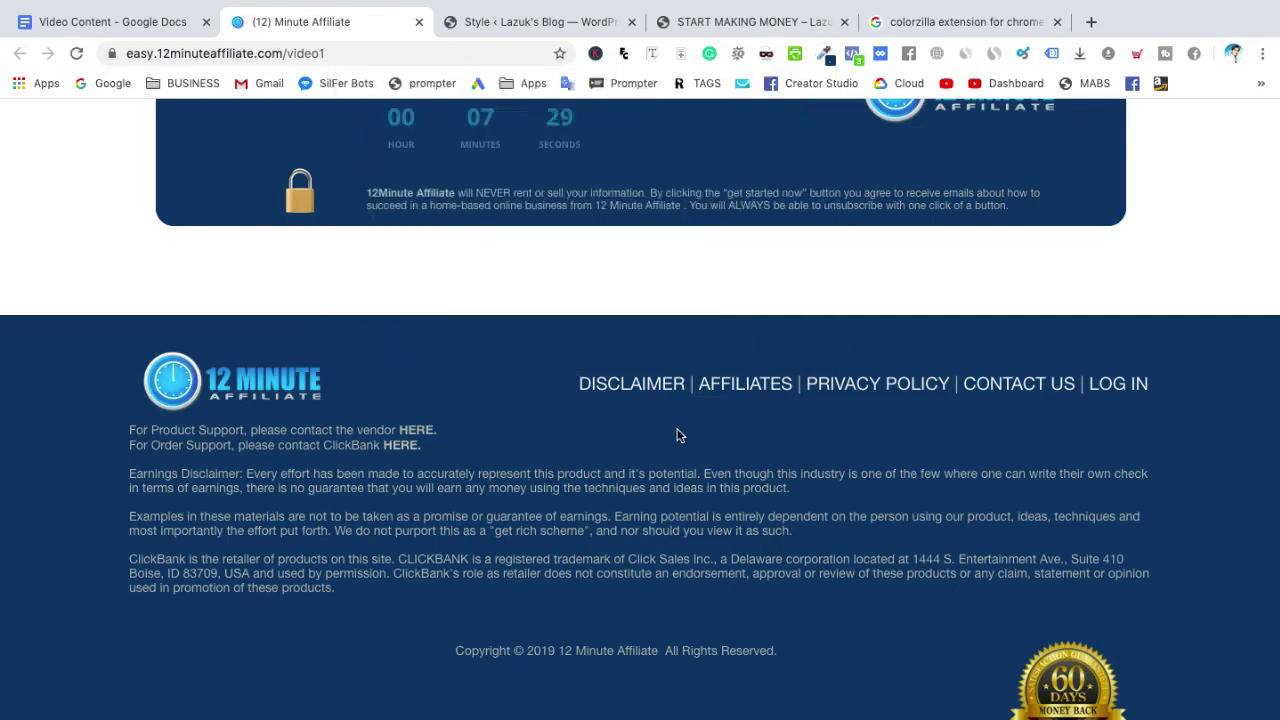
- Set the theme's primary color to 0d375f in the WordPress Style Settings
left_click(540, 30)
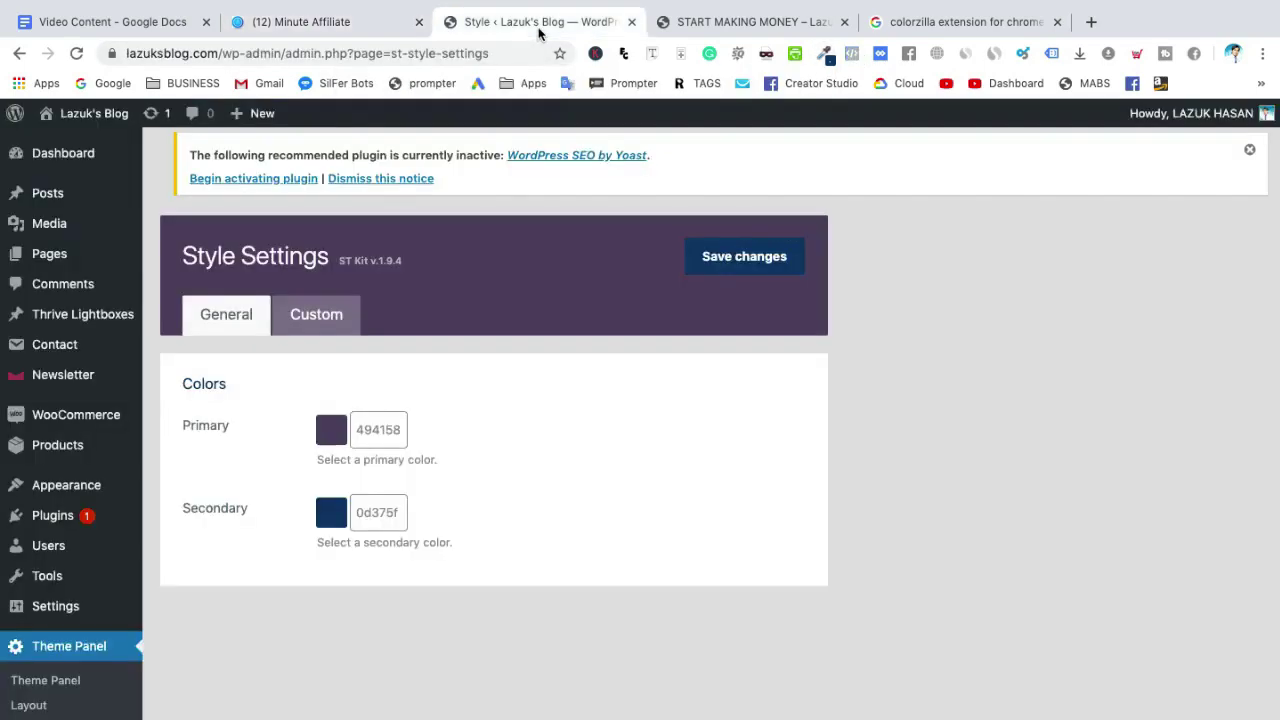
double_click(376, 432)
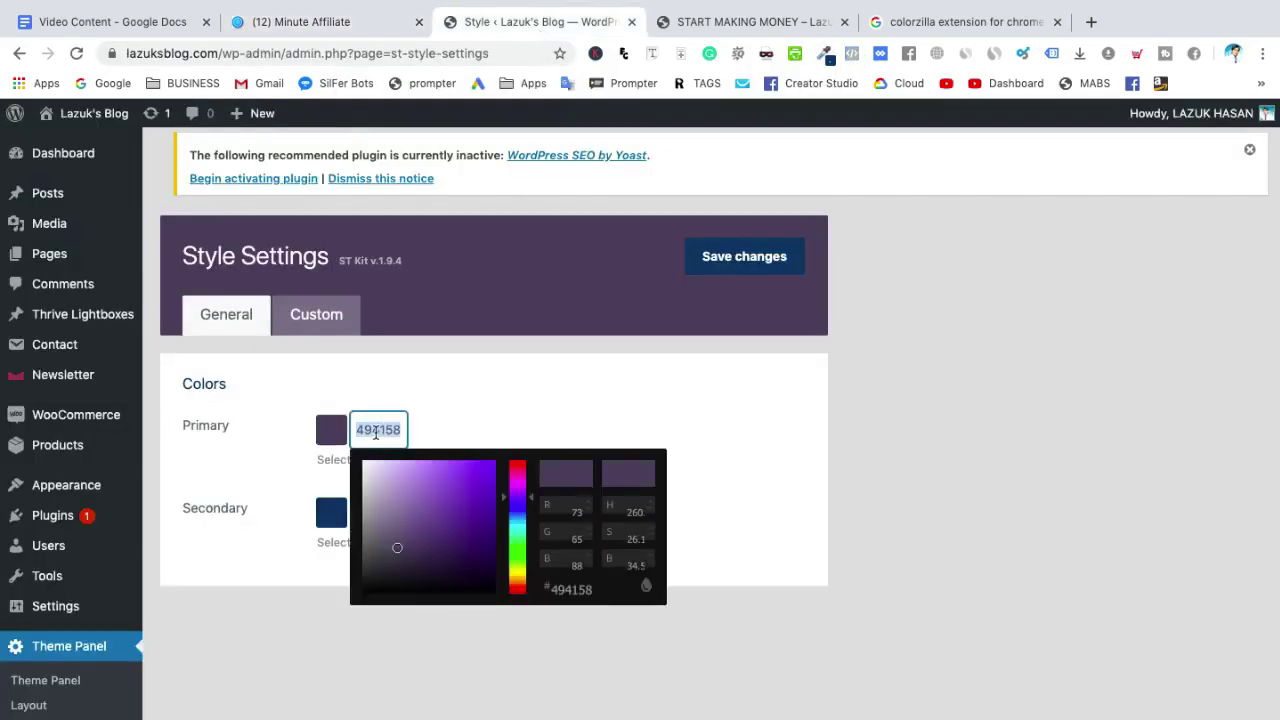
key("super+v")
double_click(558, 589)
key("super+v")
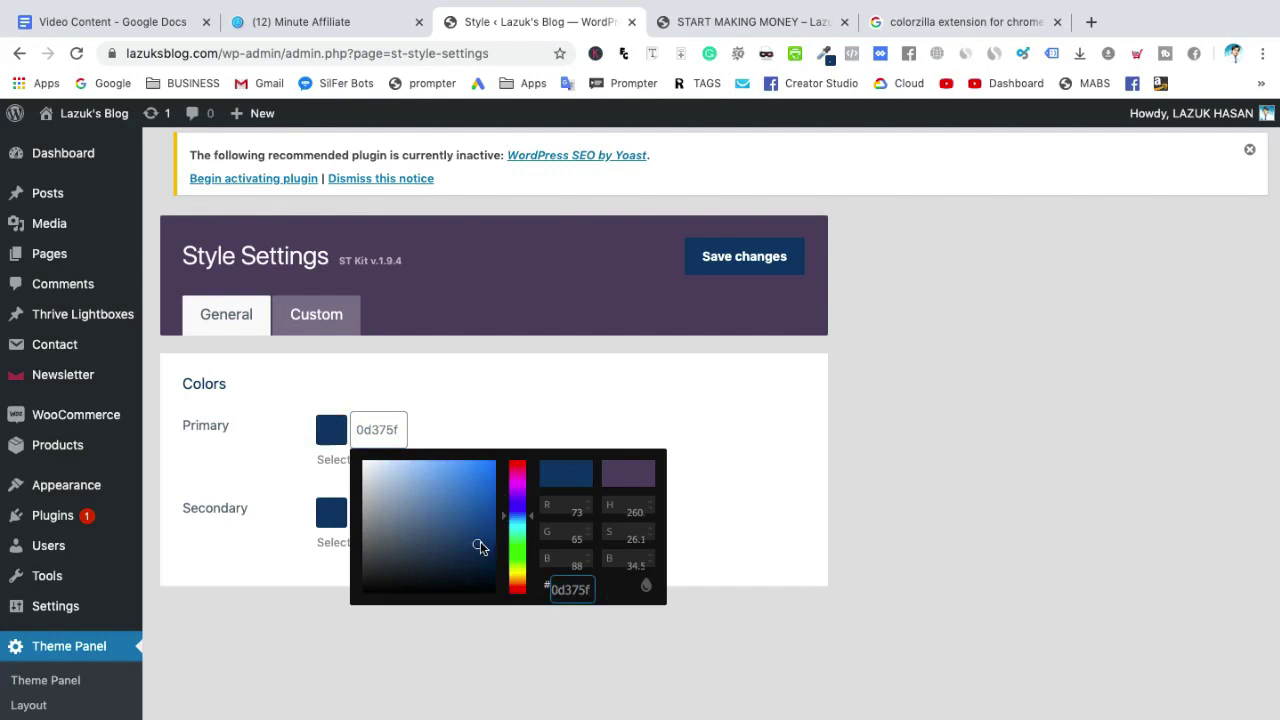
left_click(723, 521)
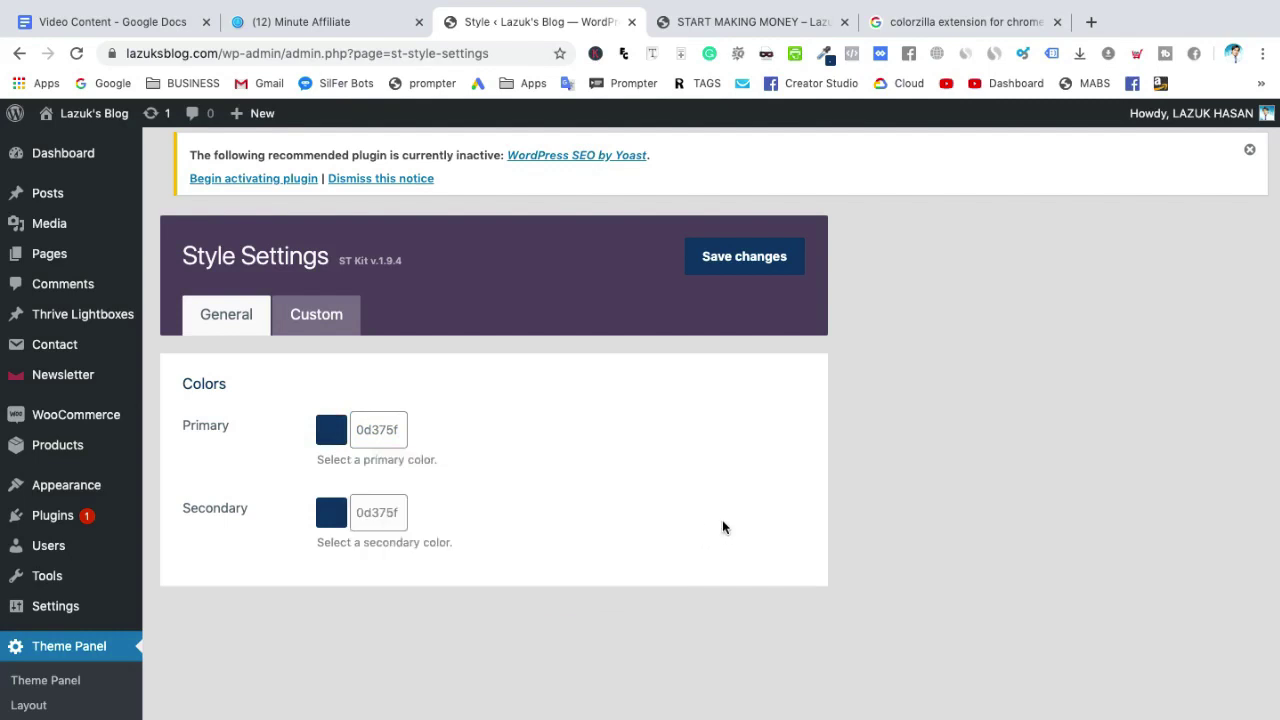
- Set the theme's secondary color to the brighter blue 064f94 and save the changes
left_click(381, 517)
left_click_drag(478, 629, 493, 602)
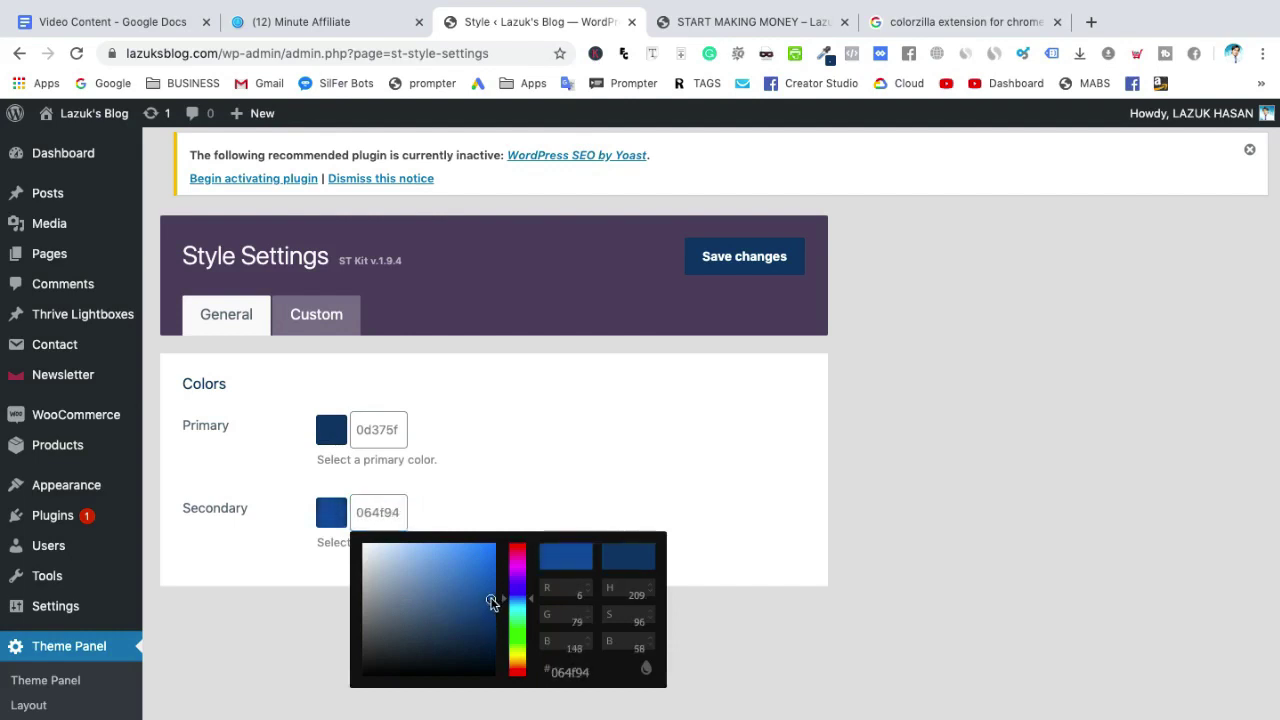
left_click(667, 402)
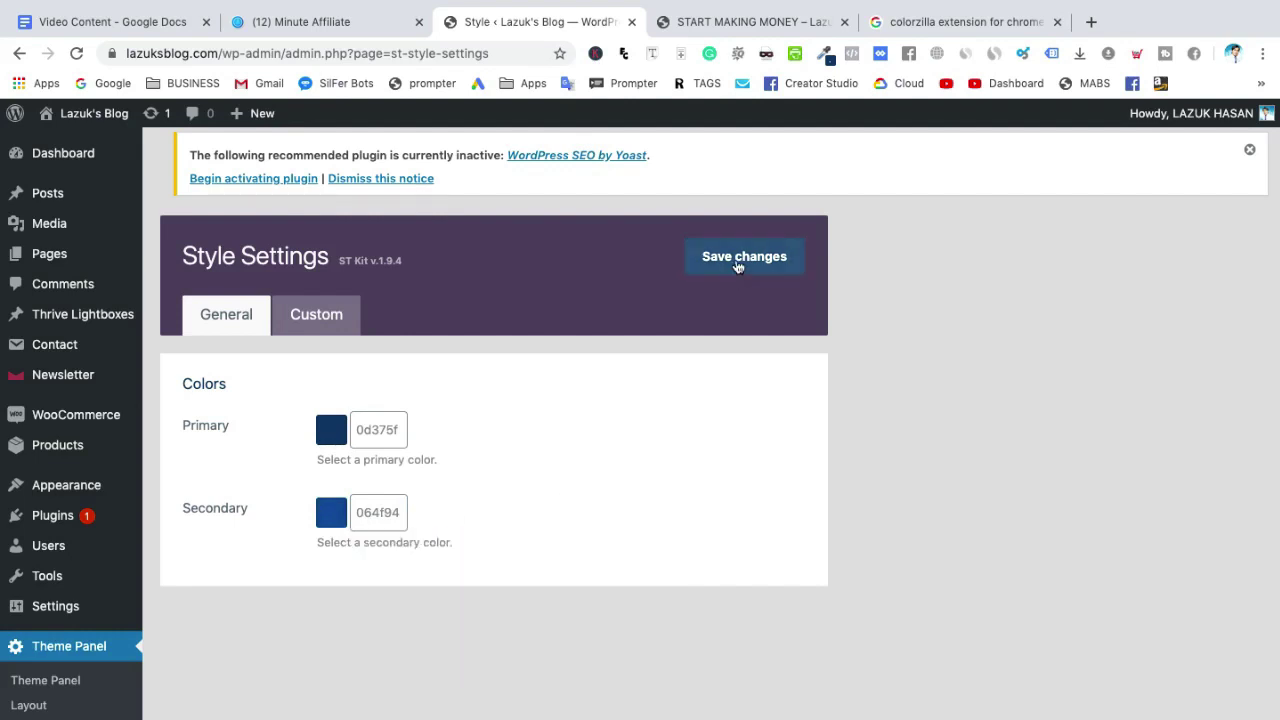
left_click(737, 263)
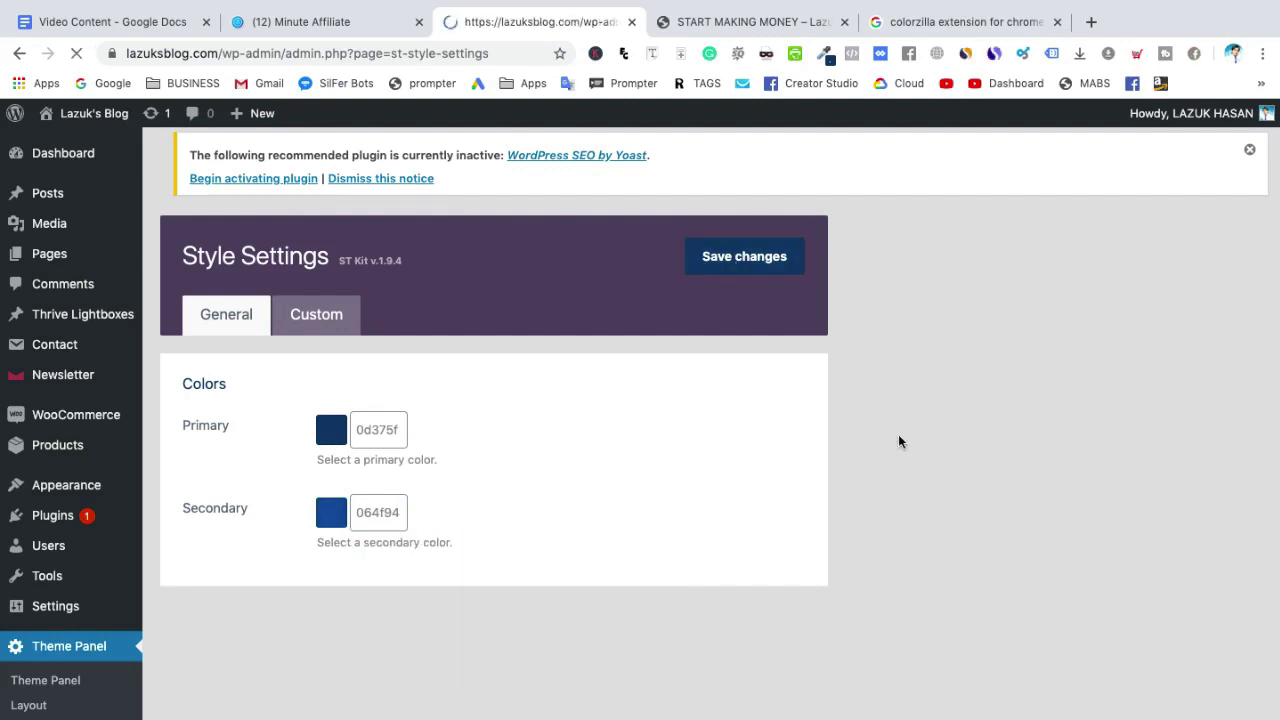
- Reload the Start Making Money page in the Guest browser window and check its menu, footer and link colors
left_click(714, 18)
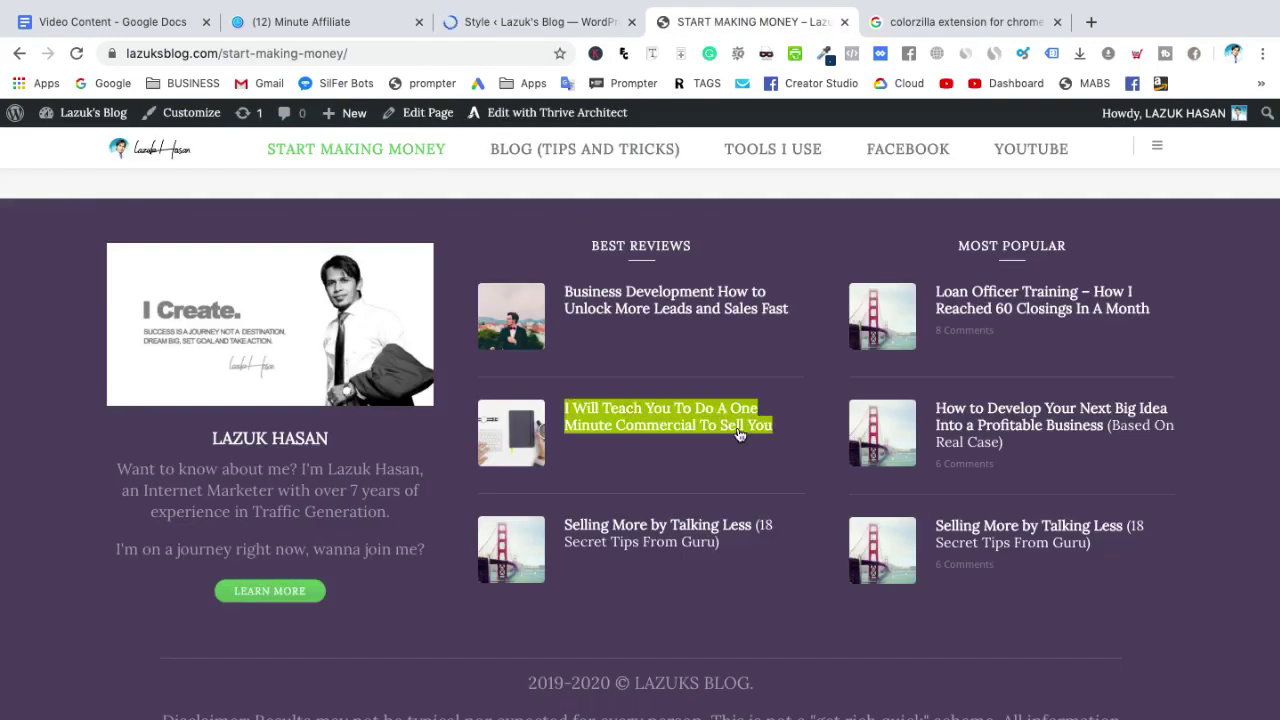
key("ctrl+Up")
key("Escape")
key("ctrl+Right")
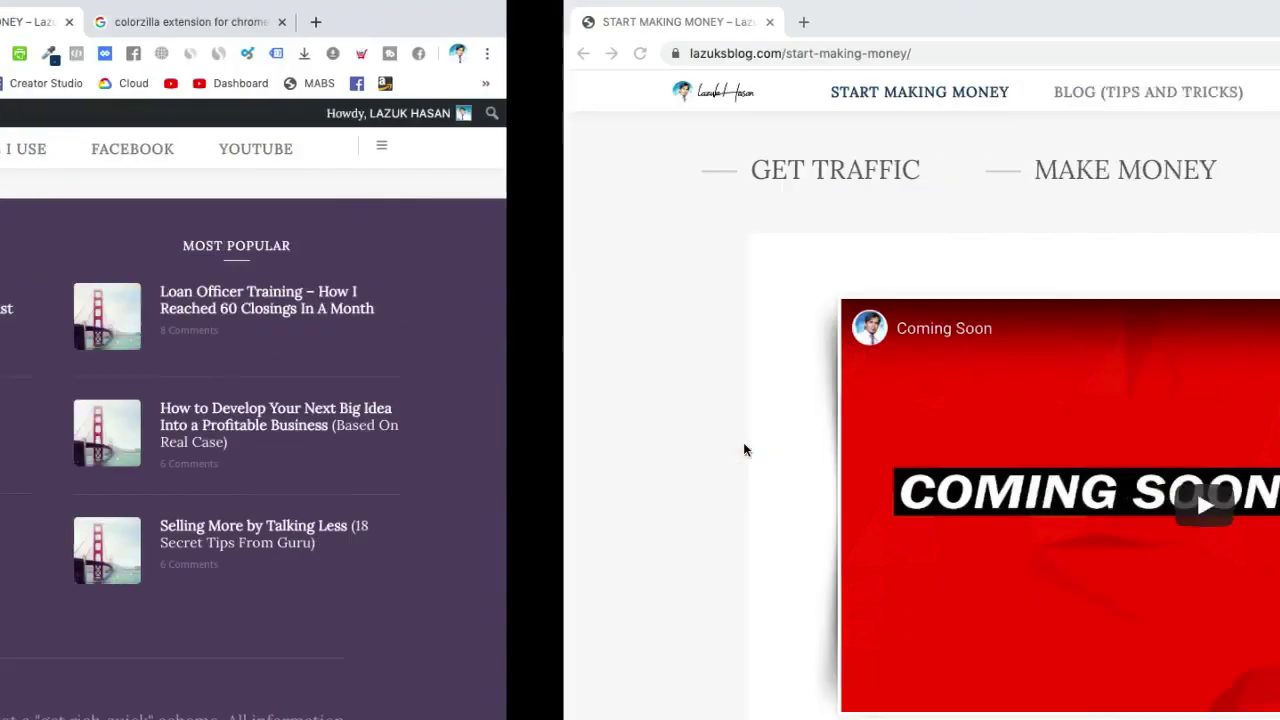
key("super+r")
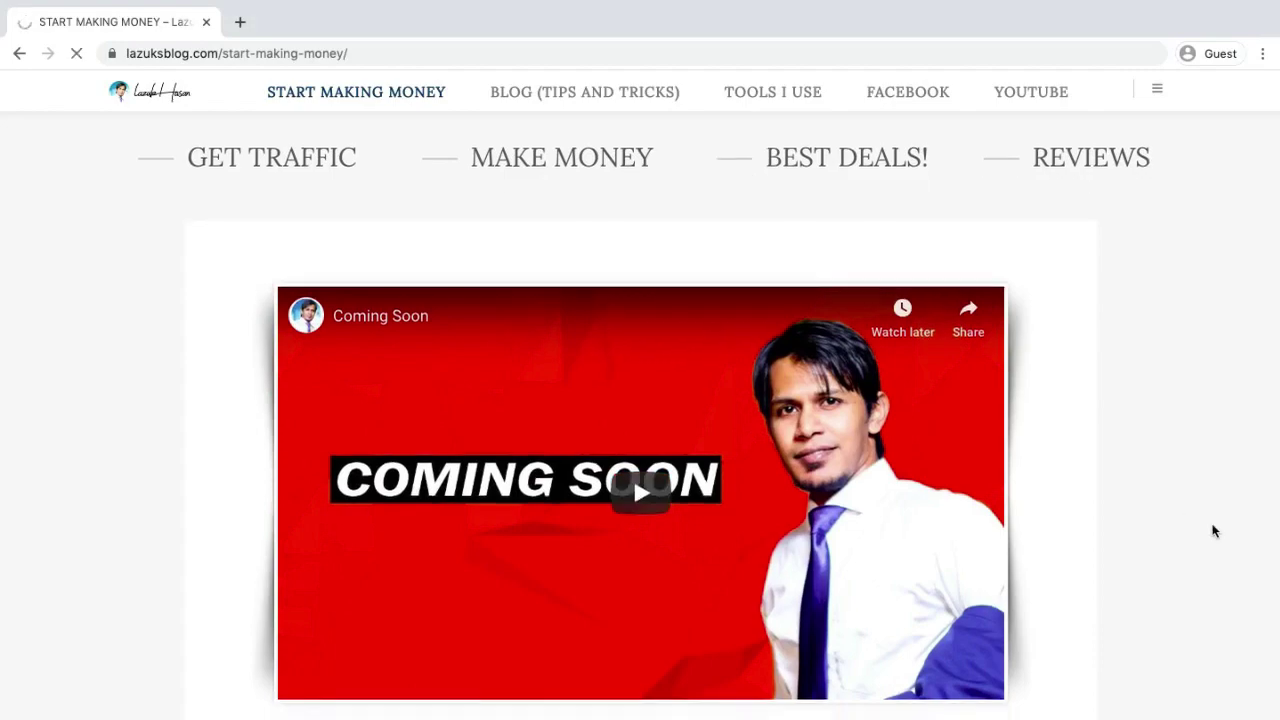
scroll(1213, 531, "down", 15)
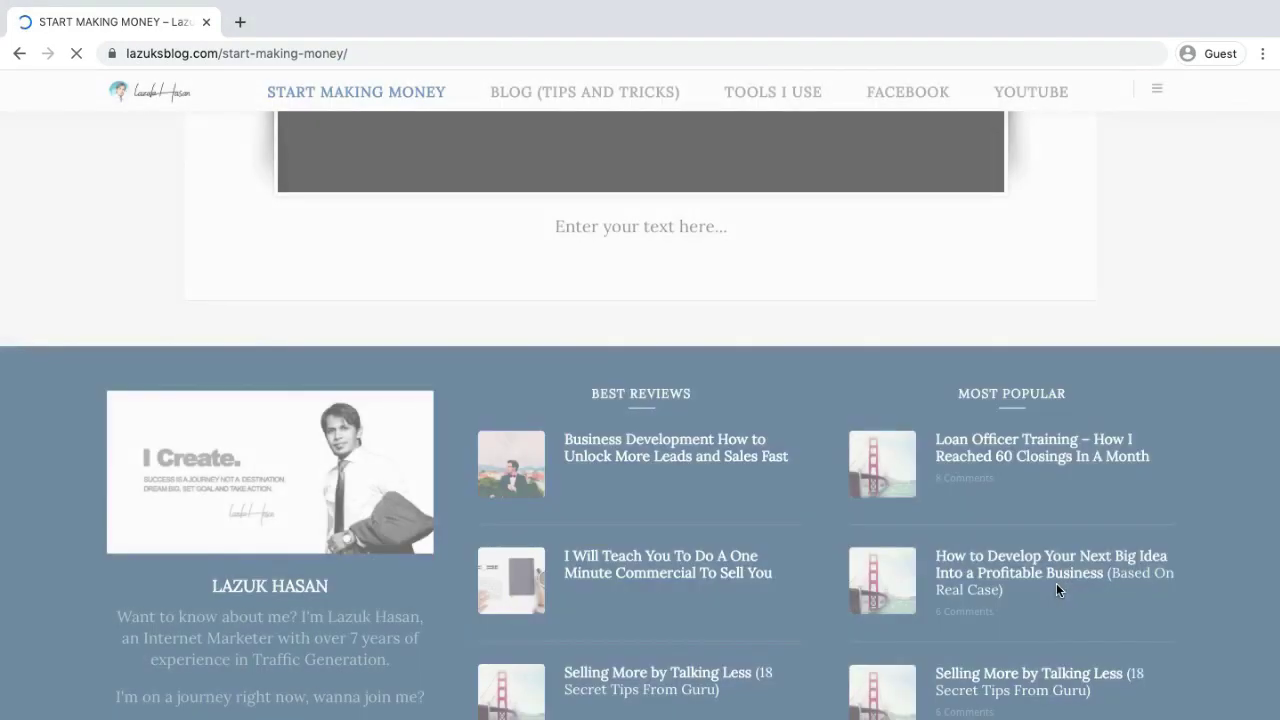
scroll(1057, 590, "down", 5)
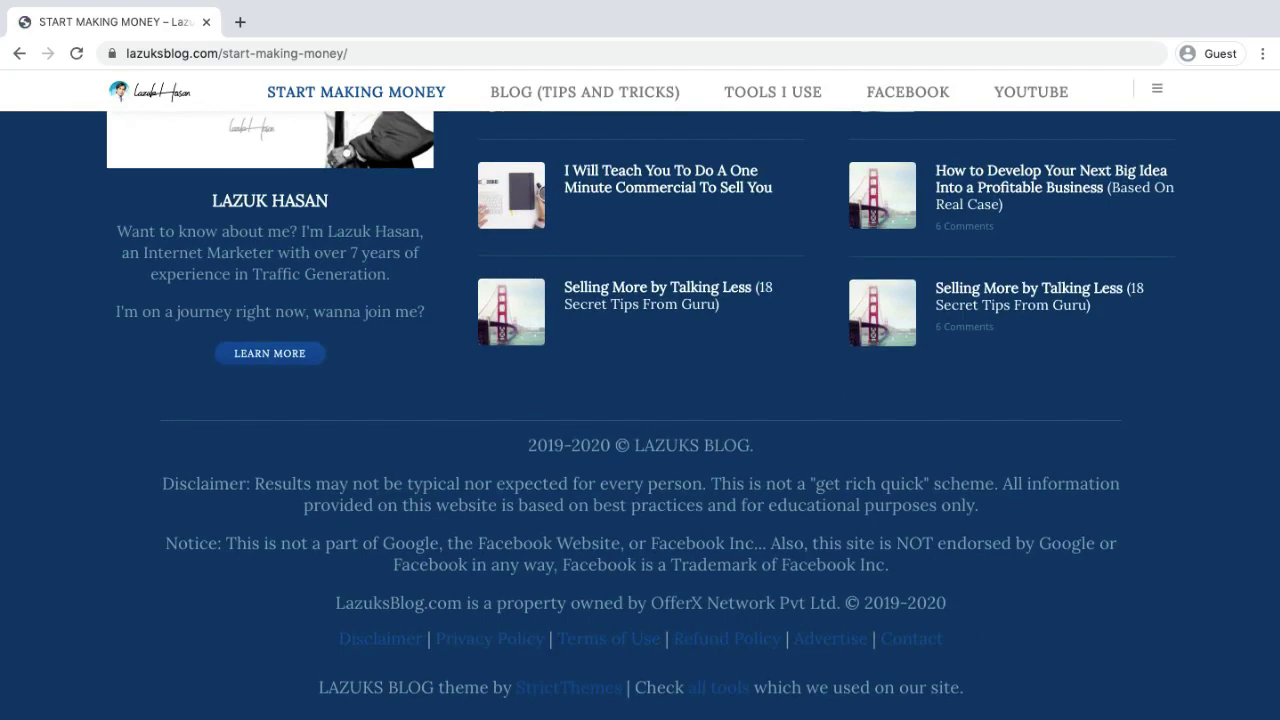
scroll(1074, 592, "up", 10)
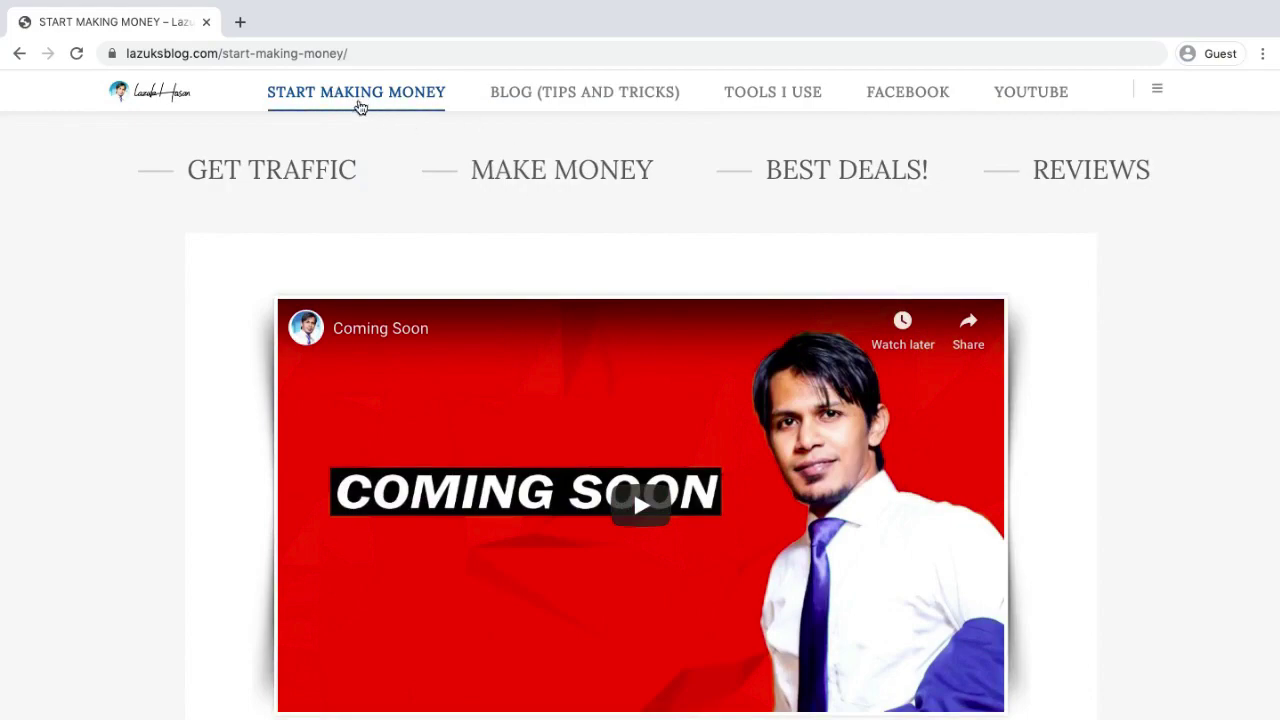
scroll(585, 330, "down", 10)
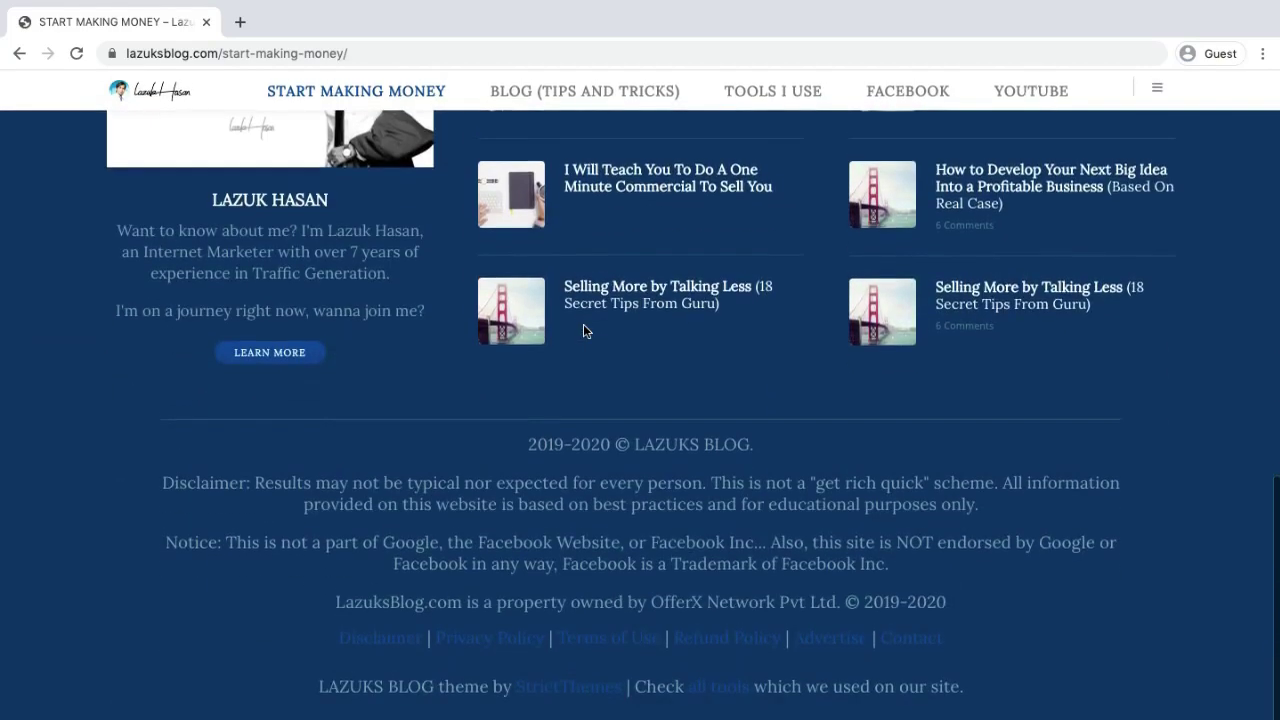
scroll(638, 652, "up", 8)
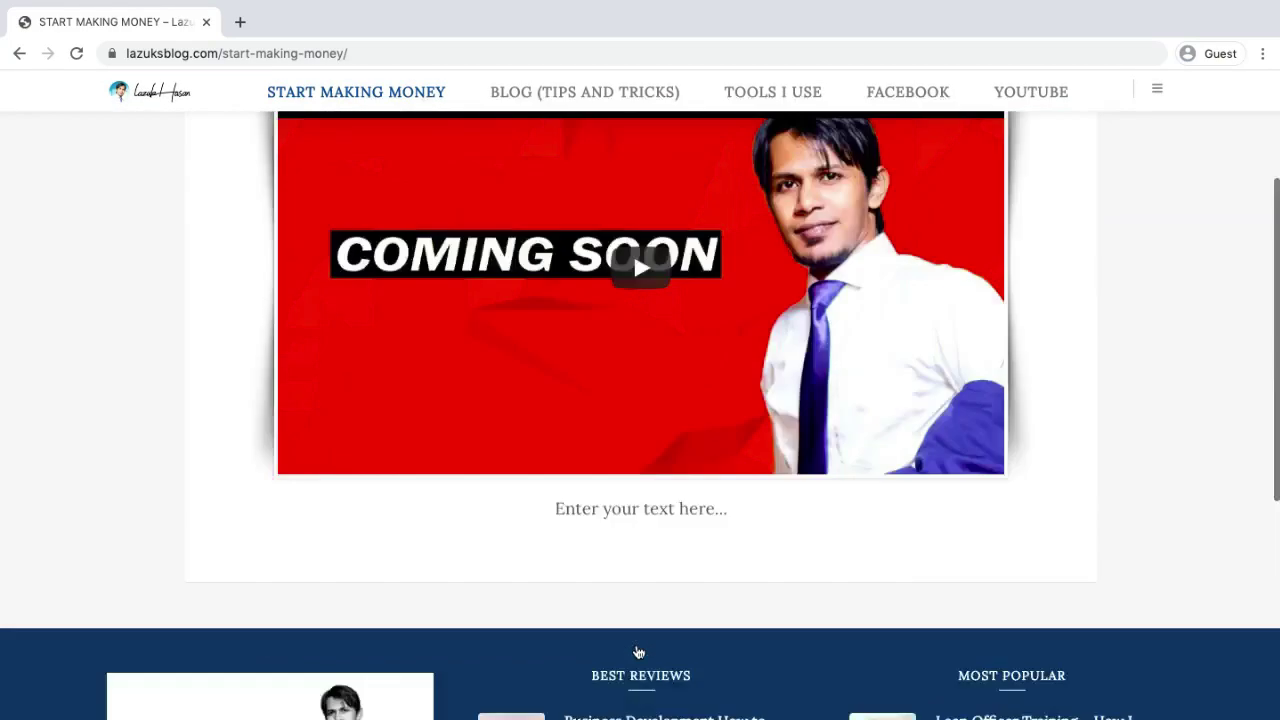
scroll(638, 652, "up", 3)
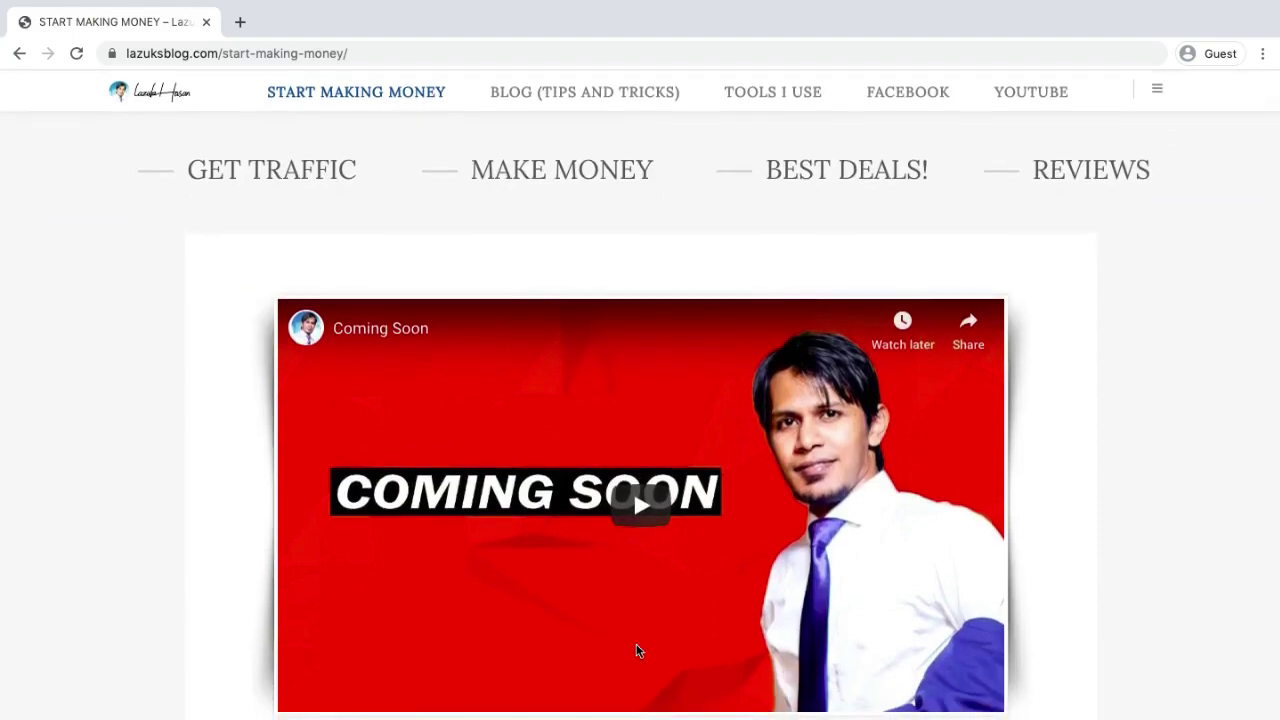
- Darken the theme's primary color to 06223b in the Style Settings
key("ctrl+Left")
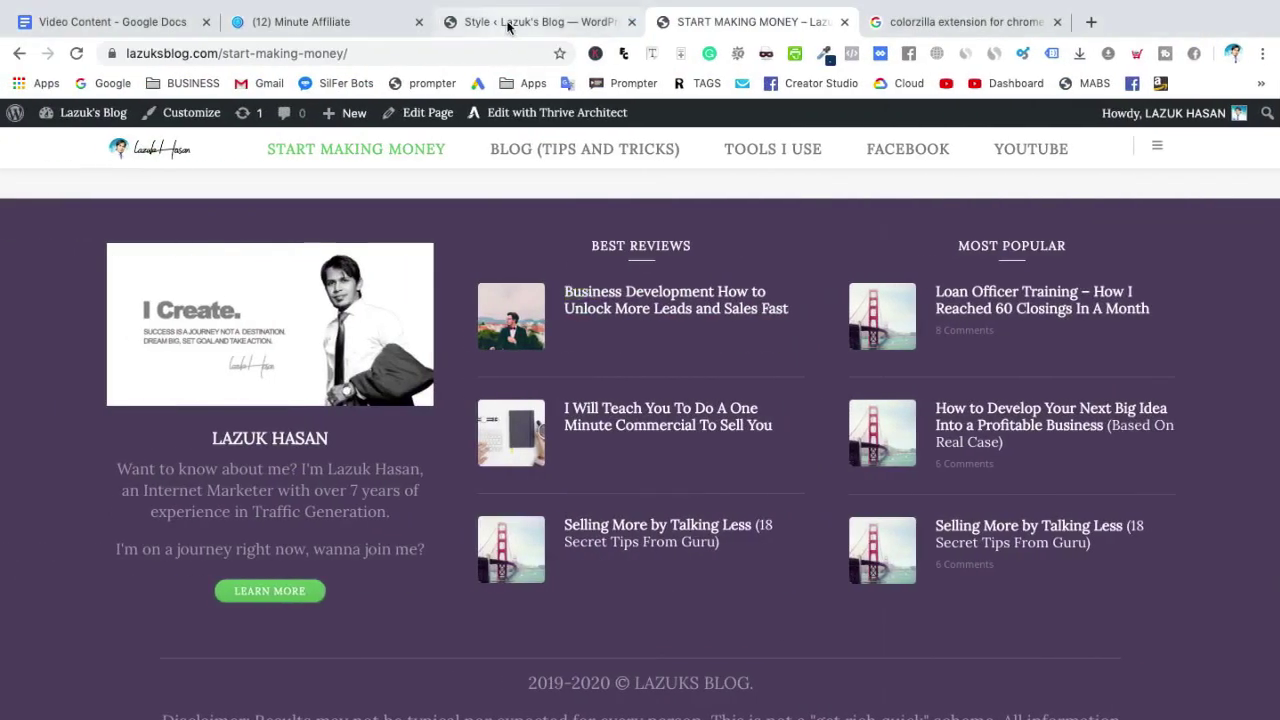
left_click(509, 22)
left_click(380, 432)
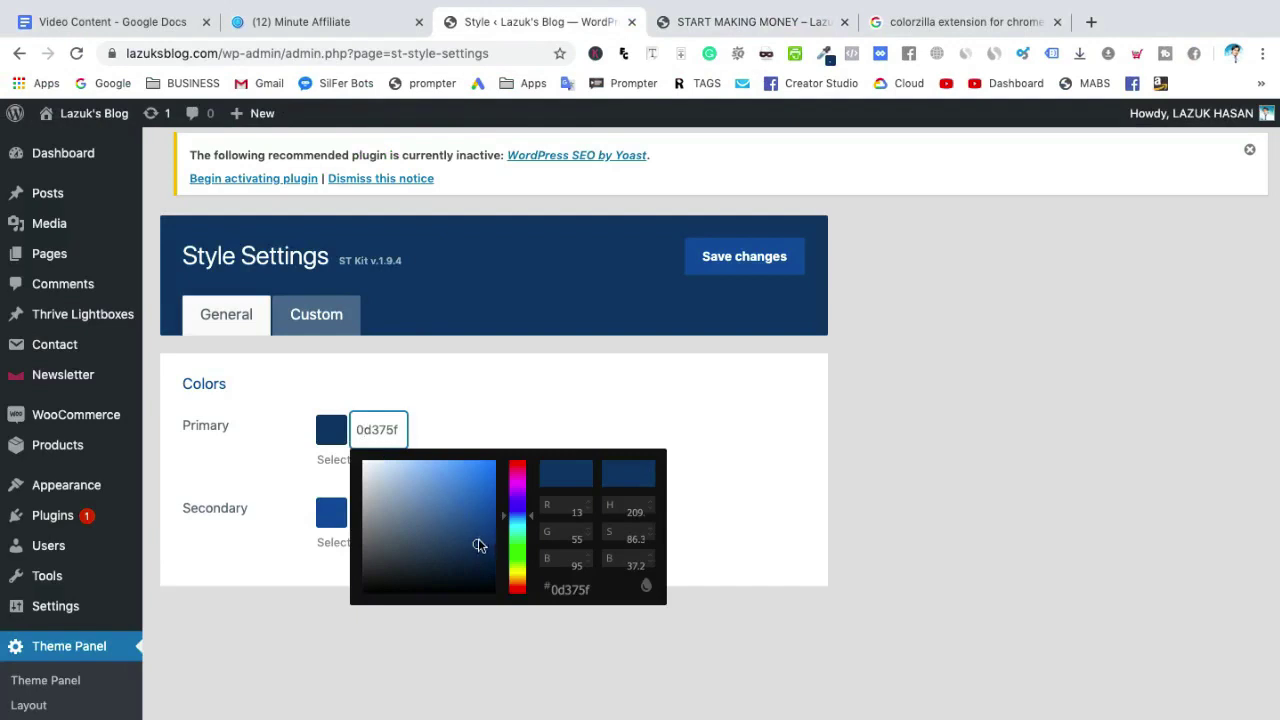
left_click_drag(479, 545, 479, 566)
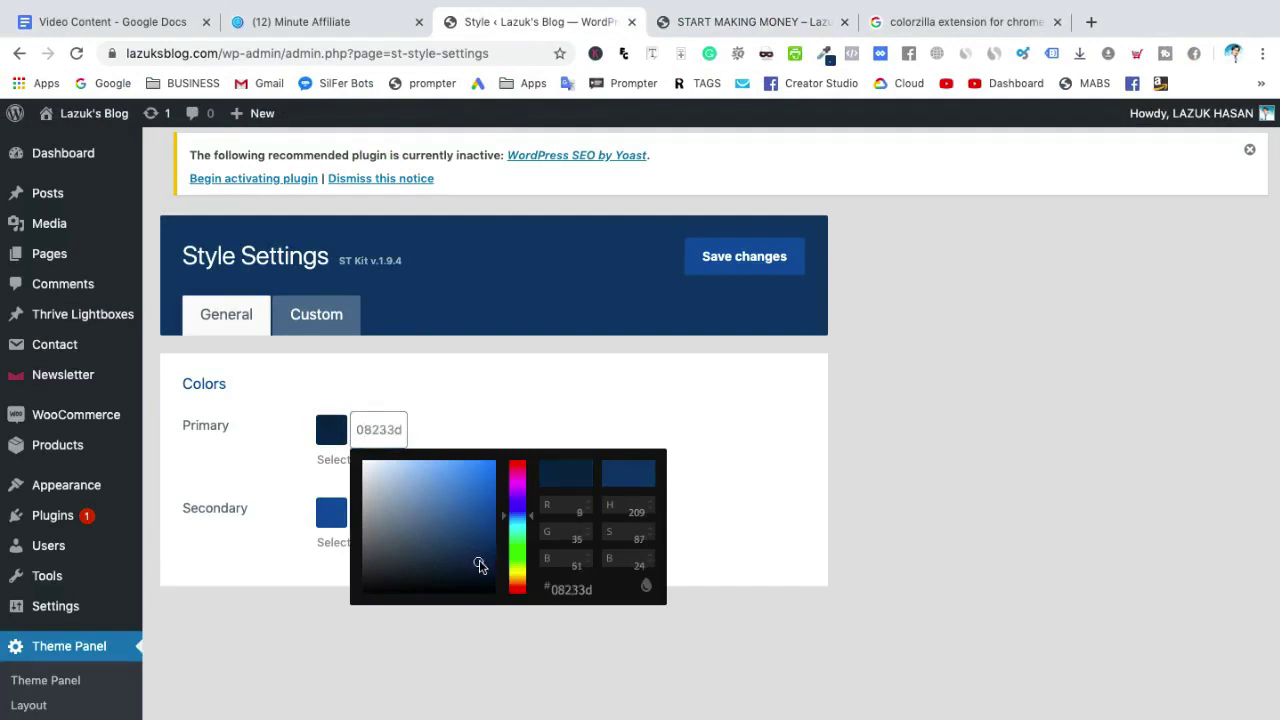
left_click(701, 422)
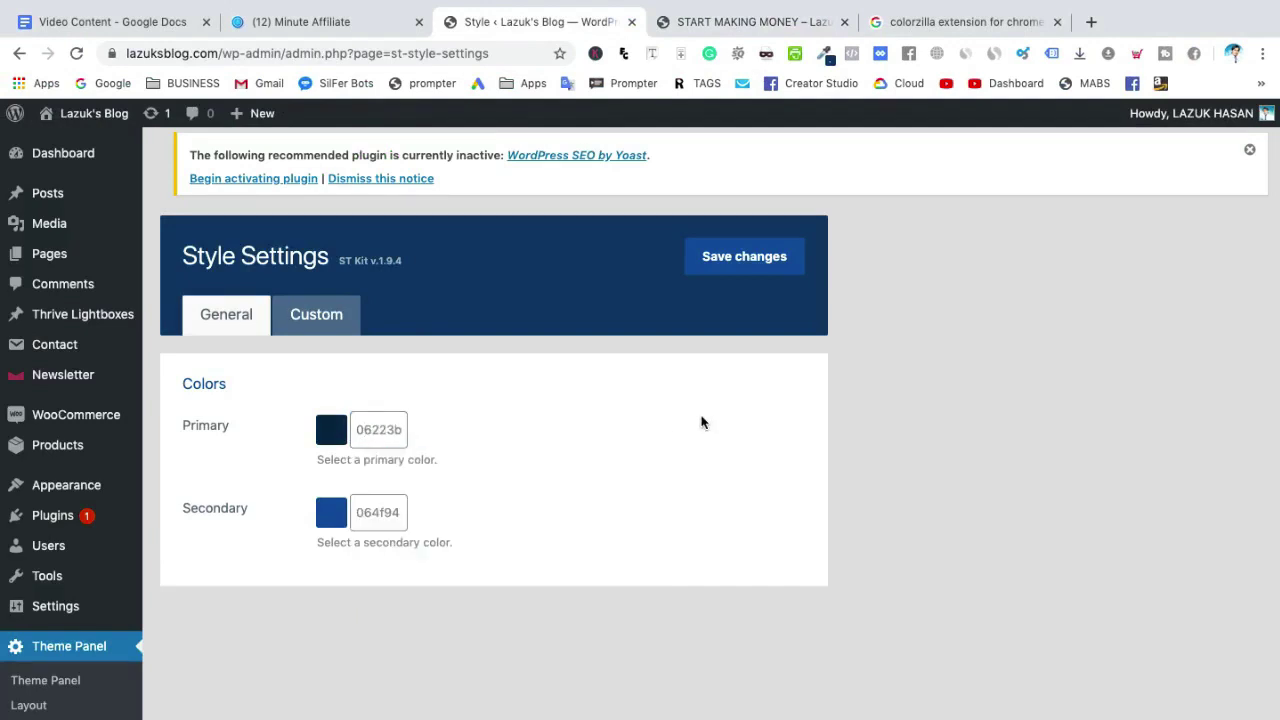
- Brighten the theme's secondary color to 0978e0 and save the style changes
left_click(382, 510)
left_click_drag(488, 598, 492, 561)
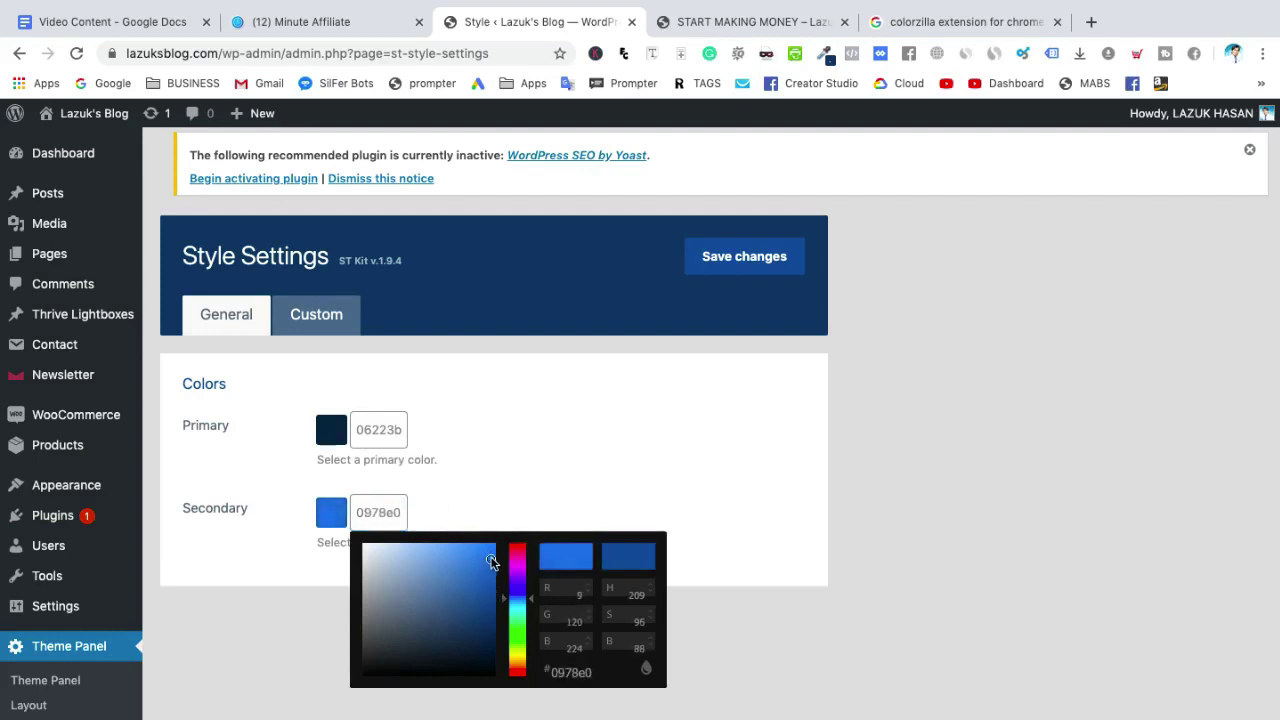
left_click(765, 258)
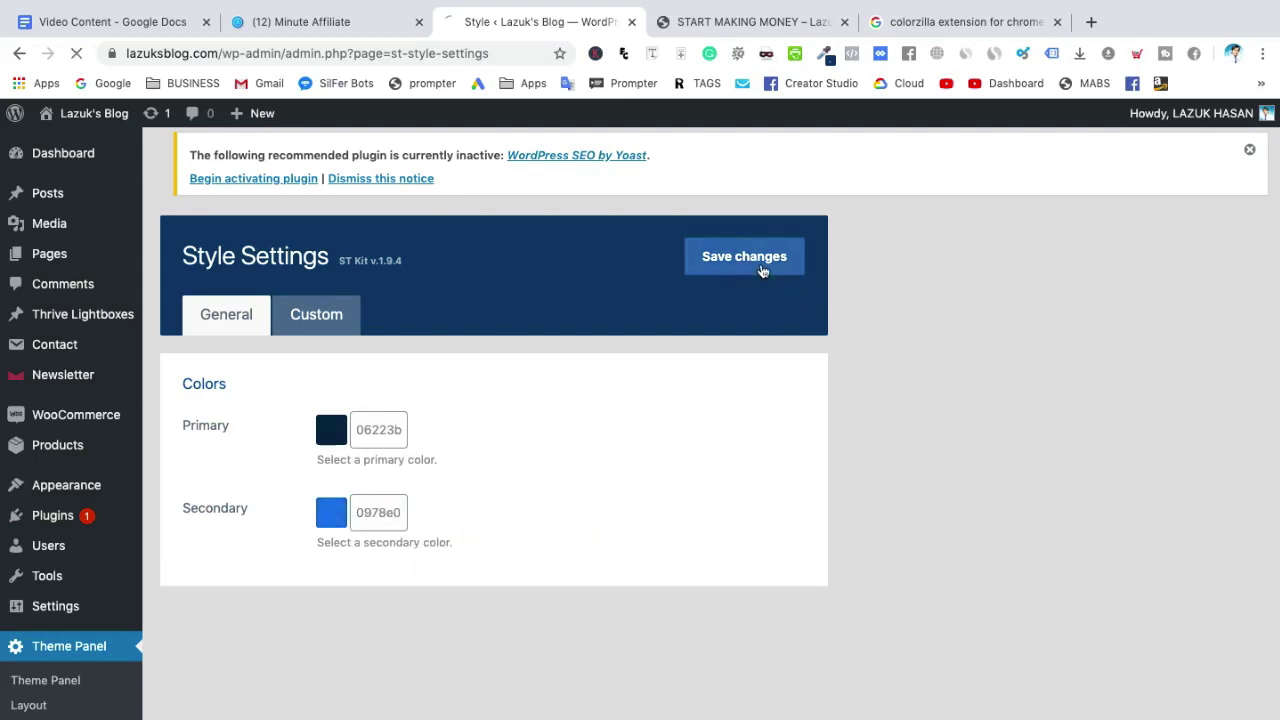
- Check the newly saved colors on the Start Making Money page in the Guest window, including the footer links and menu
key("ctrl+Right")
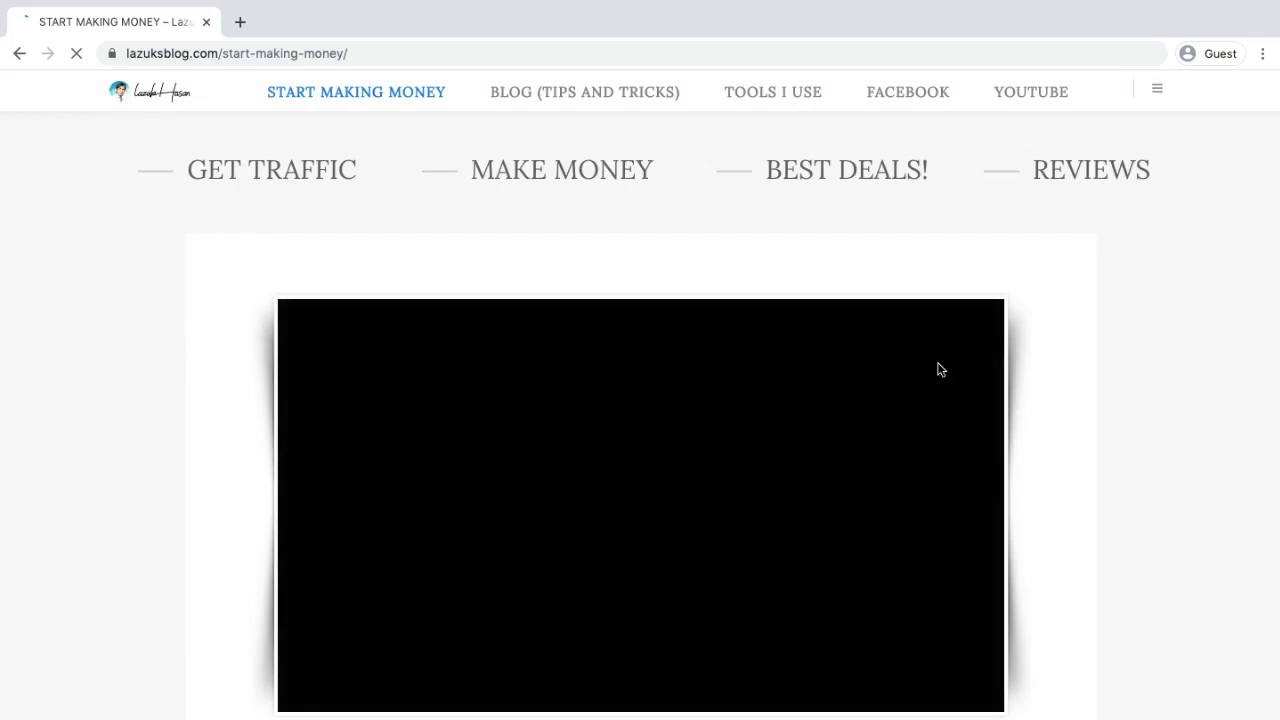
scroll(1120, 485, "down", 15)
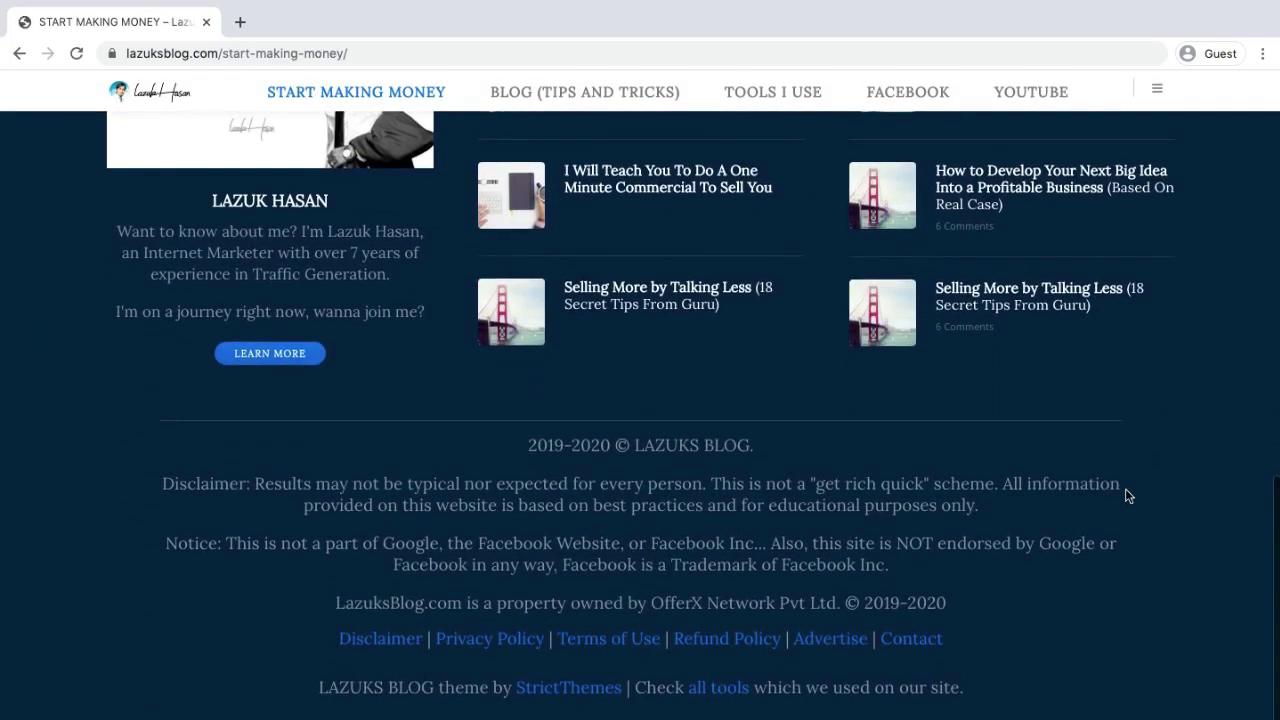
scroll(1125, 488, "up", 1)
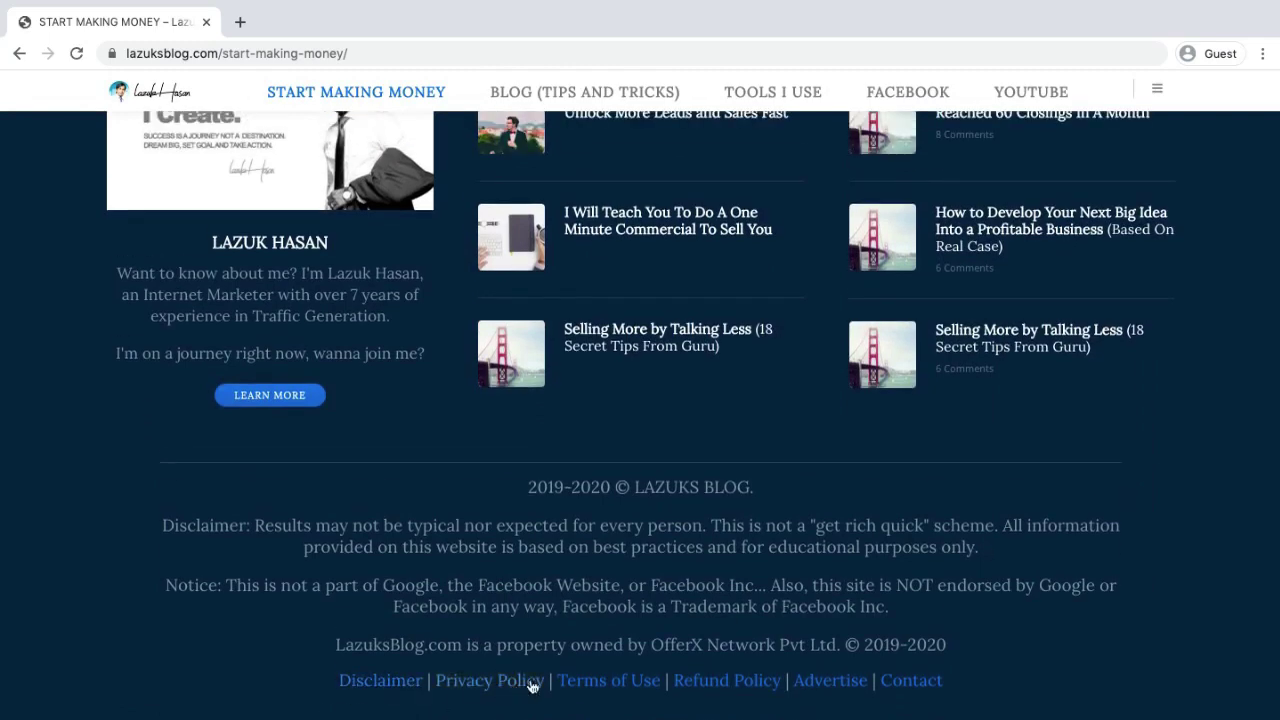
scroll(643, 516, "up", 8)
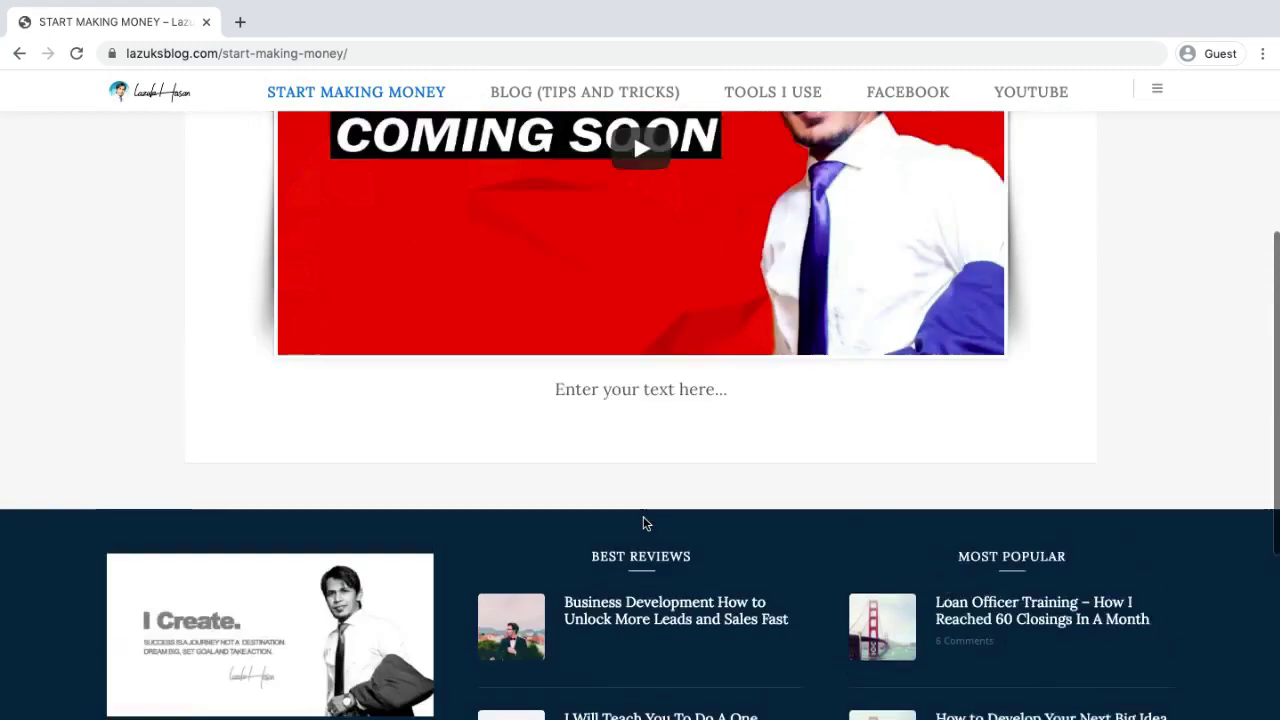
scroll(643, 516, "down", 4)
left_click_drag(564, 481, 654, 496)
scroll(640, 594, "up", 5)
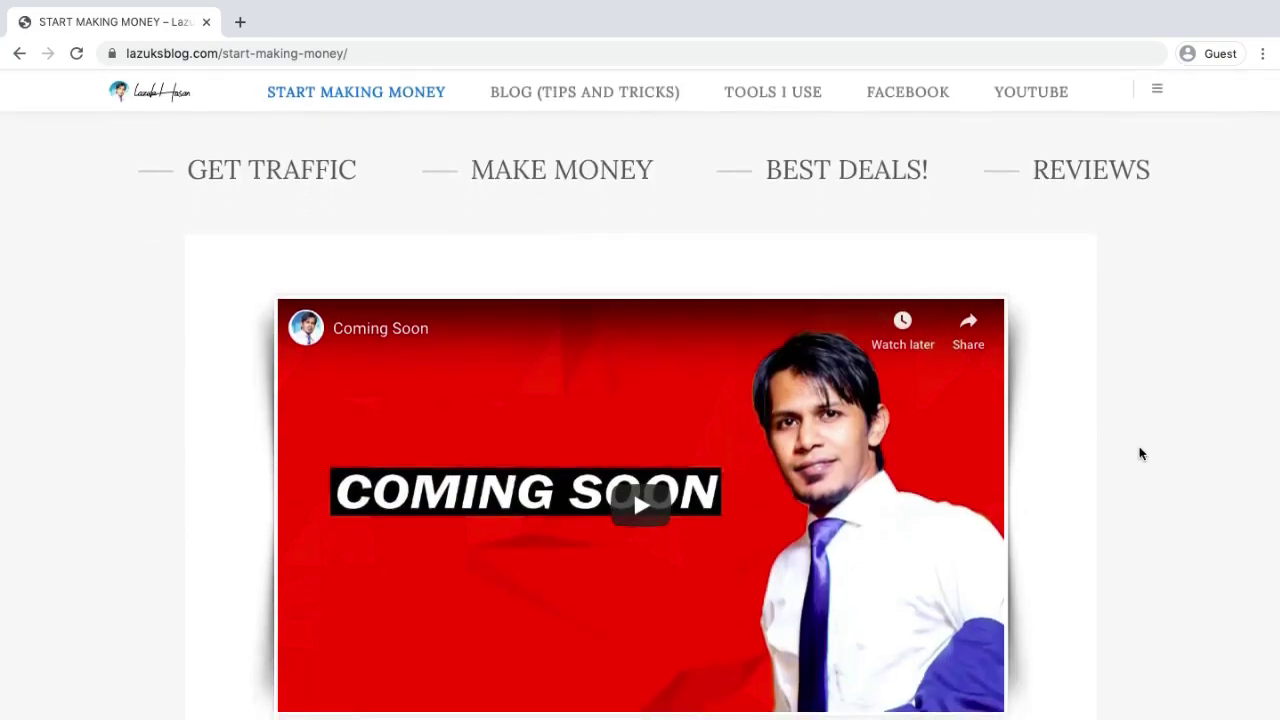
scroll(1157, 463, "down", 1)
scroll(1157, 463, "up", 1)
- Return to the top of the published Start Making Money page in the main browser window
key("ctrl+Left")
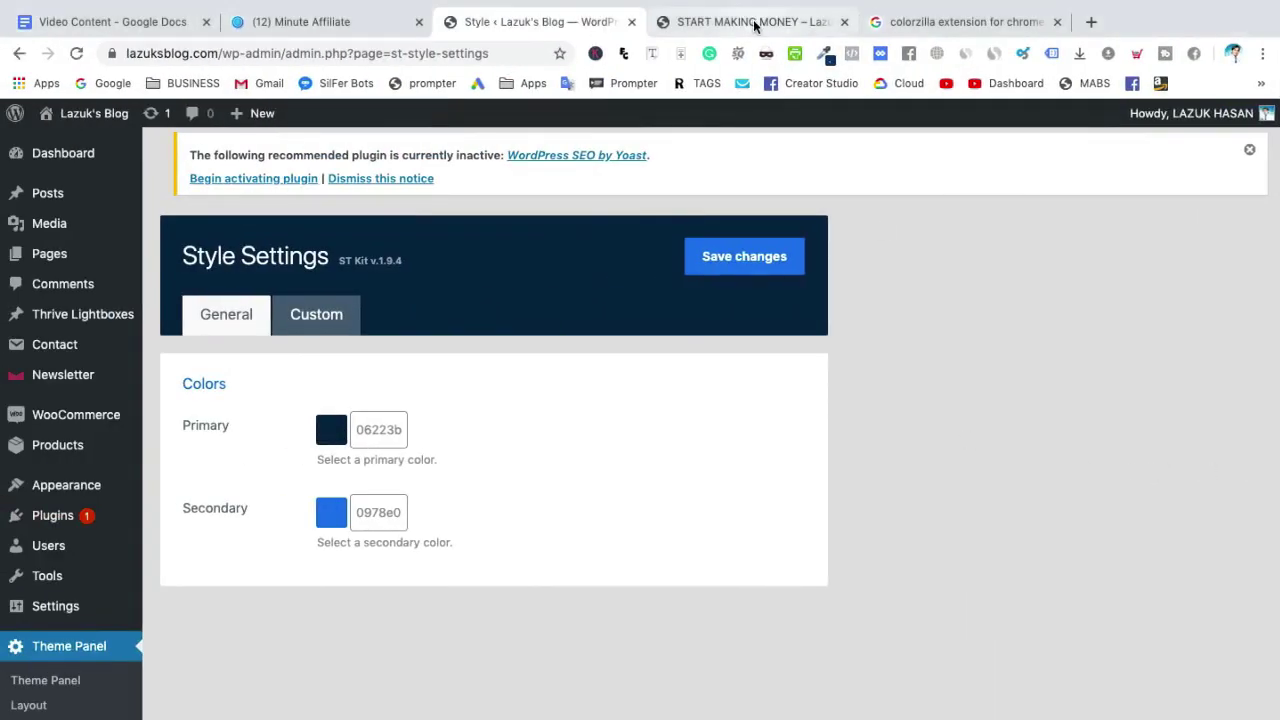
left_click(755, 22)
scroll(586, 240, "up", 10)
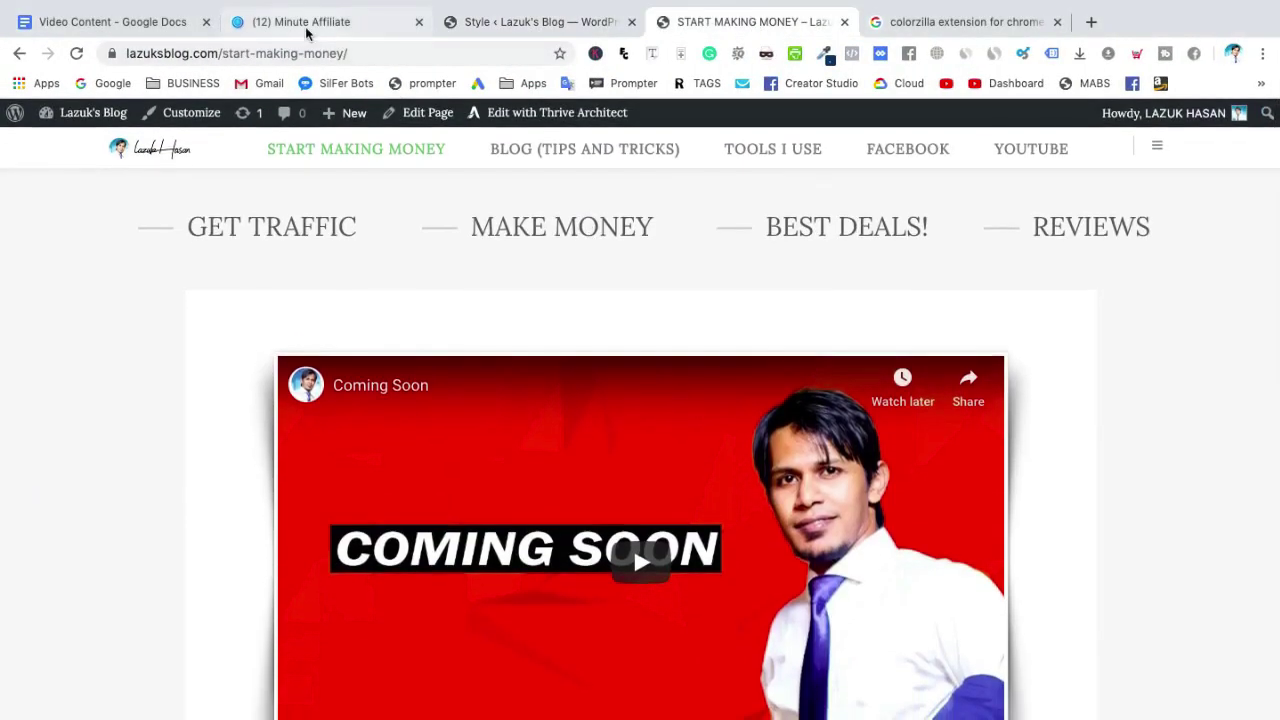
- Look over the heading and signup area of the 12 Minute Affiliate sales page
left_click(306, 22)
scroll(478, 391, "up", 20)
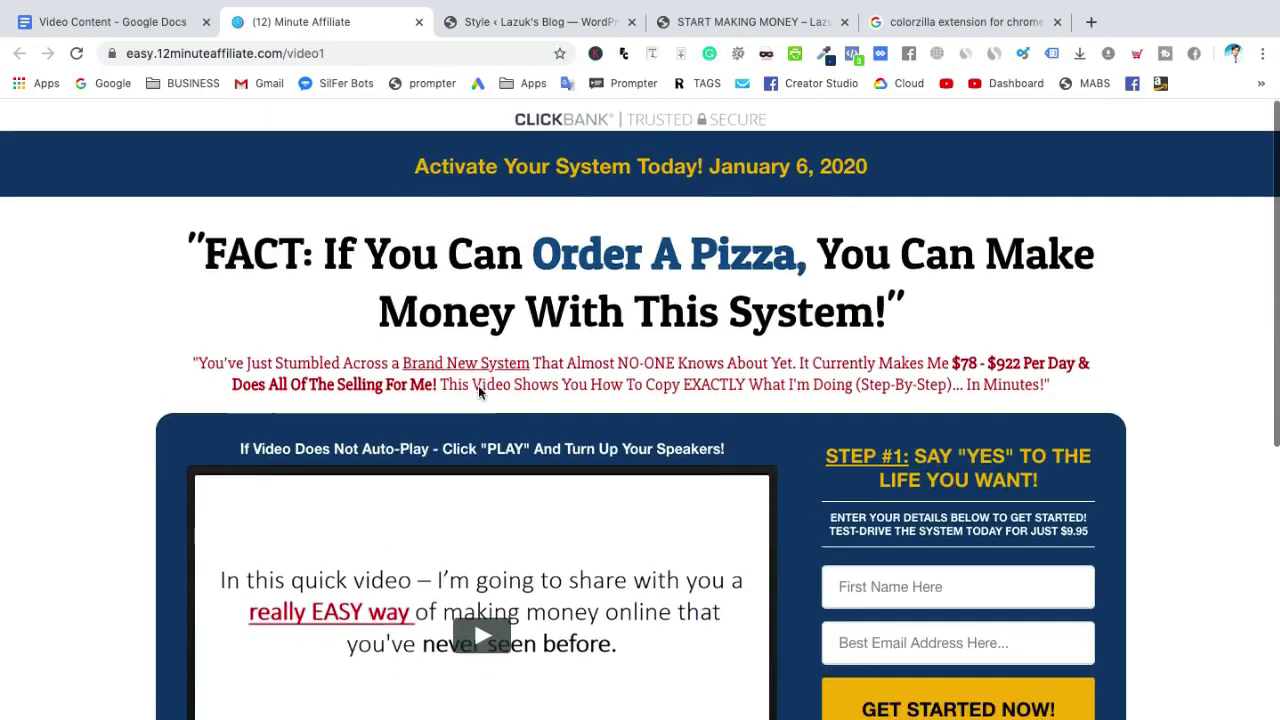
scroll(645, 400, "down", 1)
scroll(647, 400, "up", 1)
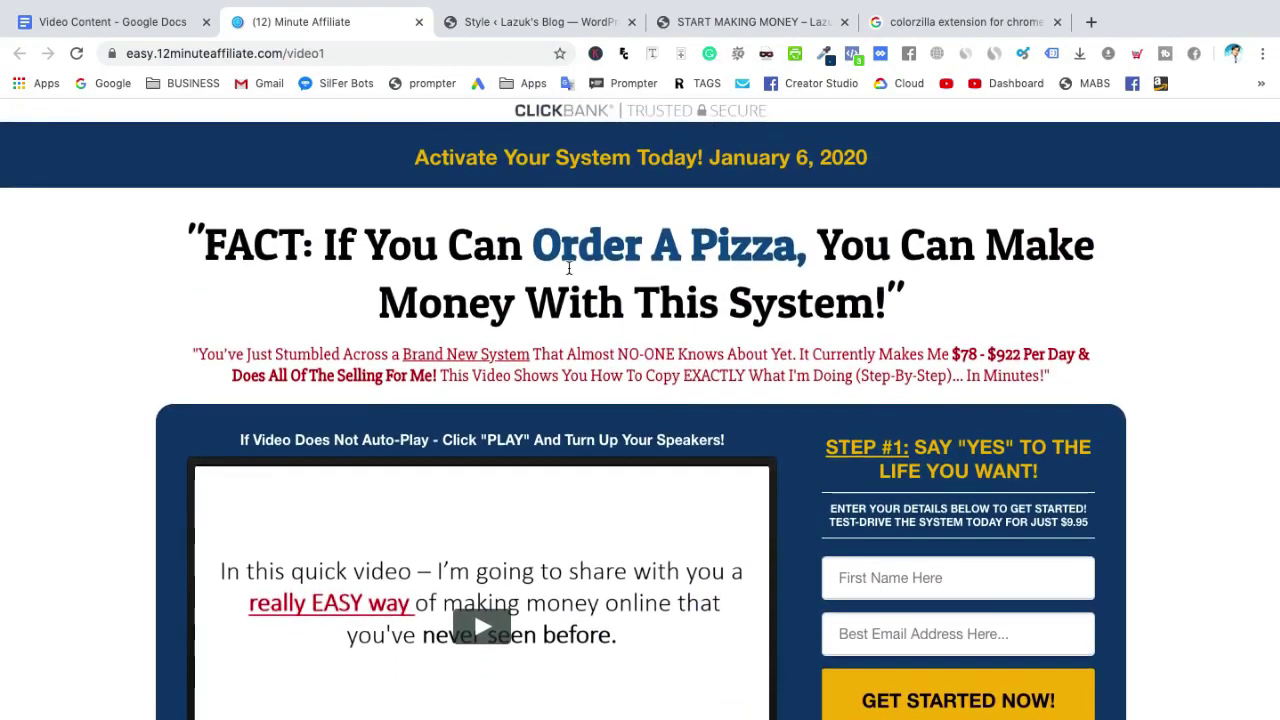
scroll(569, 268, "down", 1)
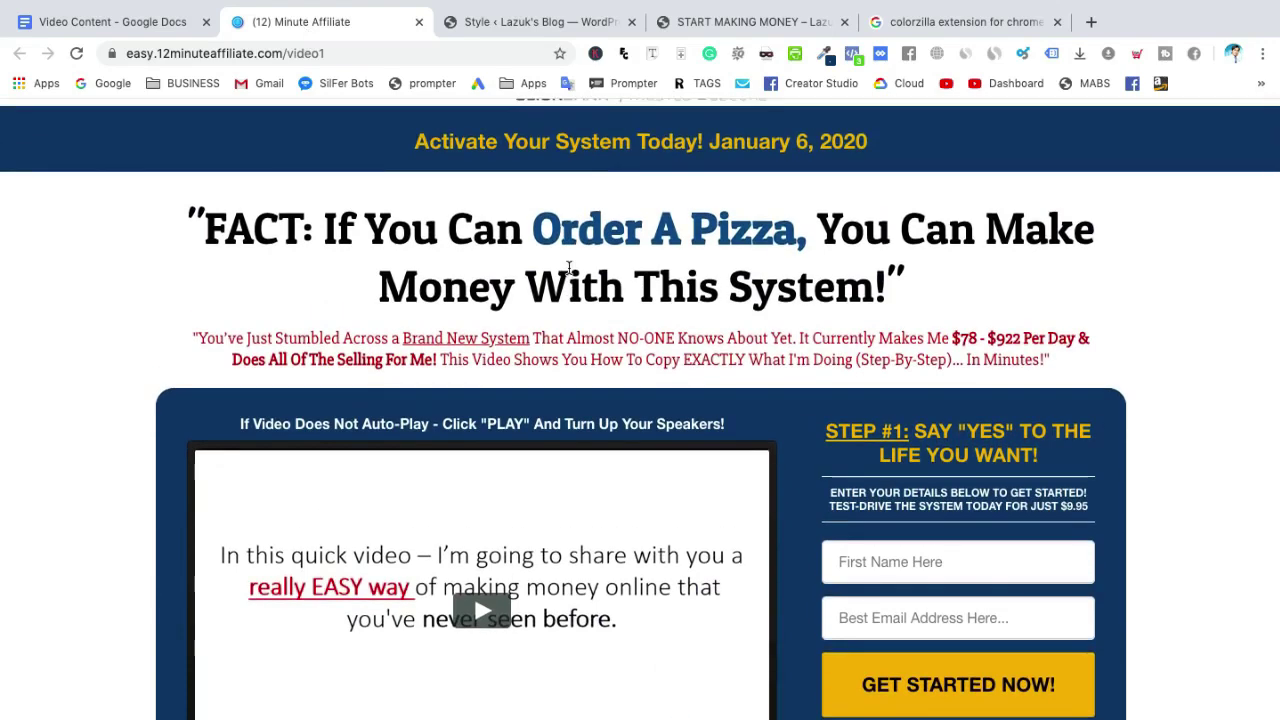
- Review the posts on the blog's current homepage and return to the Start Making Money page
left_click(752, 22)
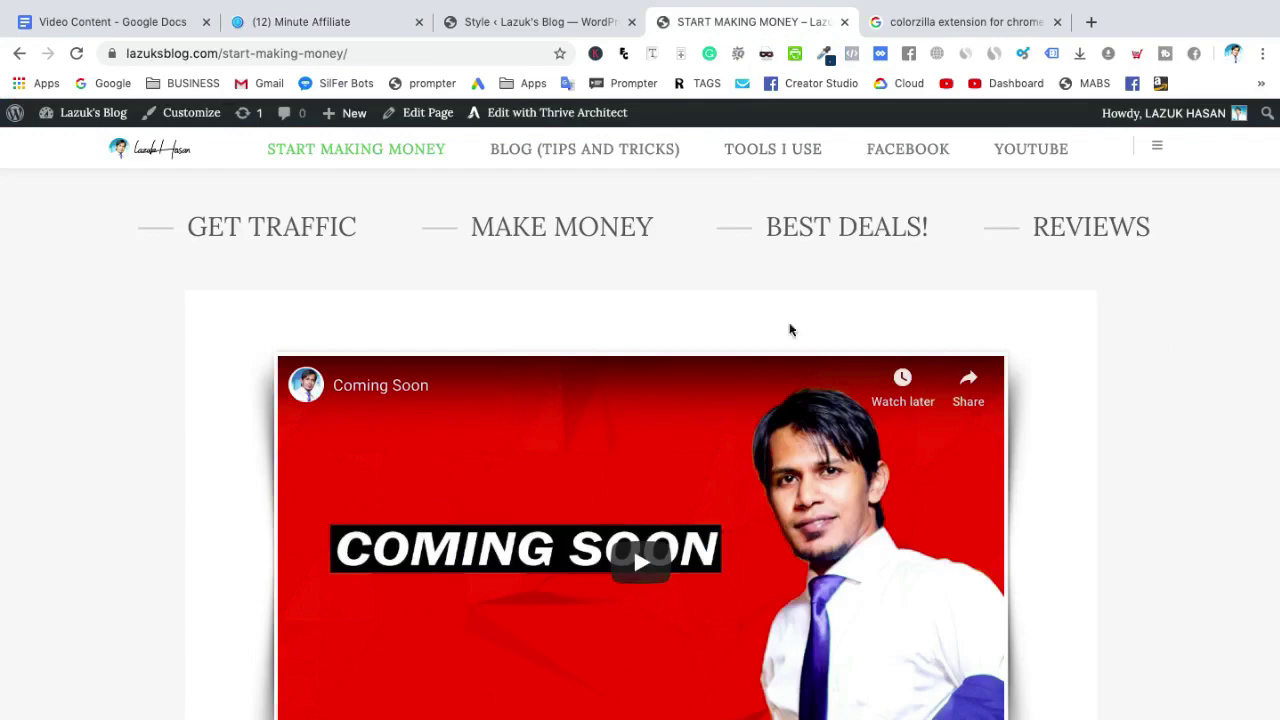
left_click(163, 154)
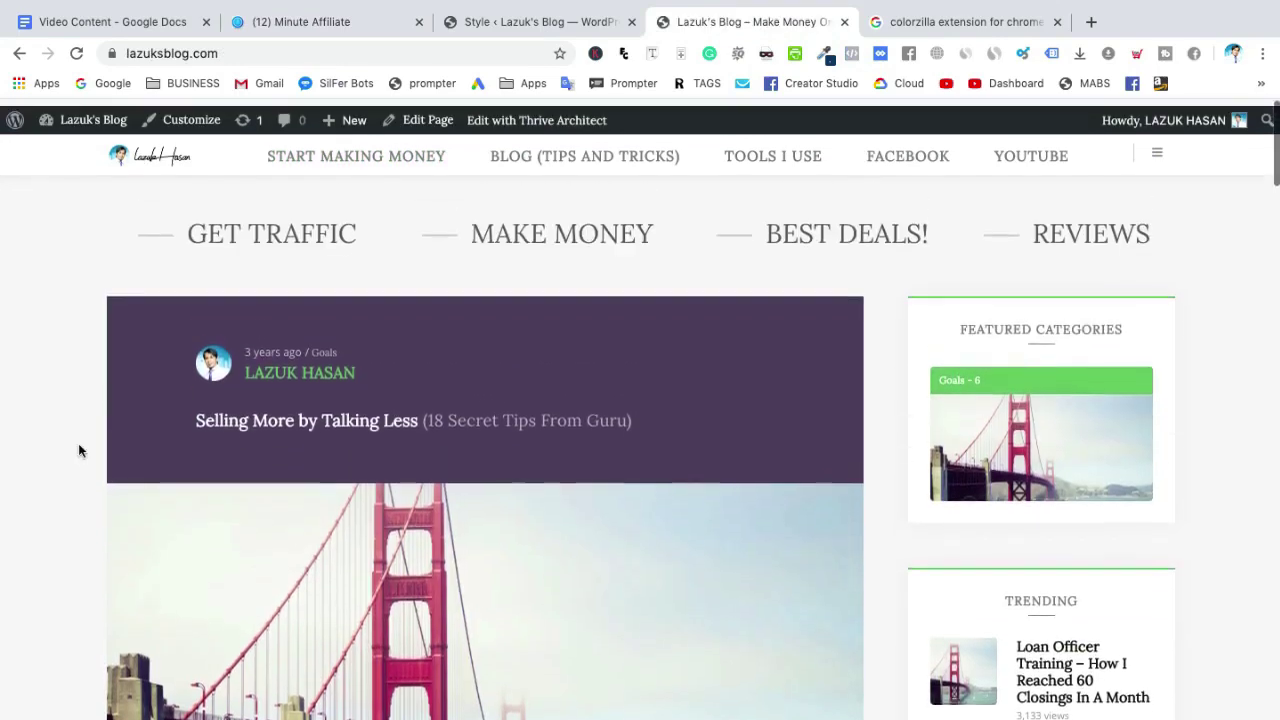
scroll(631, 449, "down", 3)
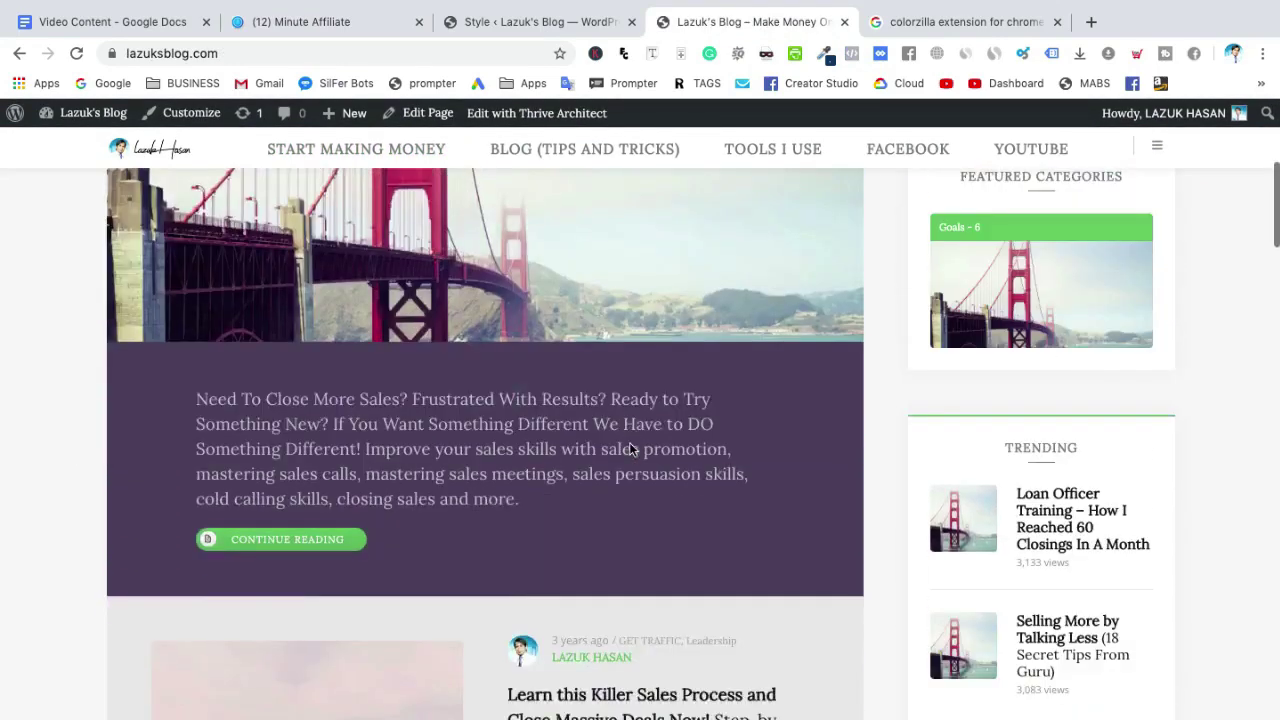
scroll(629, 448, "down", 15)
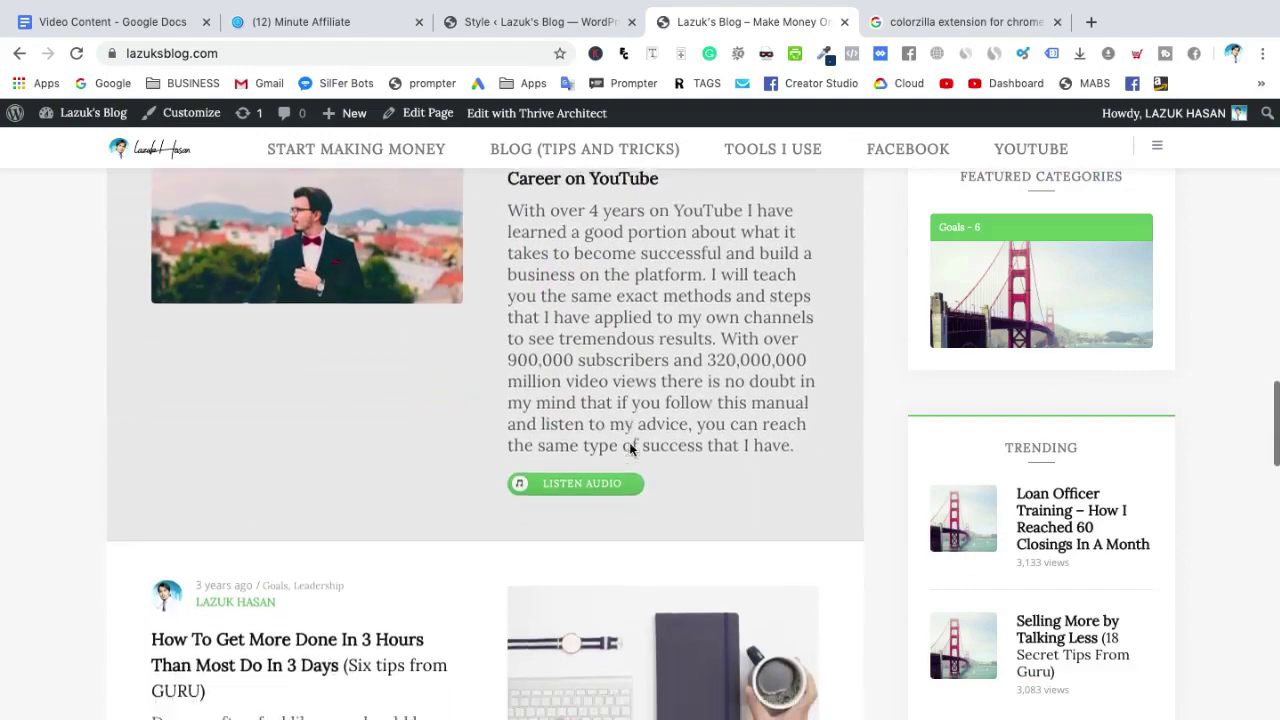
scroll(629, 448, "up", 15)
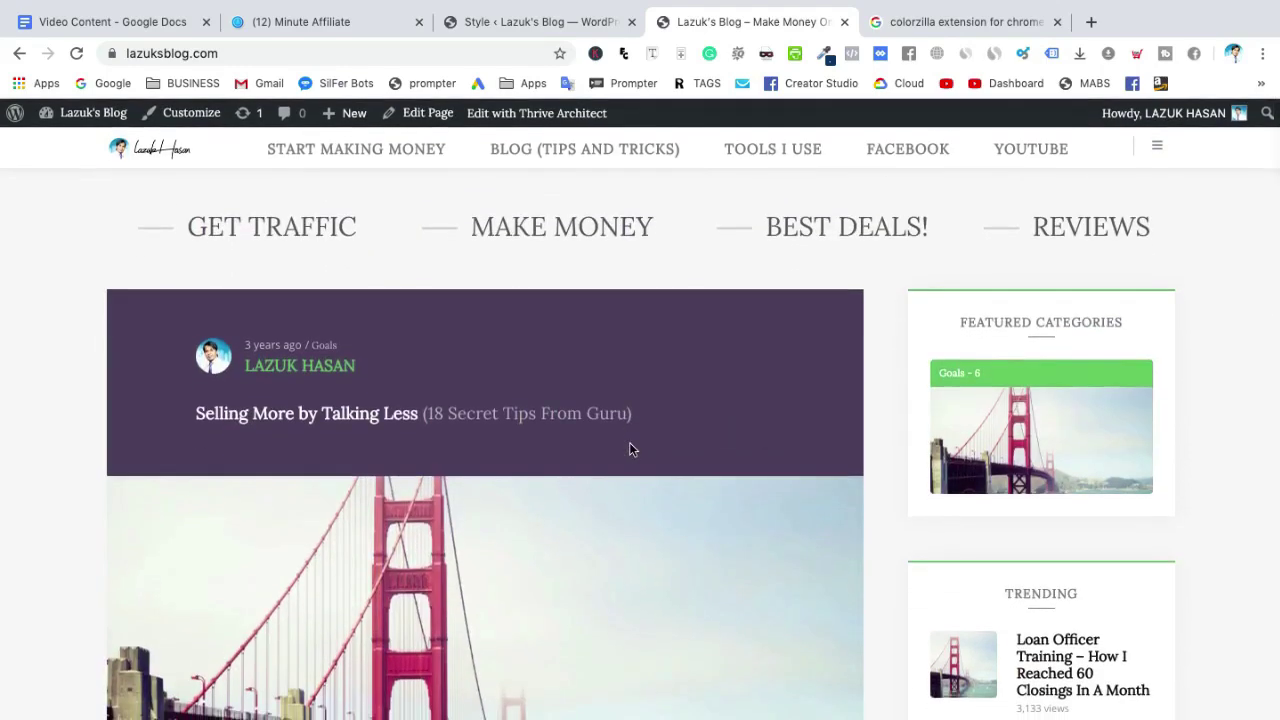
left_click(357, 160)
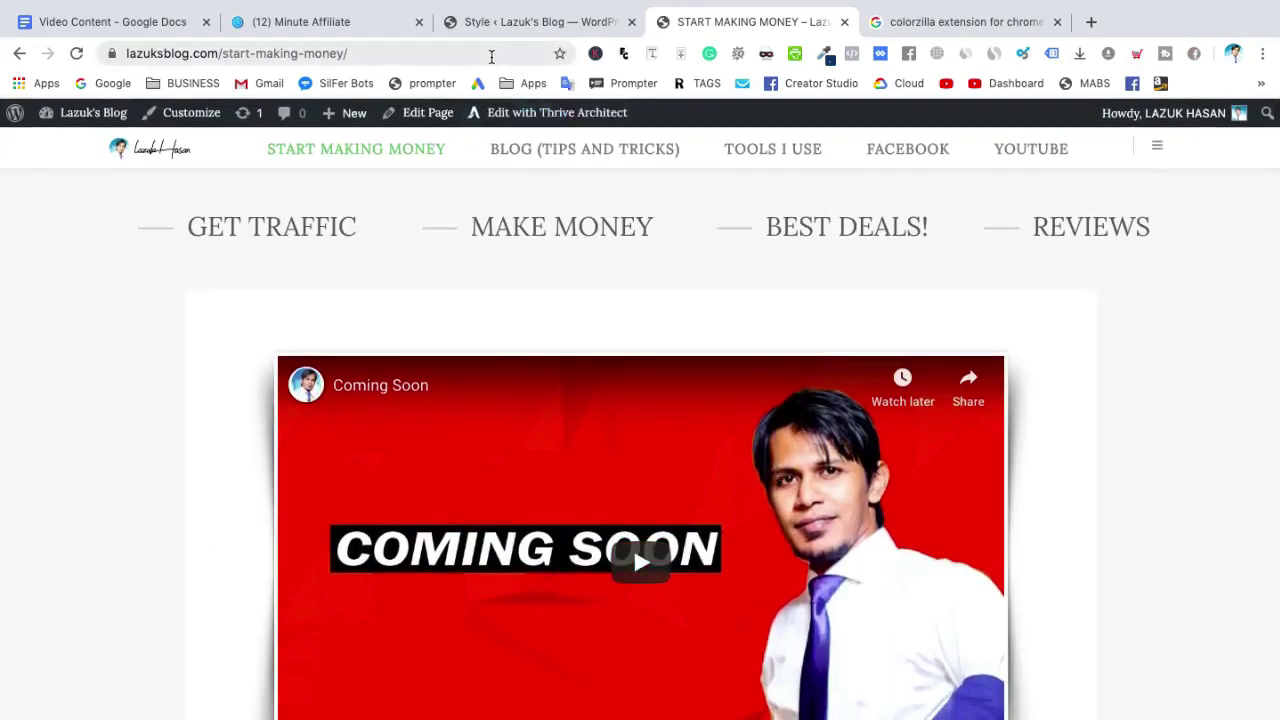
- Set the site's static homepage to START MAKING MONEY in the WordPress Reading Settings and save the changes
left_click(513, 24)
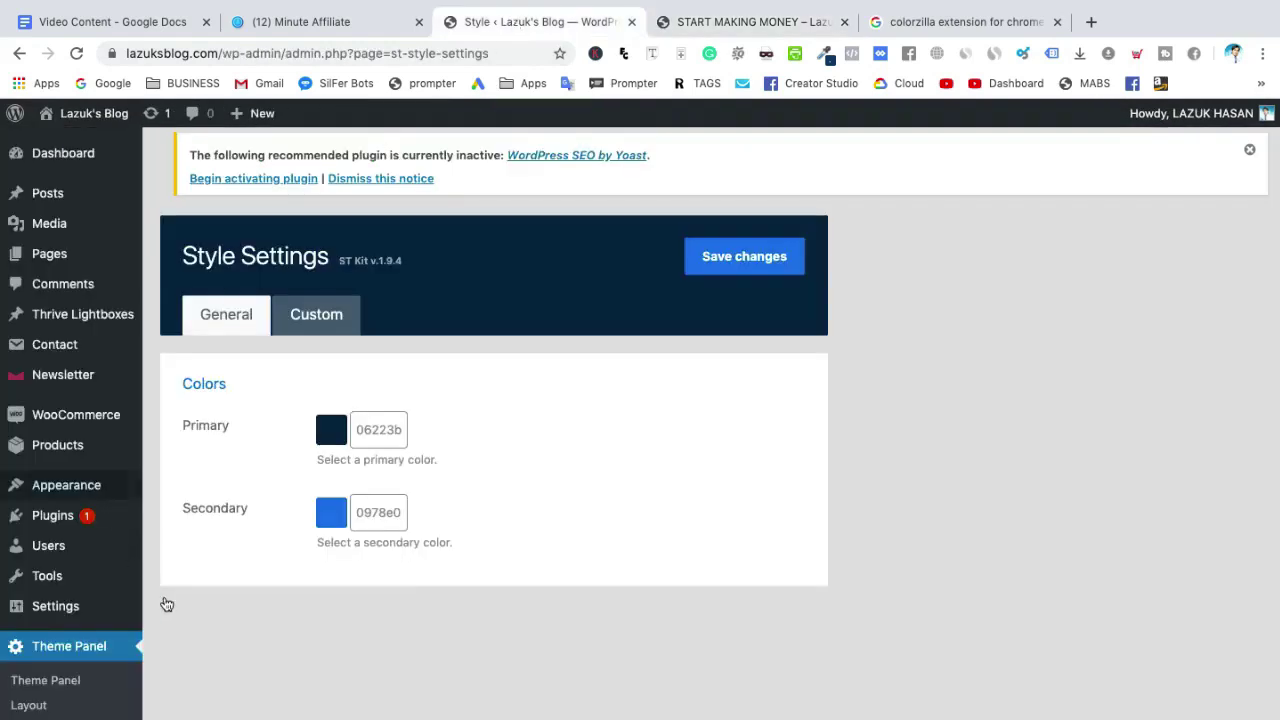
scroll(165, 602, "down", 3)
scroll(165, 602, "down", 3)
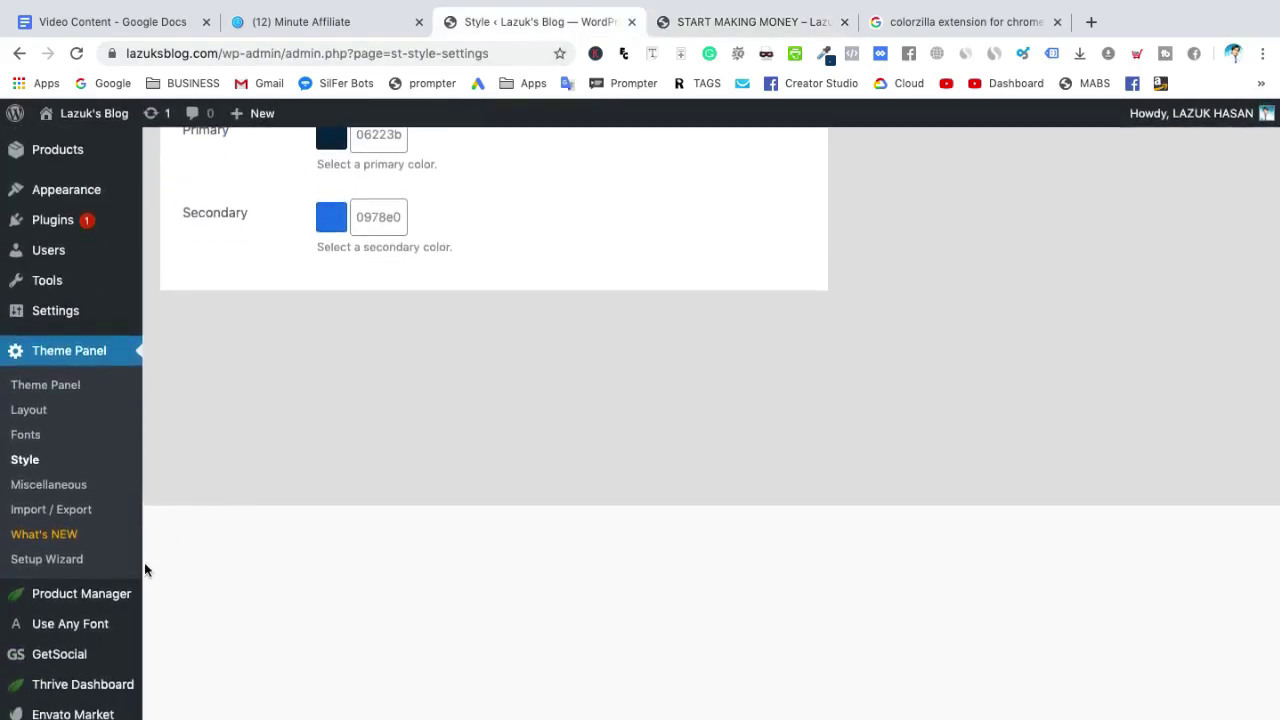
mouse_move(90, 318)
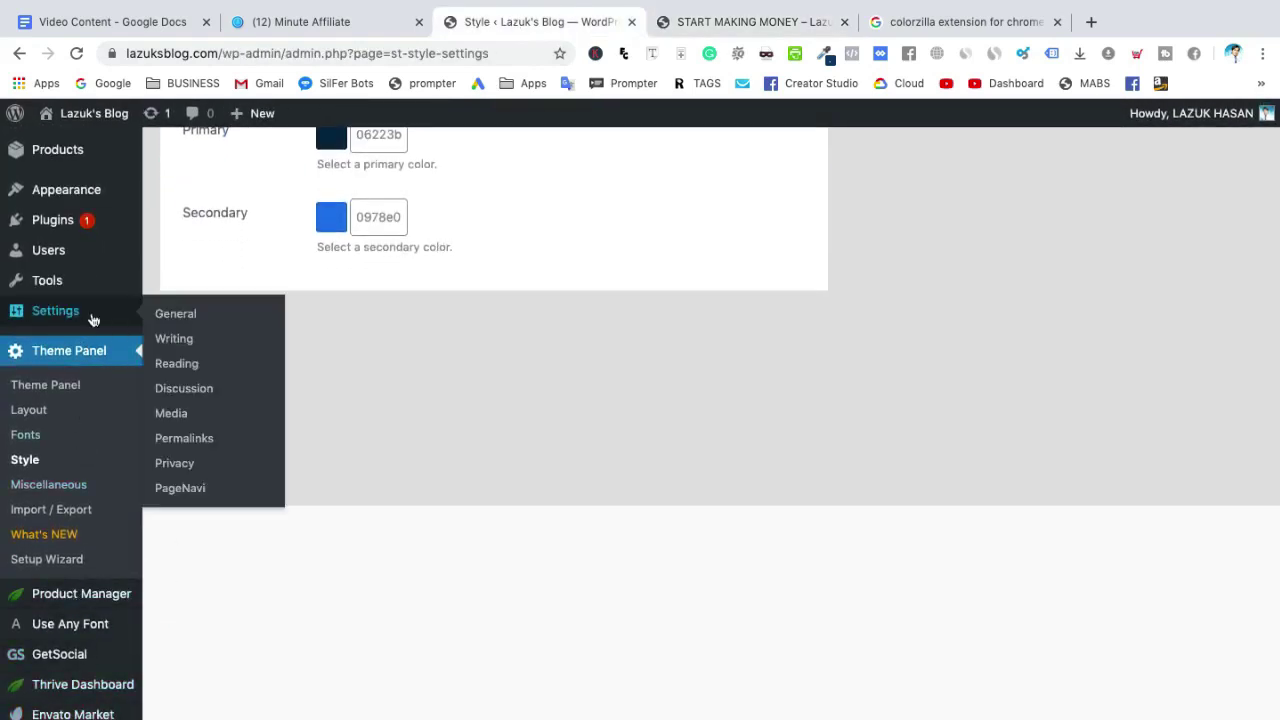
left_click(176, 363)
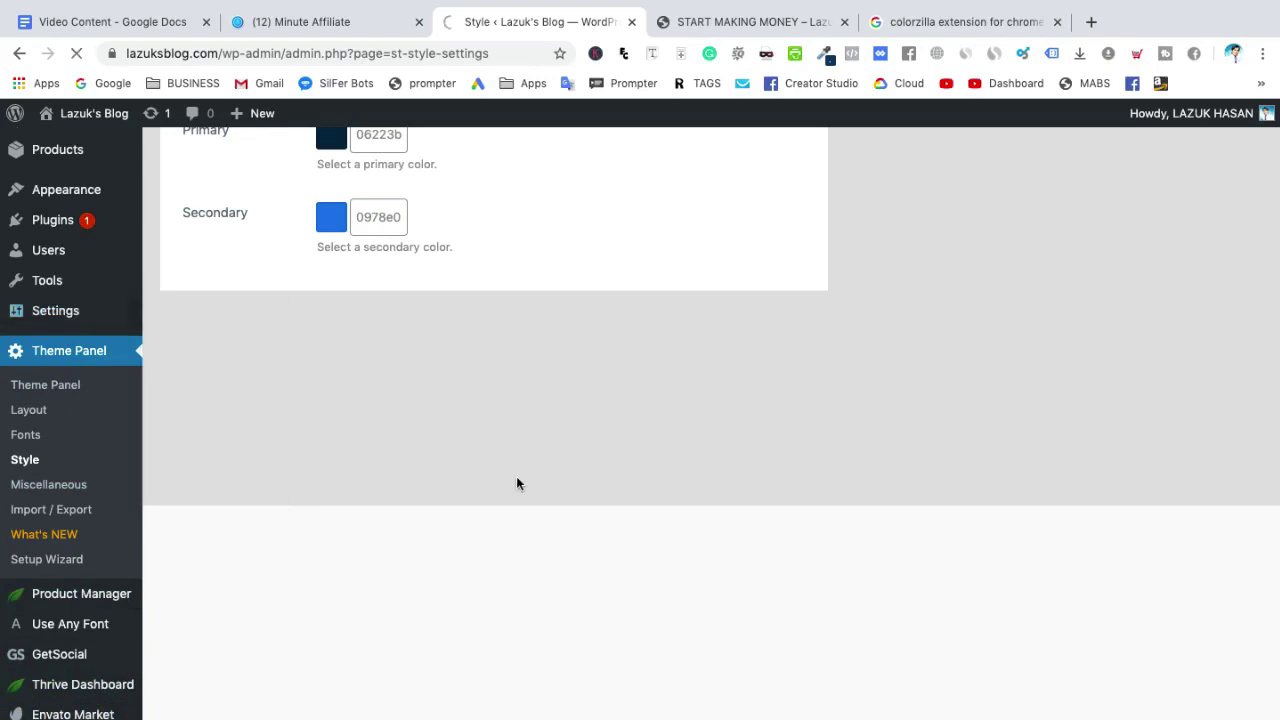
scroll(677, 394, "down", 1)
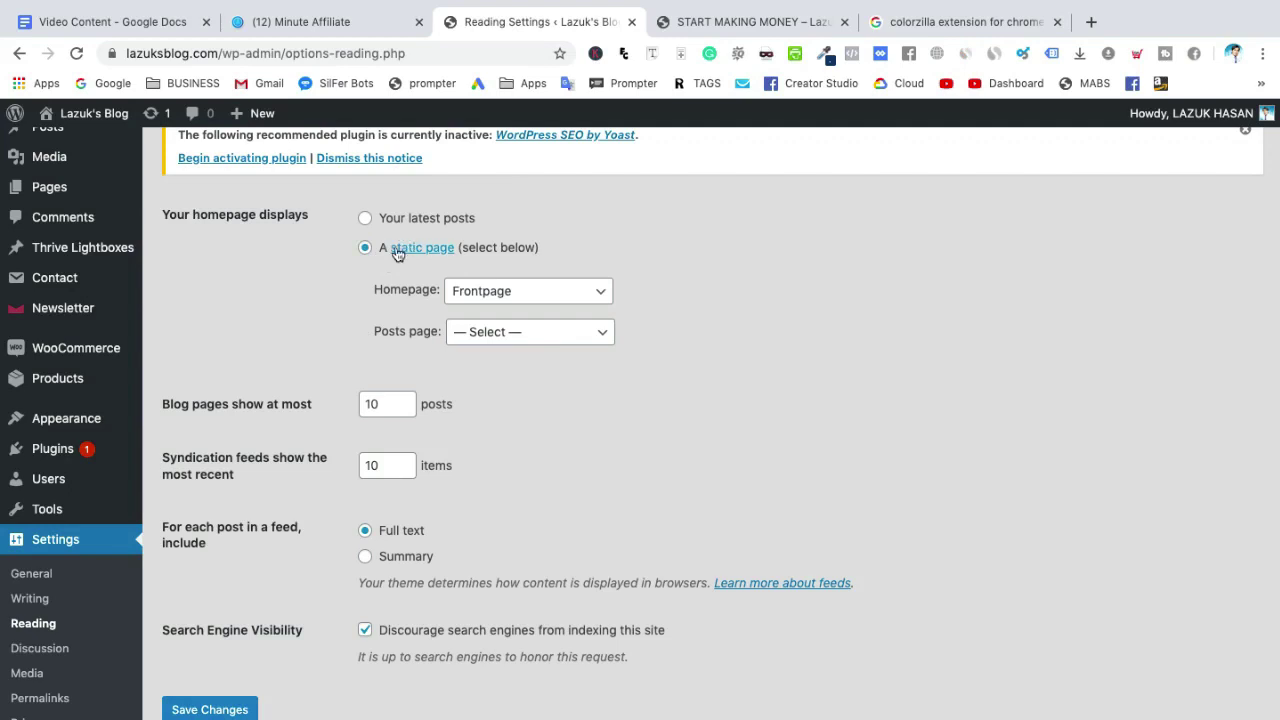
left_click(526, 293)
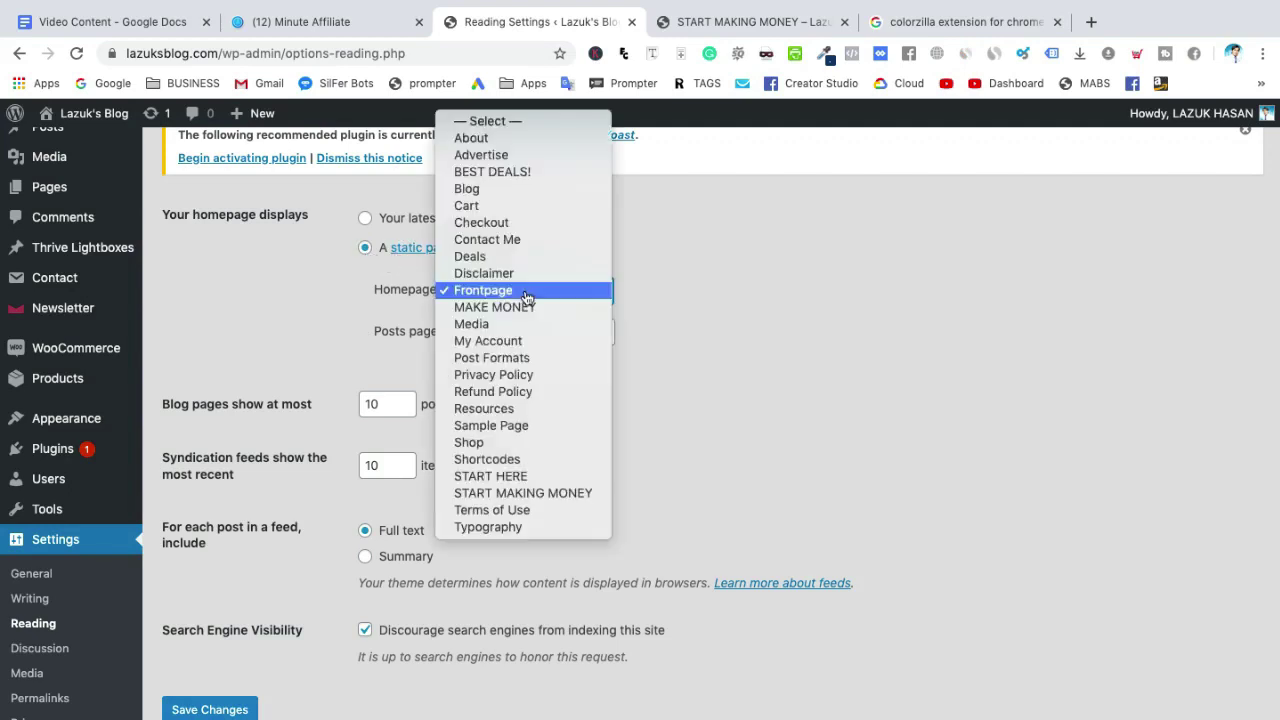
left_click(537, 493)
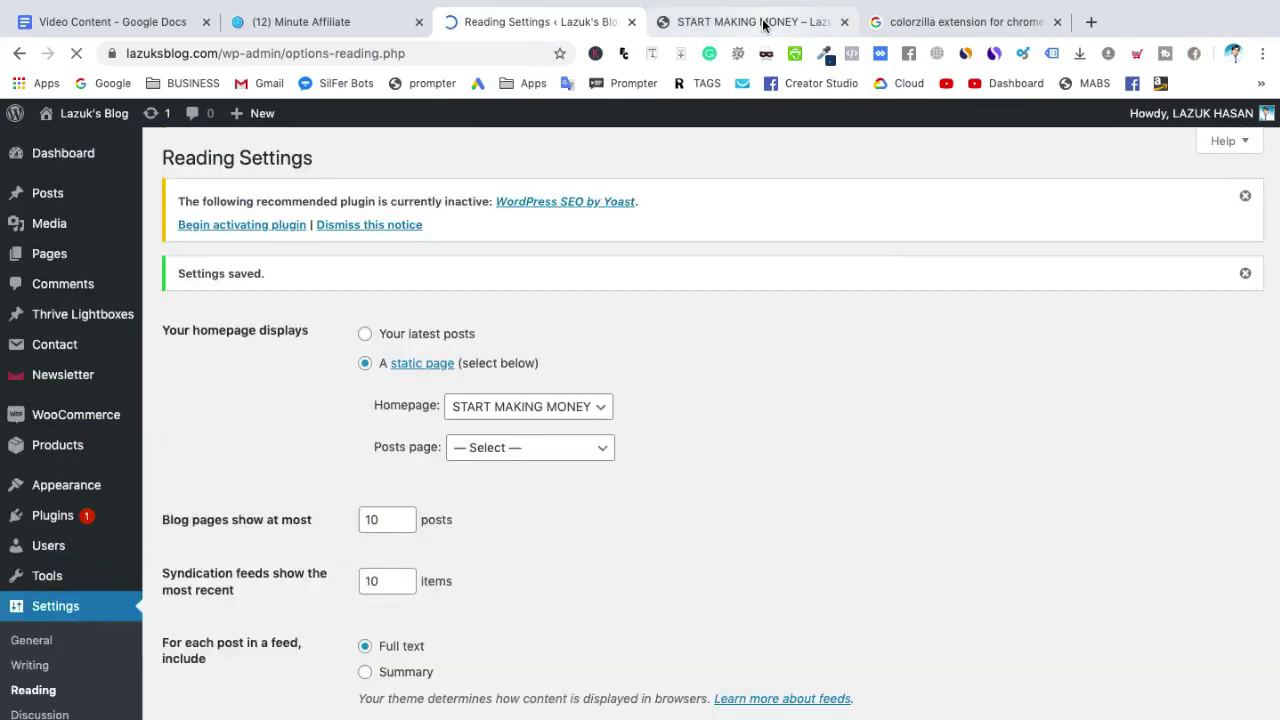
- Check the live homepage, the Blog (Tips and Tricks) page and the Get Traffic category on the site
left_click(763, 24)
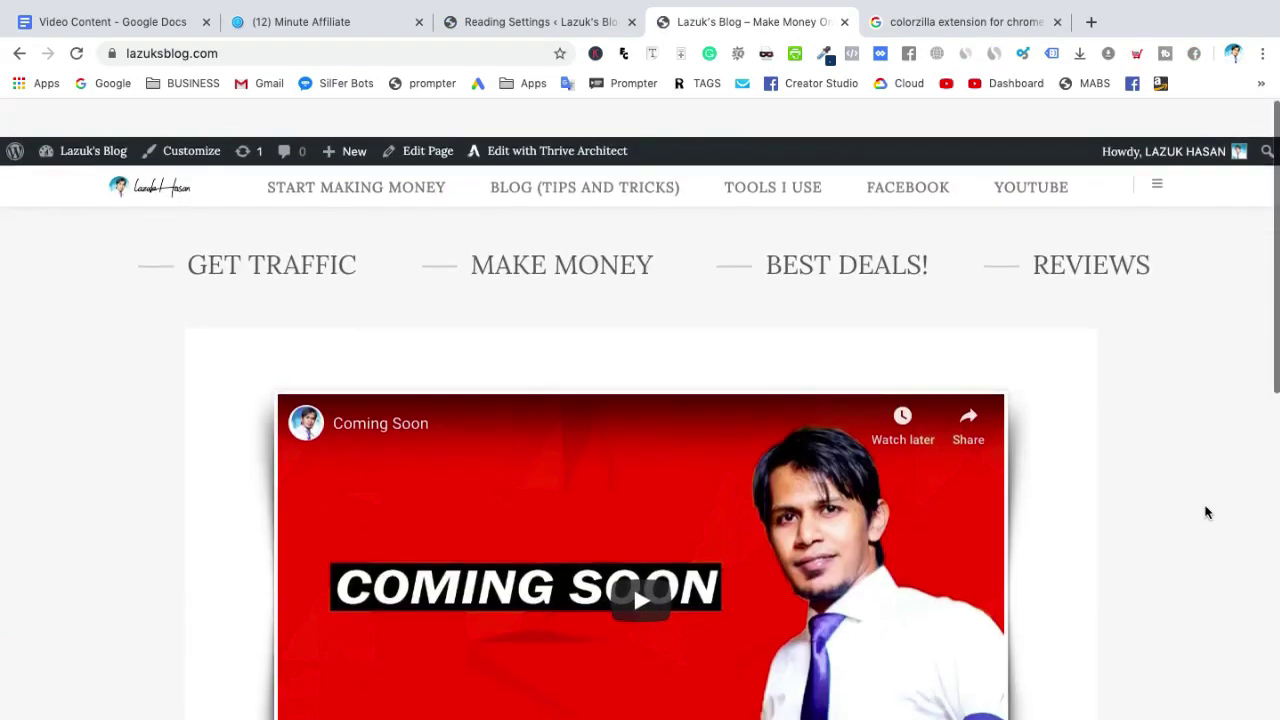
left_click(545, 158)
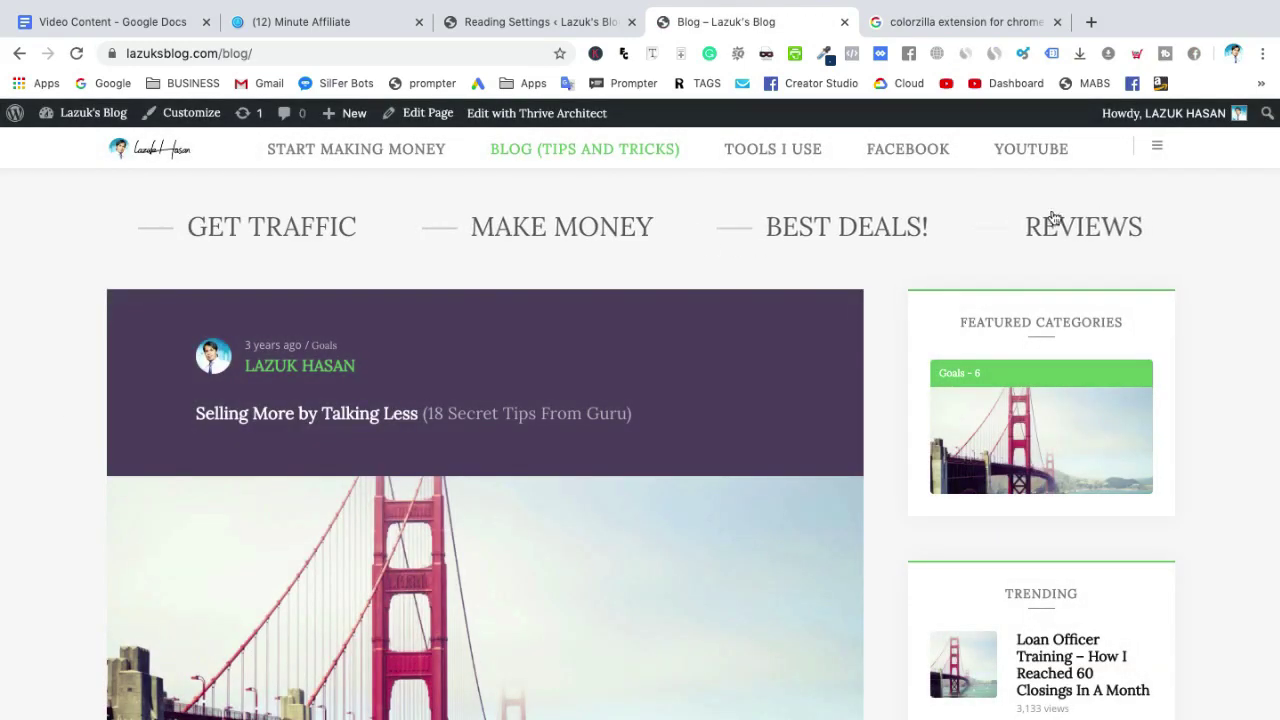
left_click(249, 229)
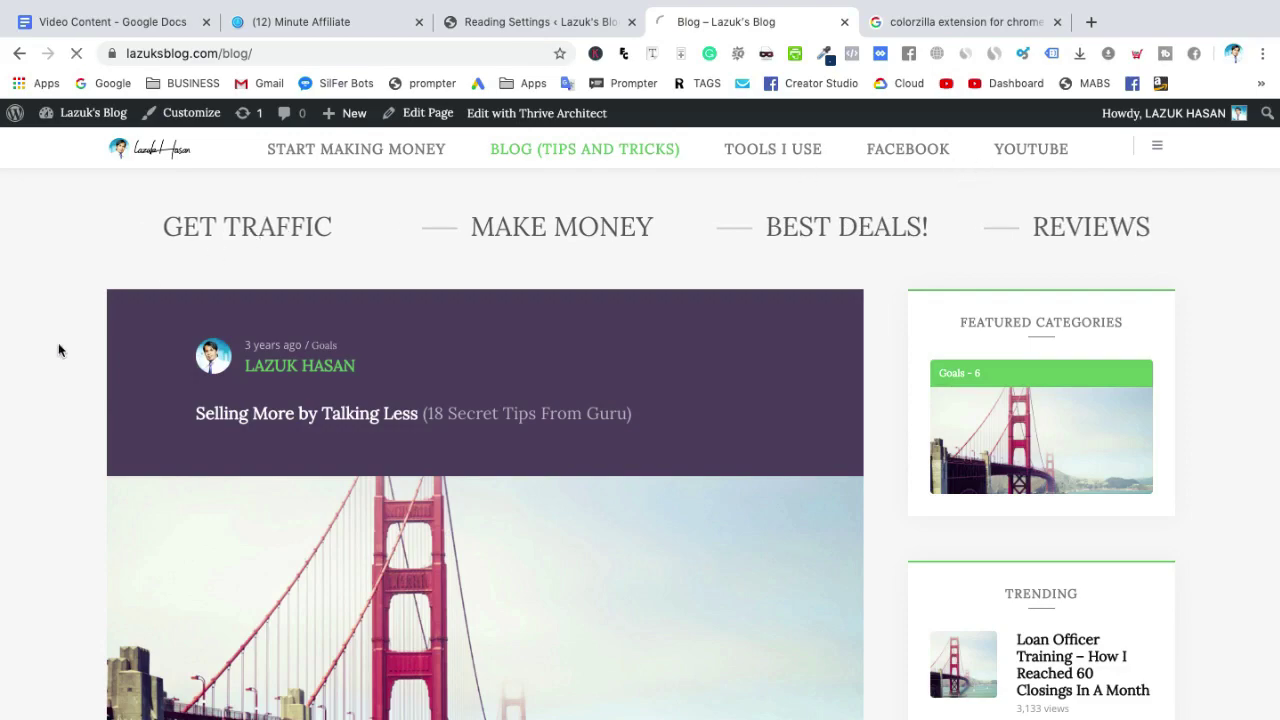
scroll(62, 413, "down", 5)
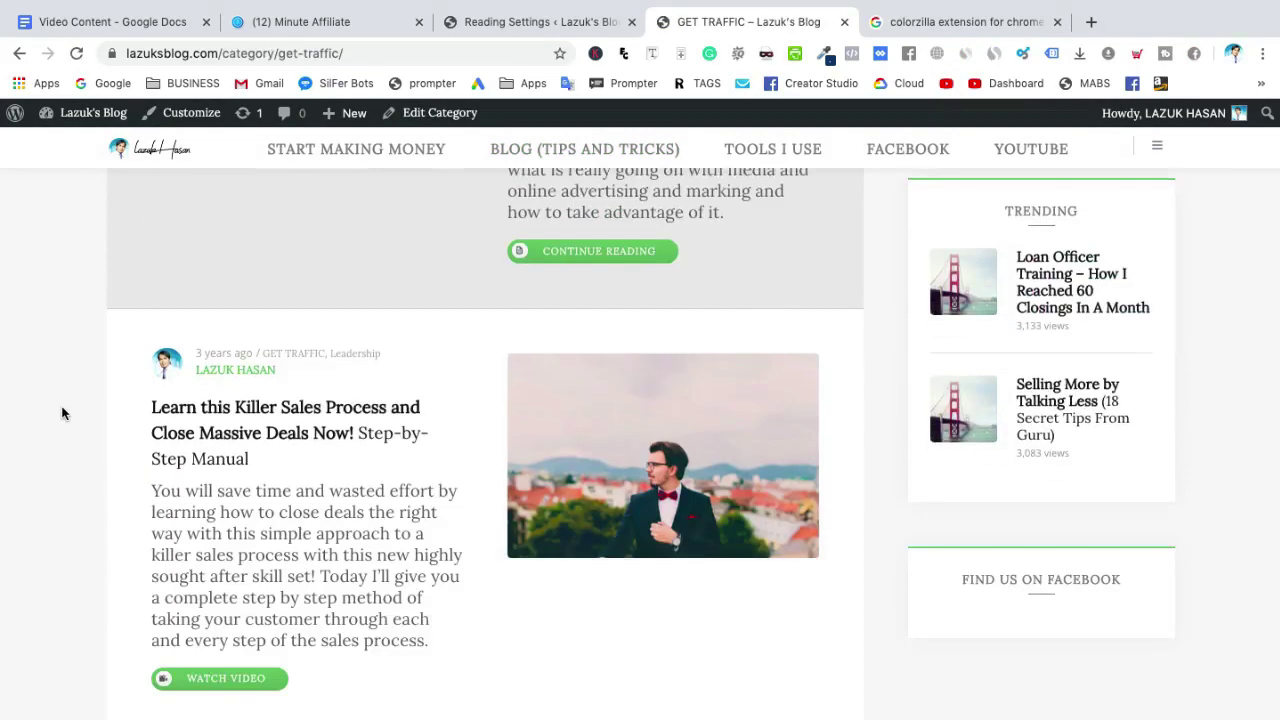
scroll(62, 413, "up", 6)
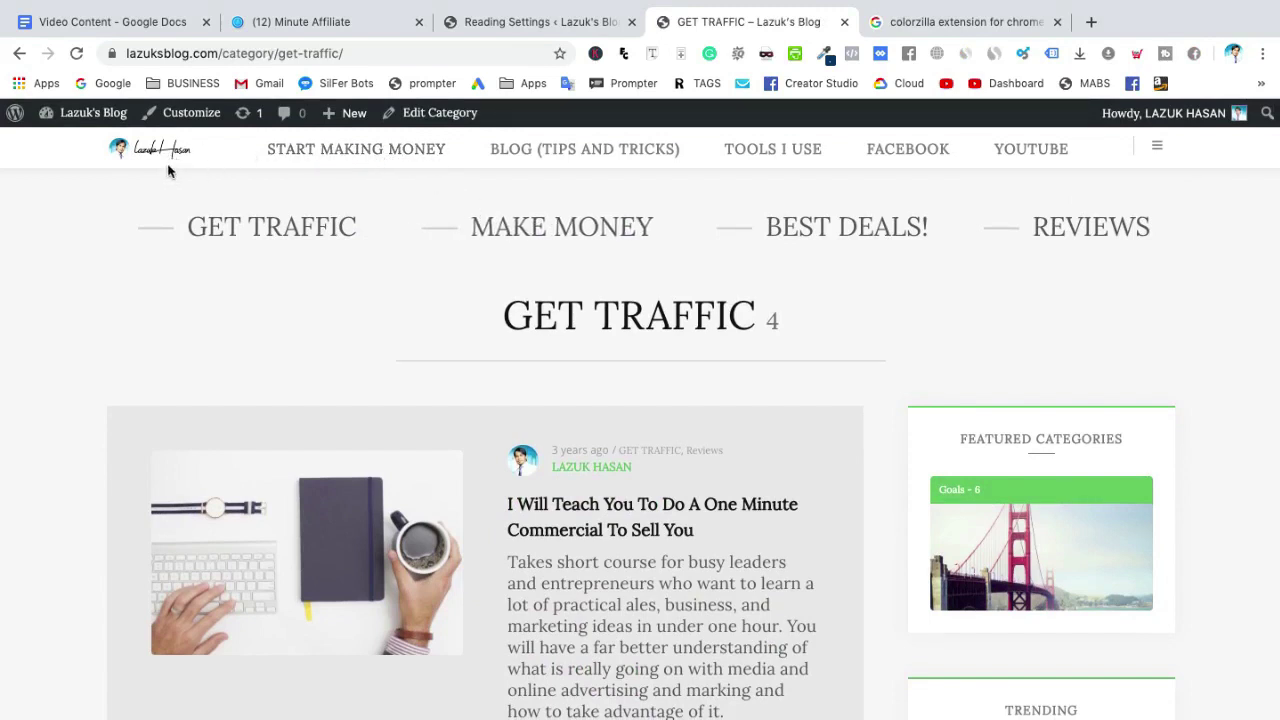
- Reopen the site's homepage from the logo and review it from the video down to the footer
left_click(160, 158)
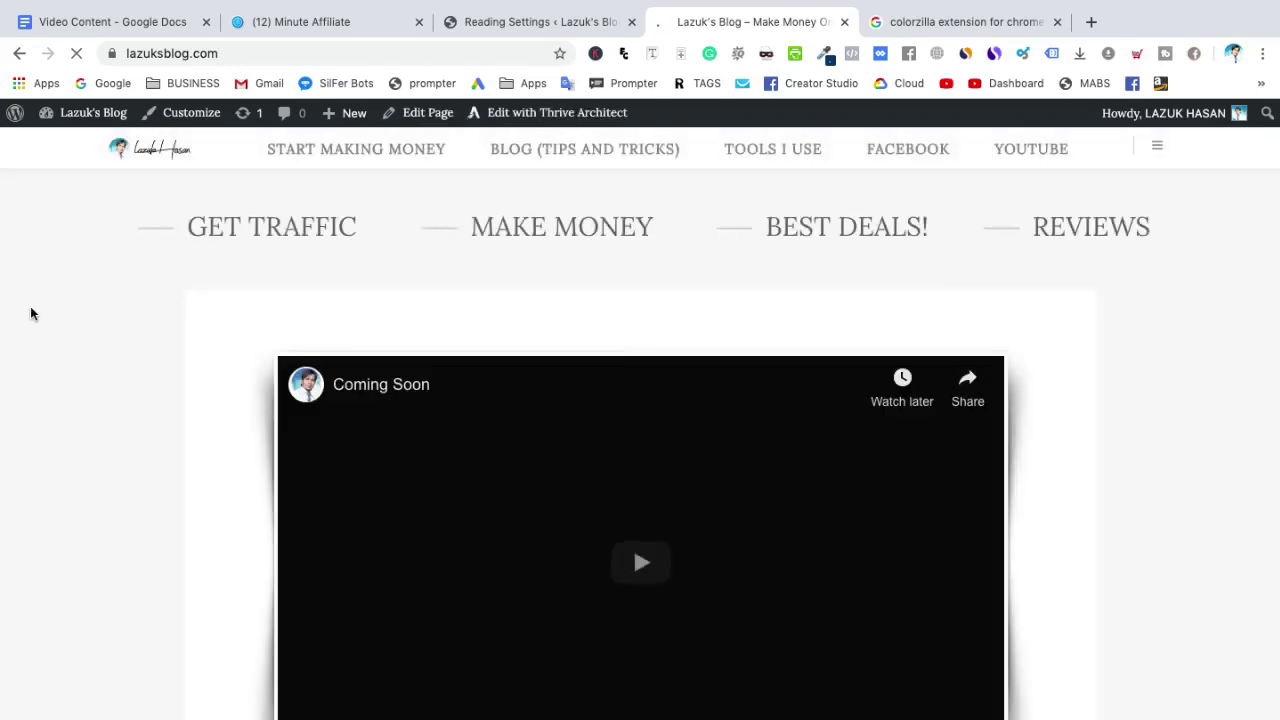
scroll(122, 407, "down", 7)
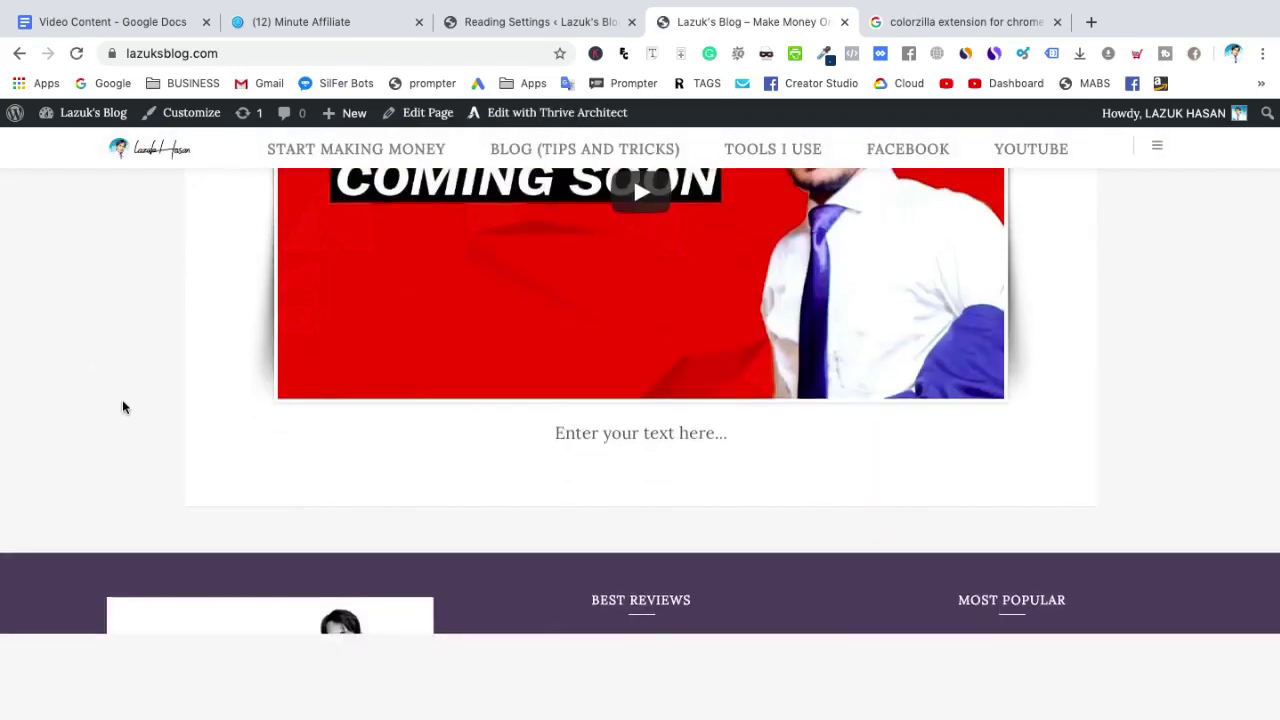
scroll(122, 407, "down", 4)
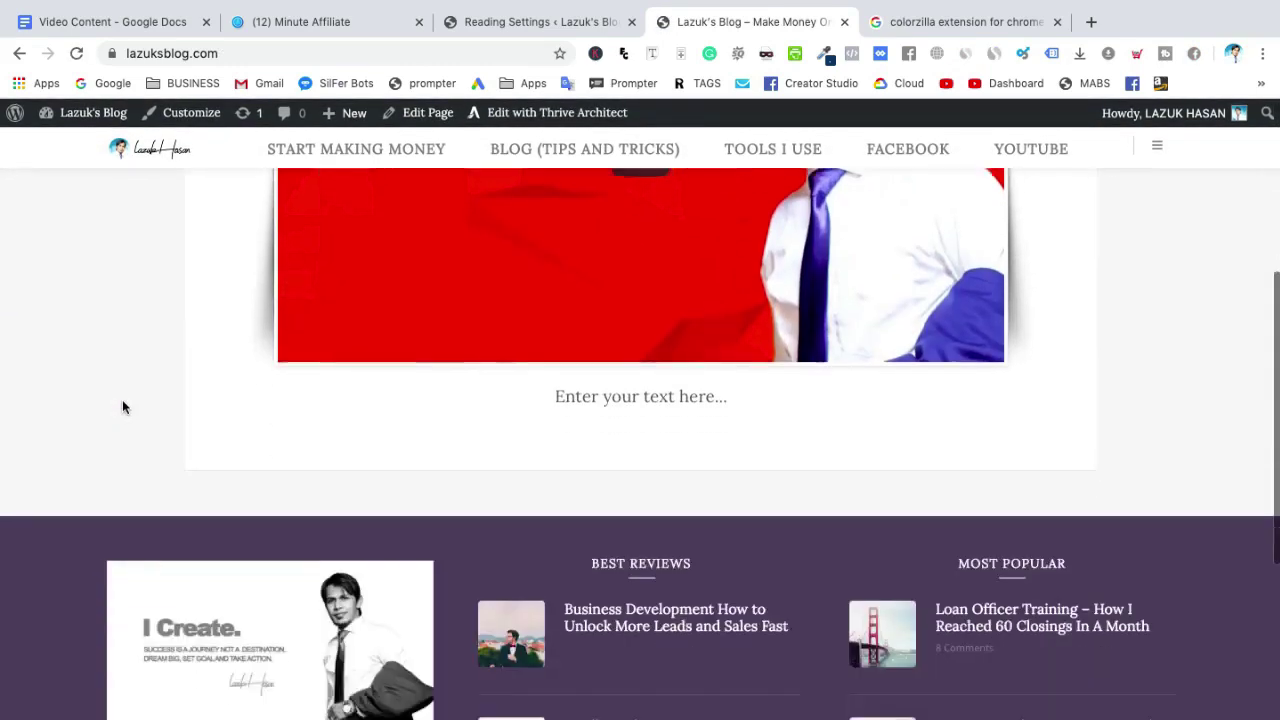
scroll(122, 407, "up", 4)
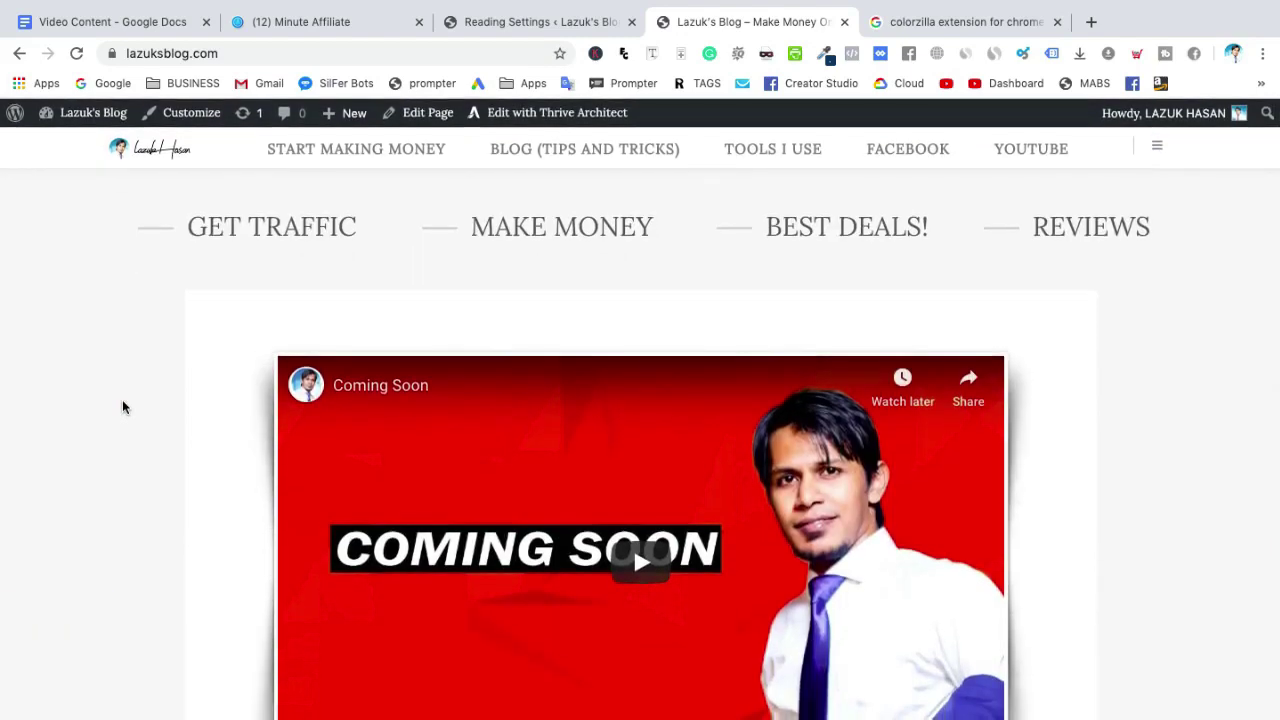
scroll(122, 407, "down", 5)
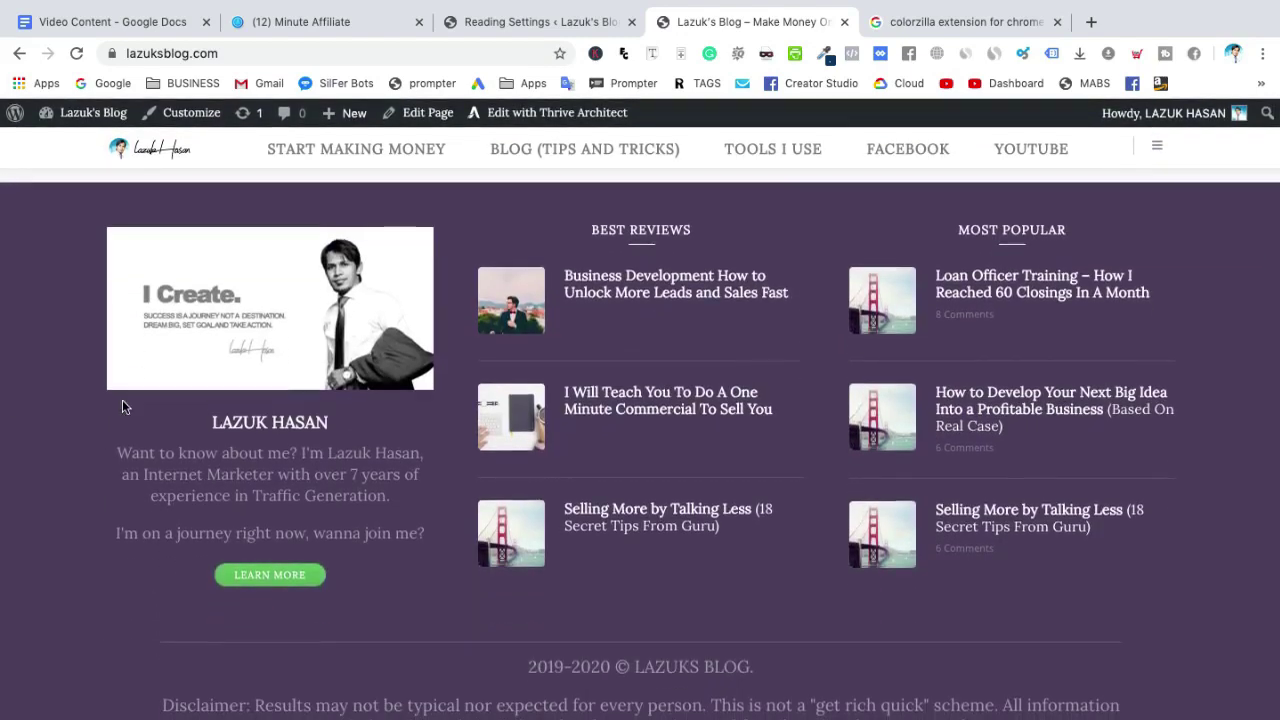
scroll(122, 407, "up", 5)
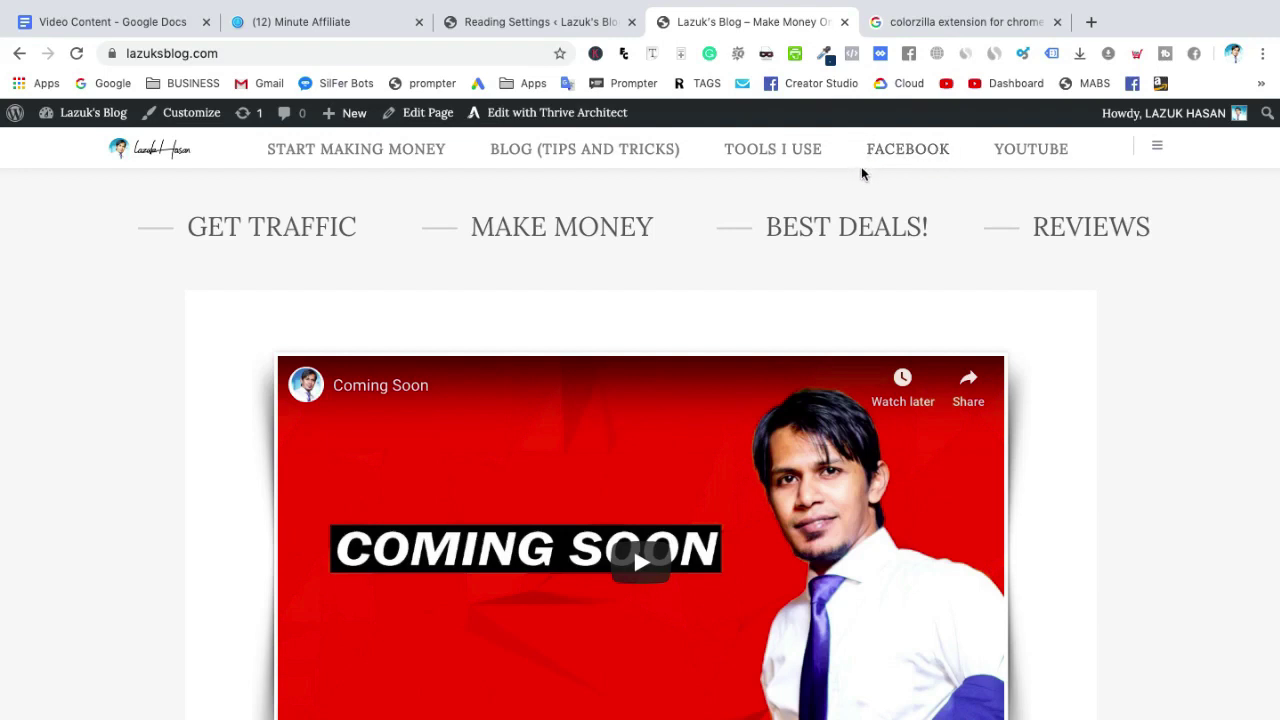
scroll(1172, 482, "down", 4)
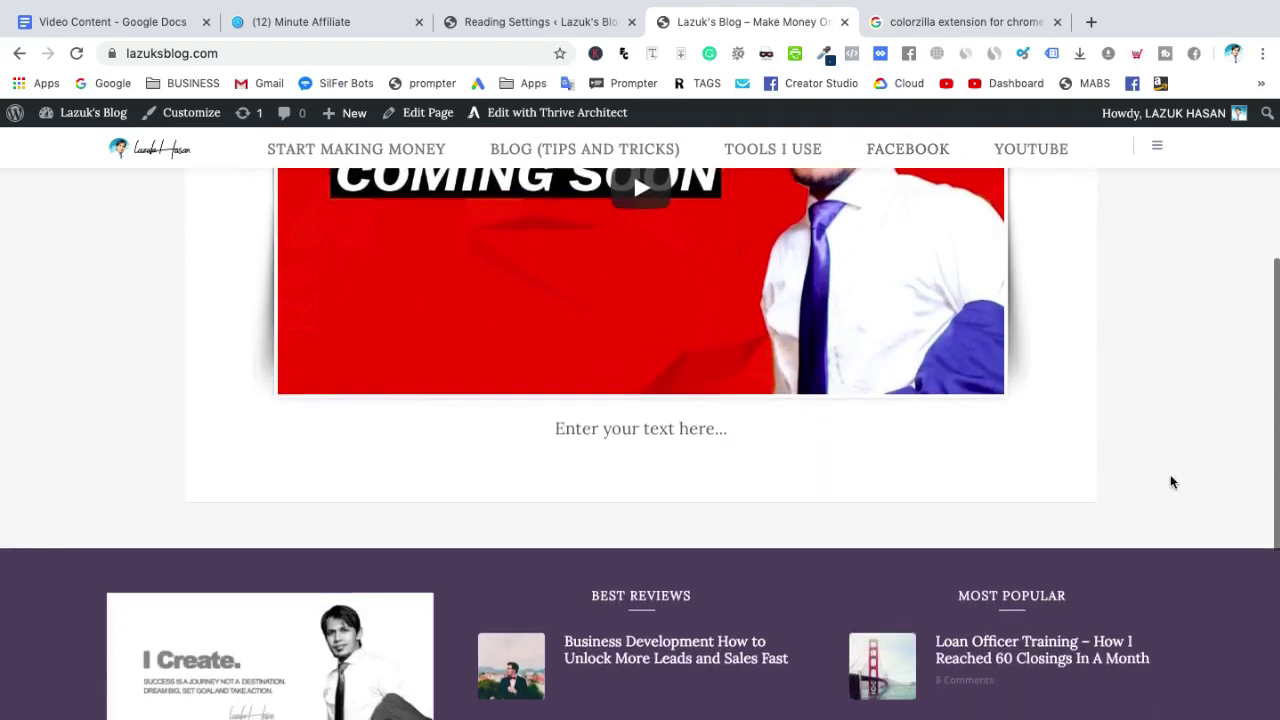
scroll(1172, 482, "up", 3)
scroll(1172, 482, "up", 1)
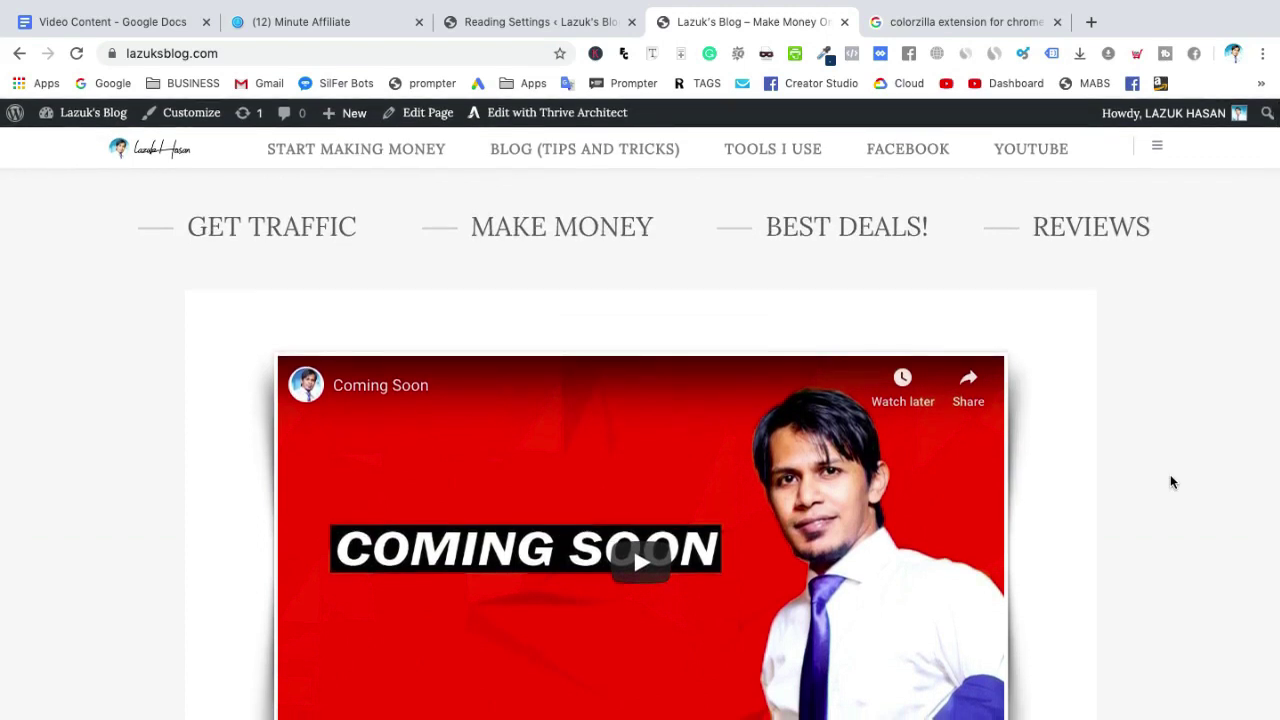
scroll(1172, 482, "down", 1)
scroll(1172, 482, "up", 1)
scroll(1172, 482, "down", 1)
scroll(1172, 482, "up", 1)
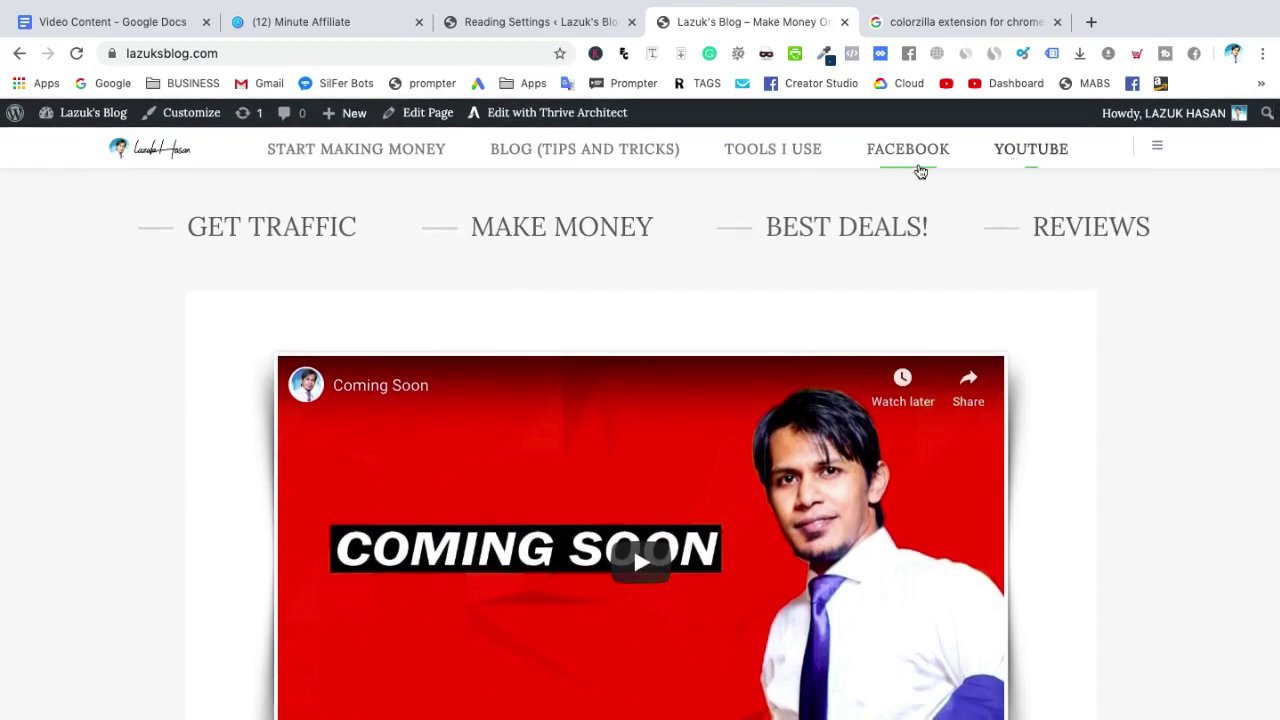
scroll(1140, 450, "down", 3)
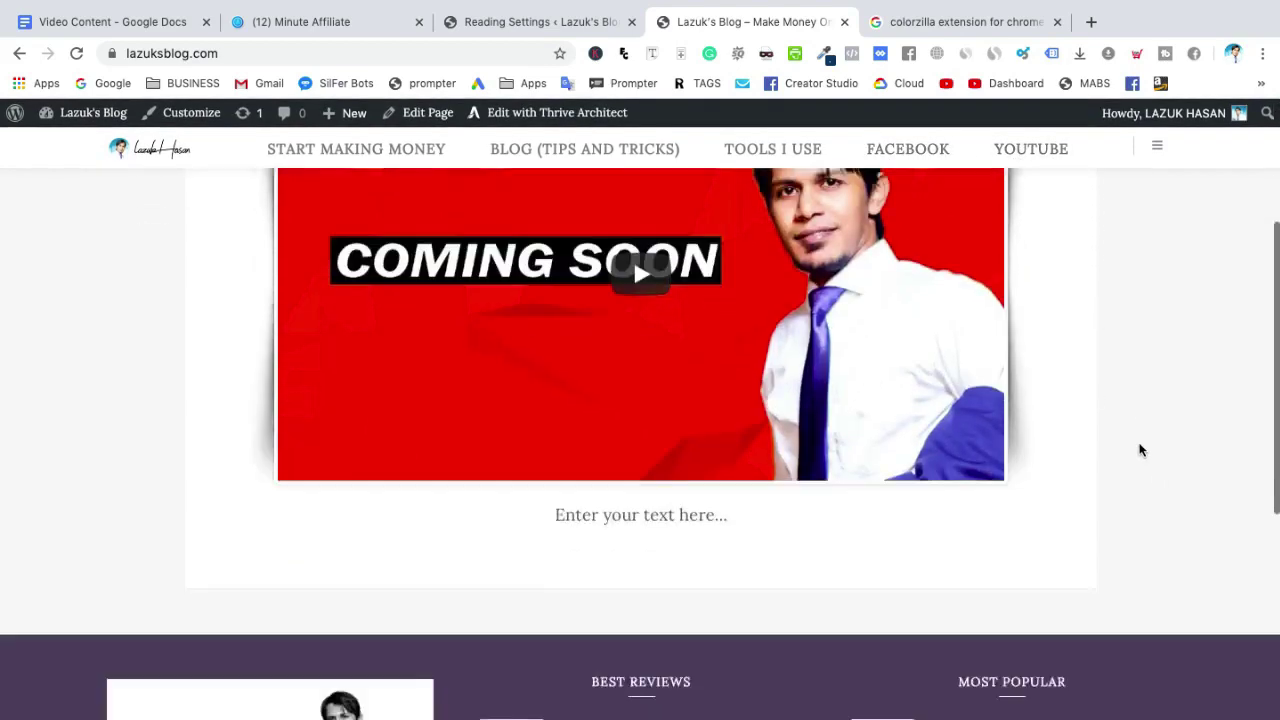
scroll(1140, 450, "up", 3)
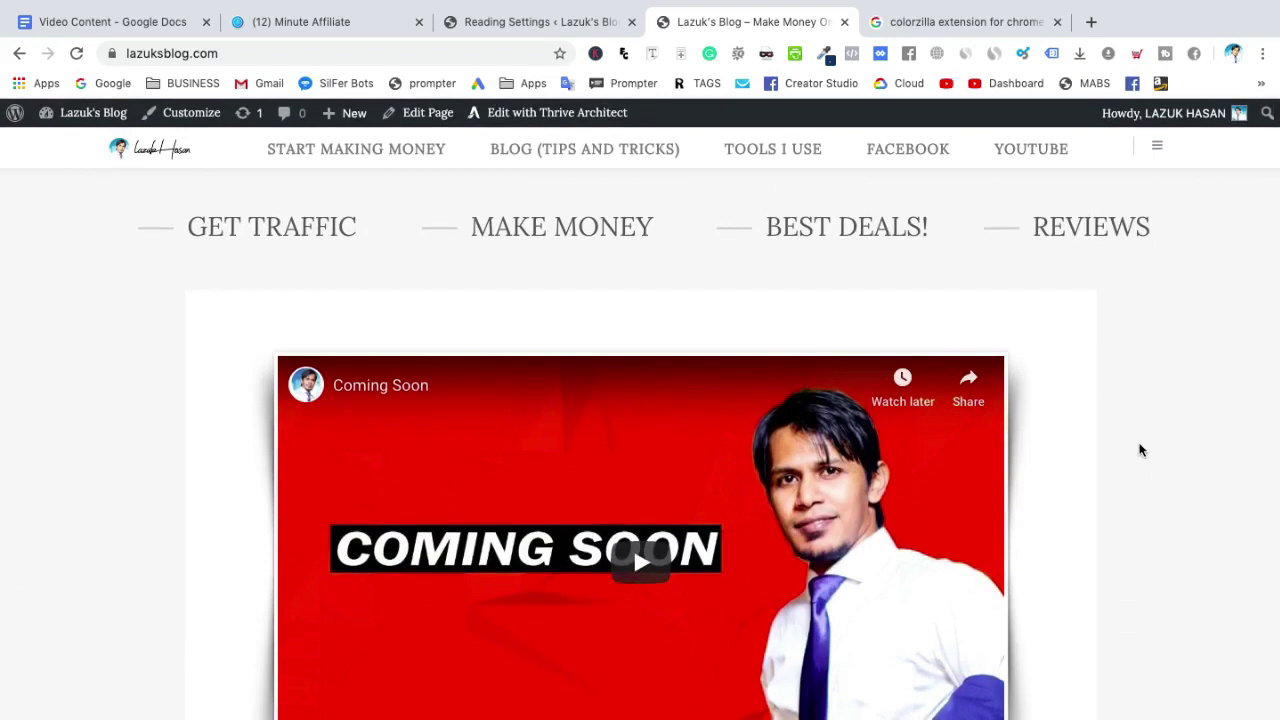
scroll(1138, 448, "down", 1)
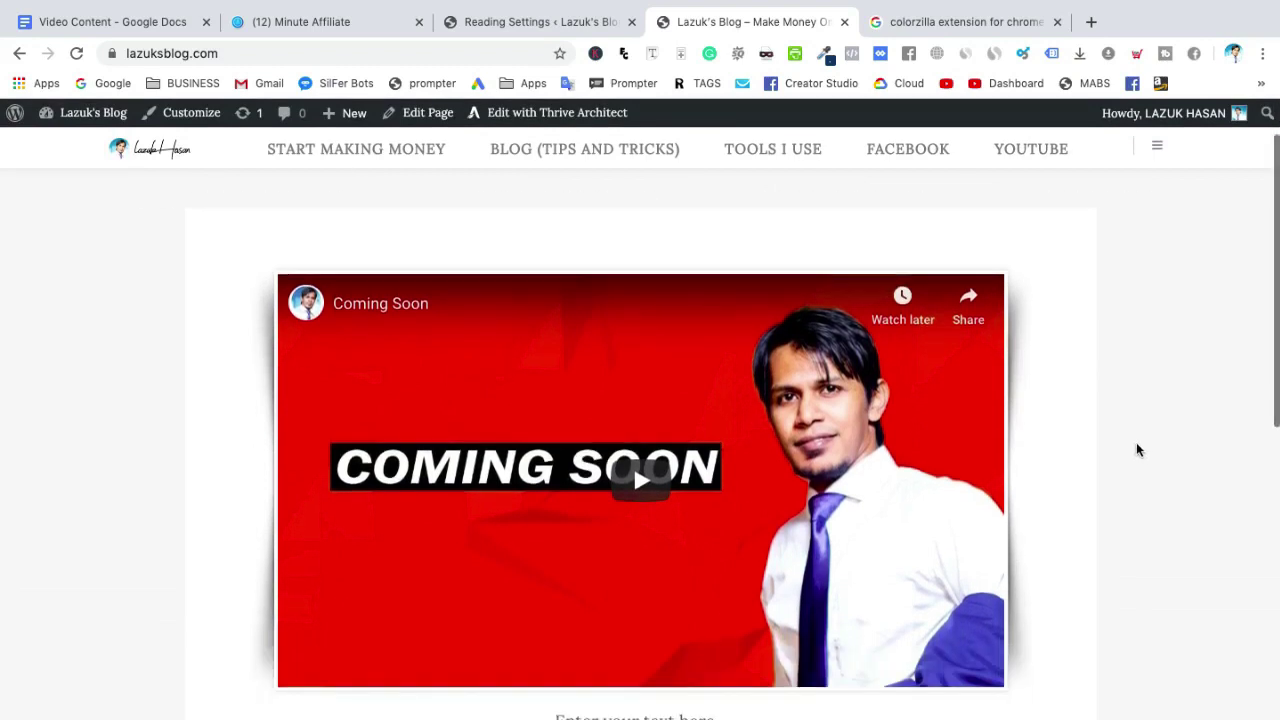
scroll(1147, 503, "up", 1)
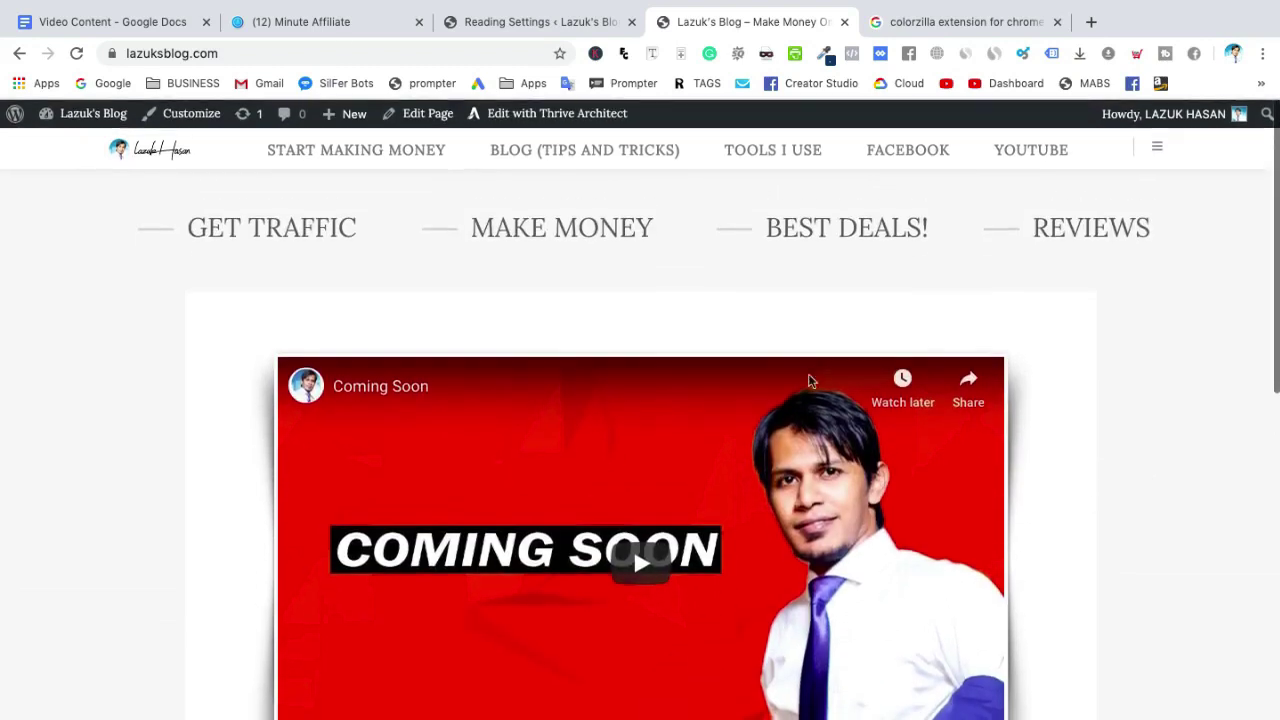
- Glance at the 12 Minute Affiliate page and the live site, return to the WordPress admin and open the list of installed plugins
left_click(323, 32)
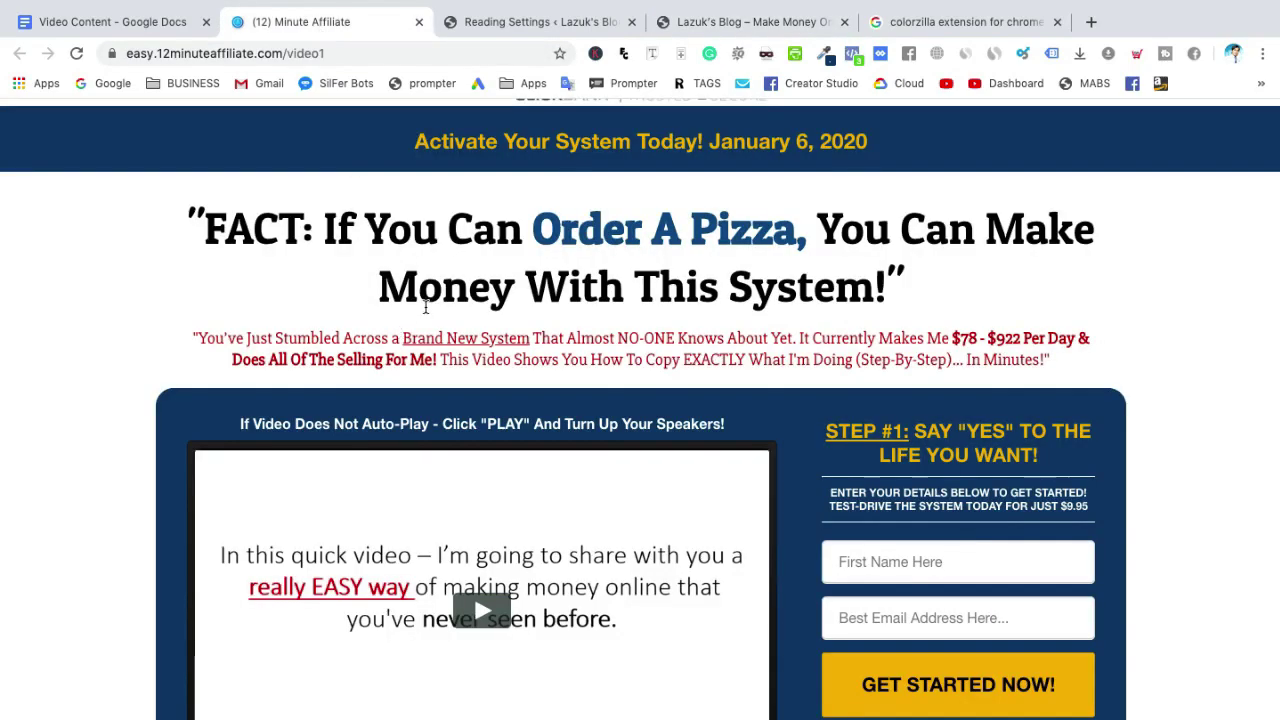
left_click(724, 32)
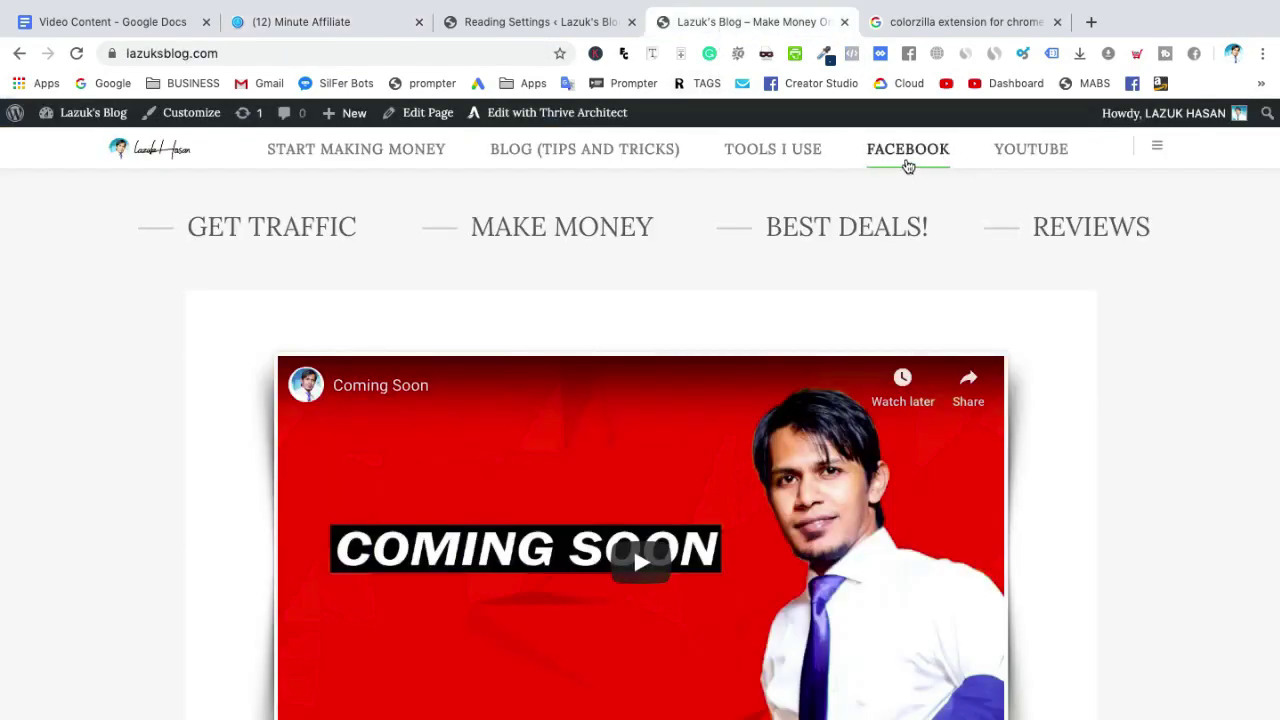
left_click(541, 32)
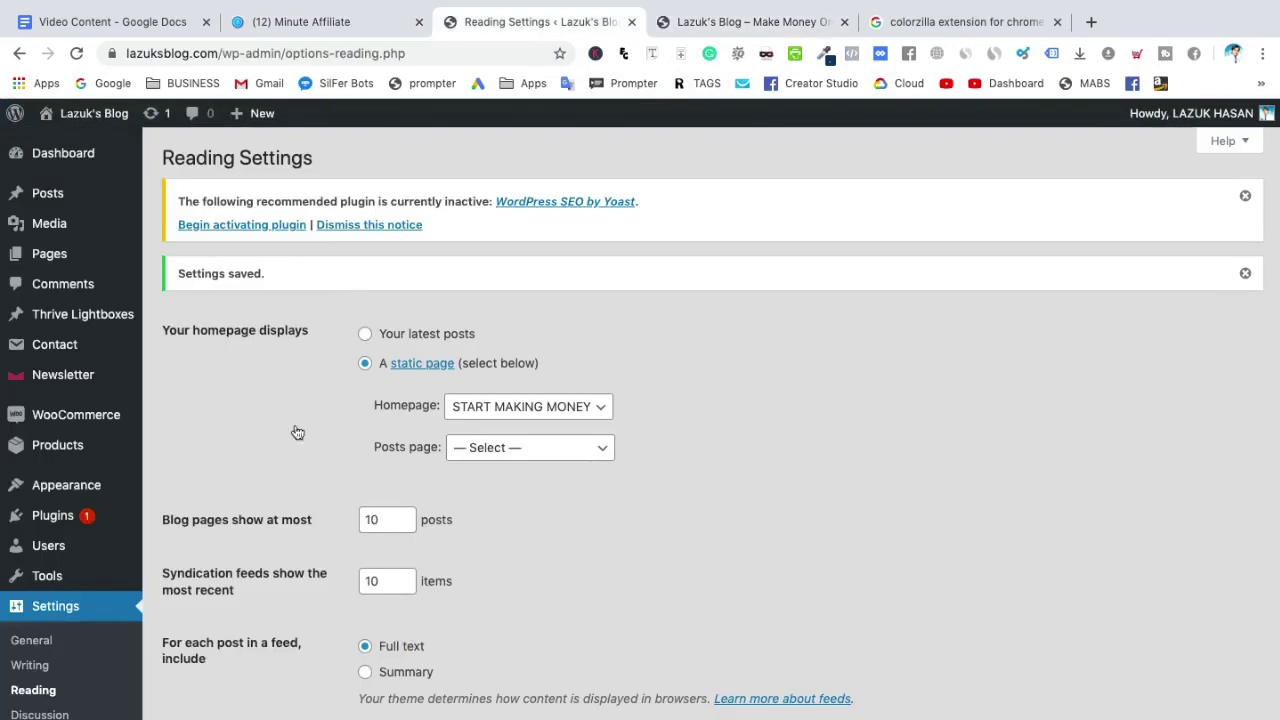
scroll(294, 460, "down", 2)
left_click(62, 440)
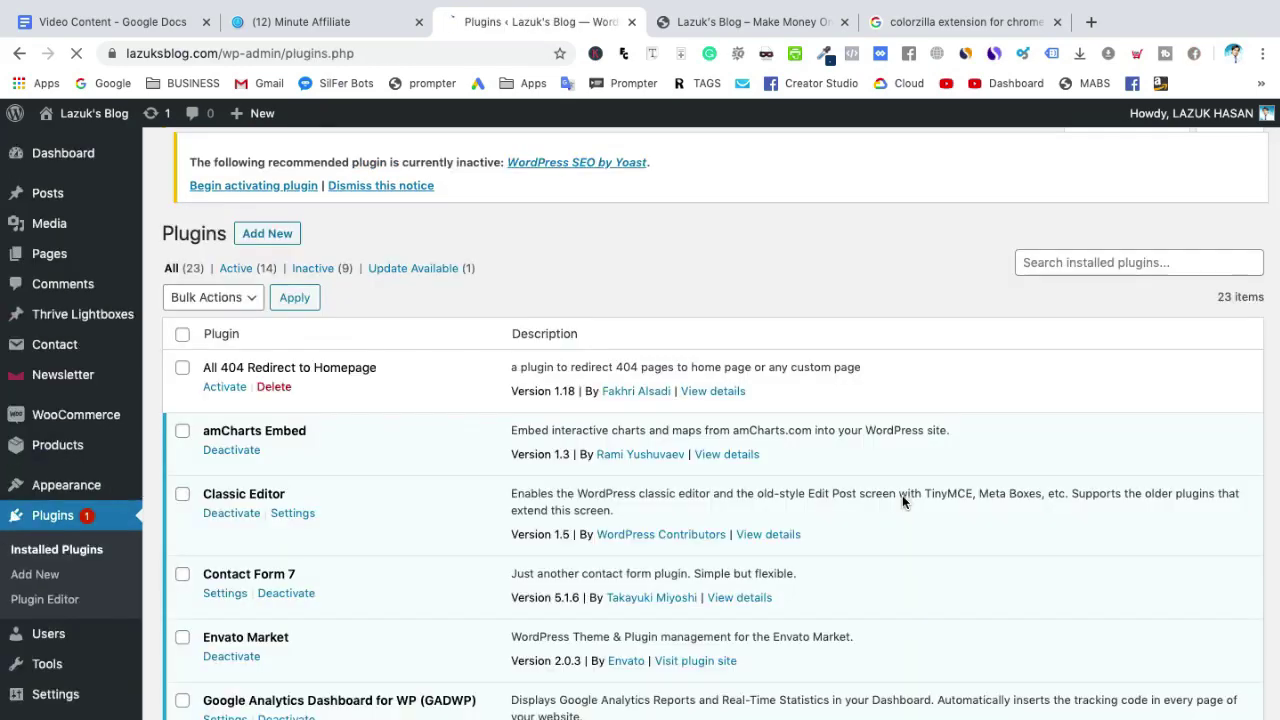
- Find the Ultimate Nofollow plugin among the installed plugins and activate it
scroll(487, 535, "down", 2)
scroll(487, 535, "down", 5)
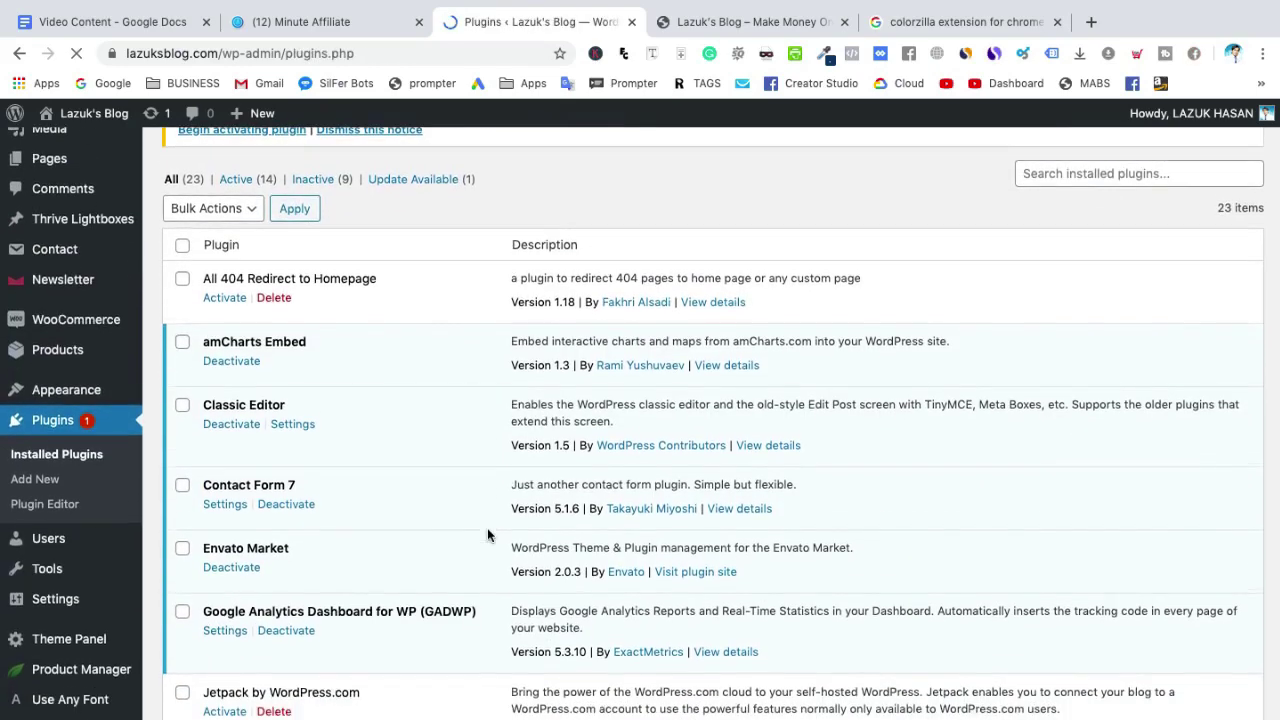
scroll(487, 535, "down", 5)
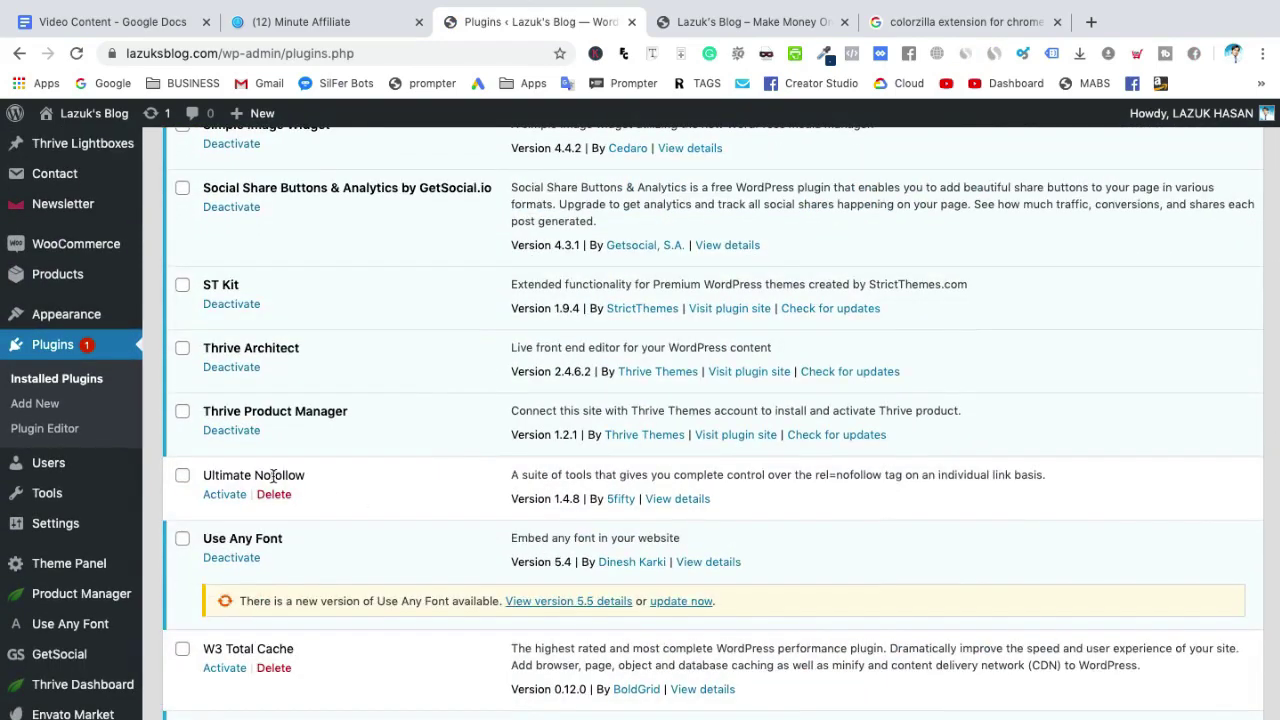
scroll(395, 497, "down", 3)
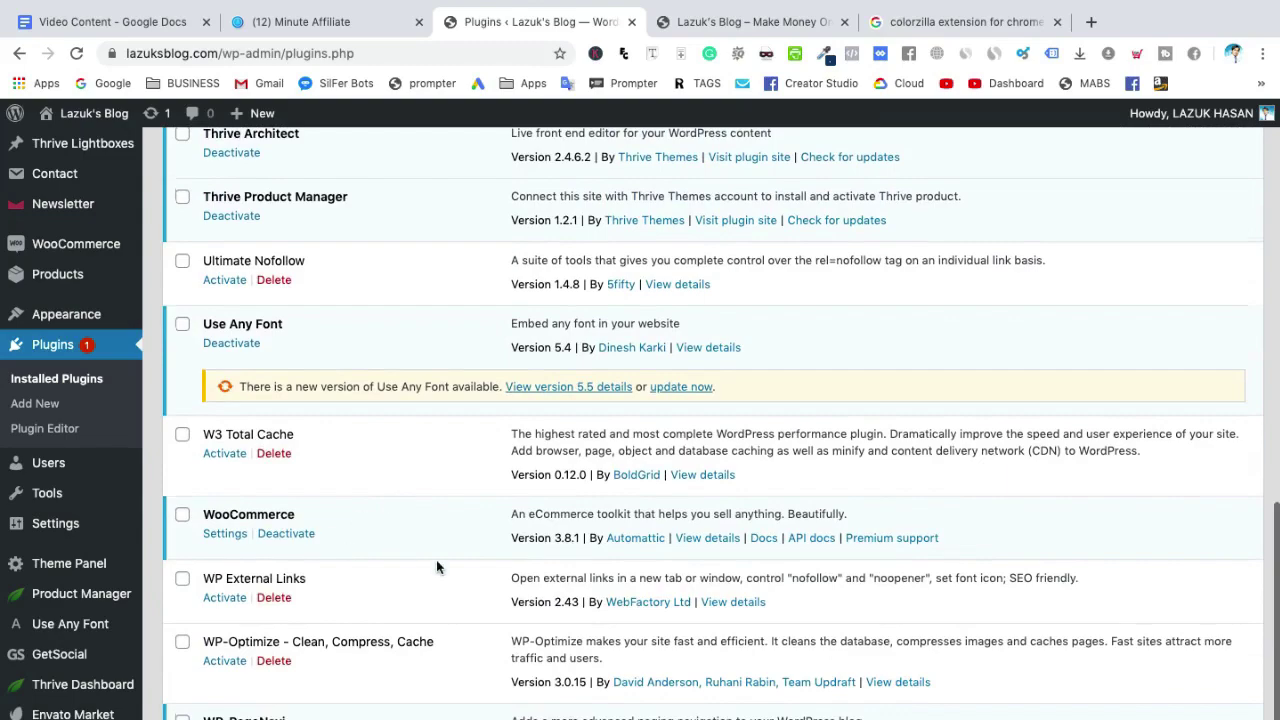
scroll(437, 567, "down", 2)
scroll(437, 563, "up", 9)
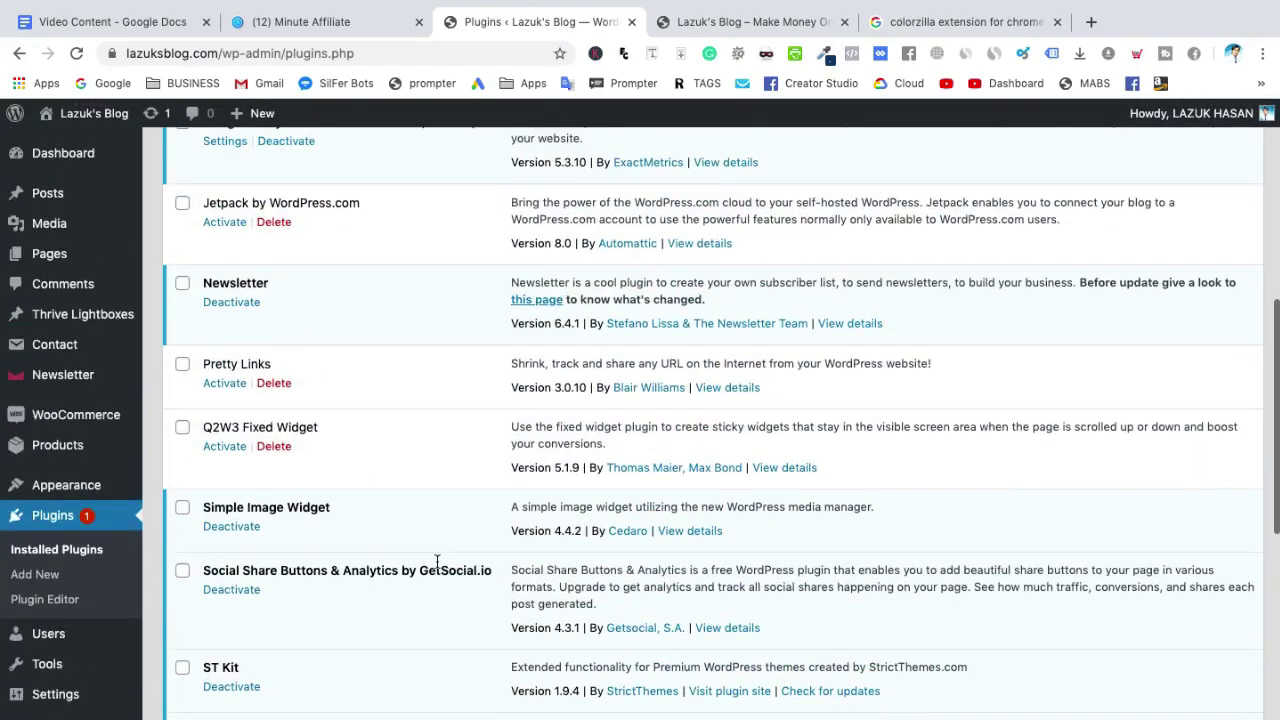
scroll(437, 563, "up", 2)
scroll(437, 563, "down", 3)
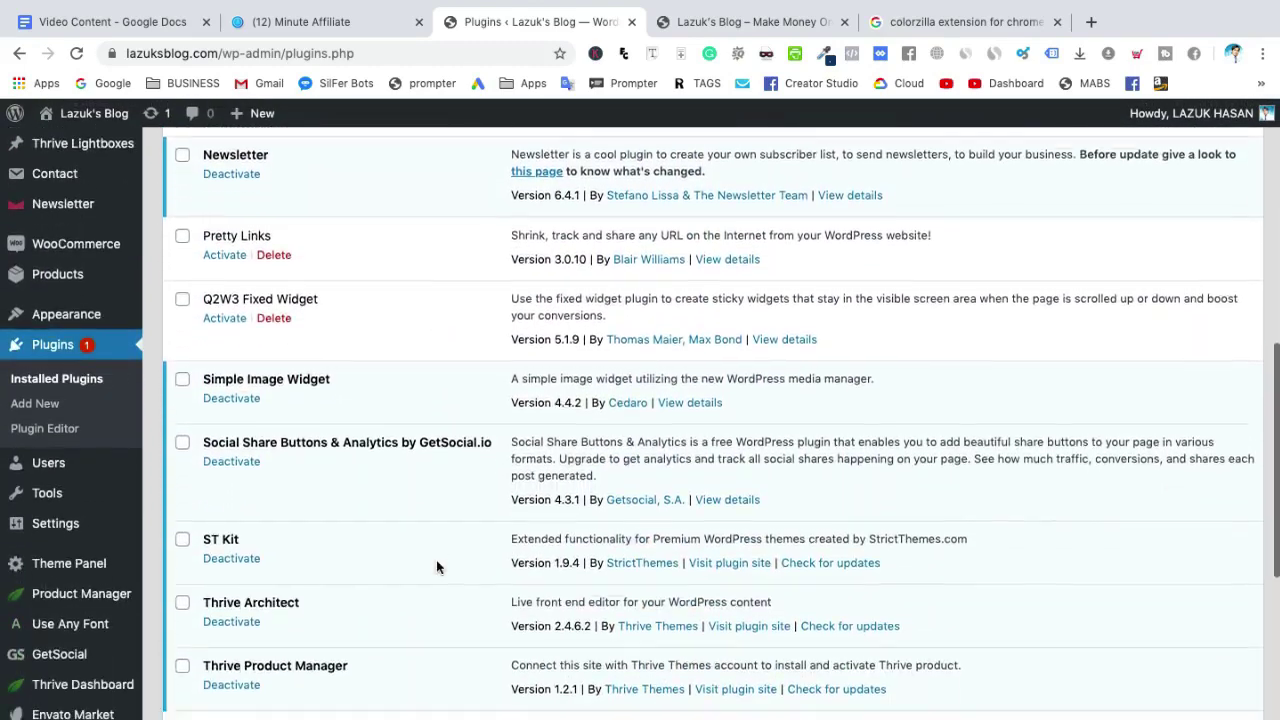
scroll(437, 565, "down", 2)
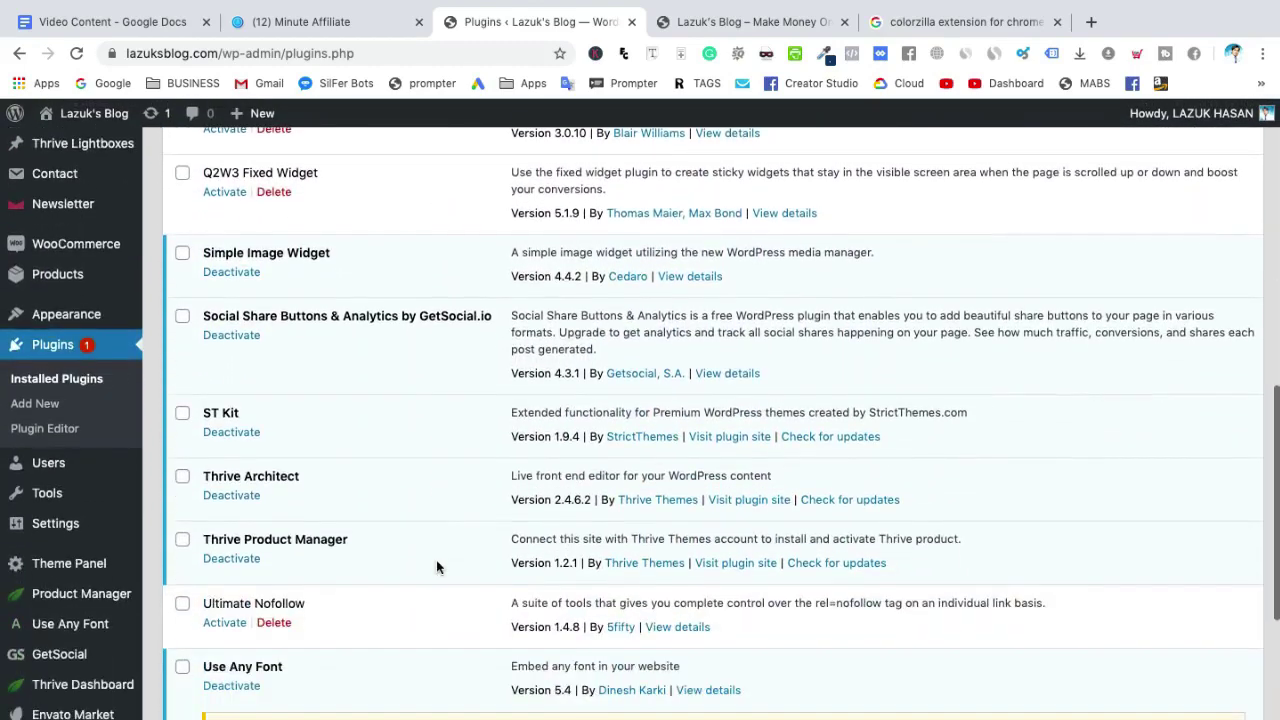
left_click(220, 627)
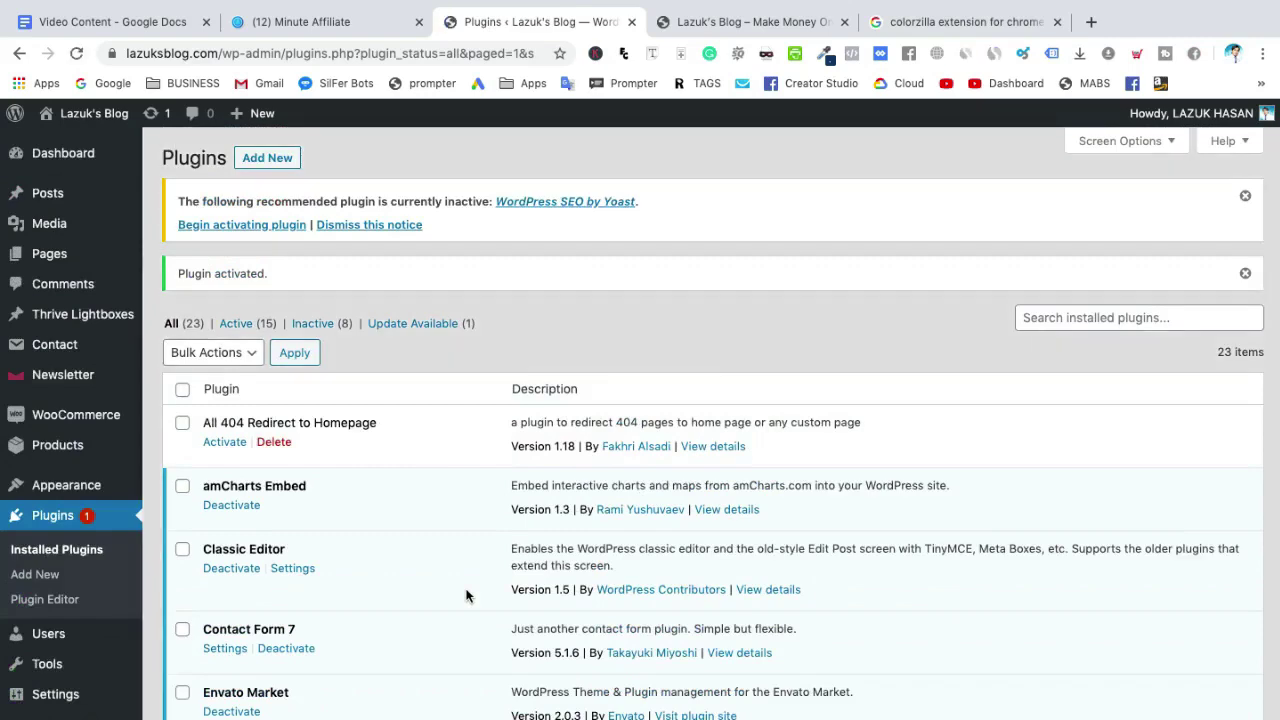
- Open the Nofollow settings and save them with nofollow enabled for all comment links and disabled for blogroll links
scroll(465, 596, "down", 5)
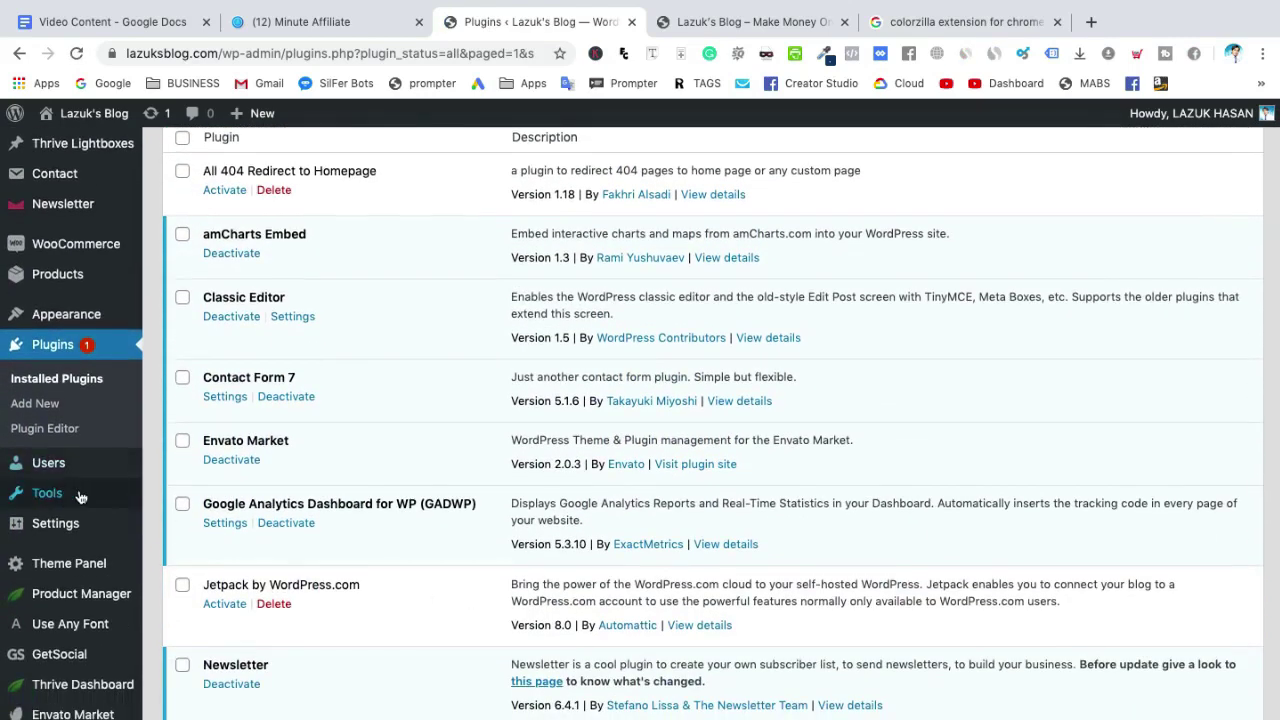
mouse_move(69, 496)
mouse_move(74, 526)
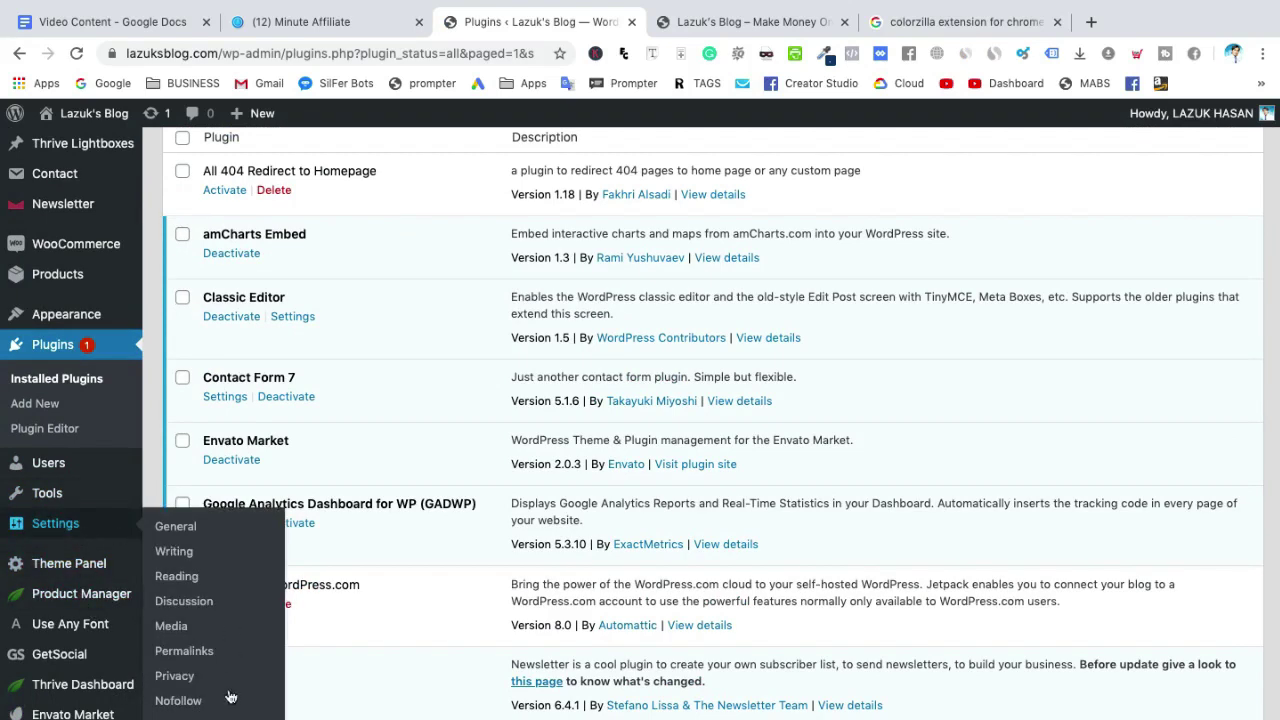
left_click(178, 701)
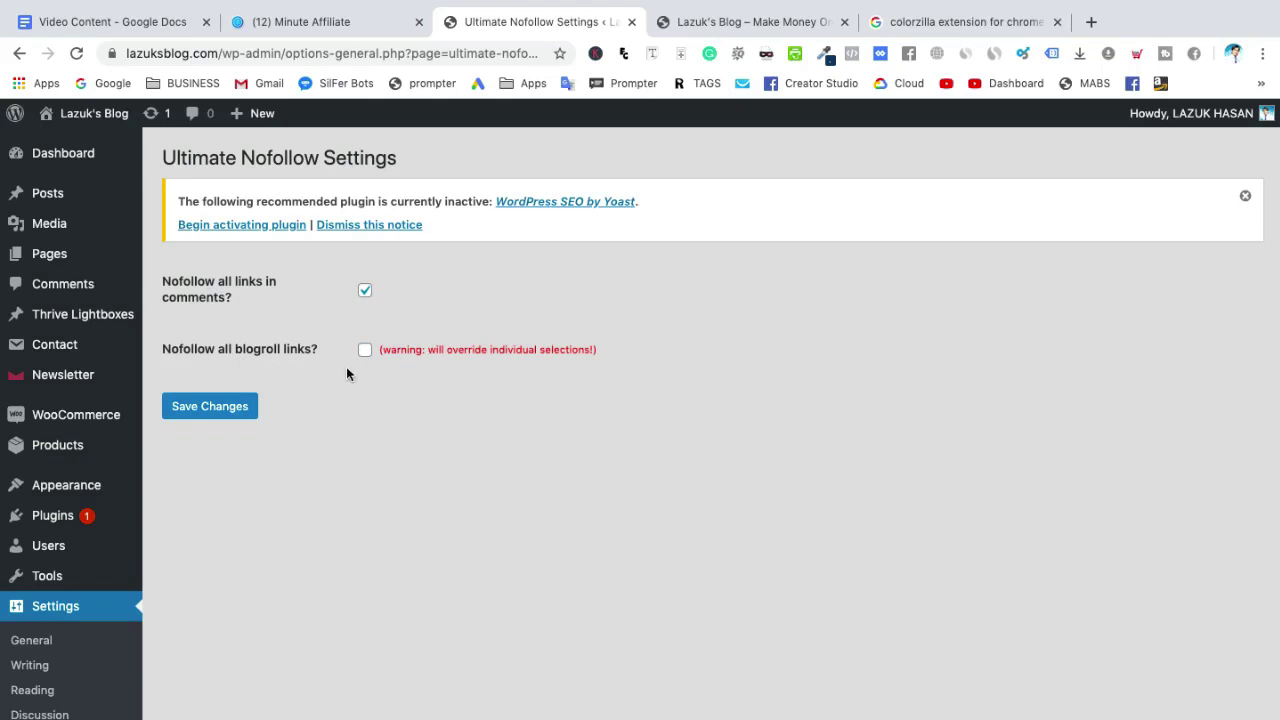
left_click(234, 406)
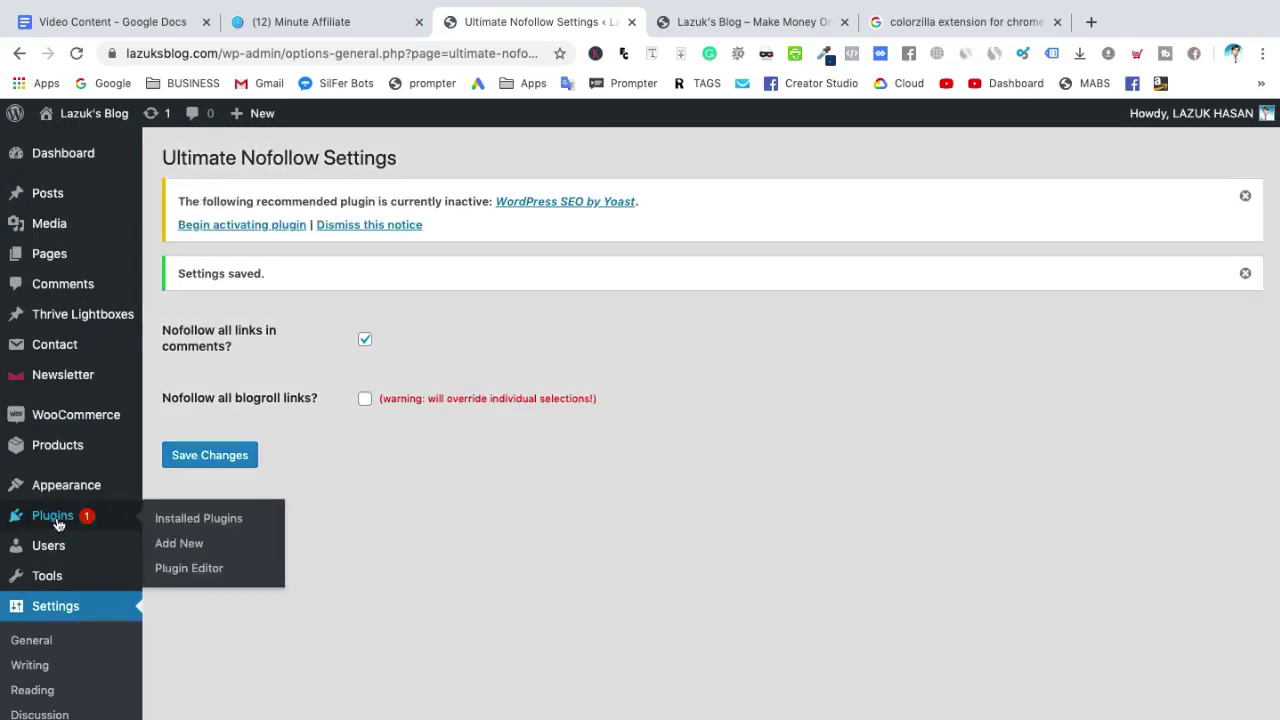
- Search the installed plugins for "nofollow" and activate WP External Links
left_click(197, 520)
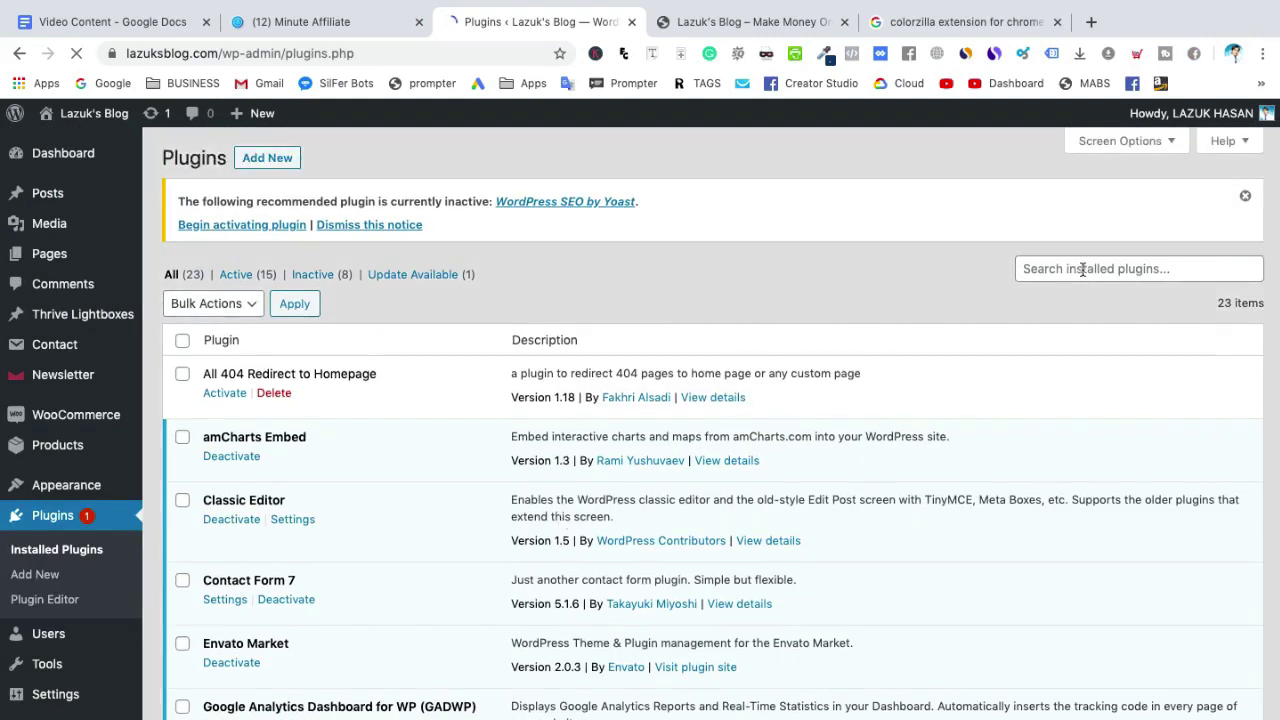
left_click(1082, 270)
type("nofollow")
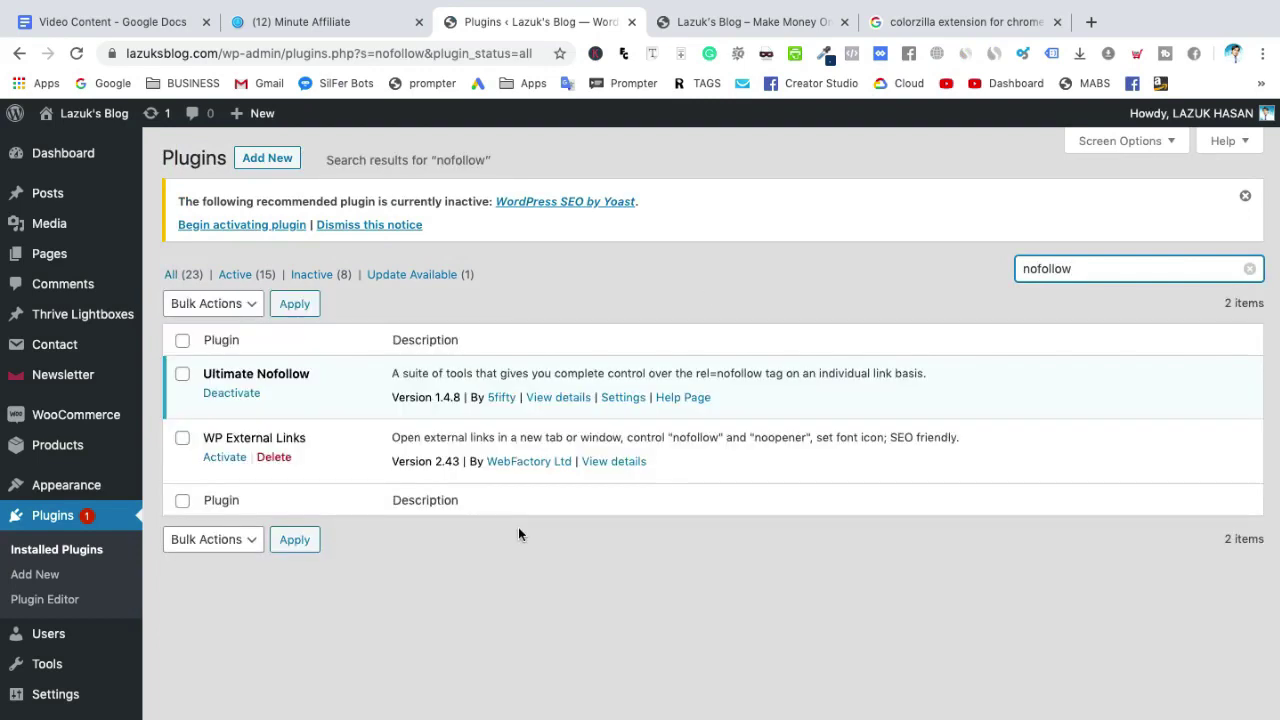
scroll(518, 534, "down", 1)
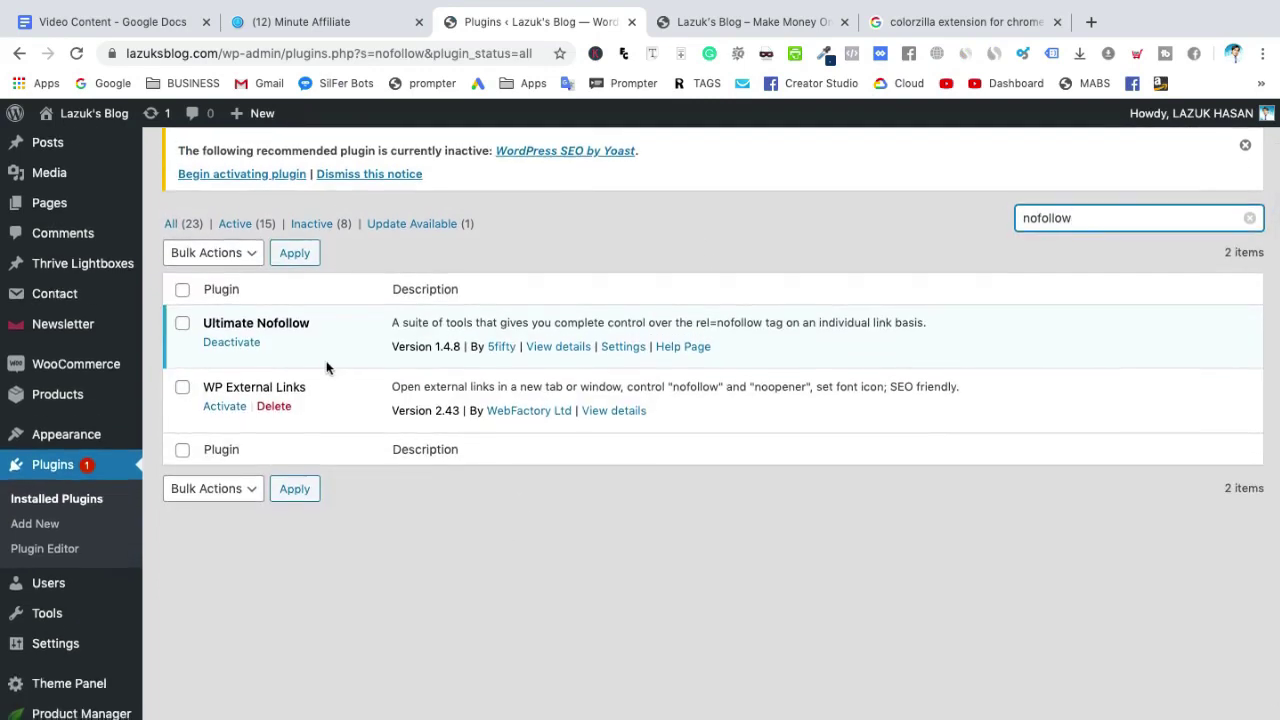
left_click(224, 408)
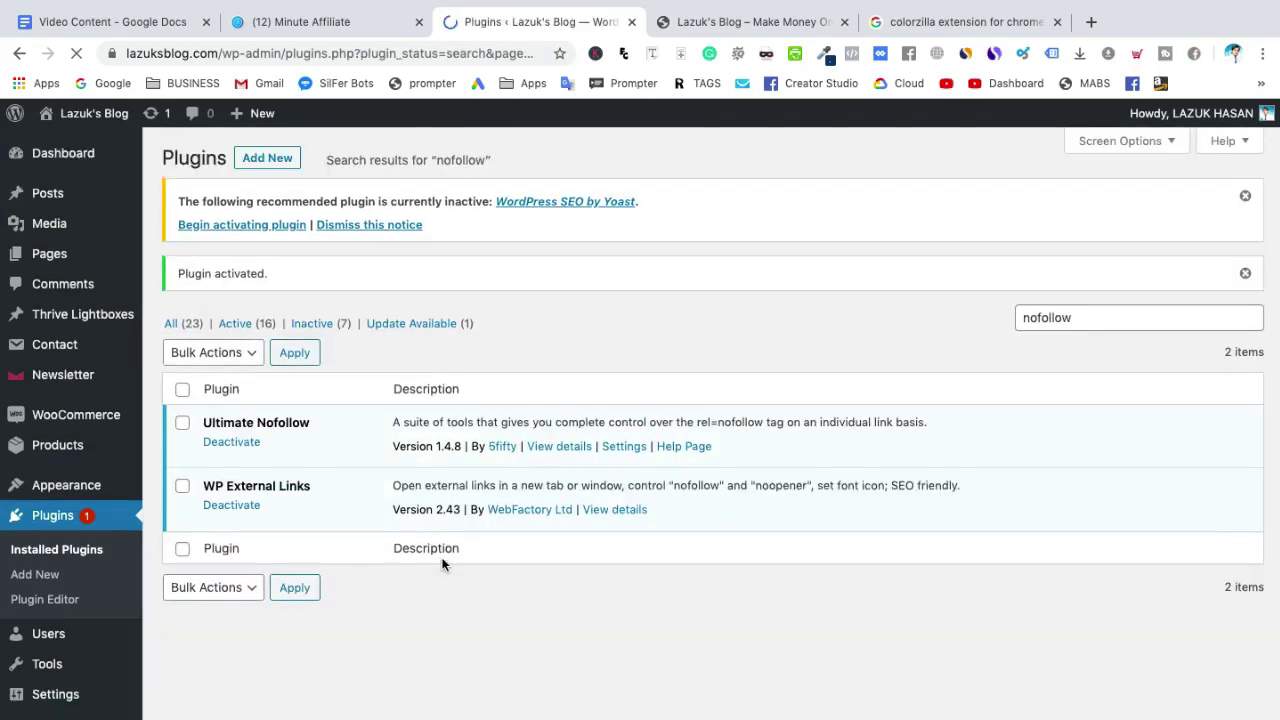
- In the WP External Links settings, set external links to open "each in a separate new window or tab" and save the changes
scroll(442, 565, "down", 4)
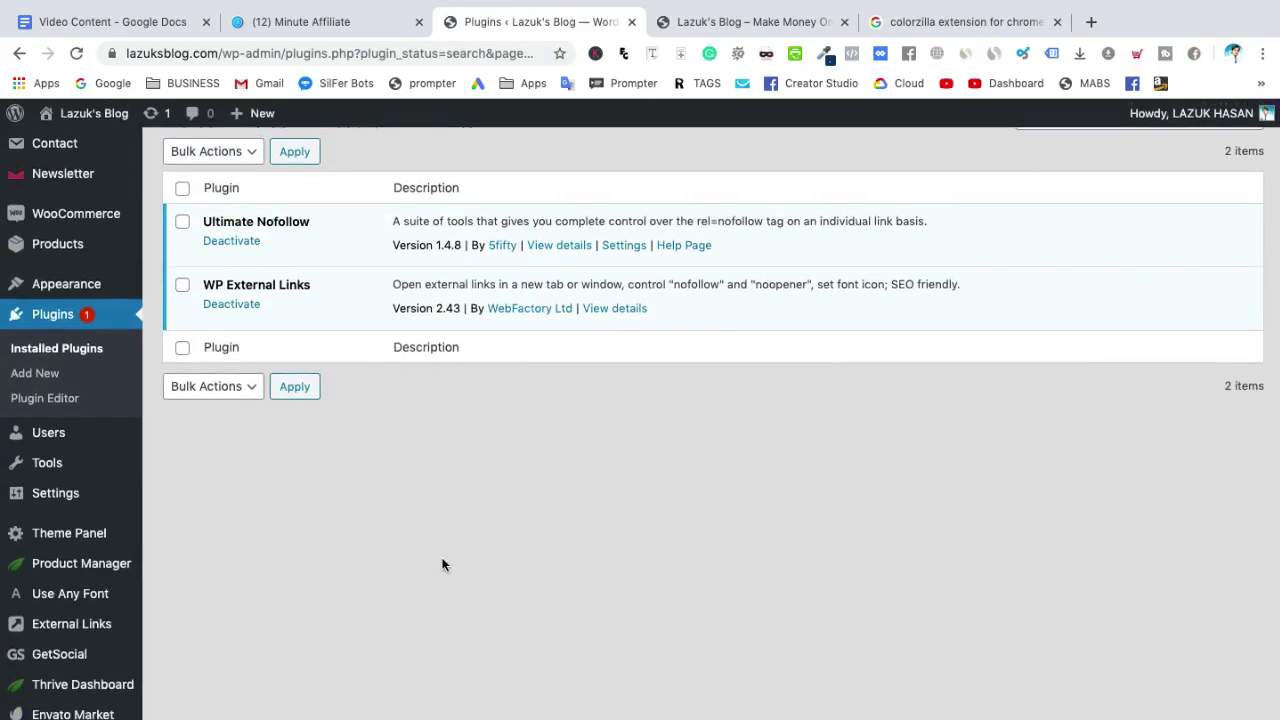
left_click(77, 634)
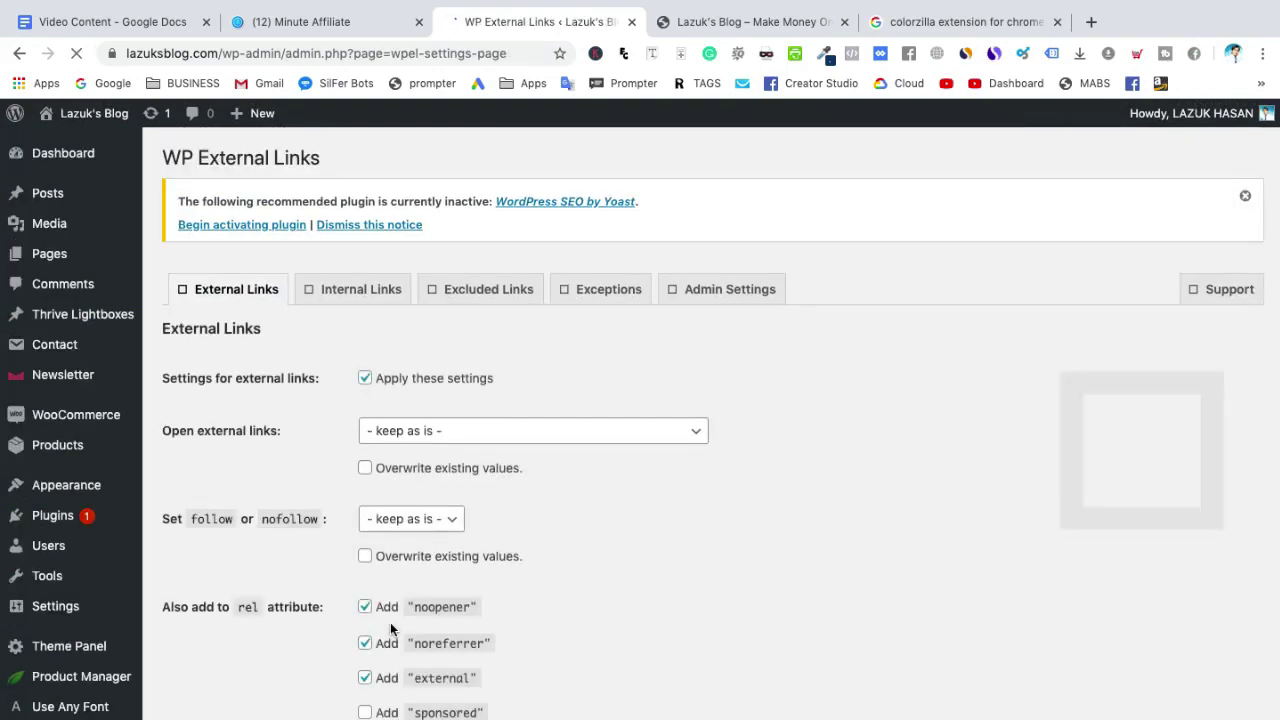
scroll(628, 591, "down", 2)
scroll(628, 591, "down", 5)
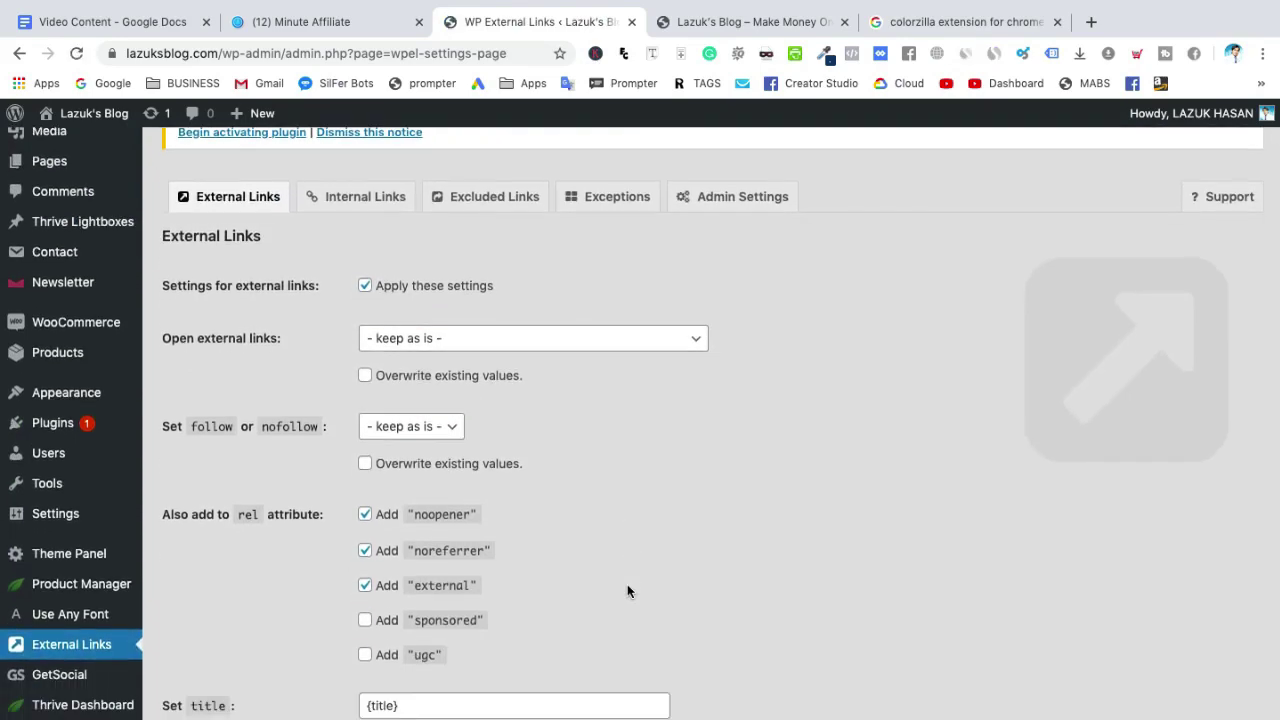
scroll(627, 584, "up", 5)
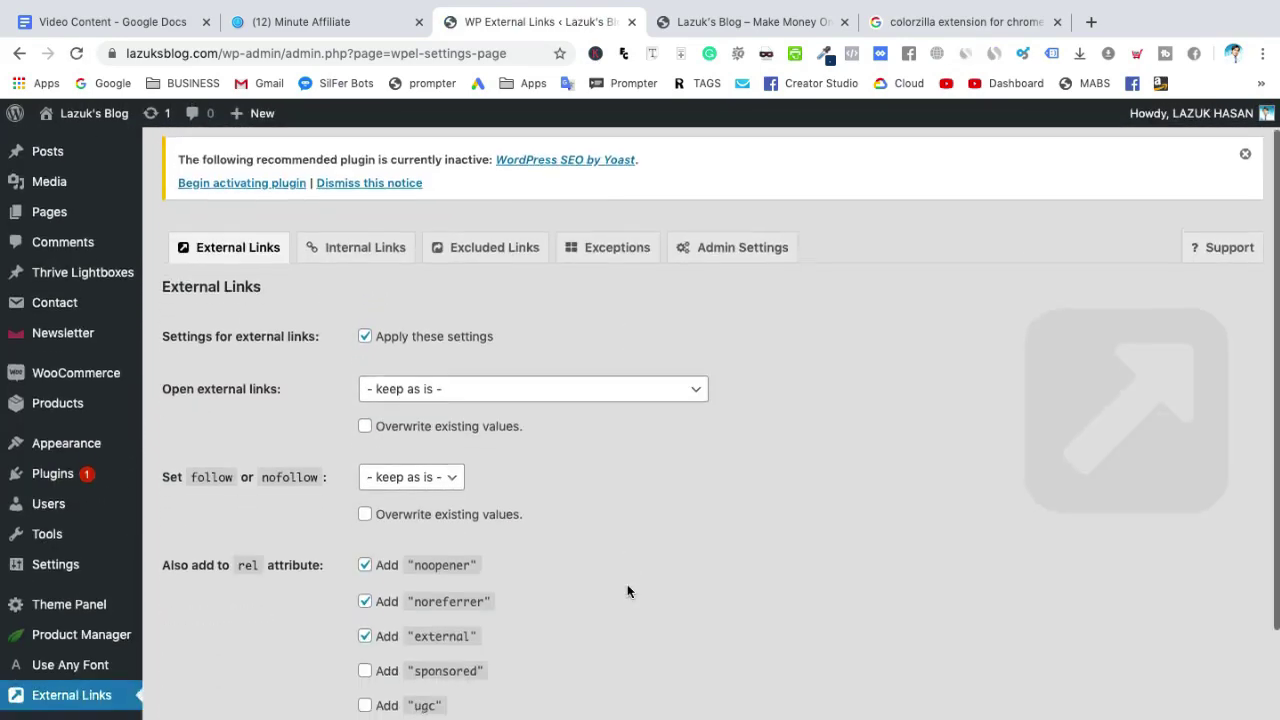
scroll(627, 584, "down", 1)
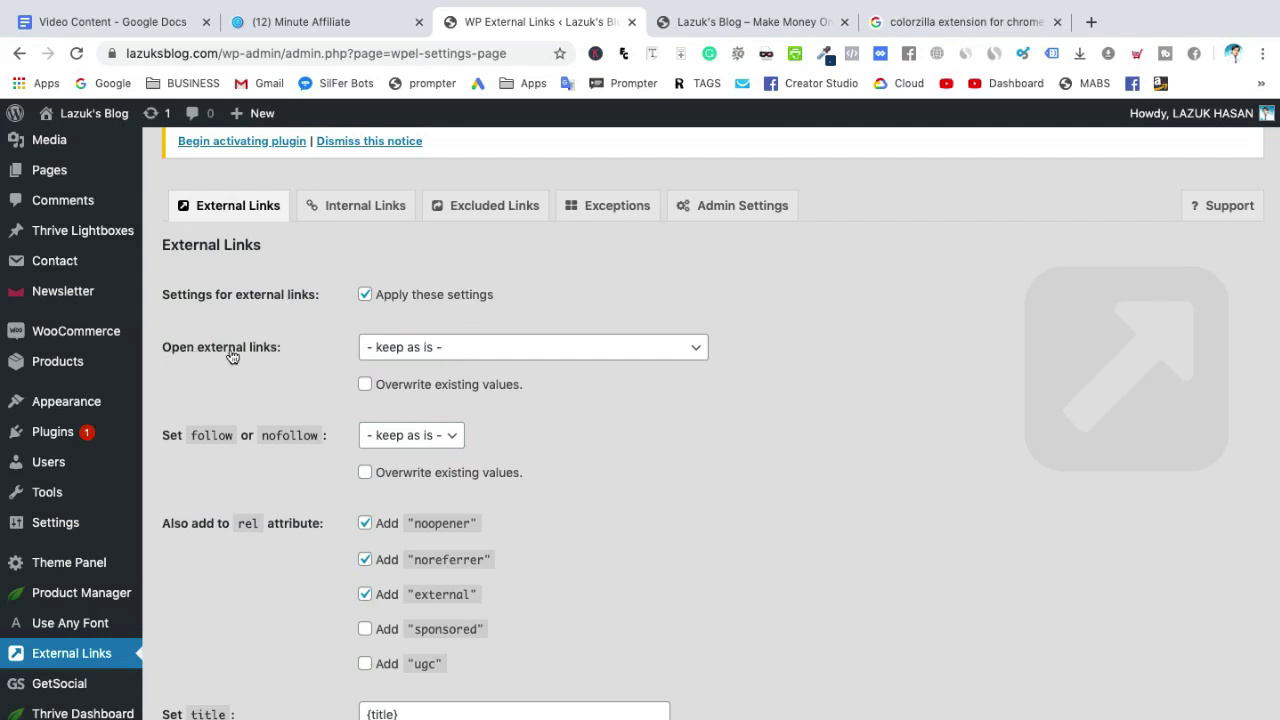
left_click(418, 352)
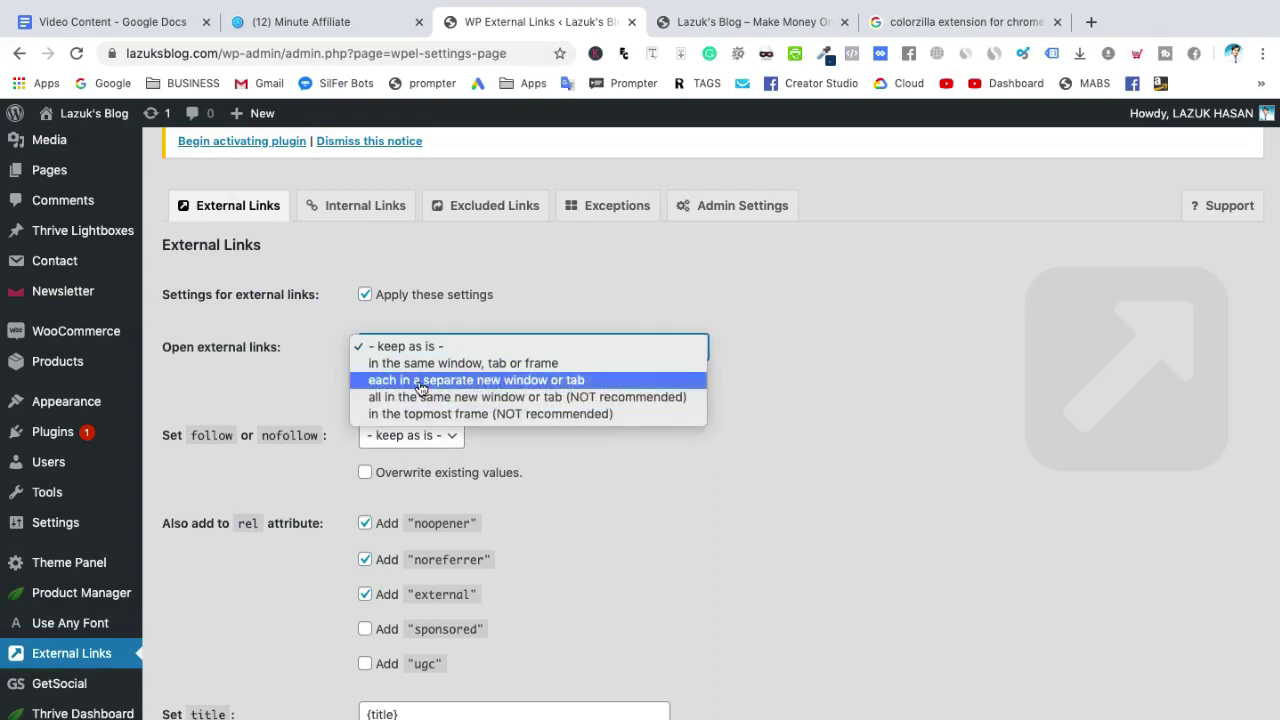
left_click(420, 388)
scroll(305, 408, "down", 3)
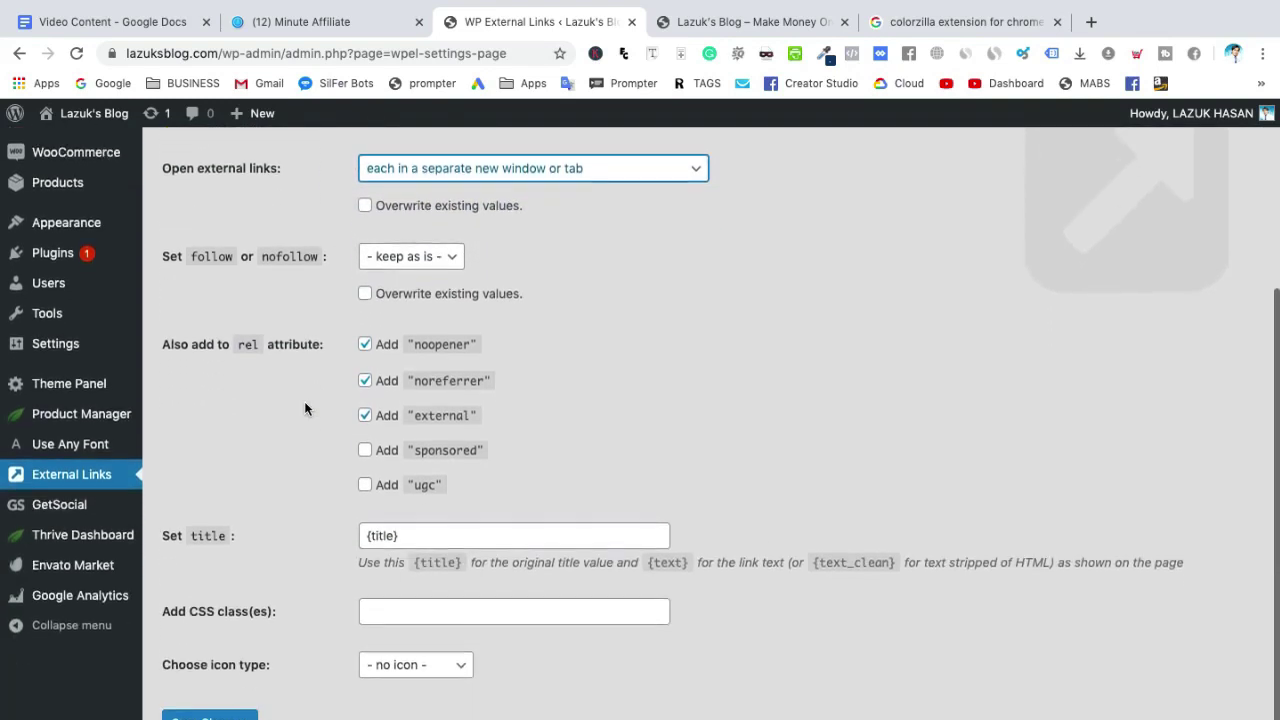
left_click(221, 710)
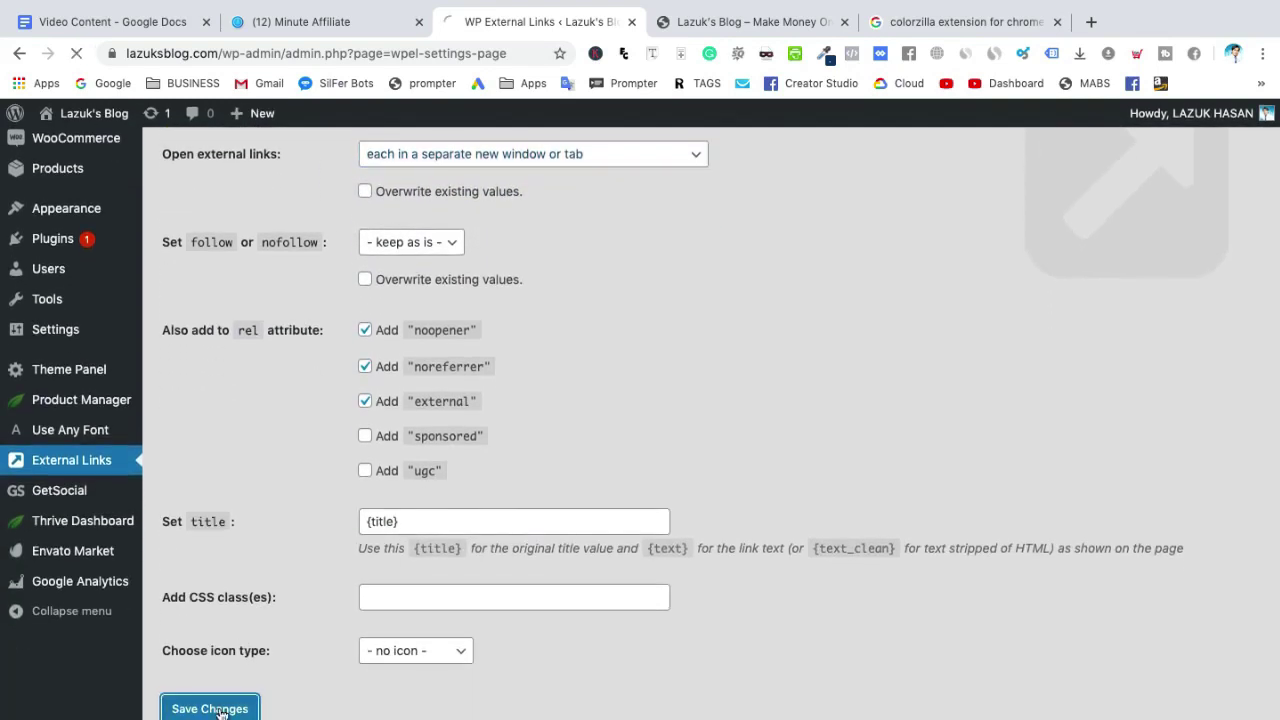
- Reload the site's homepage, test whether the Facebook link opens in a new tab, and return to the homepage
left_click(712, 22)
left_click(165, 160)
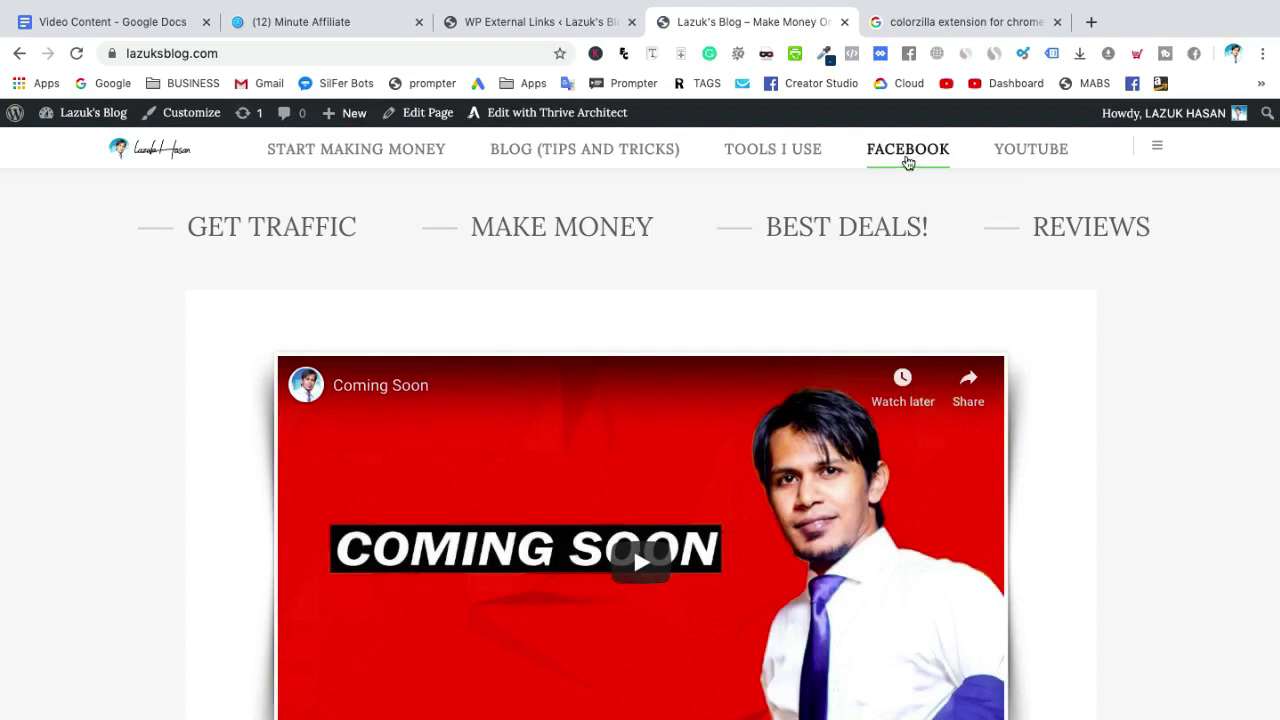
left_click(908, 162)
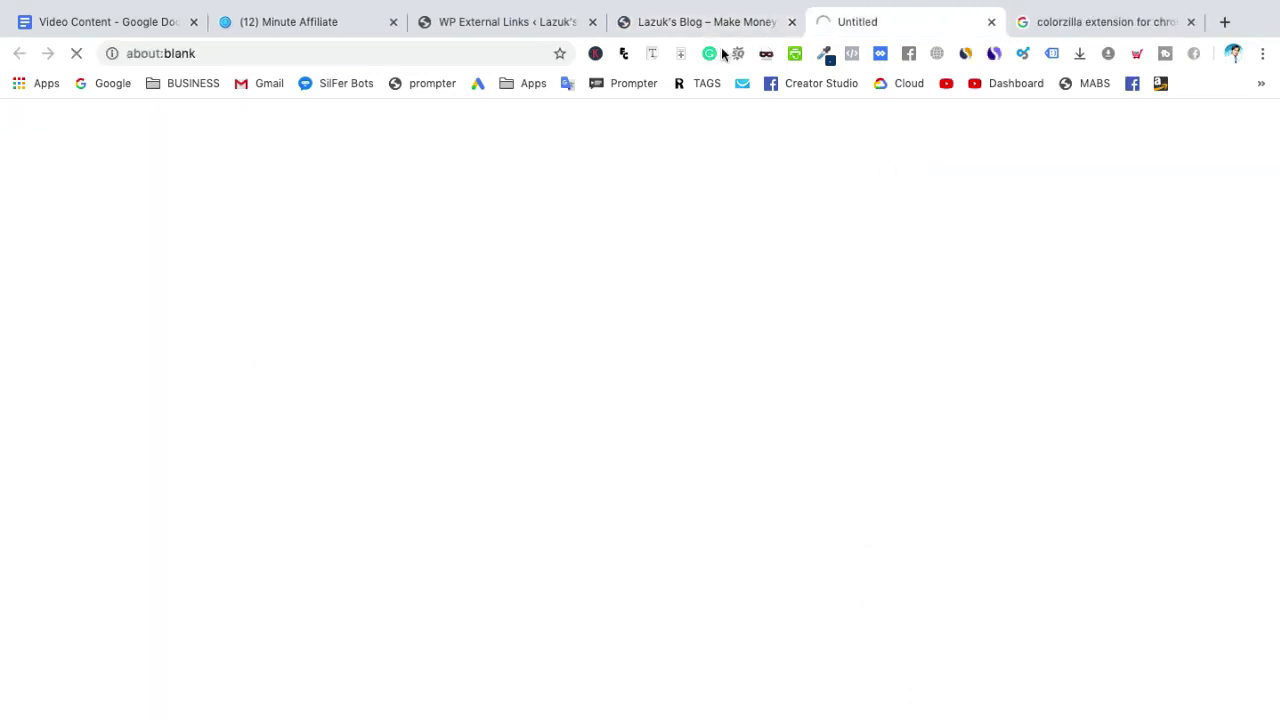
left_click(701, 24)
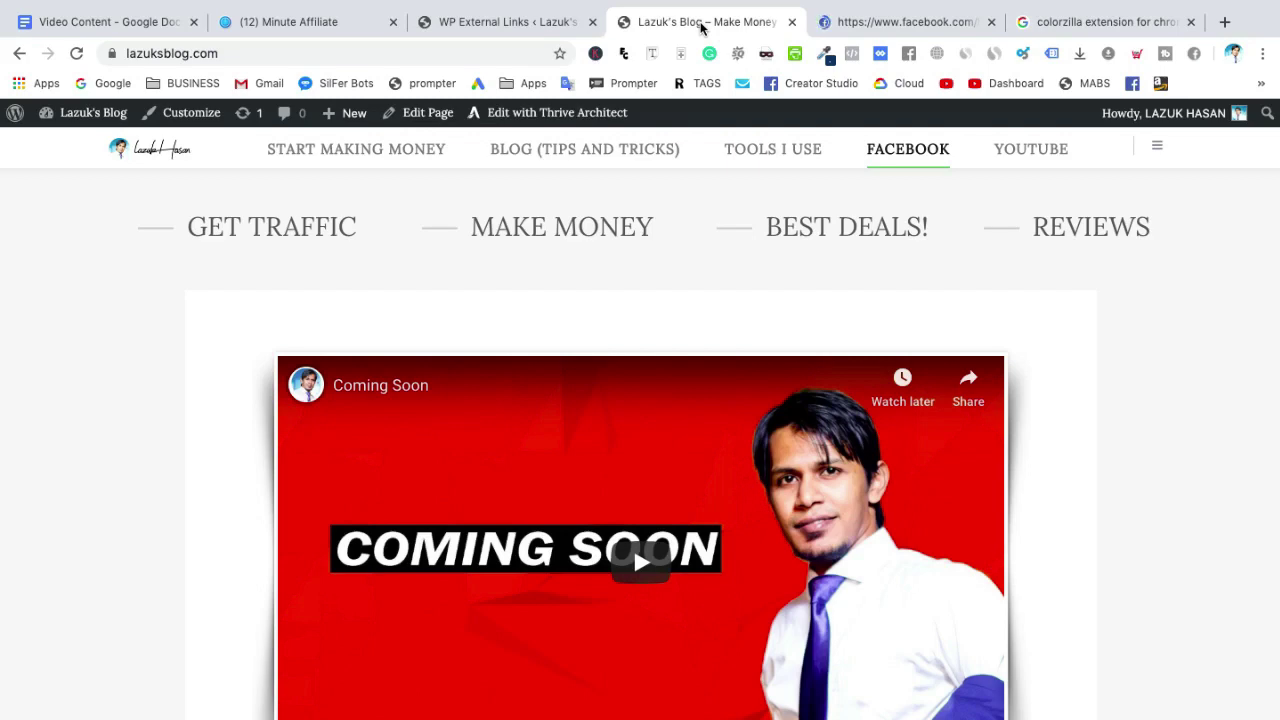
left_click(900, 22)
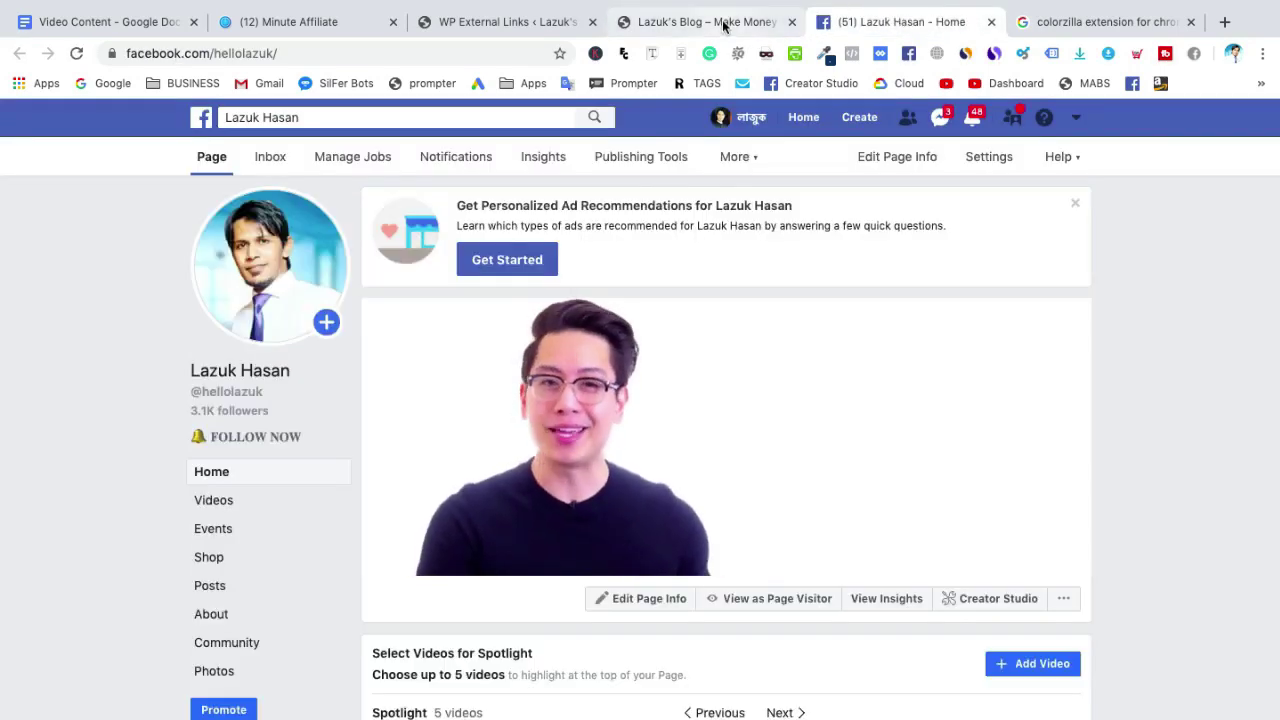
left_click(724, 24)
- Test whether the homepage's YouTube link opens in a new tab and close the tab it opens
scroll(1086, 359, "down", 1)
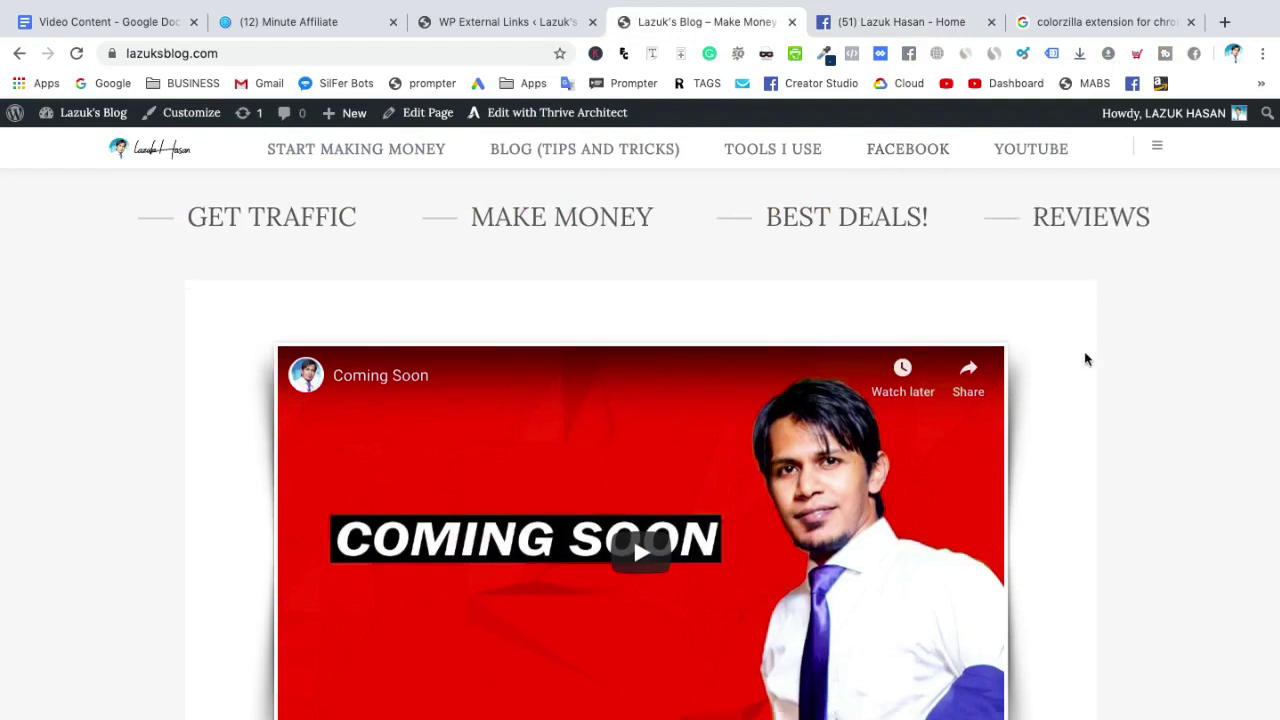
scroll(1086, 359, "up", 1)
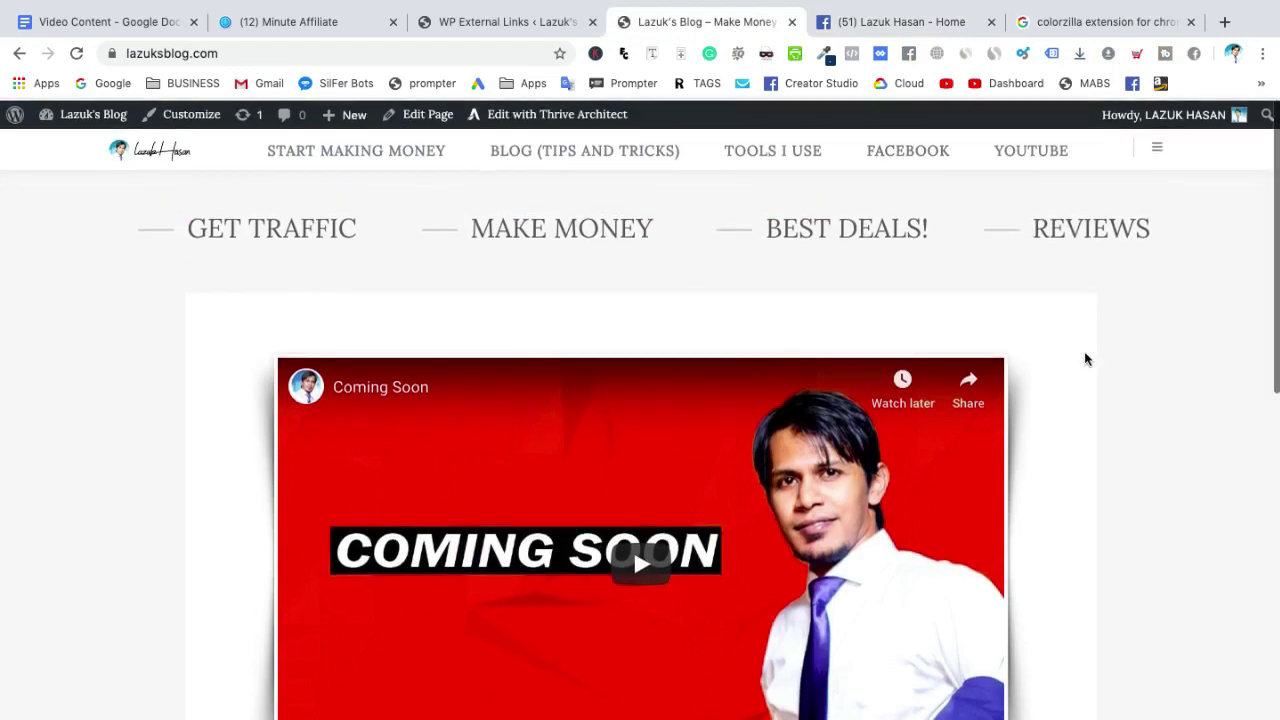
left_click(1031, 150)
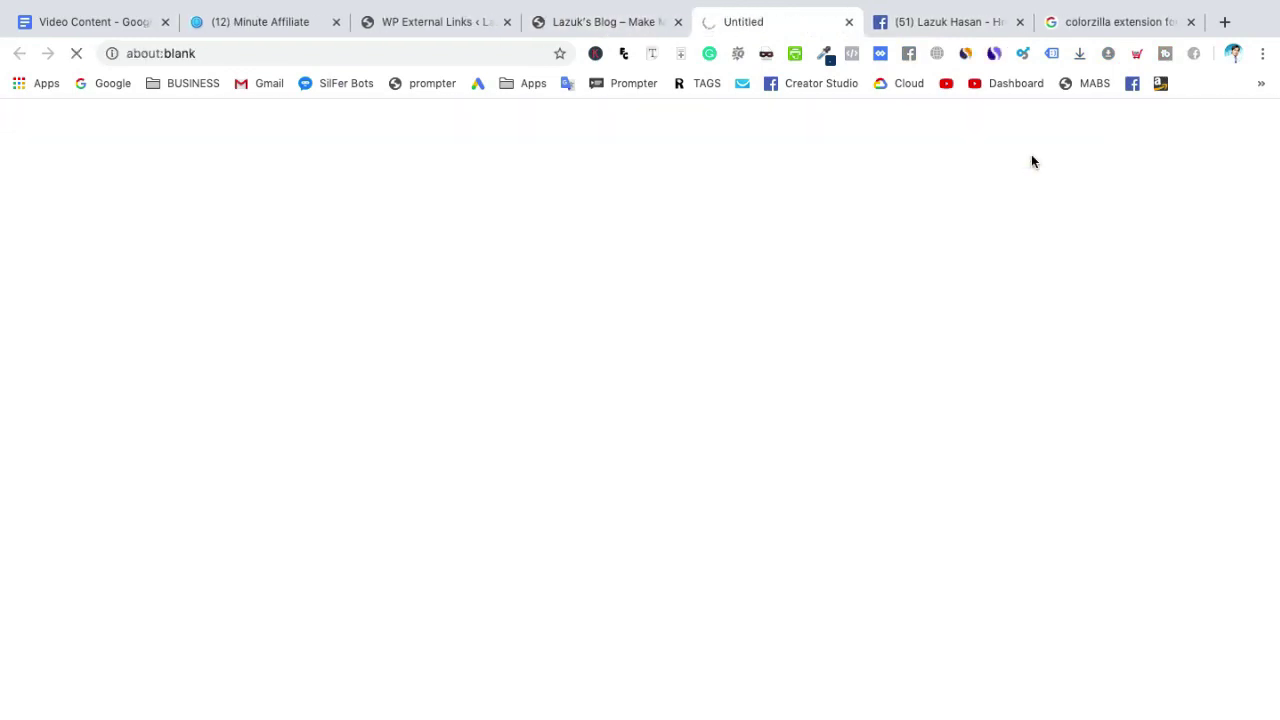
key("super+w")
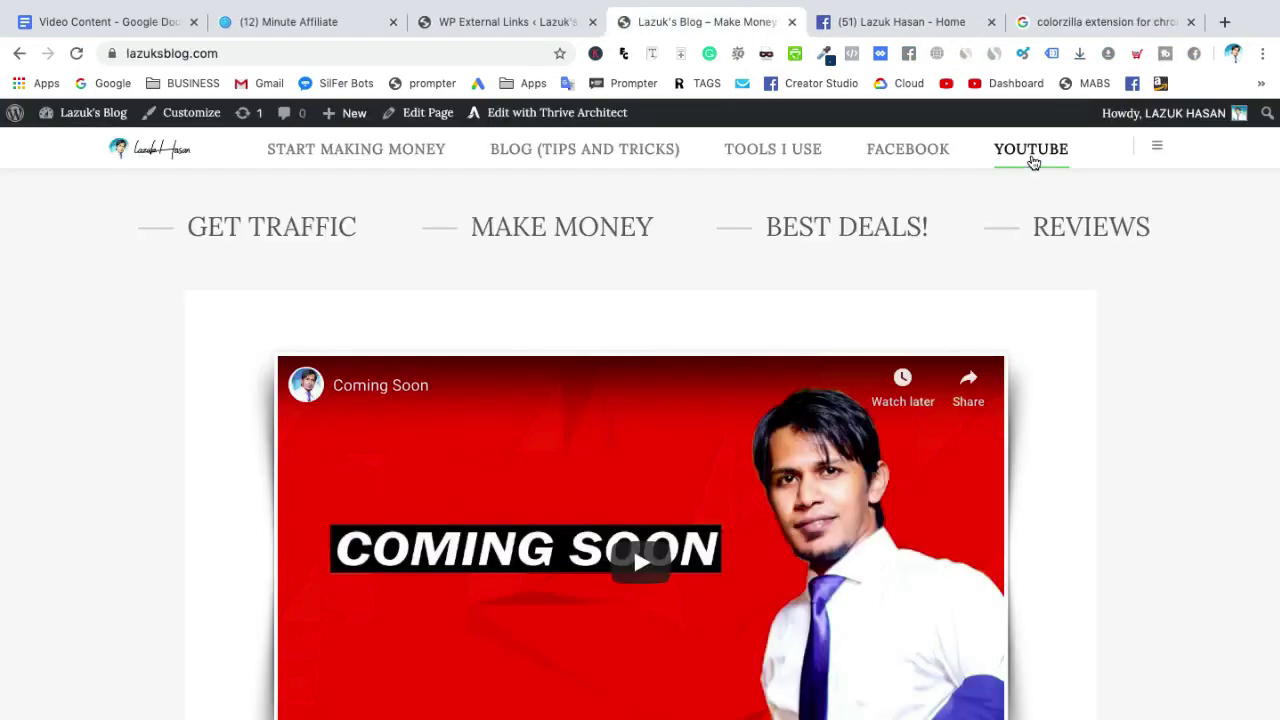
- Close the Facebook and ColorZilla search tabs, and look over the site's homepage from the header menu down to the footer
left_click(991, 22)
left_click(993, 23)
scroll(1177, 443, "down", 1)
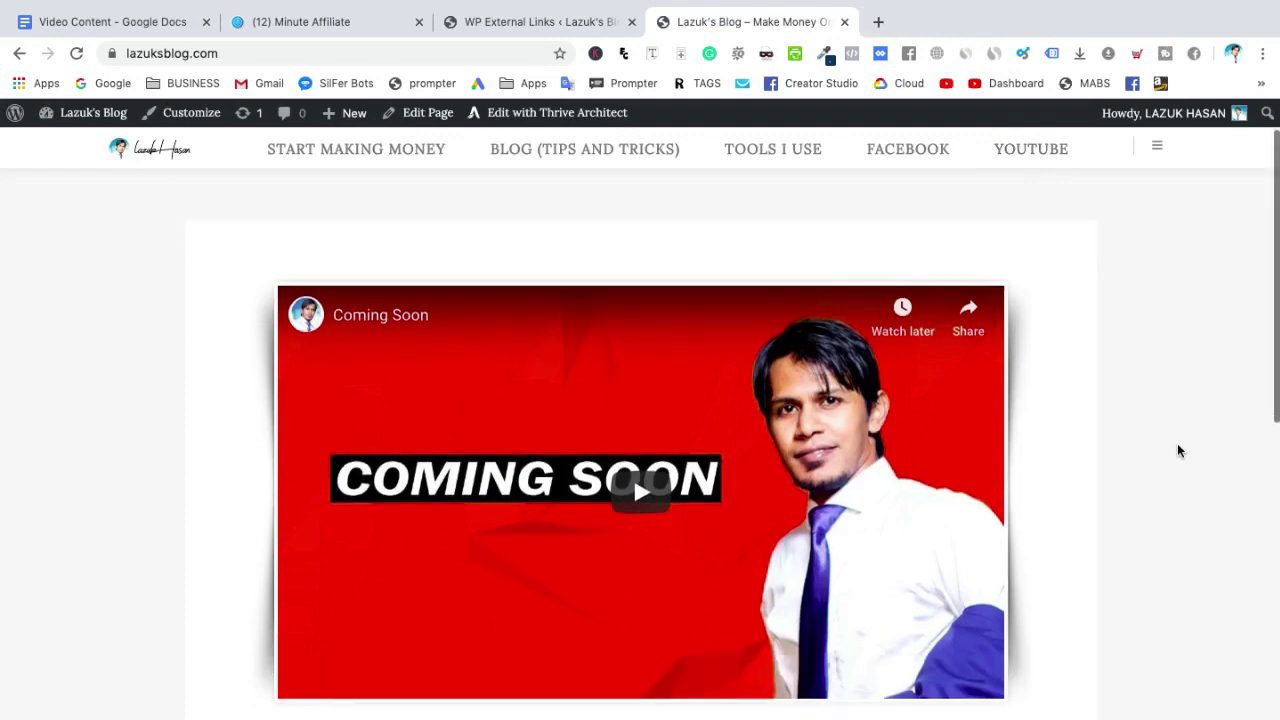
scroll(1177, 443, "up", 1)
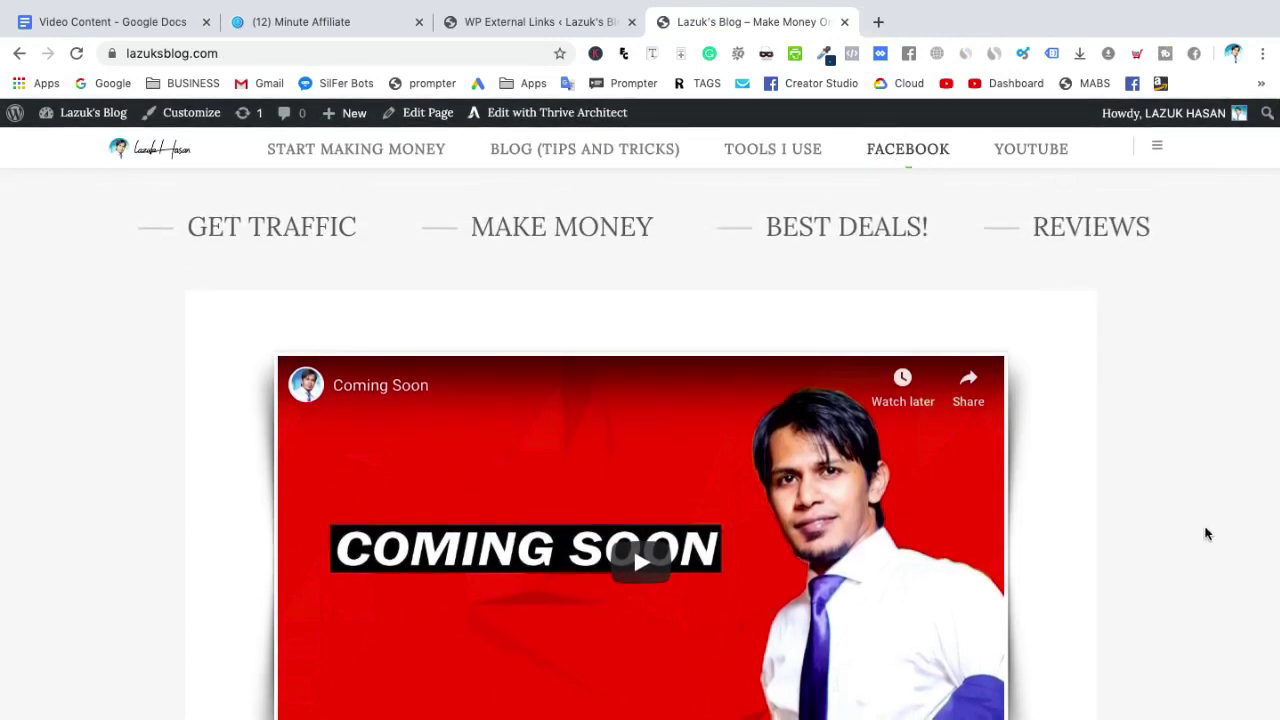
scroll(1206, 532, "down", 3)
scroll(1206, 534, "up", 3)
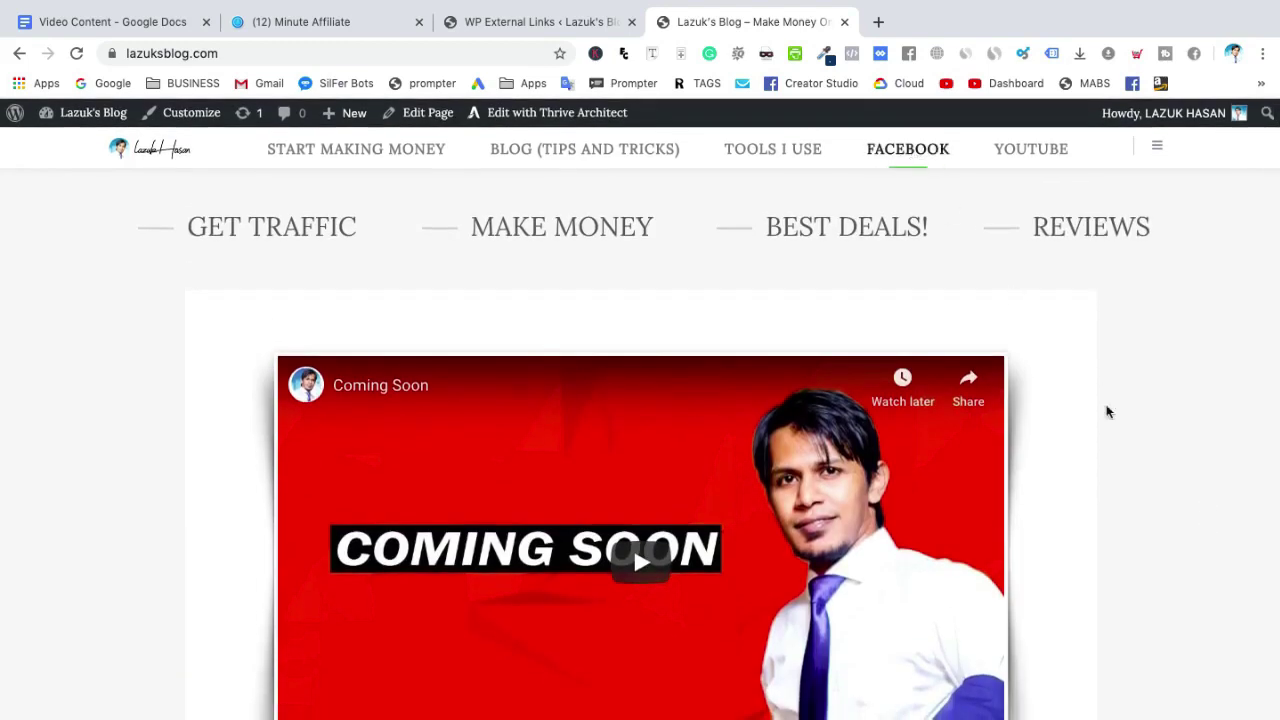
scroll(1149, 477, "down", 1)
scroll(1149, 477, "up", 1)
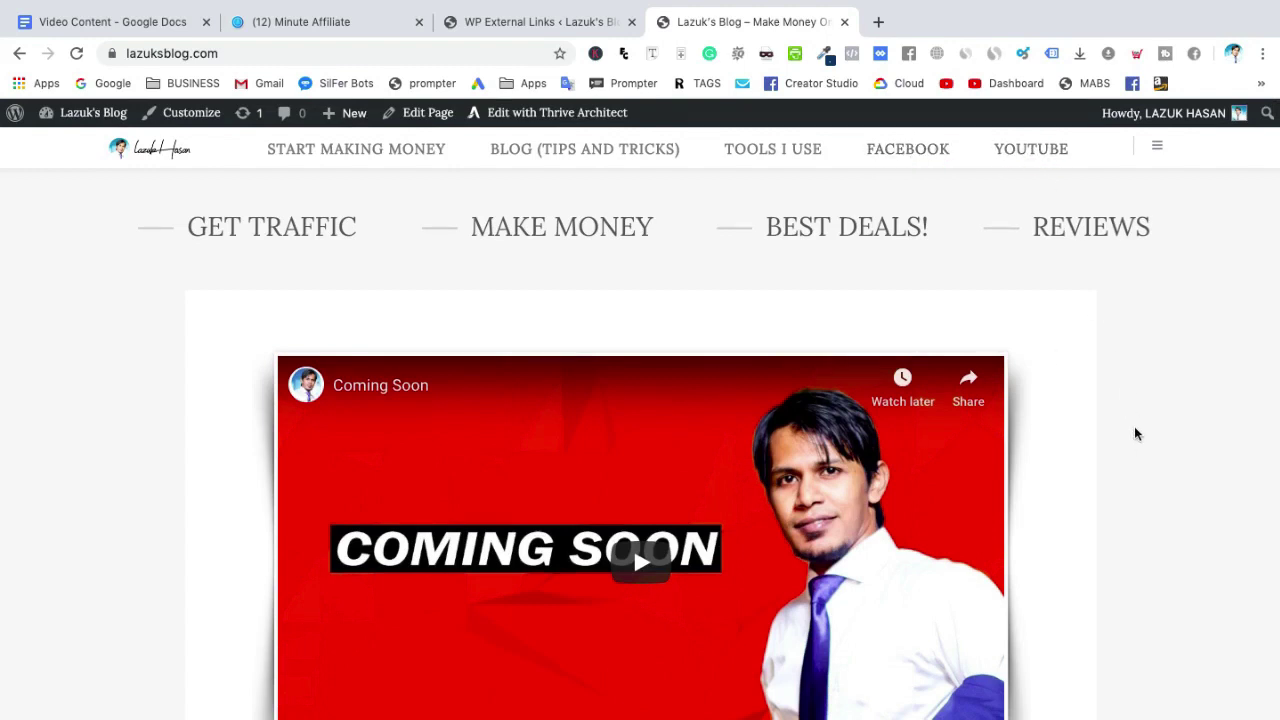
scroll(1134, 433, "down", 6)
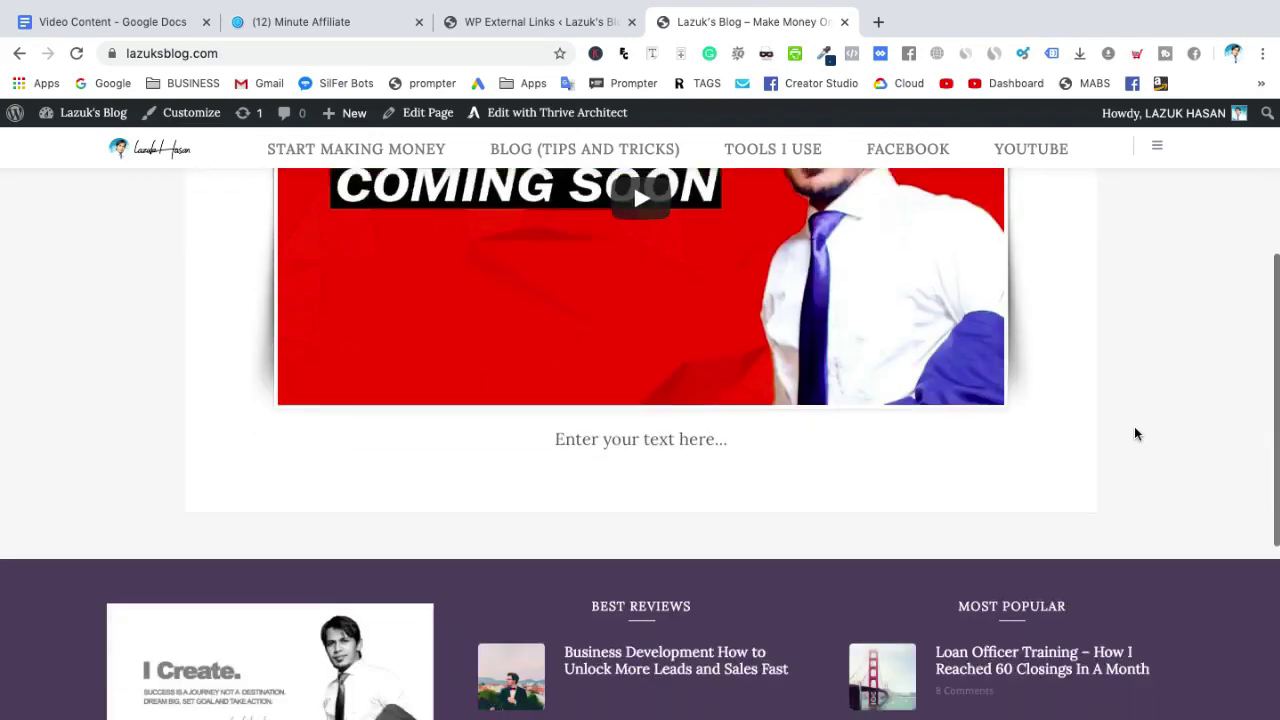
scroll(1134, 433, "up", 6)
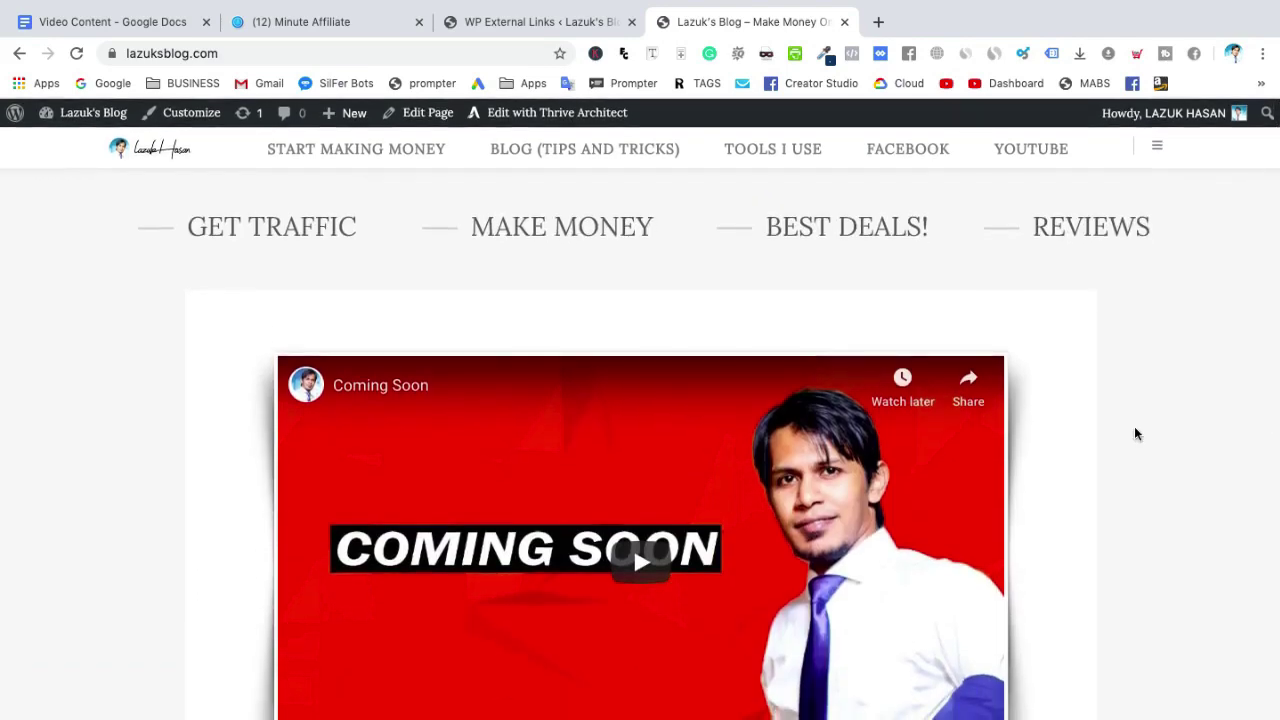
- In the Video Content document, make the "Make money" item in the Create Pages list bold
left_click(107, 32)
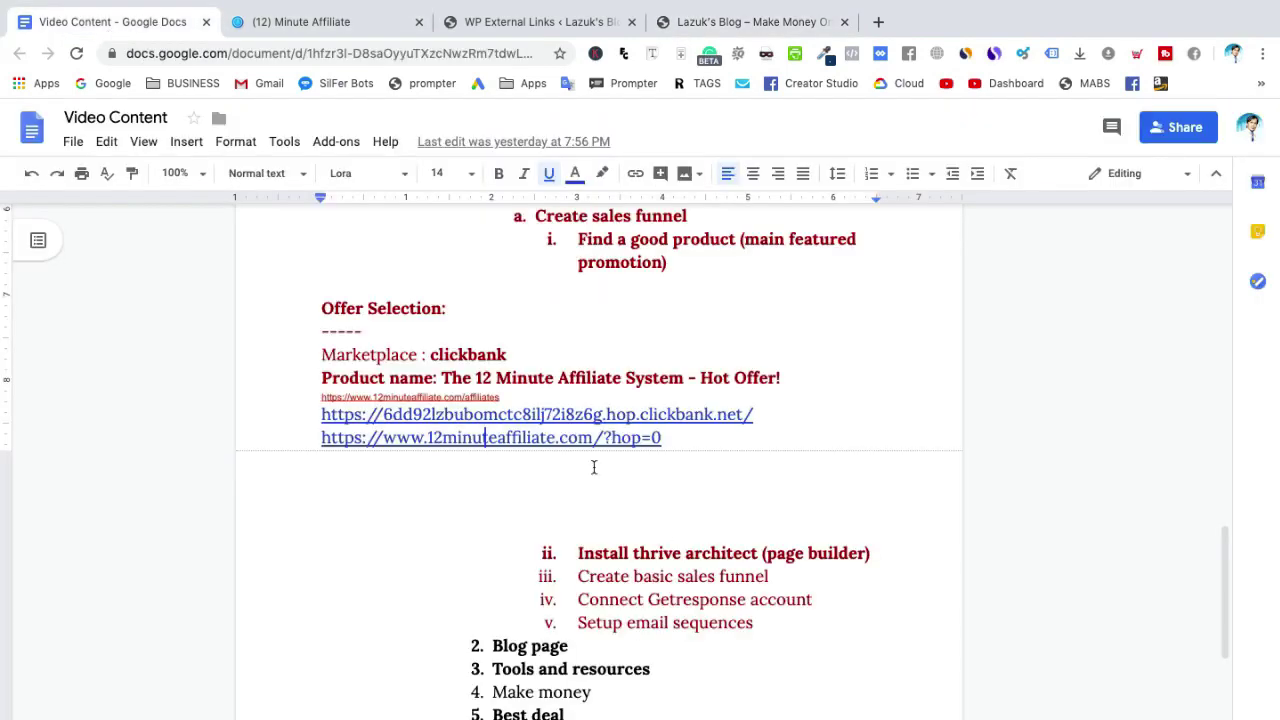
scroll(675, 532, "down", 3)
scroll(675, 532, "up", 1)
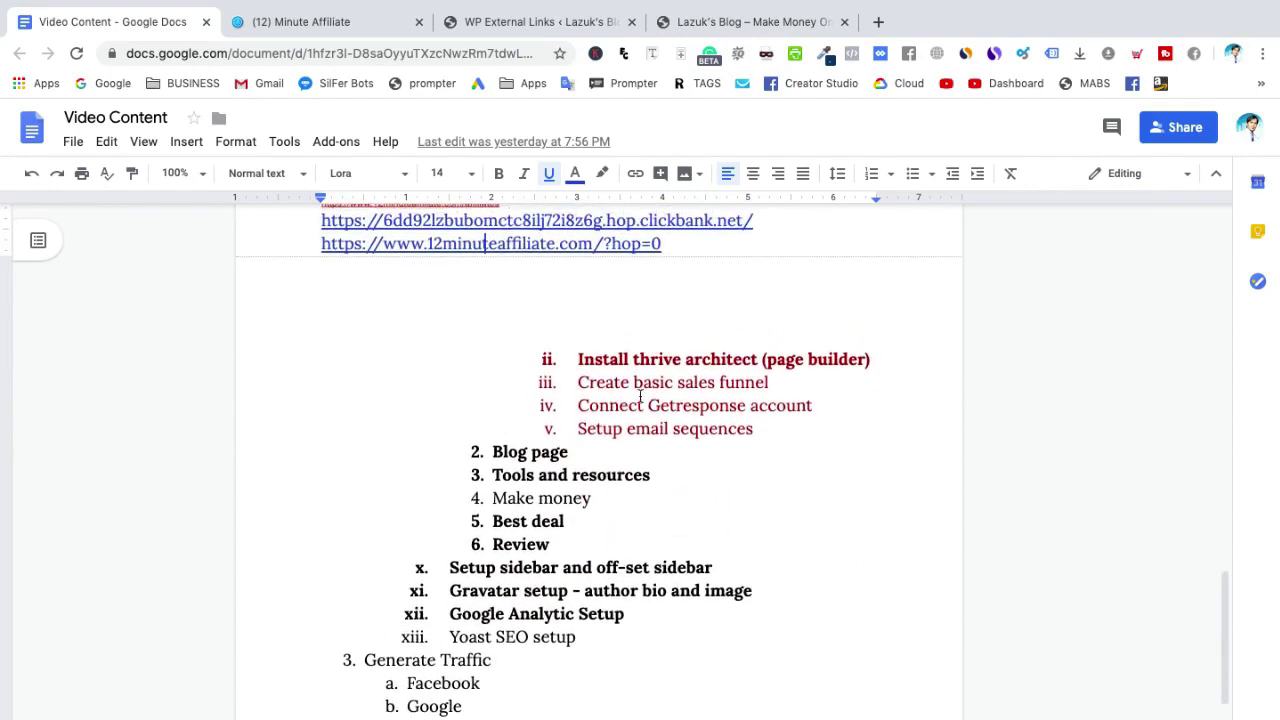
scroll(607, 426, "up", 2)
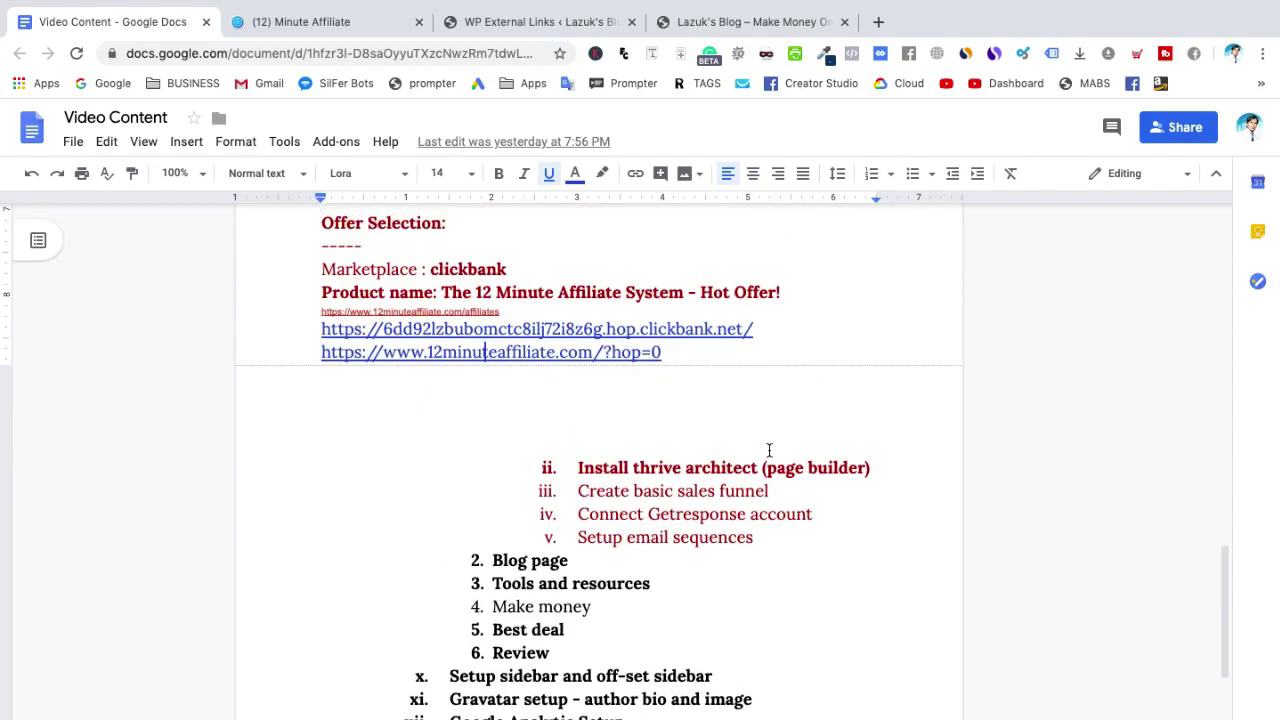
triple_click(541, 608)
key("ctrl+b")
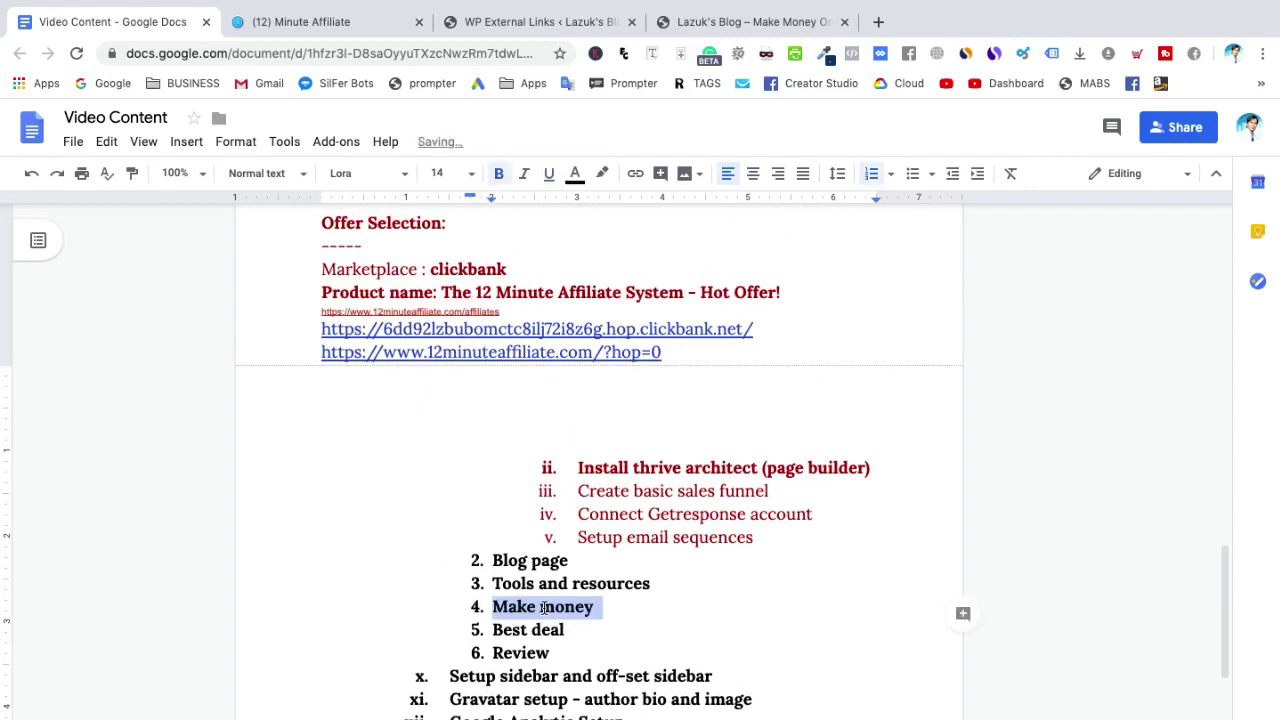
- Review the System Setup and Create Pages outline for the remaining sales funnel tasks, and return to the site's homepage
scroll(543, 607, "down", 2)
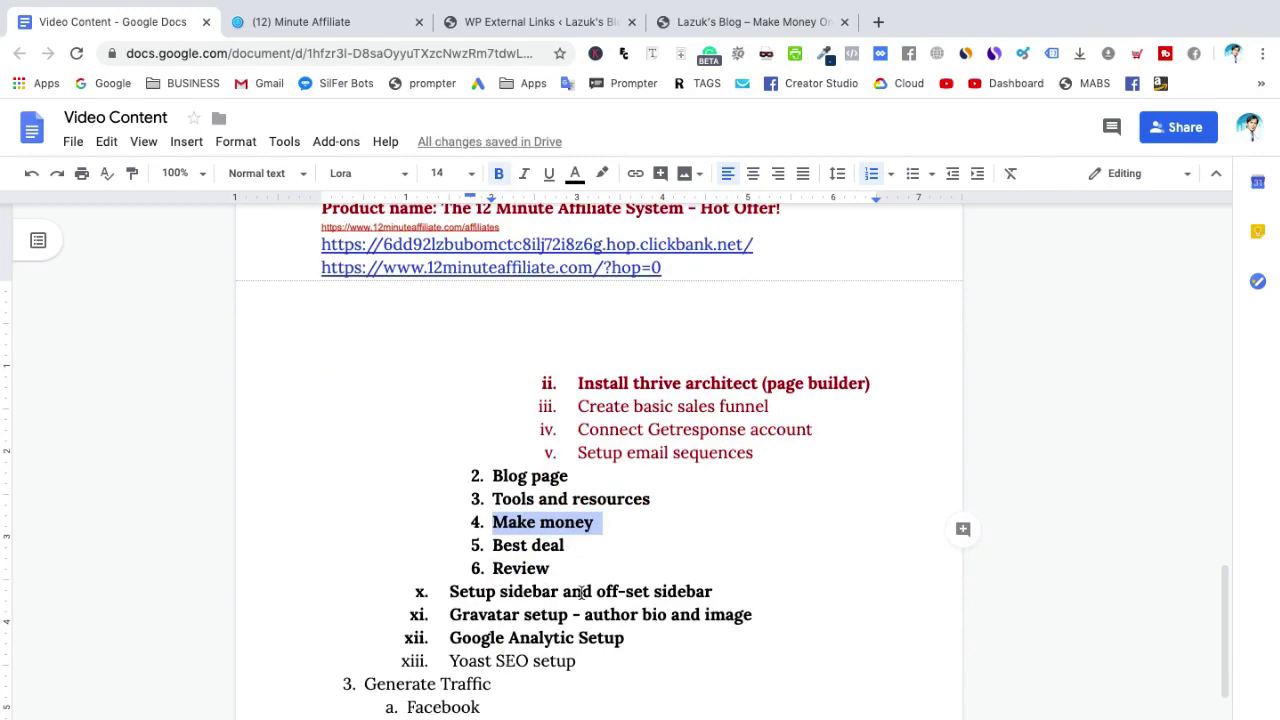
scroll(581, 592, "up", 10)
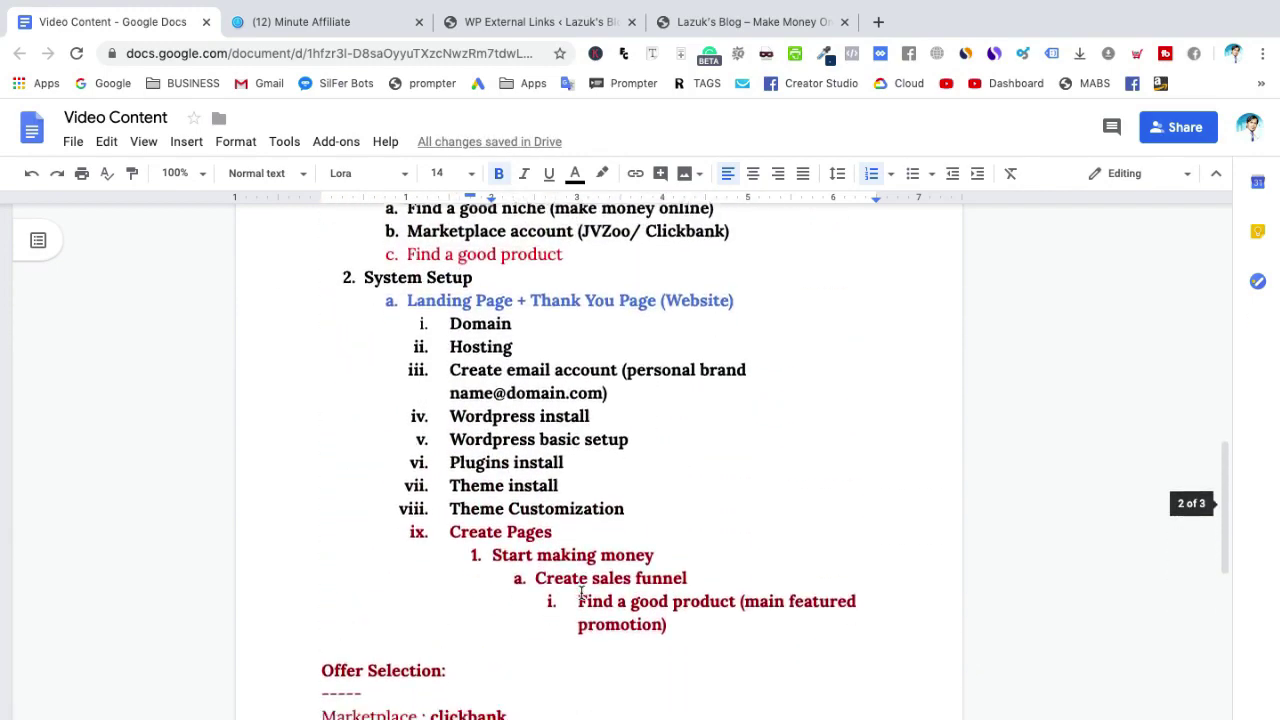
scroll(581, 592, "down", 4)
scroll(581, 592, "up", 4)
scroll(581, 592, "down", 1)
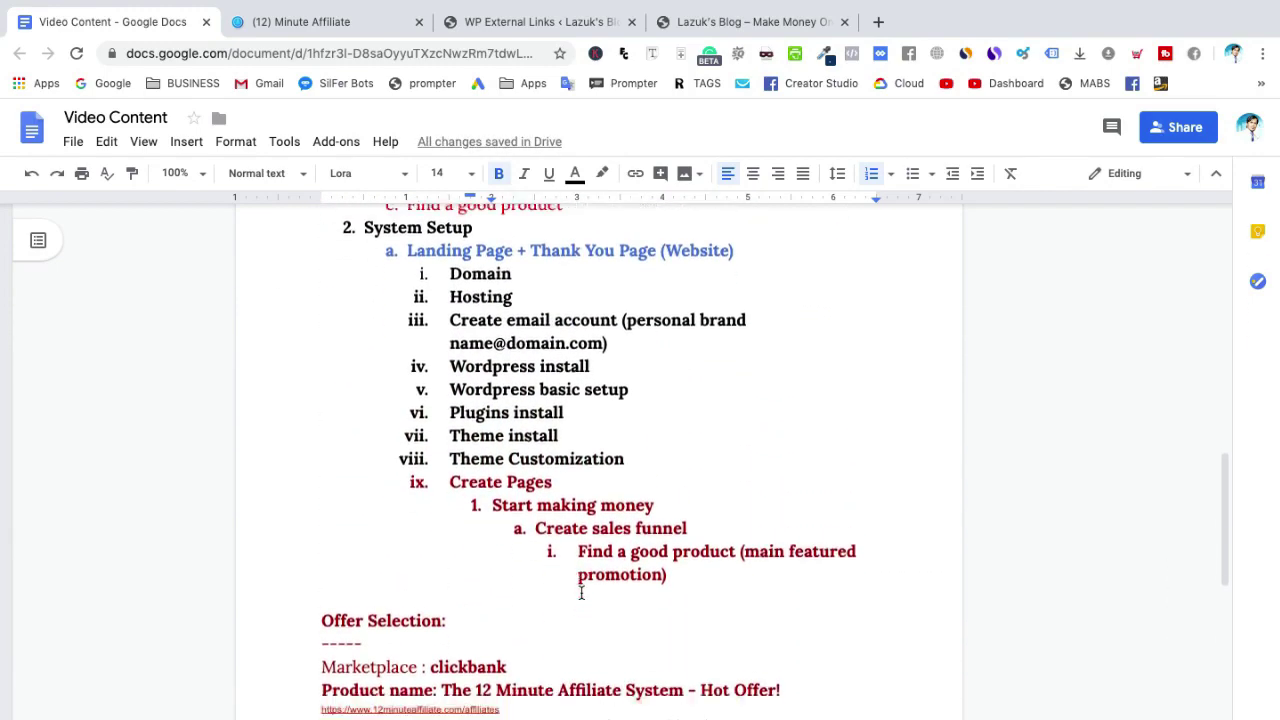
scroll(581, 592, "down", 8)
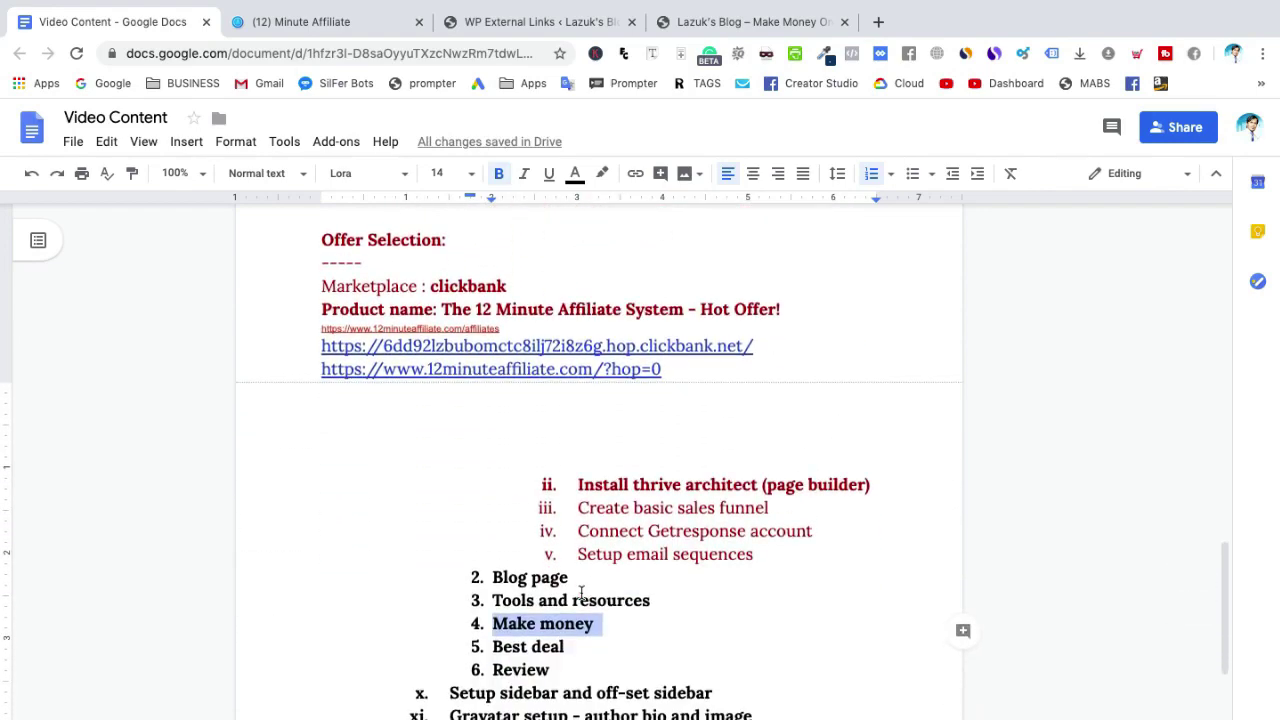
scroll(581, 592, "down", 1)
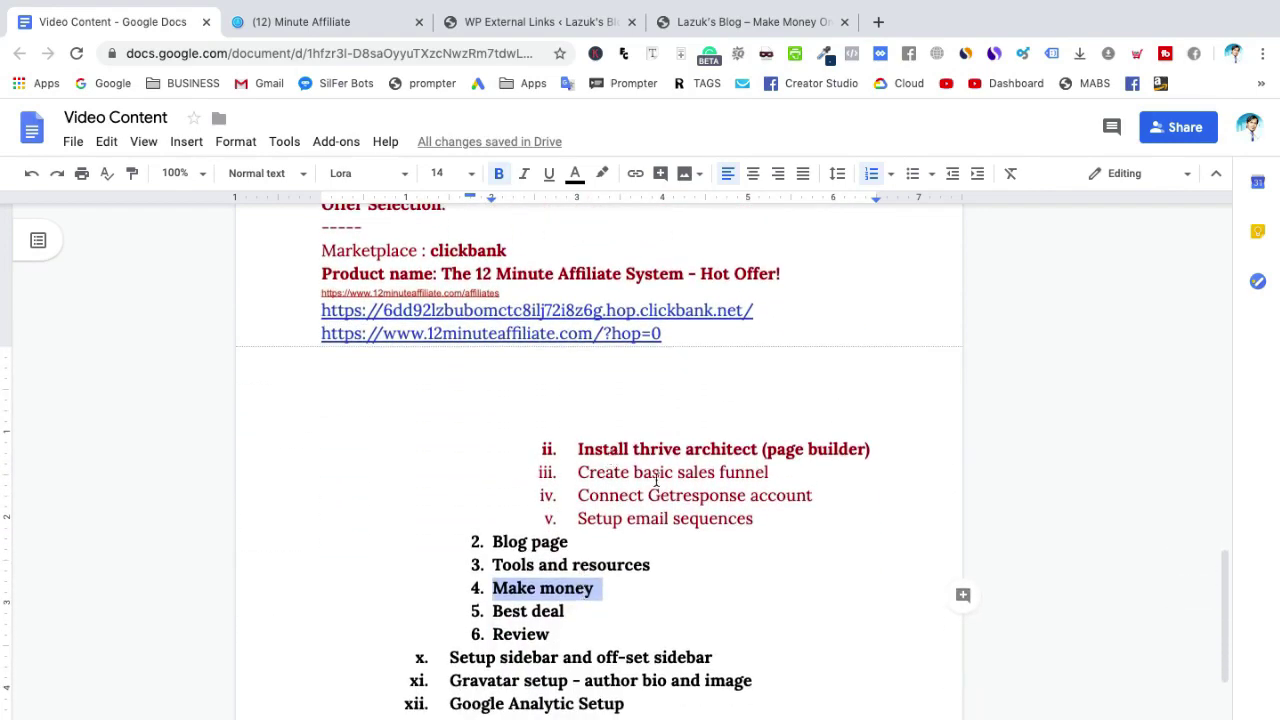
left_click(697, 24)
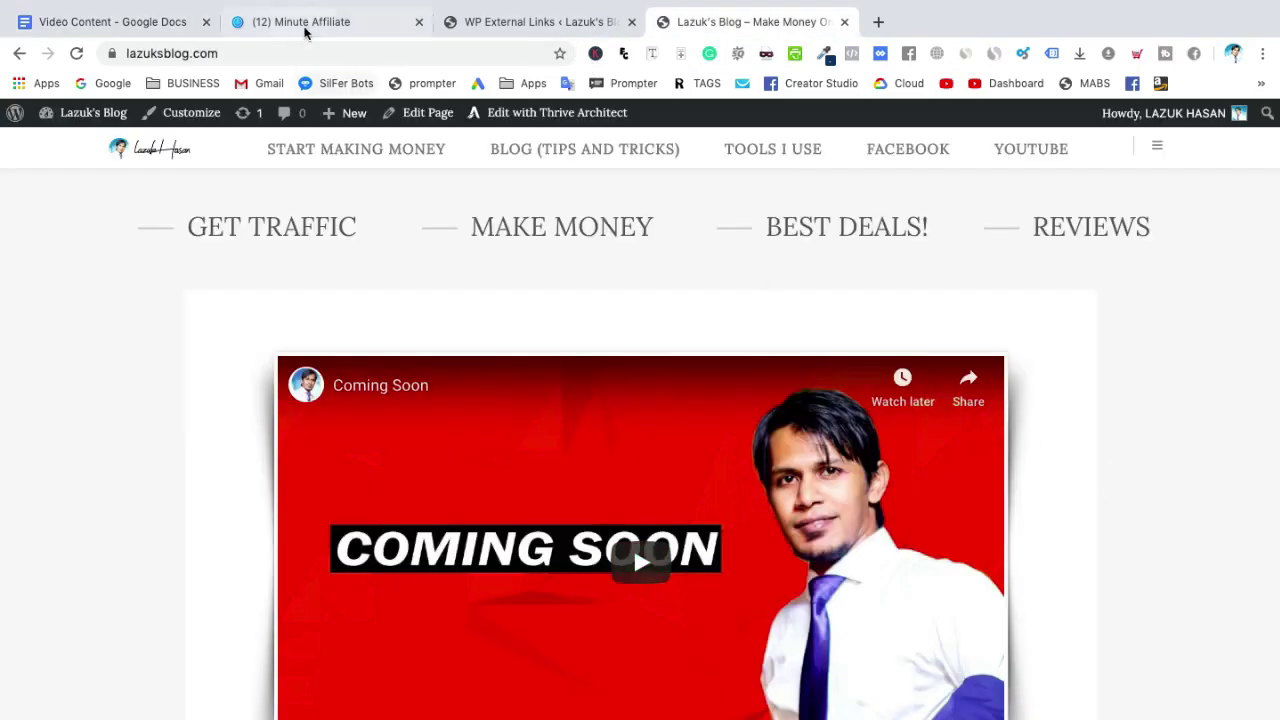